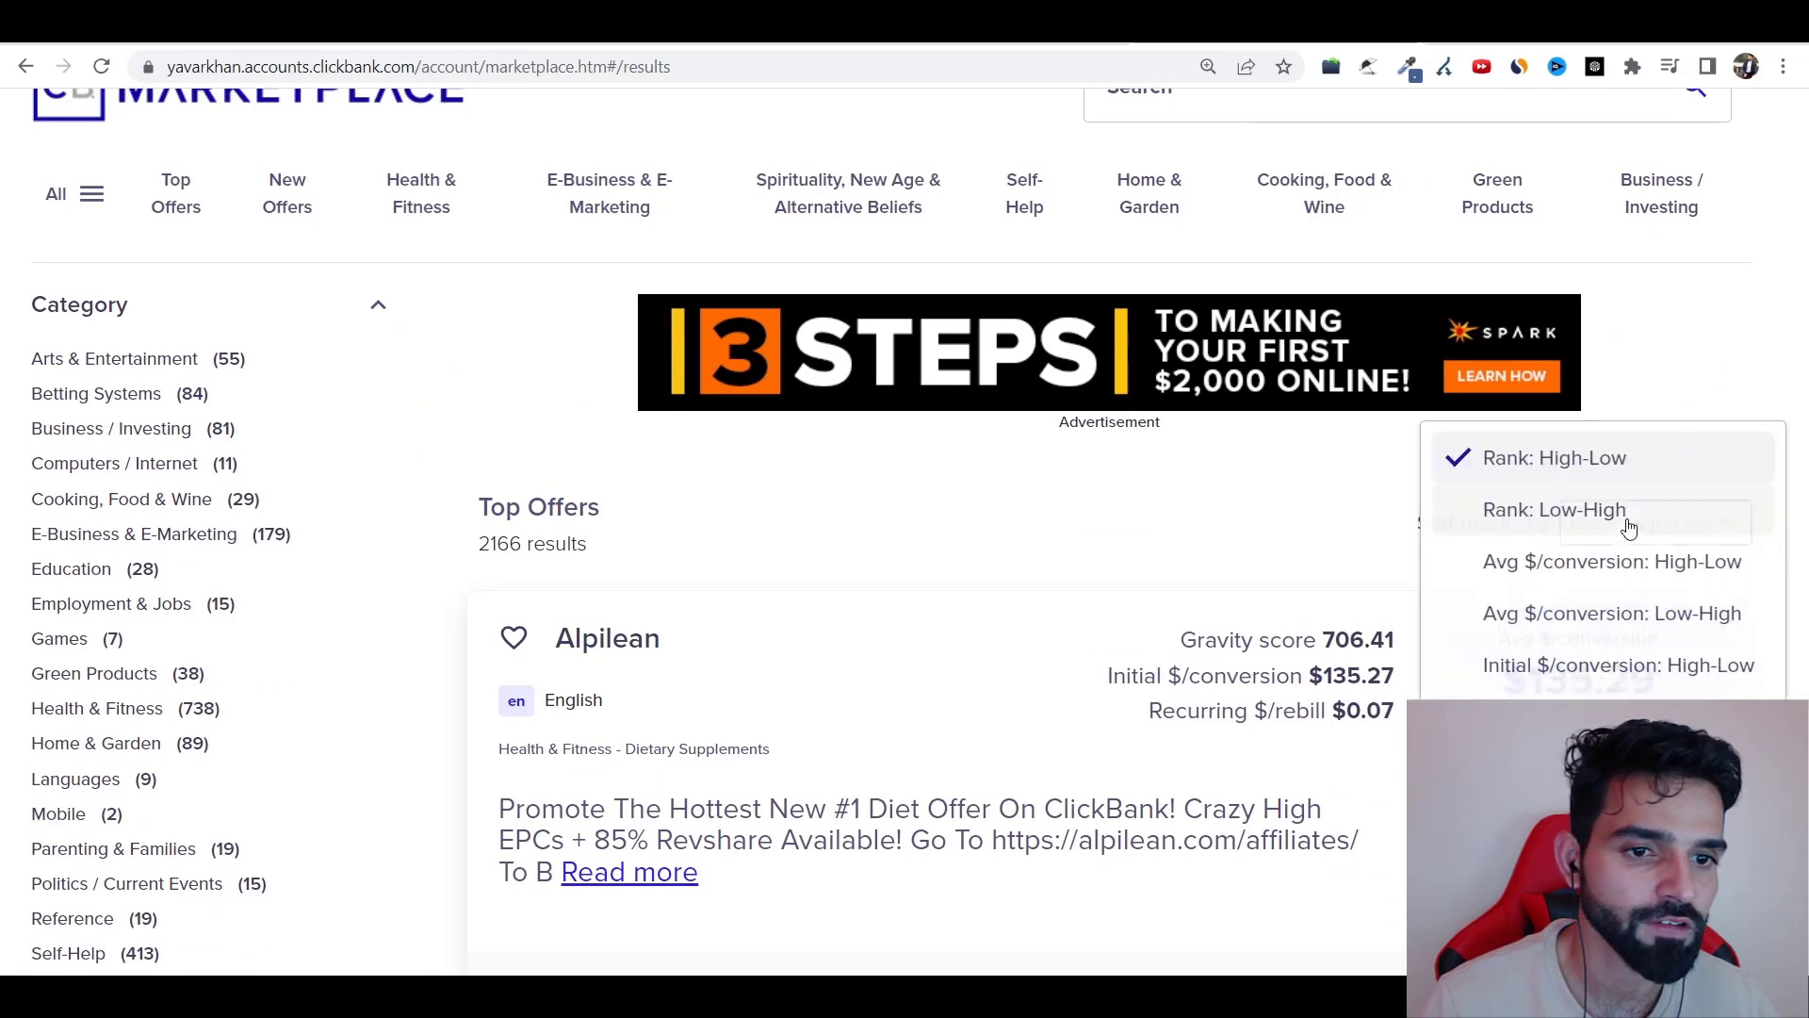
# - Sort the marketplace's top offers by Rank: High-Low after trying the gravity order
pyautogui.click(1468, 571)
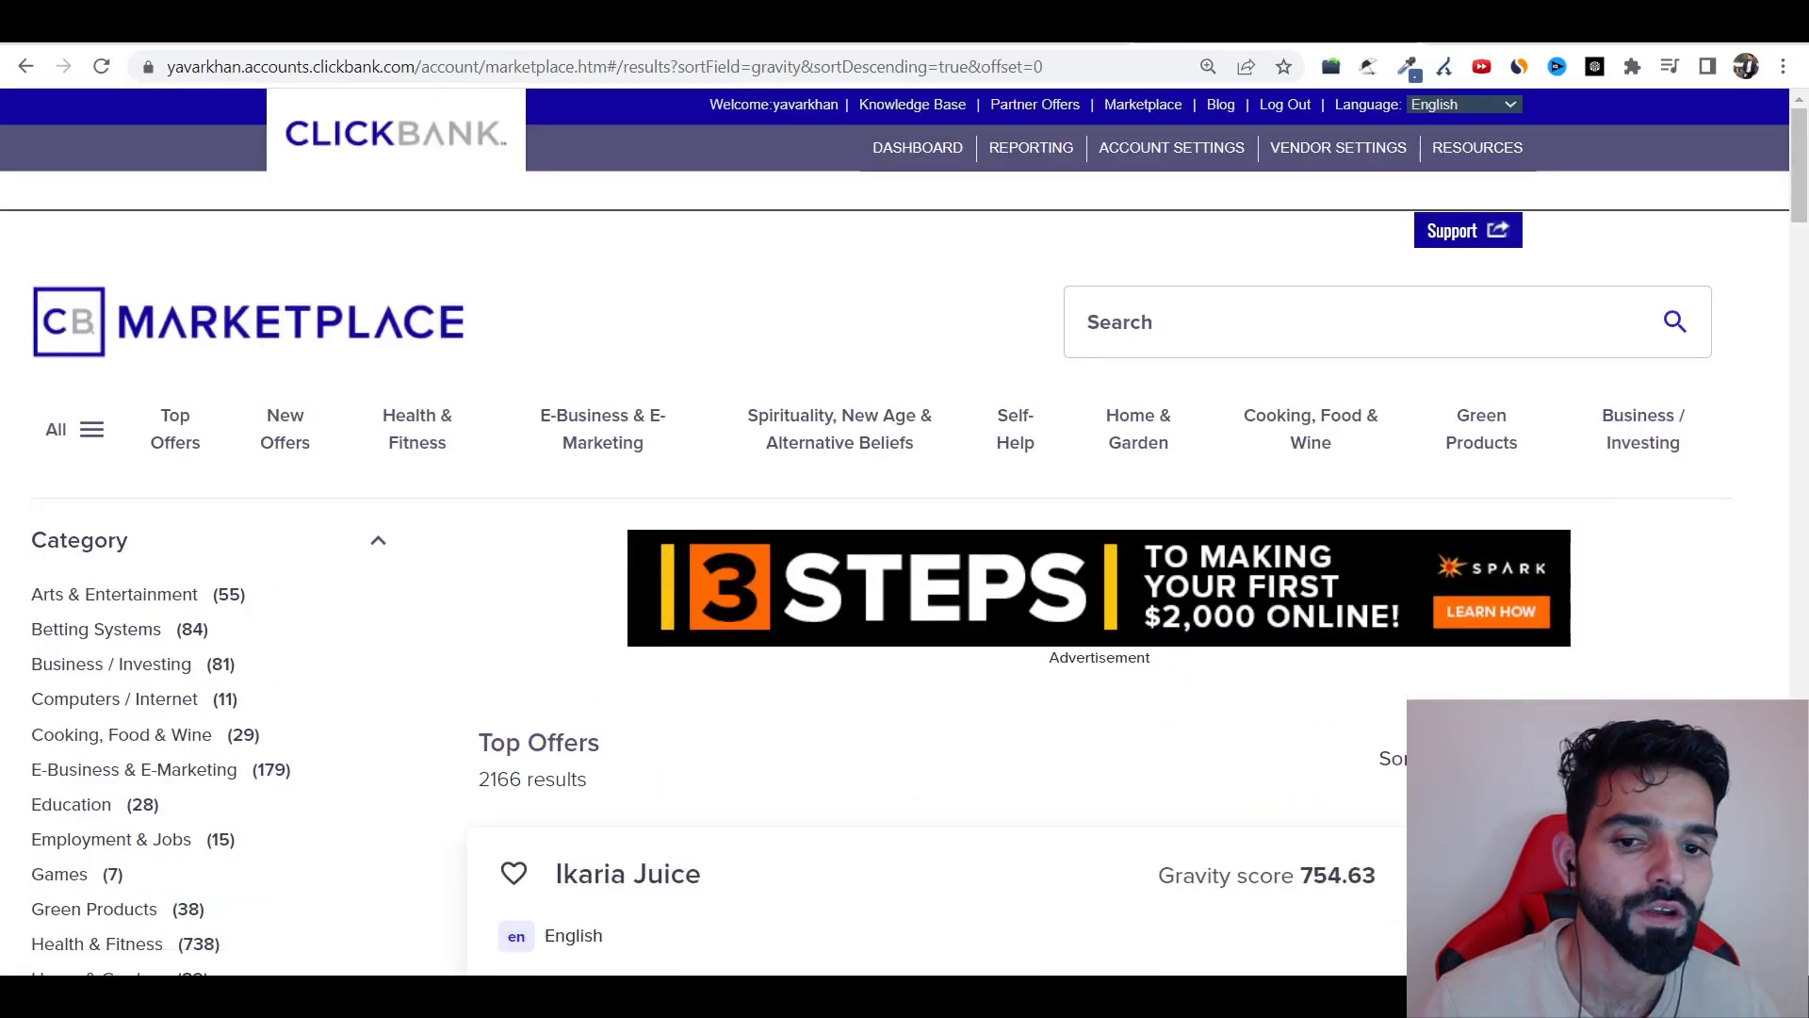
pyautogui.scroll(-2, 1527, 547)
pyautogui.click(1587, 521)
pyautogui.click(1564, 458)
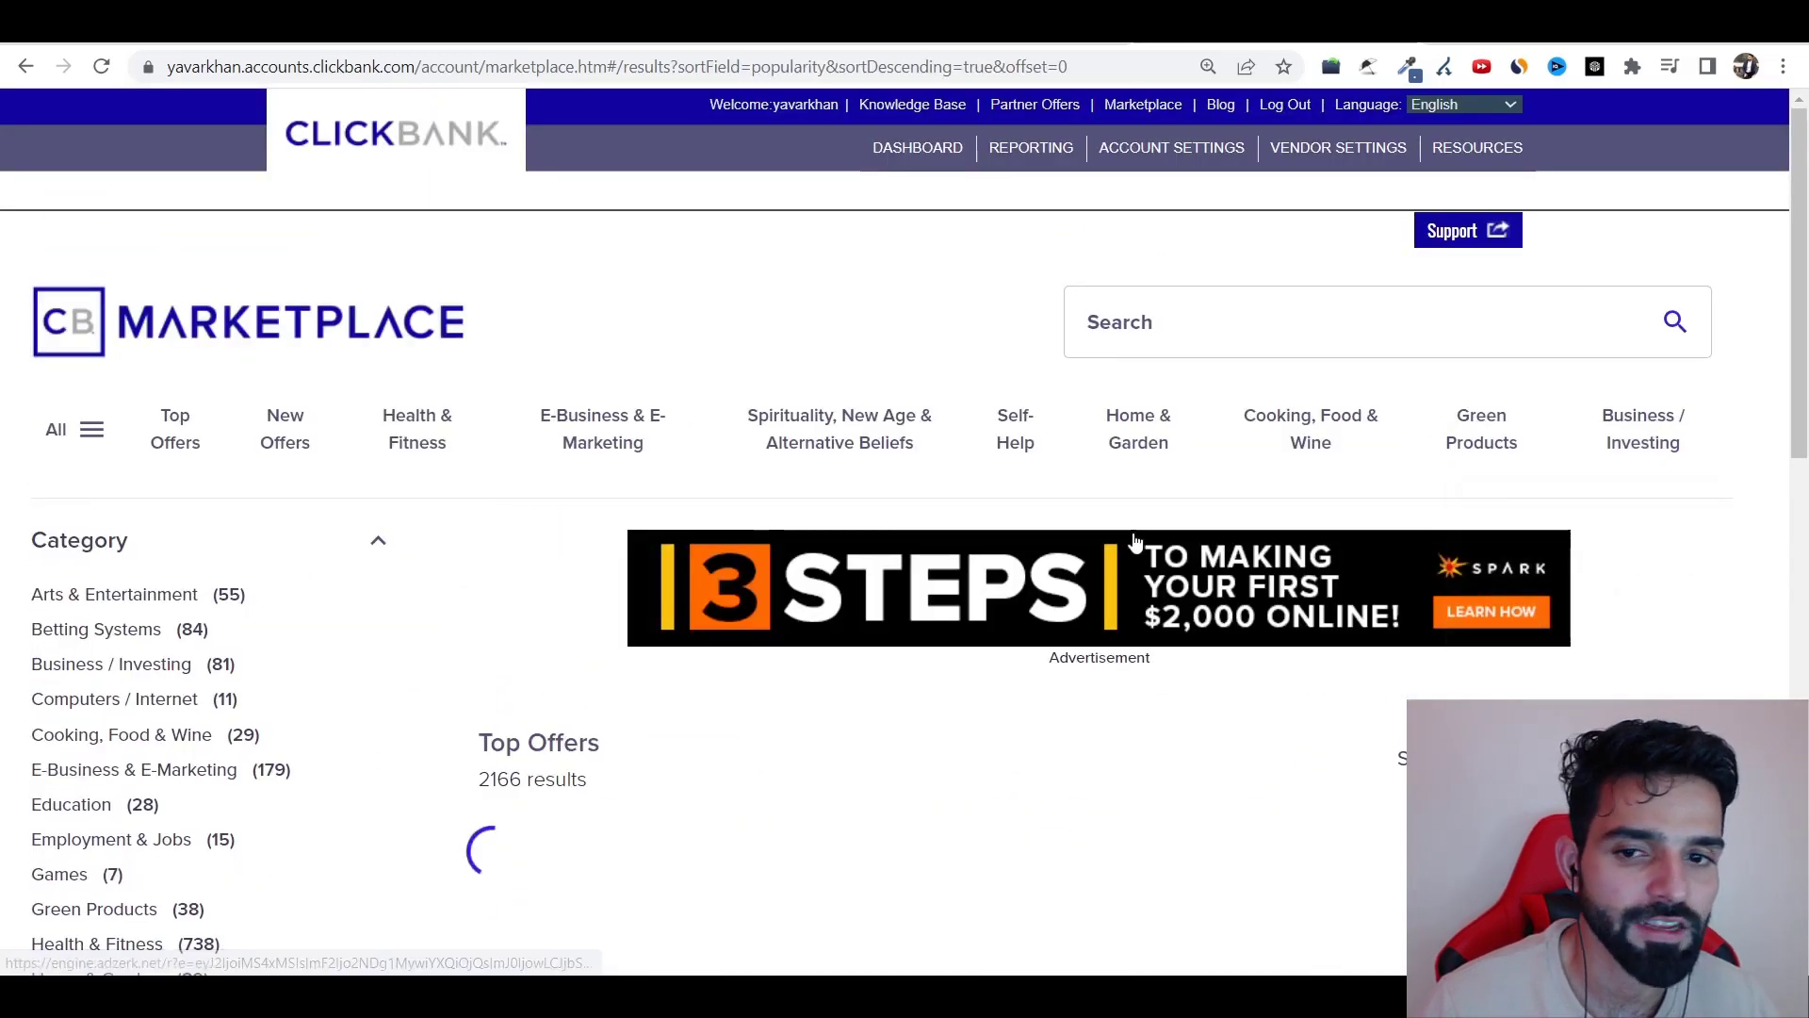
# - Examine the ranked top offers, comparing their niches, gravity scores and average earnings per conversion
pyautogui.scroll(-5, 1143, 566)
pyautogui.scroll(-3, 638, 453)
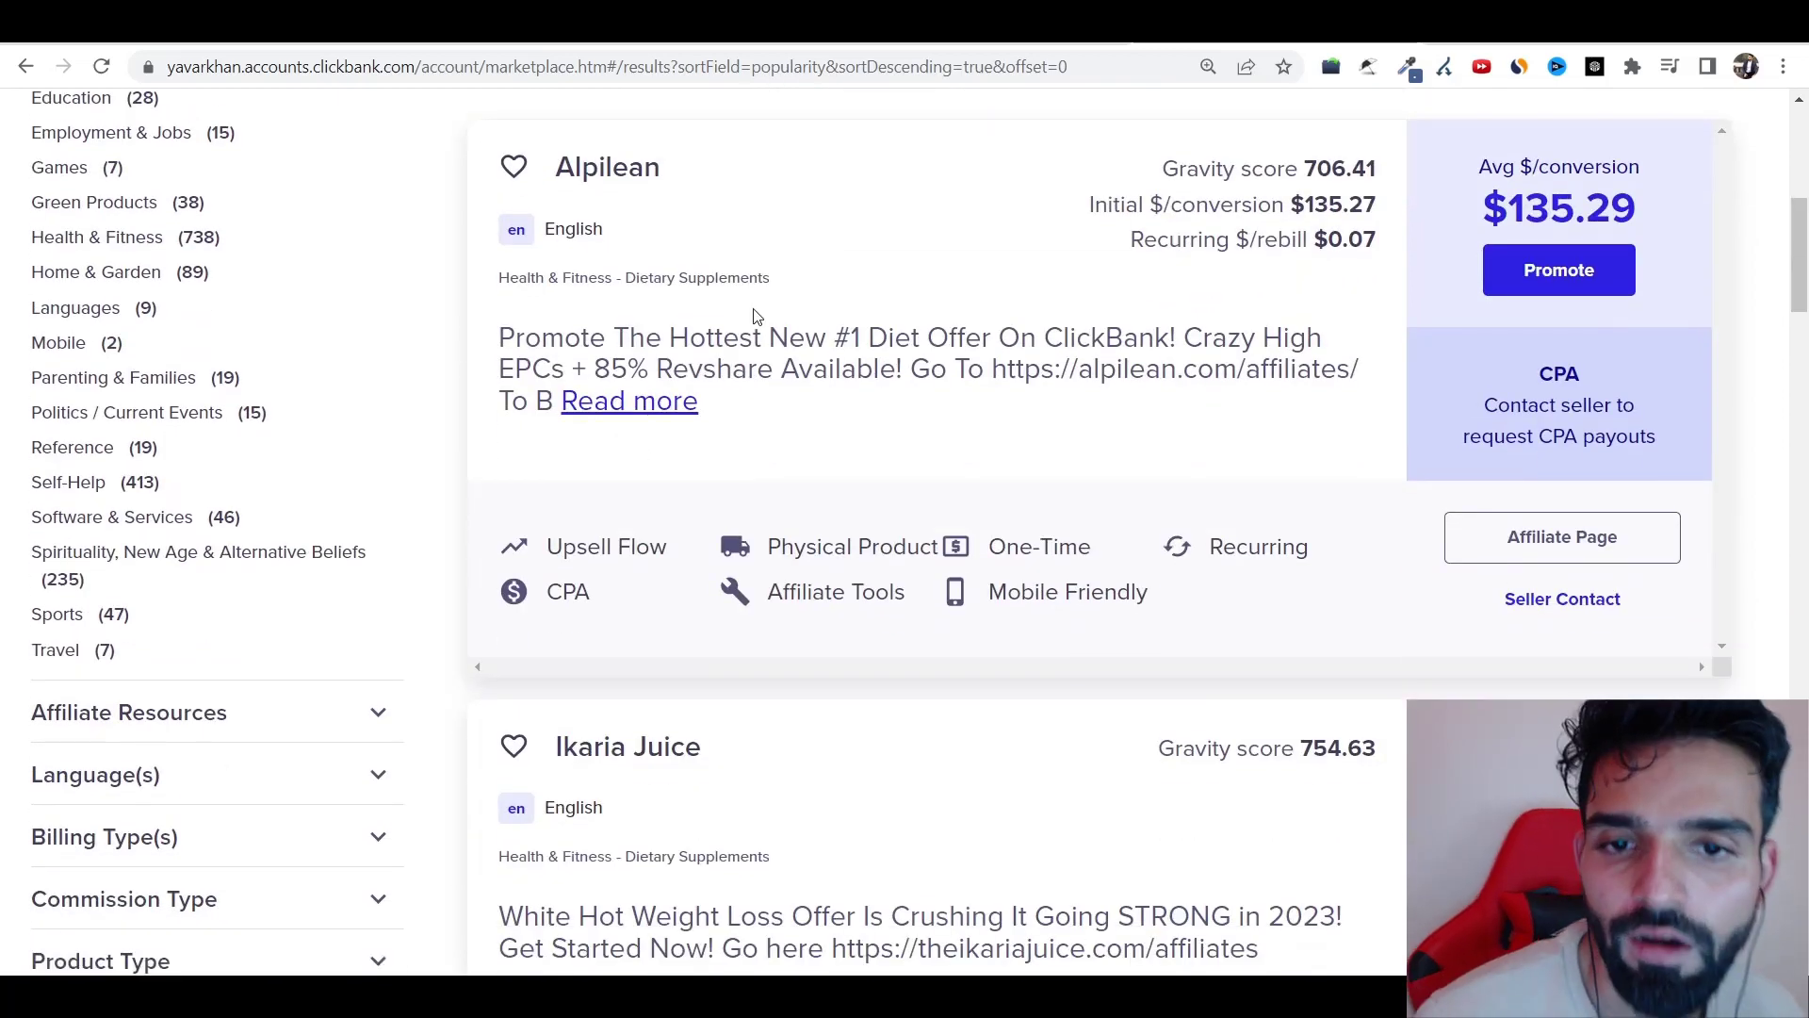
pyautogui.scroll(5, 598, 509)
pyautogui.scroll(-5, 613, 461)
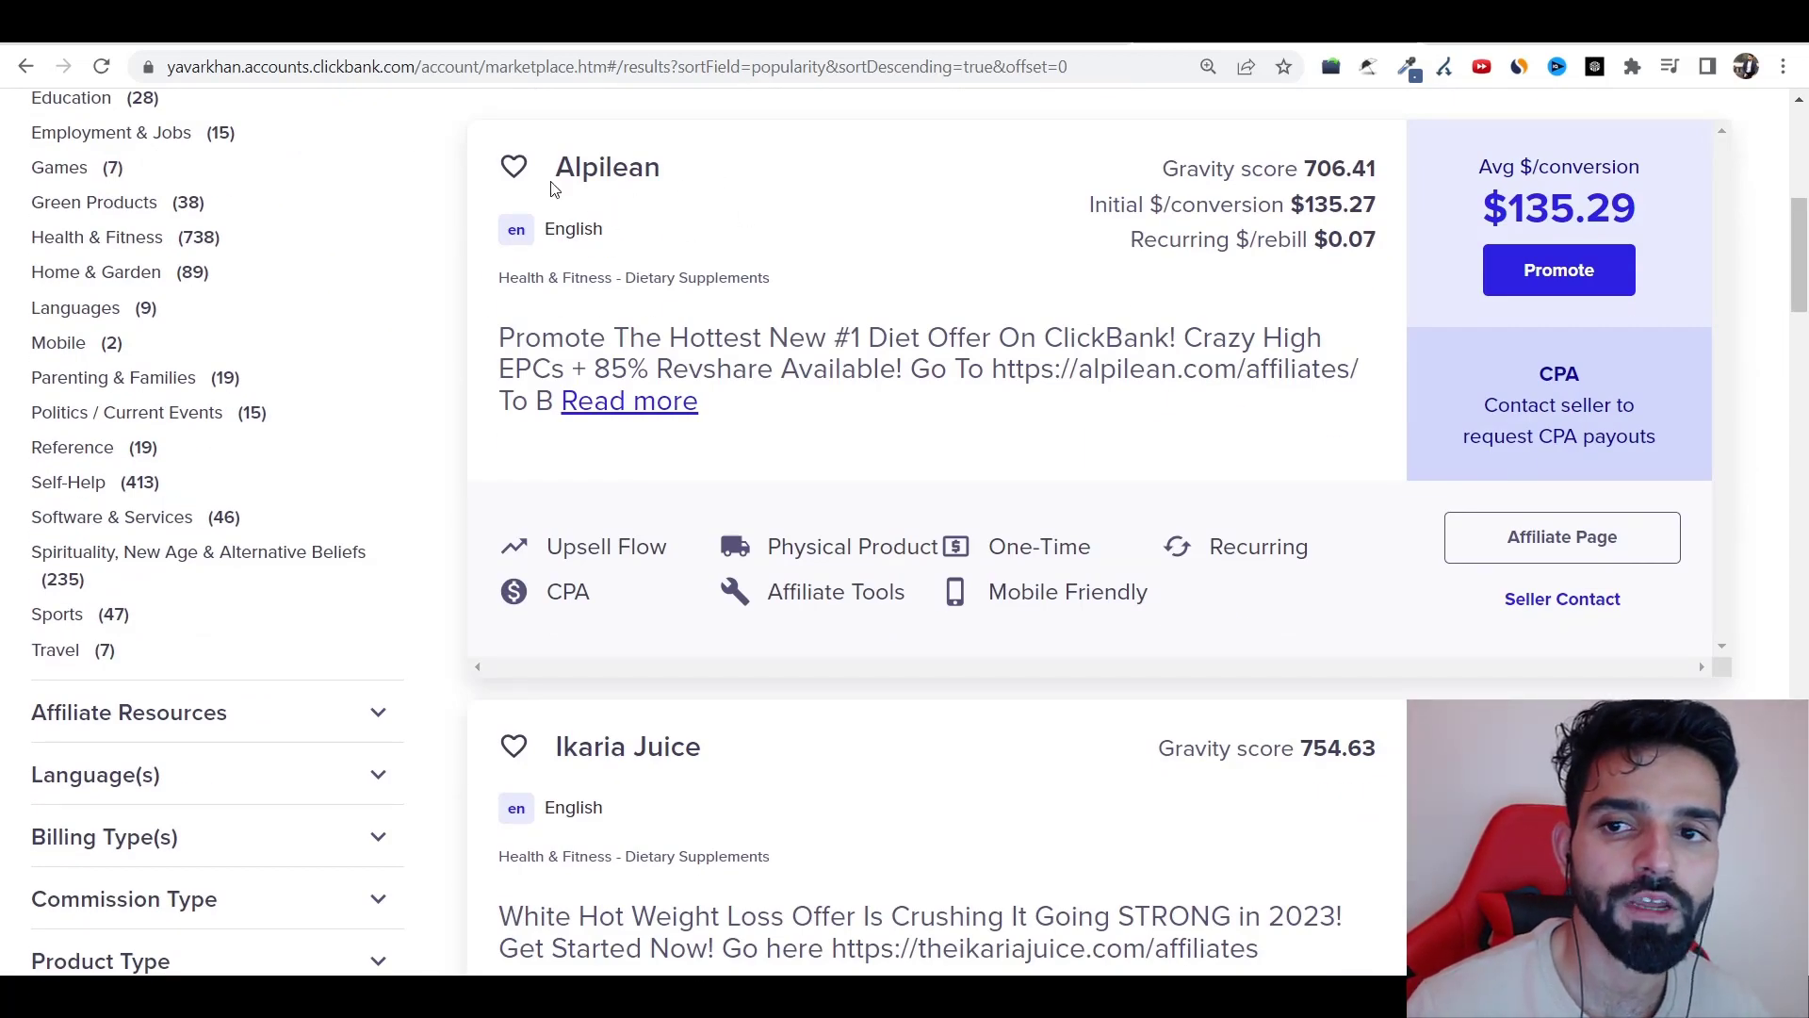
pyautogui.scroll(-3, 832, 493)
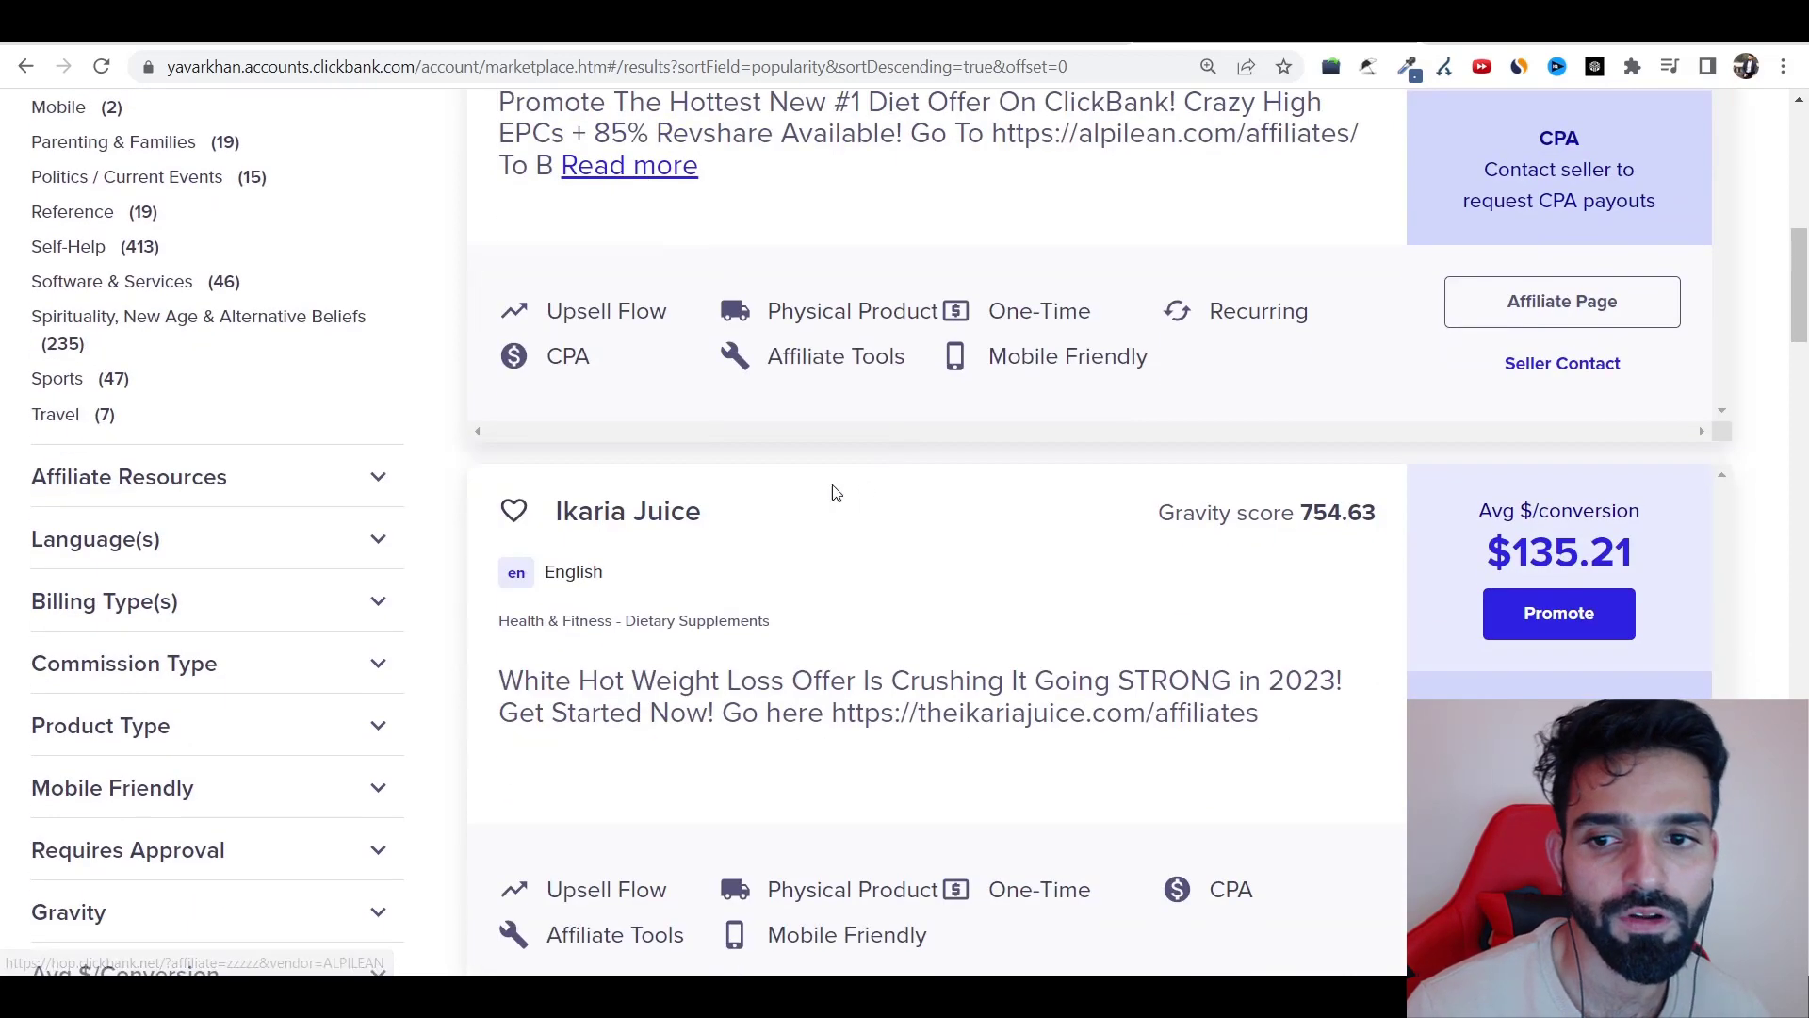
pyautogui.scroll(-5, 666, 519)
pyautogui.scroll(-2, 648, 418)
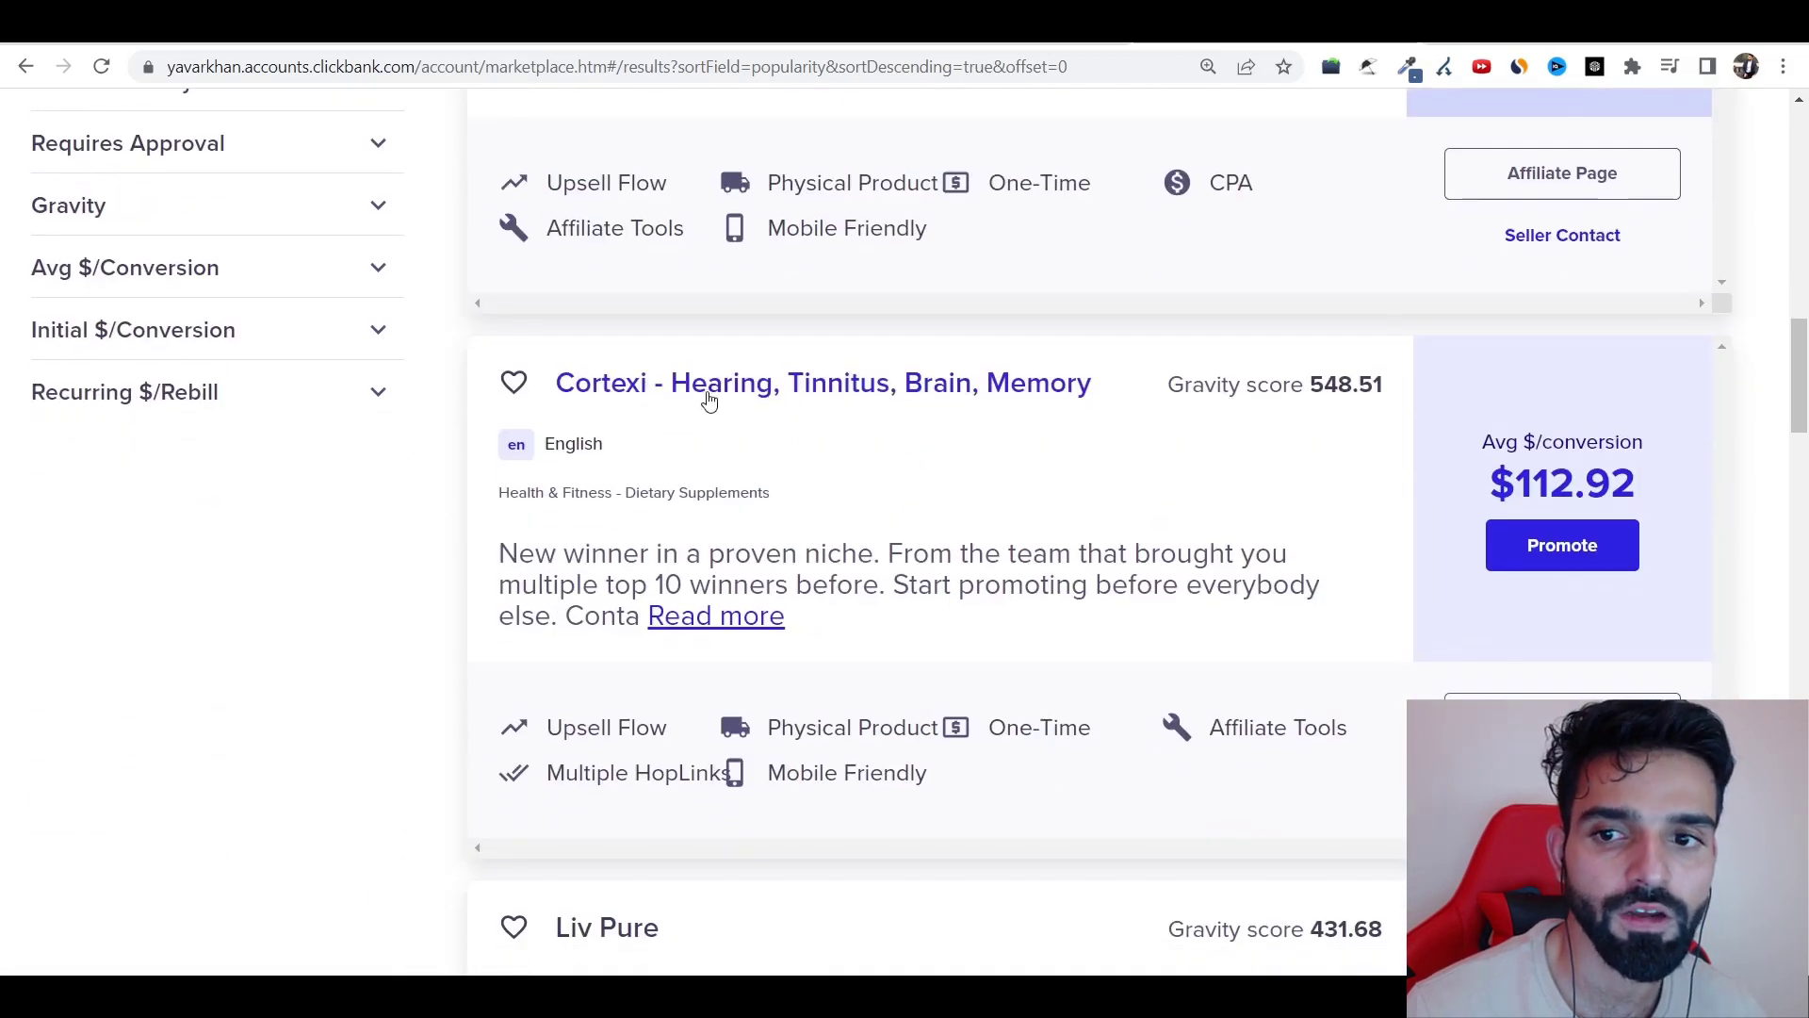
pyautogui.scroll(-4, 970, 392)
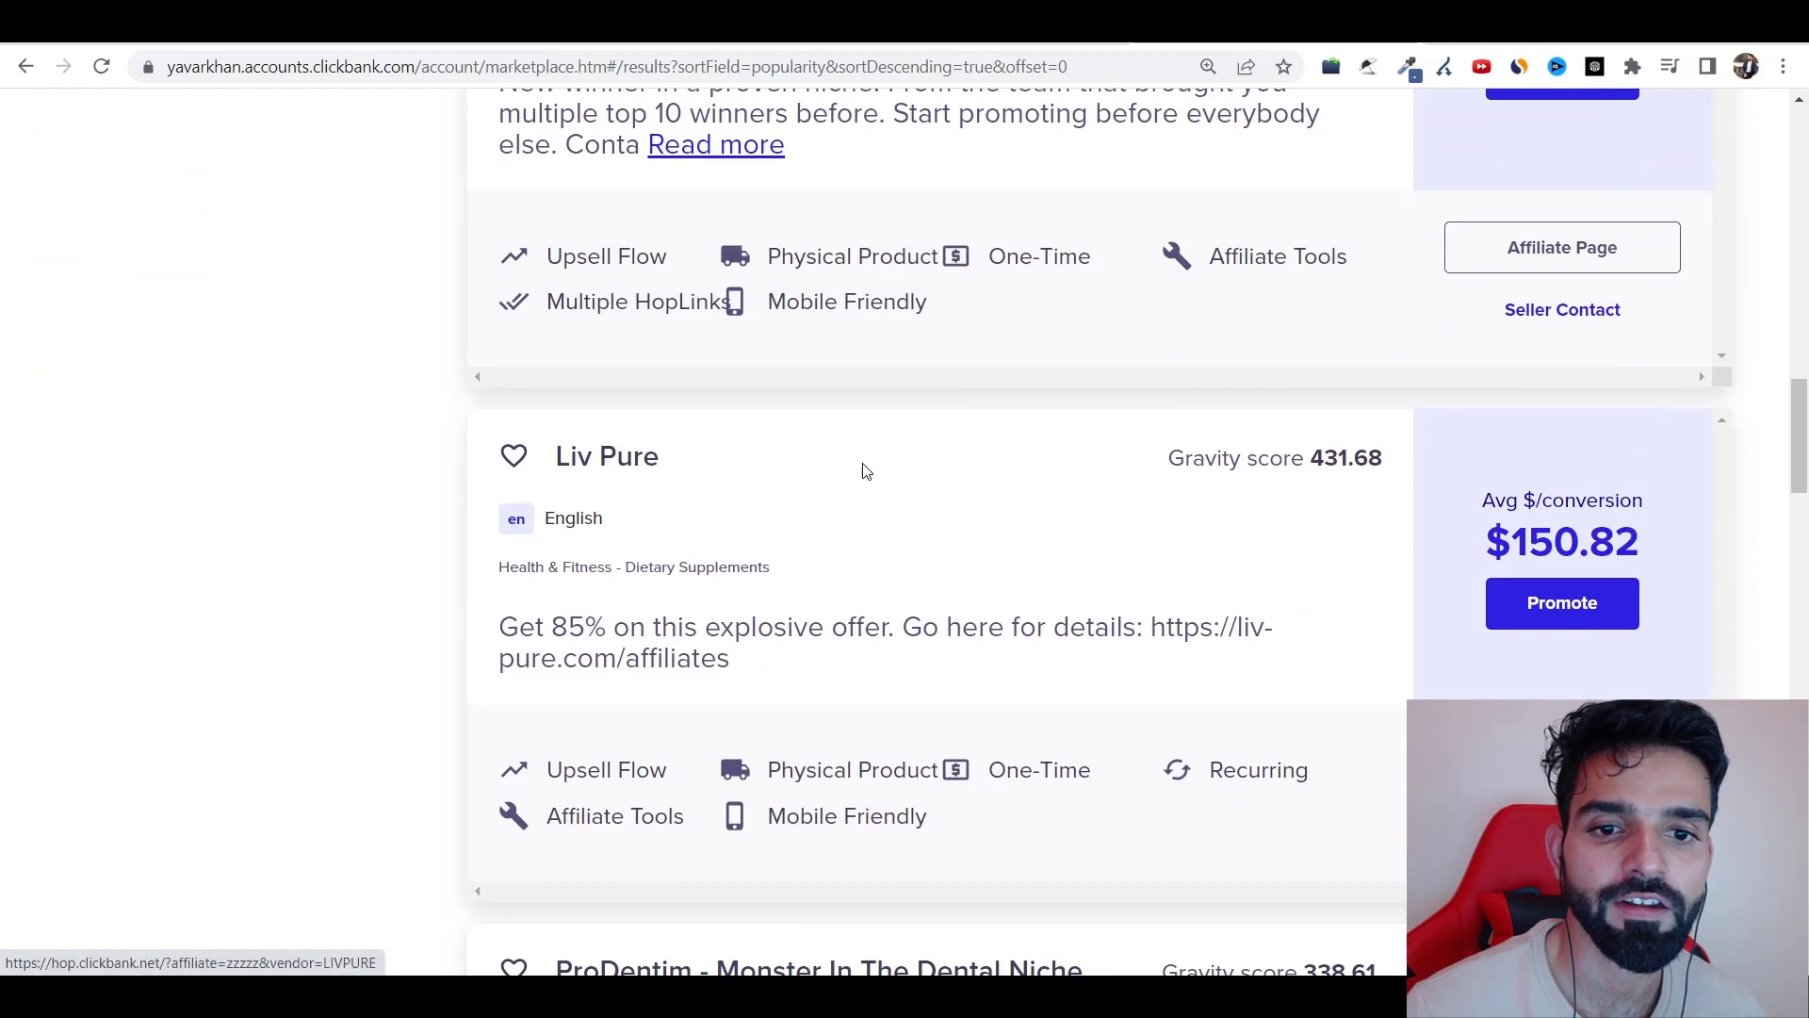
pyautogui.scroll(-6, 566, 419)
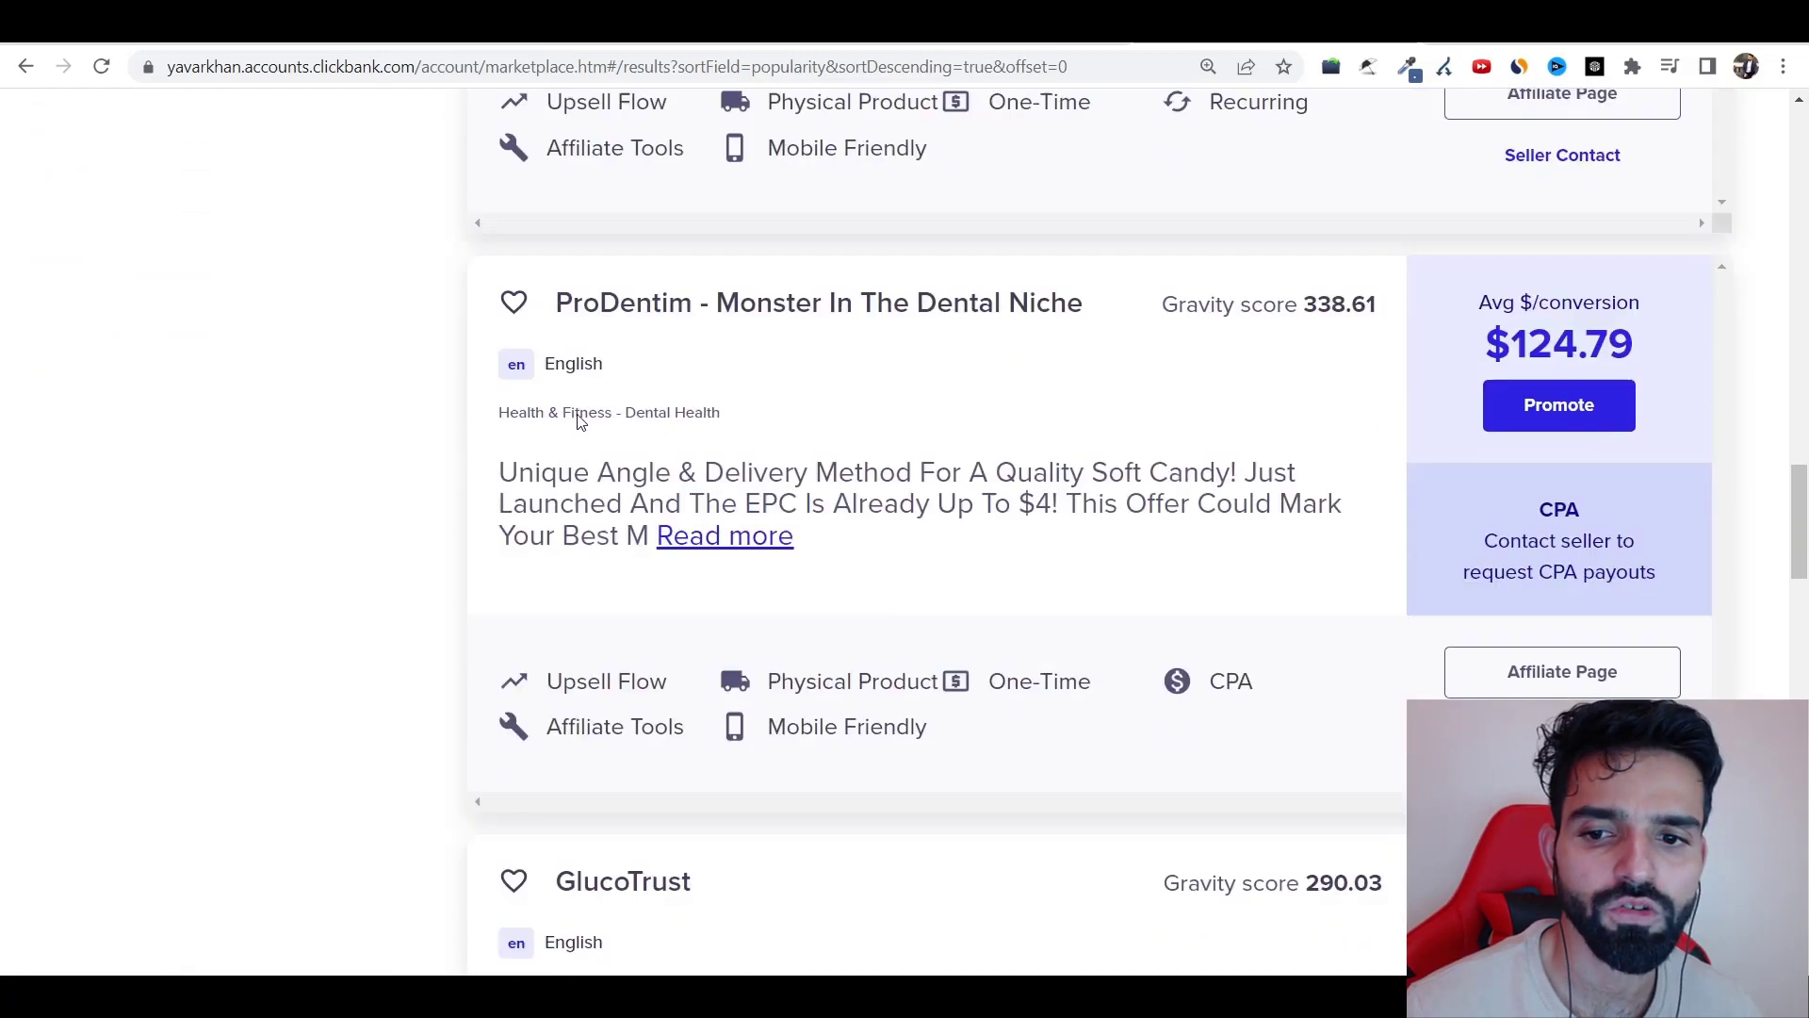
pyautogui.scroll(10, 636, 347)
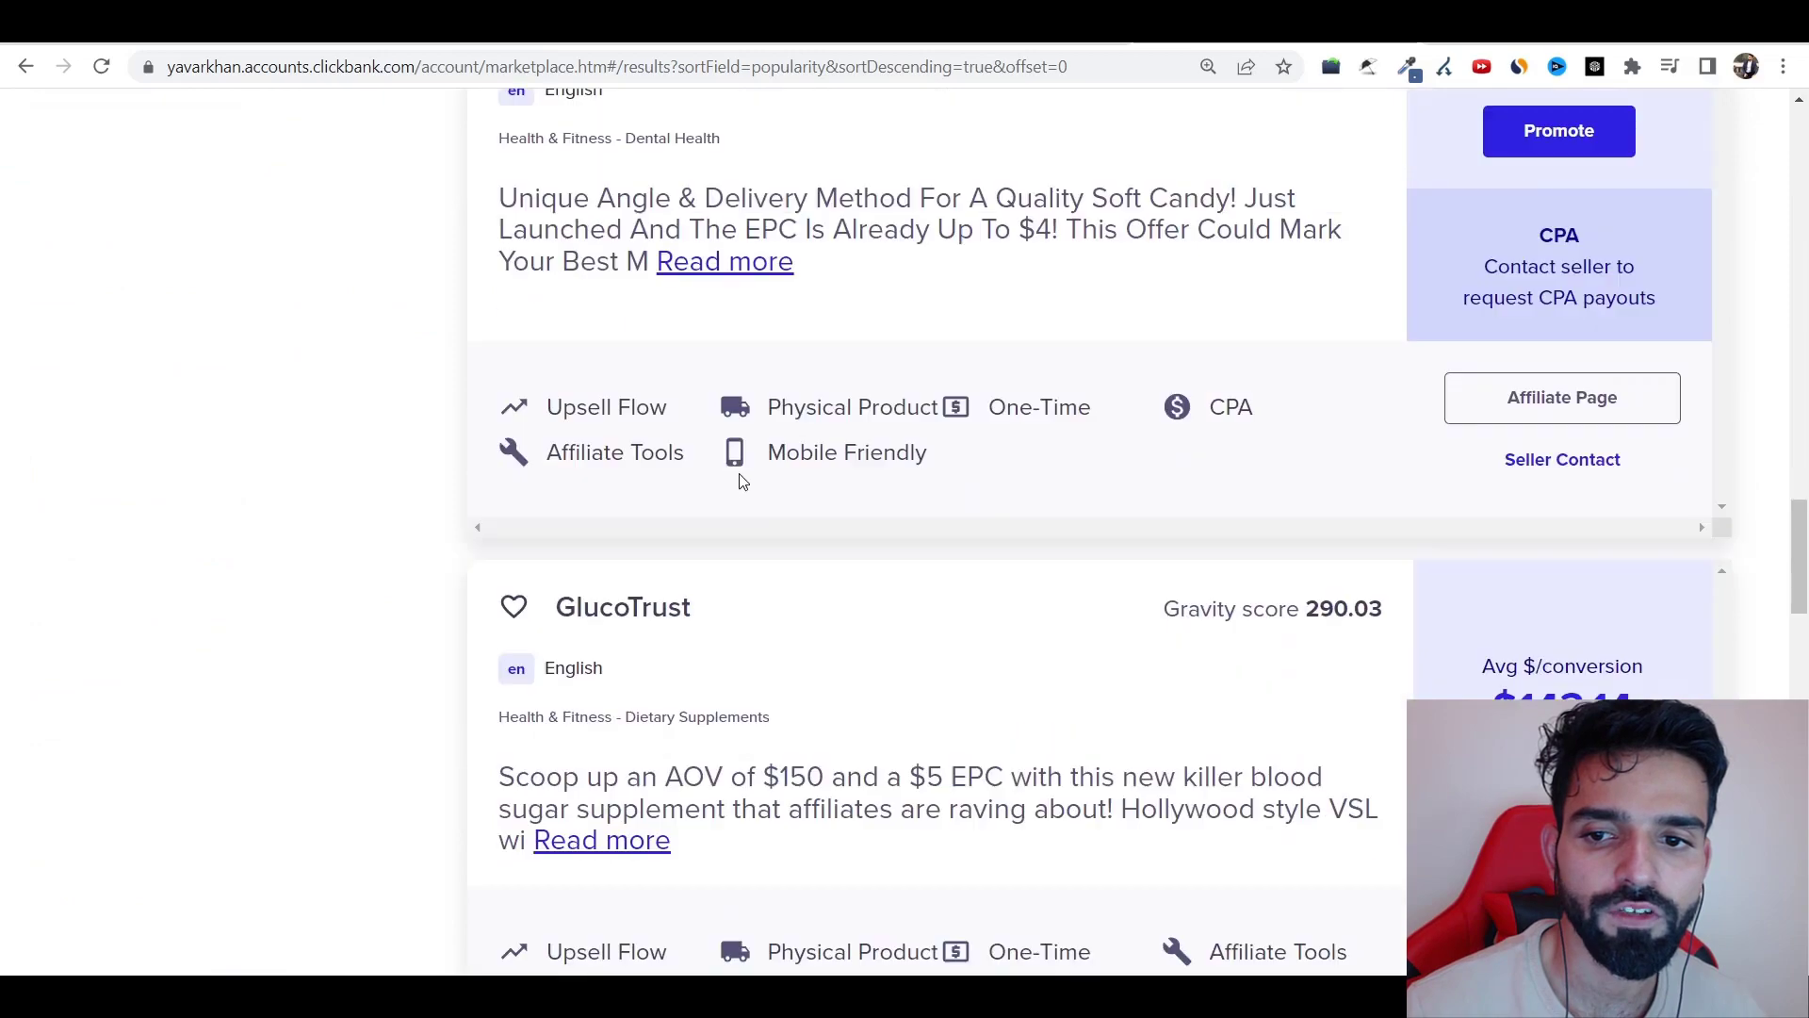
pyautogui.scroll(-15, 739, 481)
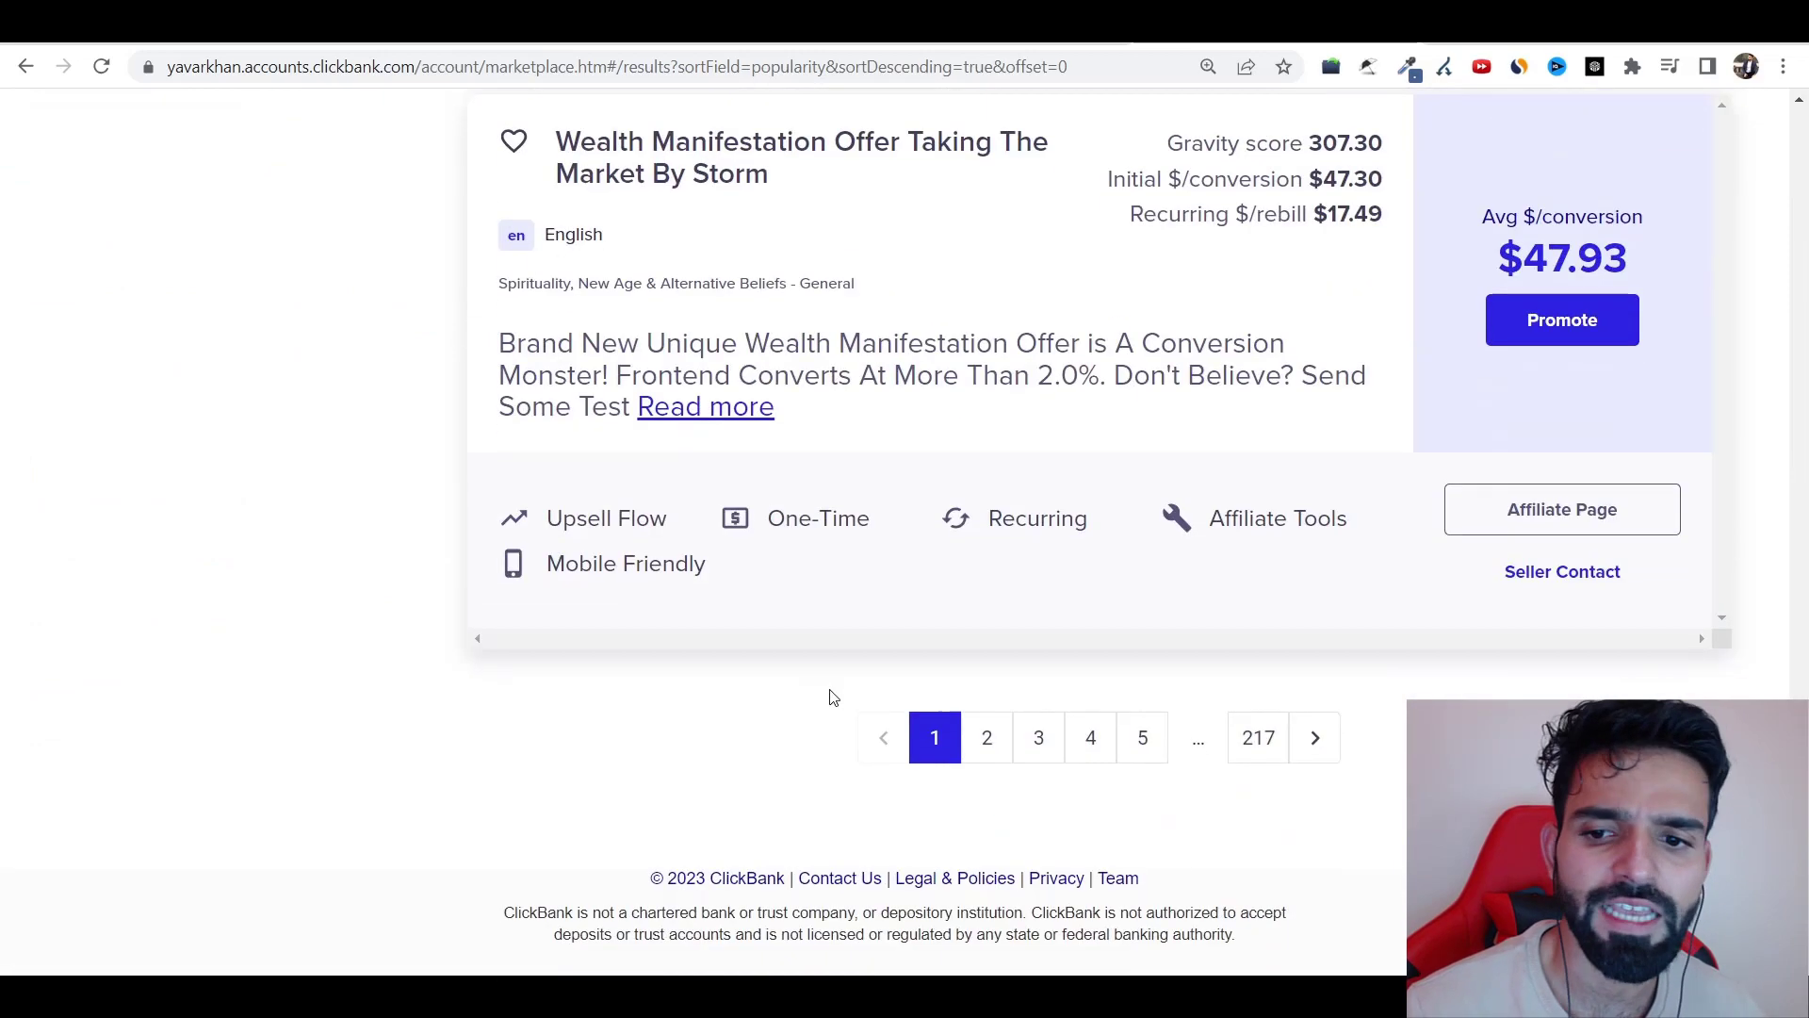
pyautogui.scroll(10, 648, 553)
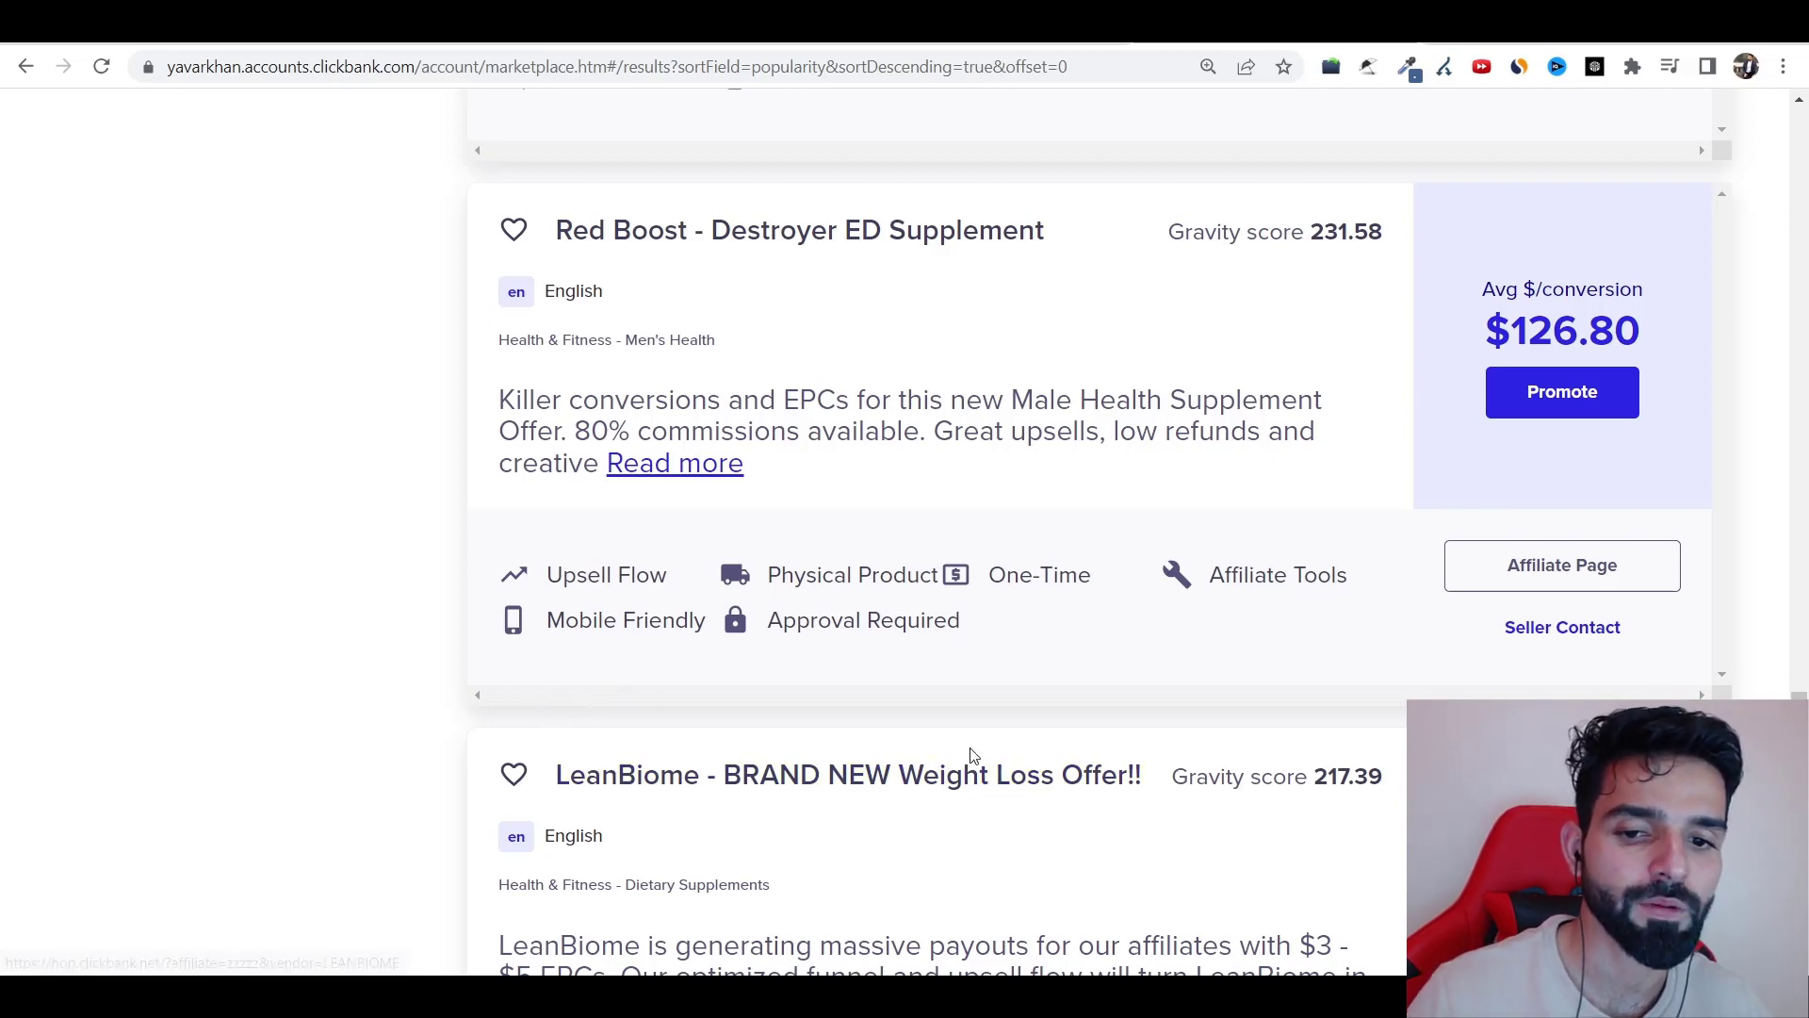
pyautogui.scroll(10, 980, 753)
pyautogui.scroll(8, 980, 742)
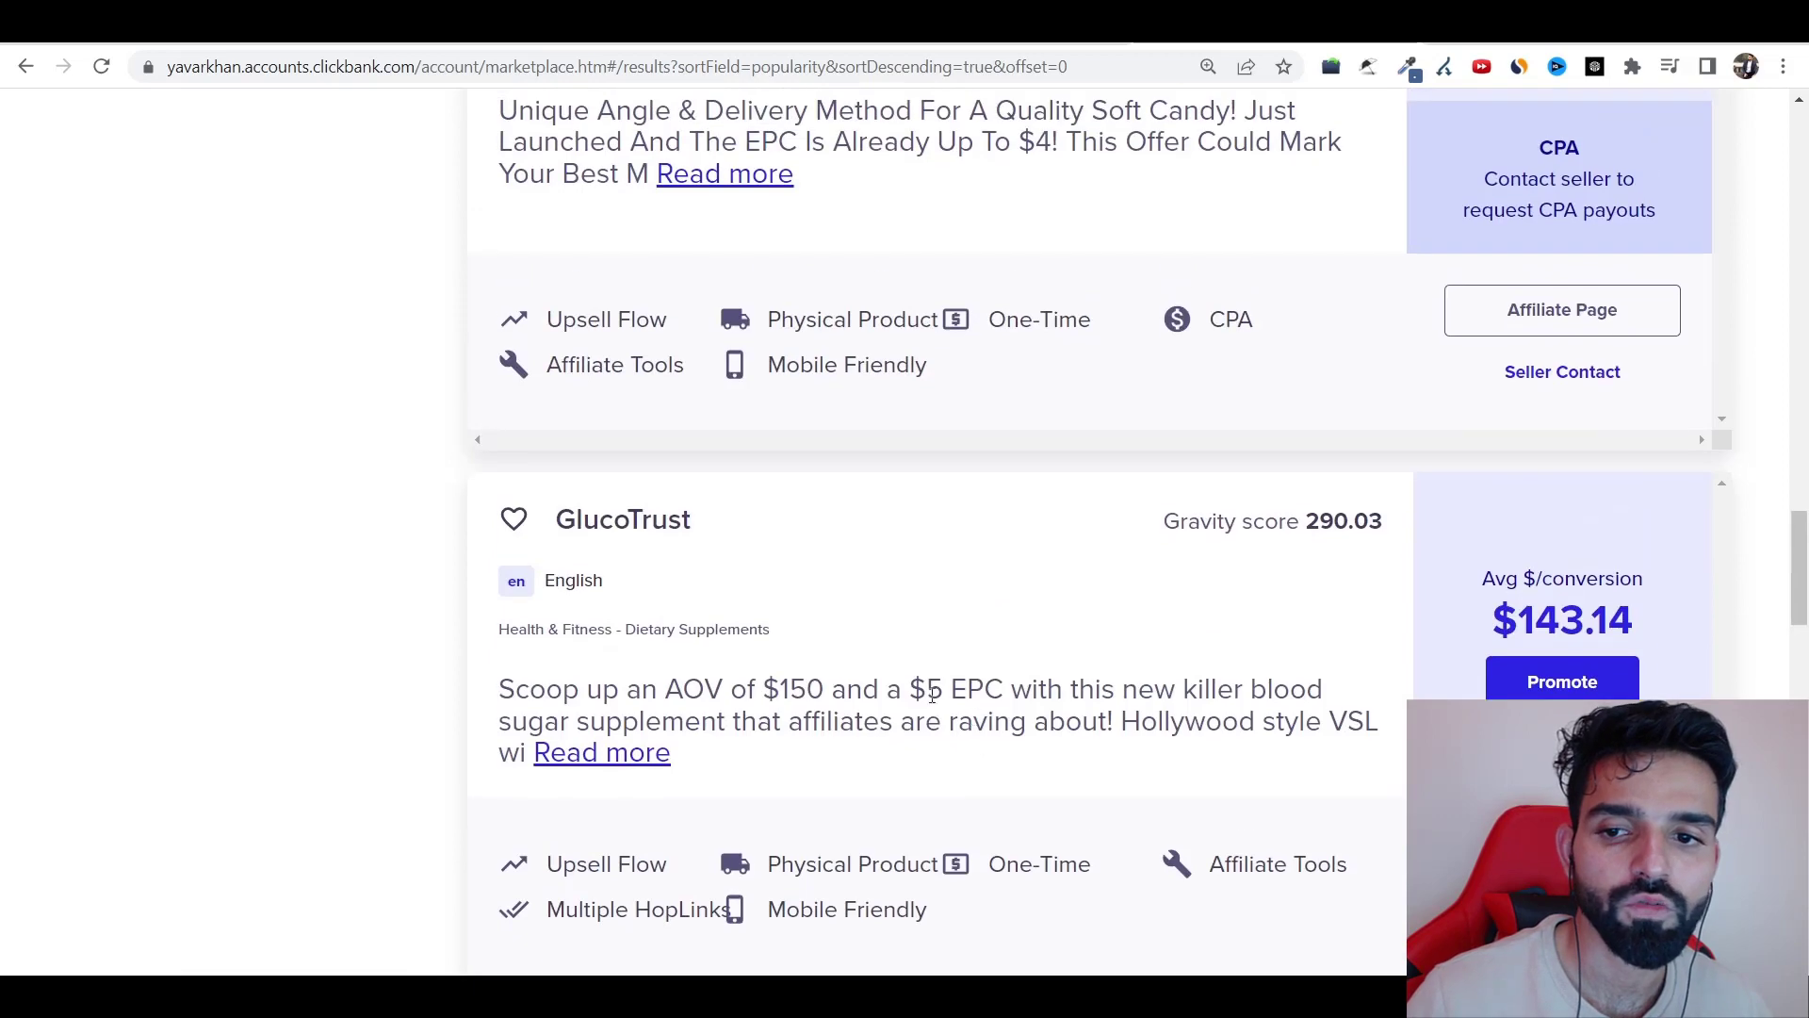
pyautogui.scroll(5, 751, 669)
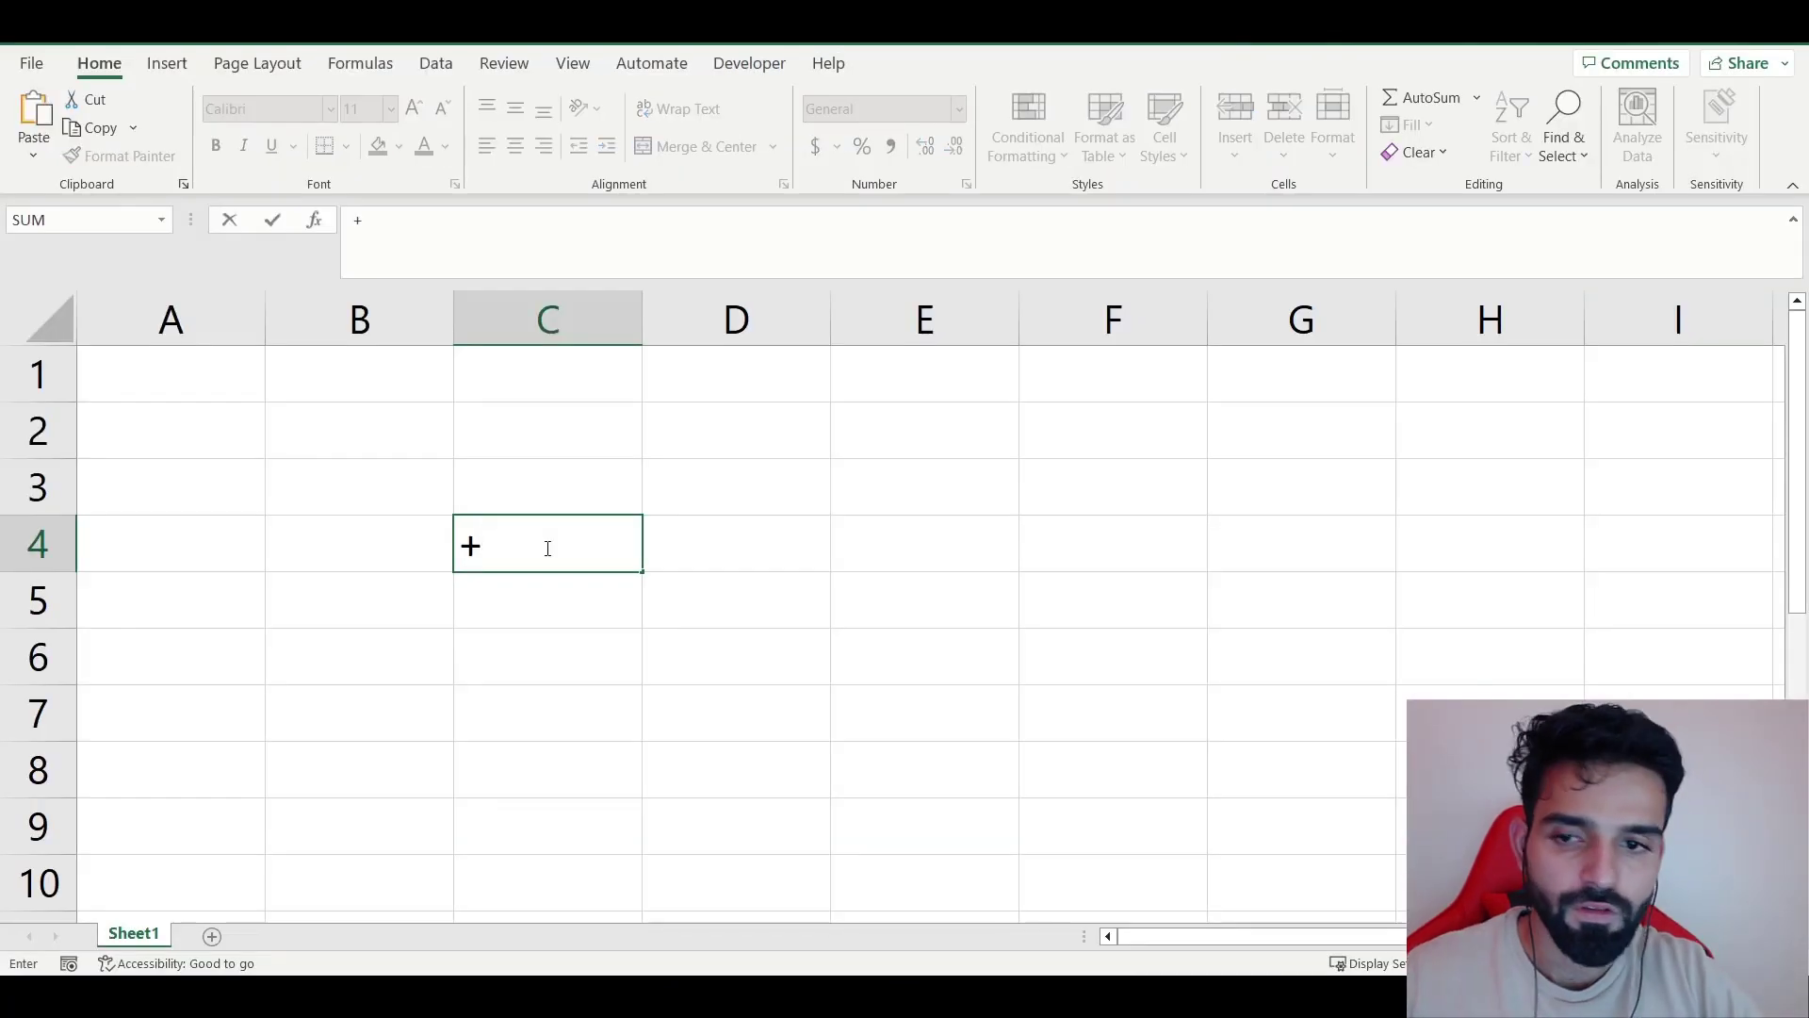
# - In the blank Excel sheet, enter the headings Branded in C4 and Generic in D4
pyautogui.press('BackSpace')
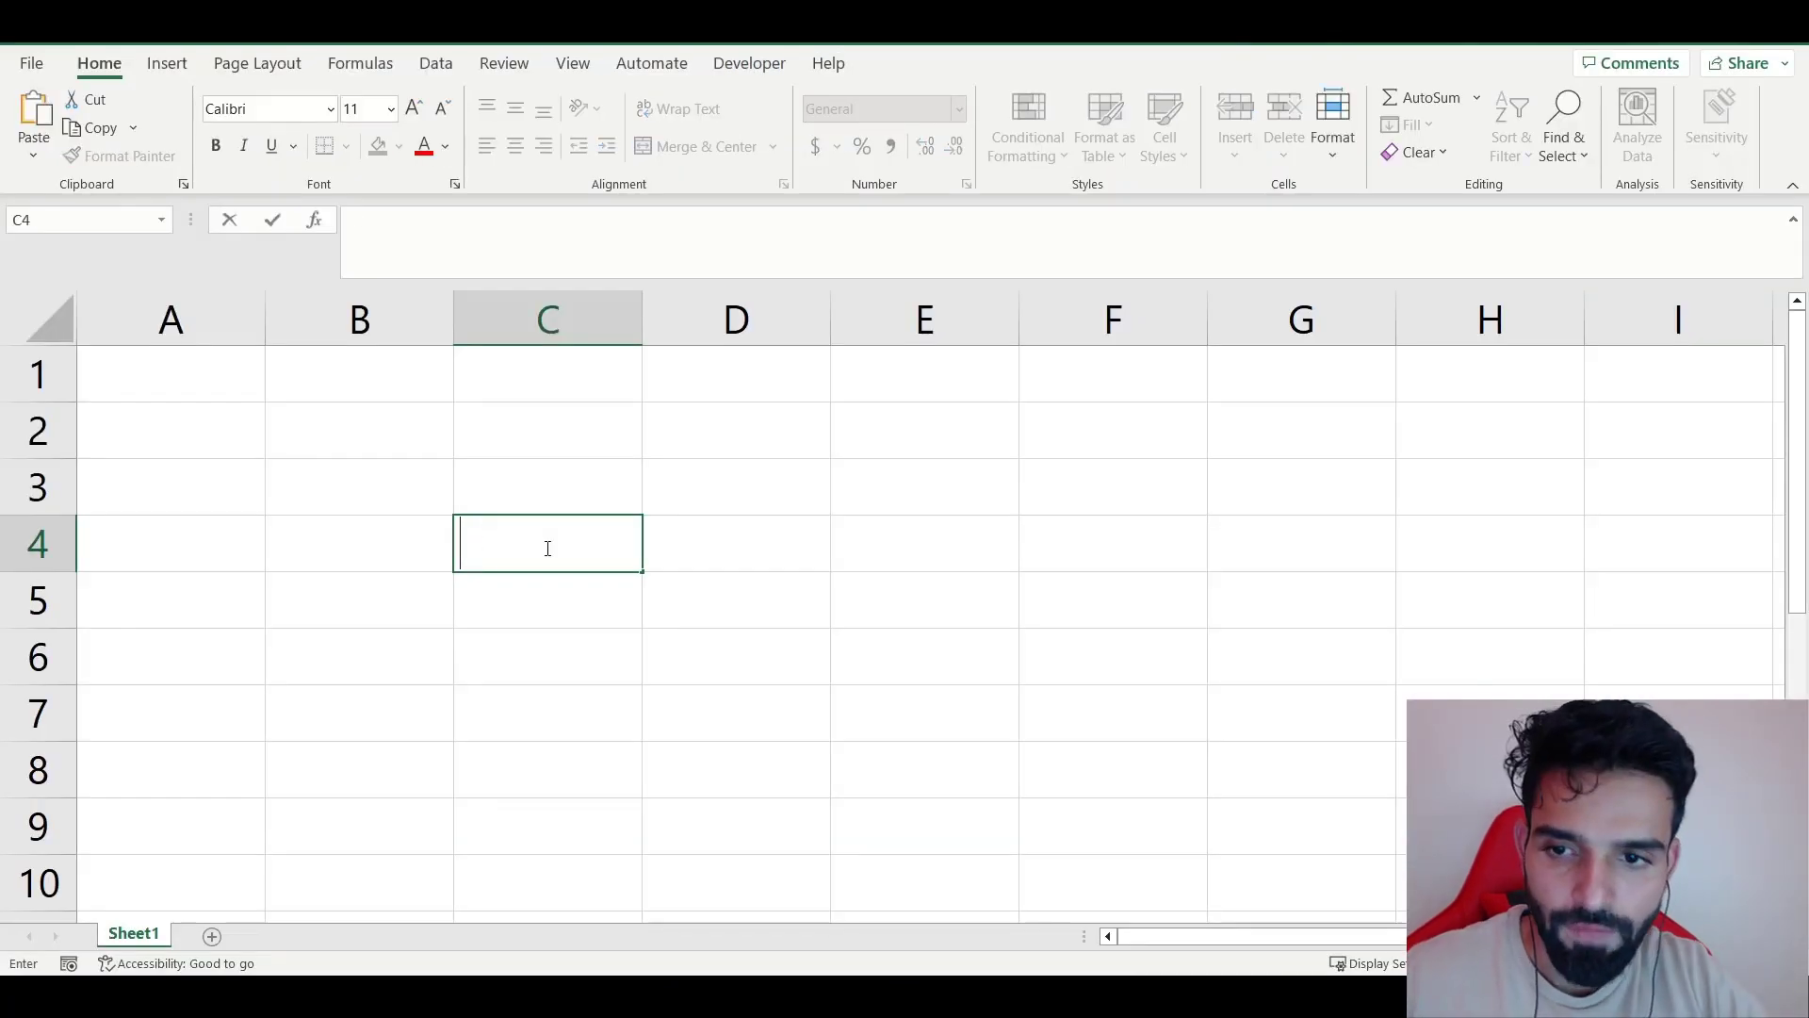
pyautogui.write('Branded')
pyautogui.press('Tab')
pyautogui.write('GE')
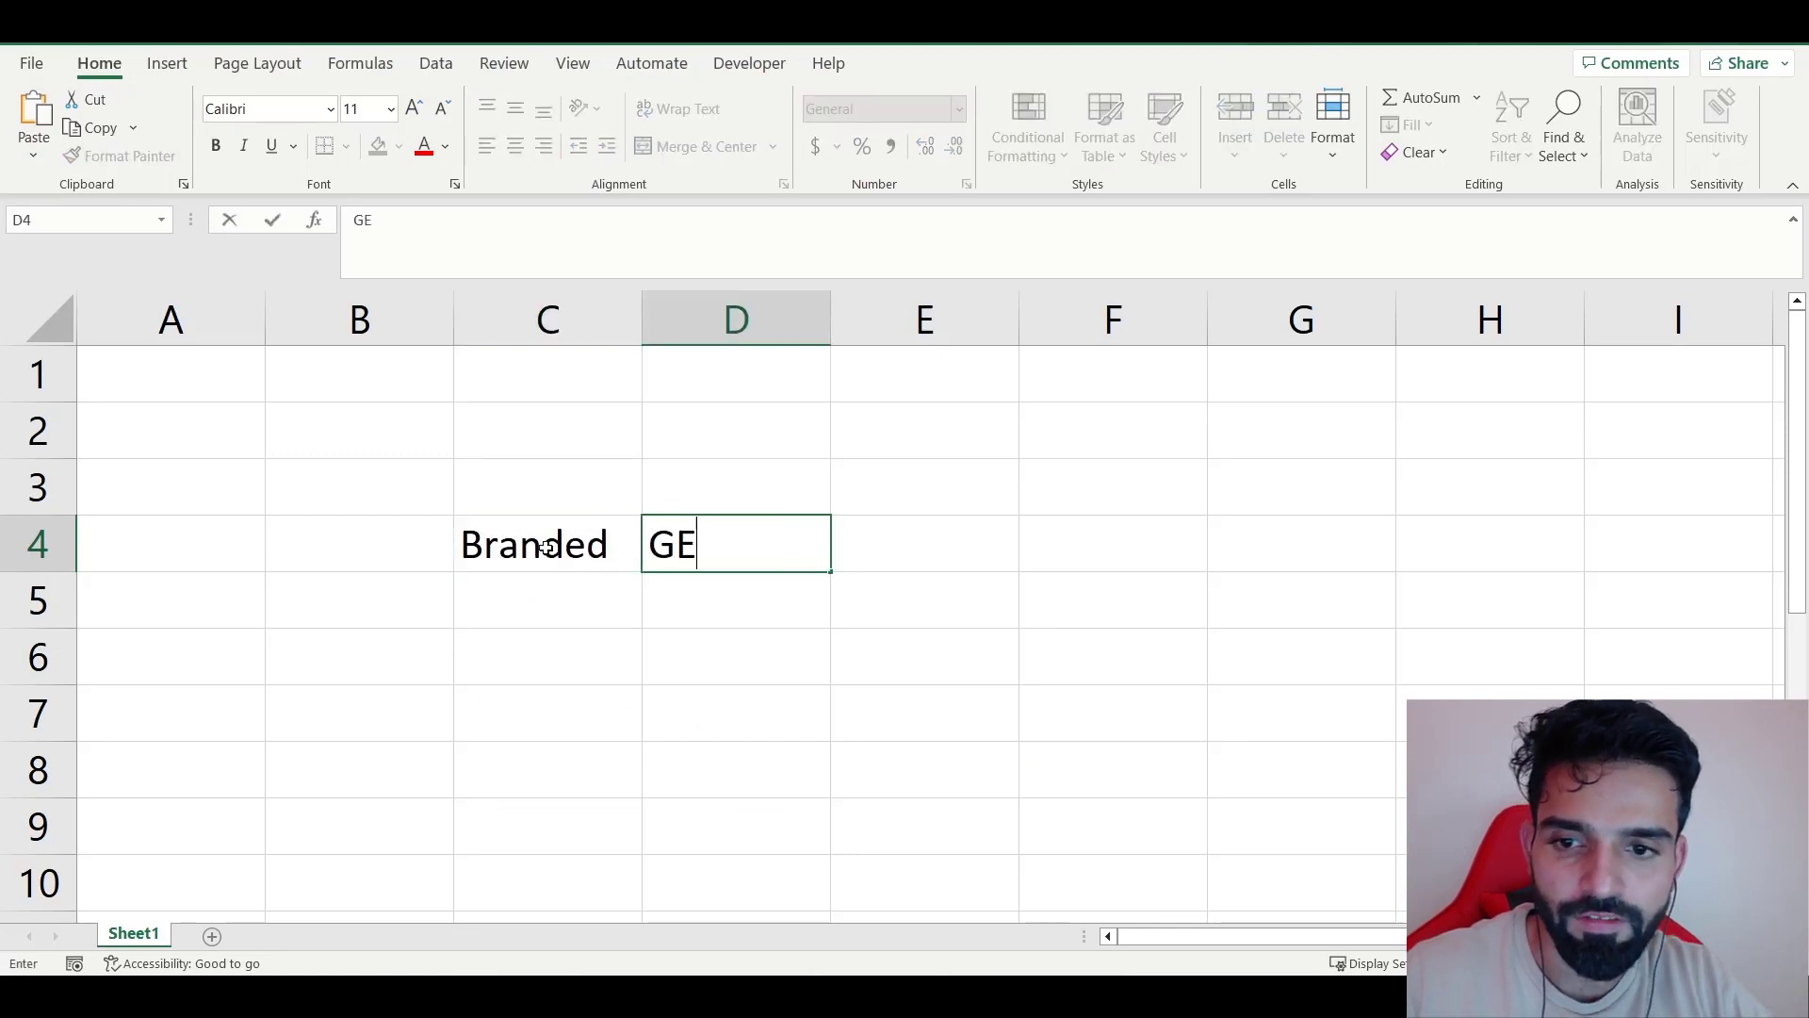
pyautogui.write('n')
pyautogui.press('BackSpace')
pyautogui.press('BackSpace')
pyautogui.write('eneric')
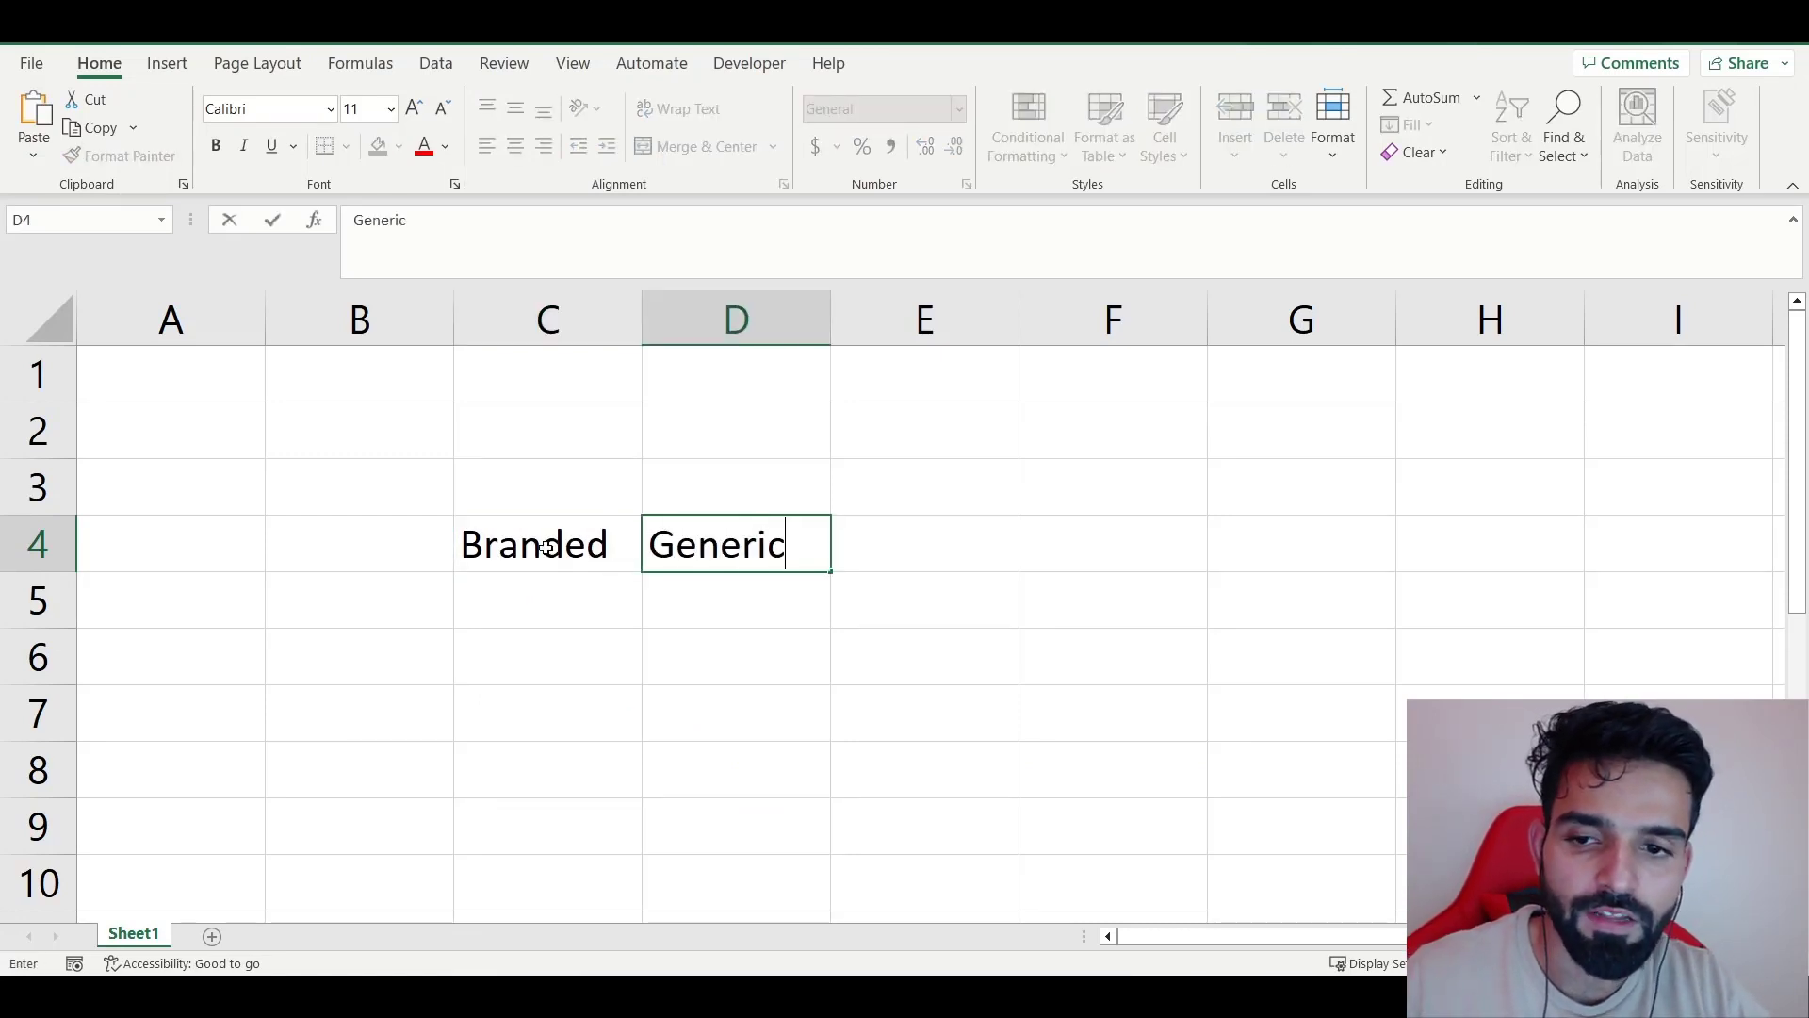
pyautogui.press('Return')
# - Copy the product name Liv Pure from its ClickBank listing into cell C5 of the Excel sheet
pyautogui.hotkey('alt', 'Tab')
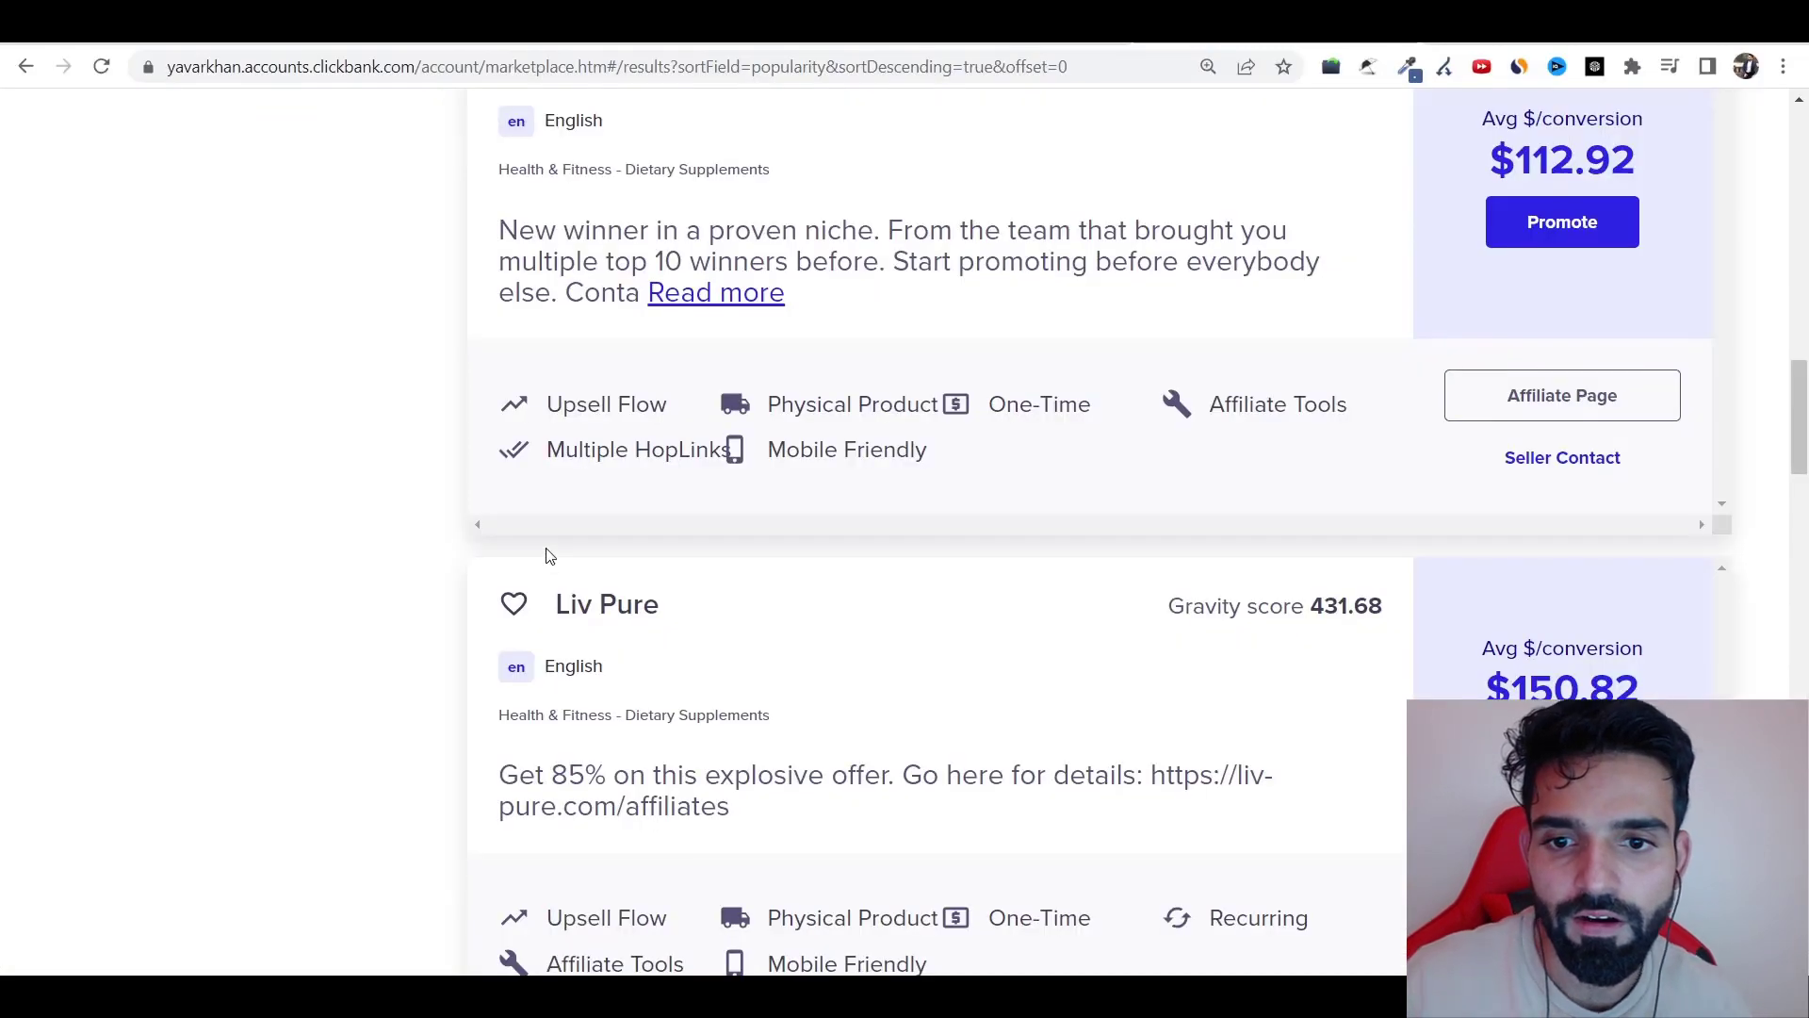
pyautogui.moveTo(702, 608); pyautogui.dragTo(550, 627)
pyautogui.hotkey('ctrl', 'c')
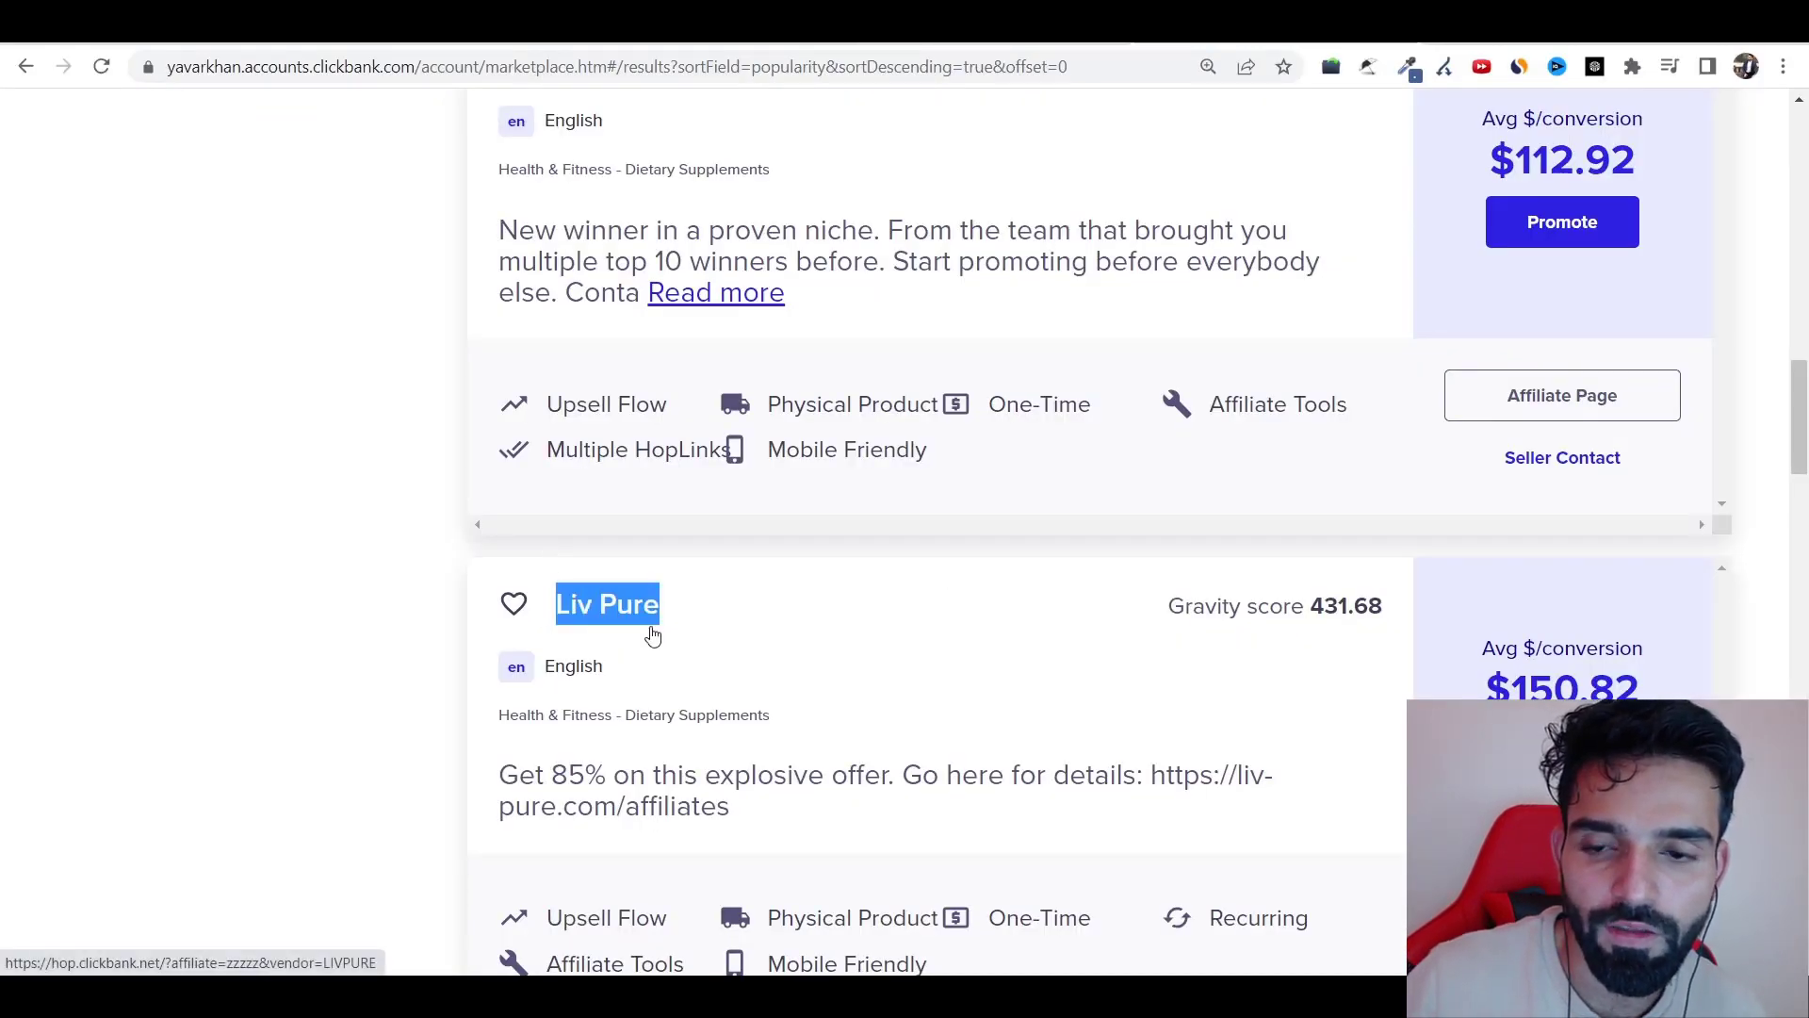
pyautogui.hotkey('alt', 'Tab')
pyautogui.hotkey('ctrl', 'v')
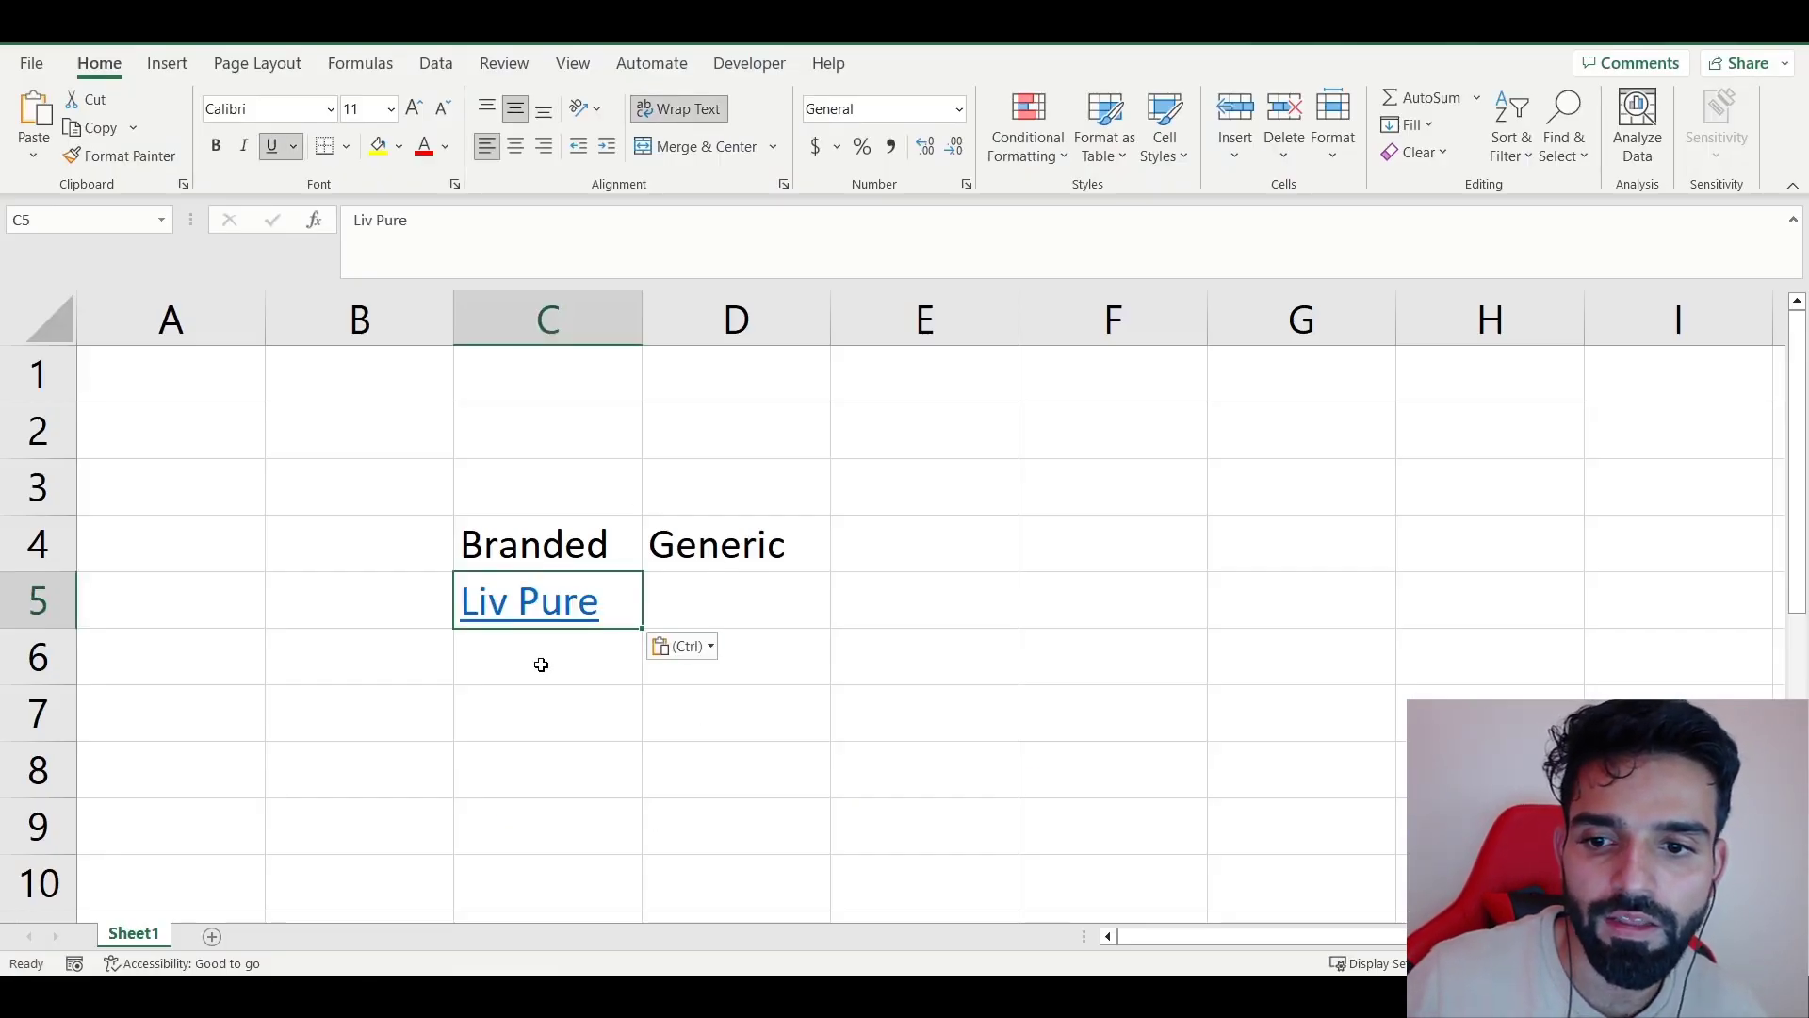
# - Enter the branded keyword Liv Pure Reviews in C6, reusing the copied product name
pyautogui.click(541, 665)
pyautogui.hotkey('ctrl', 'v')
pyautogui.click(481, 239)
pyautogui.write('Revie')
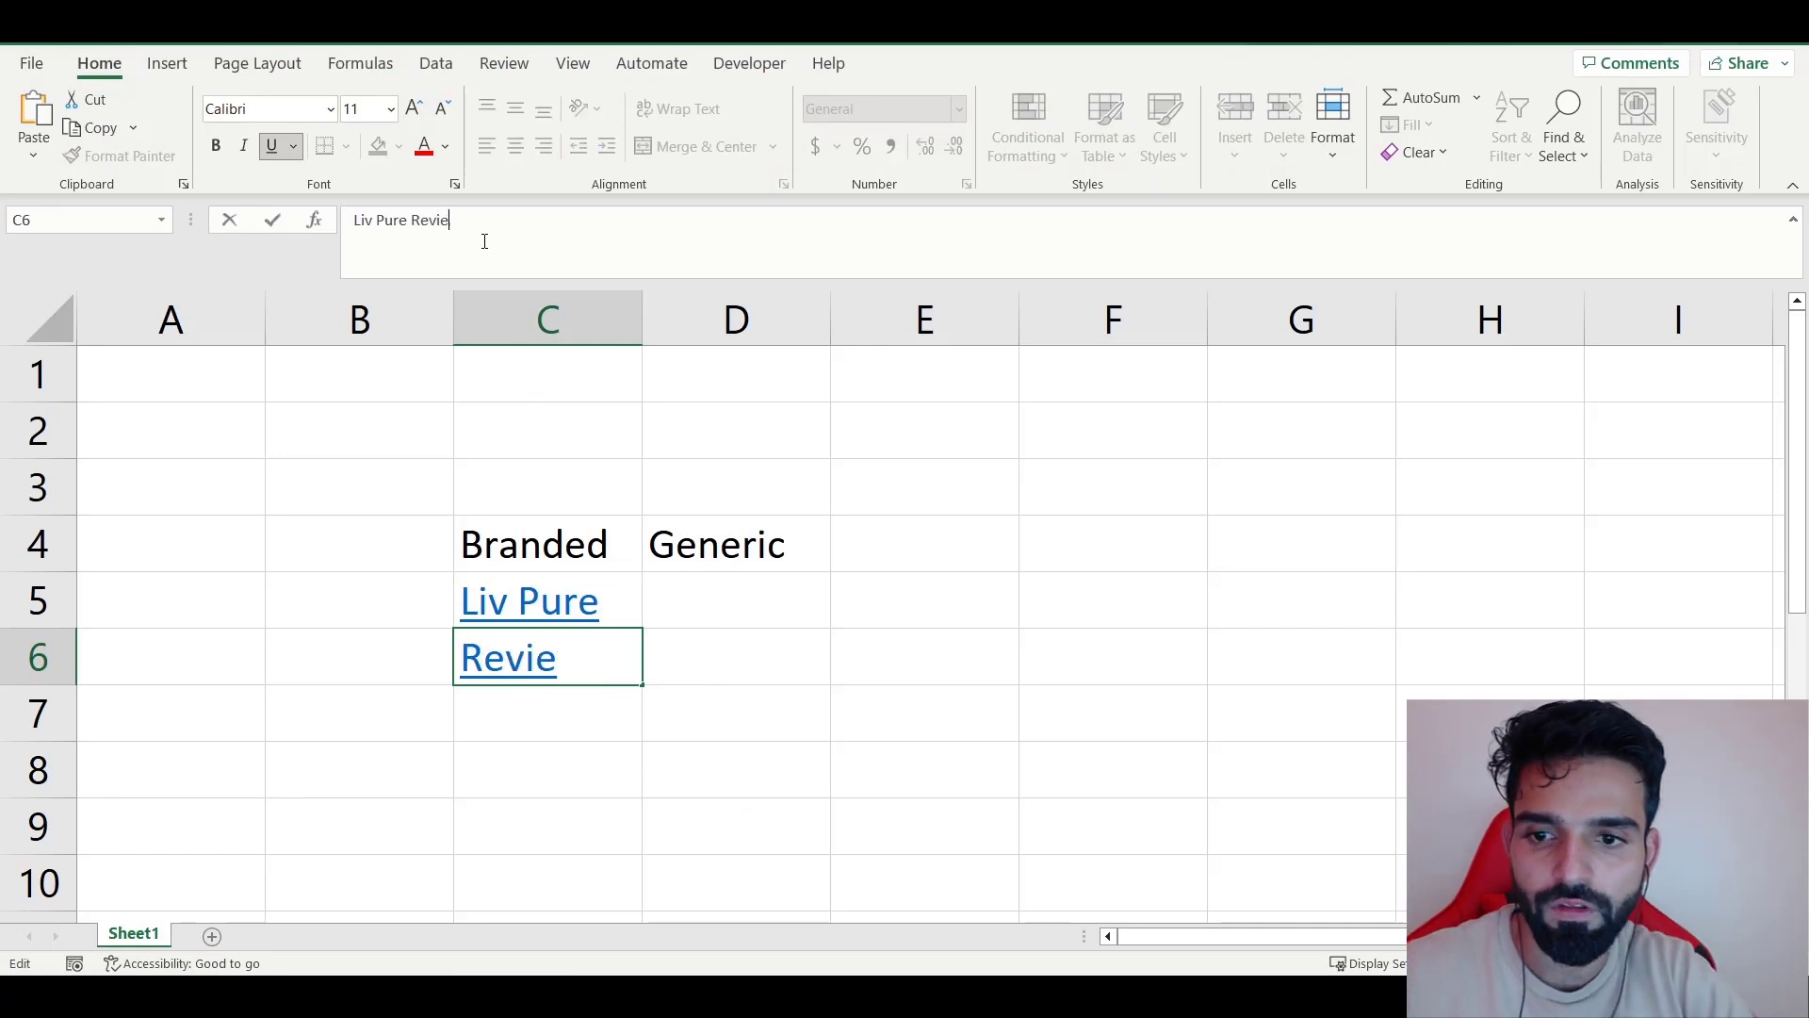
pyautogui.write('ws')
pyautogui.press('Return')
# - Widen column C so that Liv Pure Reviews fits on a single line
pyautogui.scroll(-1, 825, 466)
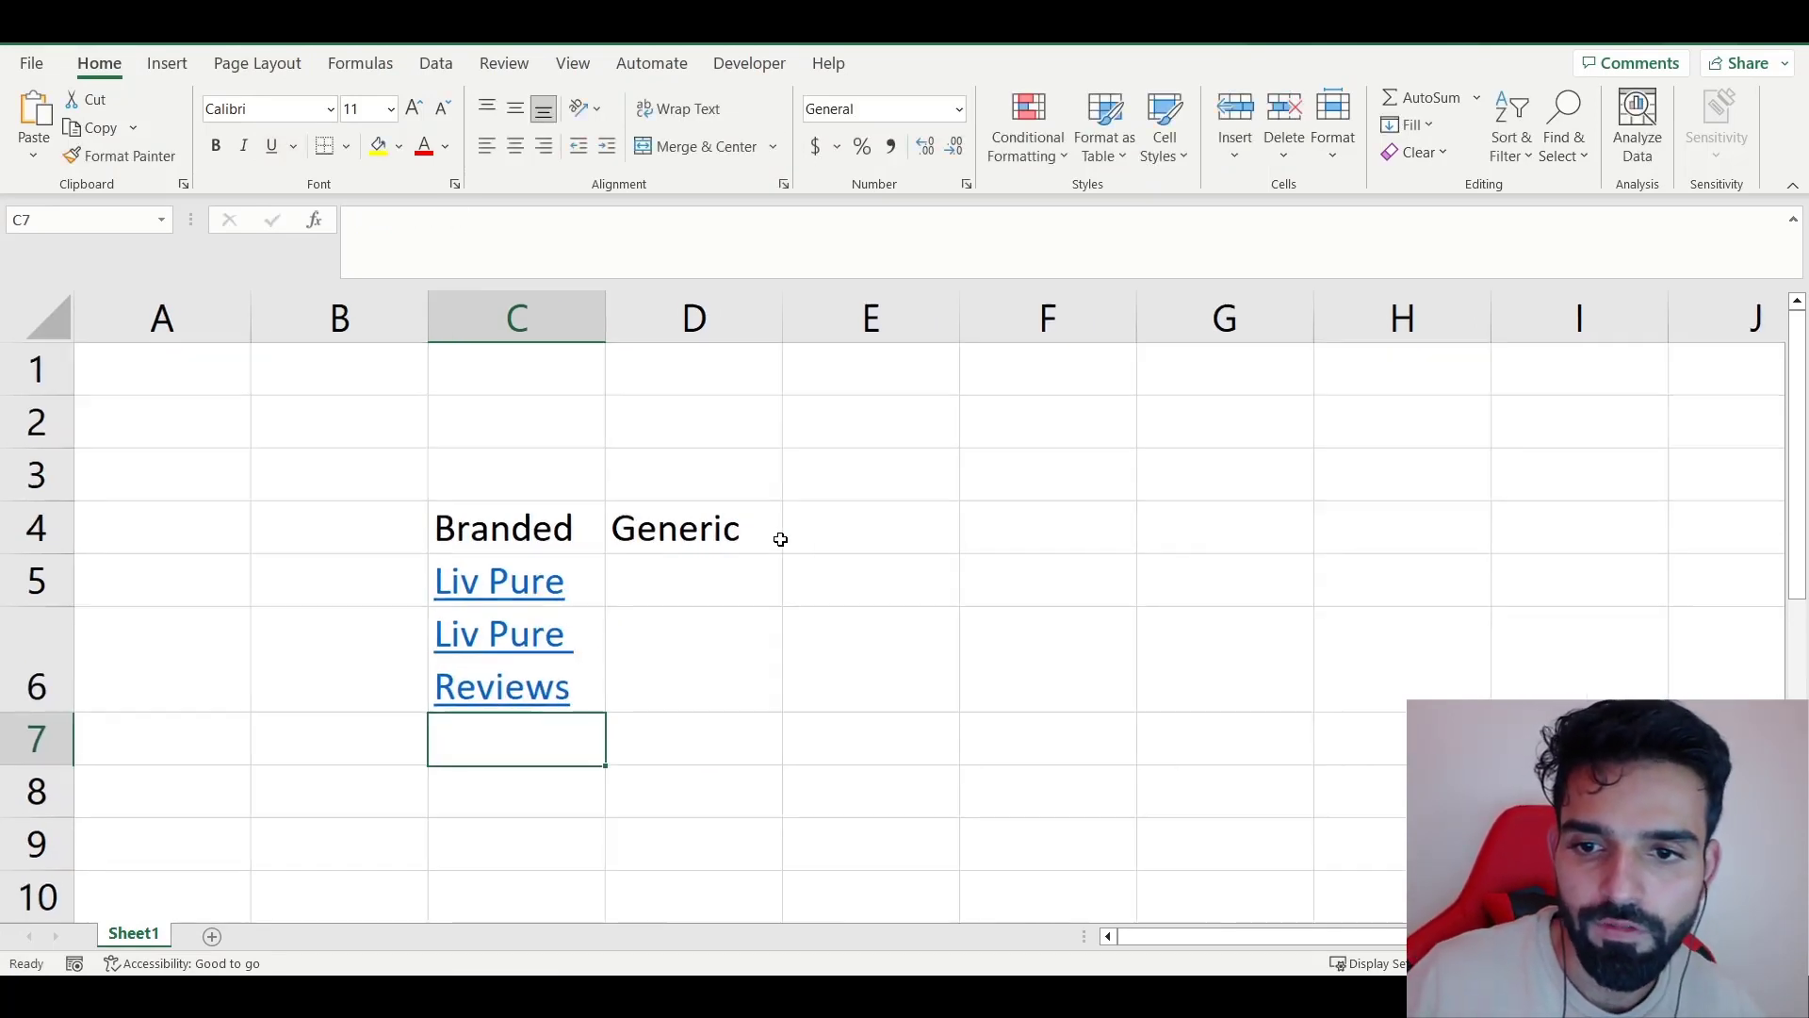
pyautogui.doubleClick(606, 311)
pyautogui.moveTo(606, 313); pyautogui.dragTo(848, 317)
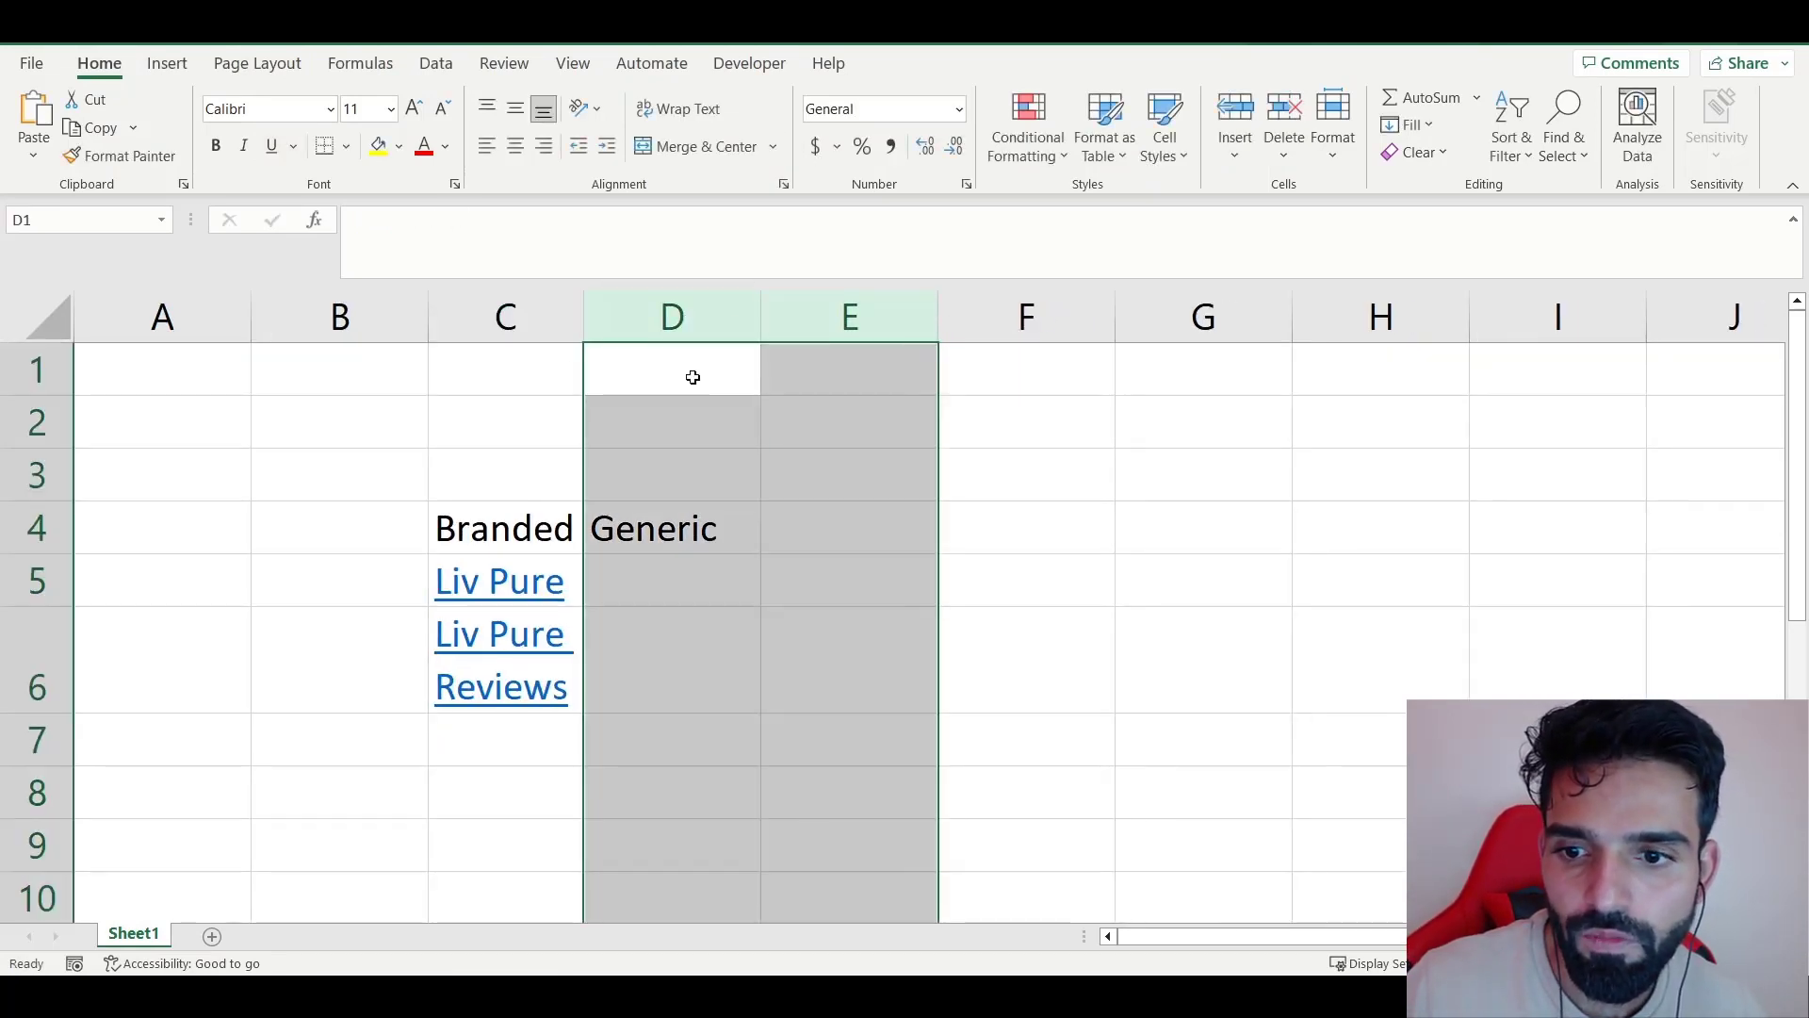
pyautogui.moveTo(584, 316); pyautogui.dragTo(744, 349)
pyautogui.click(856, 607)
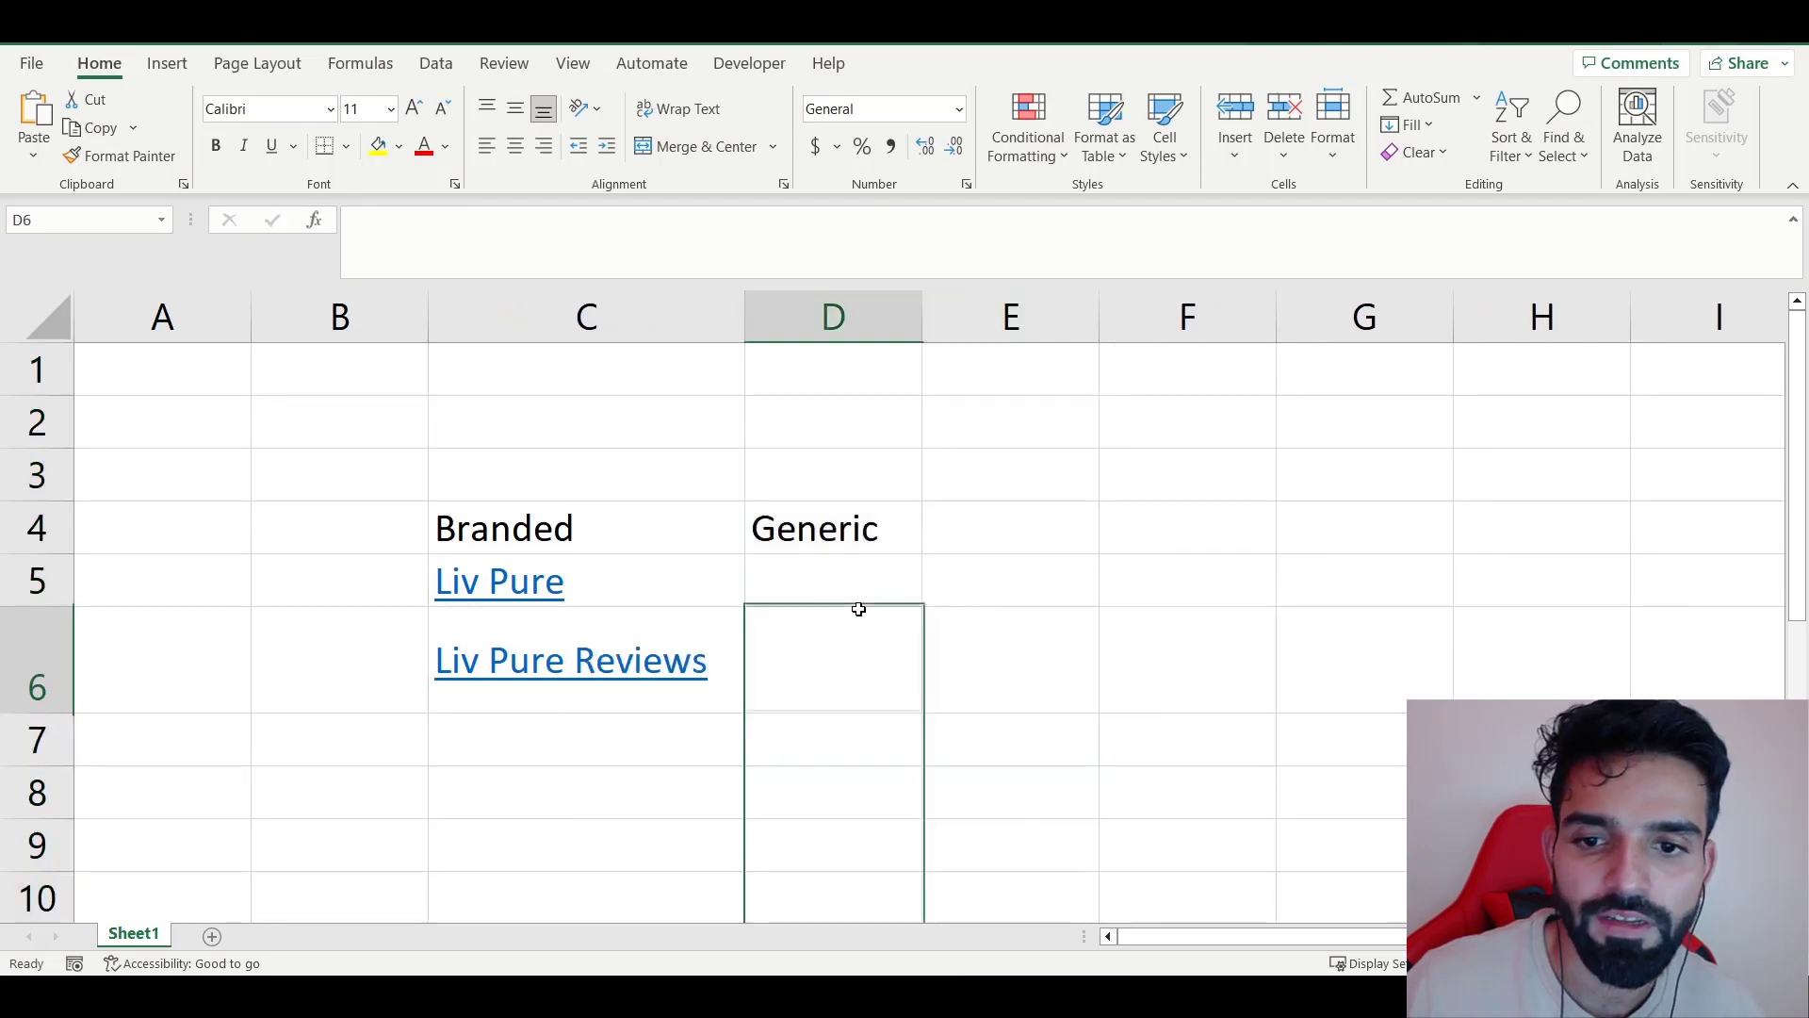
# - Enter the generic keywords How to lose weight in D5 and Lose weight Fast in D6
pyautogui.click(854, 599)
pyautogui.write('How t')
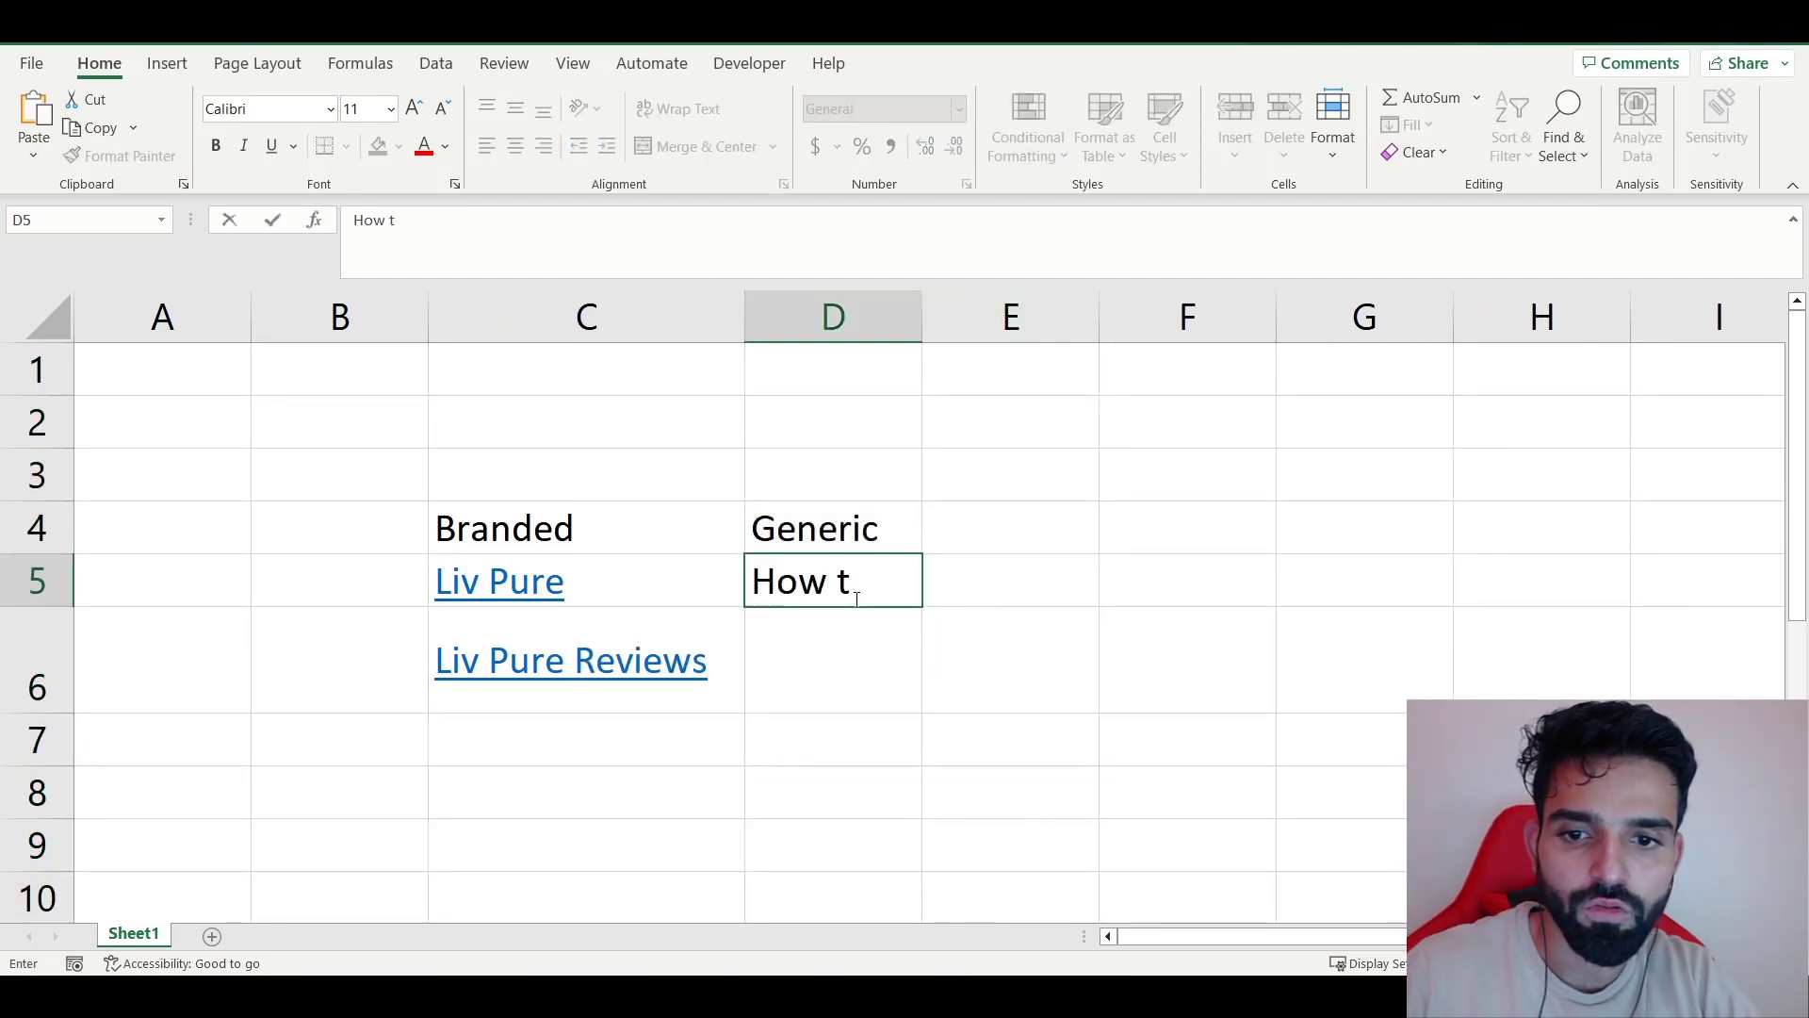
pyautogui.write('o lose weight')
pyautogui.press('Return')
pyautogui.write('L')
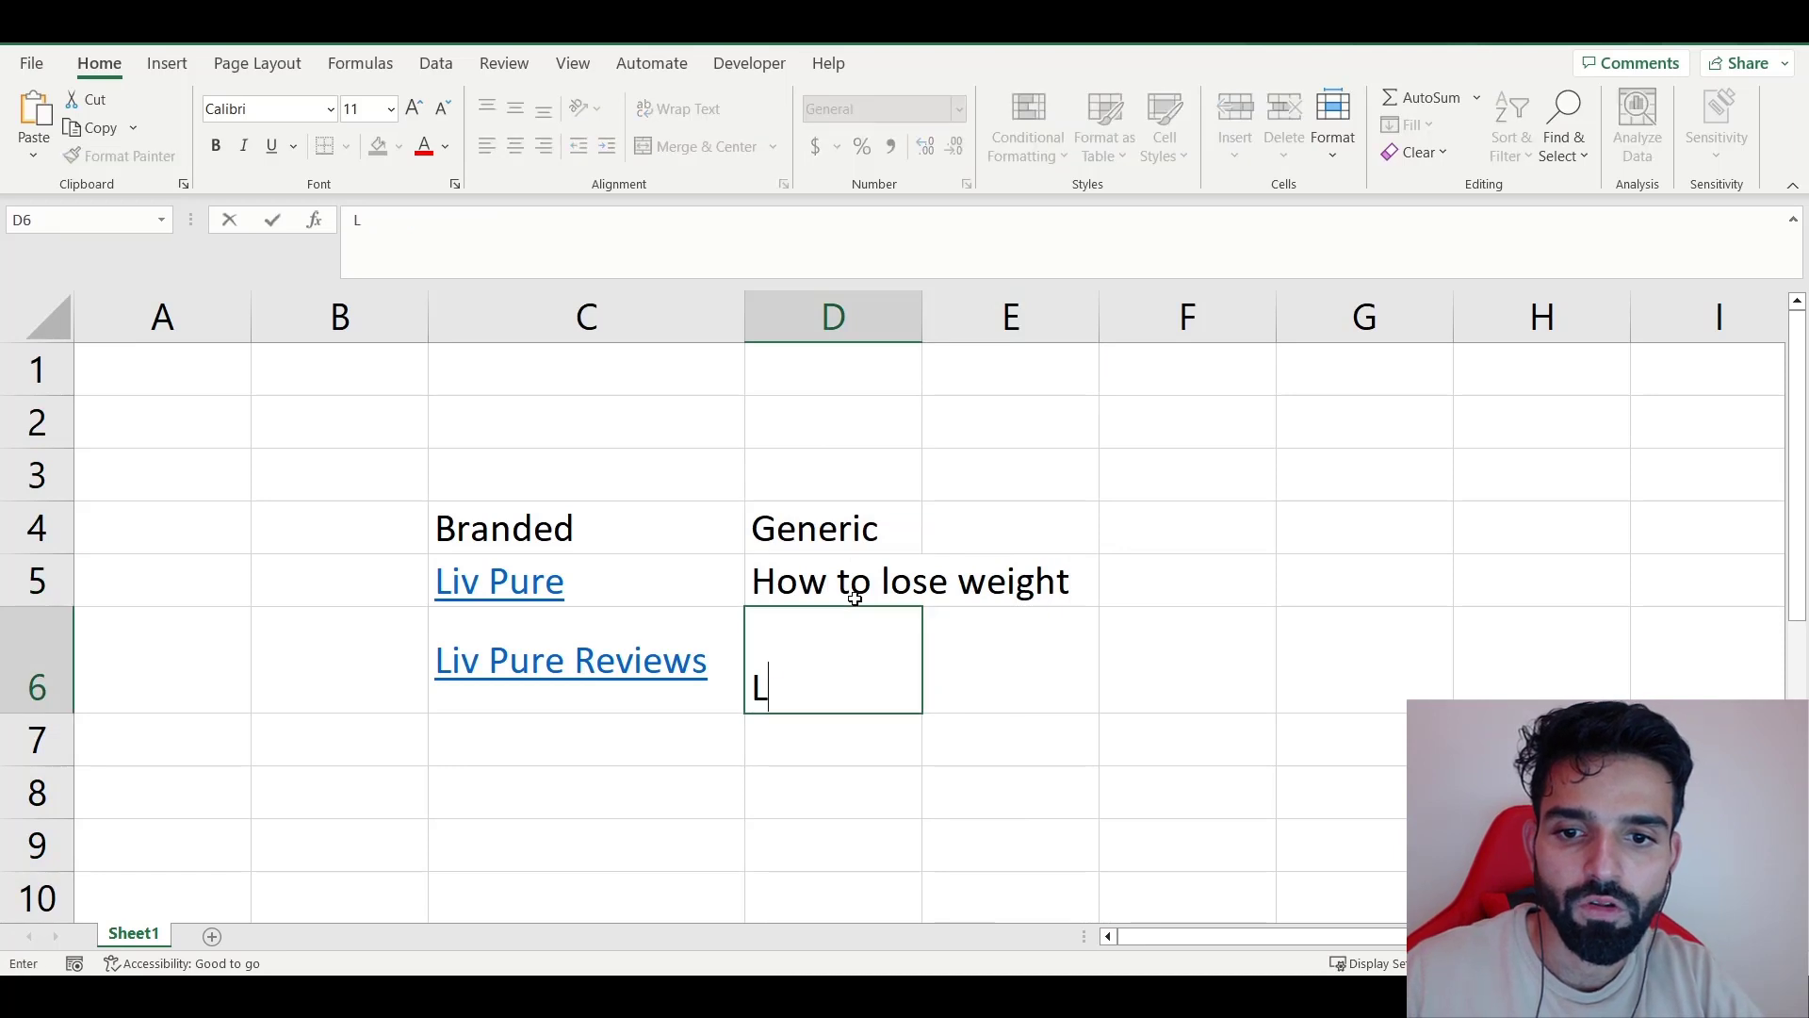
pyautogui.write('ose weight Fasty')
pyautogui.press('Return')
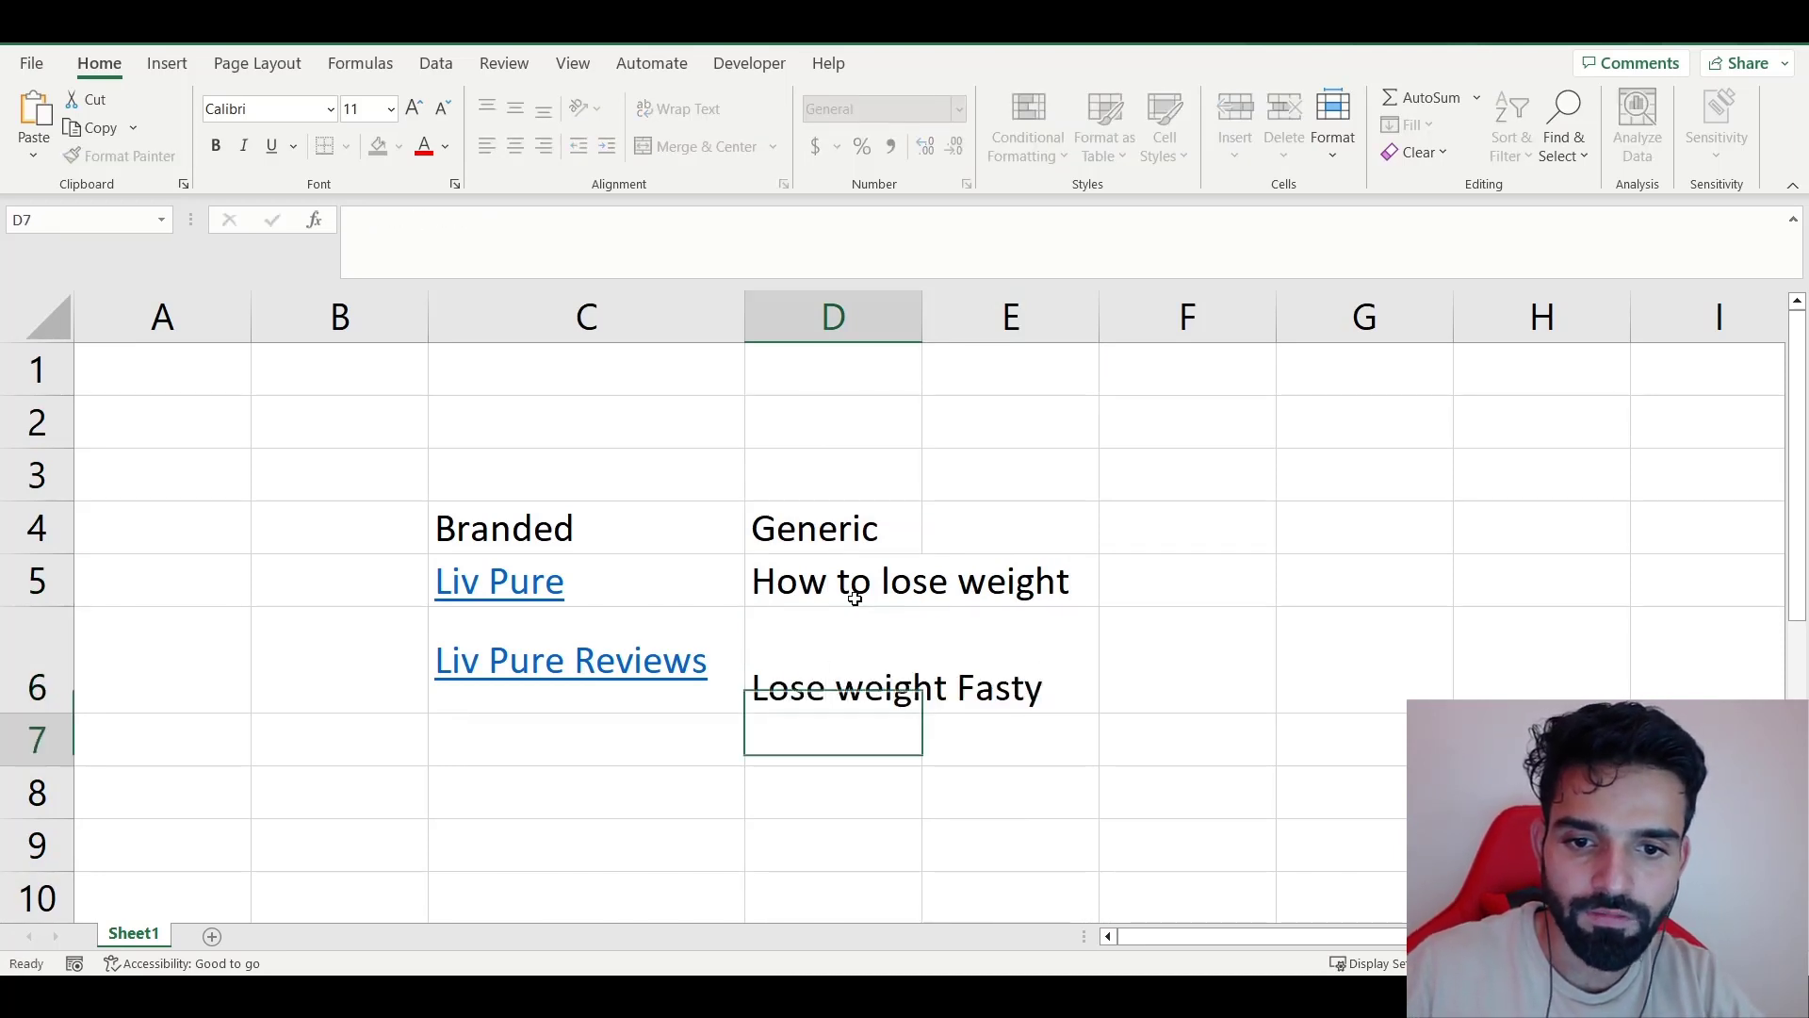
pyautogui.press('Up')
pyautogui.press('F2')
pyautogui.press('BackSpace')
pyautogui.press('Return')
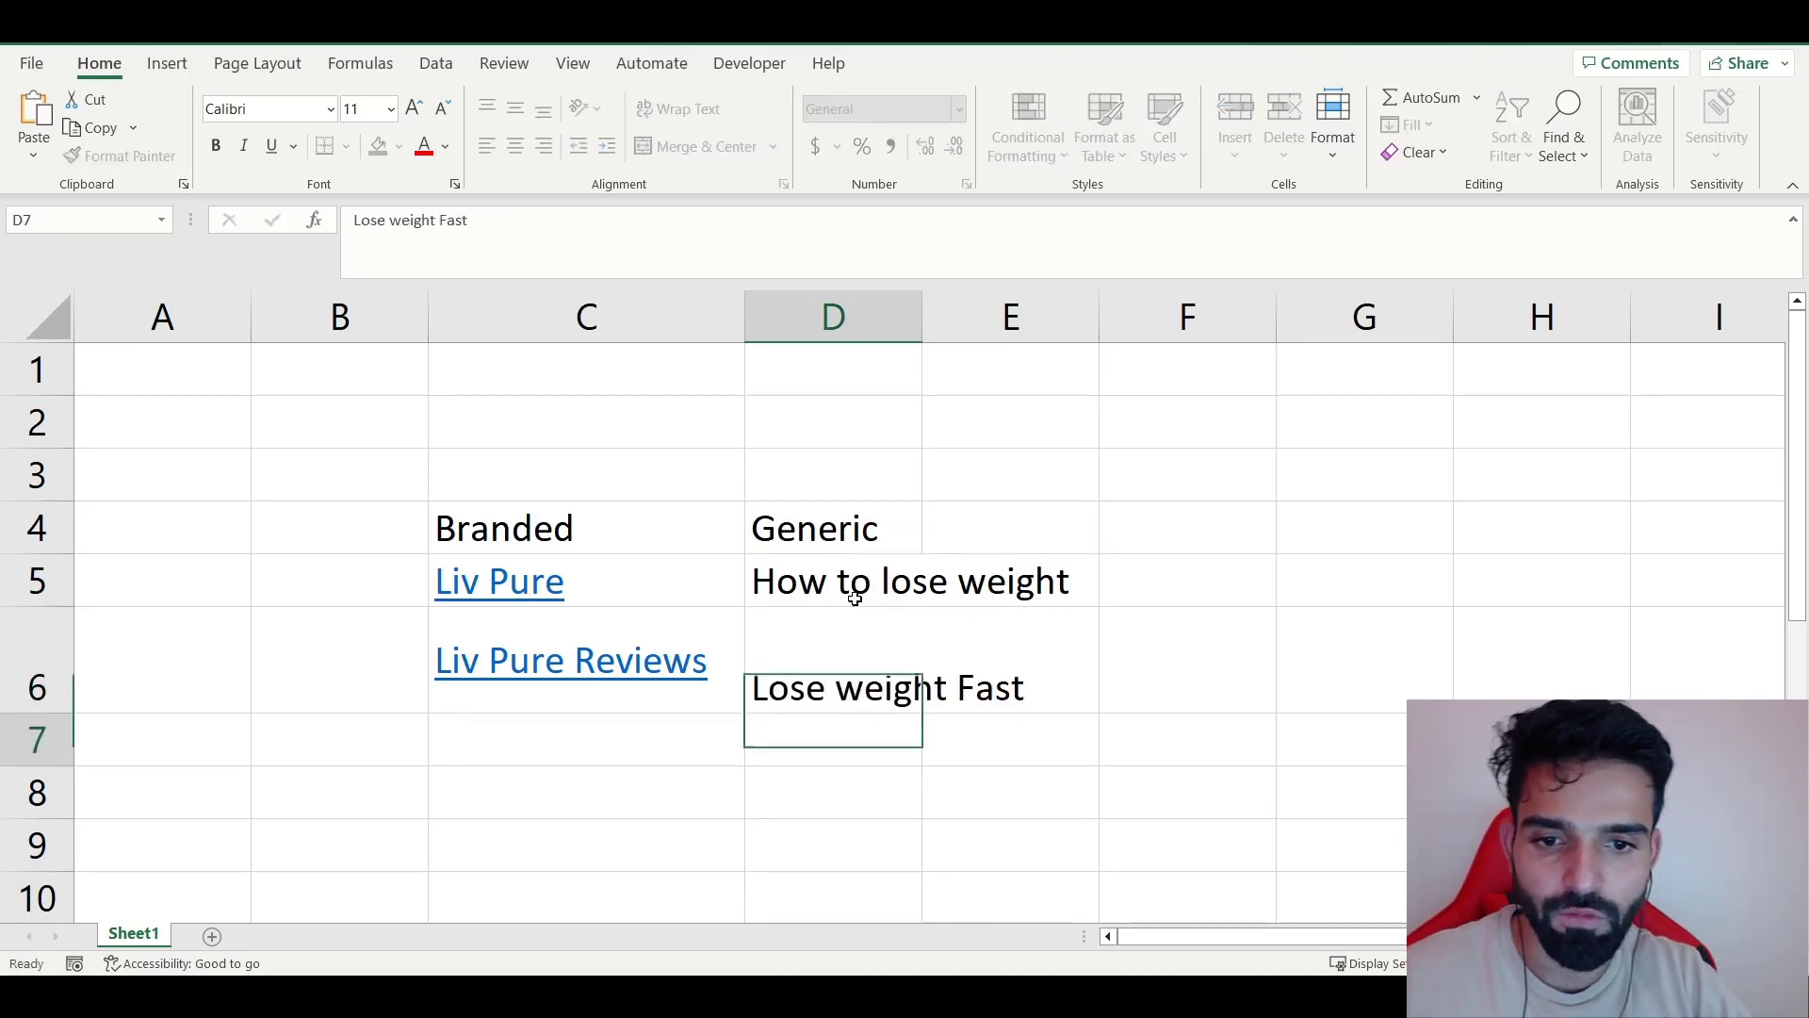
pyautogui.click(603, 480)
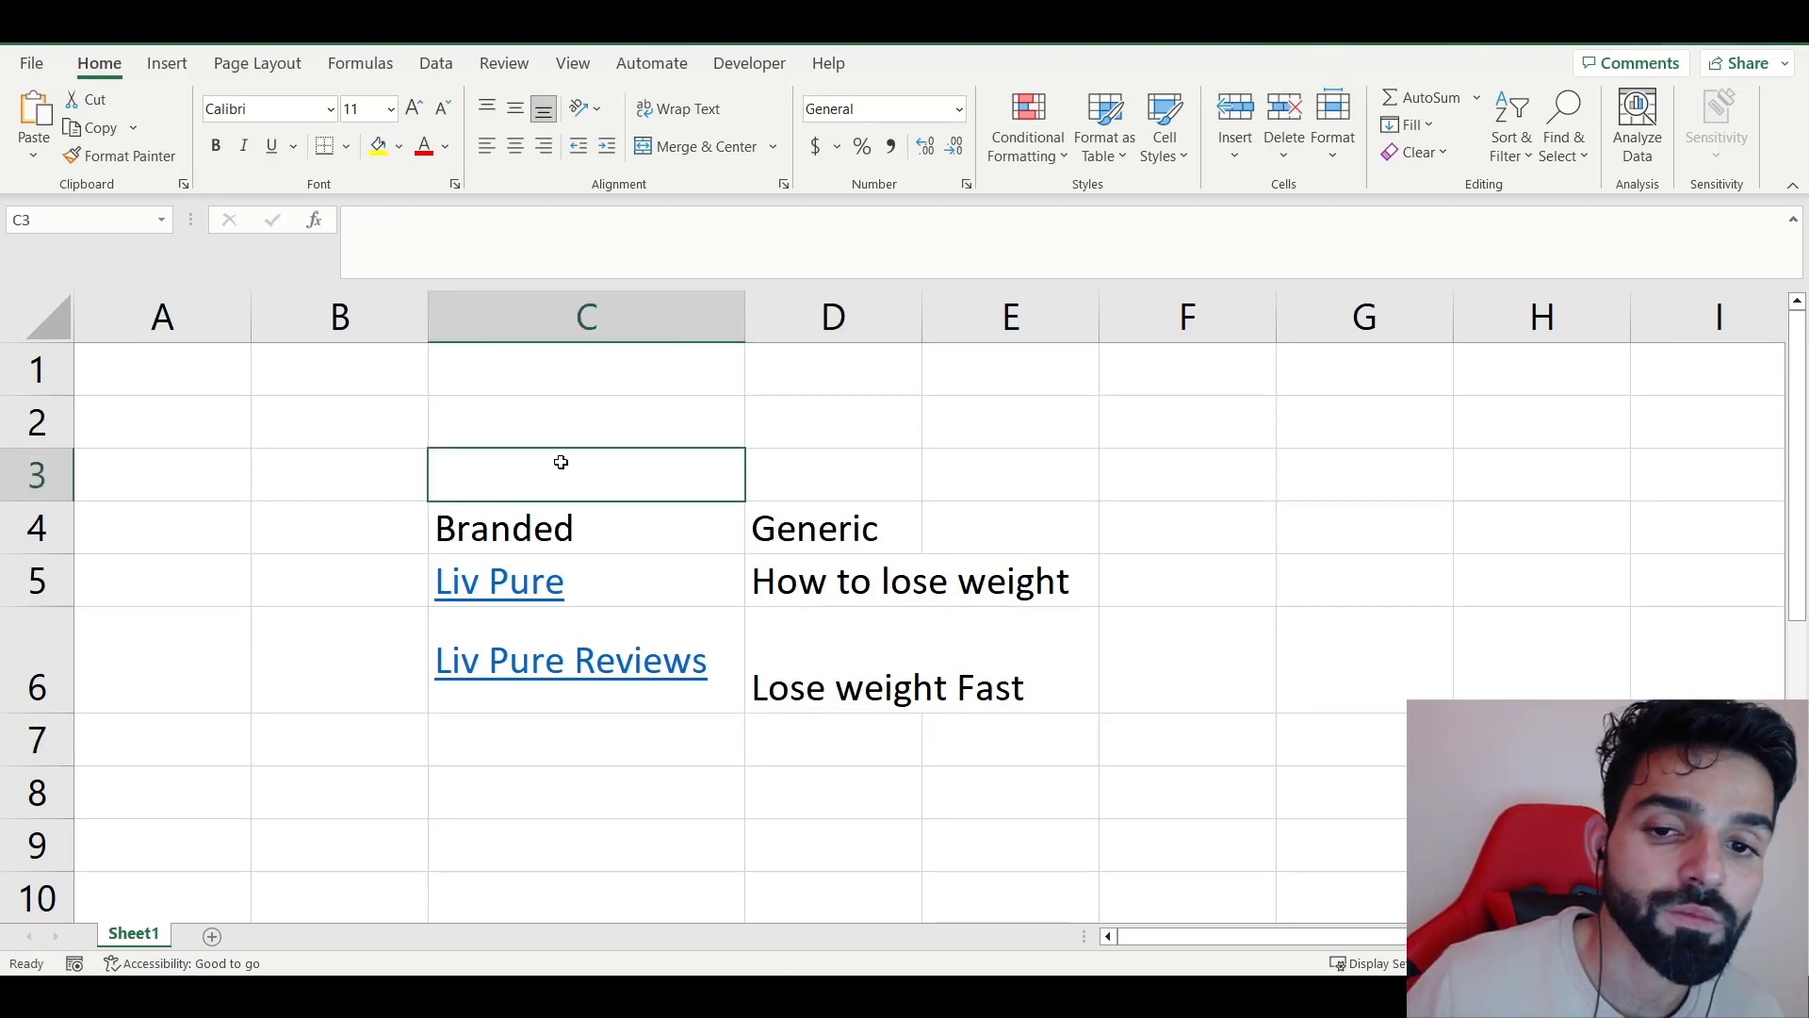
# - Switch to the ClickBank marketplace and open the Liv Pure affiliates page linked in the offer's description
pyautogui.hotkey('alt', 'Tab')
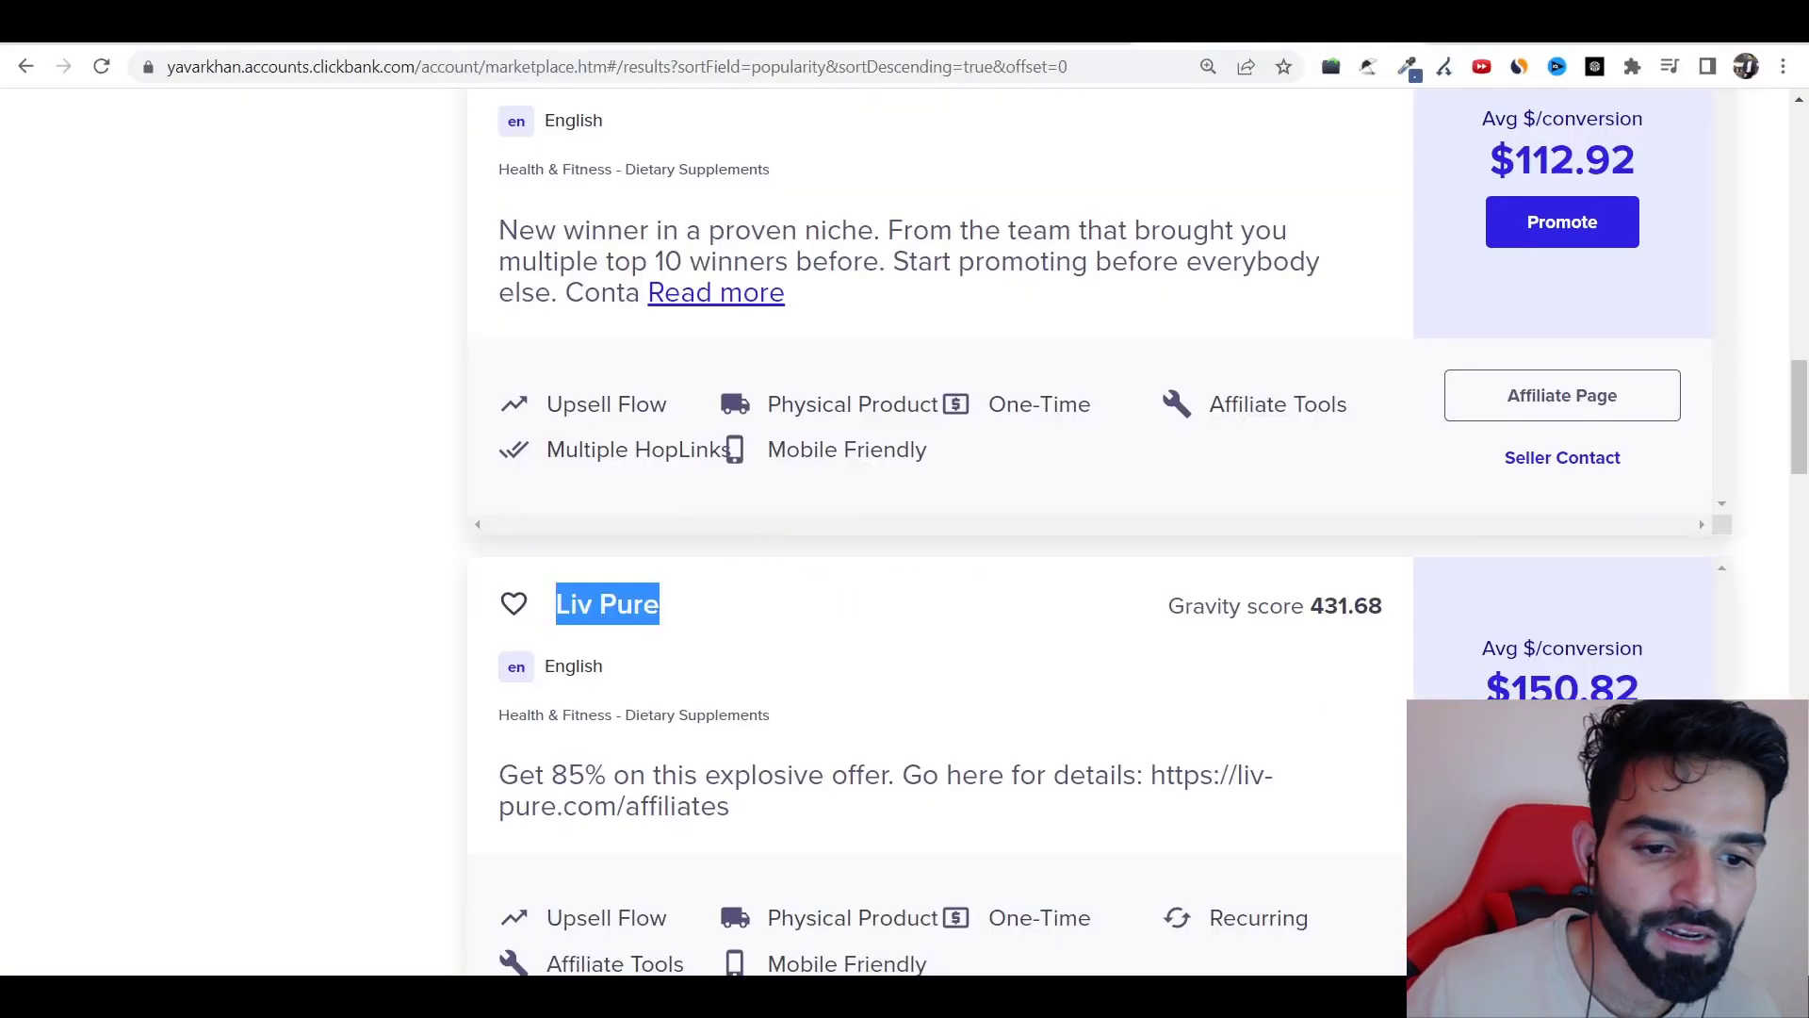
pyautogui.scroll(-2, 942, 528)
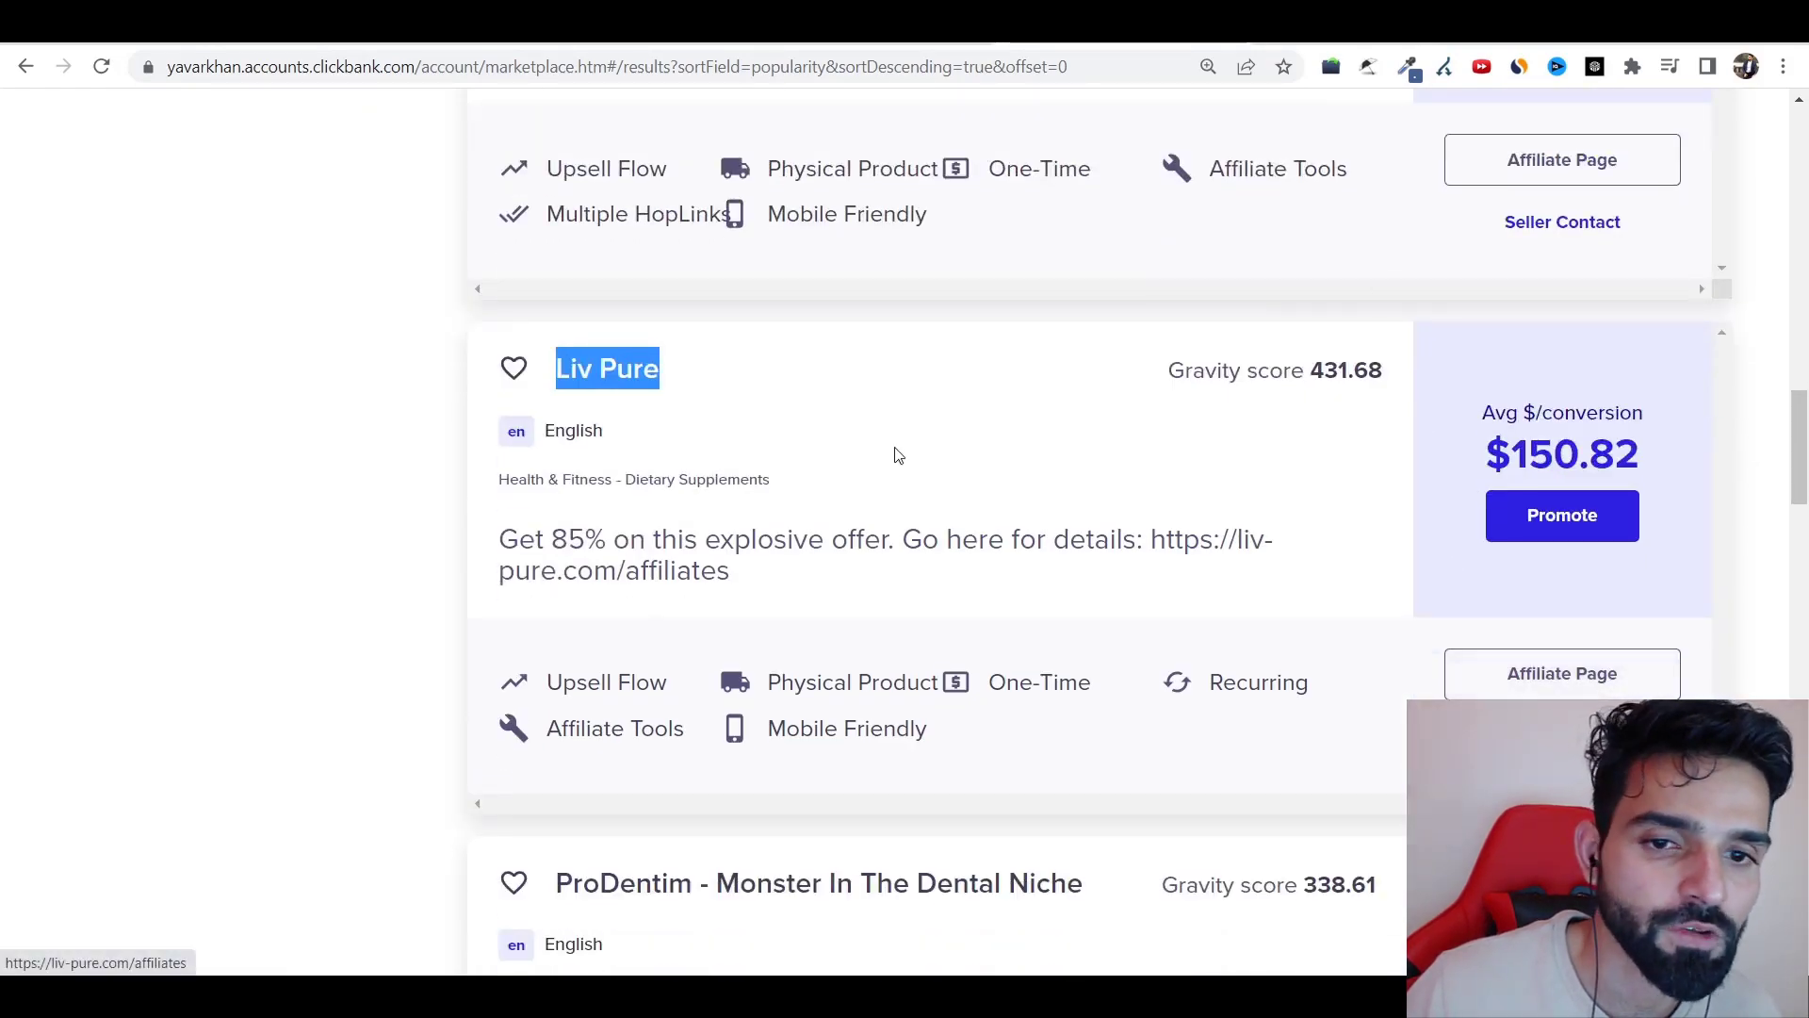
pyautogui.click(660, 570)
# - Examine the Liv Pure Terms of Service for the rules on Google ads and branded keywords, highlighting the Google Adwords paragraph
pyautogui.scroll(-15, 848, 594)
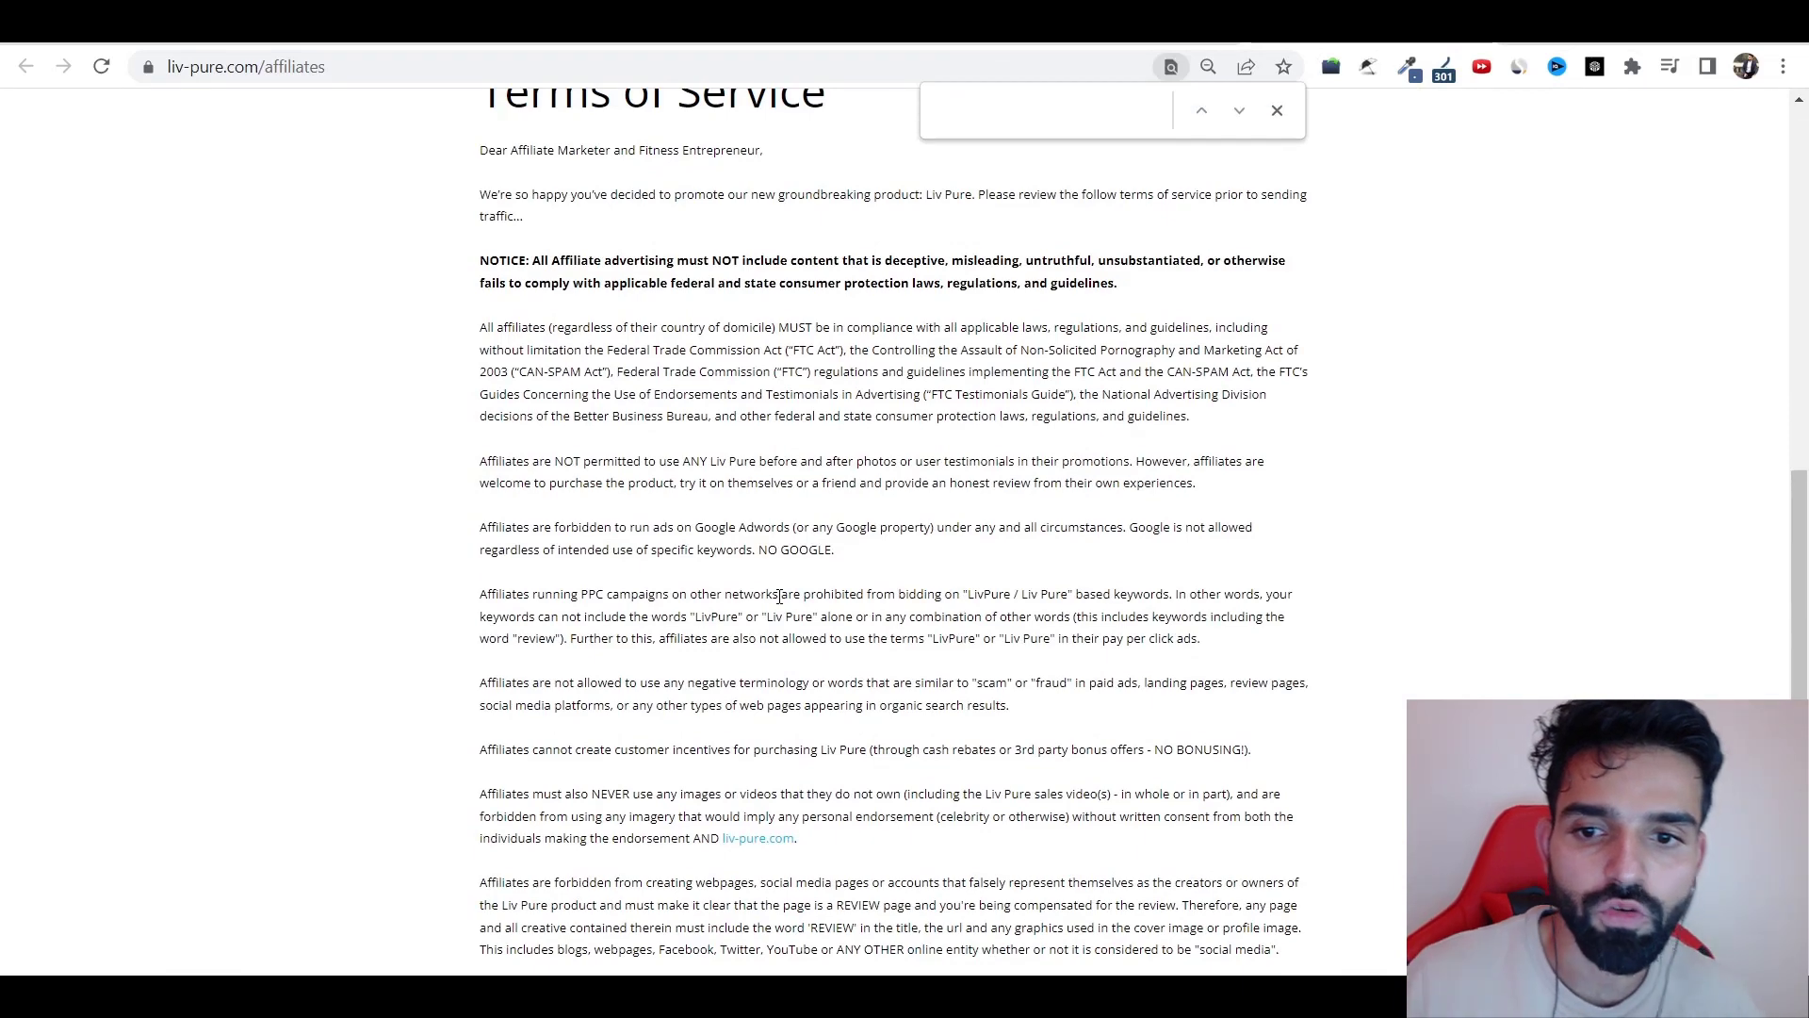
pyautogui.moveTo(876, 572)
pyautogui.mouseDown()
pyautogui.moveTo(482, 524)
pyautogui.moveTo(896, 563)
pyautogui.mouseUp()
pyautogui.hotkey('ctrl', '+')
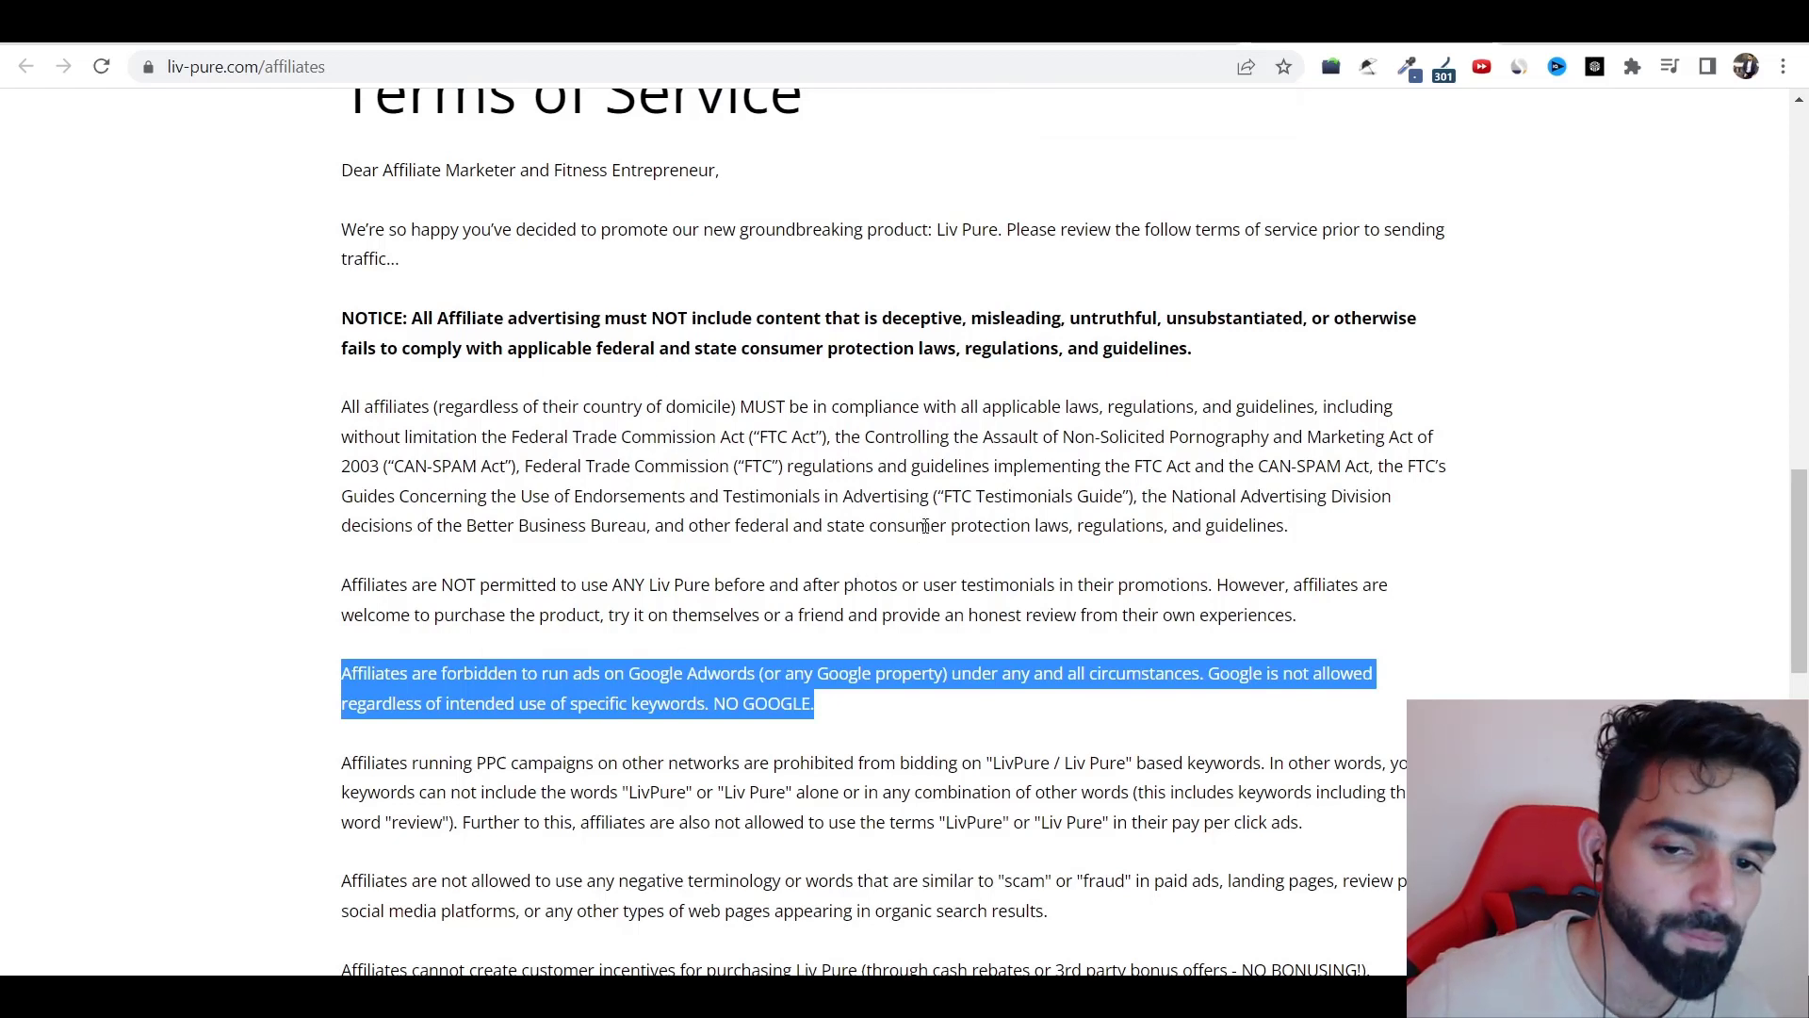
pyautogui.hotkey('ctrl', '-')
pyautogui.hotkey('ctrl', '-')
pyautogui.scroll(-1, 999, 200)
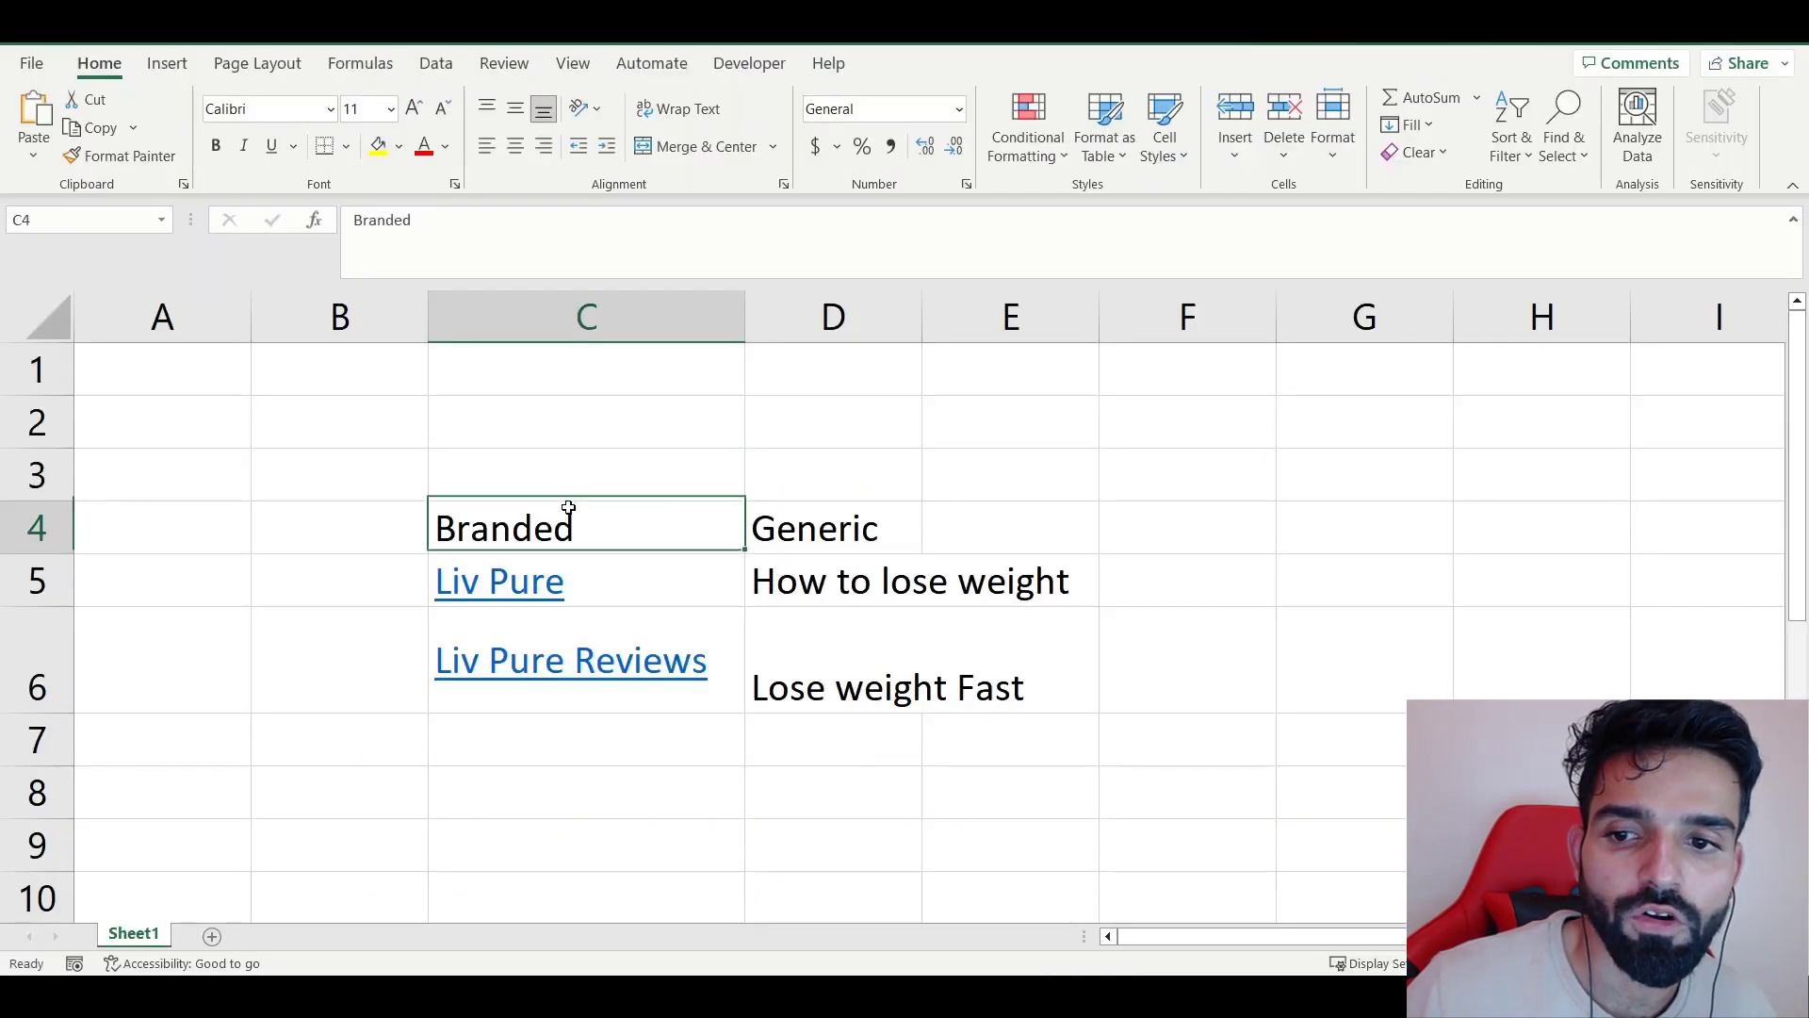
# - Switch to the Excel sheet and fill the Branded cells C4:C7 with red
pyautogui.moveTo(569, 505); pyautogui.dragTo(606, 728)
pyautogui.click(378, 146)
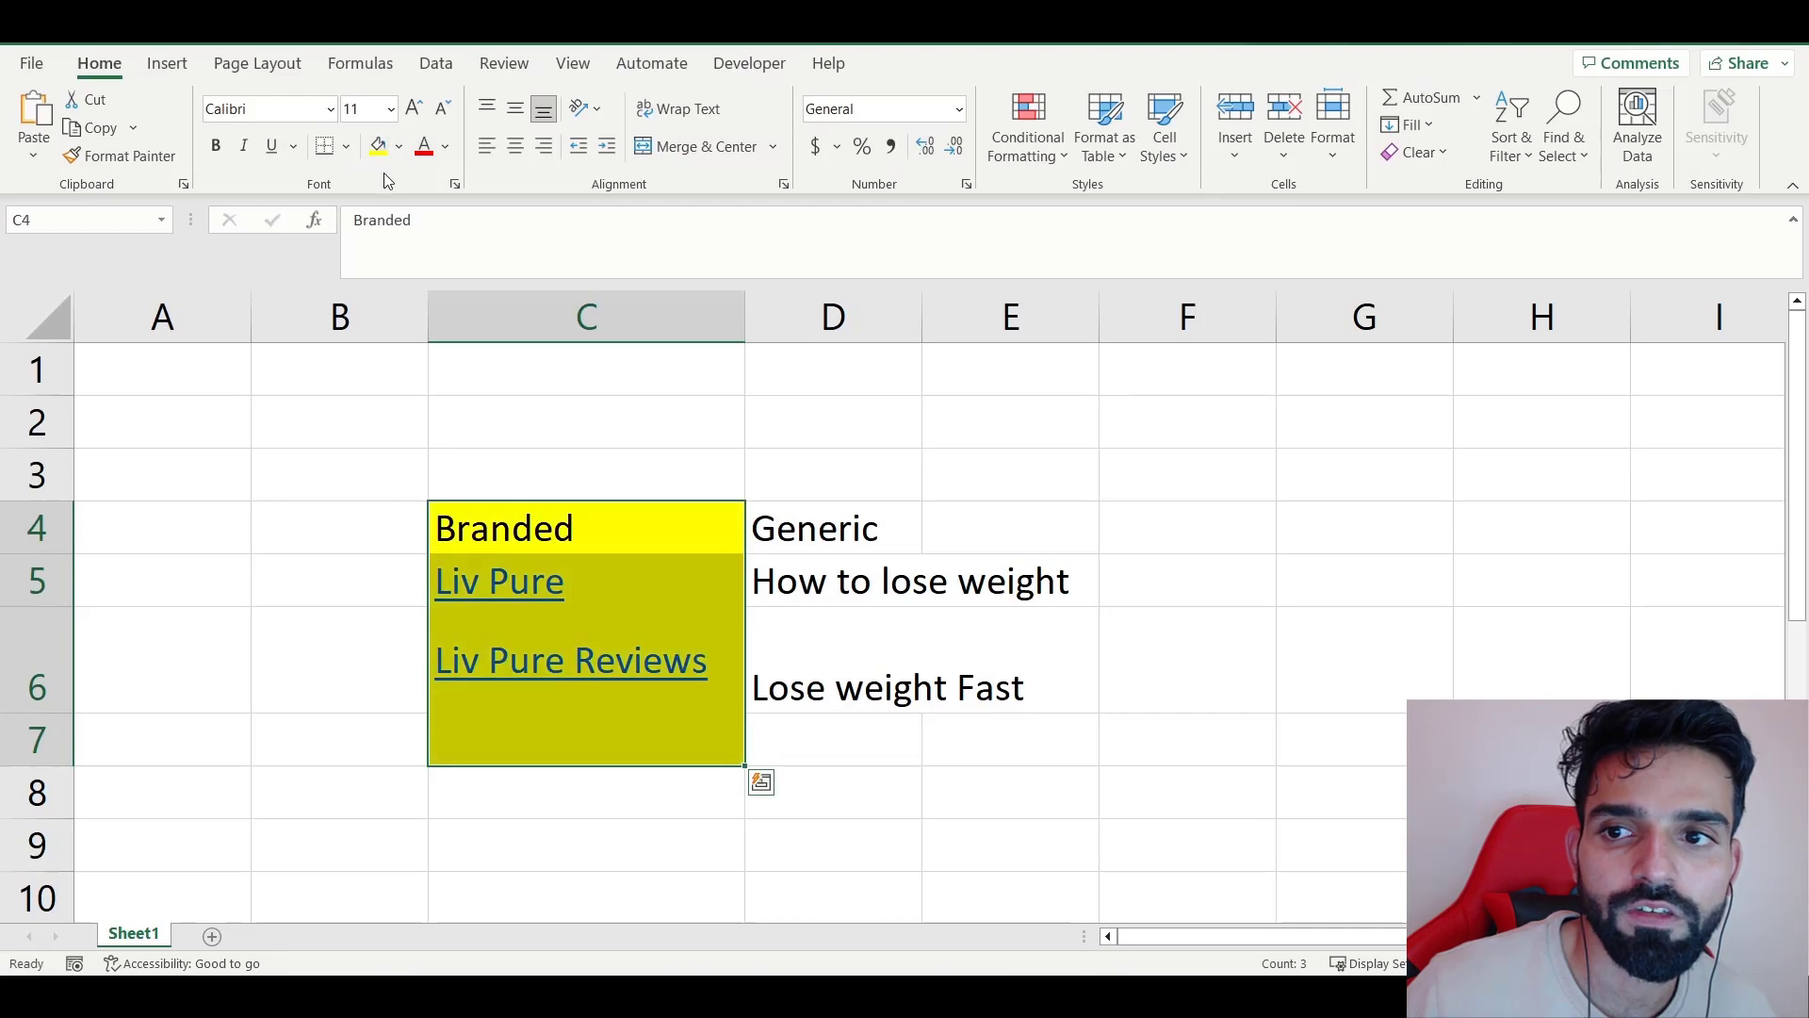
pyautogui.click(400, 146)
pyautogui.click(395, 367)
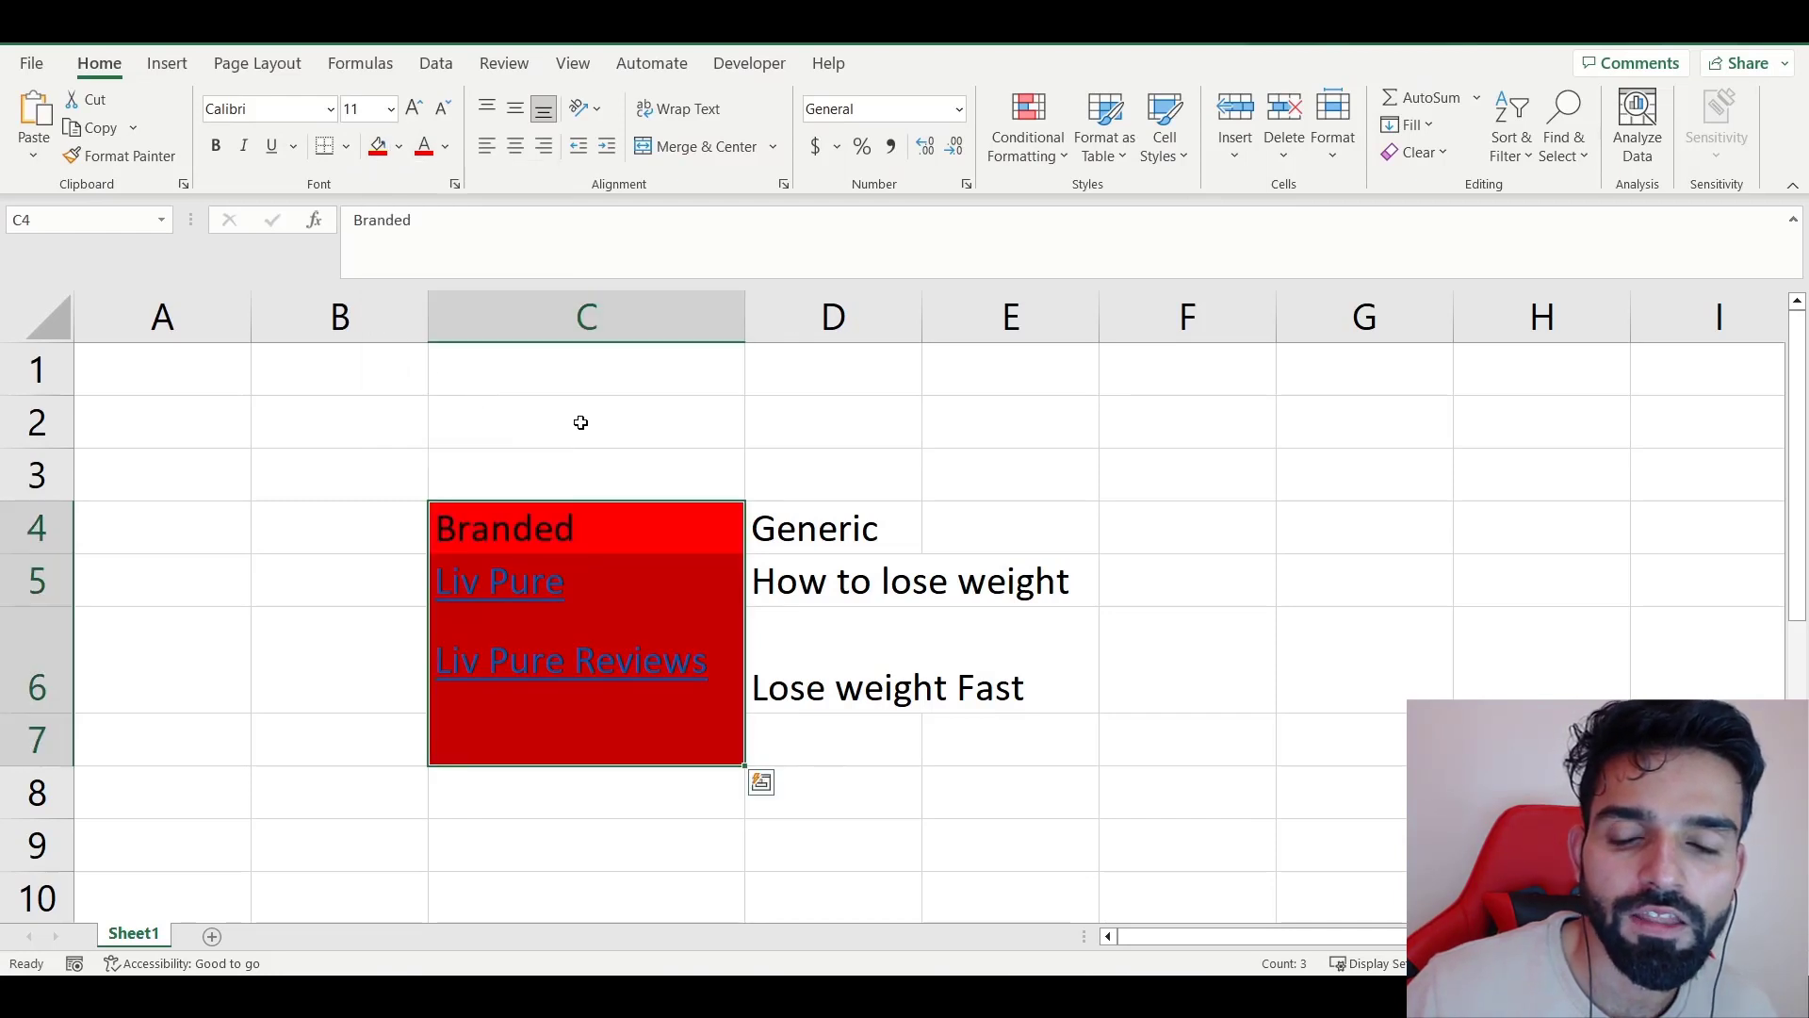
# - Reapply the red fill to the Liv Pure and Liv Pure Reviews cells C5:C6
pyautogui.moveTo(716, 587); pyautogui.dragTo(695, 687)
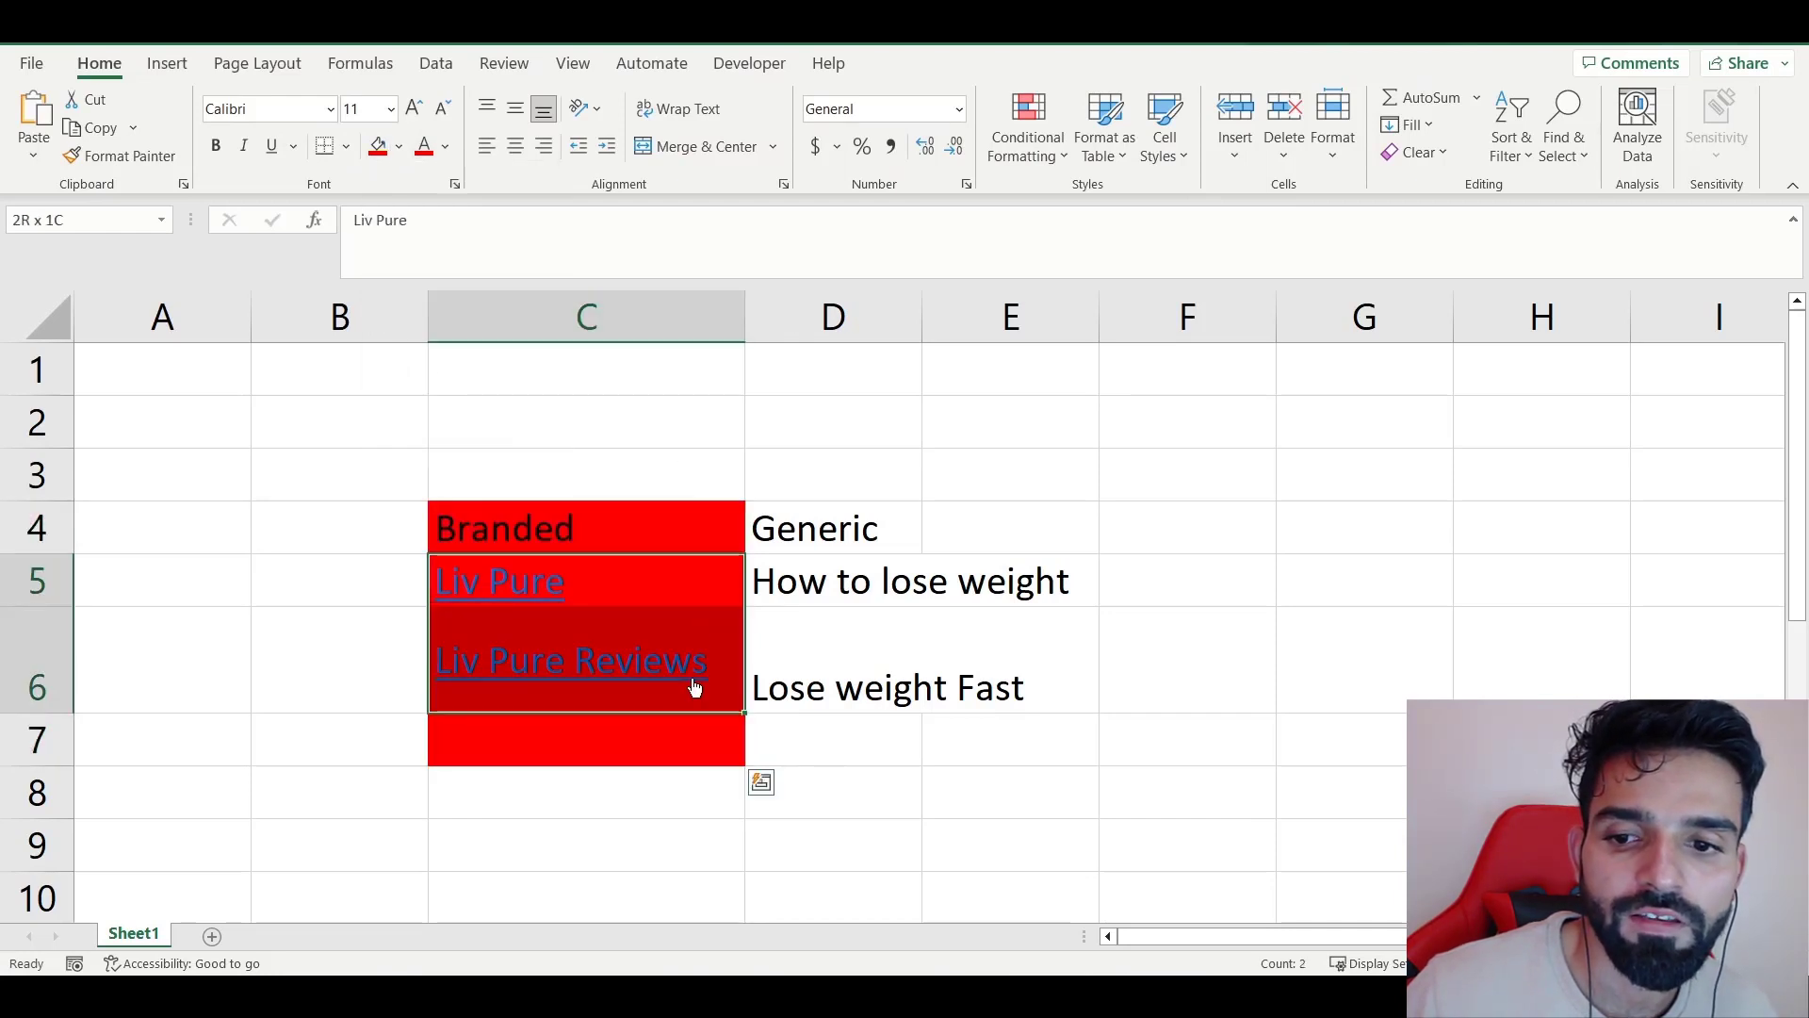
pyautogui.click(398, 147)
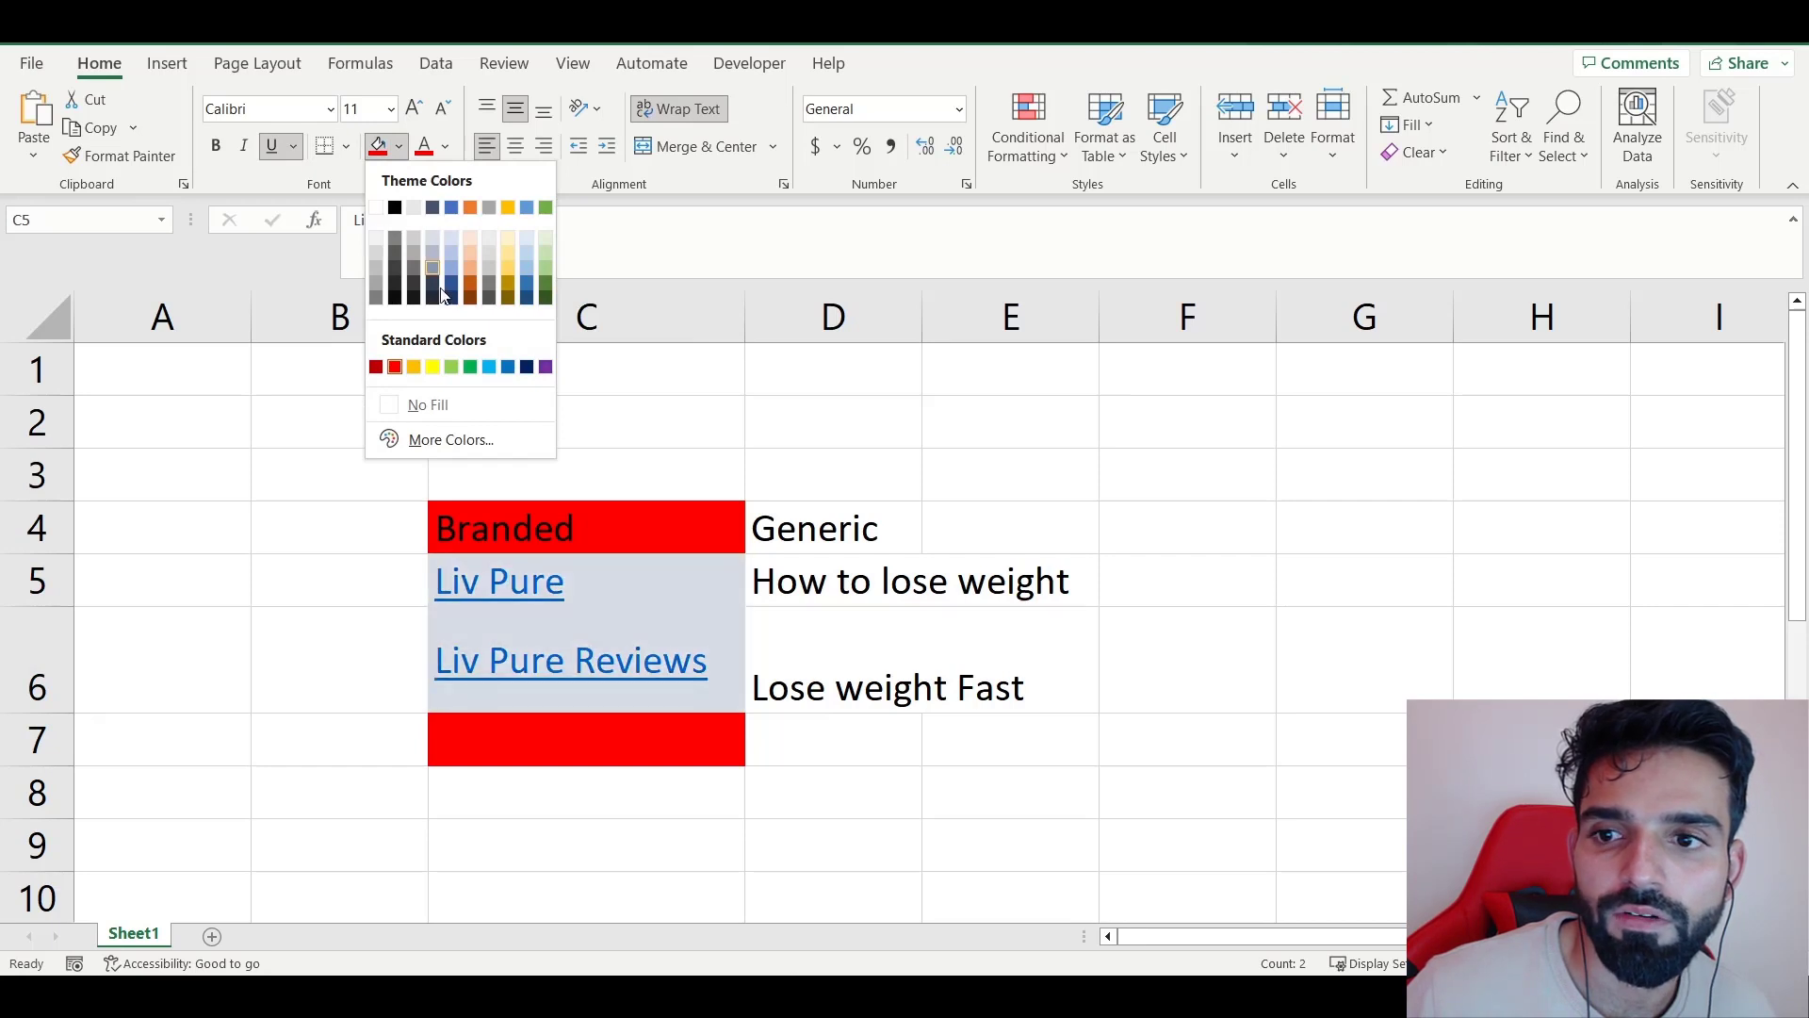
pyautogui.click(395, 367)
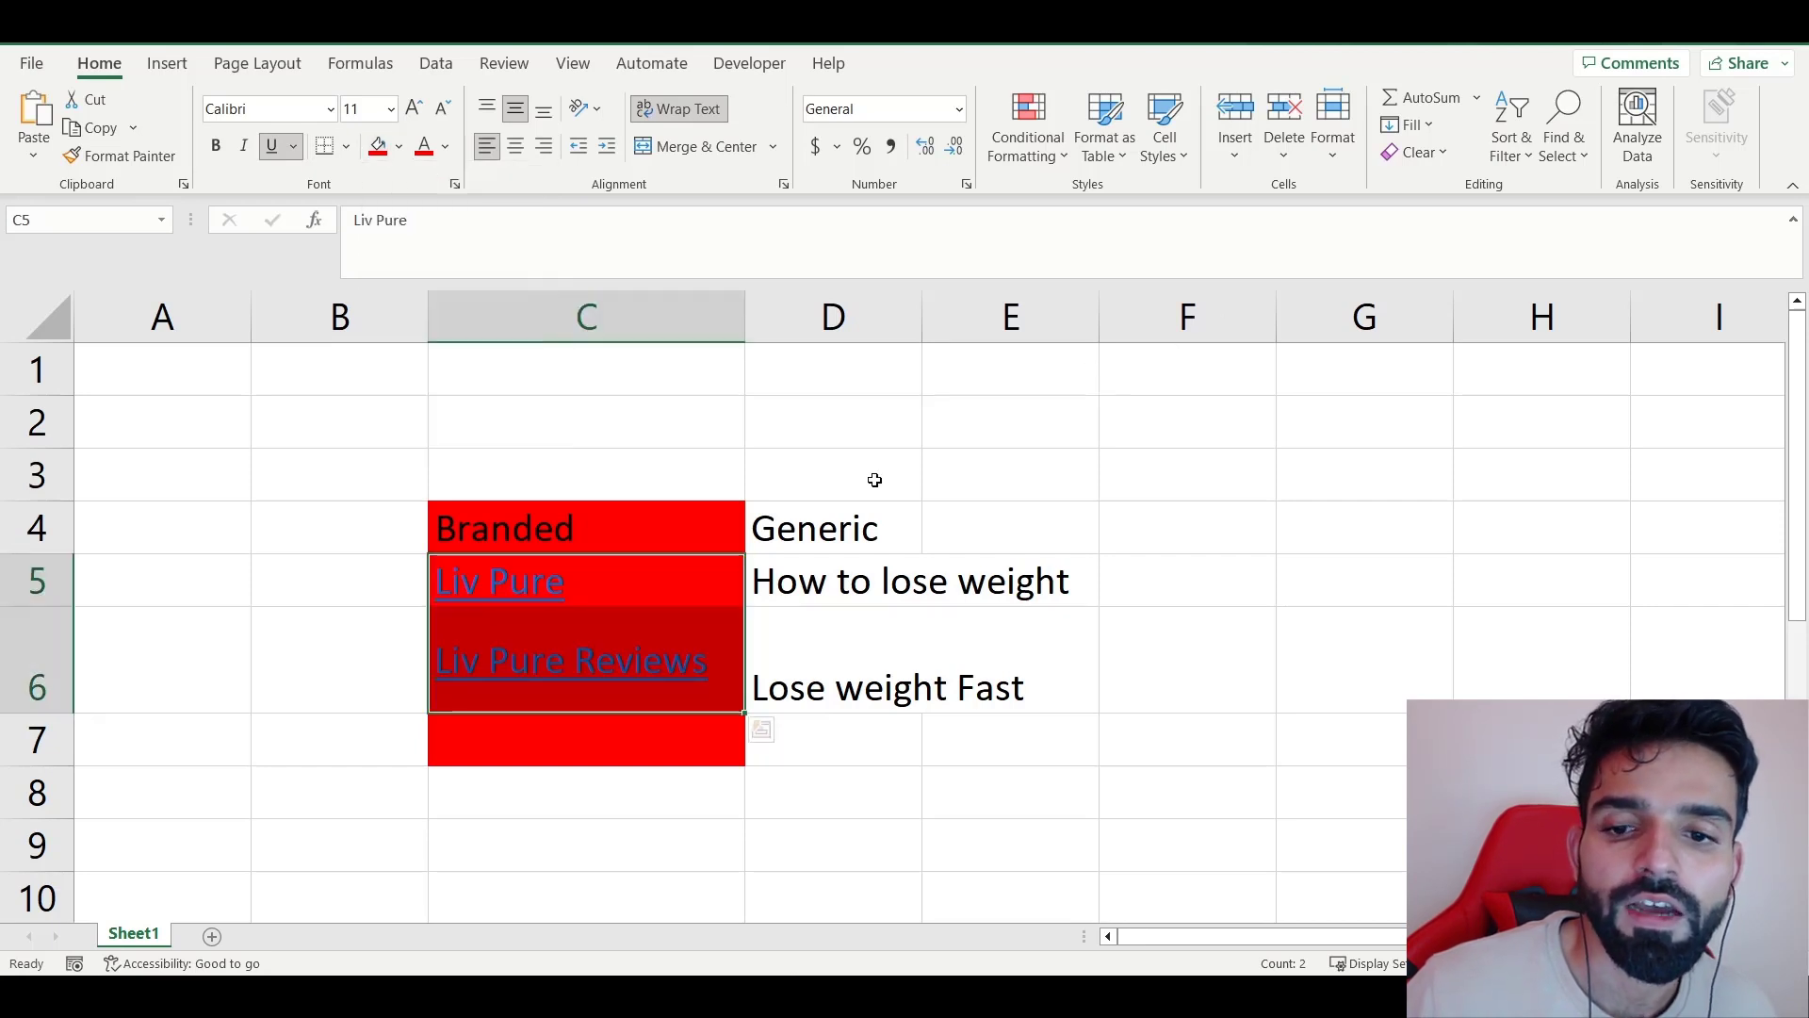
# - Widen column D so the generic keywords in D4:D6 fit inside their cells
pyautogui.click(867, 528)
pyautogui.click(739, 515)
pyautogui.click(892, 527)
pyautogui.moveTo(892, 527); pyautogui.dragTo(912, 634)
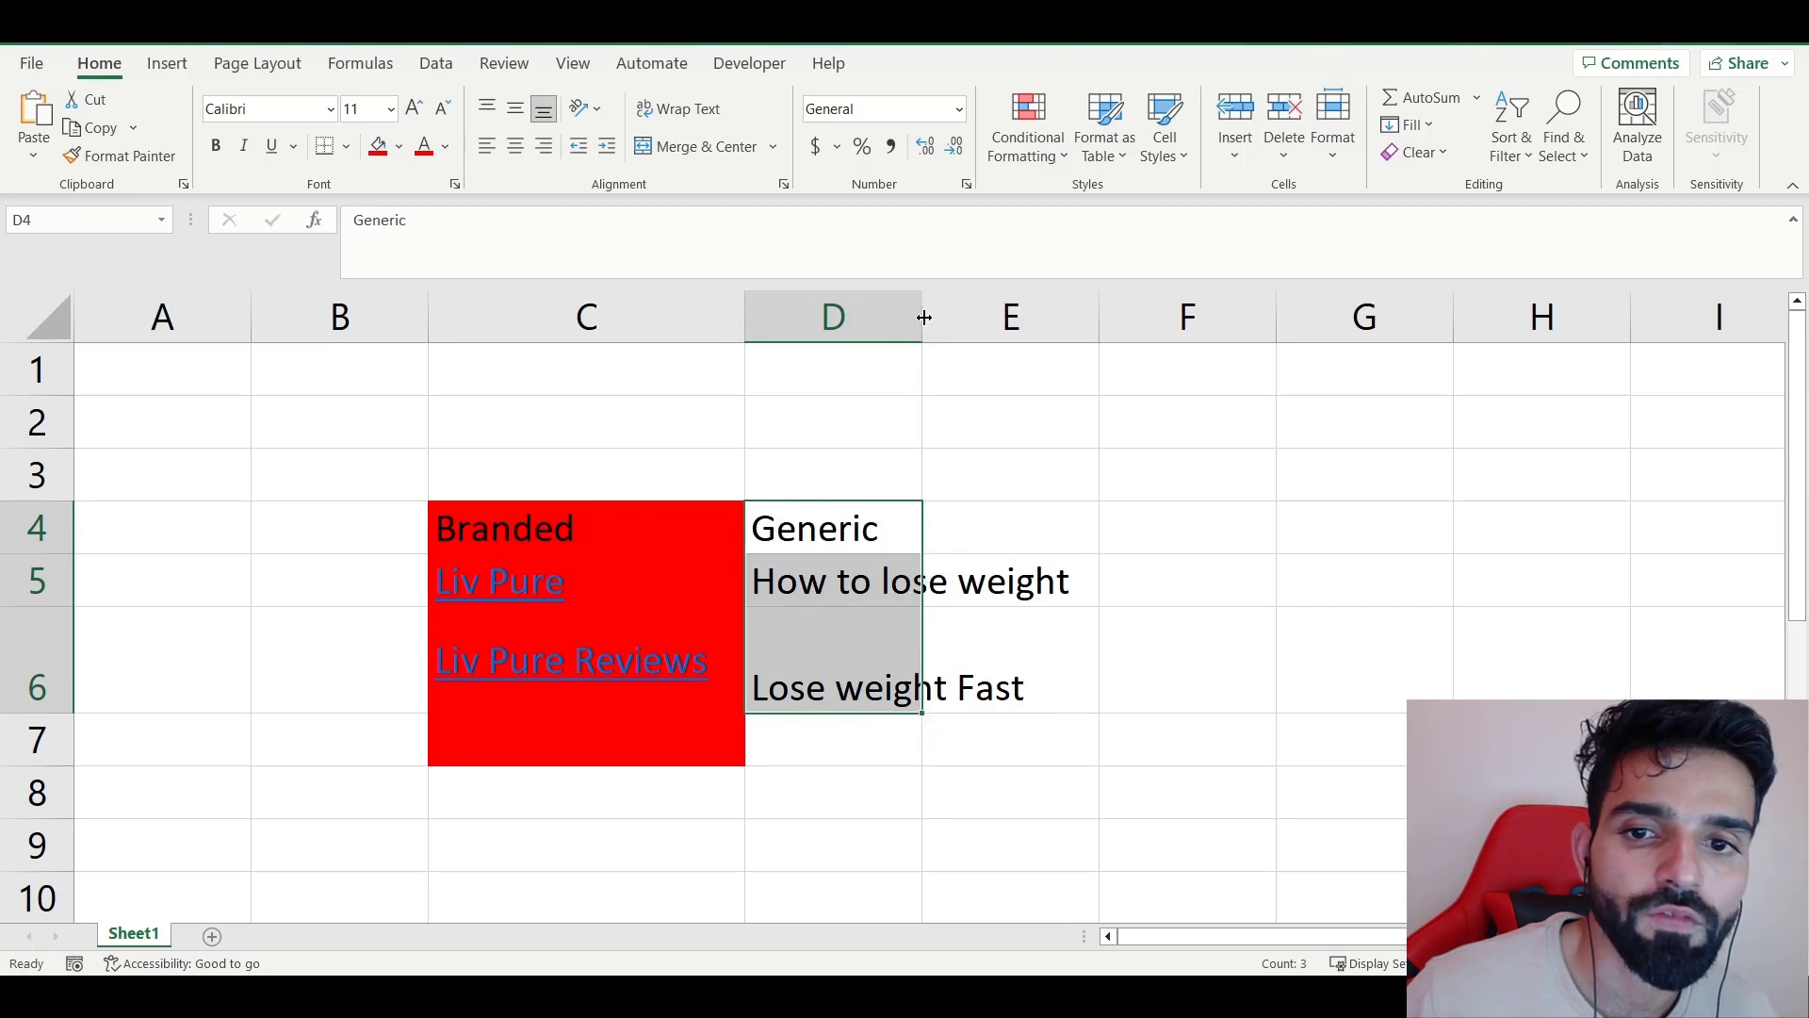
pyautogui.moveTo(921, 315); pyautogui.dragTo(1256, 320)
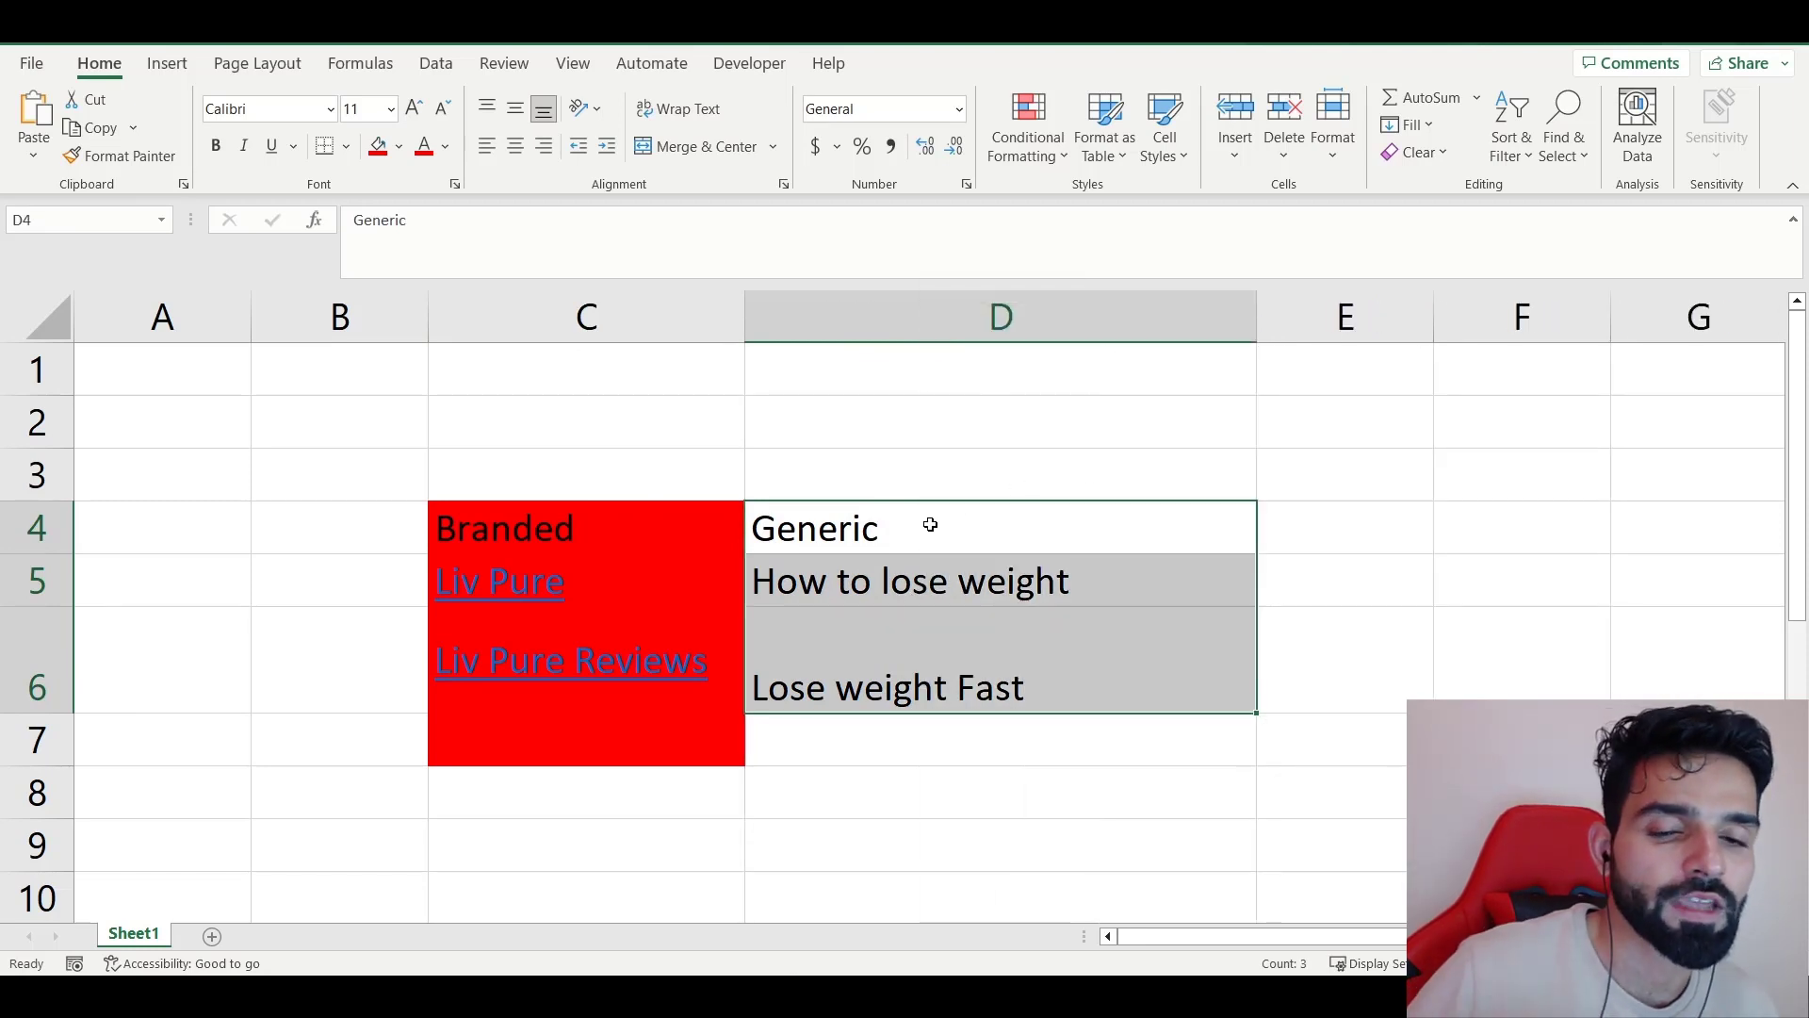
pyautogui.click(957, 485)
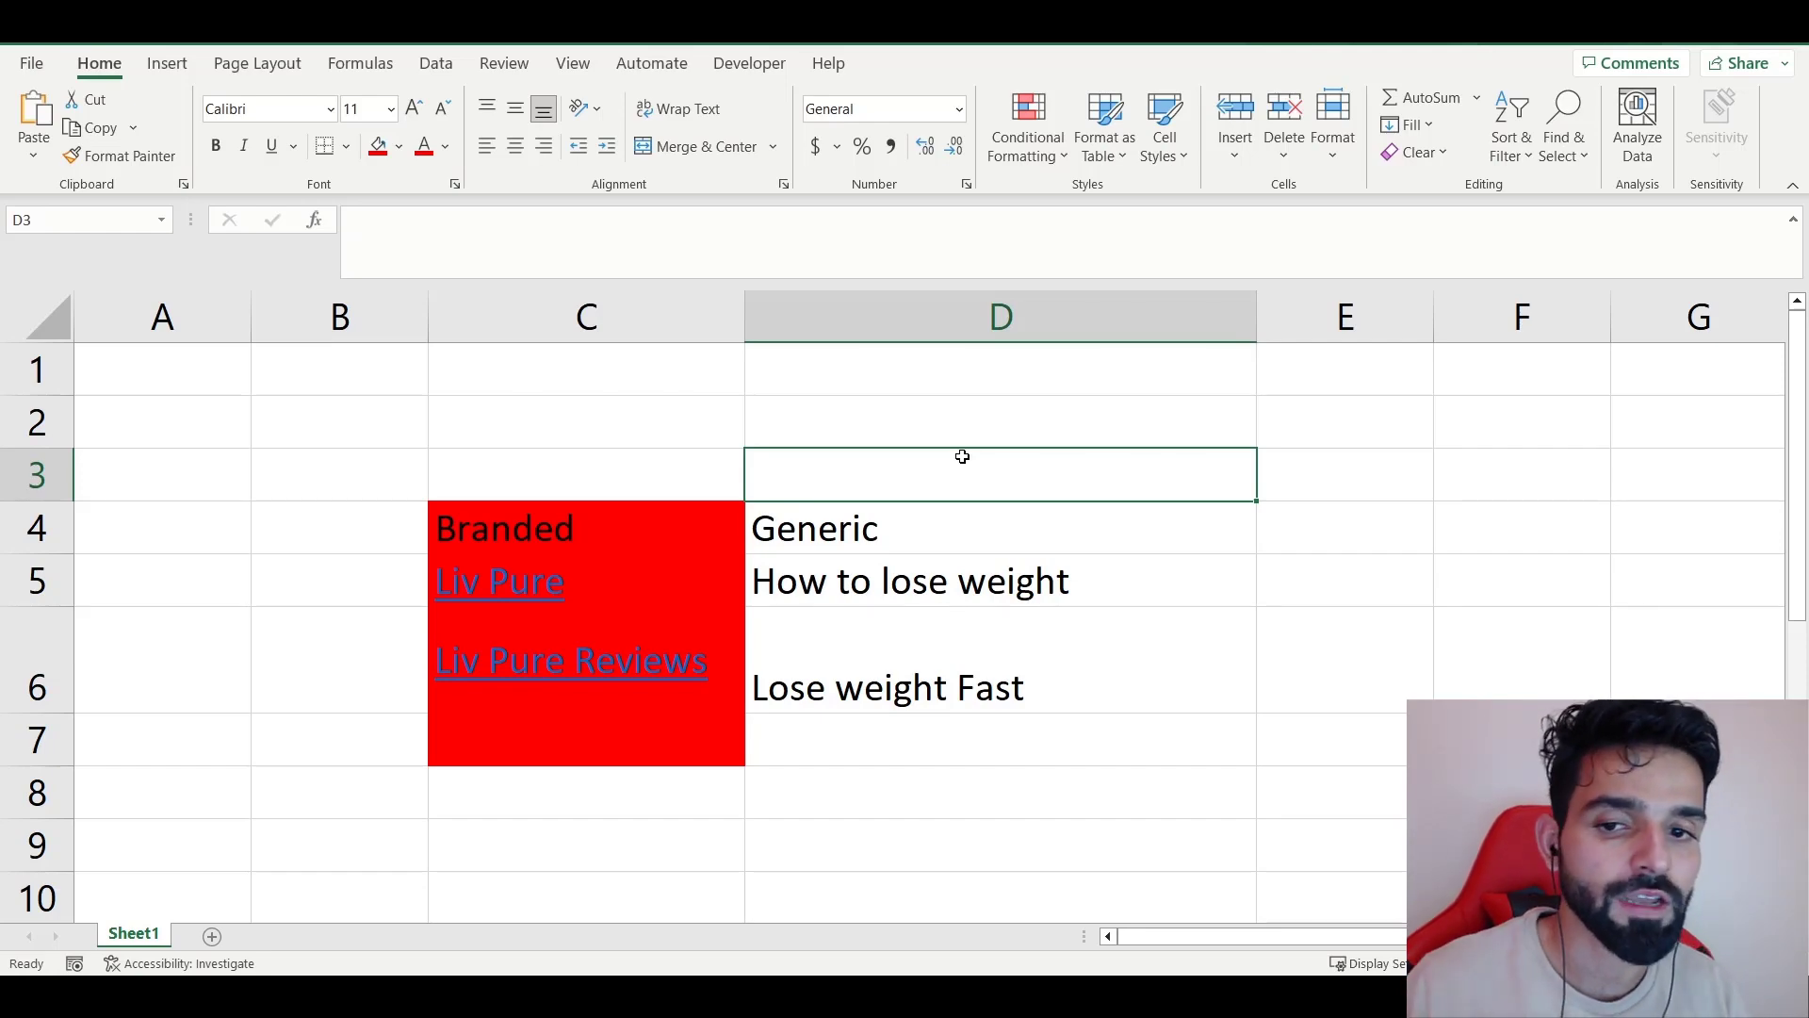
# - Switch to the ClickBank marketplace and open the Ikaria Juice offer's sales page from the Top Offers list
pyautogui.hotkey('alt', 'Tab')
pyautogui.scroll(15, 1054, 294)
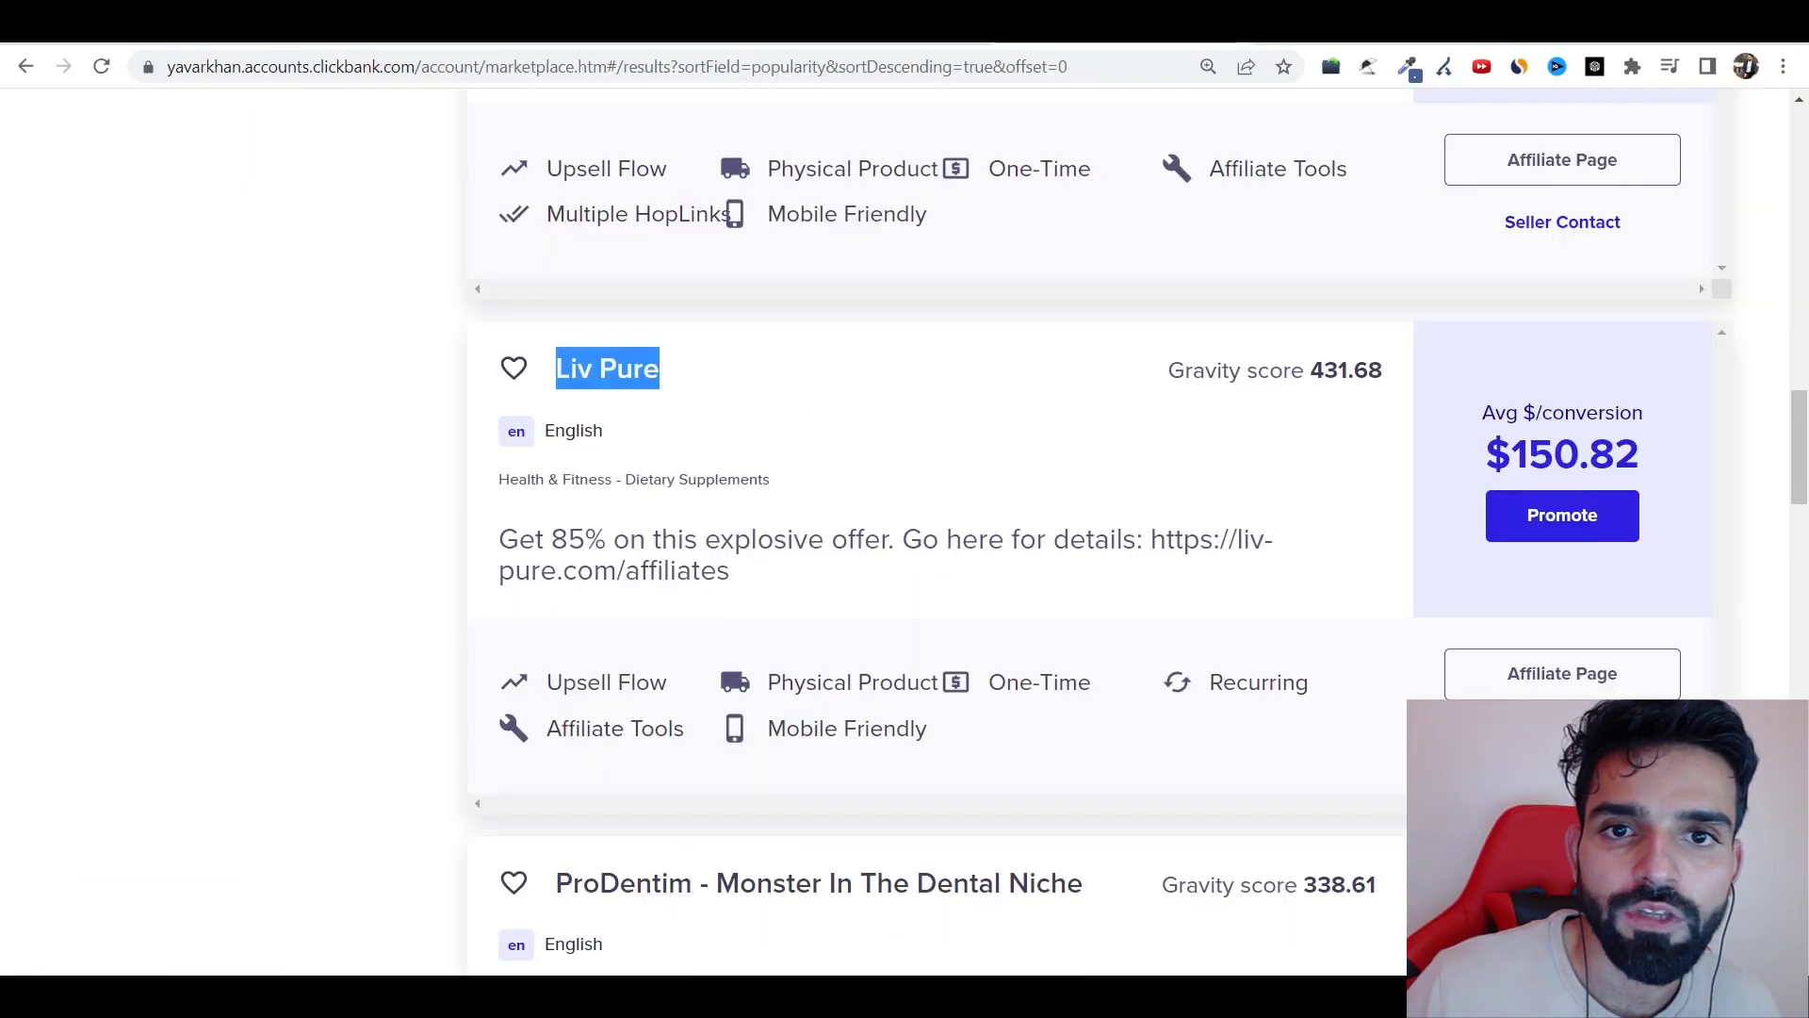
pyautogui.scroll(5, 855, 487)
pyautogui.scroll(2, 856, 487)
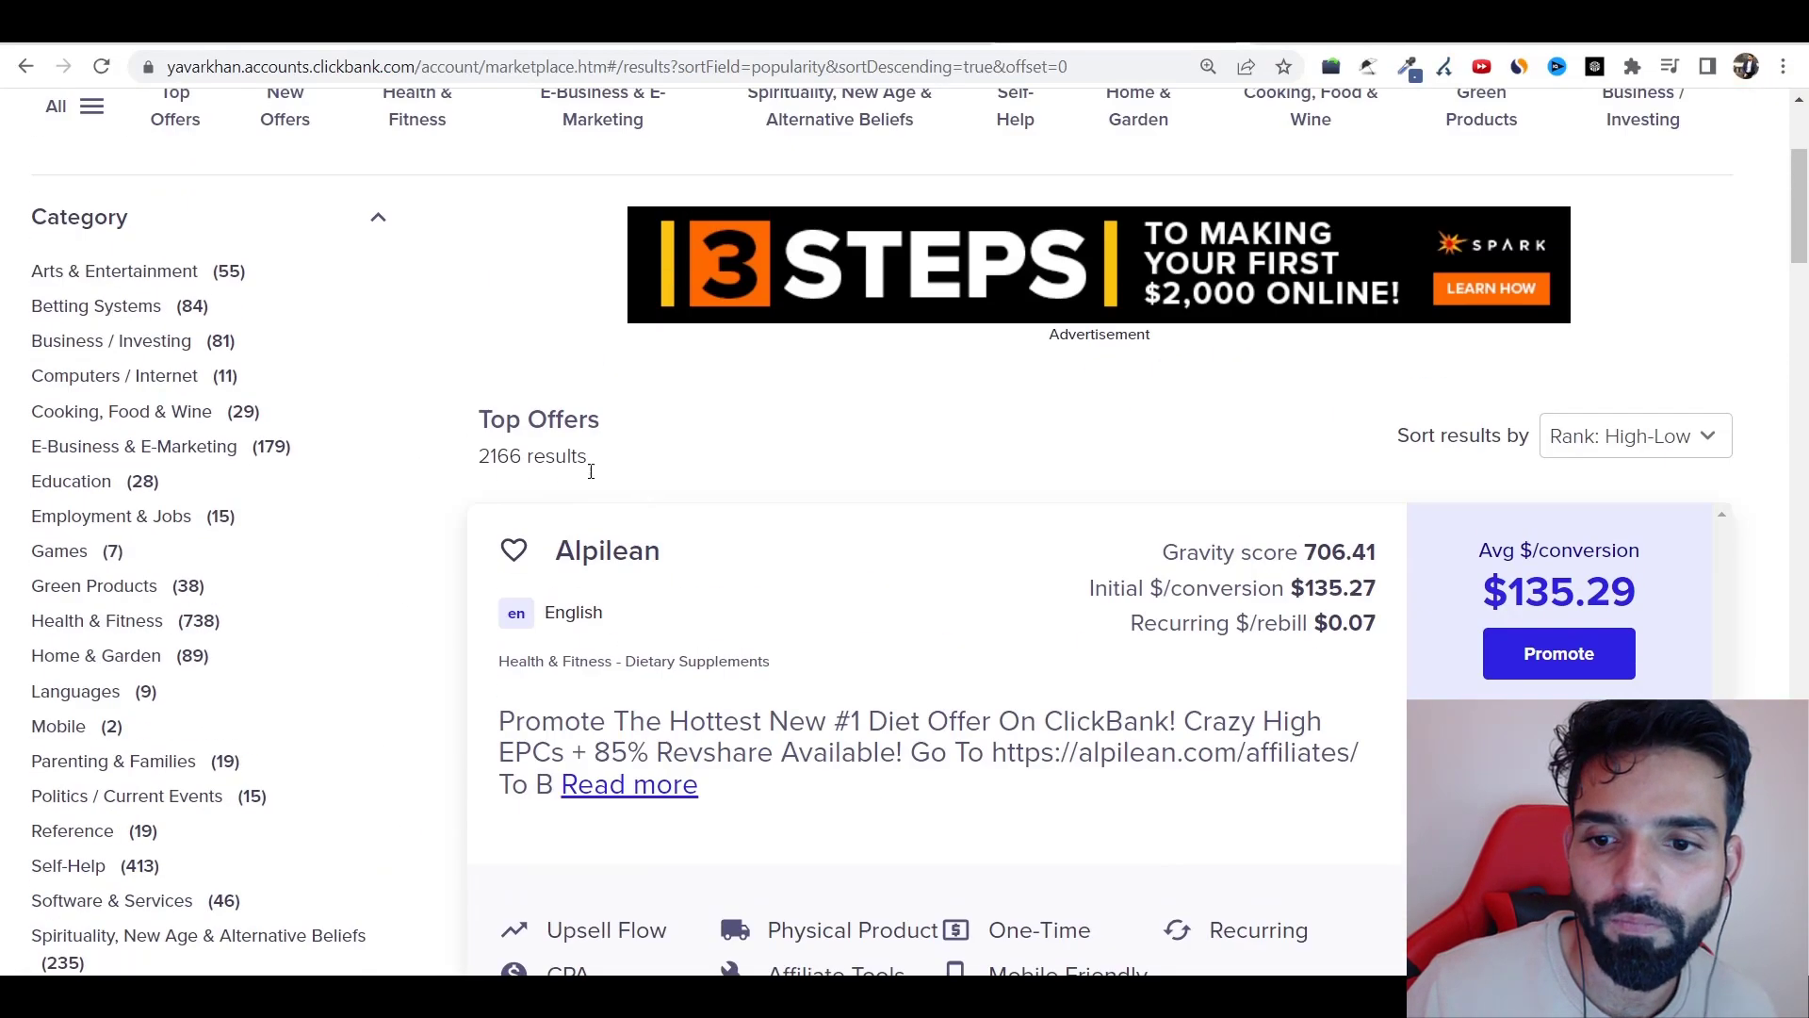
pyautogui.scroll(-5, 699, 655)
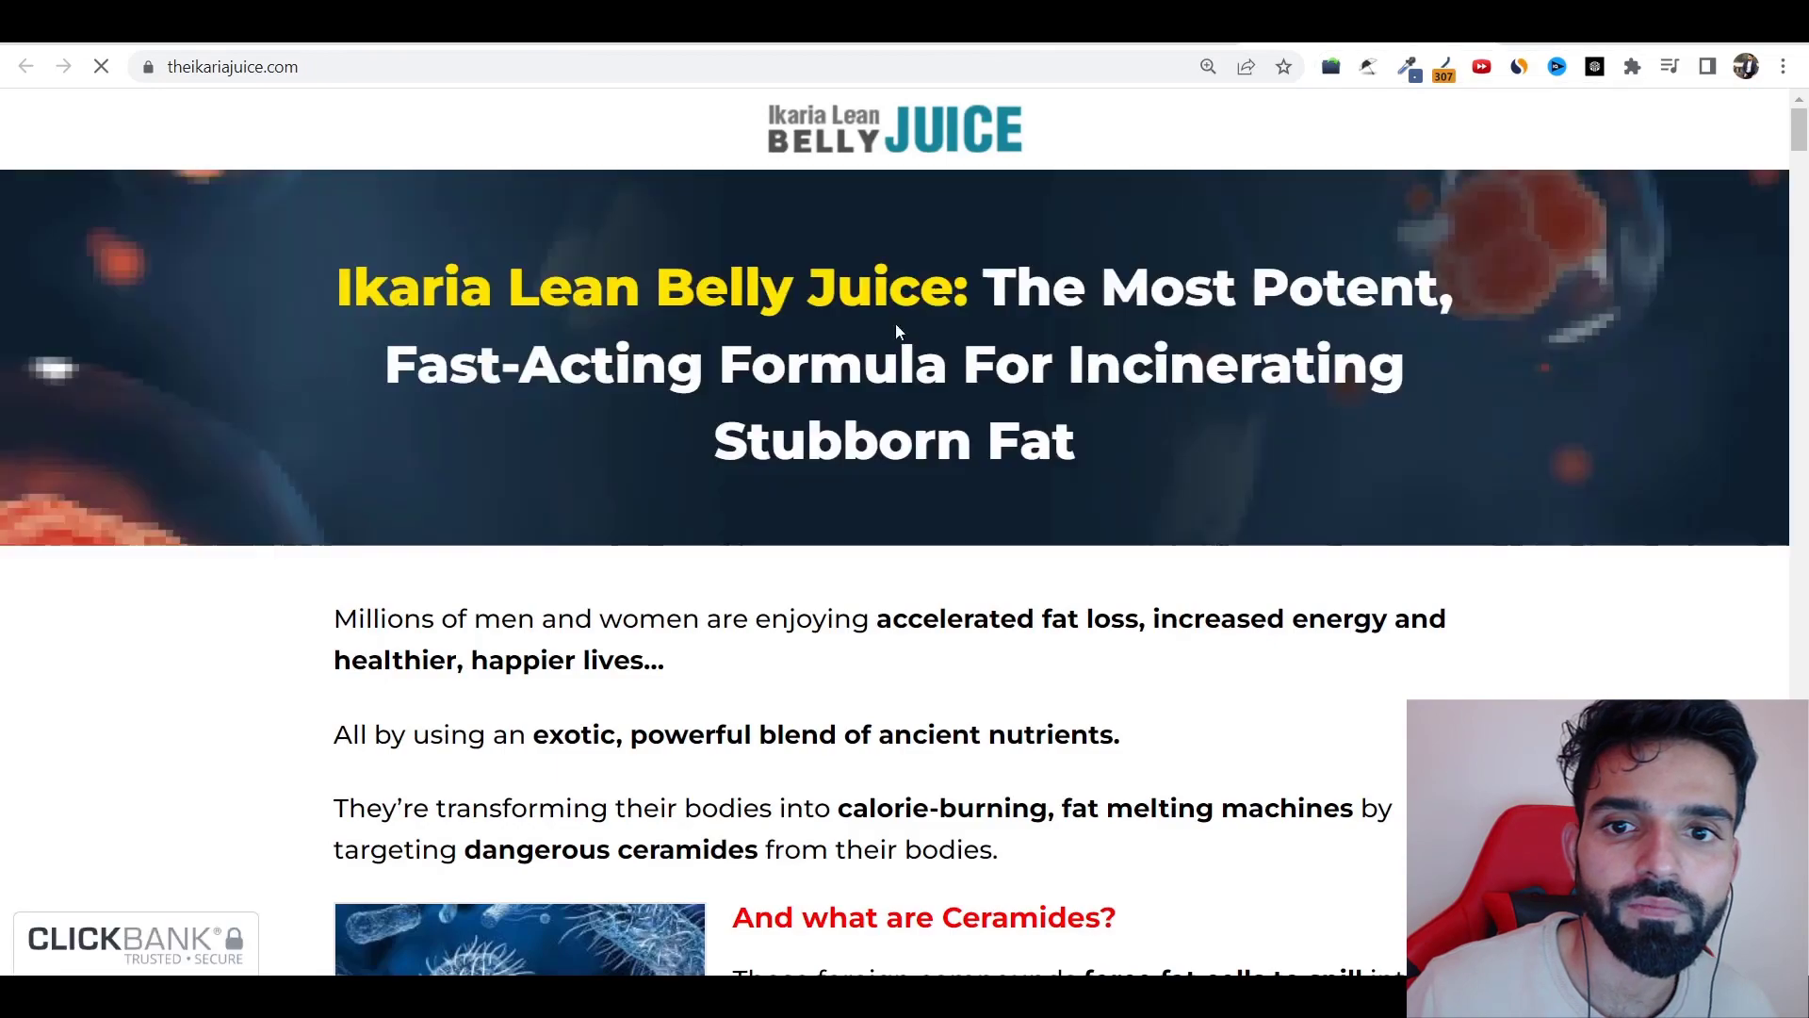
# - Examine the Ikaria Lean Belly Juice sales page, including its customer testimonials, FAQ and supply packages
pyautogui.scroll(-20, 976, 424)
pyautogui.scroll(-20, 976, 424)
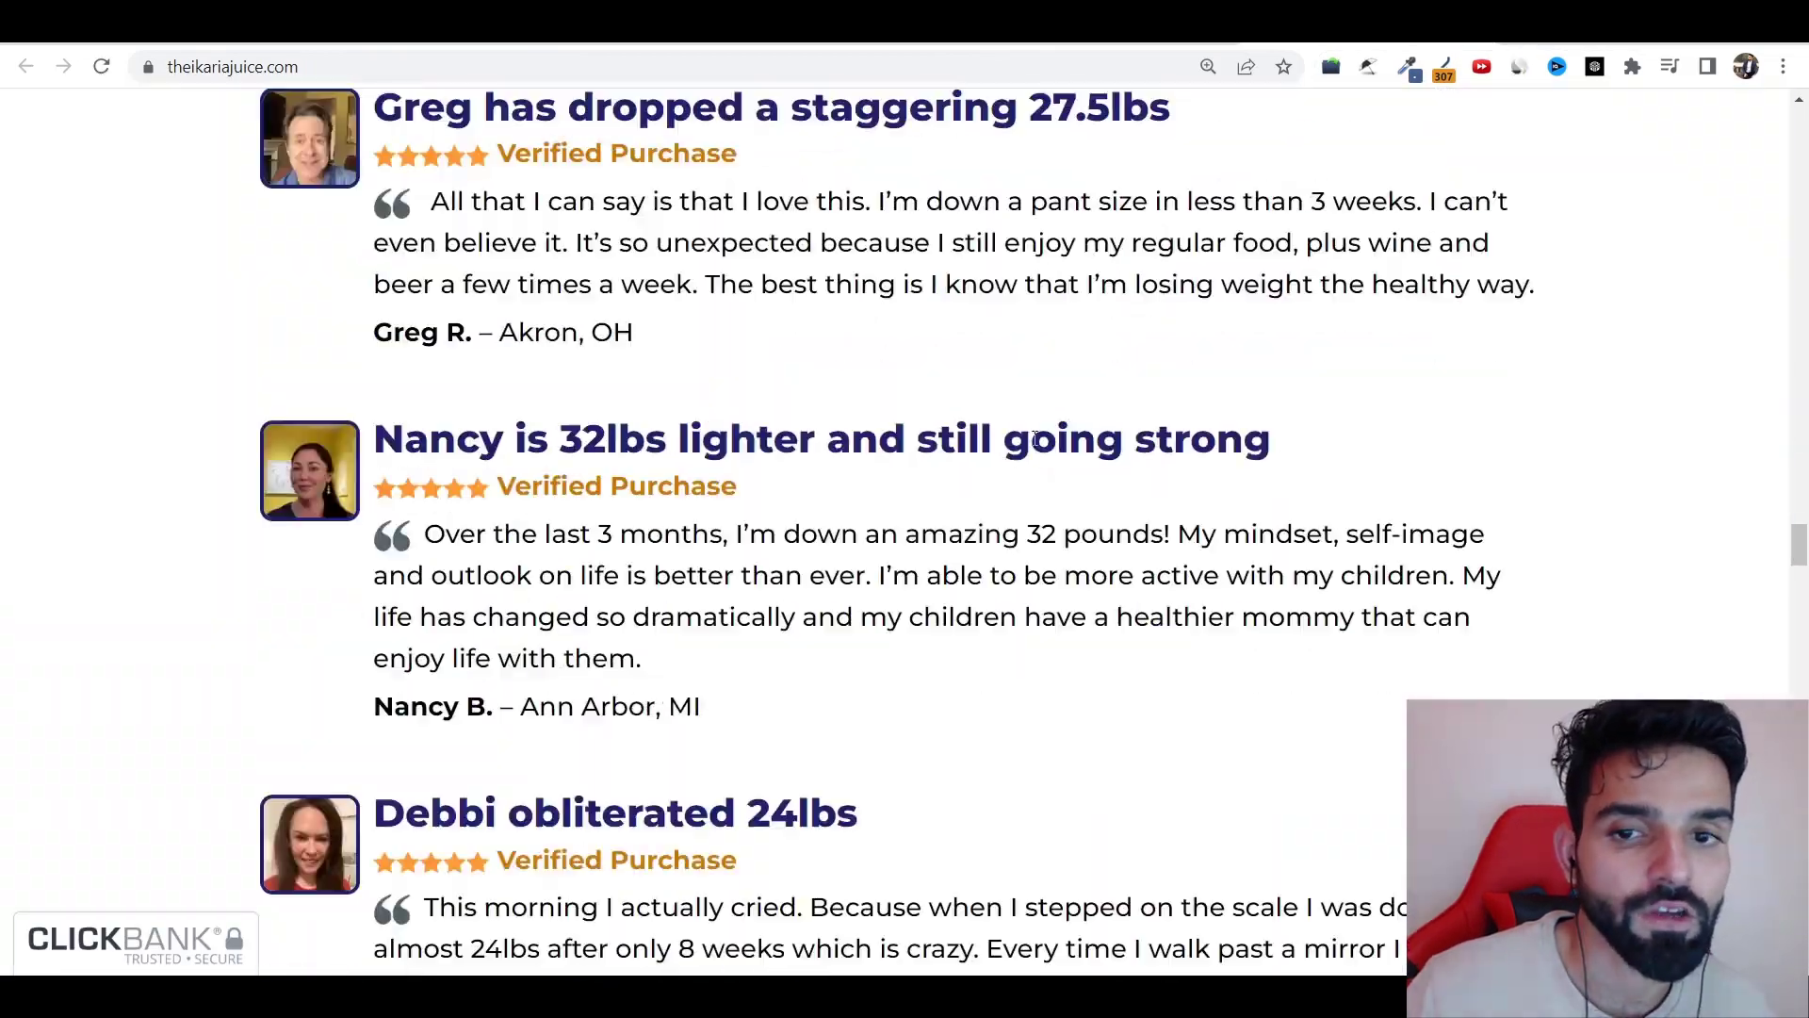
pyautogui.scroll(3, 1451, 580)
pyautogui.scroll(7, 1451, 579)
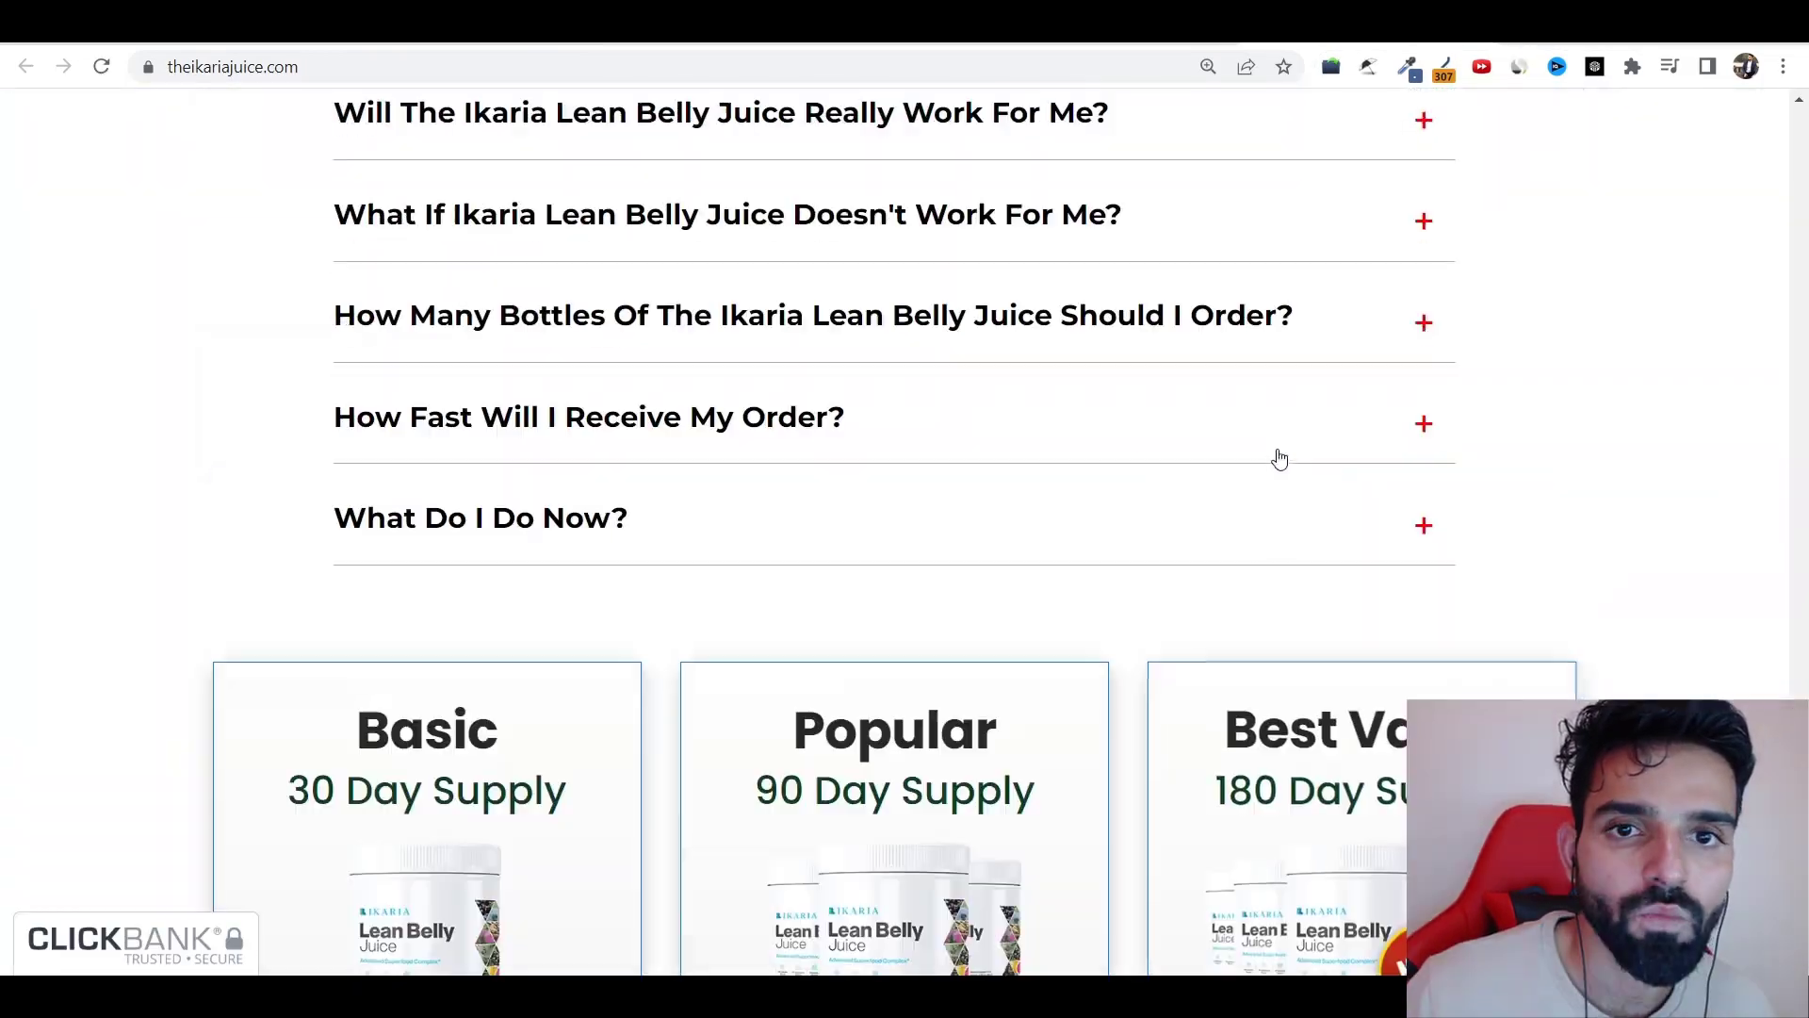
pyautogui.scroll(-7, 1276, 456)
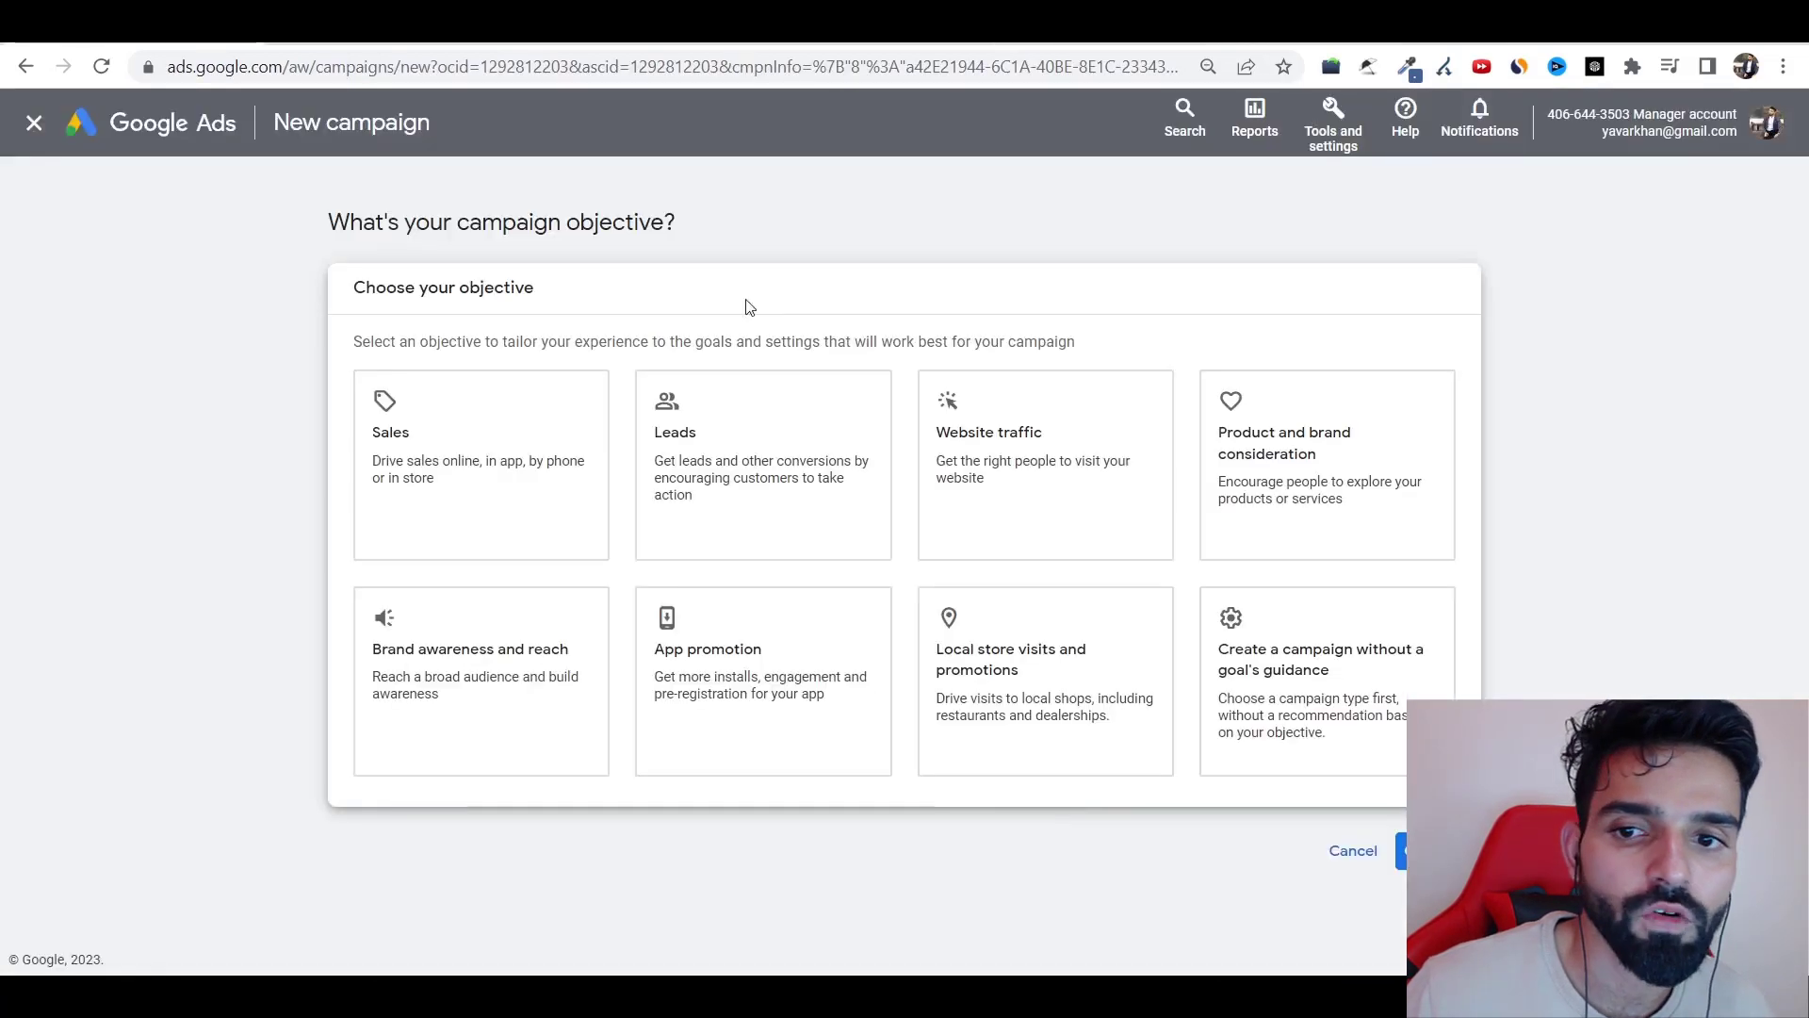
# - Search Google for google ads credit in a new browser tab
pyautogui.click(1517, 45)
pyautogui.write('googe')
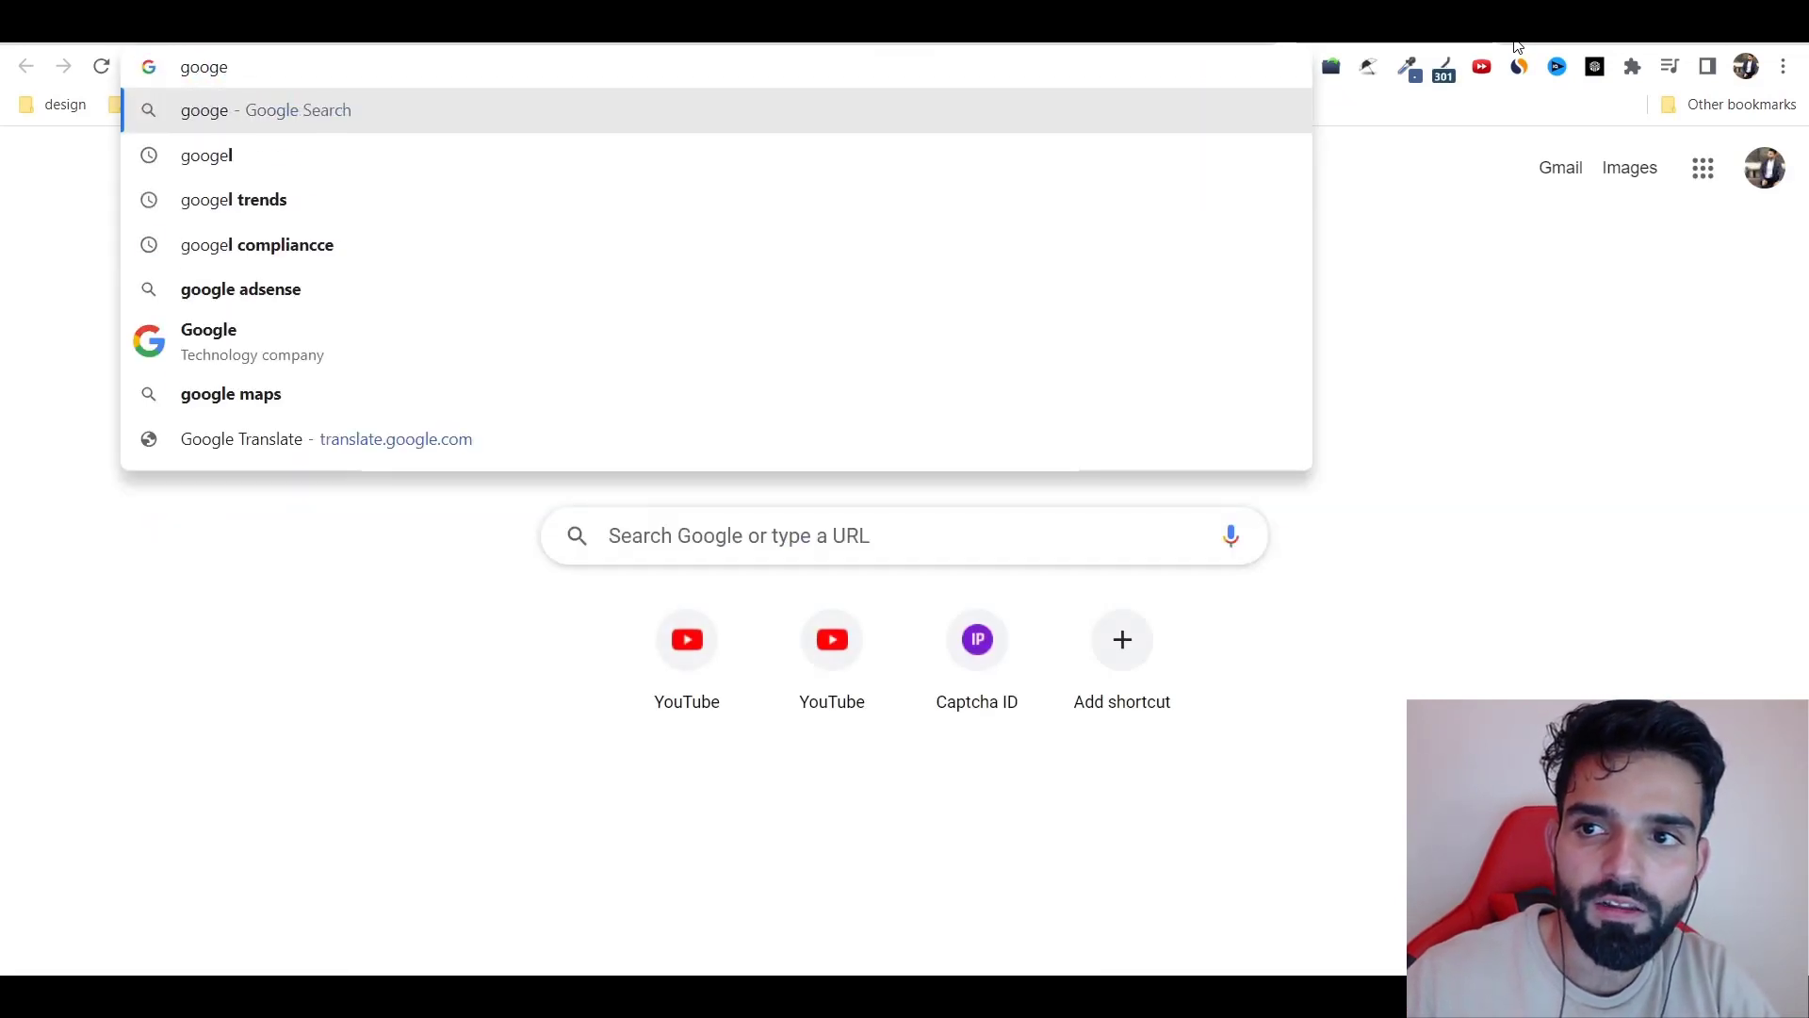
pyautogui.press('BackSpace')
pyautogui.write('le ads ')
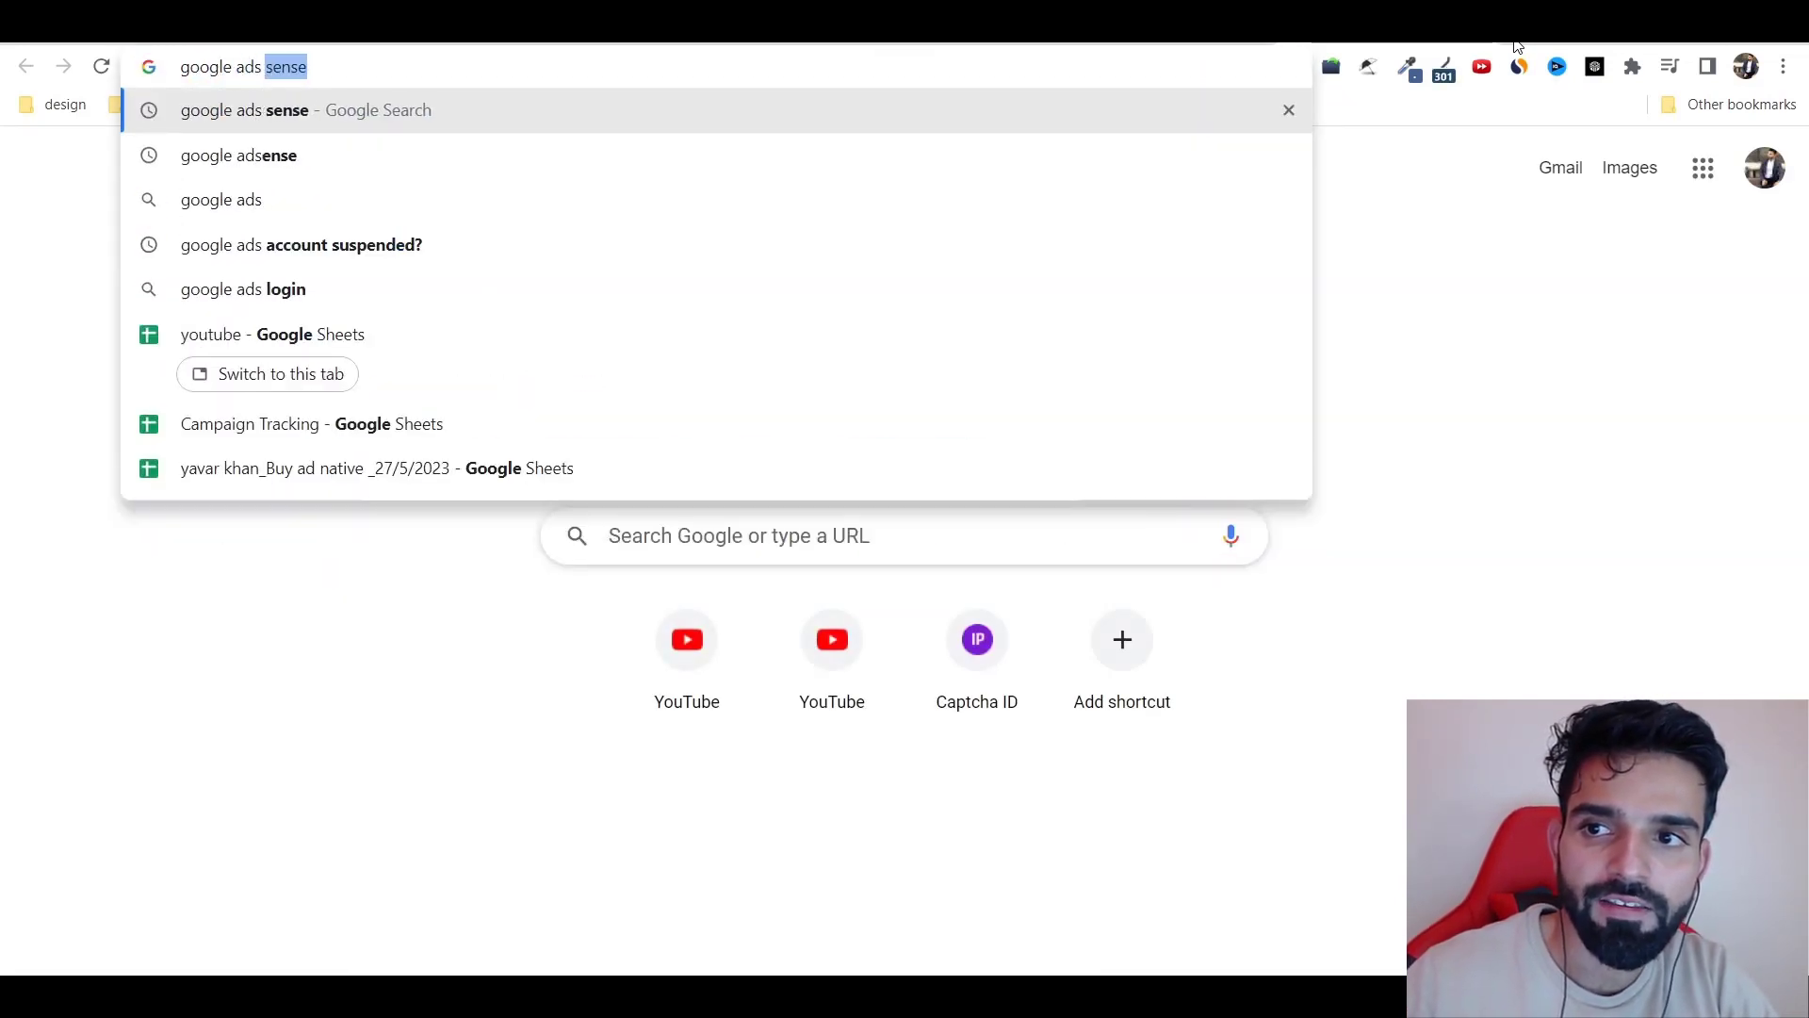
pyautogui.write('credit')
pyautogui.press('Return')
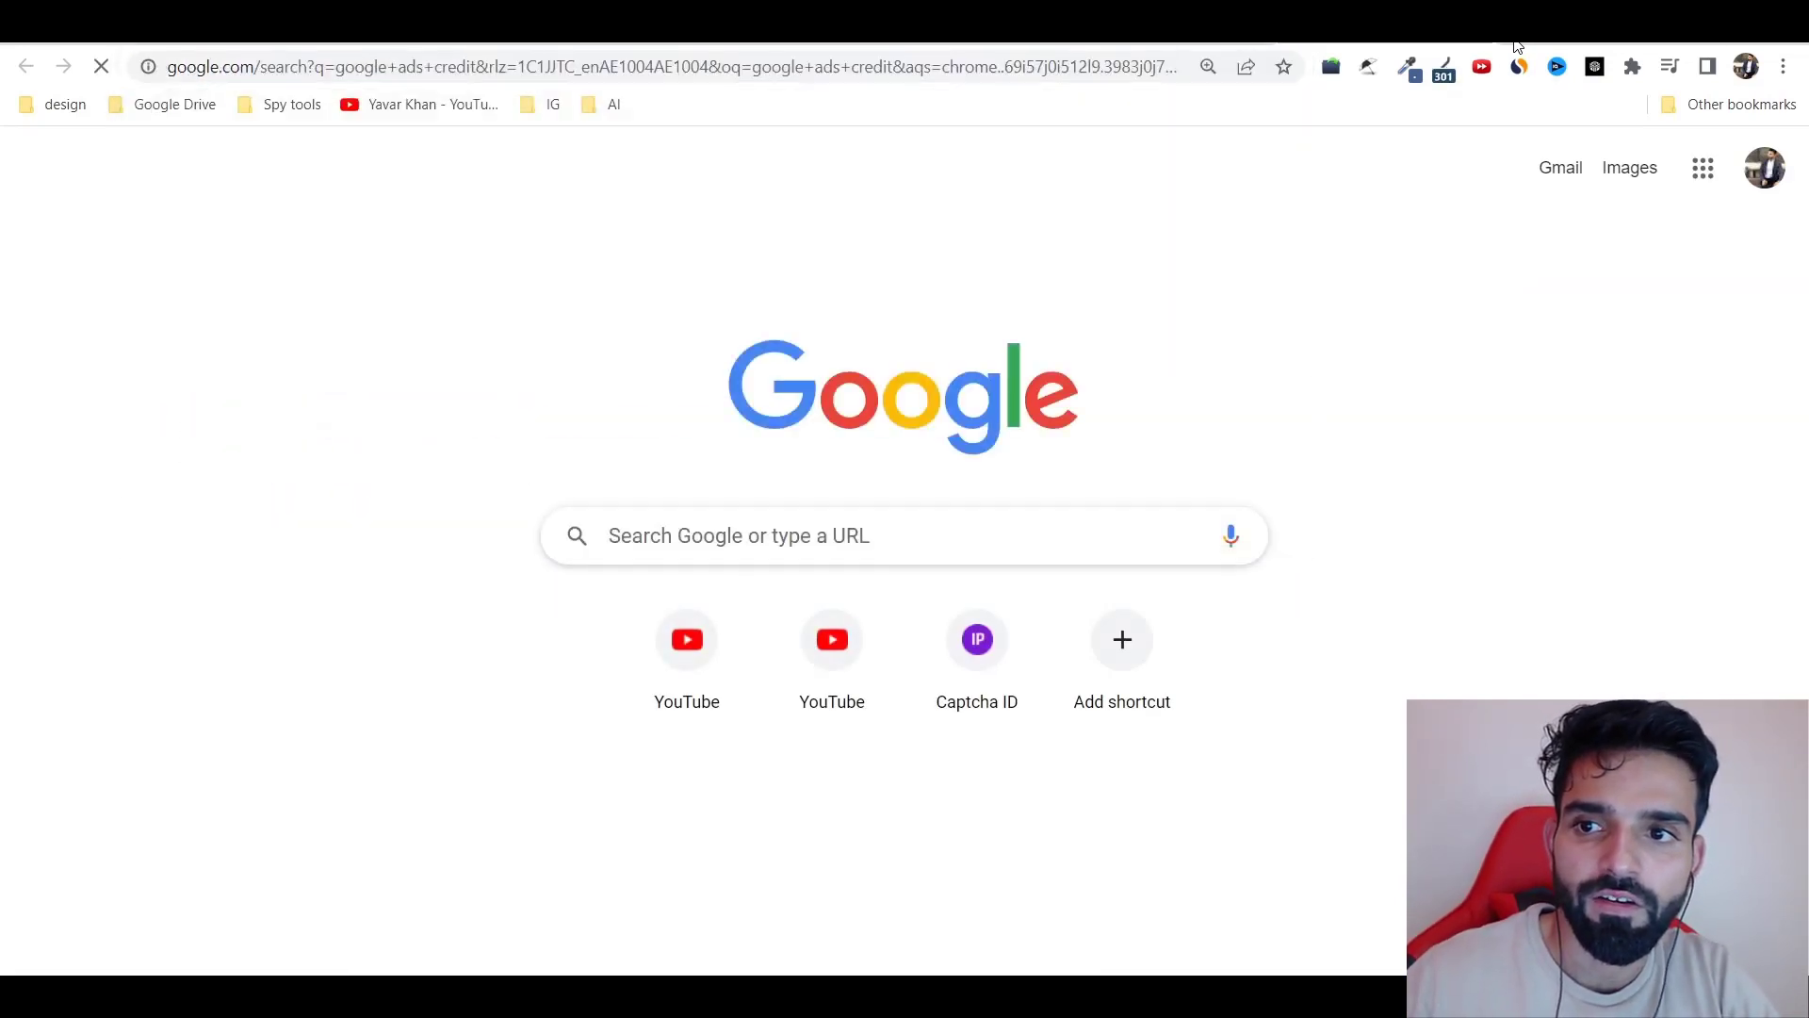
# - Examine the google ads credit results for ways to obtain free Google Ads promotional credit
pyautogui.scroll(-2, 502, 795)
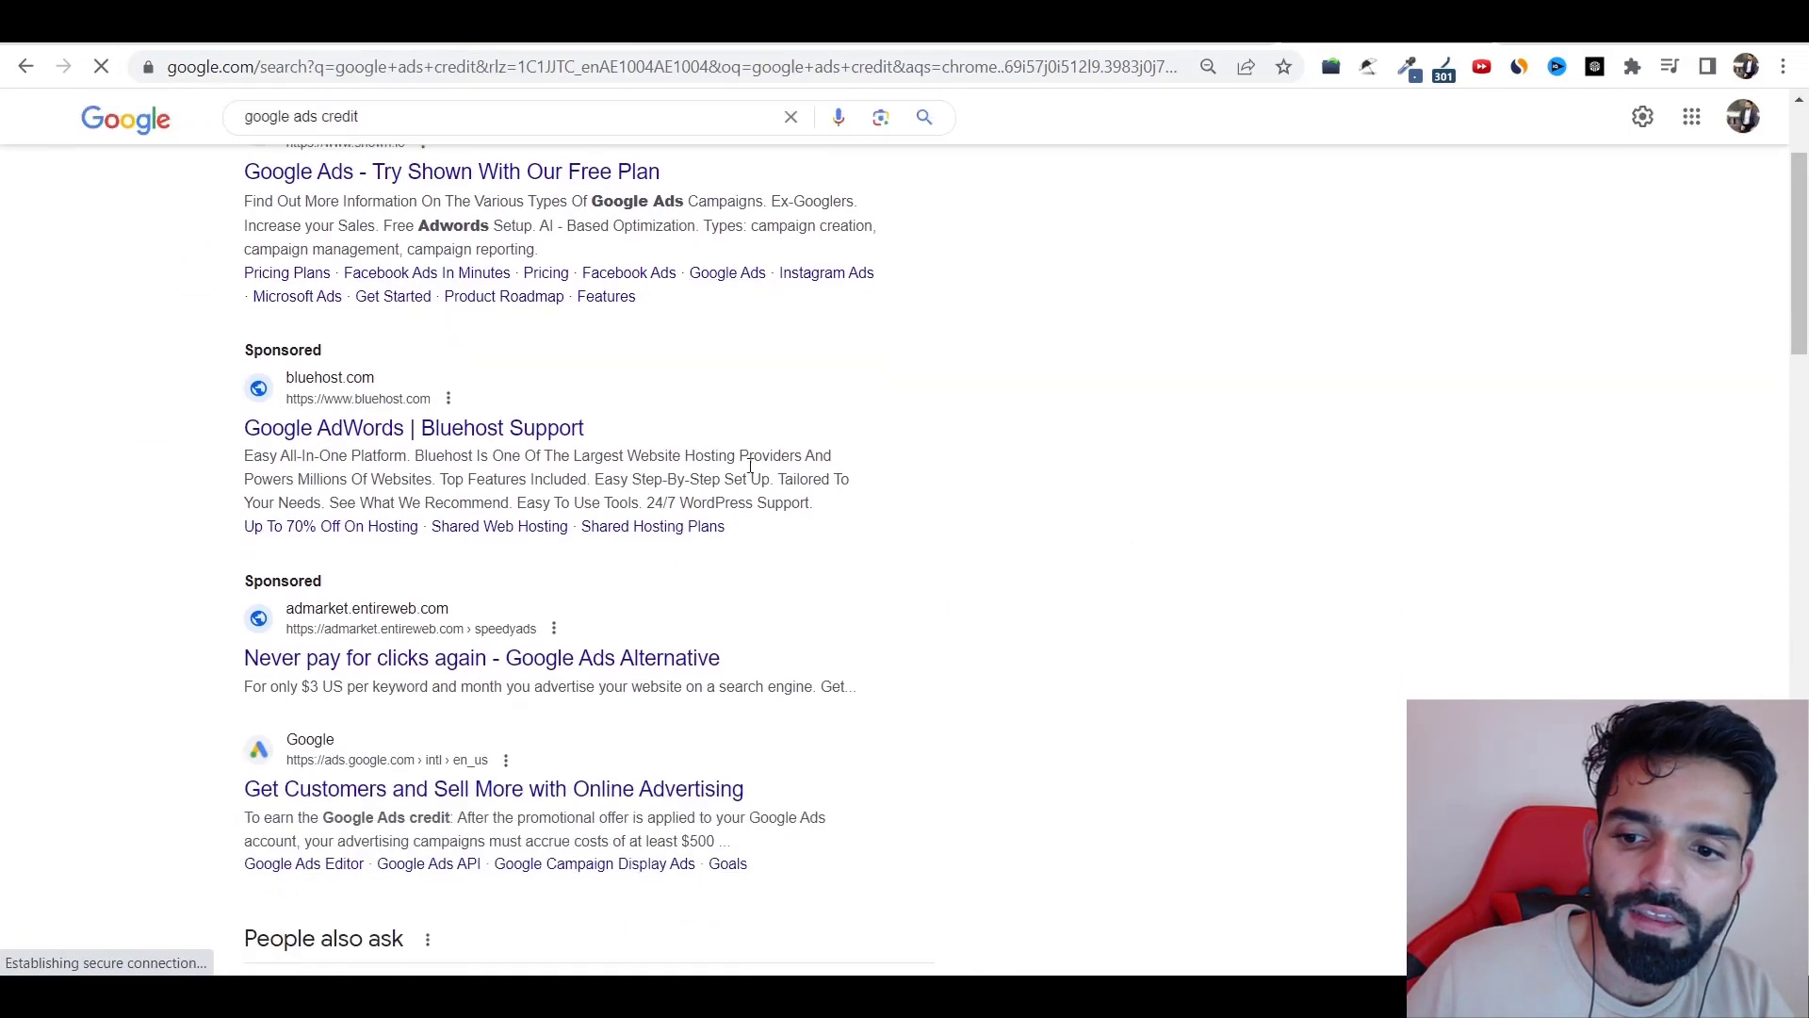
pyautogui.scroll(-5, 502, 794)
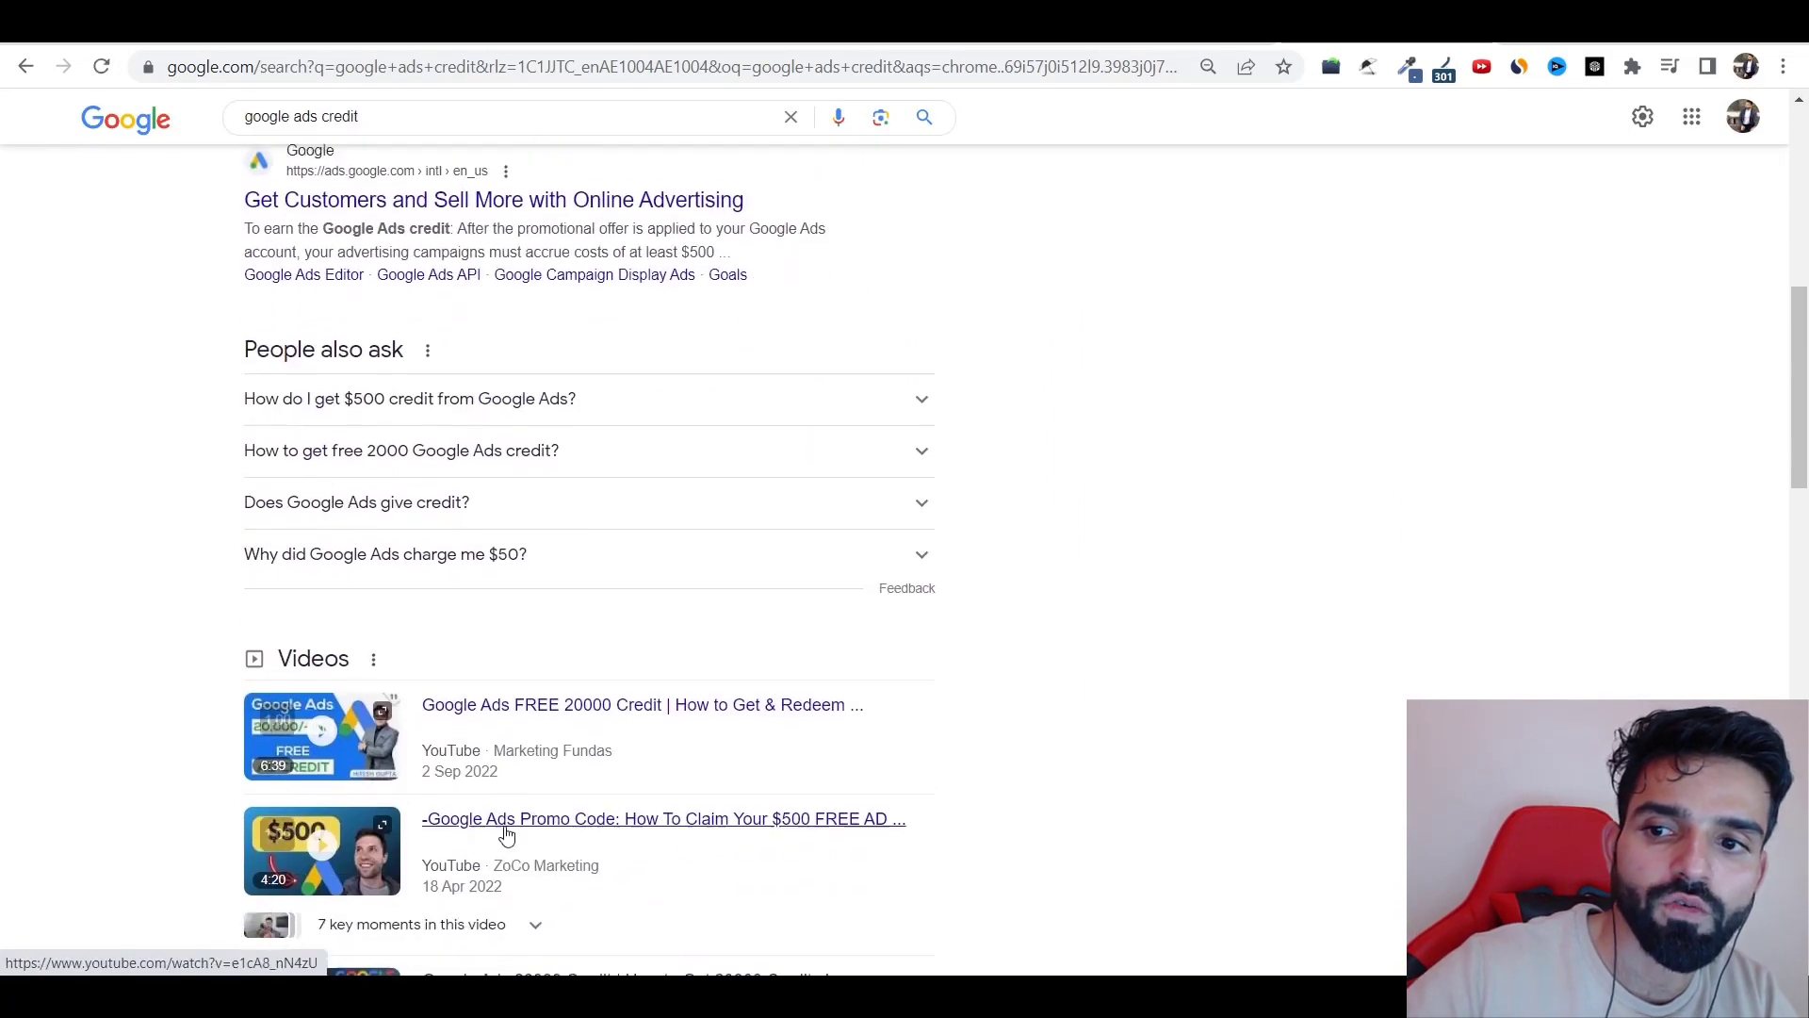
pyautogui.scroll(-5, 497, 829)
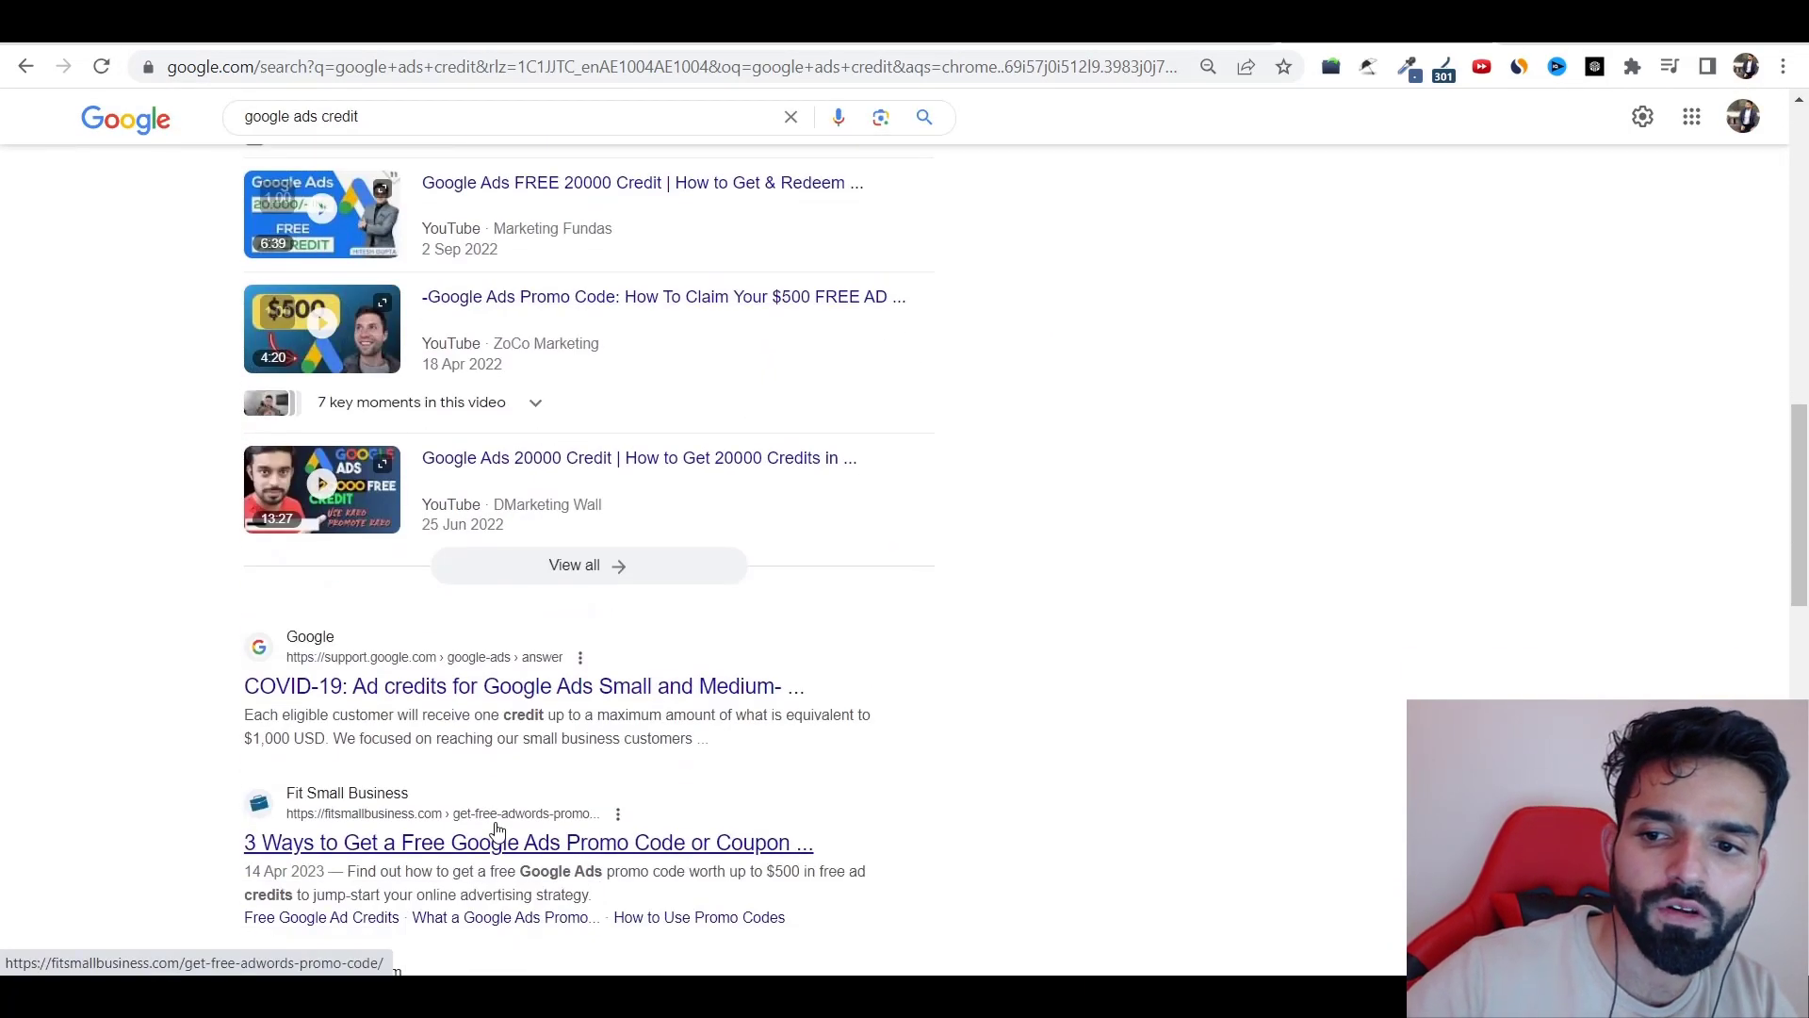
pyautogui.scroll(-5, 498, 830)
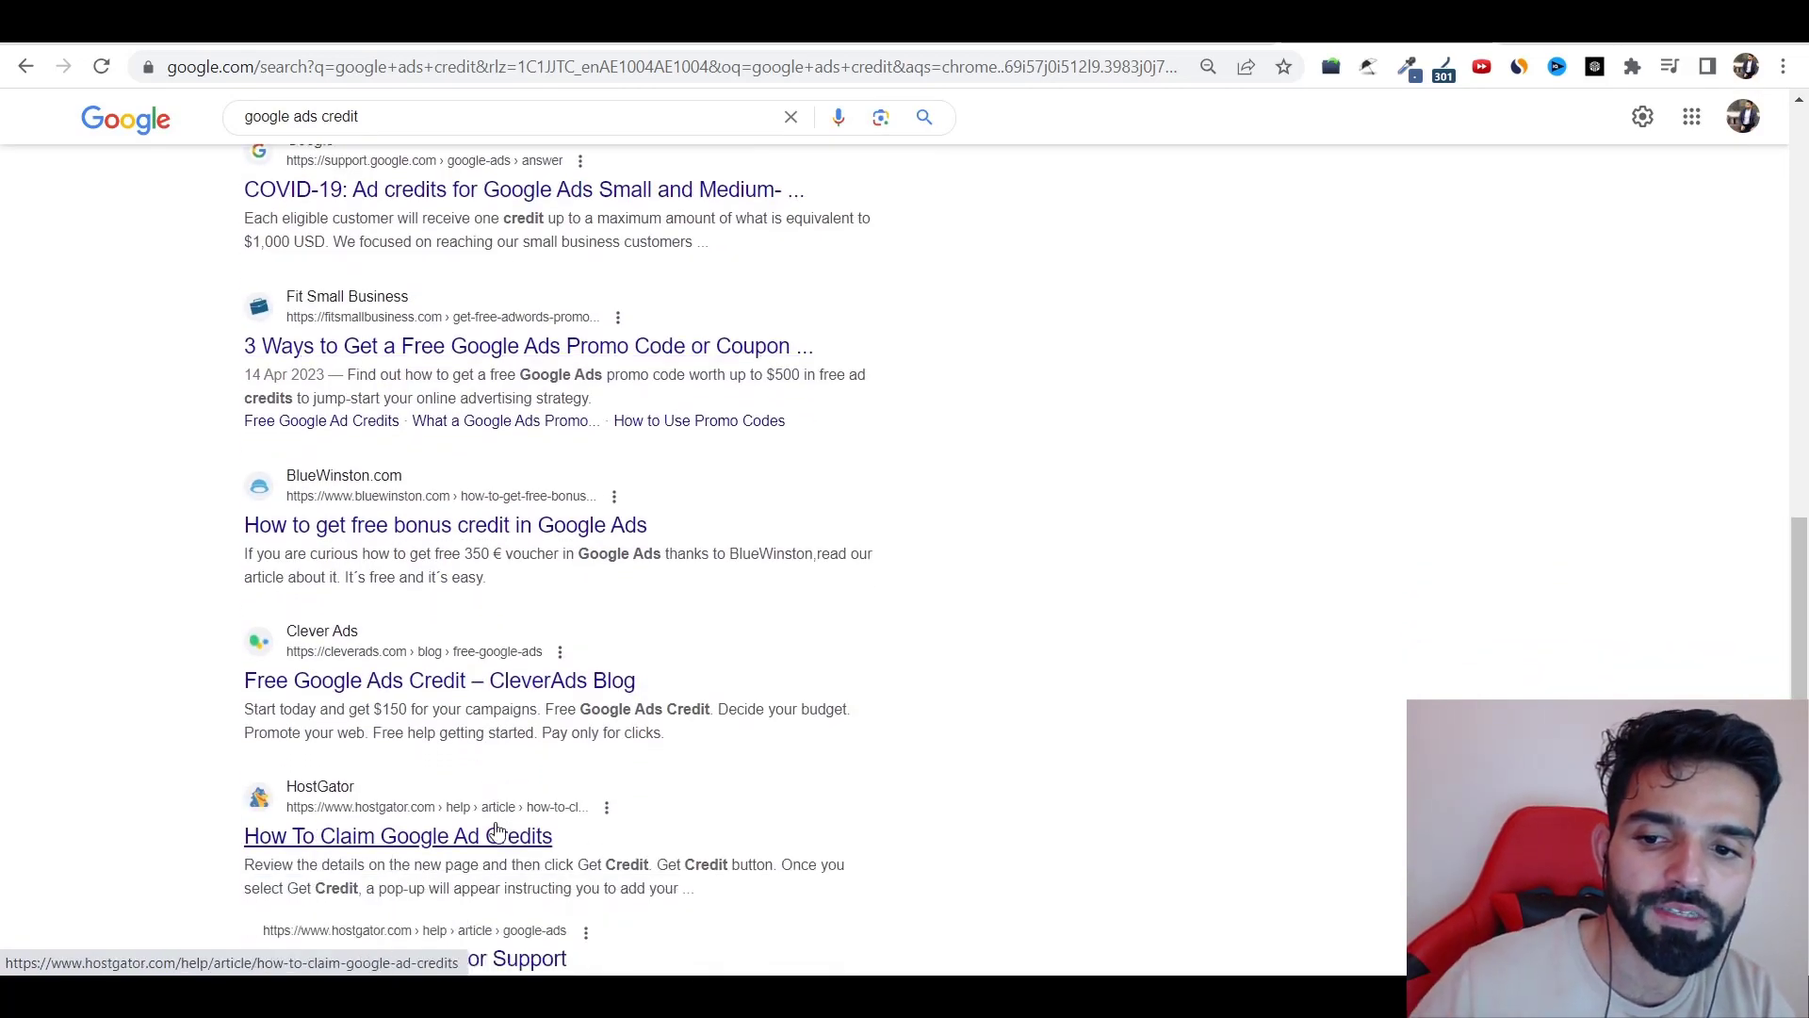
pyautogui.scroll(-5, 498, 829)
pyautogui.scroll(15, 498, 829)
# - Return to the Ikaria Juice sales page, select its web address and review the page from the benefits section up to the introduction
pyautogui.moveTo(556, 999)
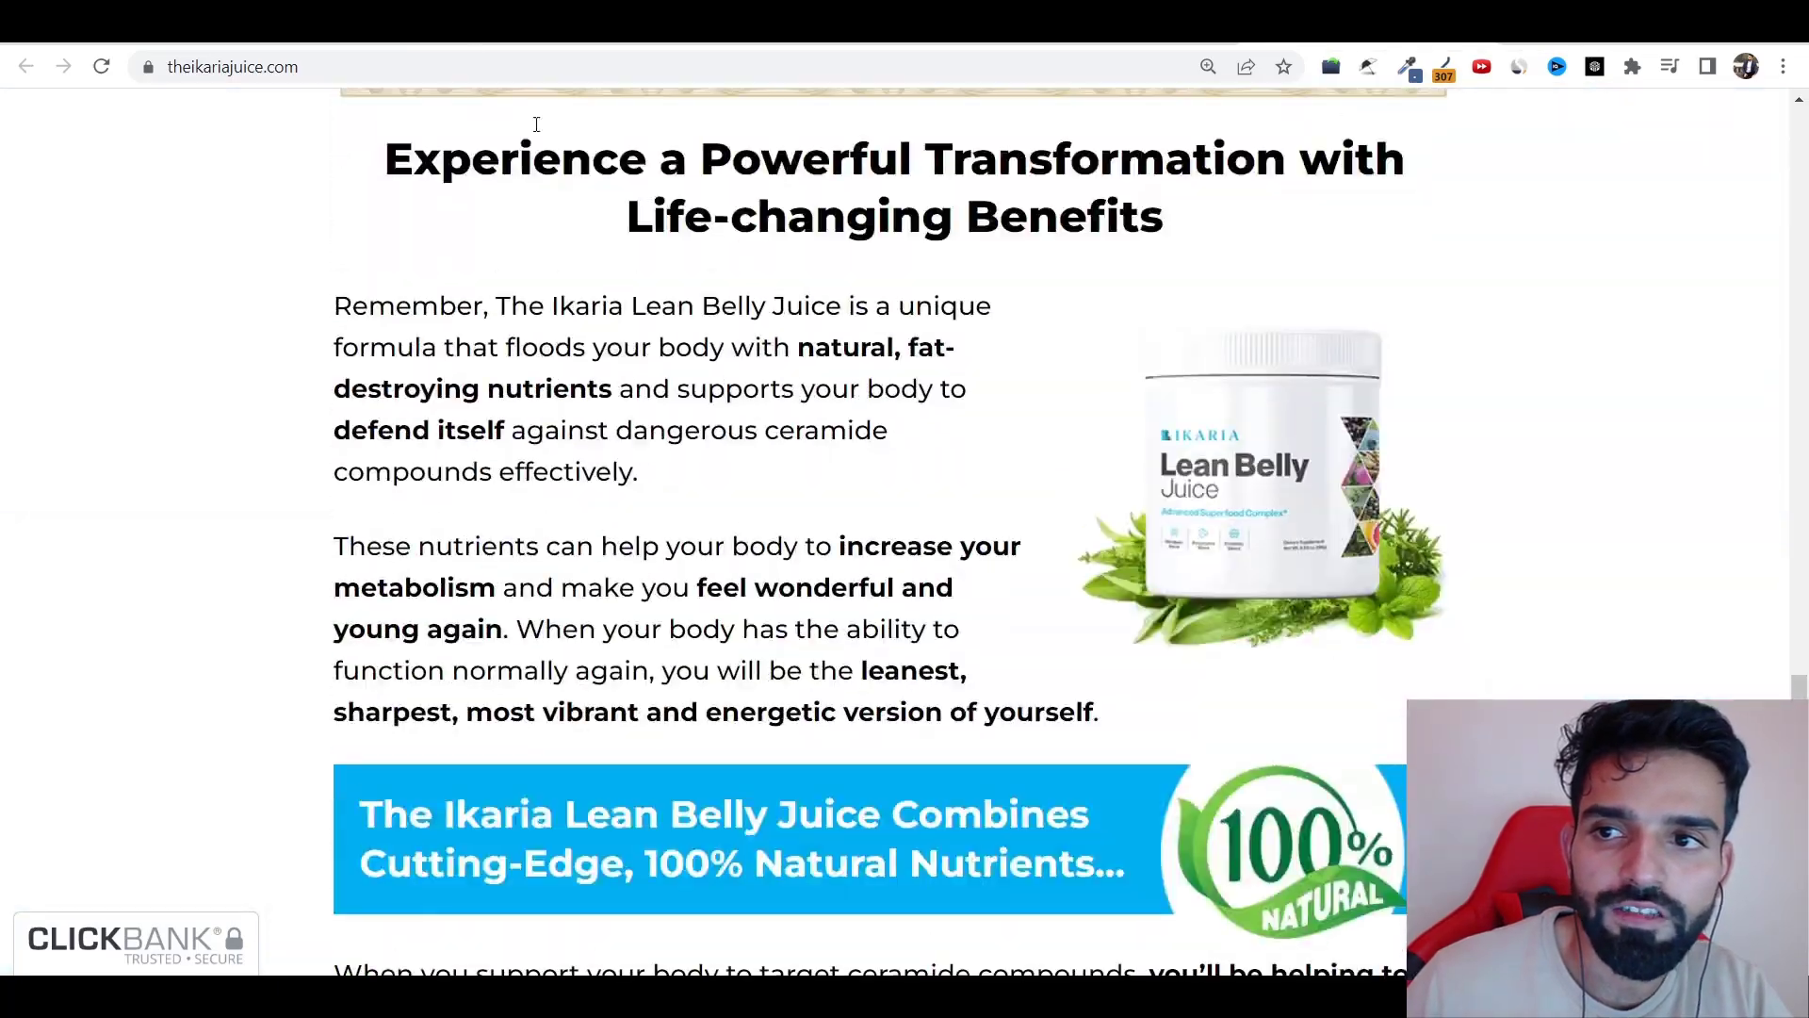
pyautogui.click(397, 67)
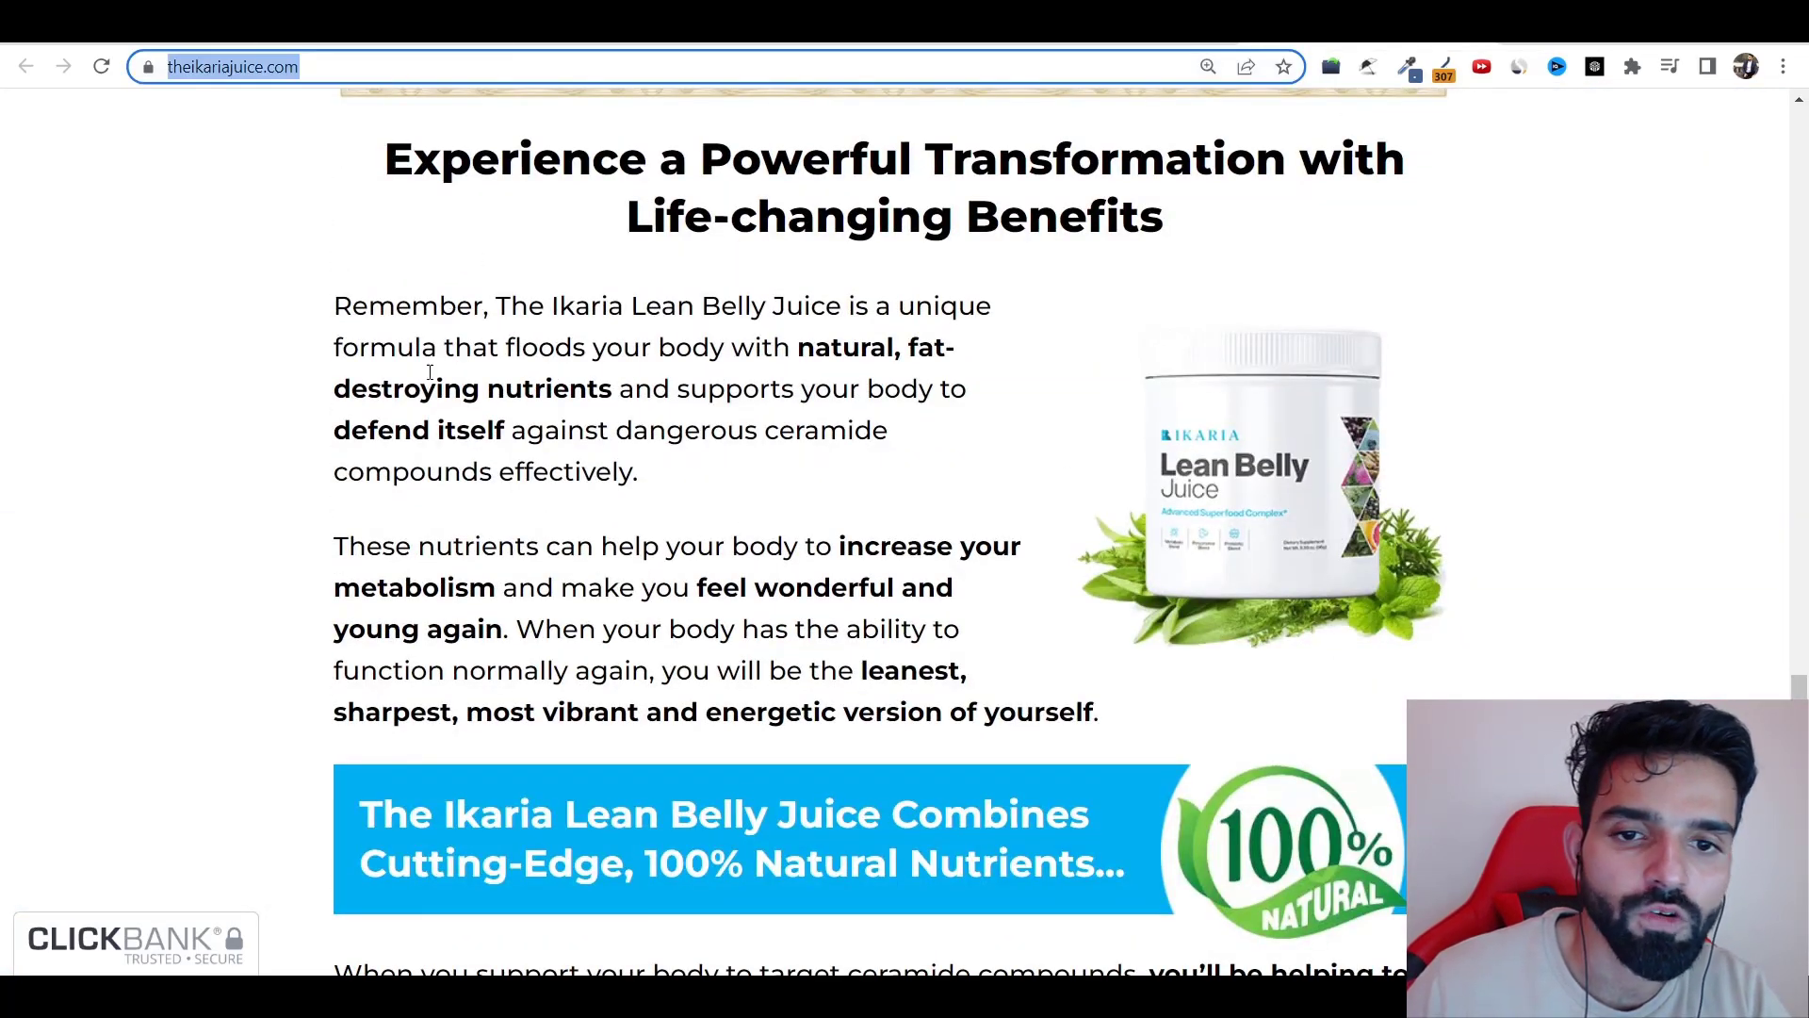
pyautogui.scroll(20, 430, 373)
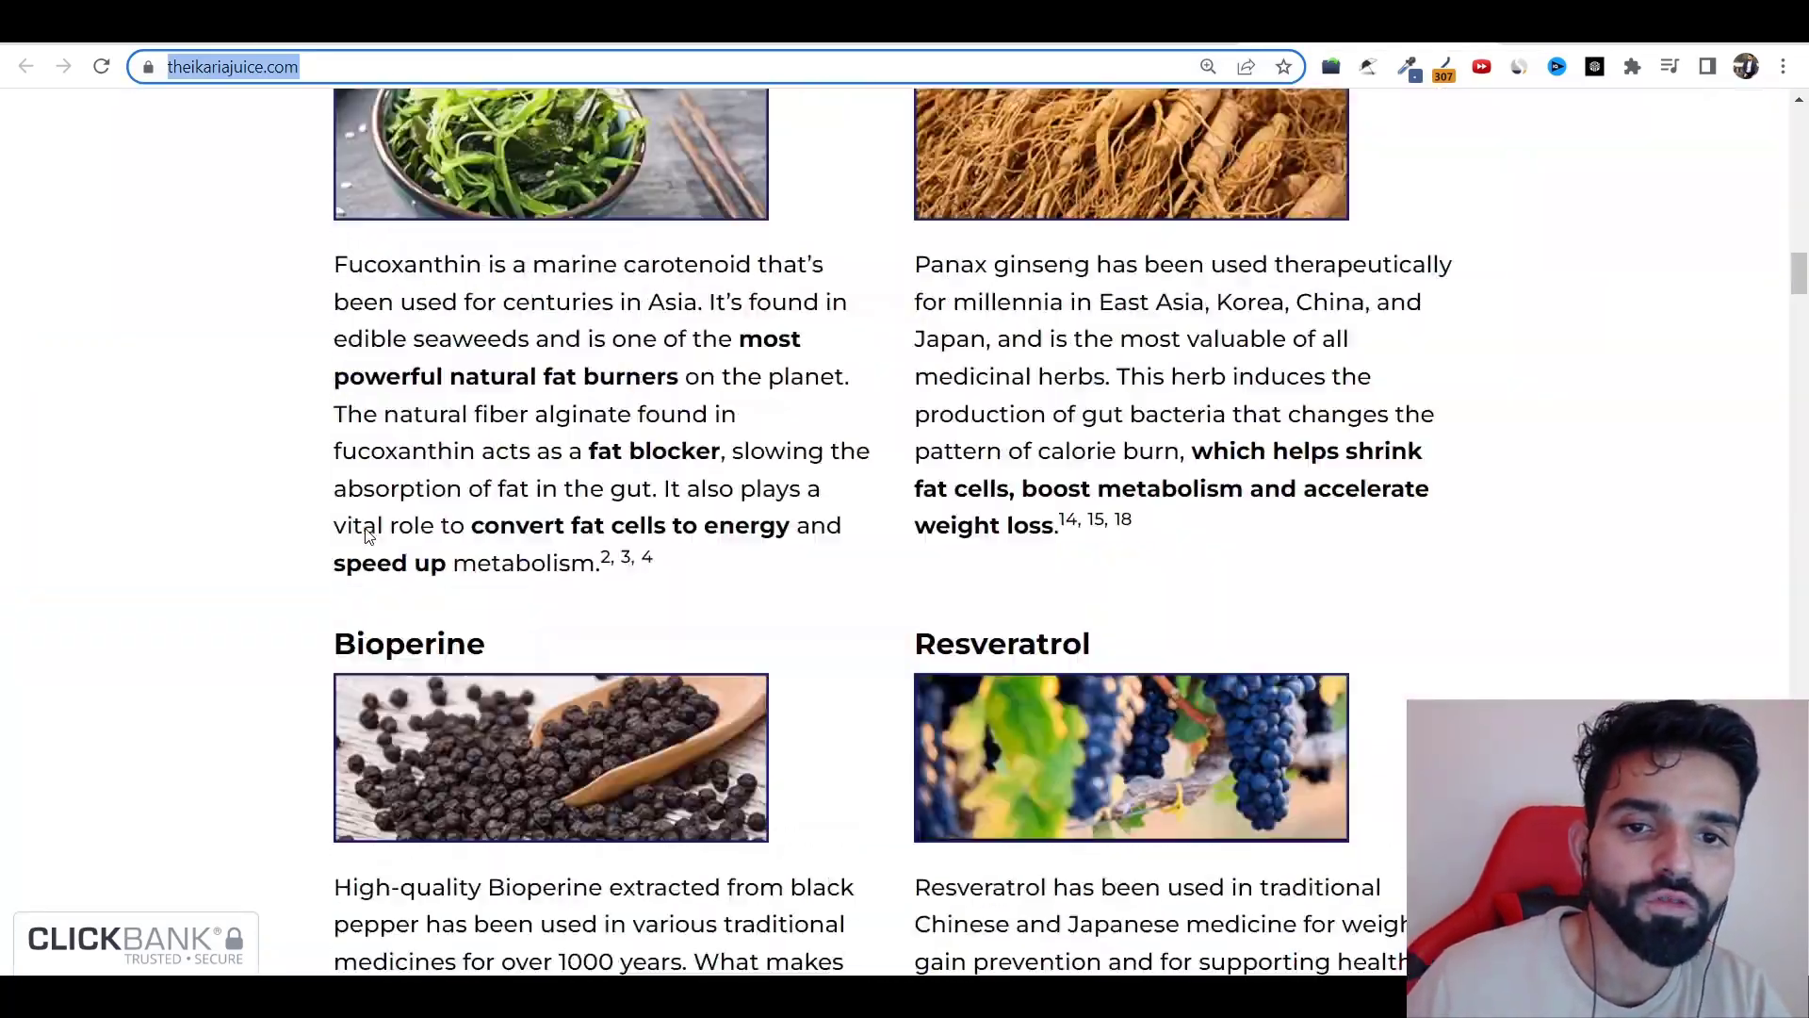
pyautogui.scroll(15, 367, 535)
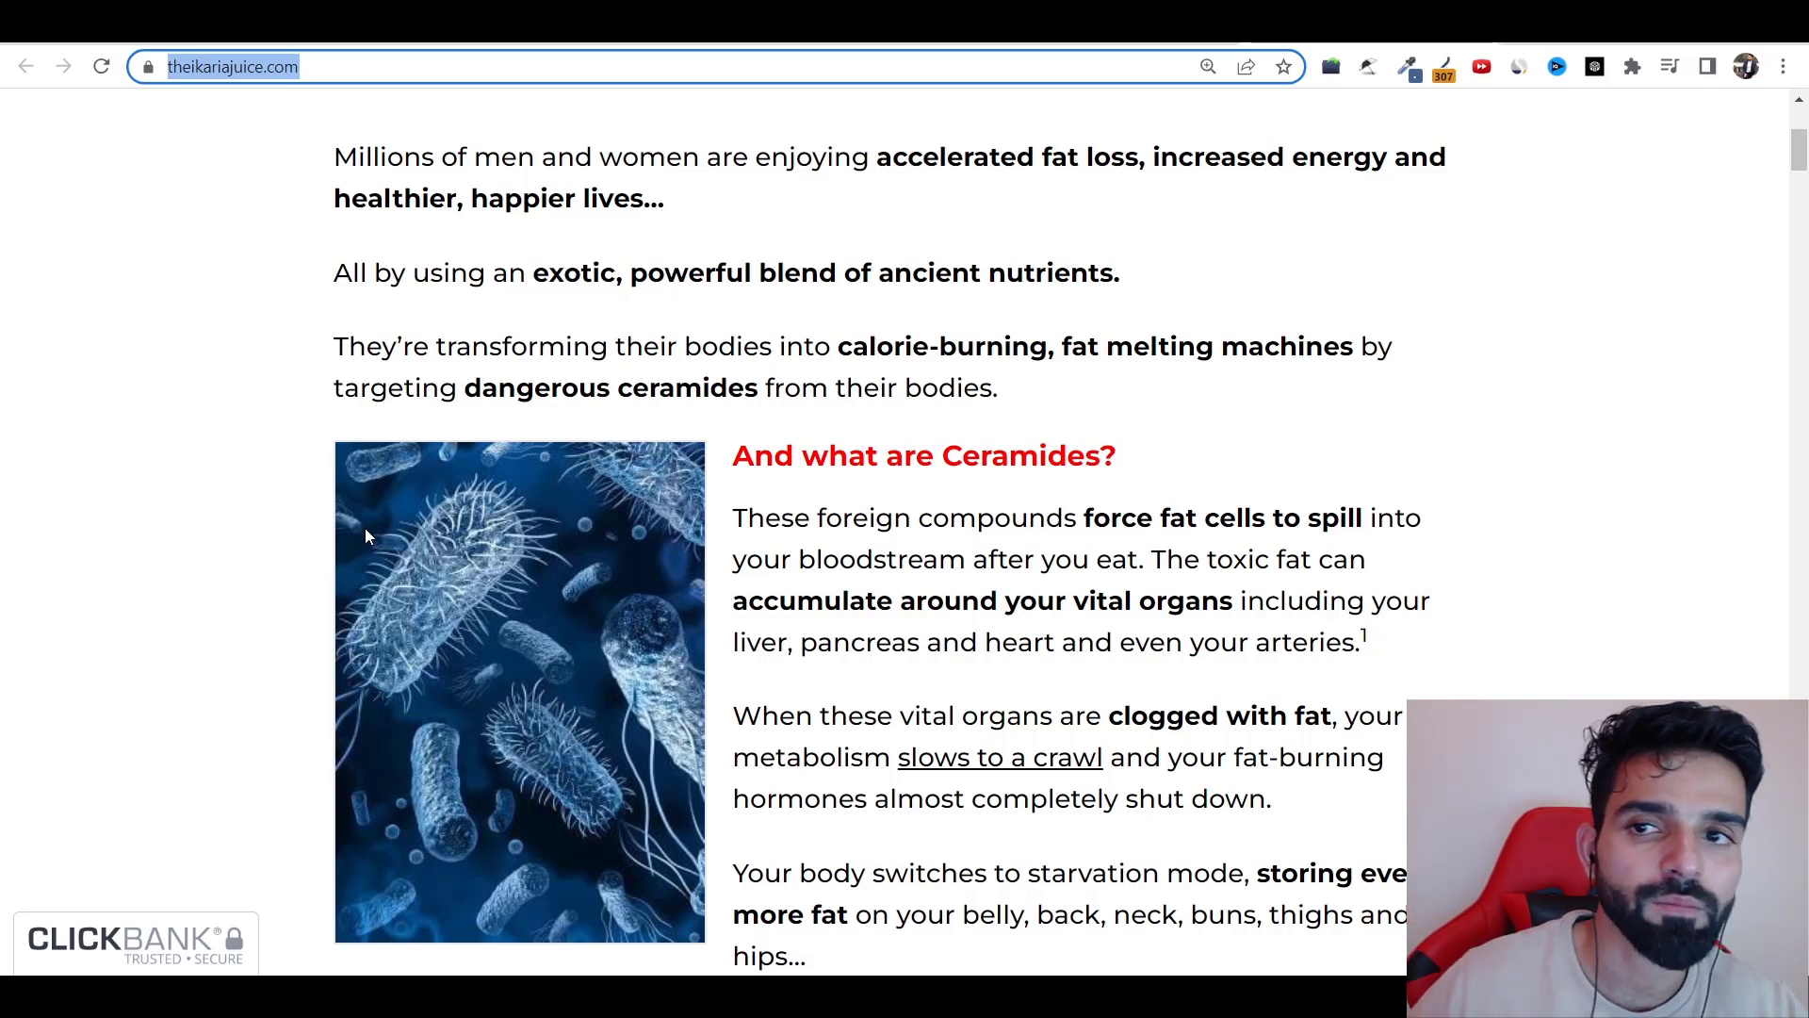
# - Create a HopLink for the Ikaria Juice offer in the ClickBank marketplace, leaving the tracking ID empty, and select the encrypted link
pyautogui.click(671, 33)
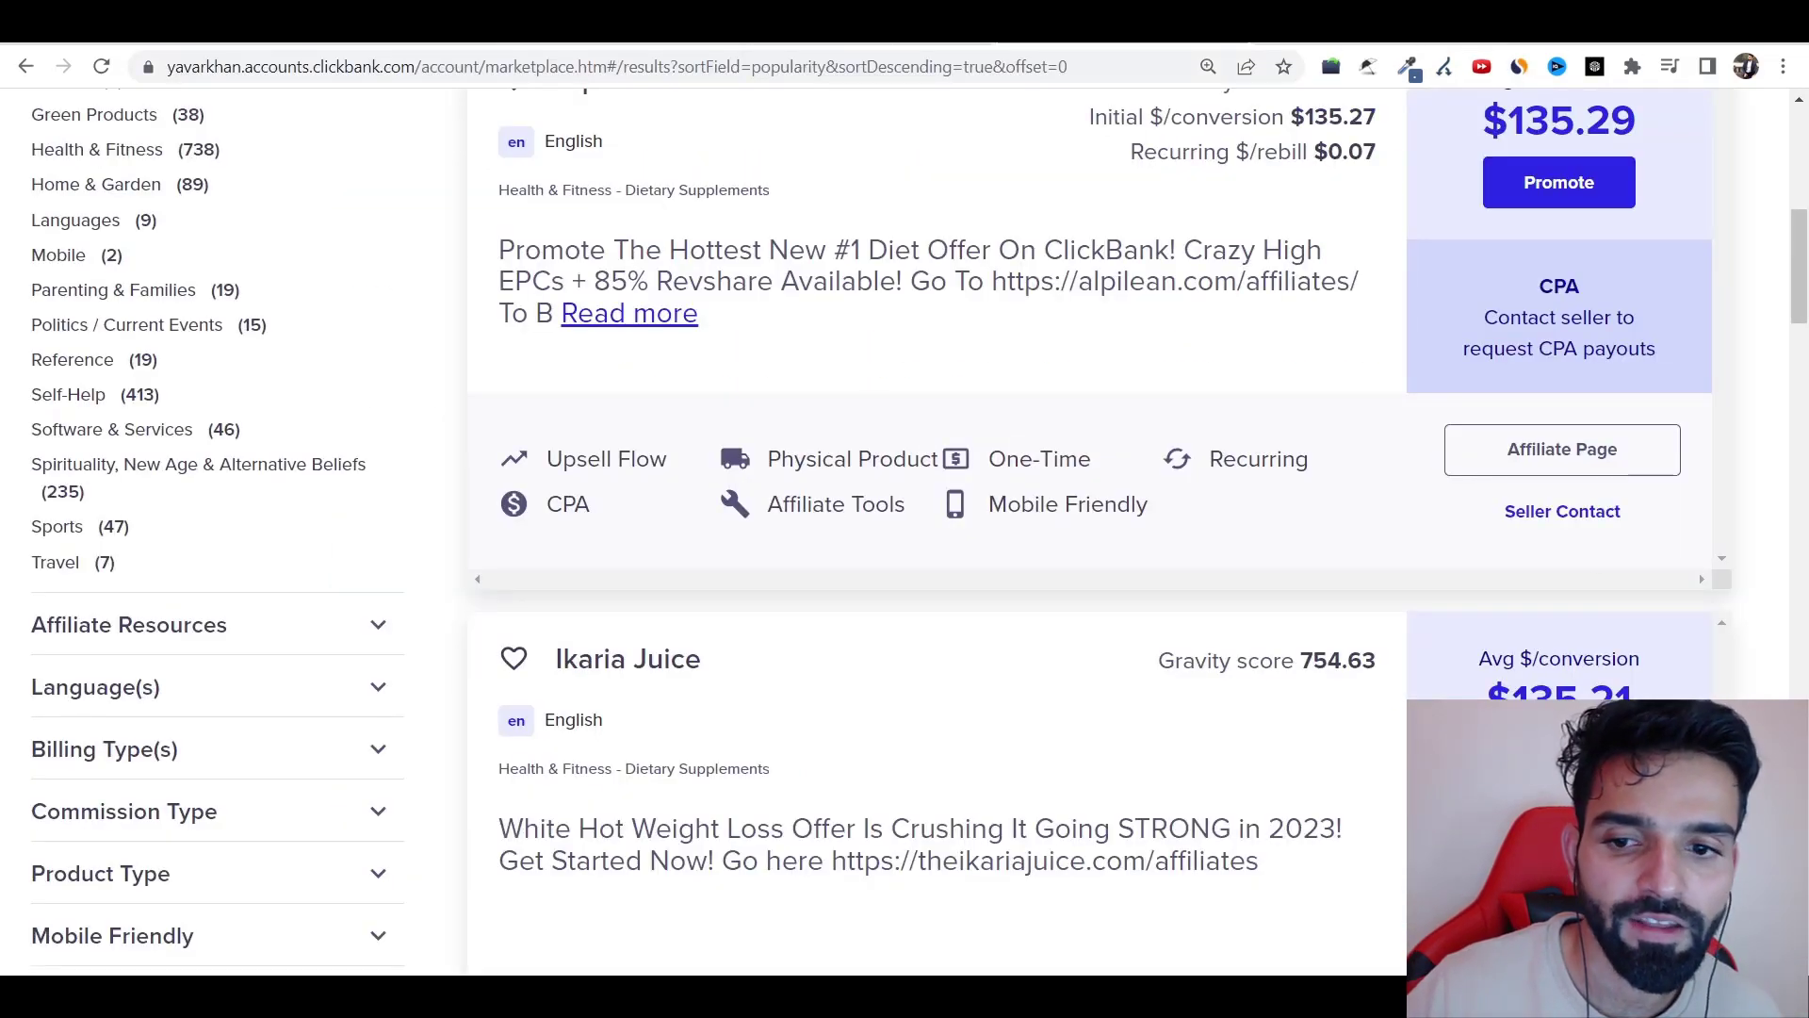
pyautogui.click(1559, 759)
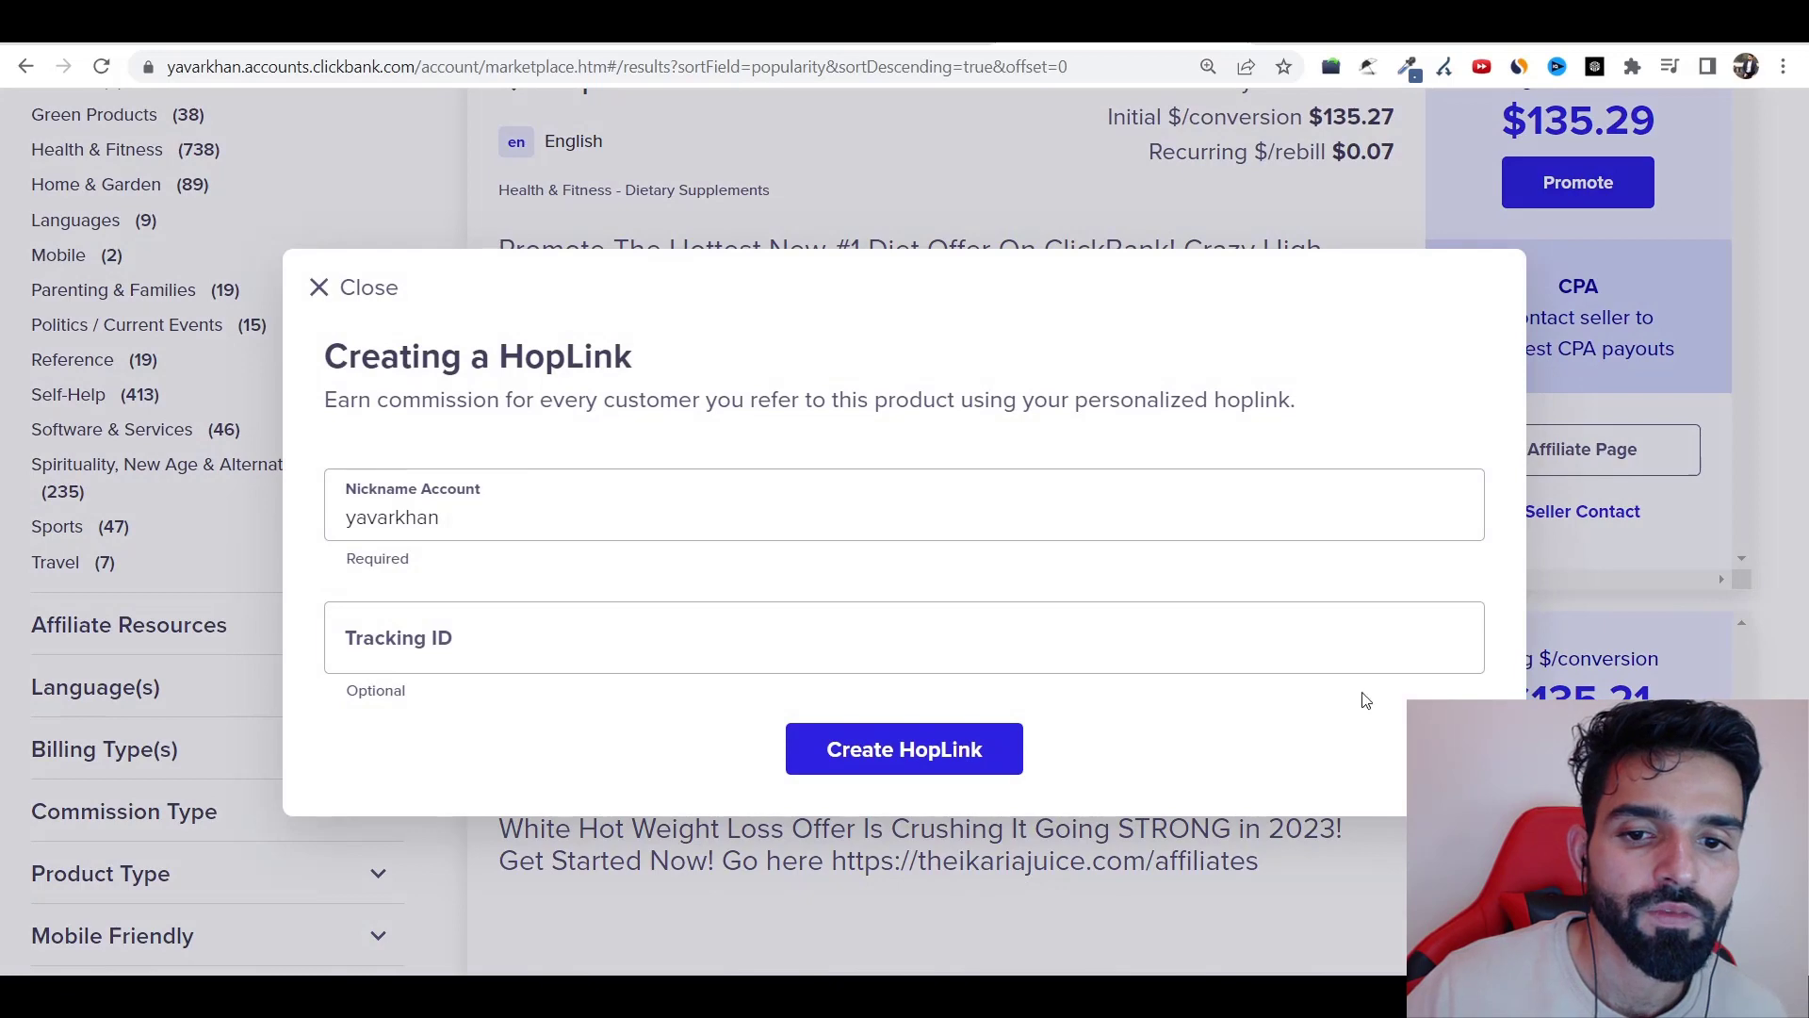
pyautogui.click(971, 749)
pyautogui.moveTo(852, 813); pyautogui.dragTo(329, 825)
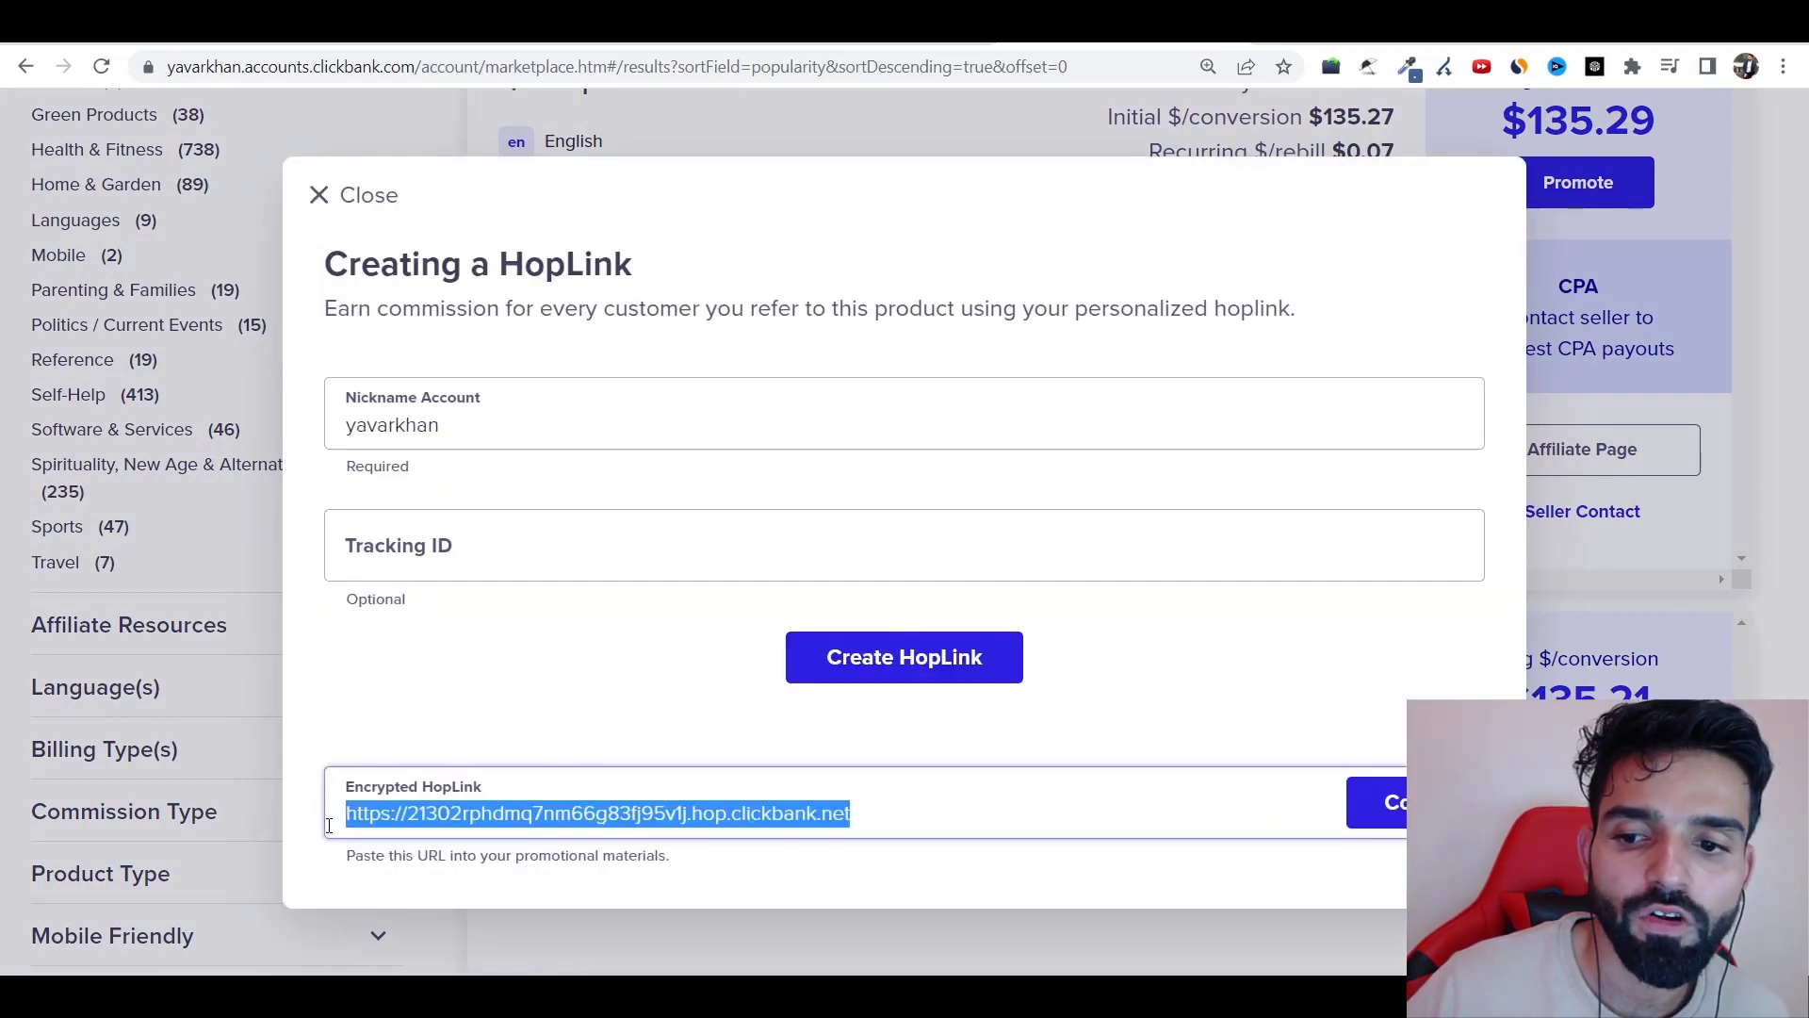
# - Switch to the healthbay landing page and examine its headline, video image, benefit bullets and footer disclaimer
pyautogui.hotkey('ctrl', 'Tab')
pyautogui.scroll(5, 904, 527)
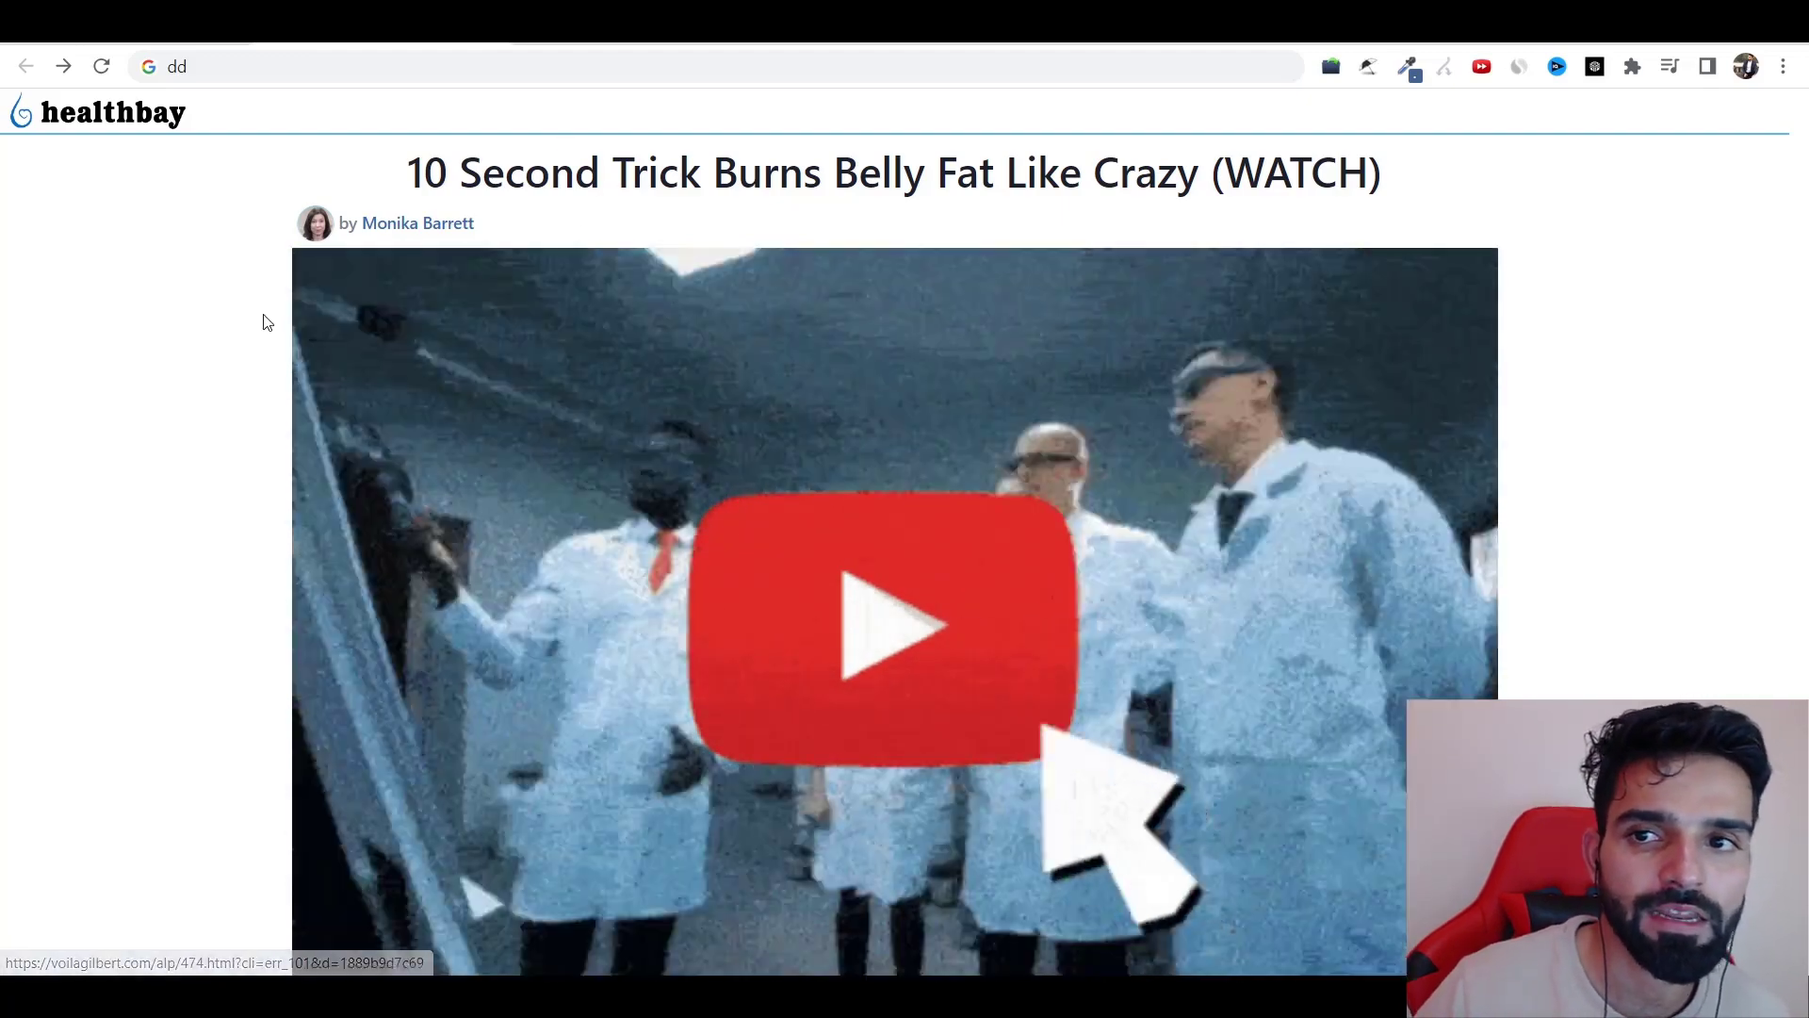
pyautogui.scroll(-8, 358, 311)
pyautogui.scroll(-8, 367, 325)
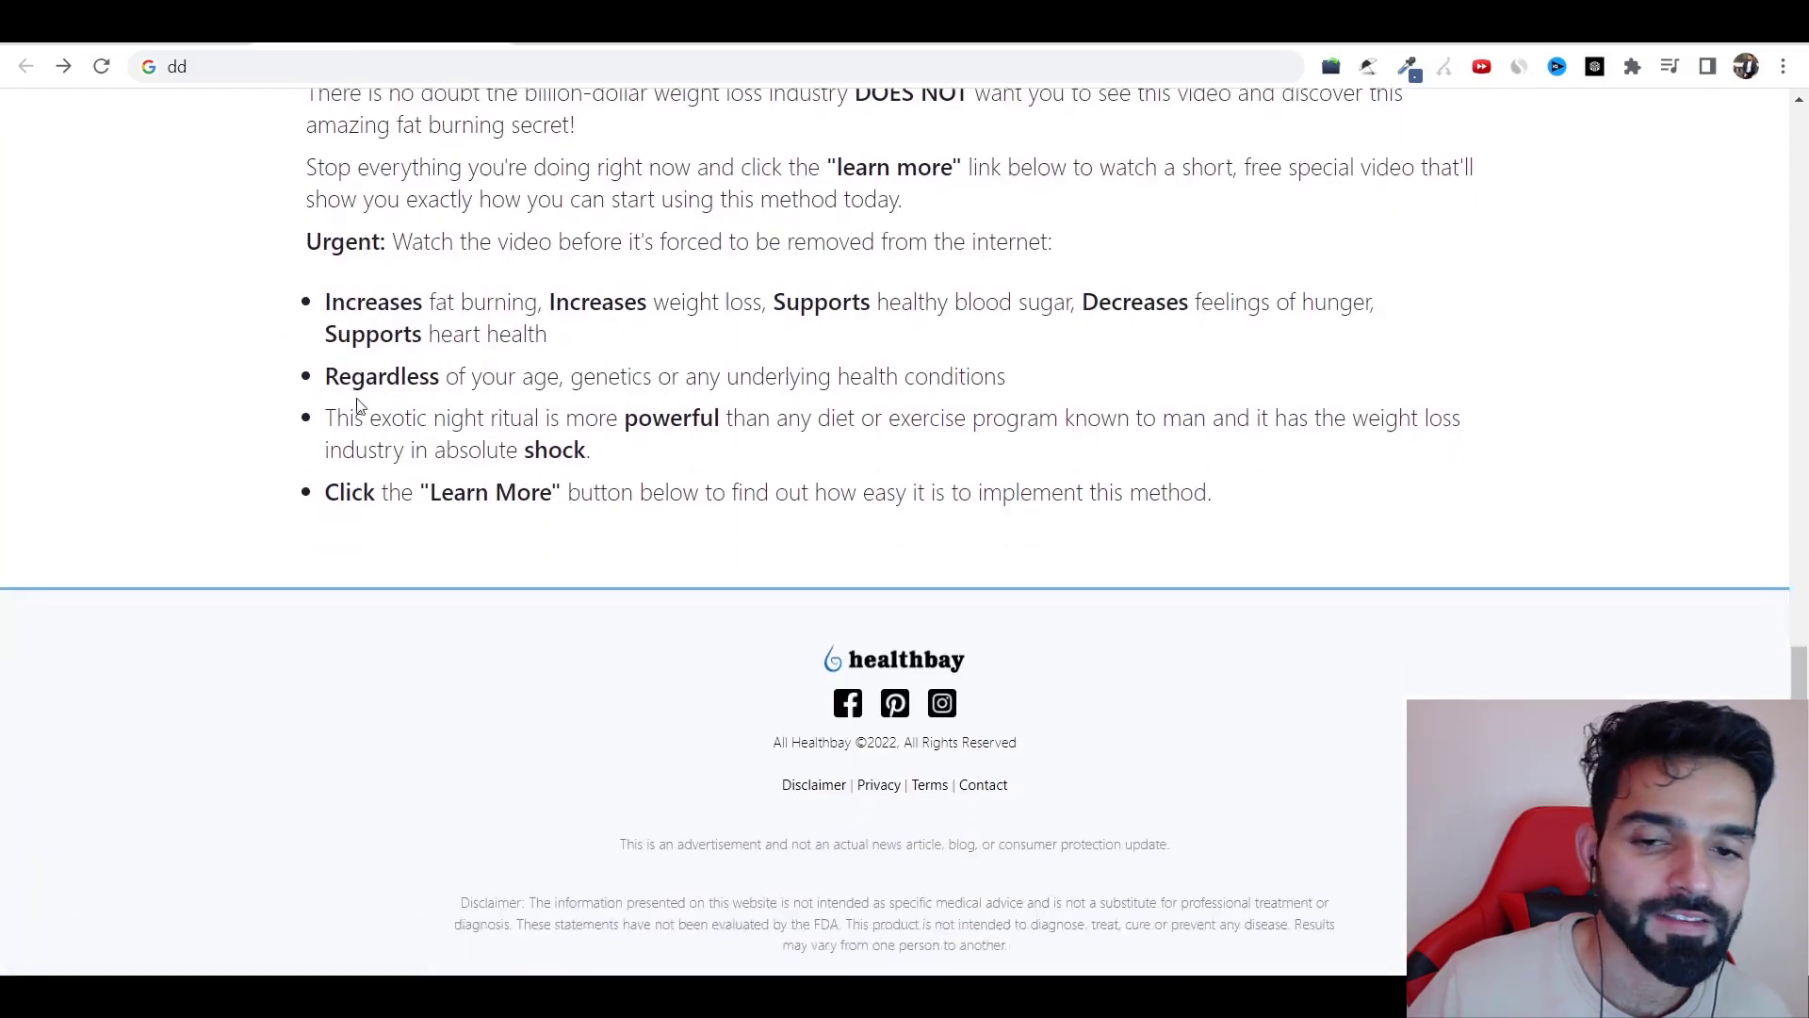
pyautogui.scroll(20, 358, 396)
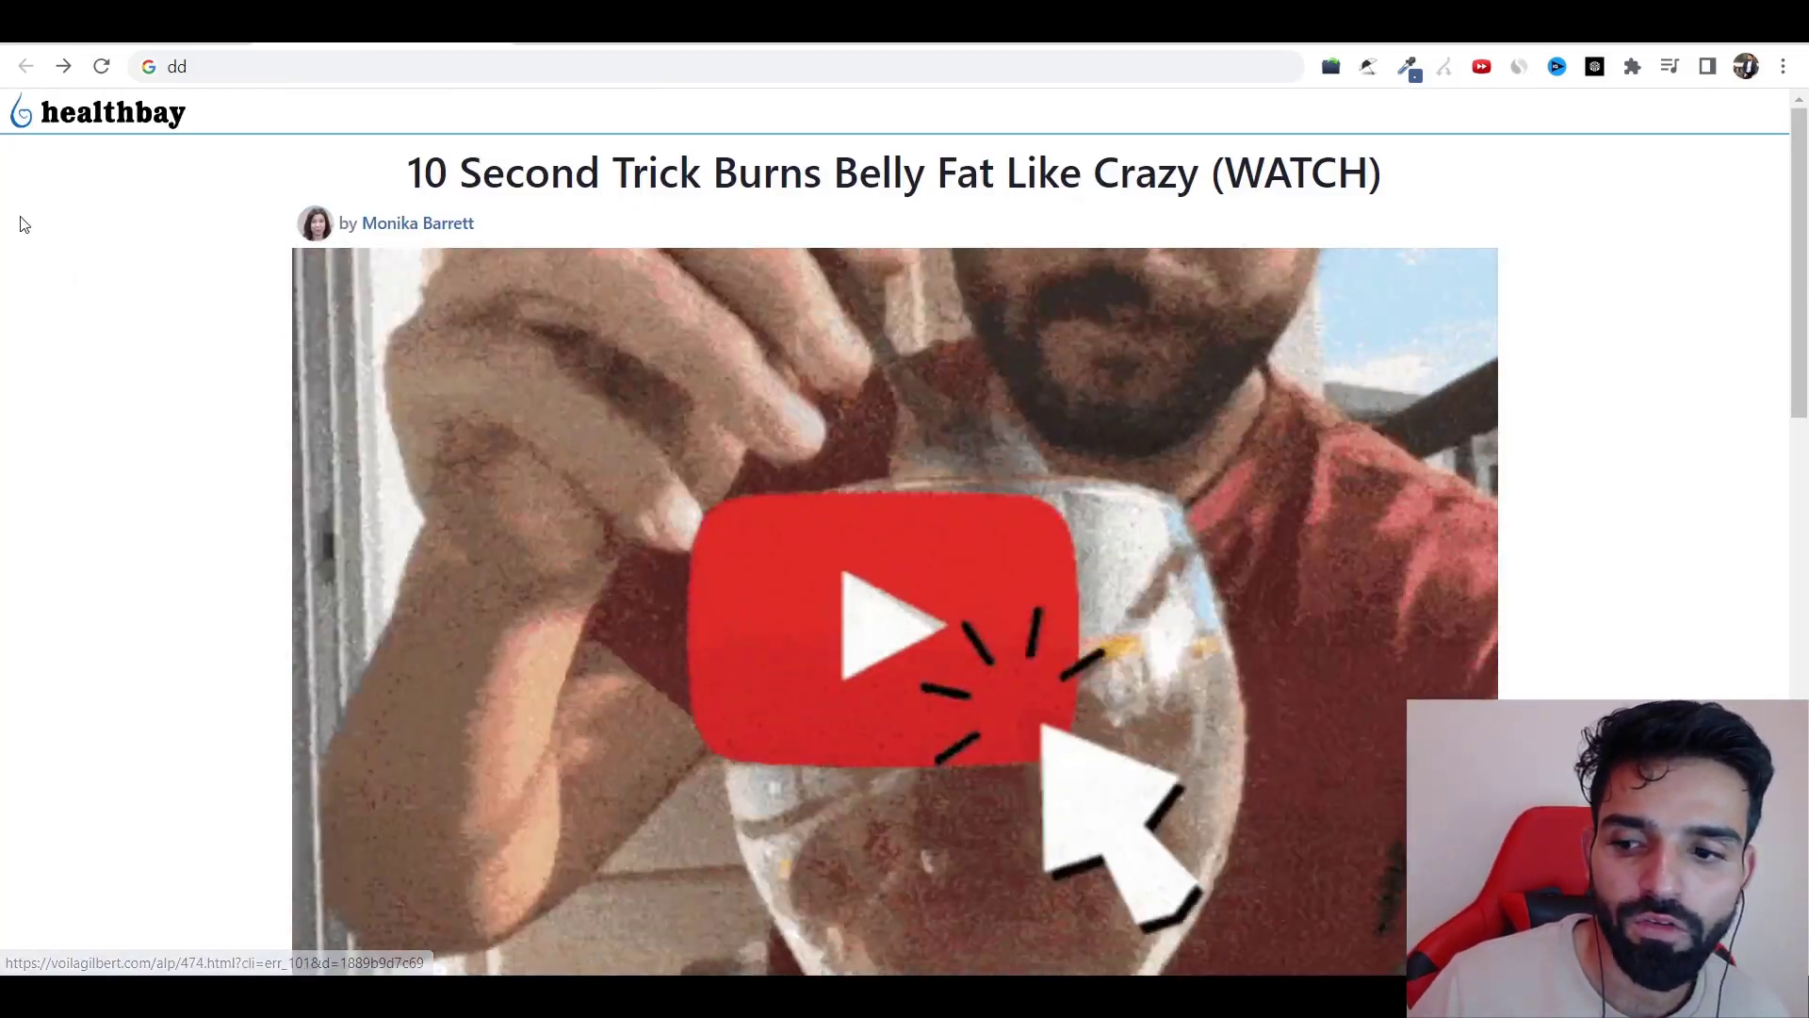
pyautogui.scroll(-8, 142, 335)
pyautogui.scroll(8, 142, 320)
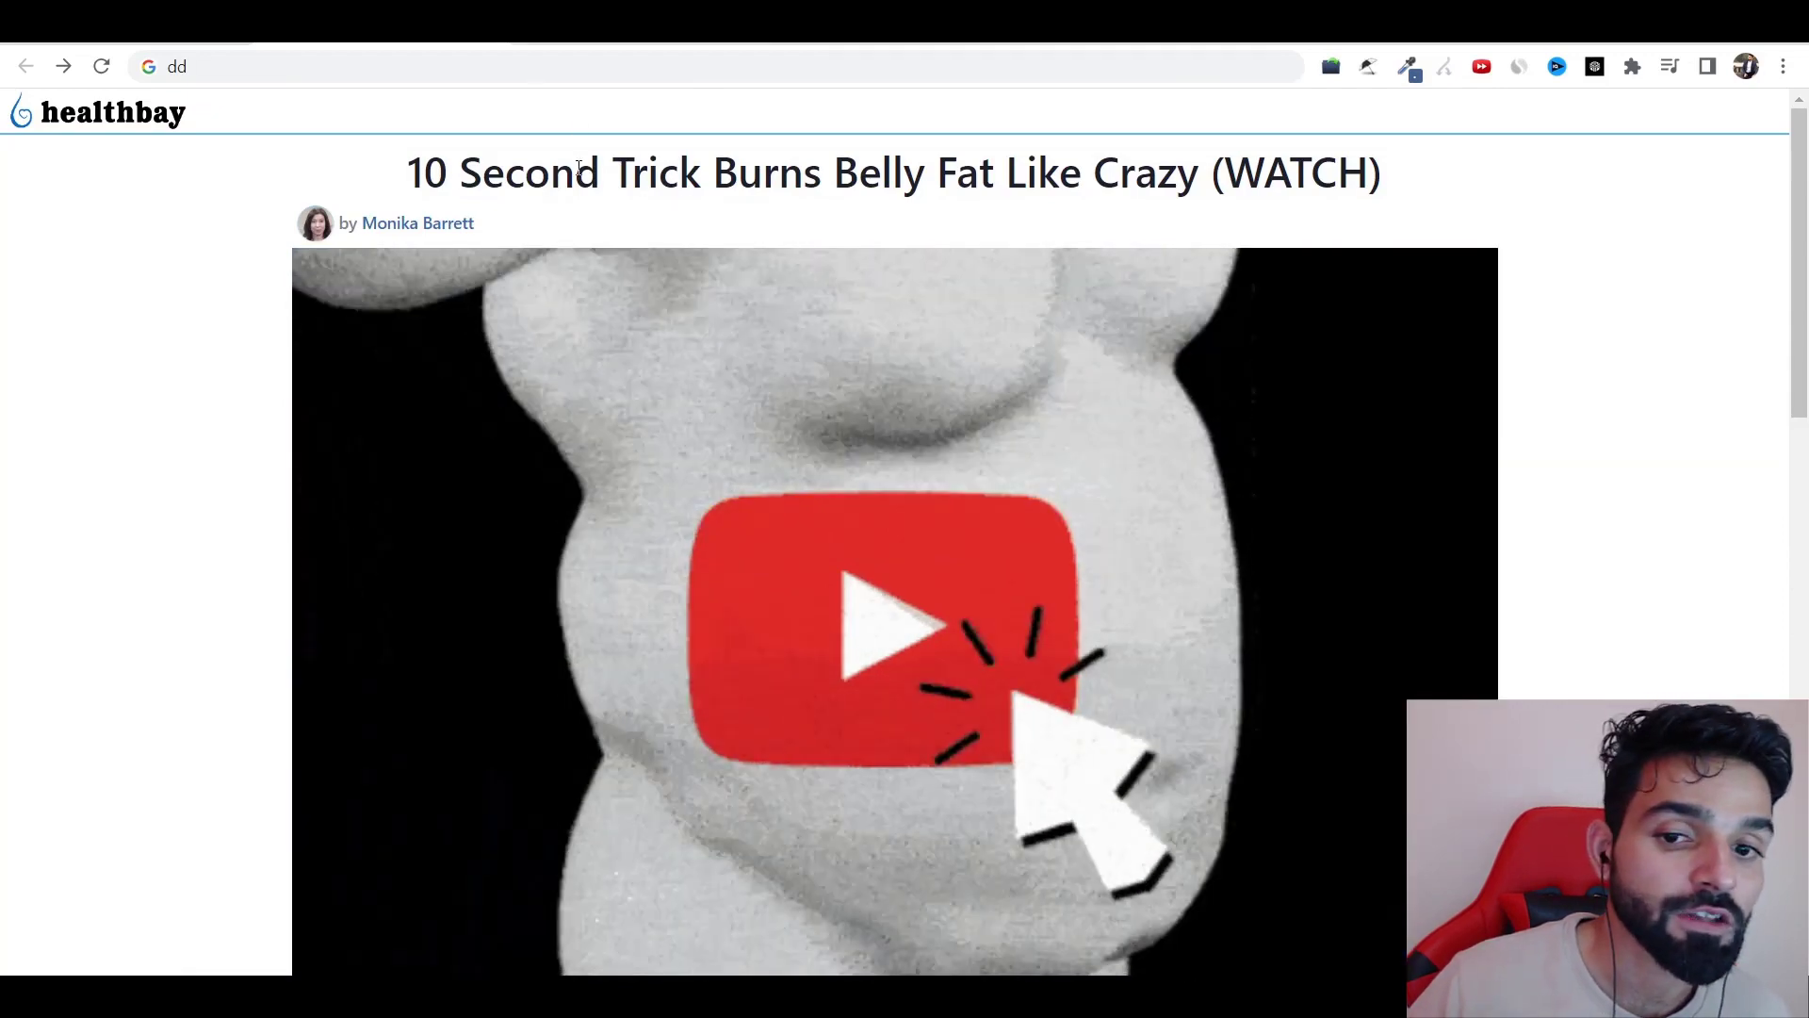
pyautogui.scroll(-8, 907, 693)
pyautogui.scroll(8, 908, 693)
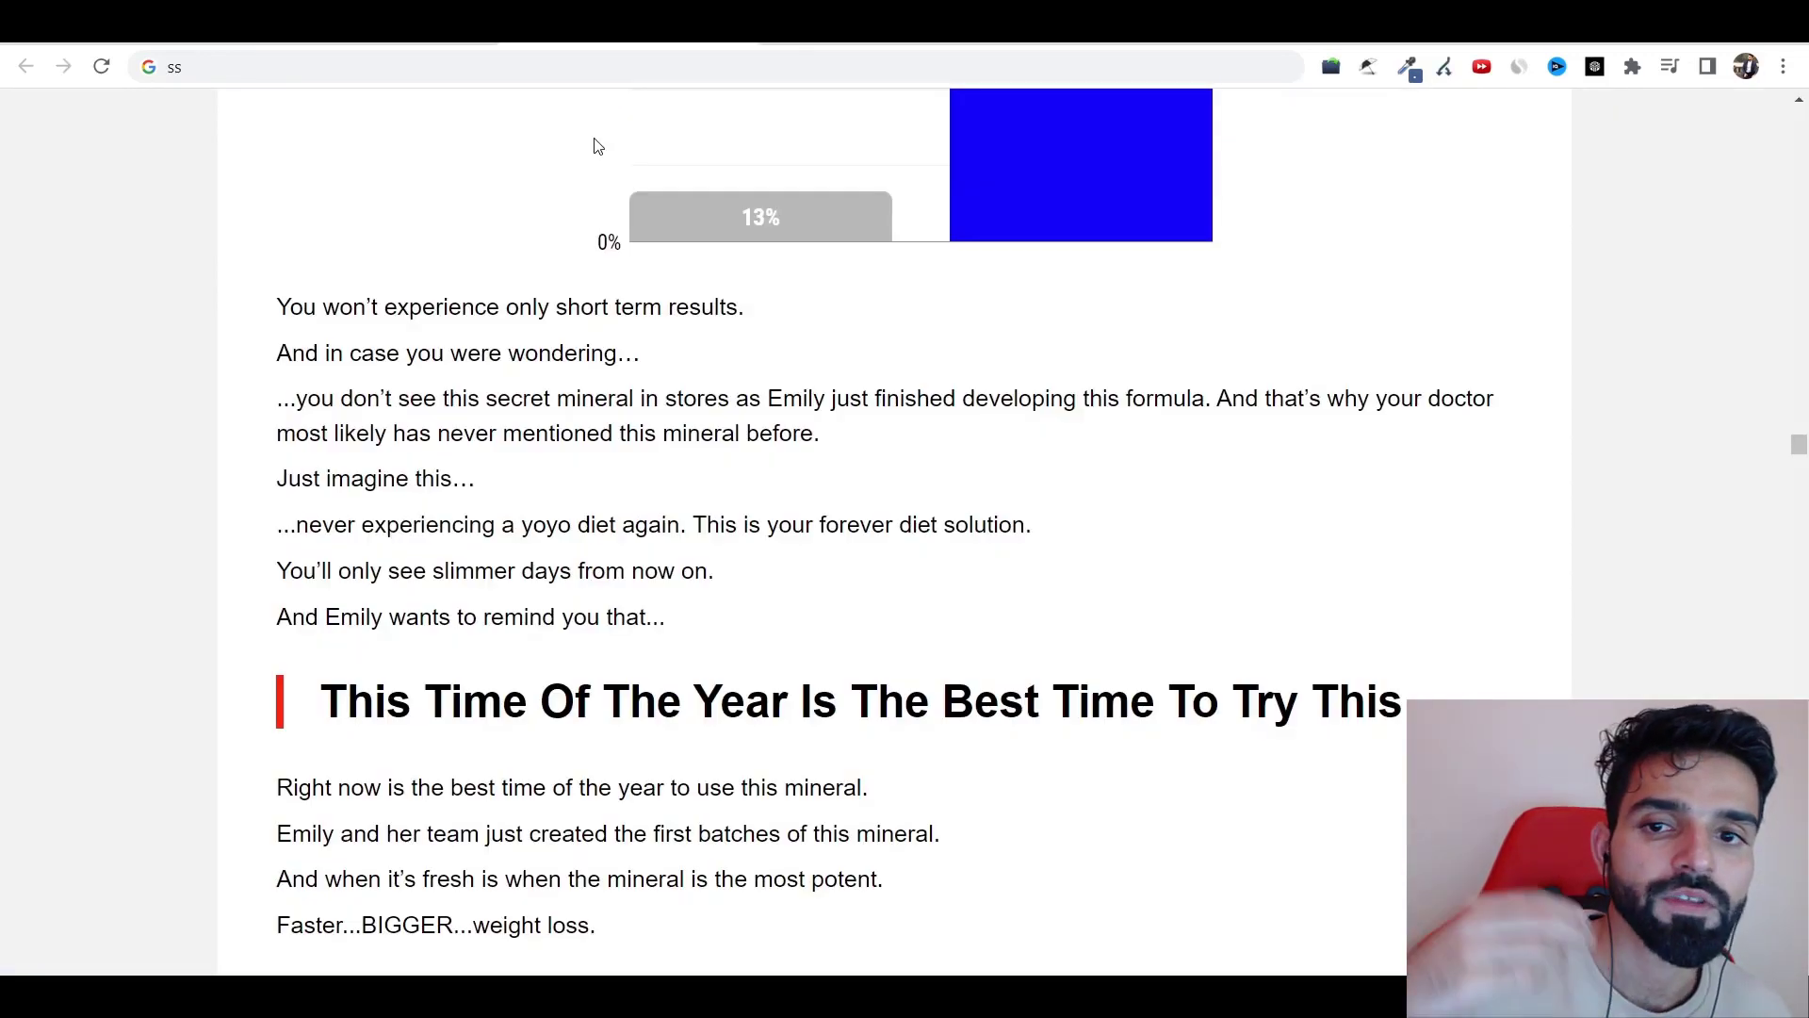
# - Examine The Right Wing Health advertorial, including its headline and before-and-after weight loss stories
pyautogui.scroll(15, 338, 483)
pyautogui.scroll(20, 338, 484)
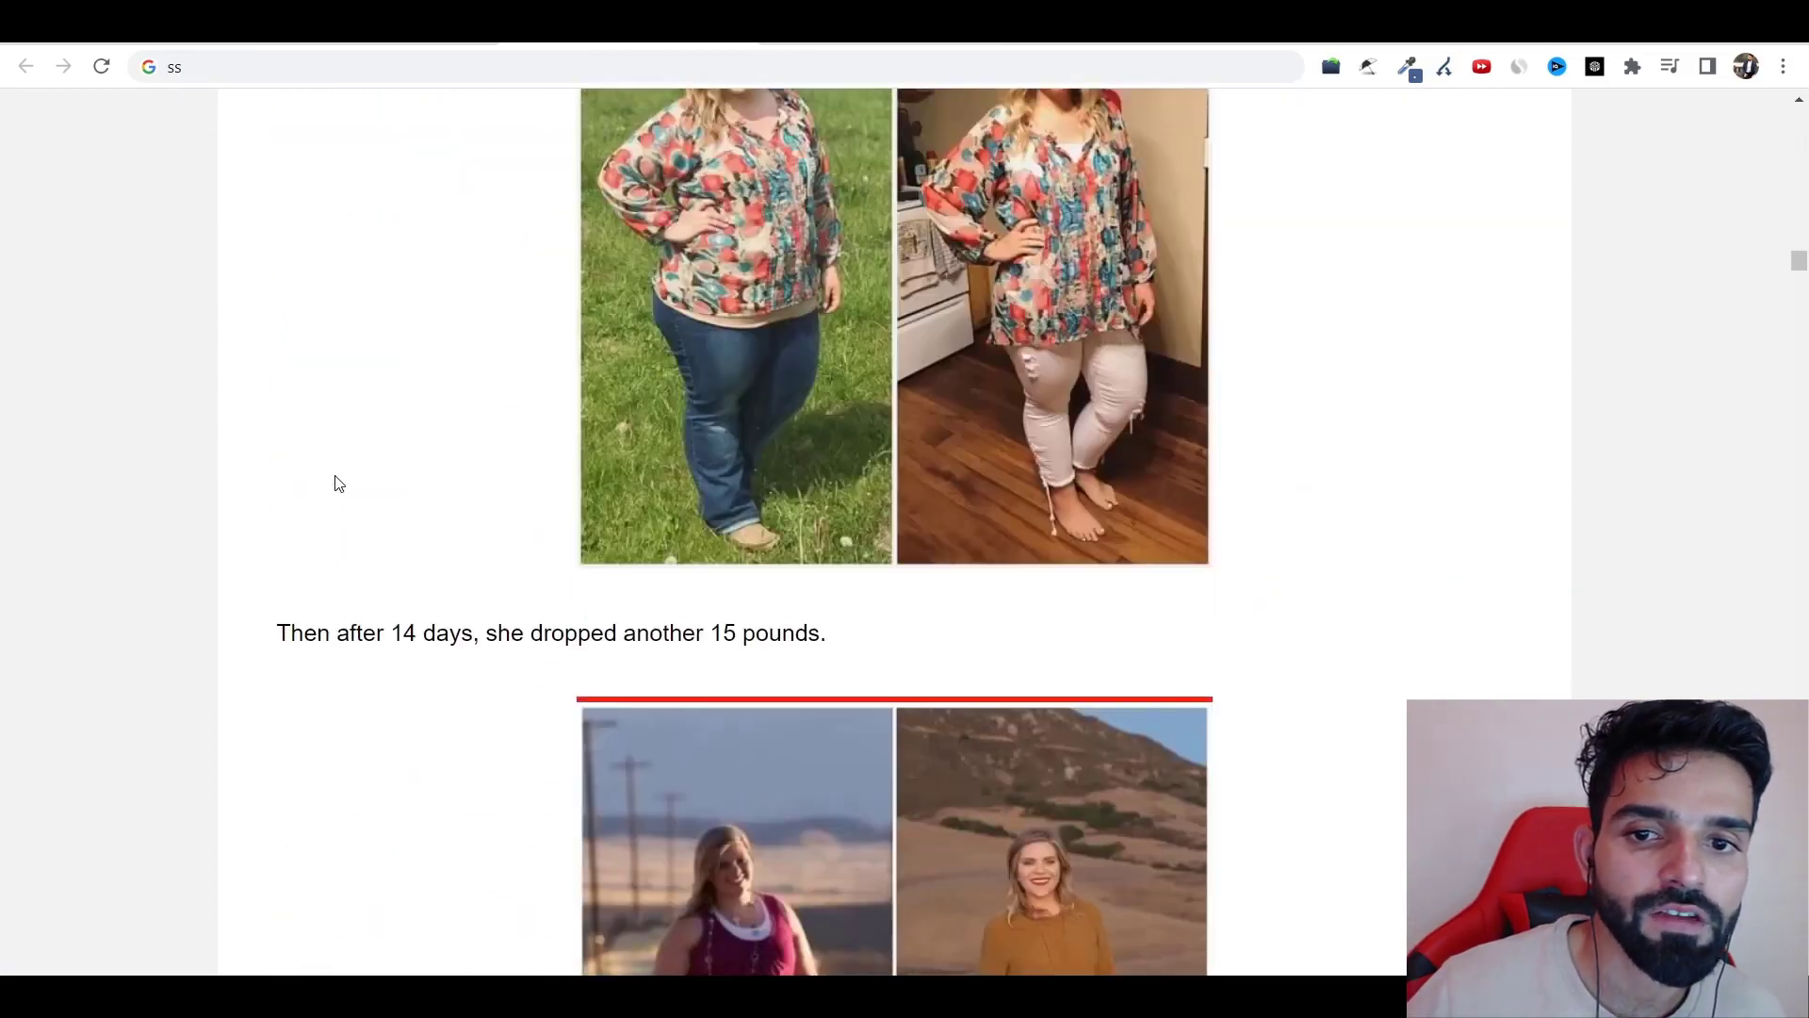
pyautogui.scroll(10, 338, 483)
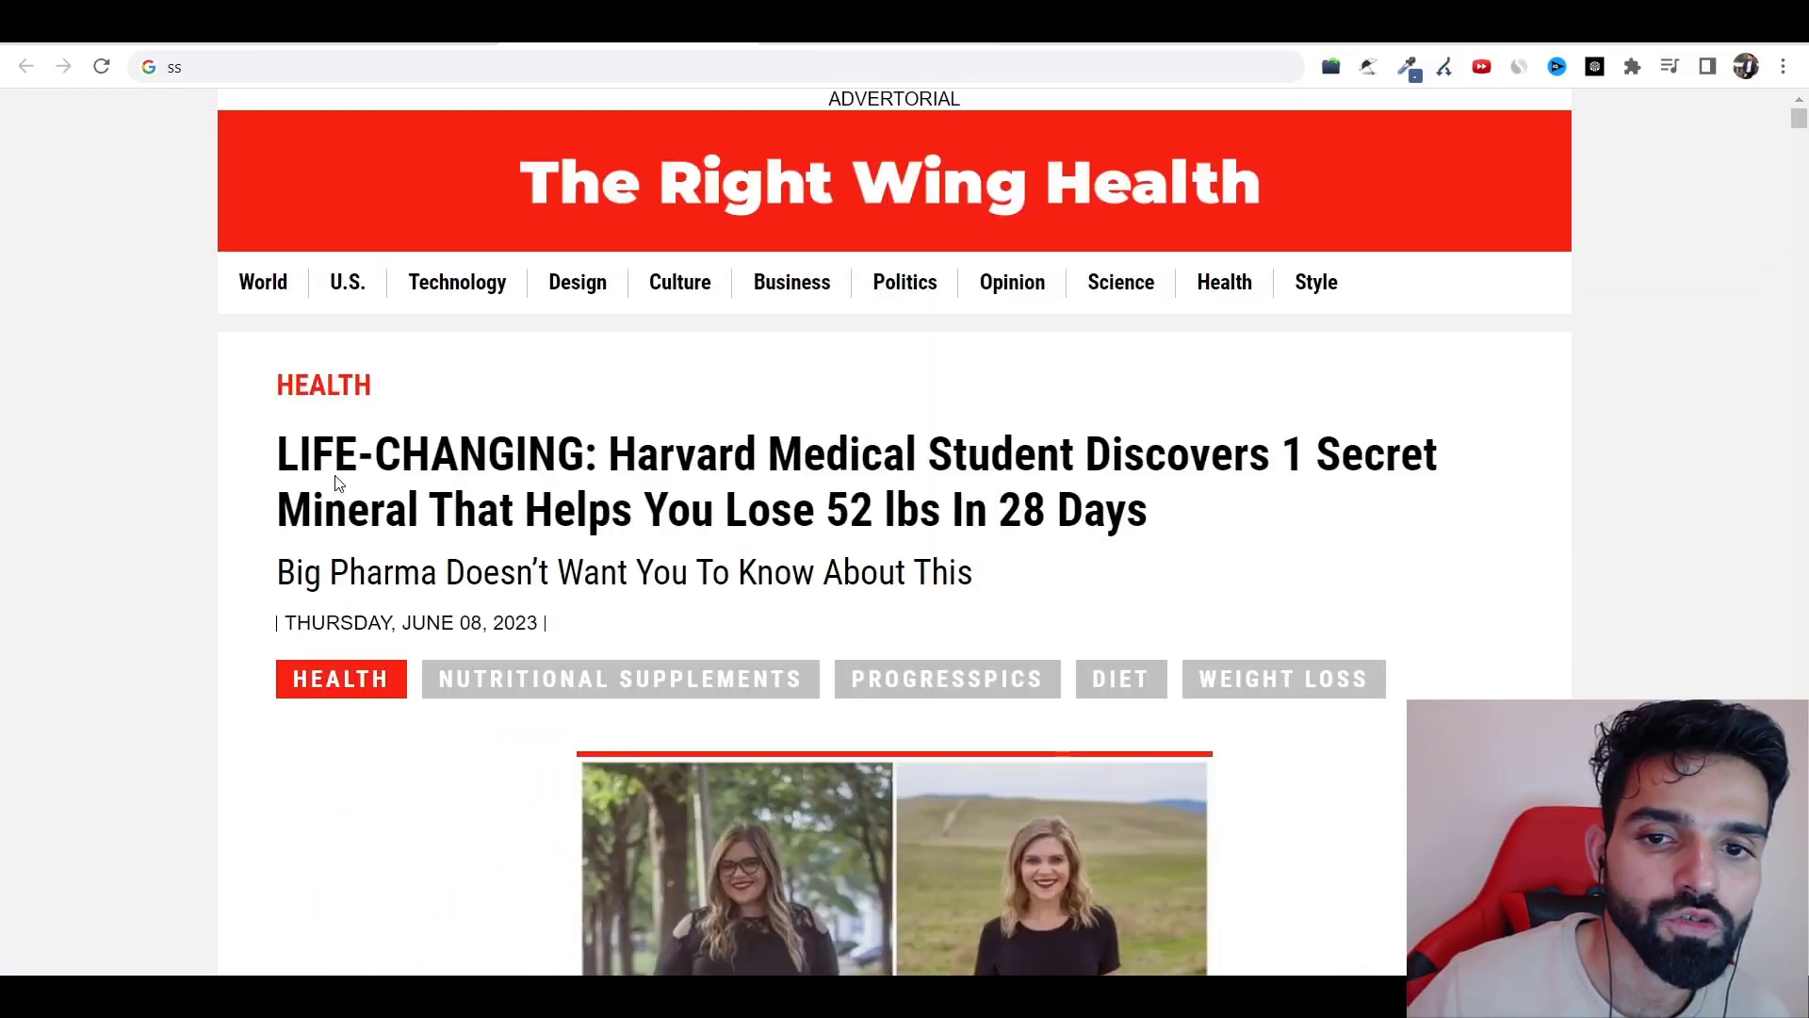
pyautogui.scroll(-5, 456, 585)
pyautogui.scroll(-8, 619, 603)
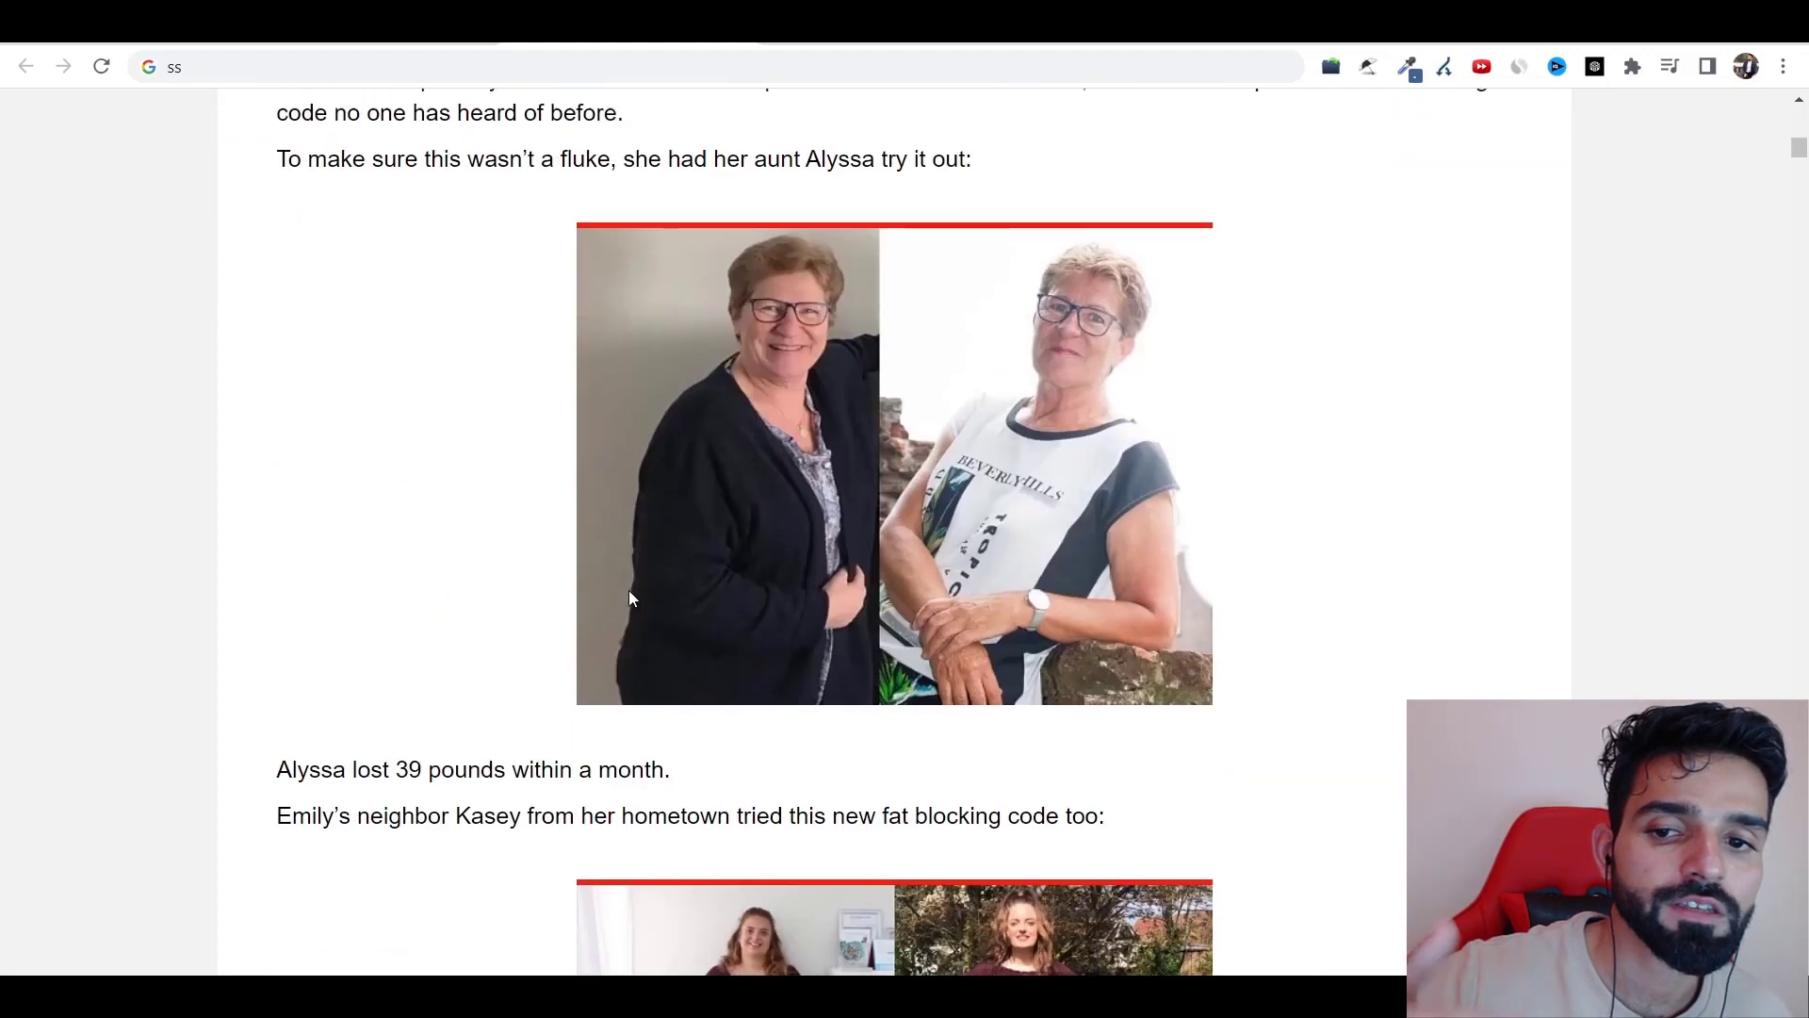
pyautogui.scroll(-7, 686, 590)
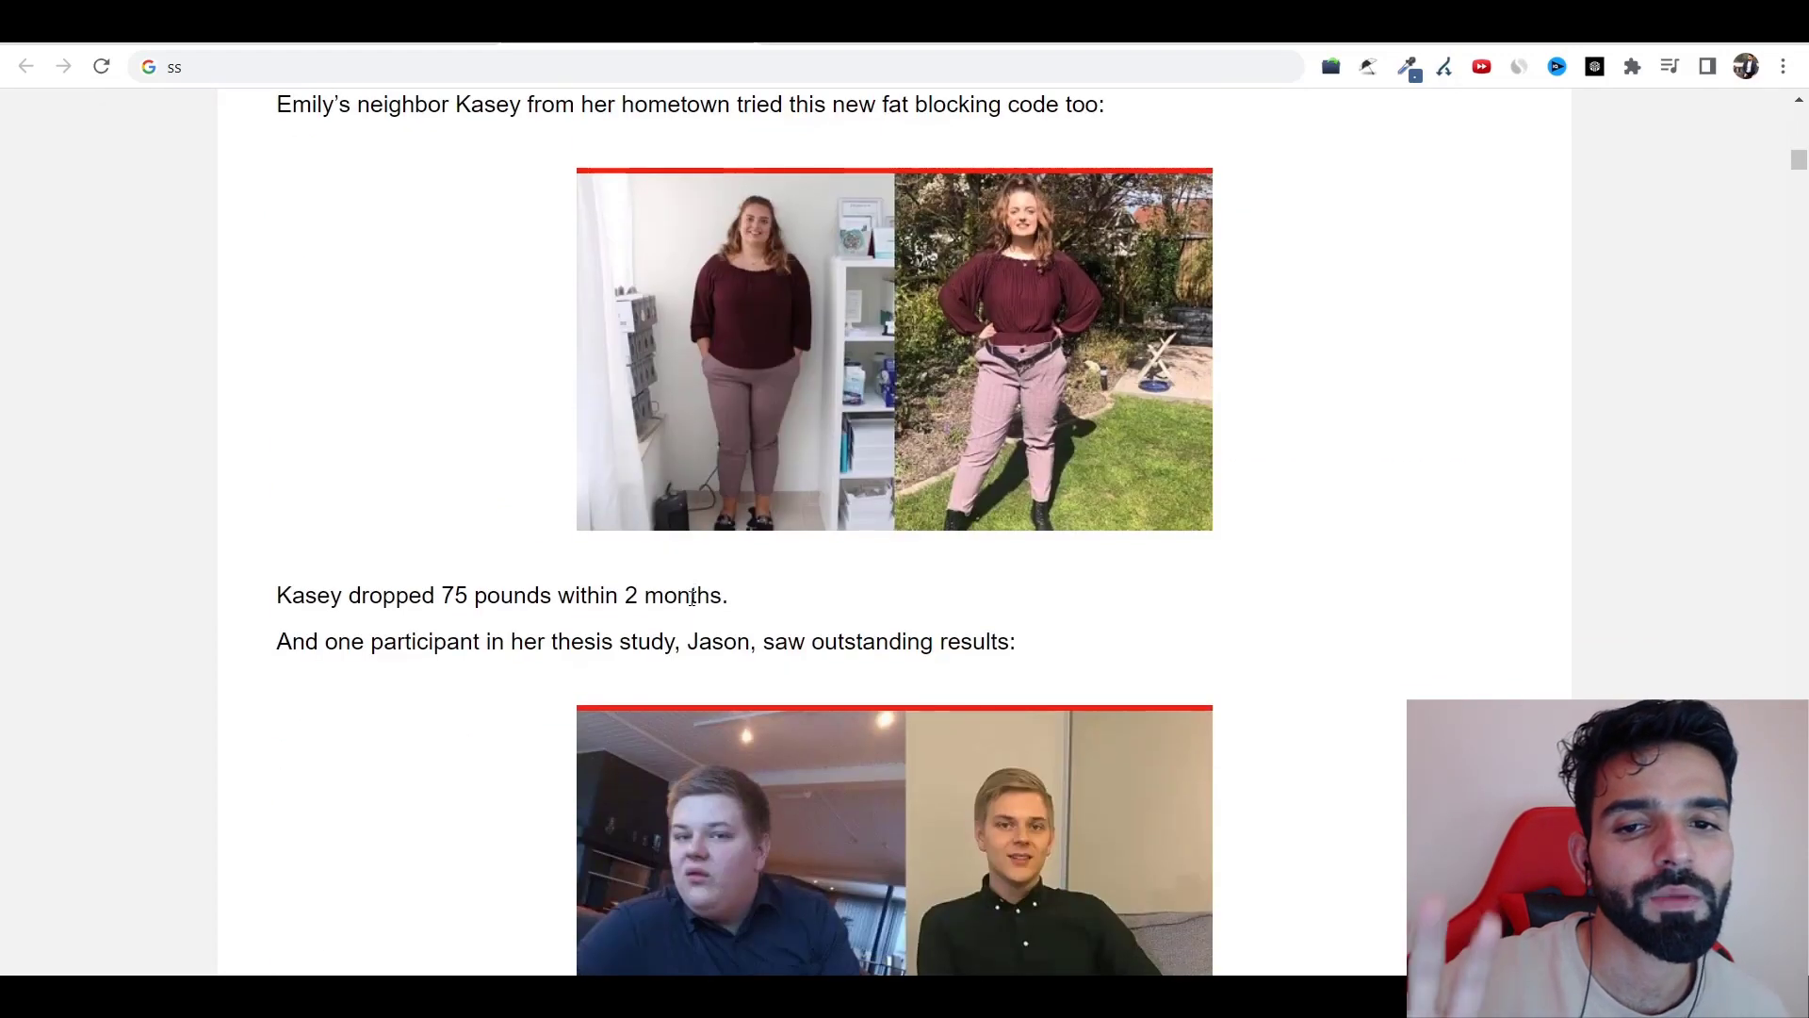
# - Examine the rest of The Right Wing Health advertorial, from the customer stories to the section on getting the K3 Spark Mineral
pyautogui.scroll(-20, 650, 565)
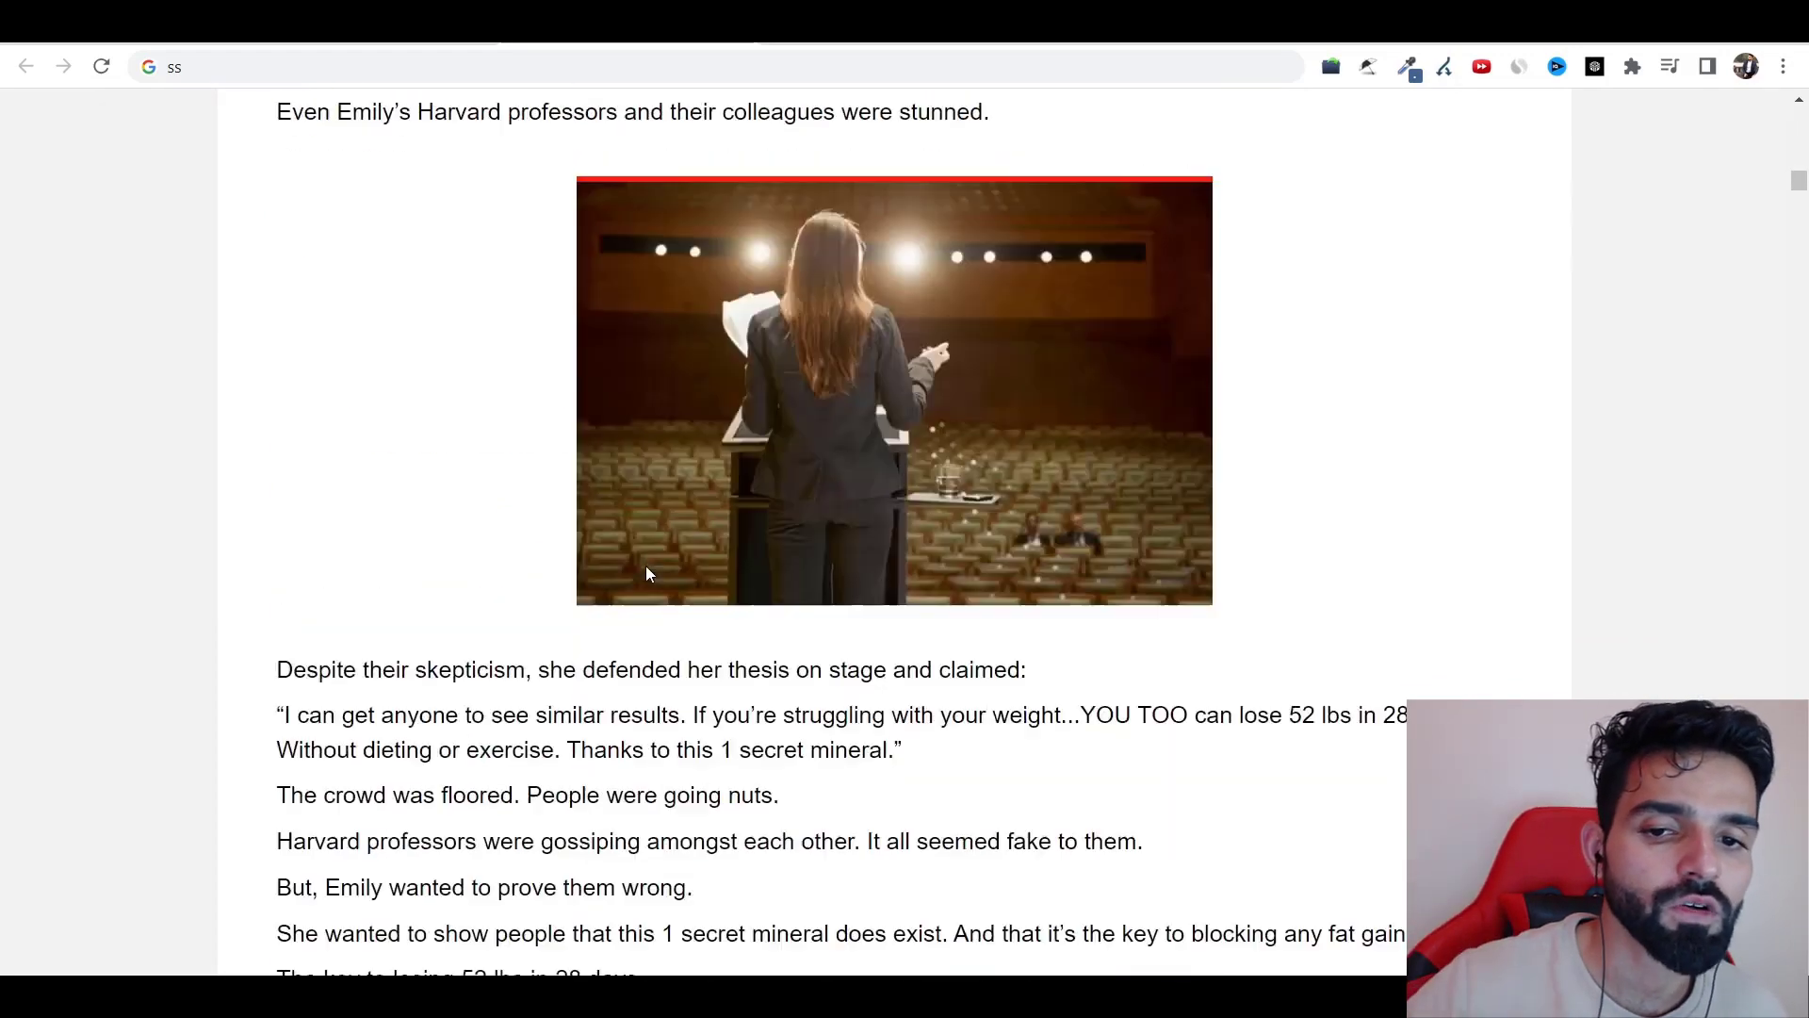
pyautogui.scroll(-20, 645, 589)
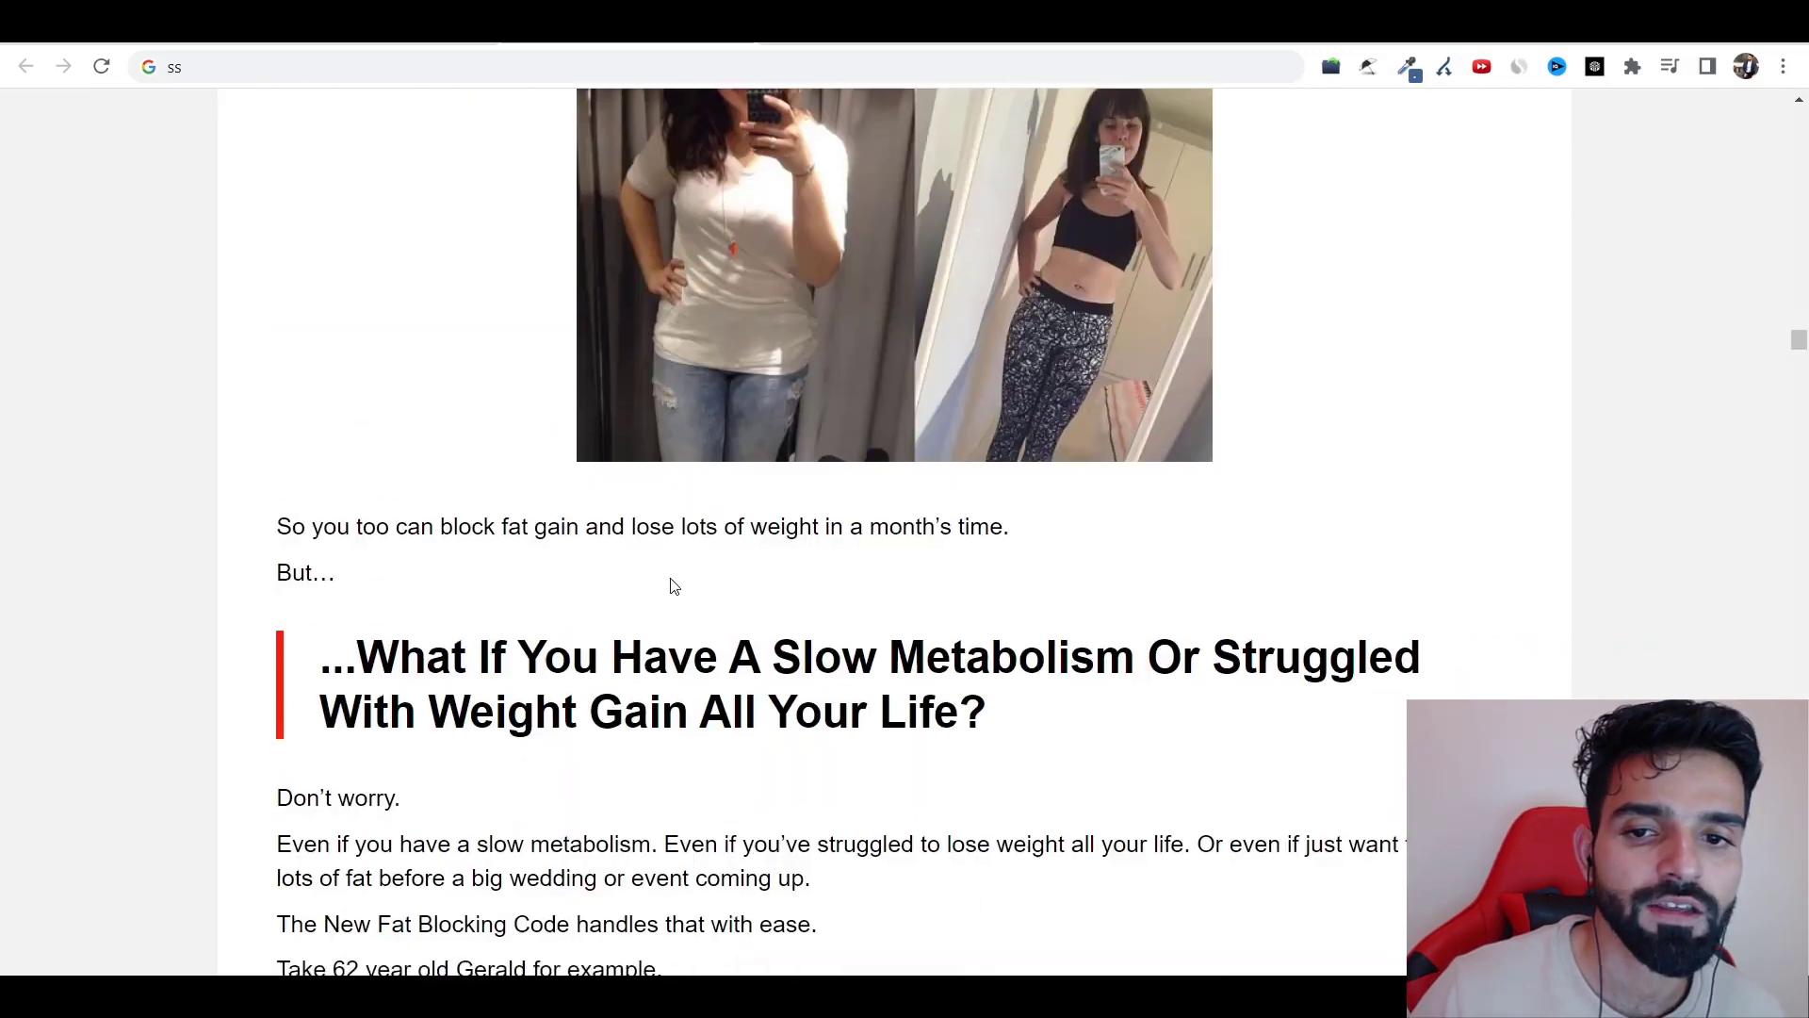
pyautogui.scroll(-20, 731, 571)
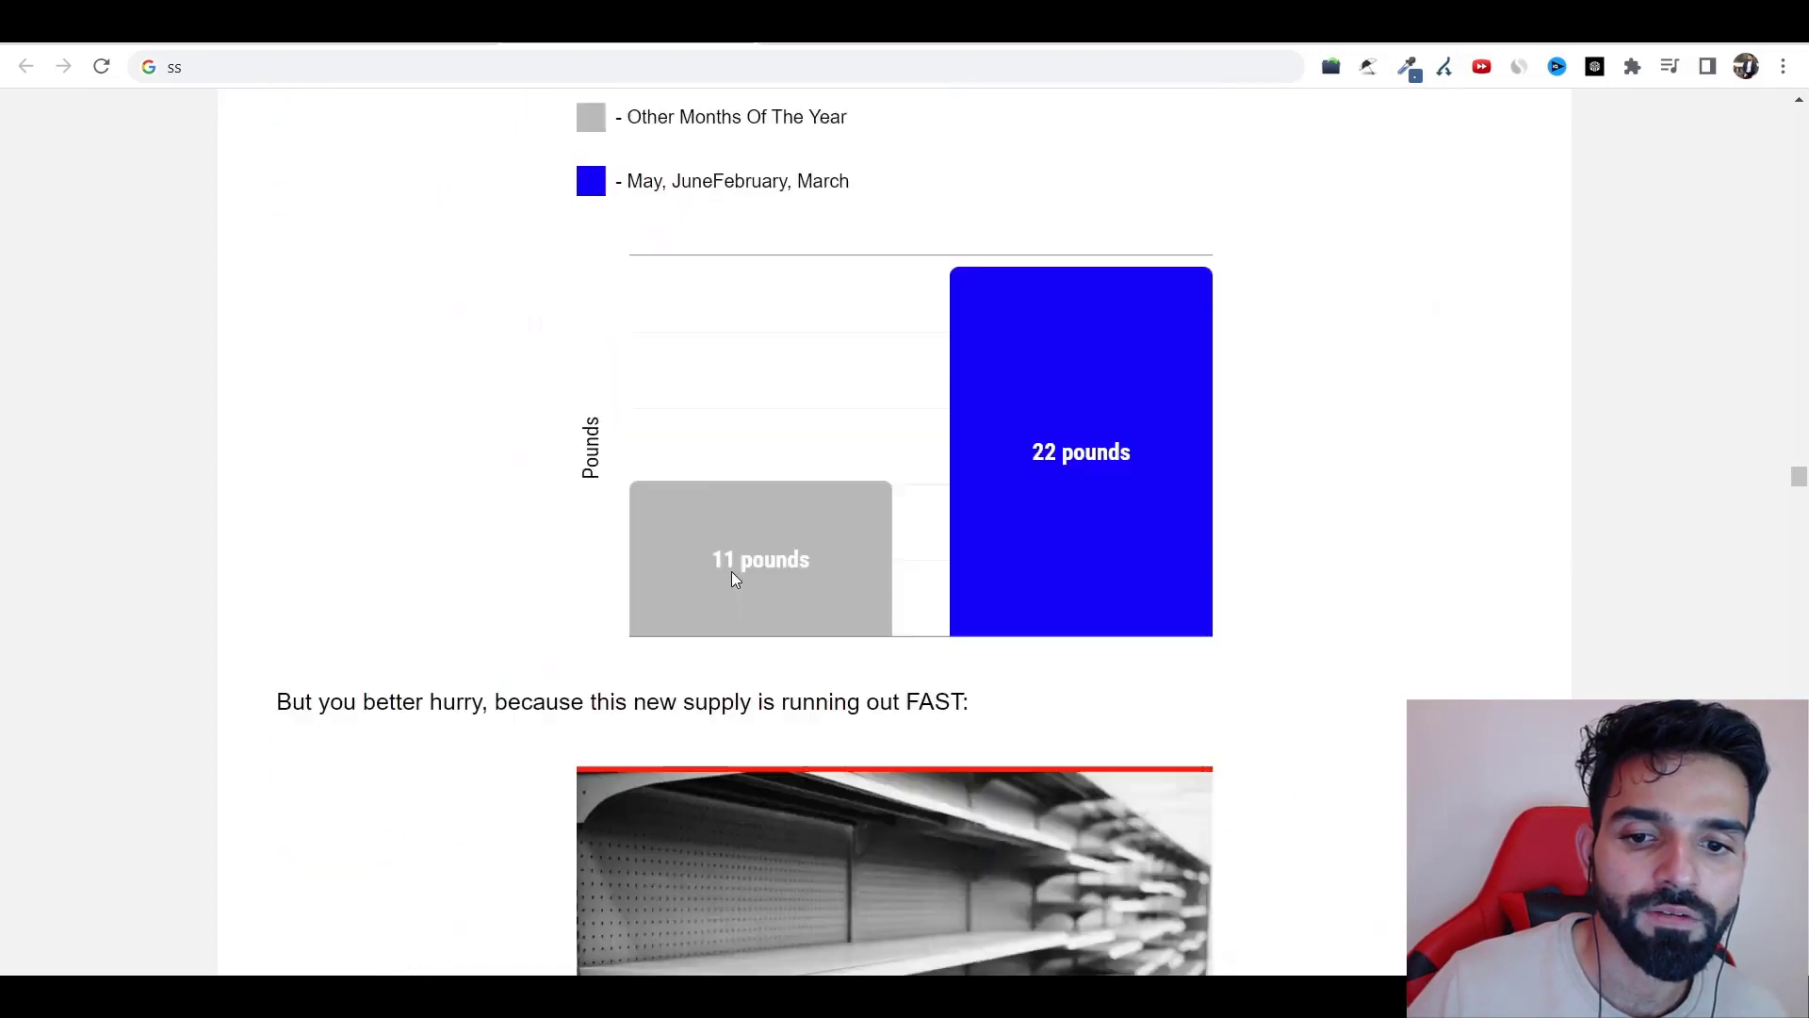
pyautogui.scroll(-20, 718, 576)
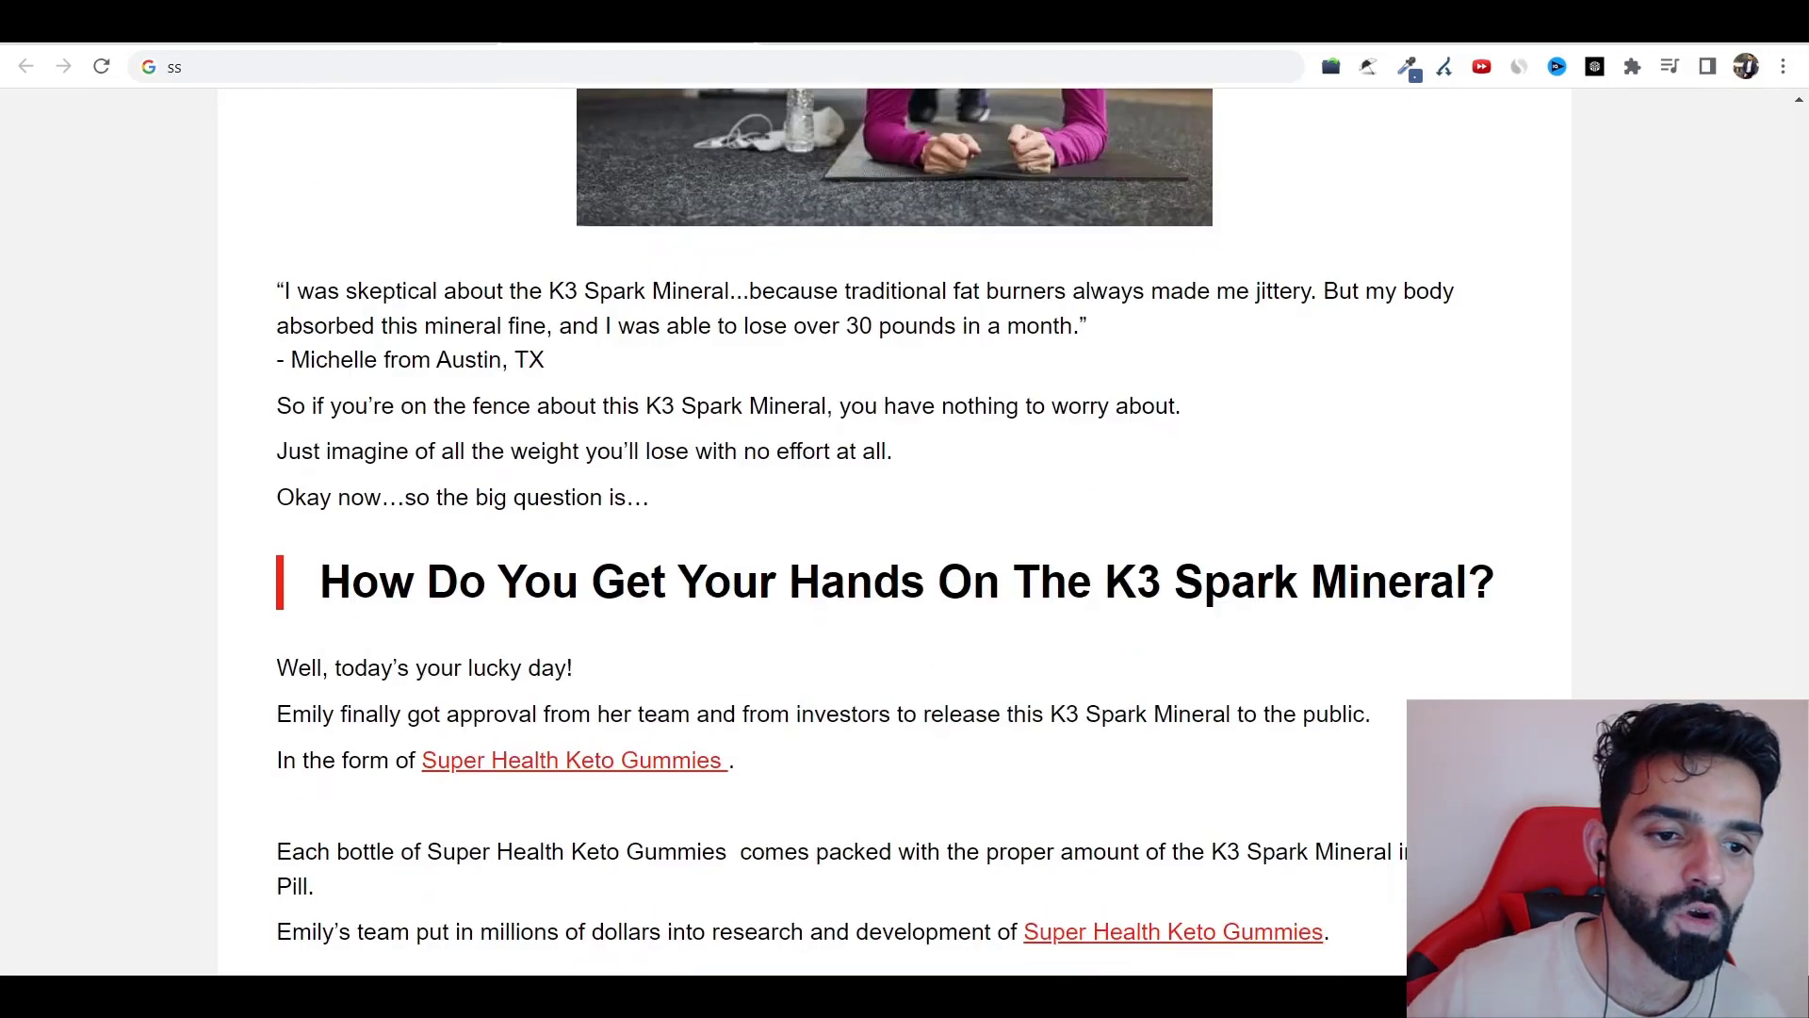
pyautogui.scroll(-10, 895, 528)
pyautogui.scroll(20, 894, 527)
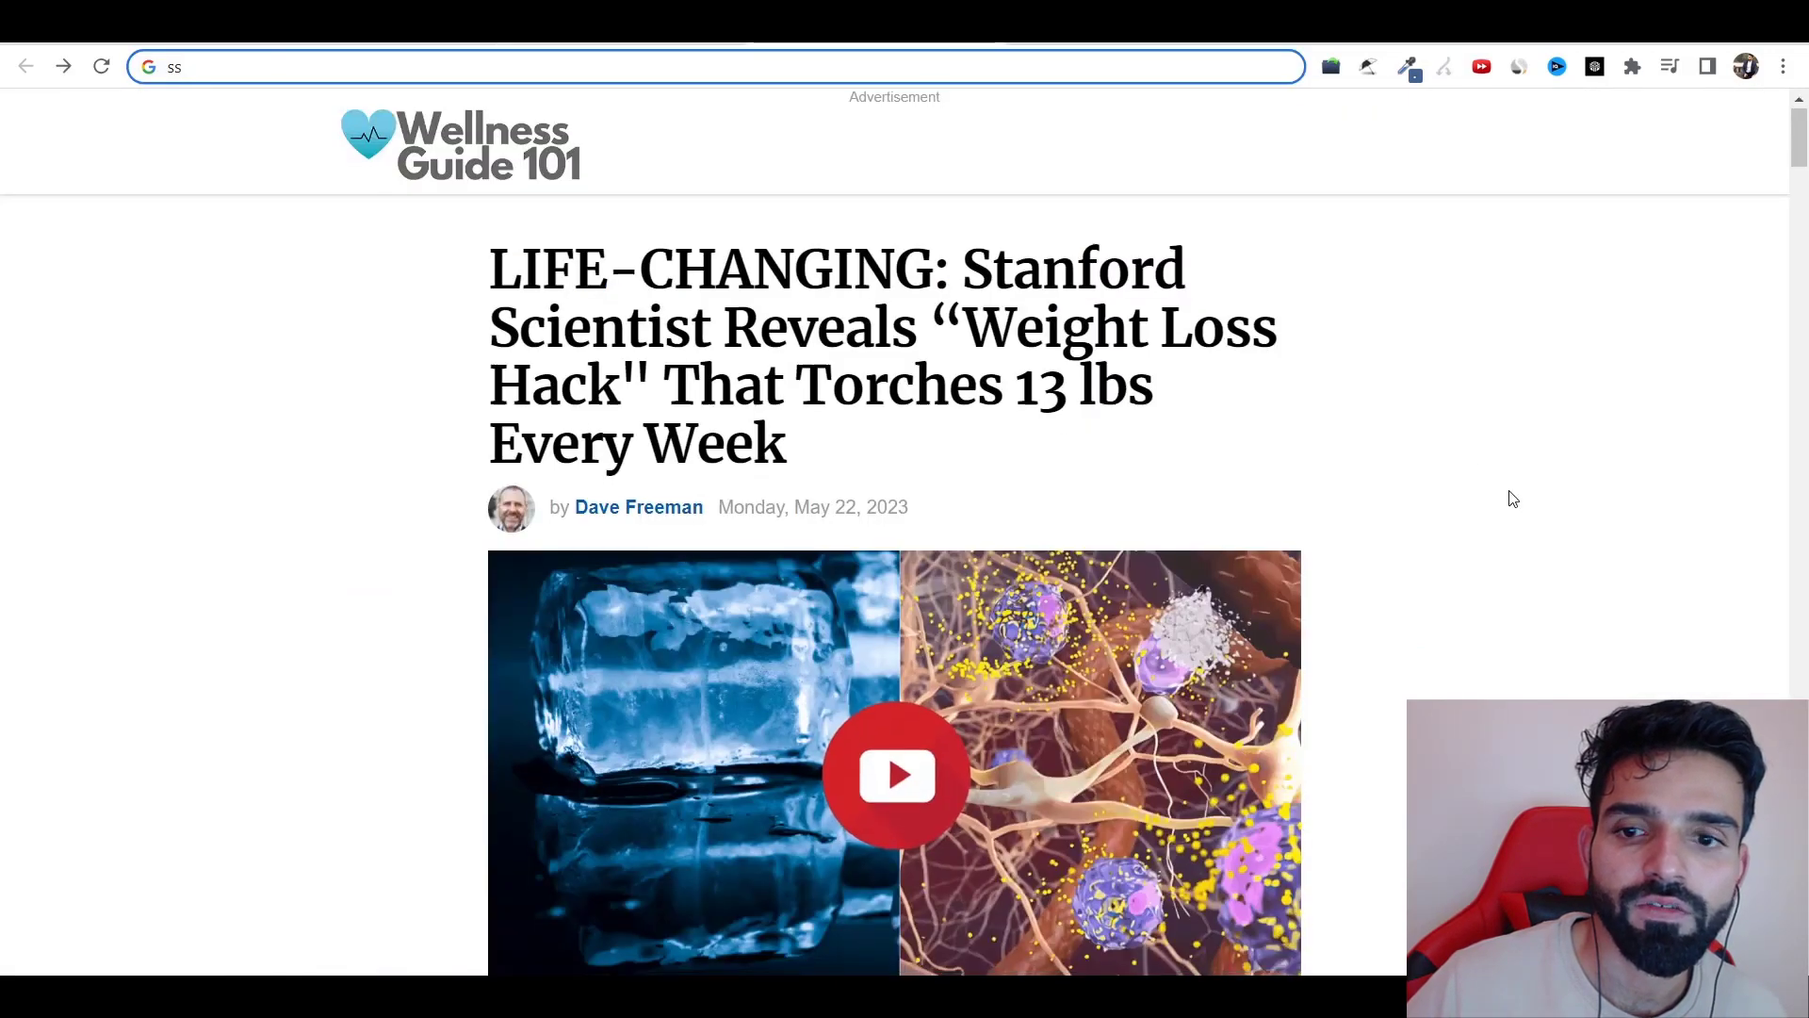
# - Examine the Wellness Guide 101 advertorial, including its before-and-after testimonials, video call to action, reader comments and footer disclaimer
pyautogui.scroll(-15, 1498, 509)
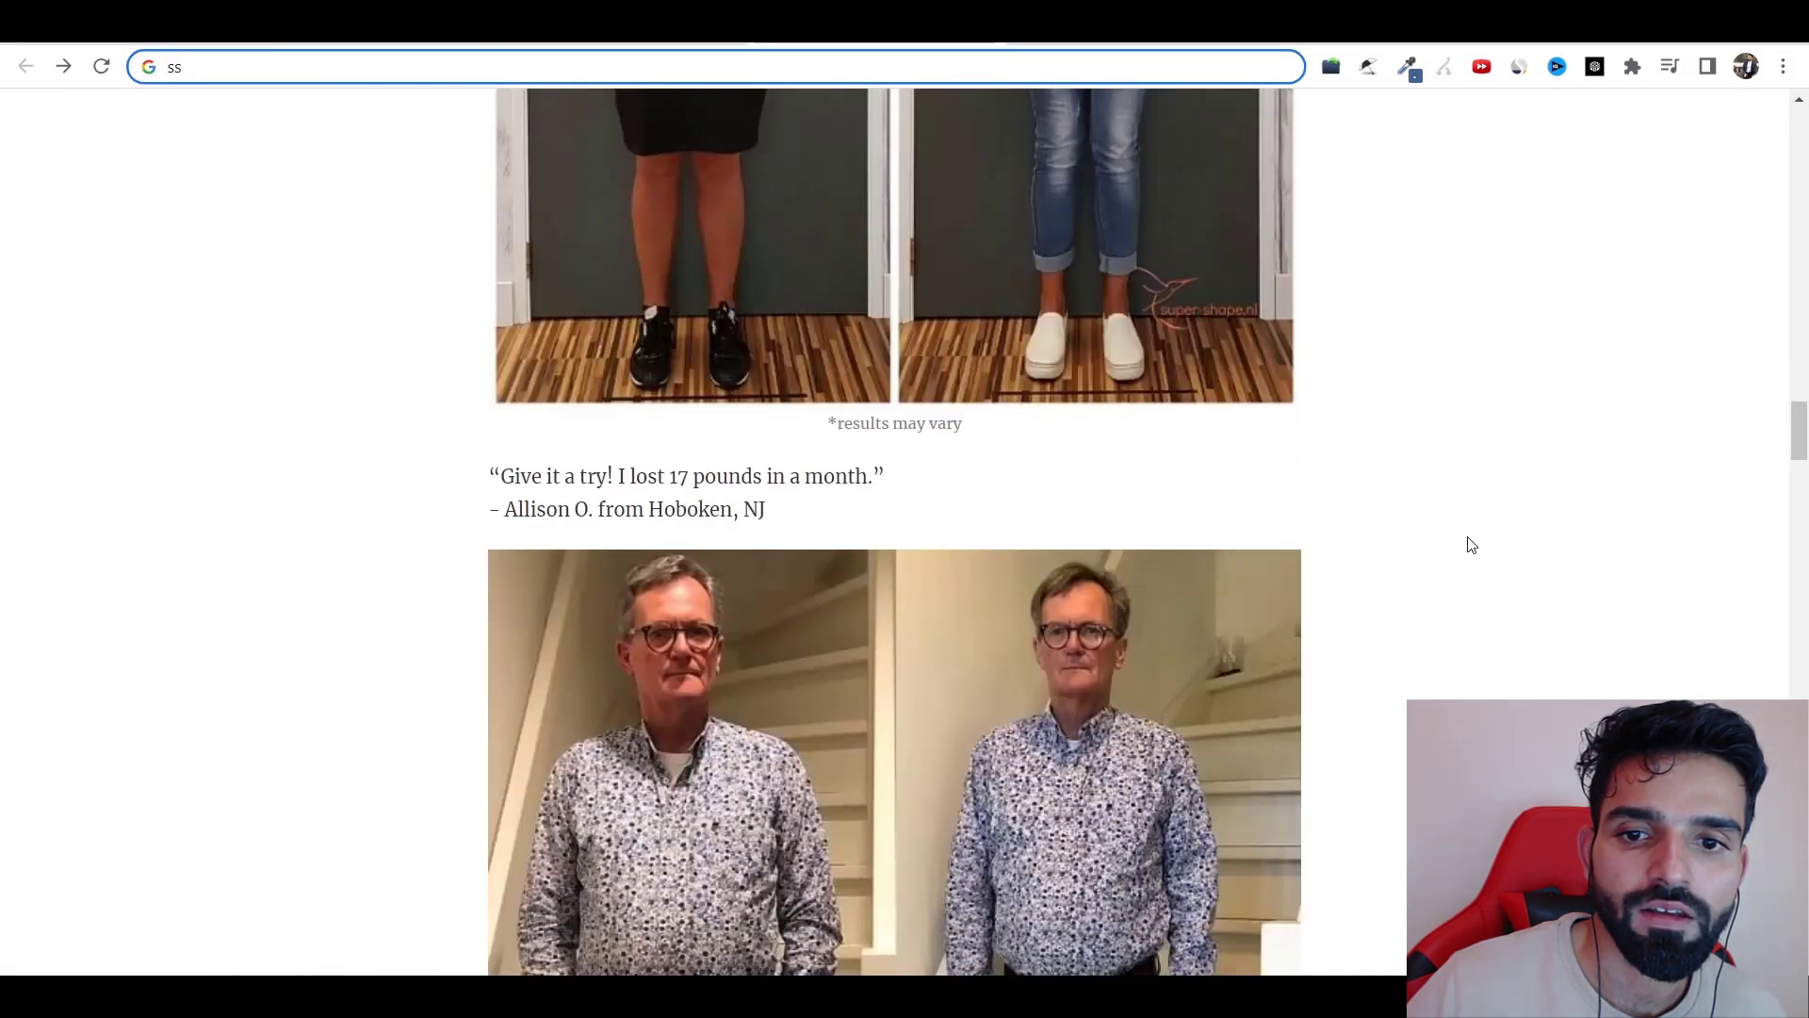
pyautogui.scroll(-20, 1472, 545)
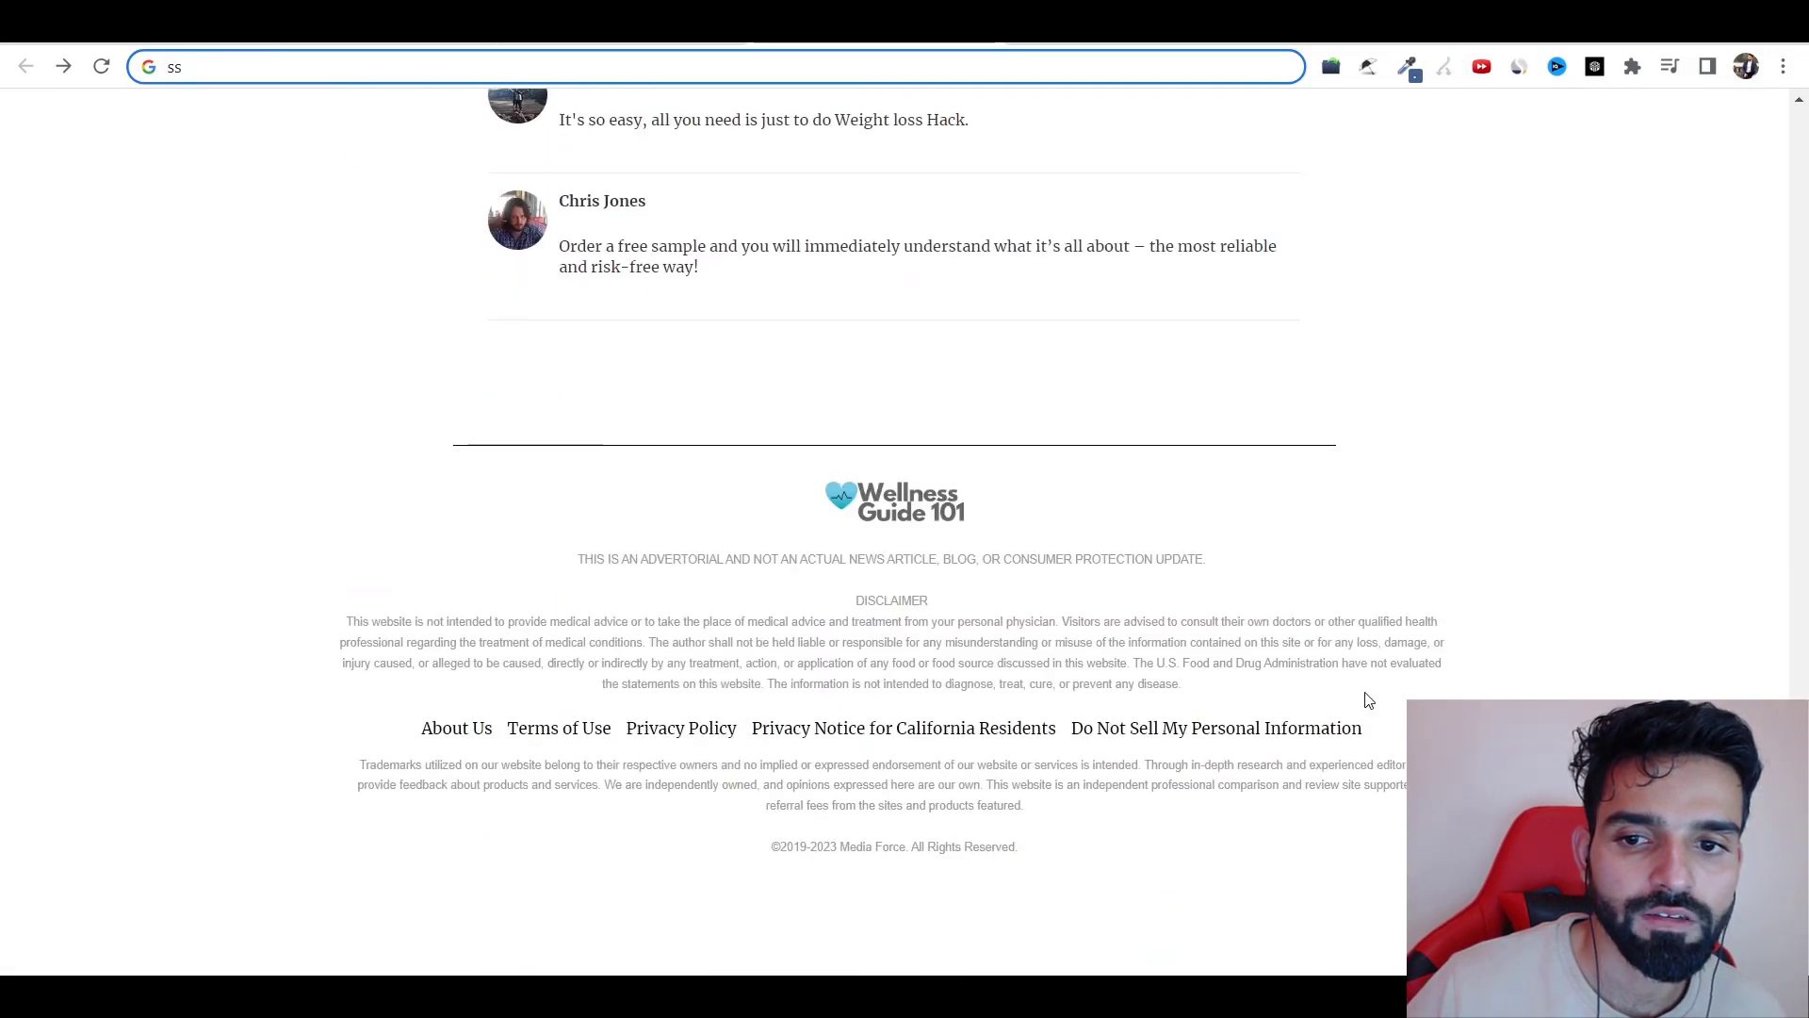
pyautogui.scroll(20, 1368, 699)
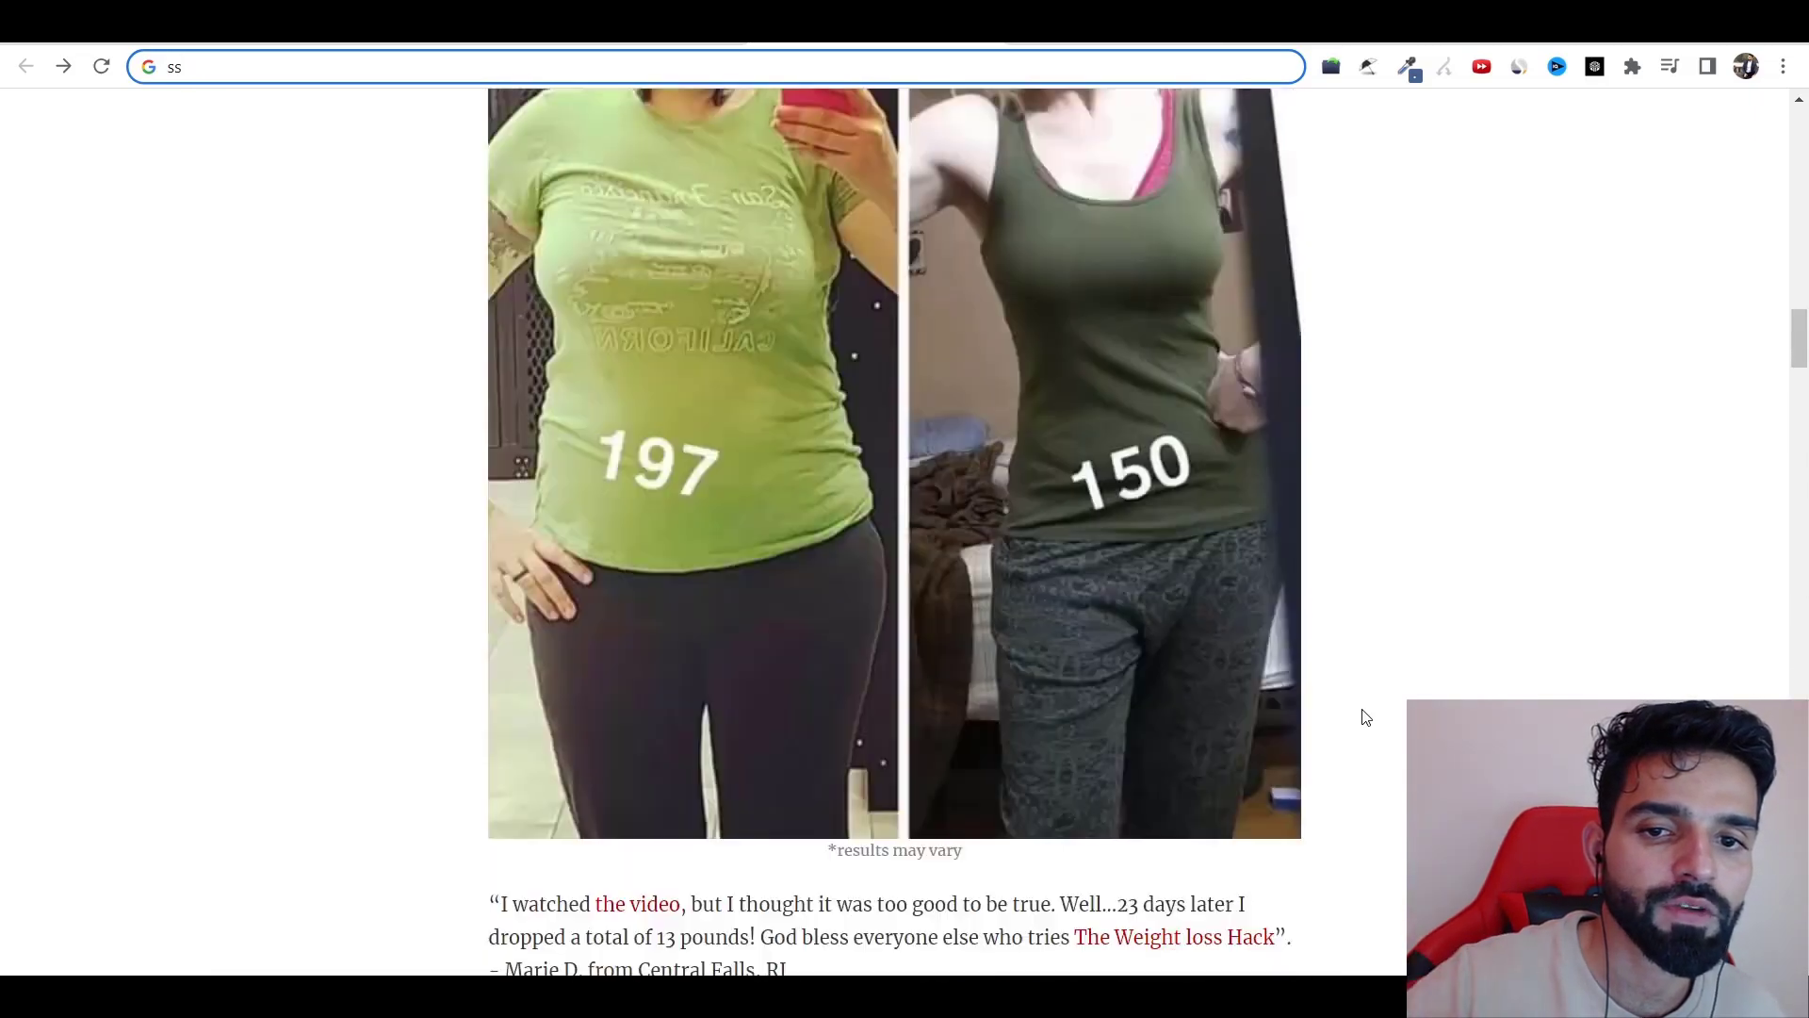
pyautogui.scroll(10, 1363, 716)
pyautogui.scroll(-12, 1319, 716)
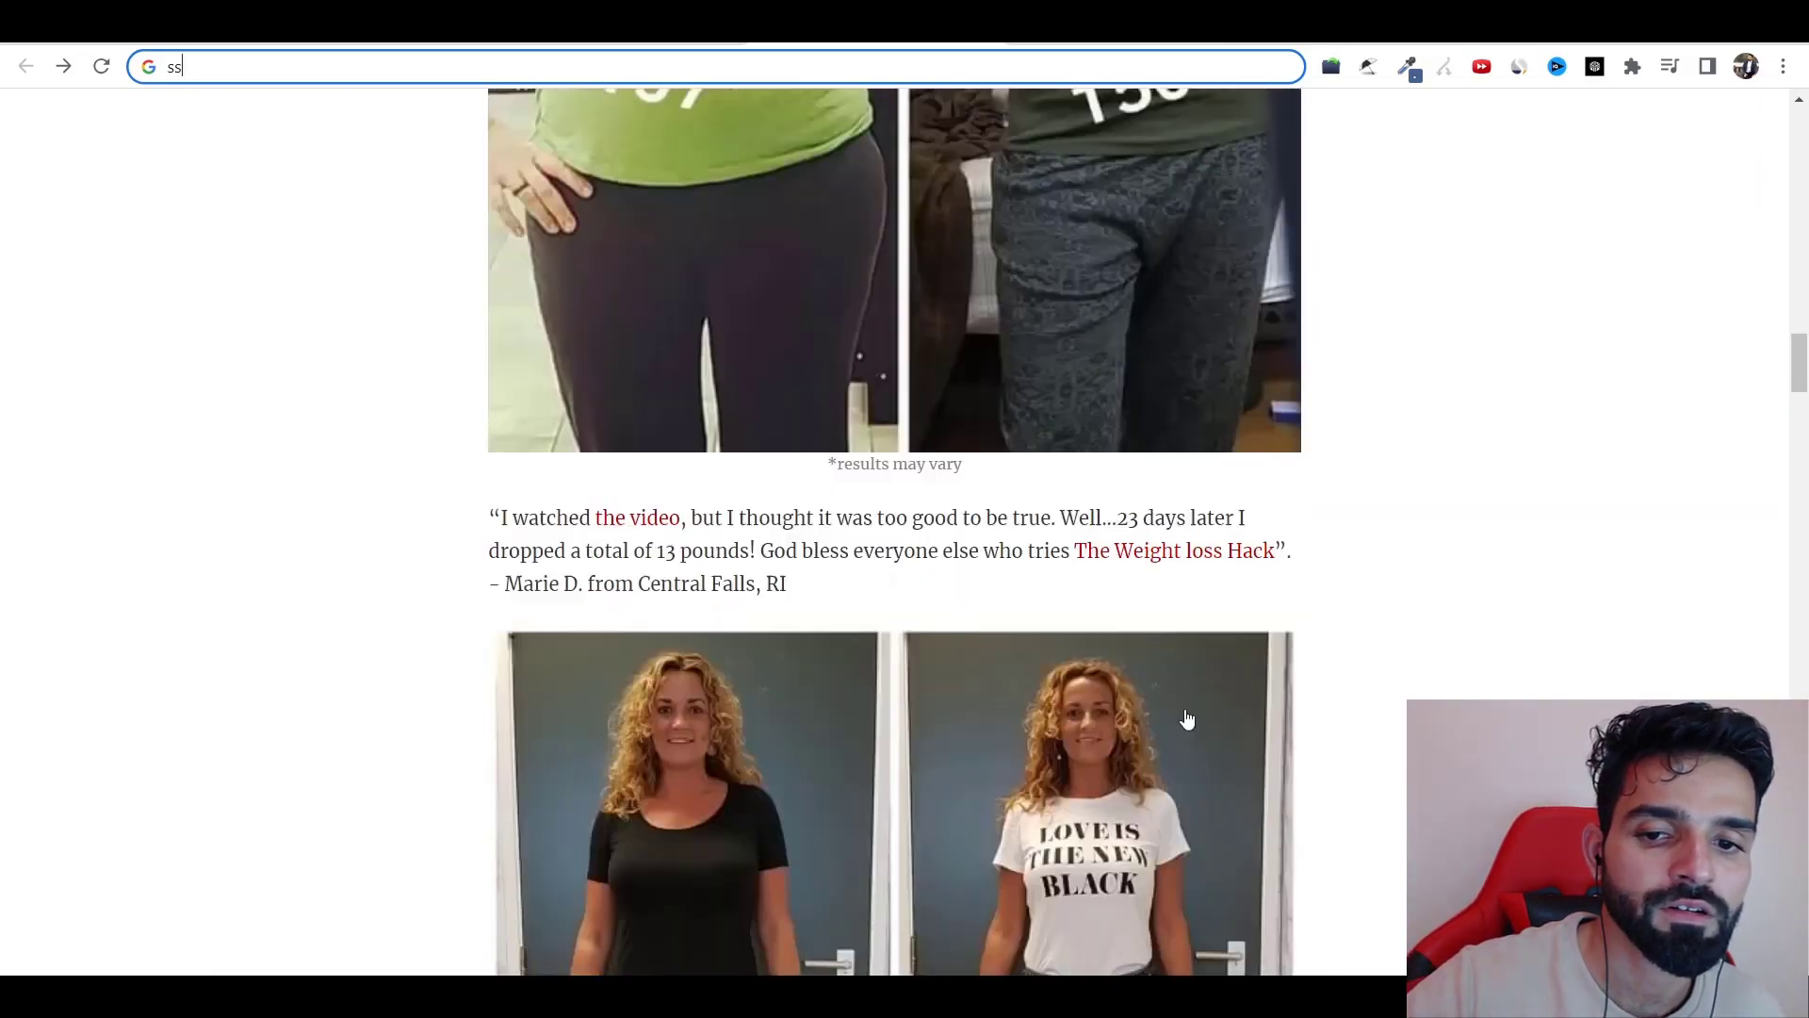
pyautogui.scroll(-15, 1187, 718)
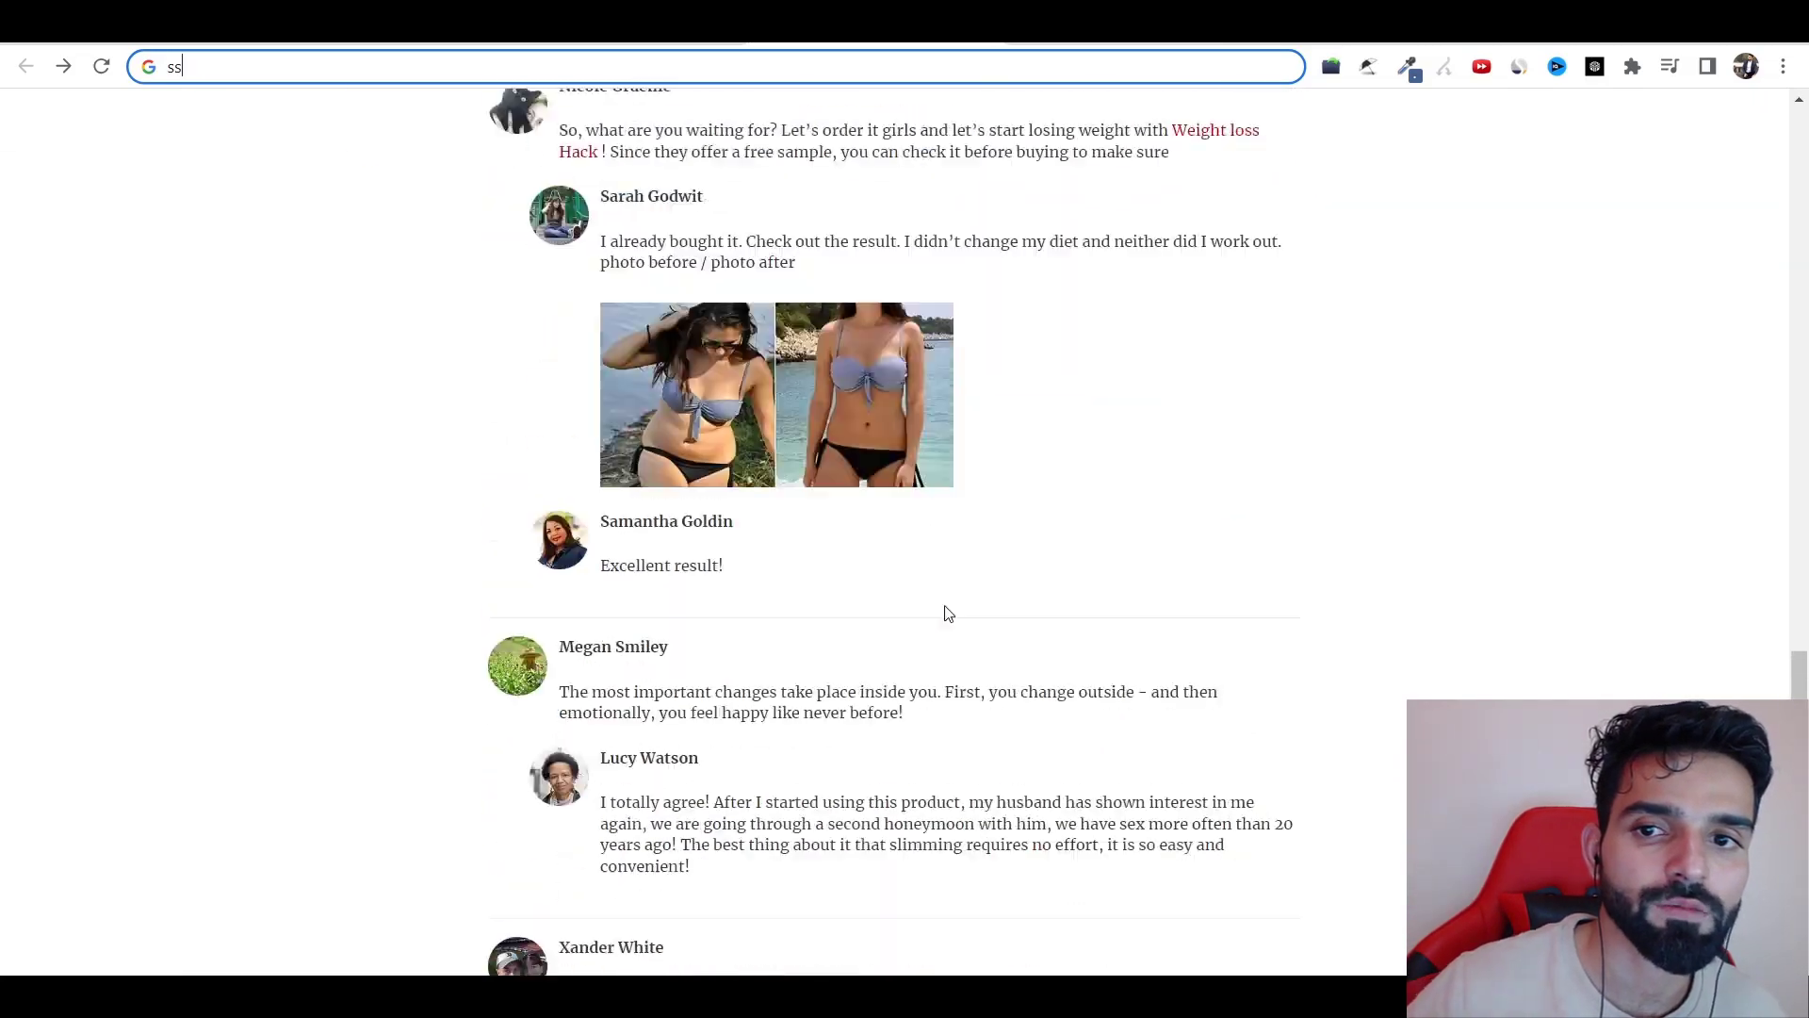
pyautogui.scroll(1, 956, 318)
pyautogui.scroll(5, 700, 434)
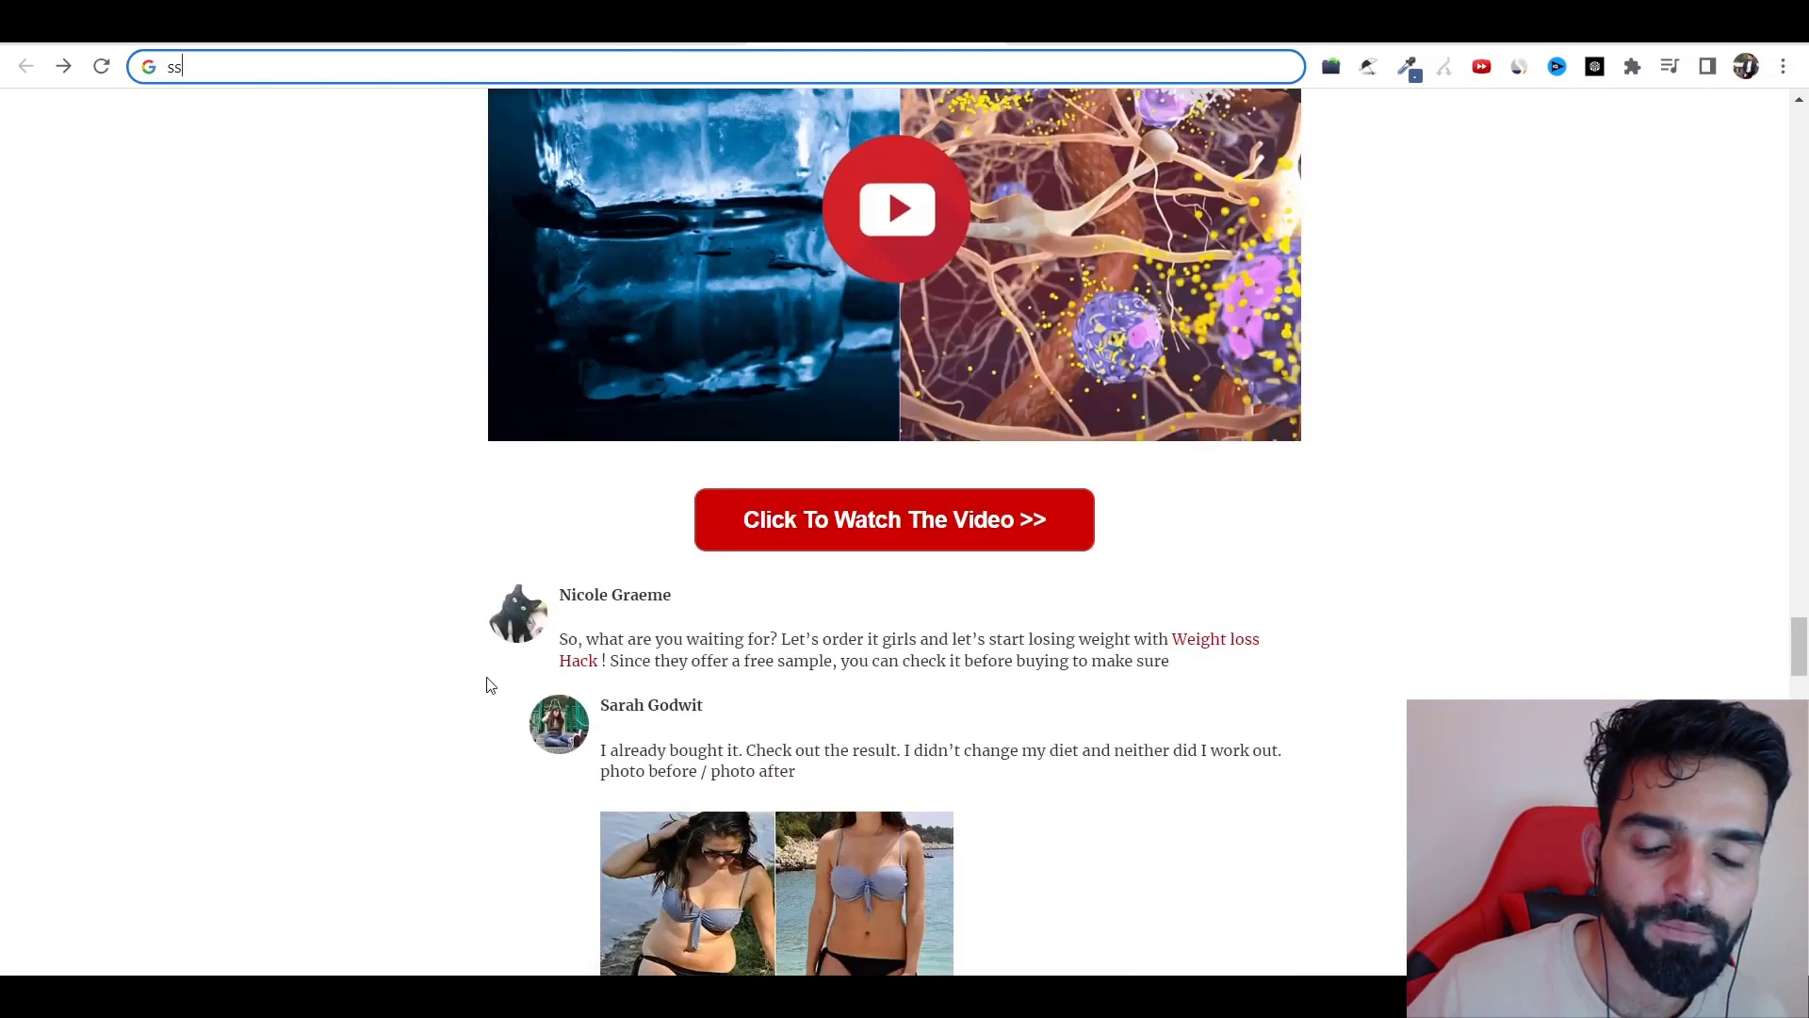
pyautogui.scroll(-3, 490, 685)
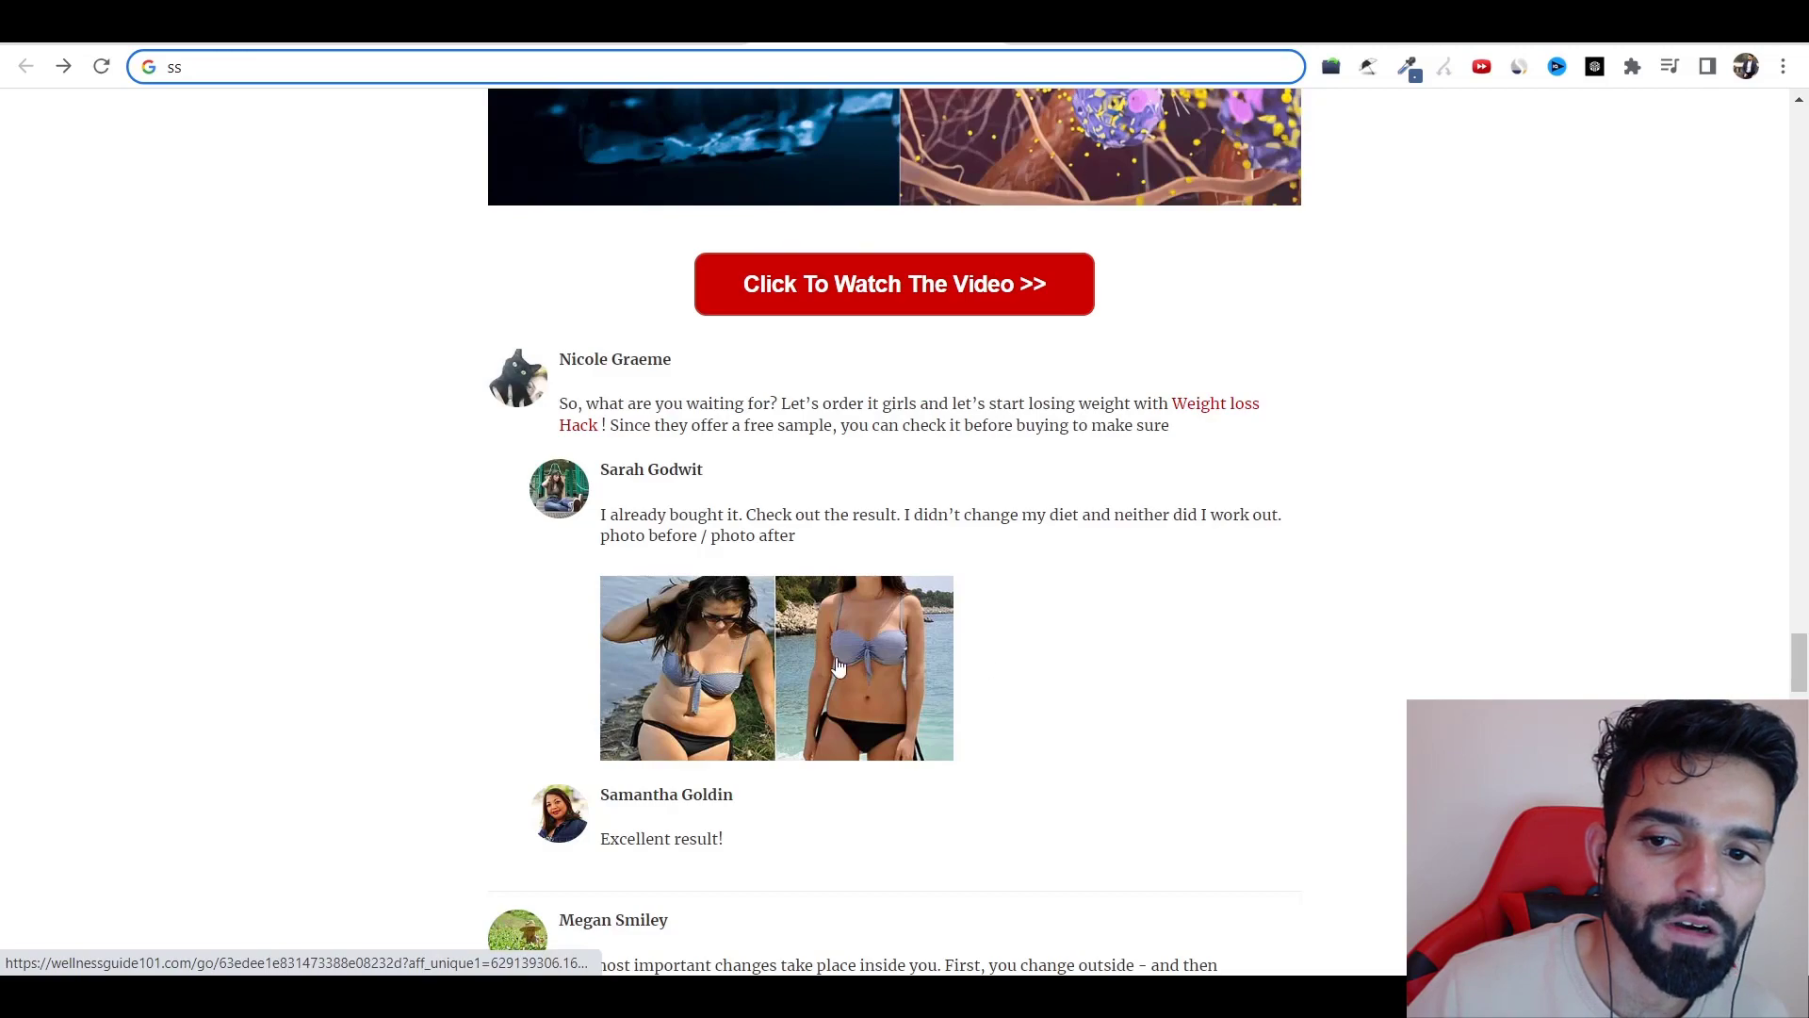
pyautogui.scroll(-8, 838, 666)
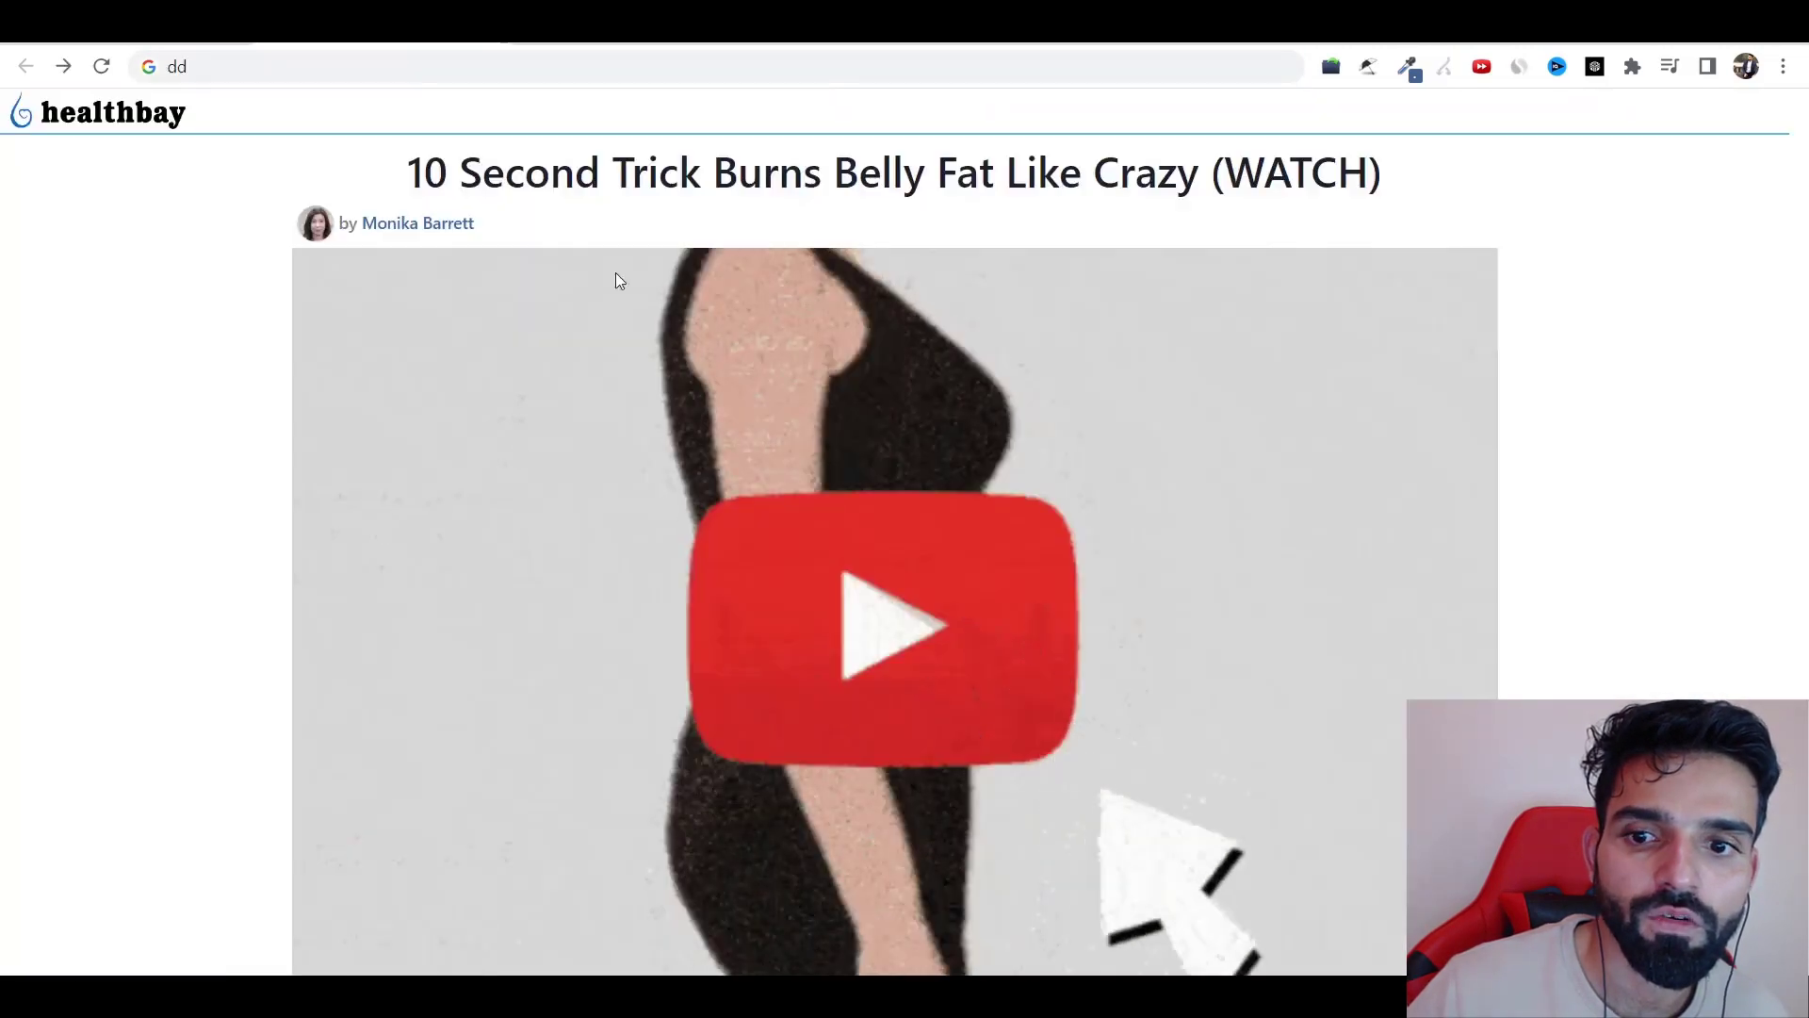
# - Revisit the healthbay page and The Right Wing Health advertorial, and examine the advertorial's comments section with its before-and-after photos
pyautogui.scroll(-15, 614, 273)
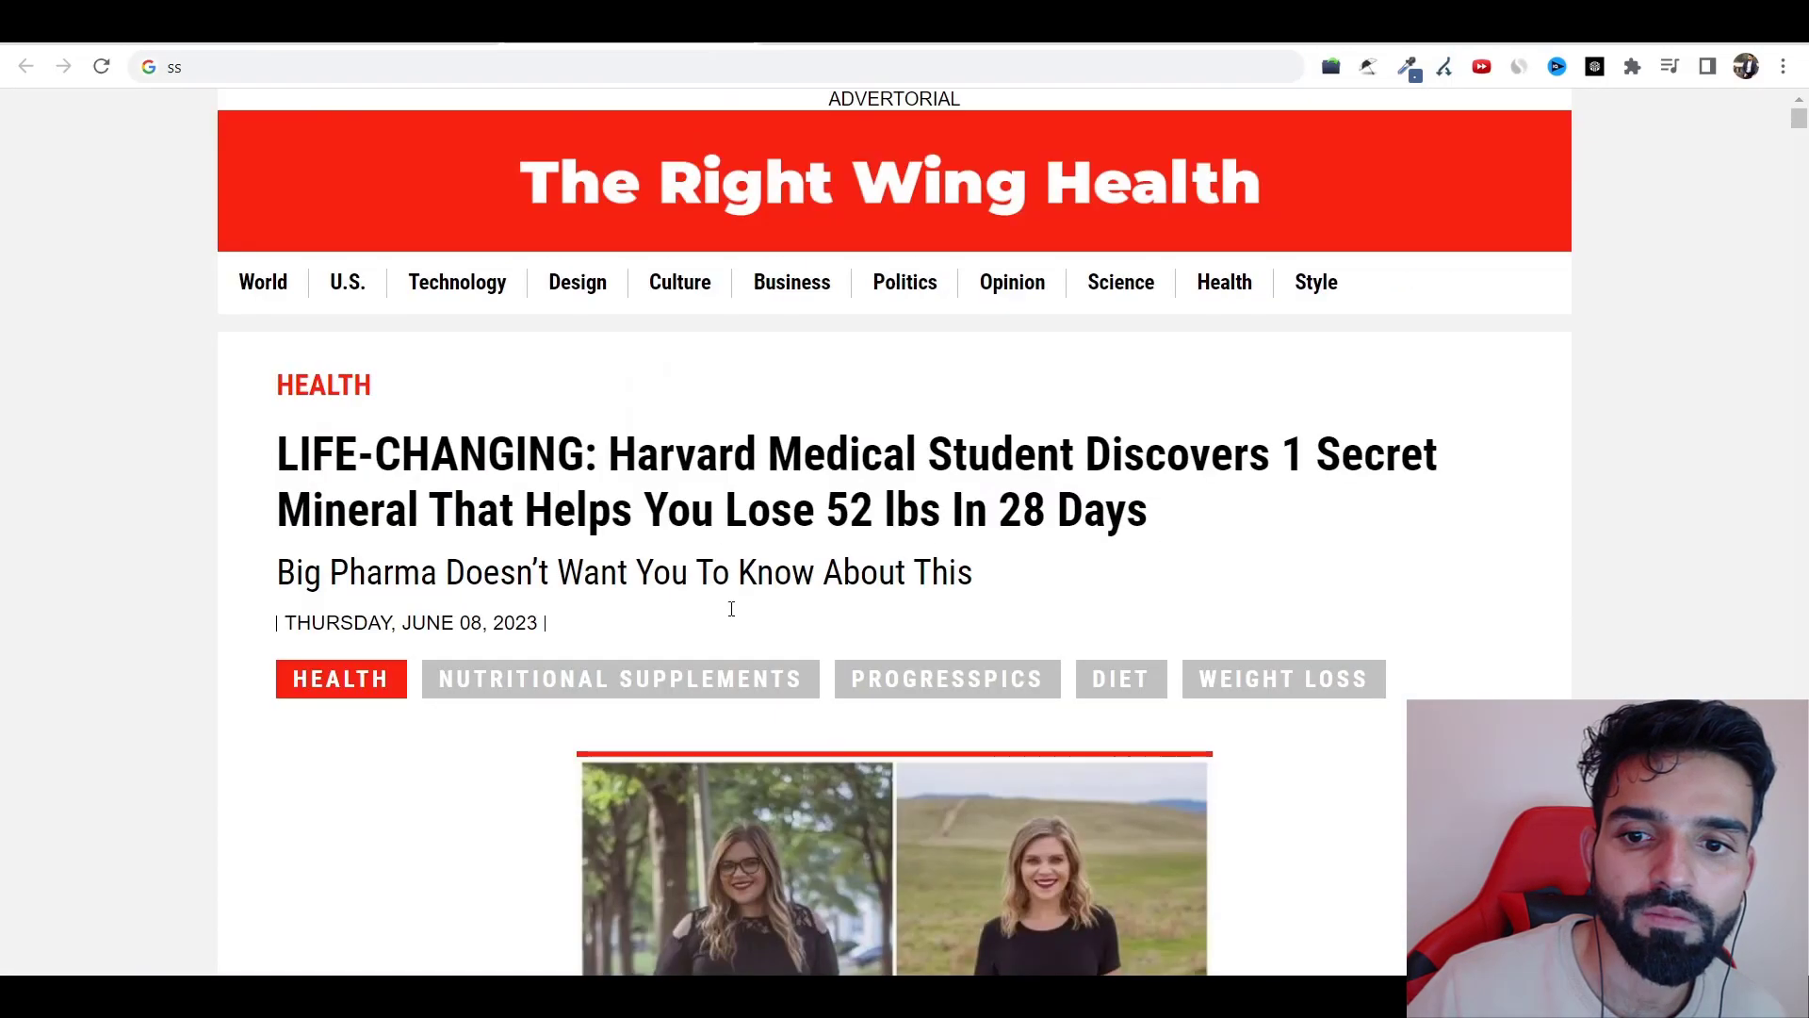
pyautogui.scroll(-20, 707, 739)
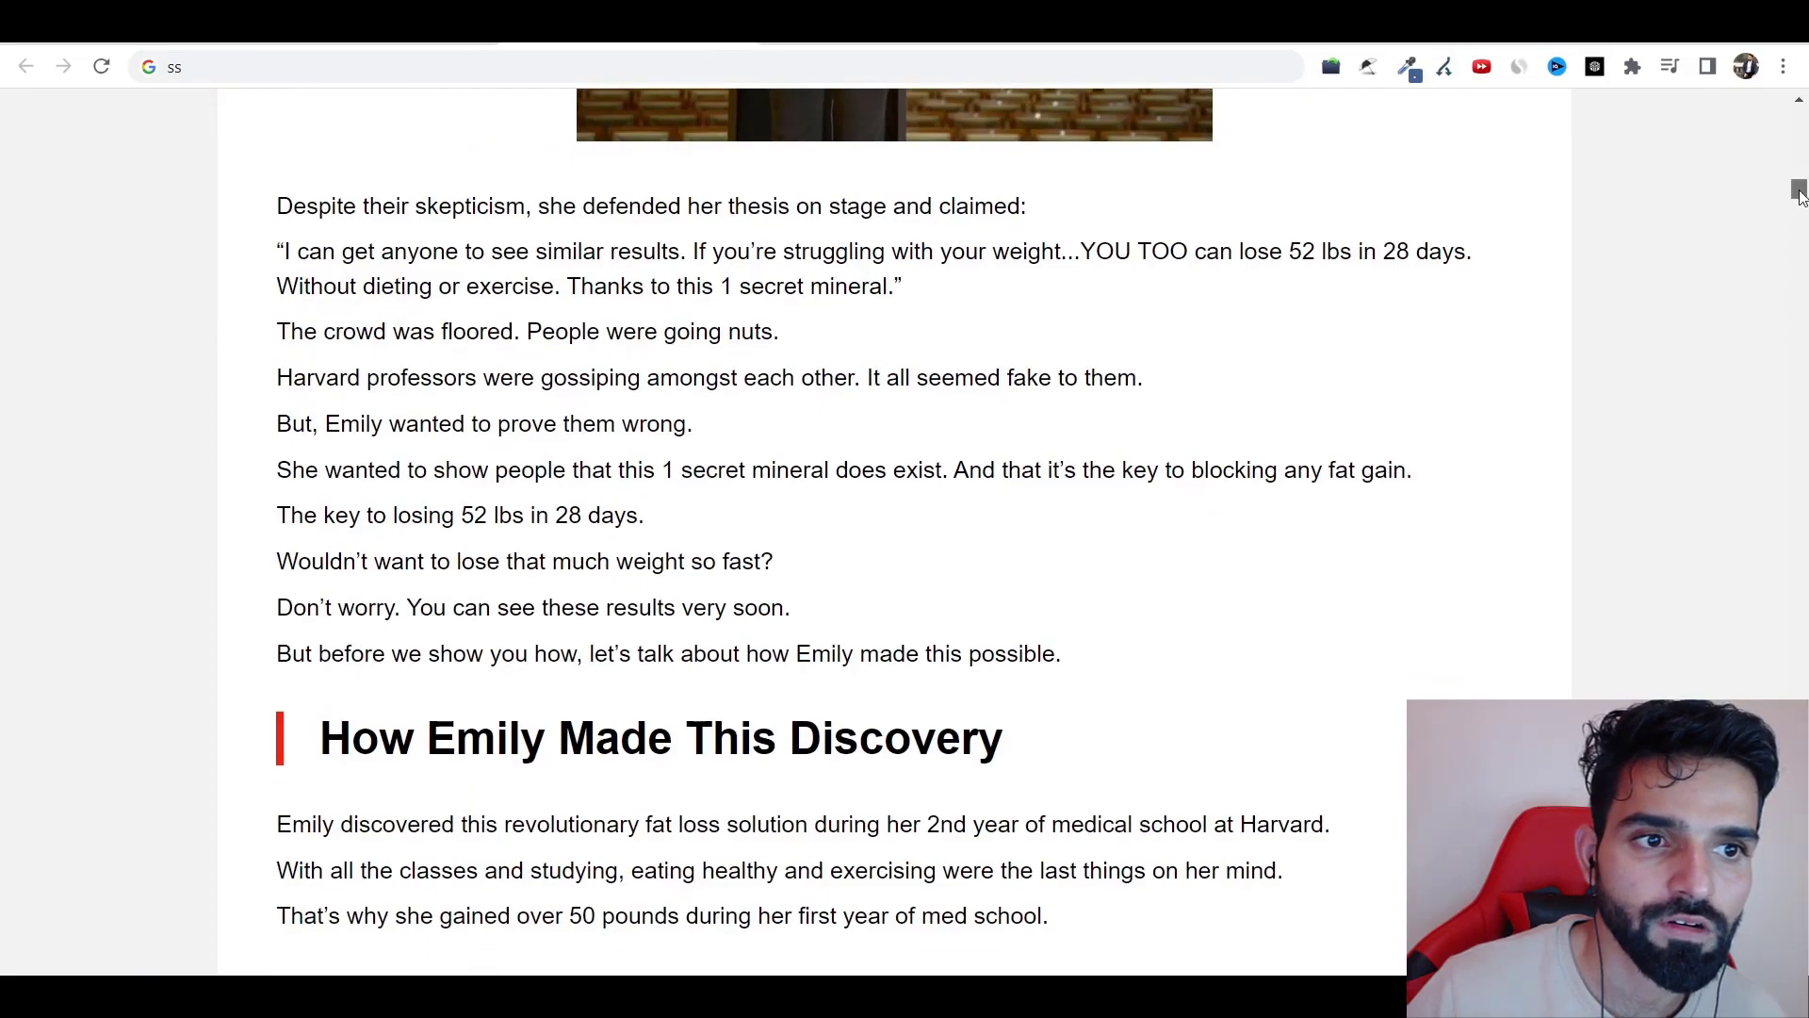
pyautogui.moveTo(1799, 193); pyautogui.dragTo(1800, 905)
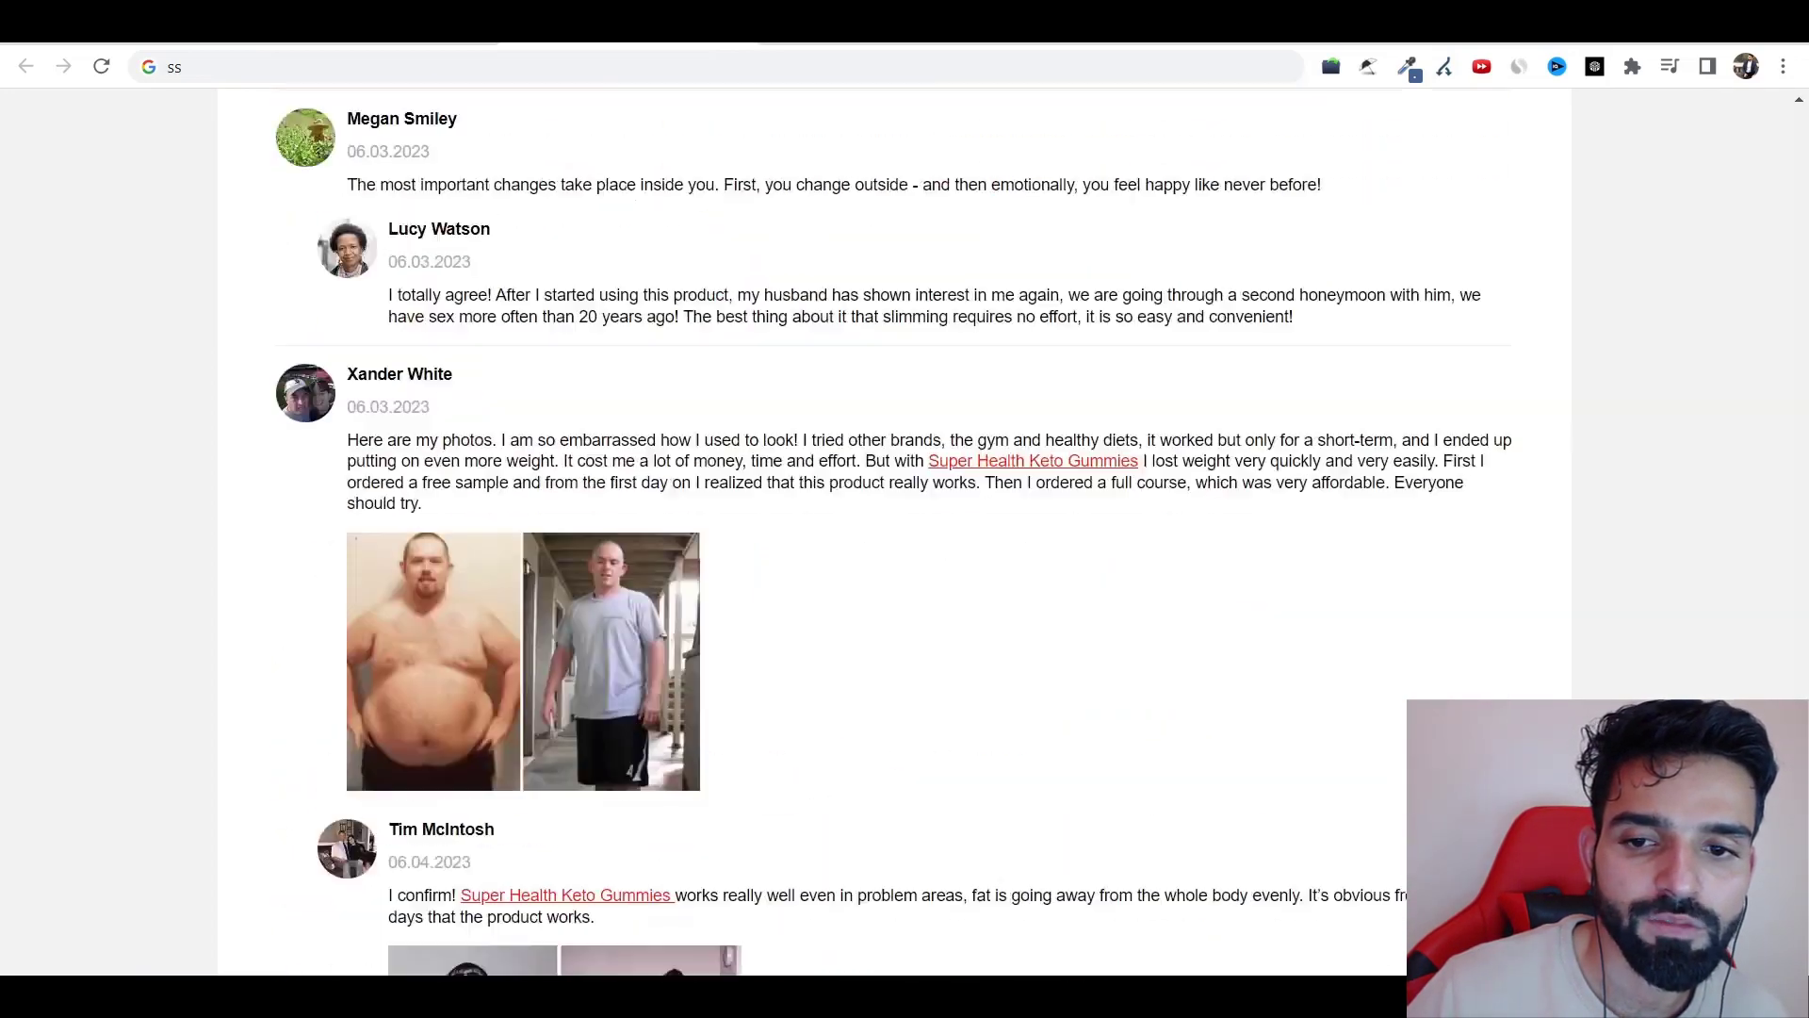
pyautogui.scroll(-7, 1059, 598)
pyautogui.scroll(1, 1059, 599)
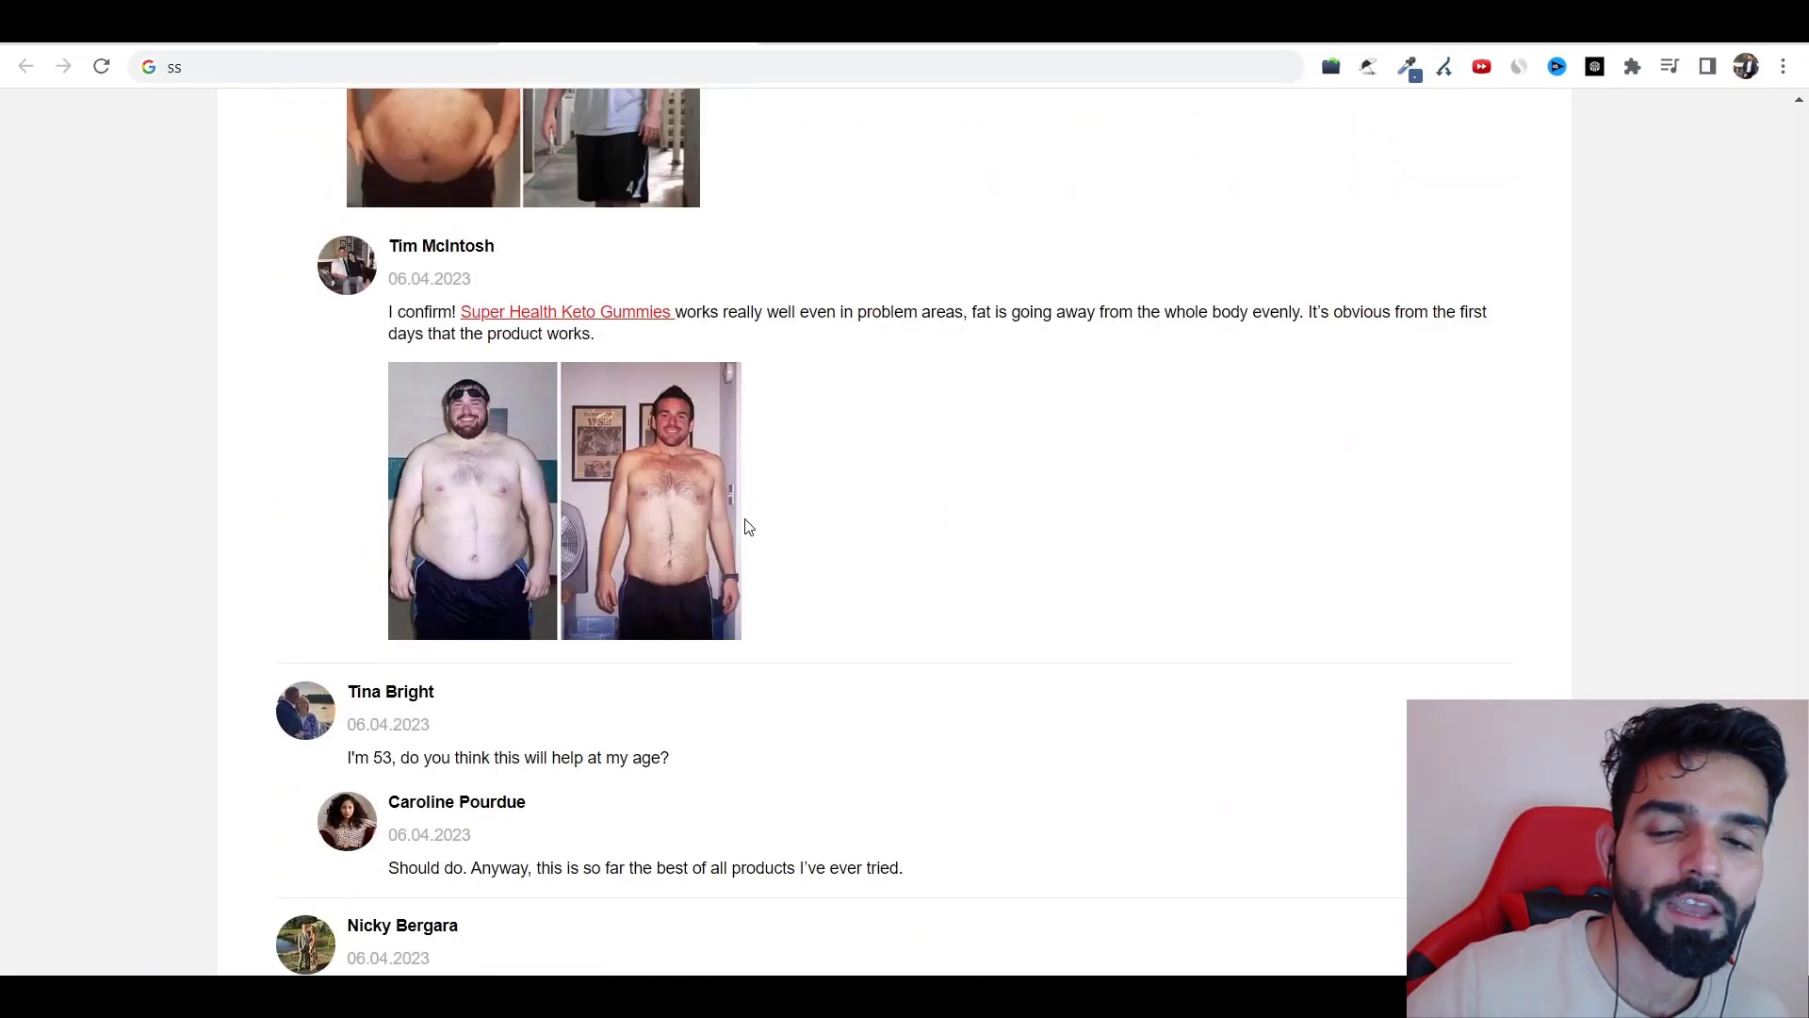
pyautogui.scroll(14, 1143, 416)
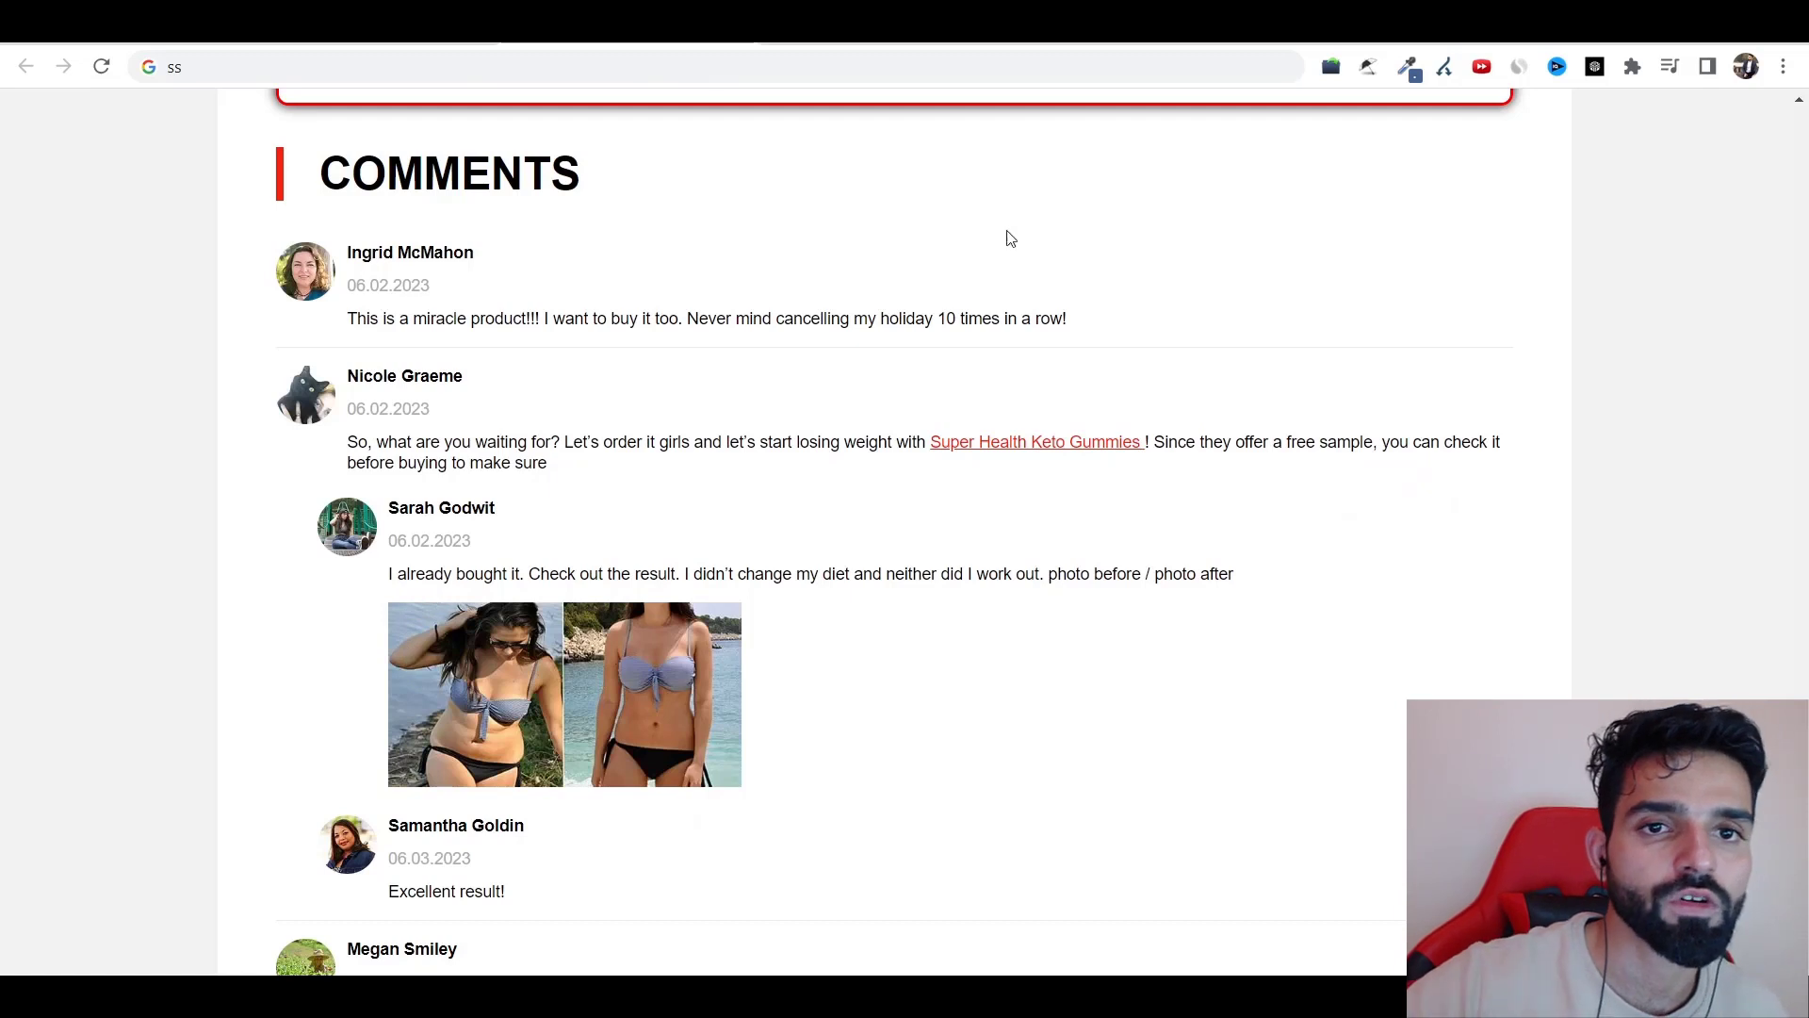
# - Search Google for "google compliance ebook", open the Amazon listing for Google Compliance Secrets and highlight the book's full title
pyautogui.hotkey('ctrl', 't')
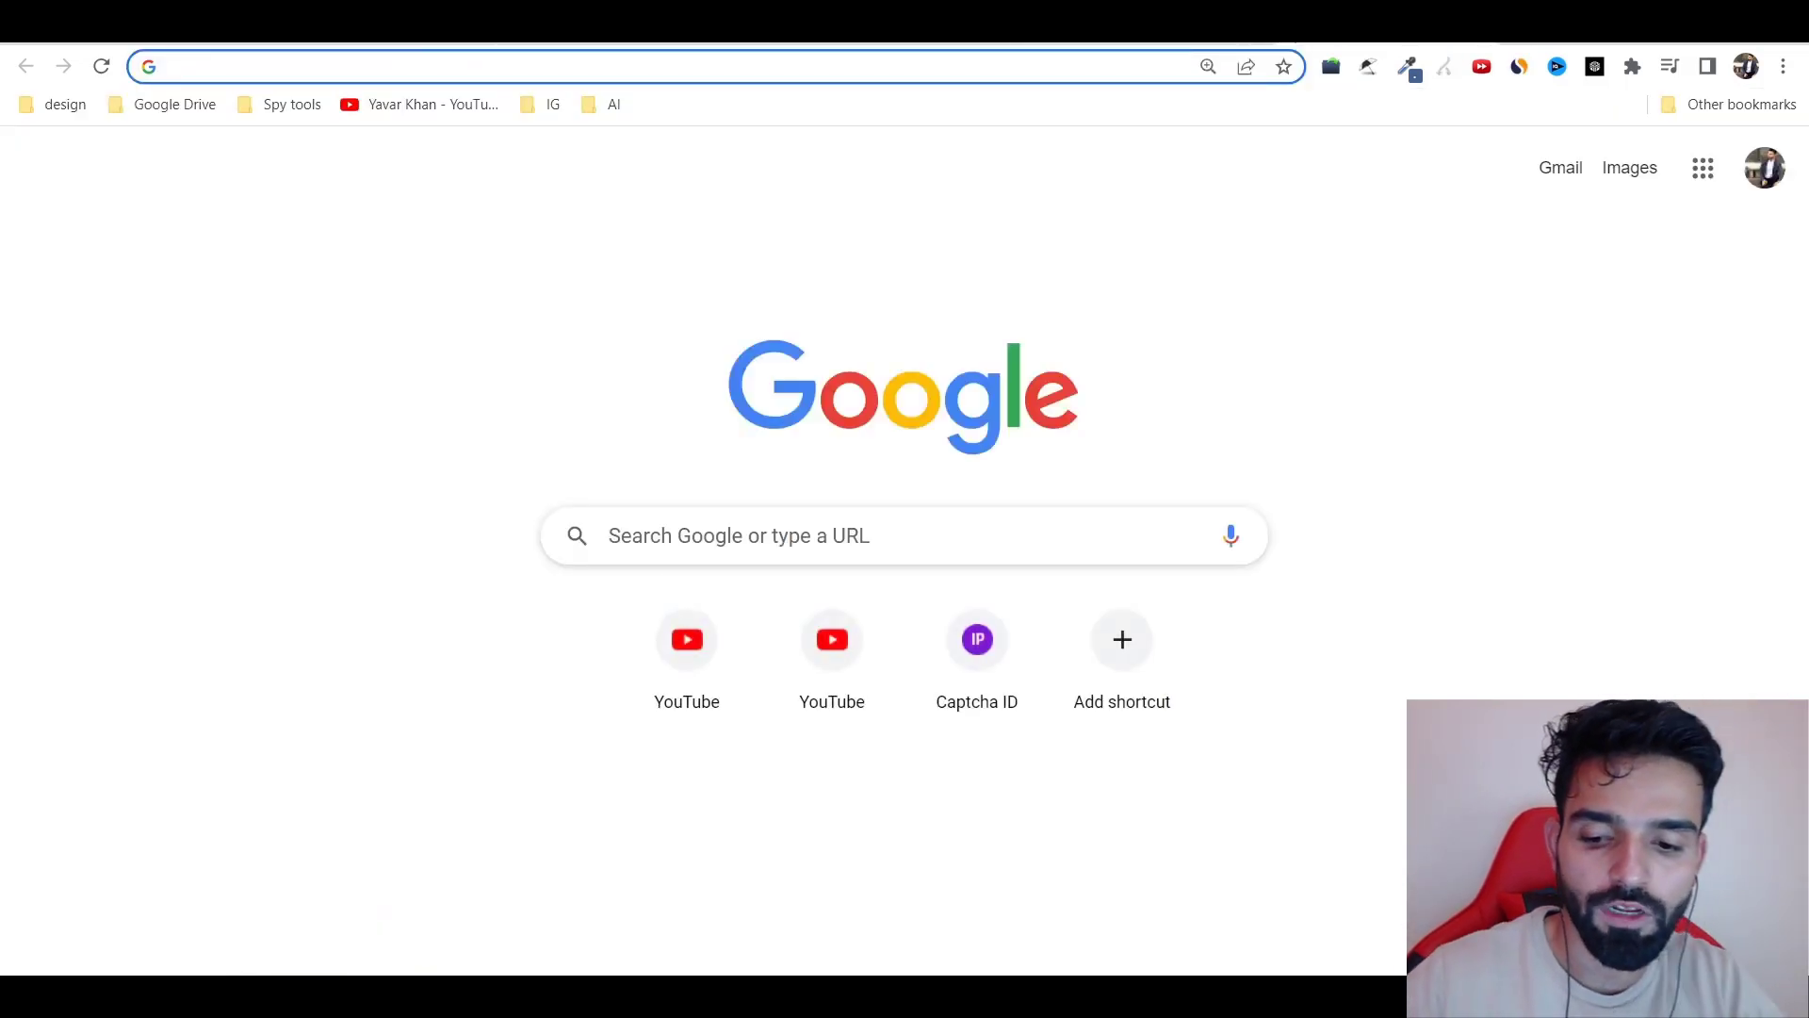
pyautogui.write('google compl')
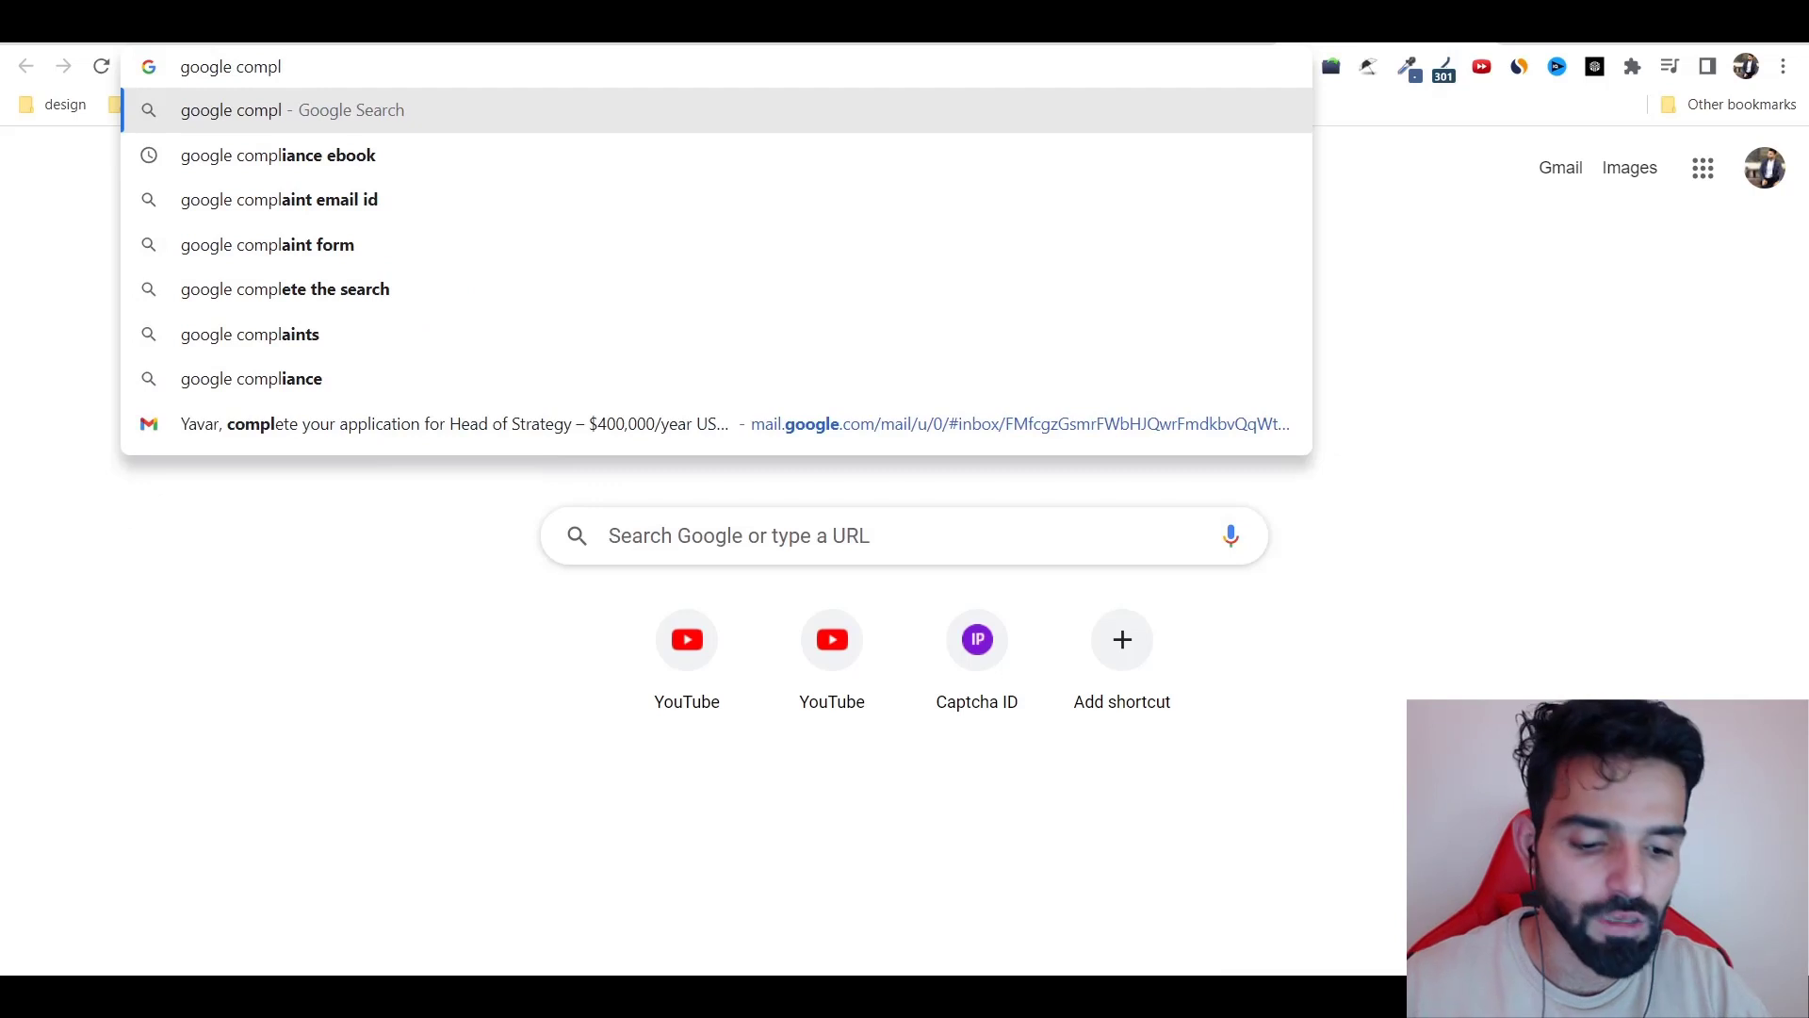
pyautogui.press('Down')
pyautogui.press('Return')
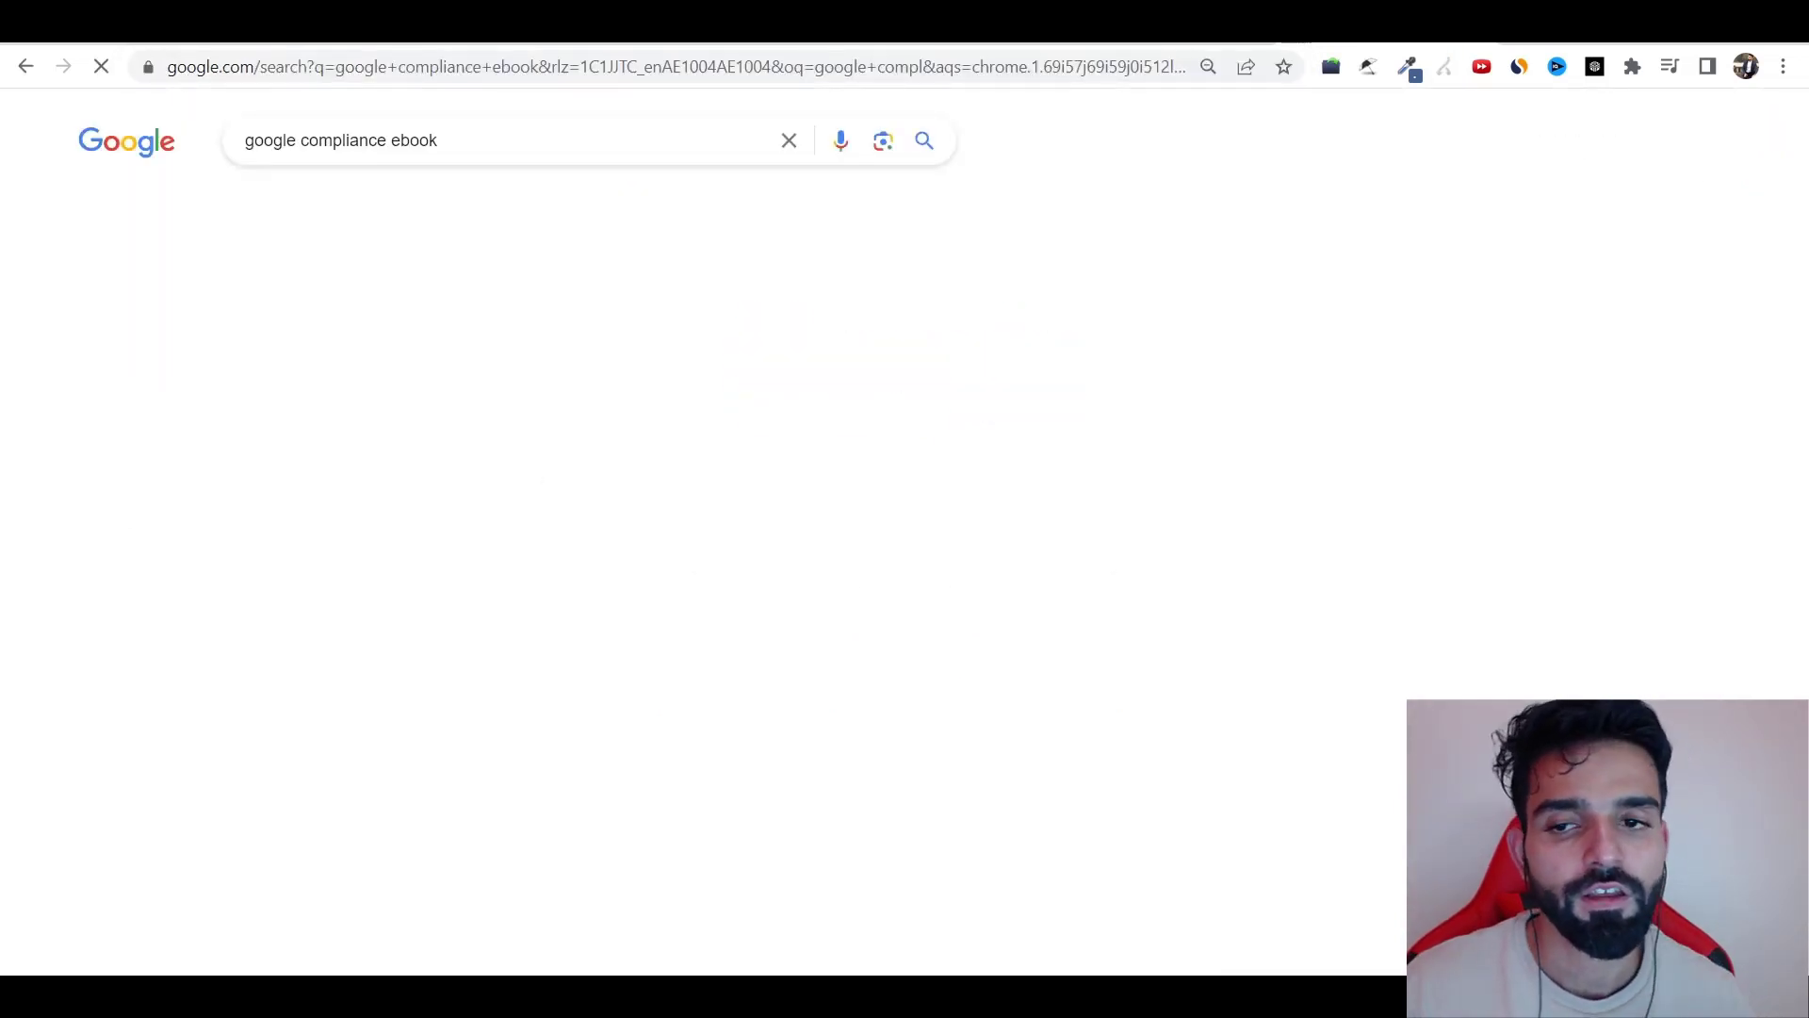
pyautogui.click(897, 646)
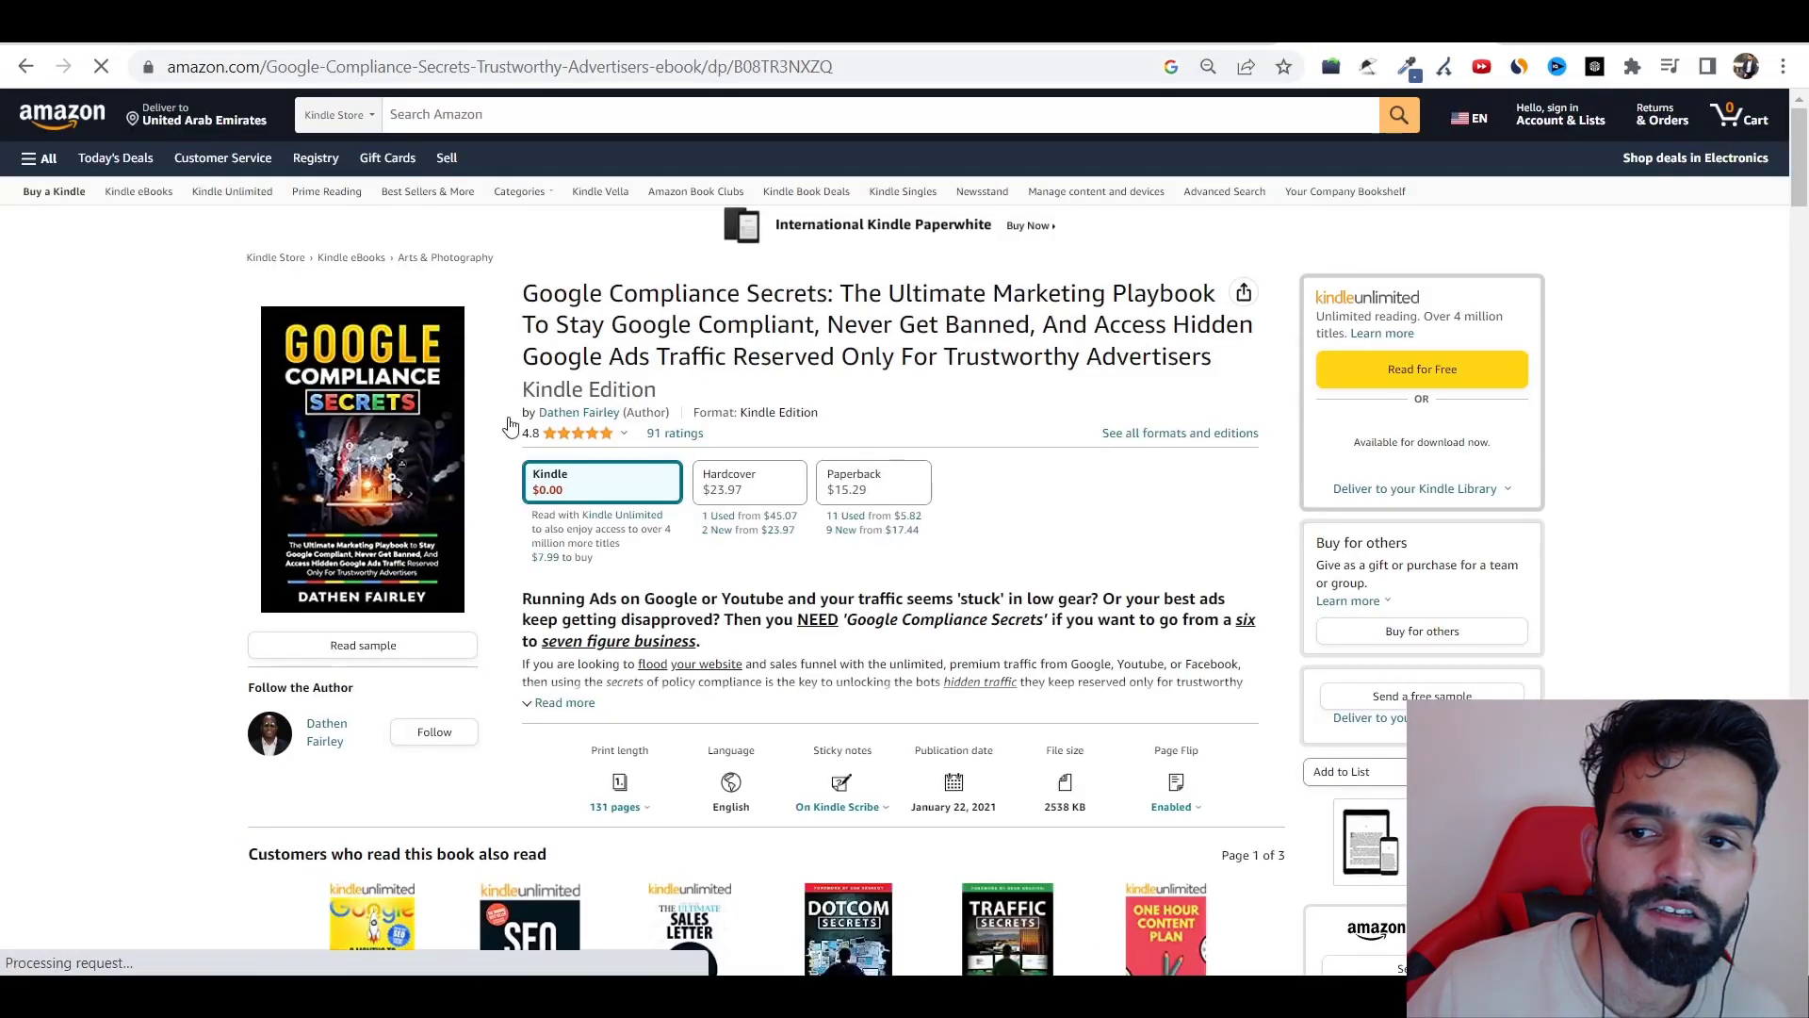
pyautogui.moveTo(527, 280); pyautogui.dragTo(912, 370)
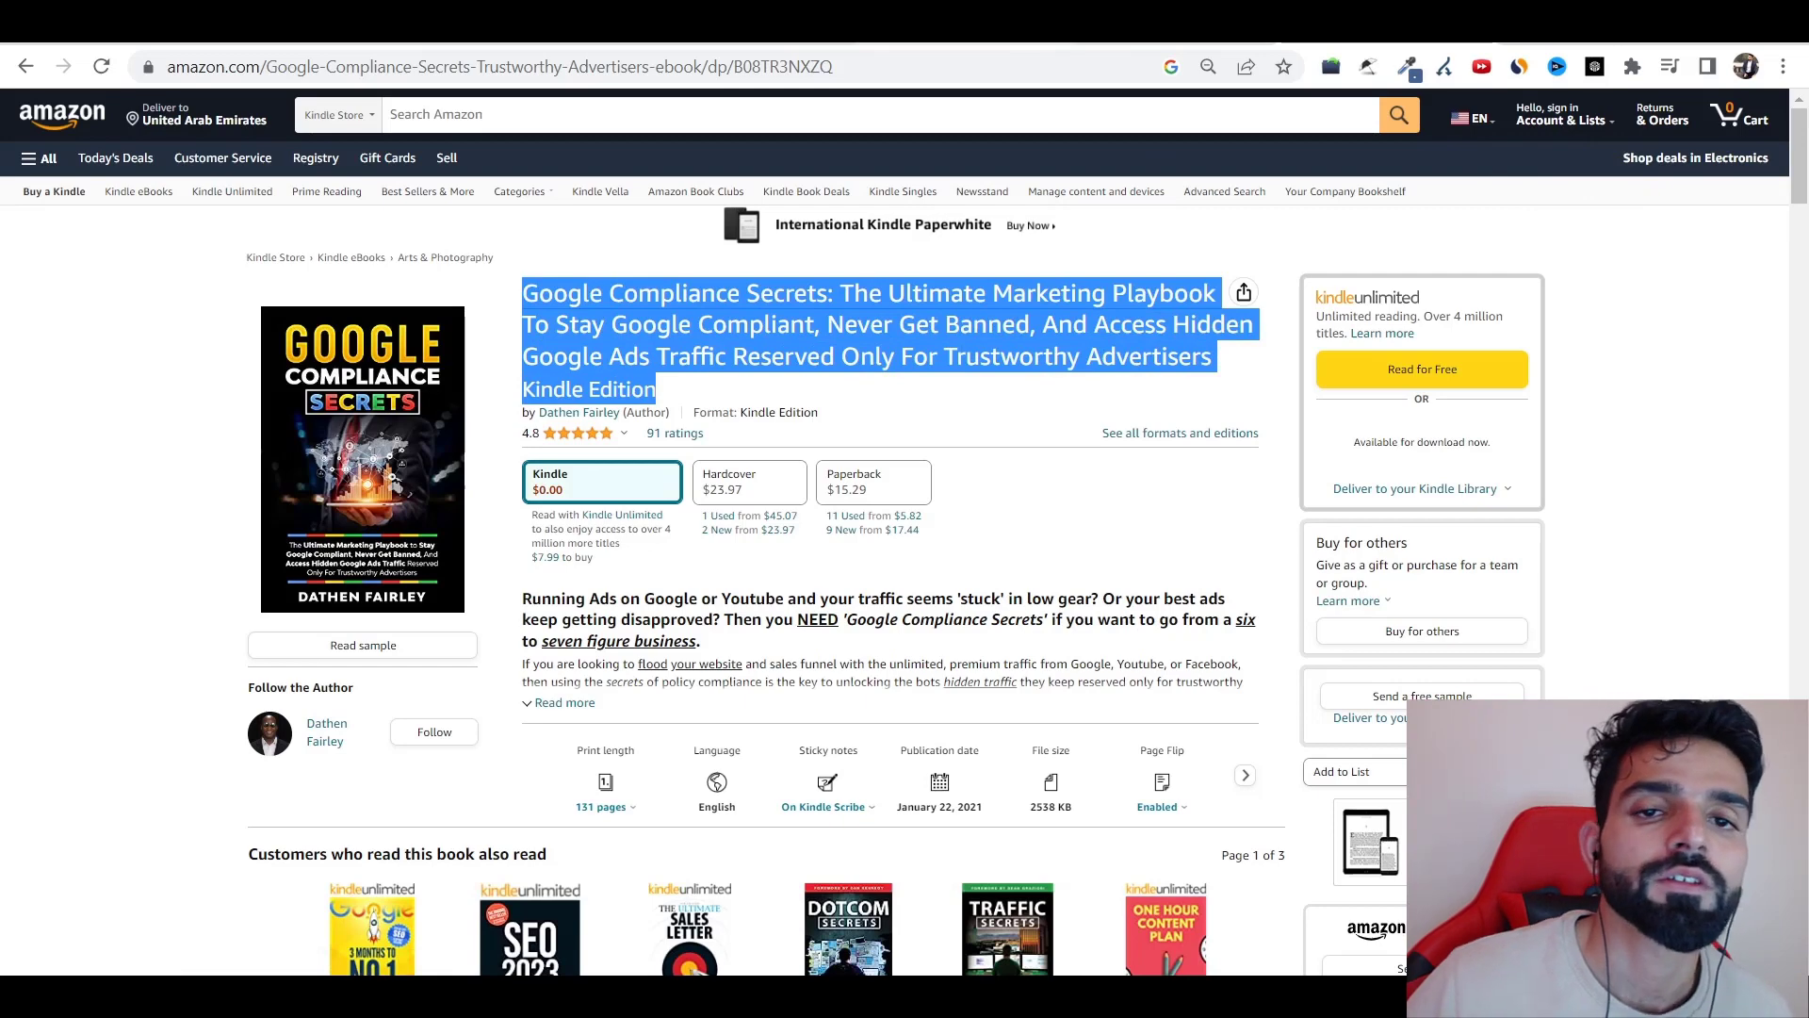
# - Return through the Ikaria Juice sales page to the Wellness Guide 101 advertorial and look back over its testimonials
pyautogui.hotkey('ctrl', 'Tab')
pyautogui.hotkey('ctrl', 'Tab')
pyautogui.hotkey('ctrl', 'Tab')
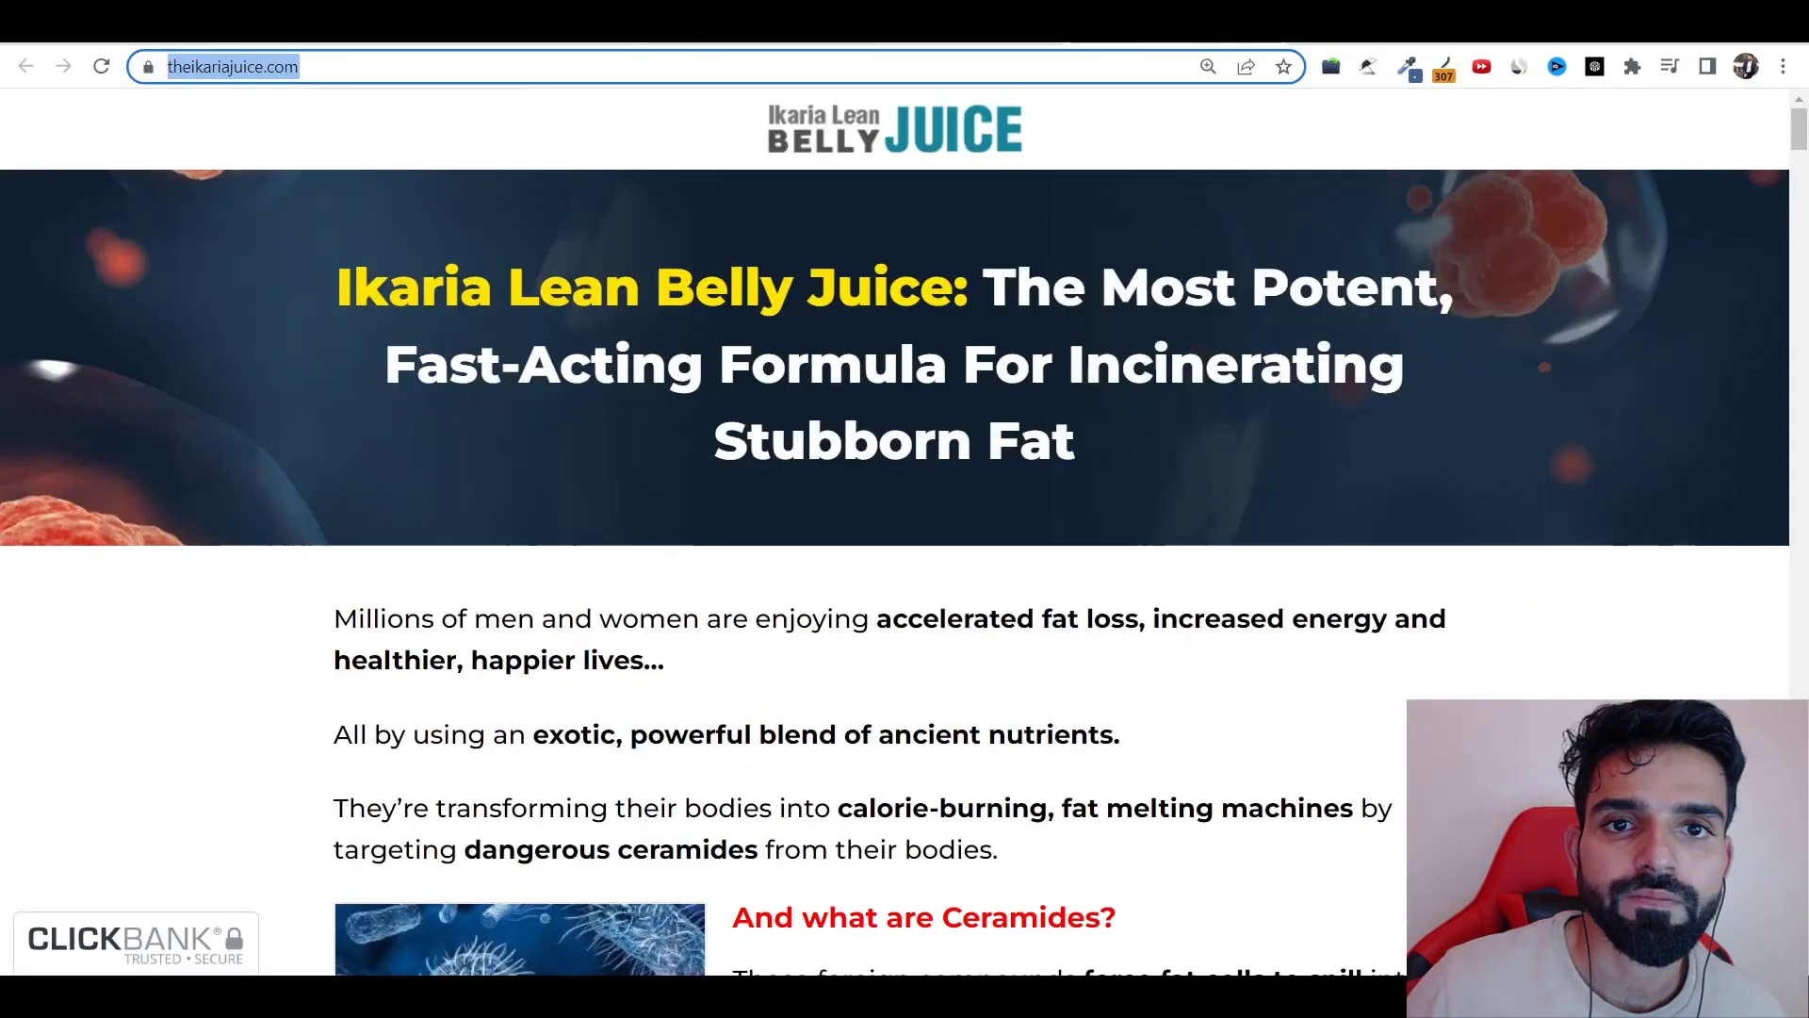
pyautogui.hotkey('ctrl', 'shift', 'Tab')
pyautogui.hotkey('ctrl', 'shift', 'Tab')
pyautogui.hotkey('ctrl', 'Tab')
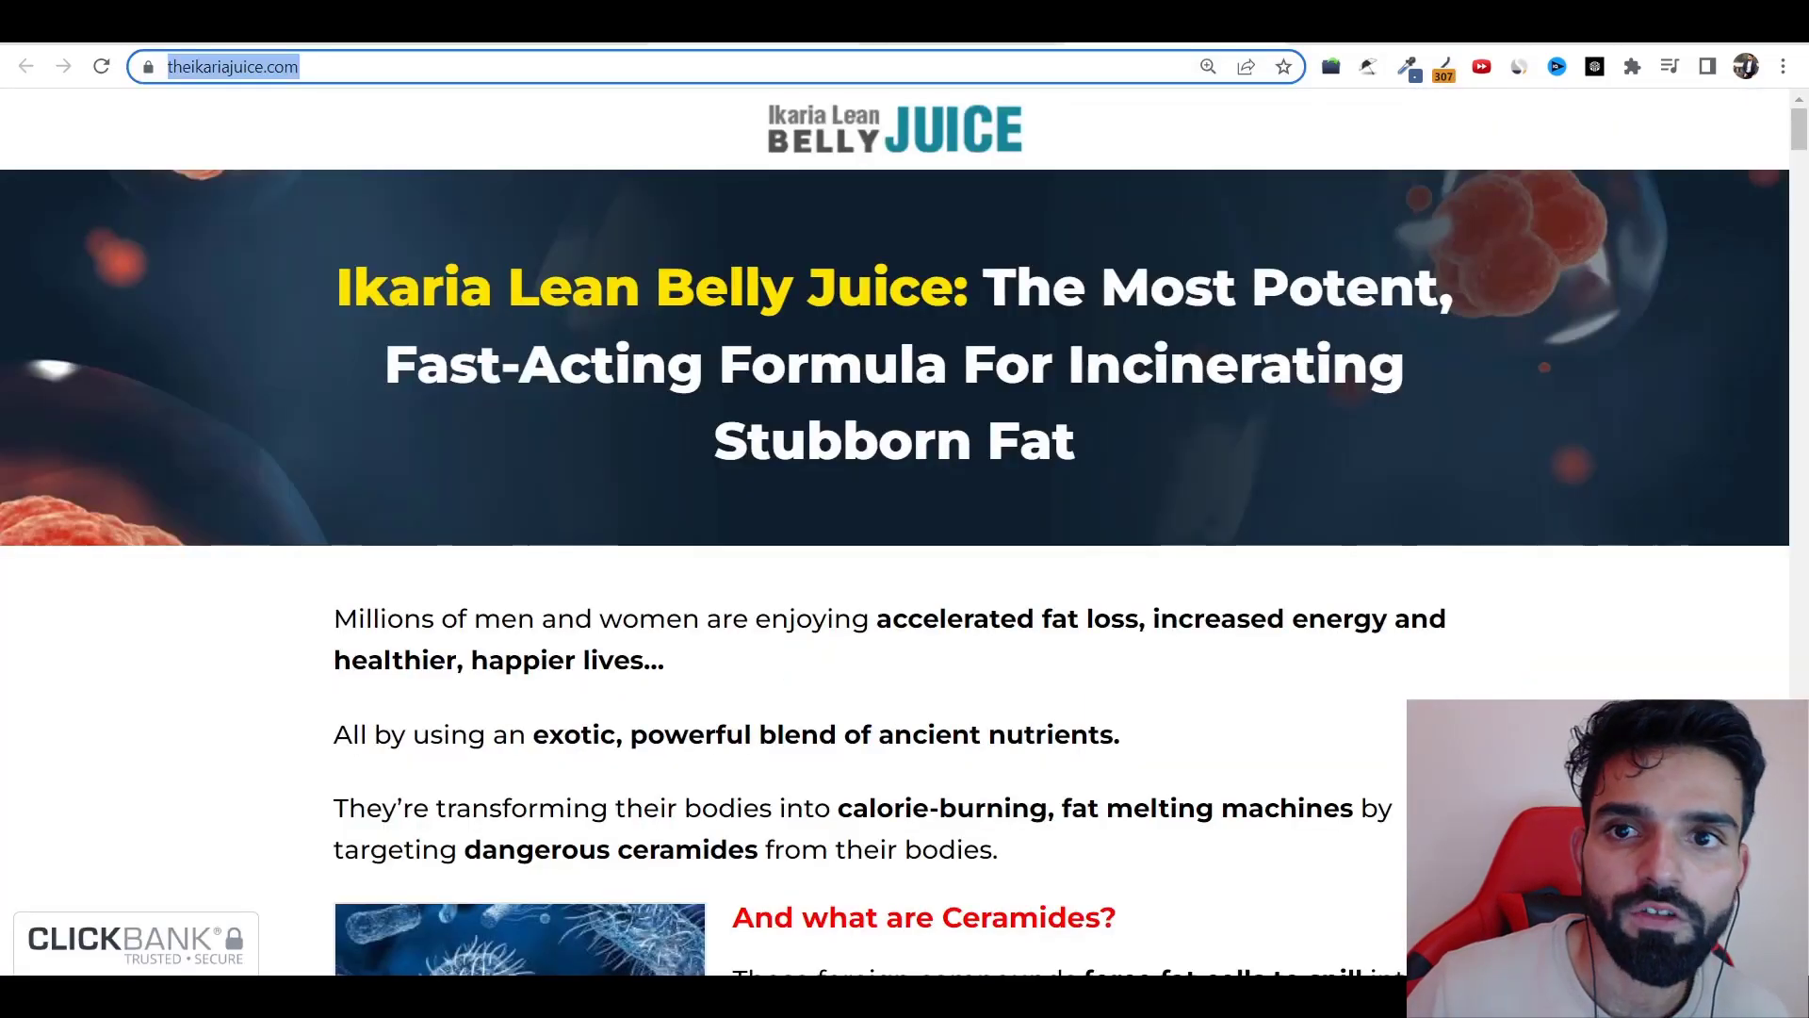
pyautogui.hotkey('ctrl', 'Tab')
pyautogui.scroll(15, 561, 618)
pyautogui.scroll(10, 561, 622)
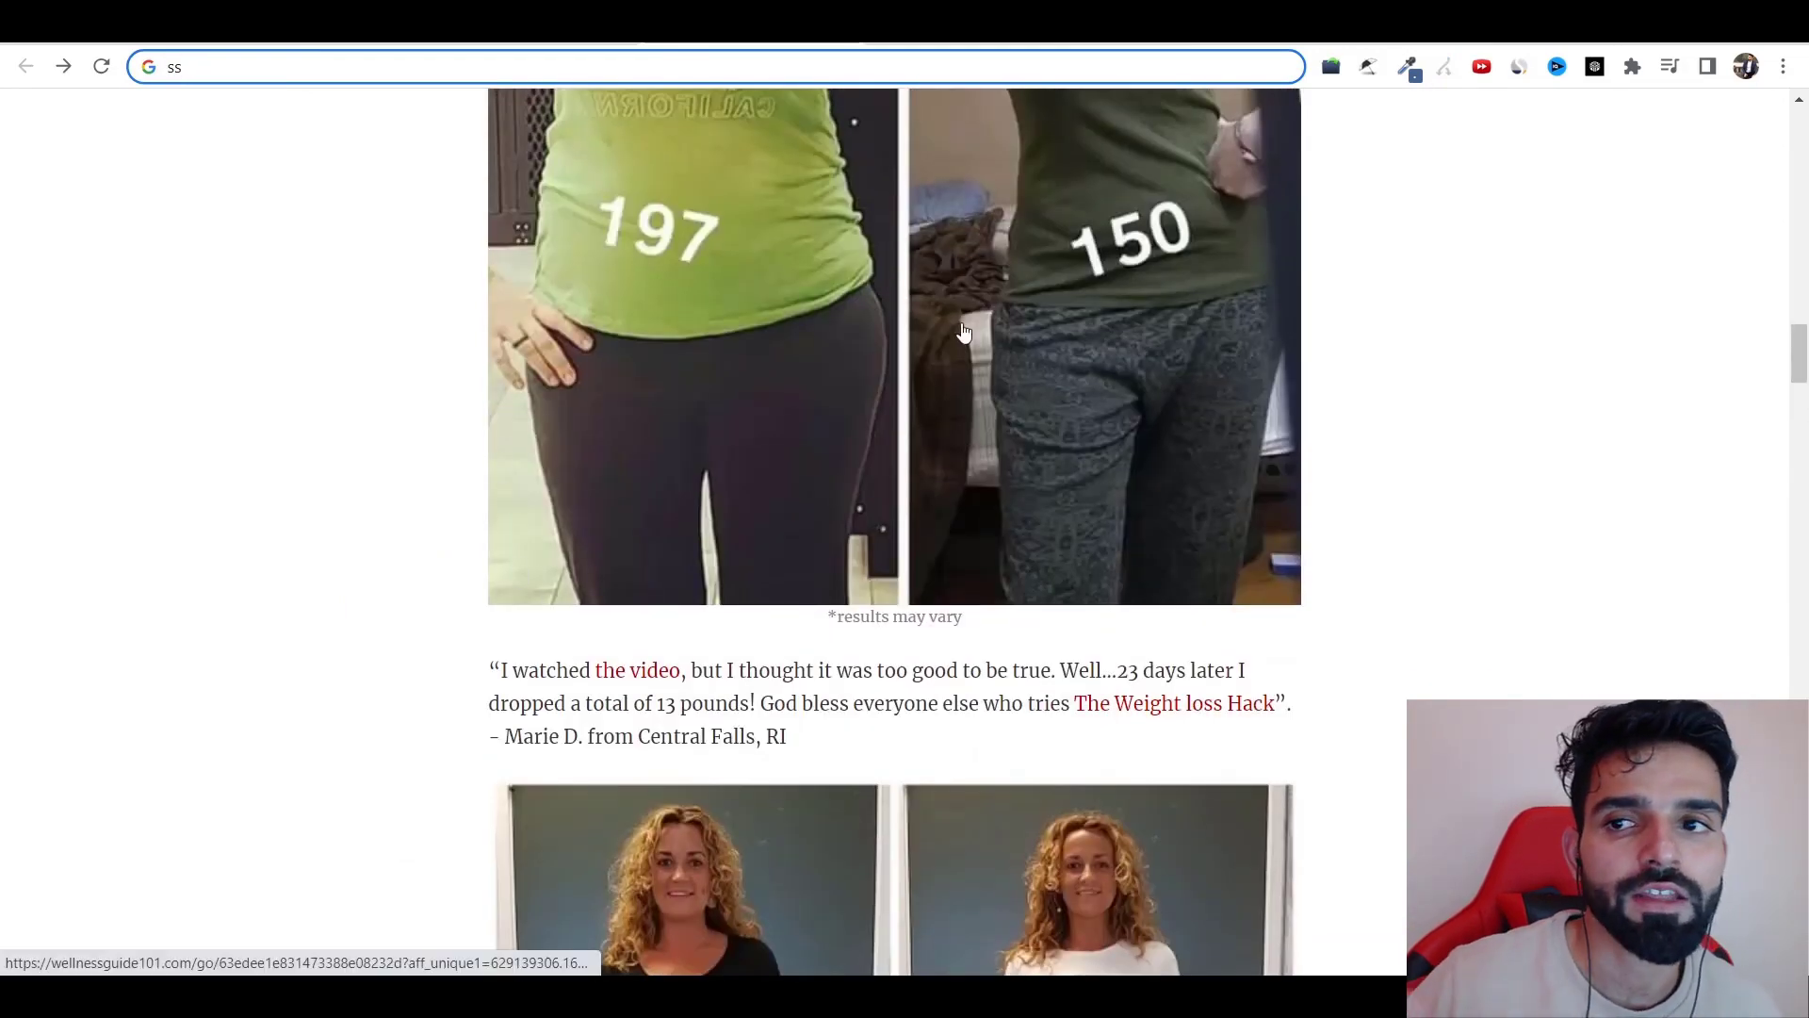
# - Open the valentin.app Google SERP checker in a new browser tab
pyautogui.hotkey('ctrl', 't')
pyautogui.write('val')
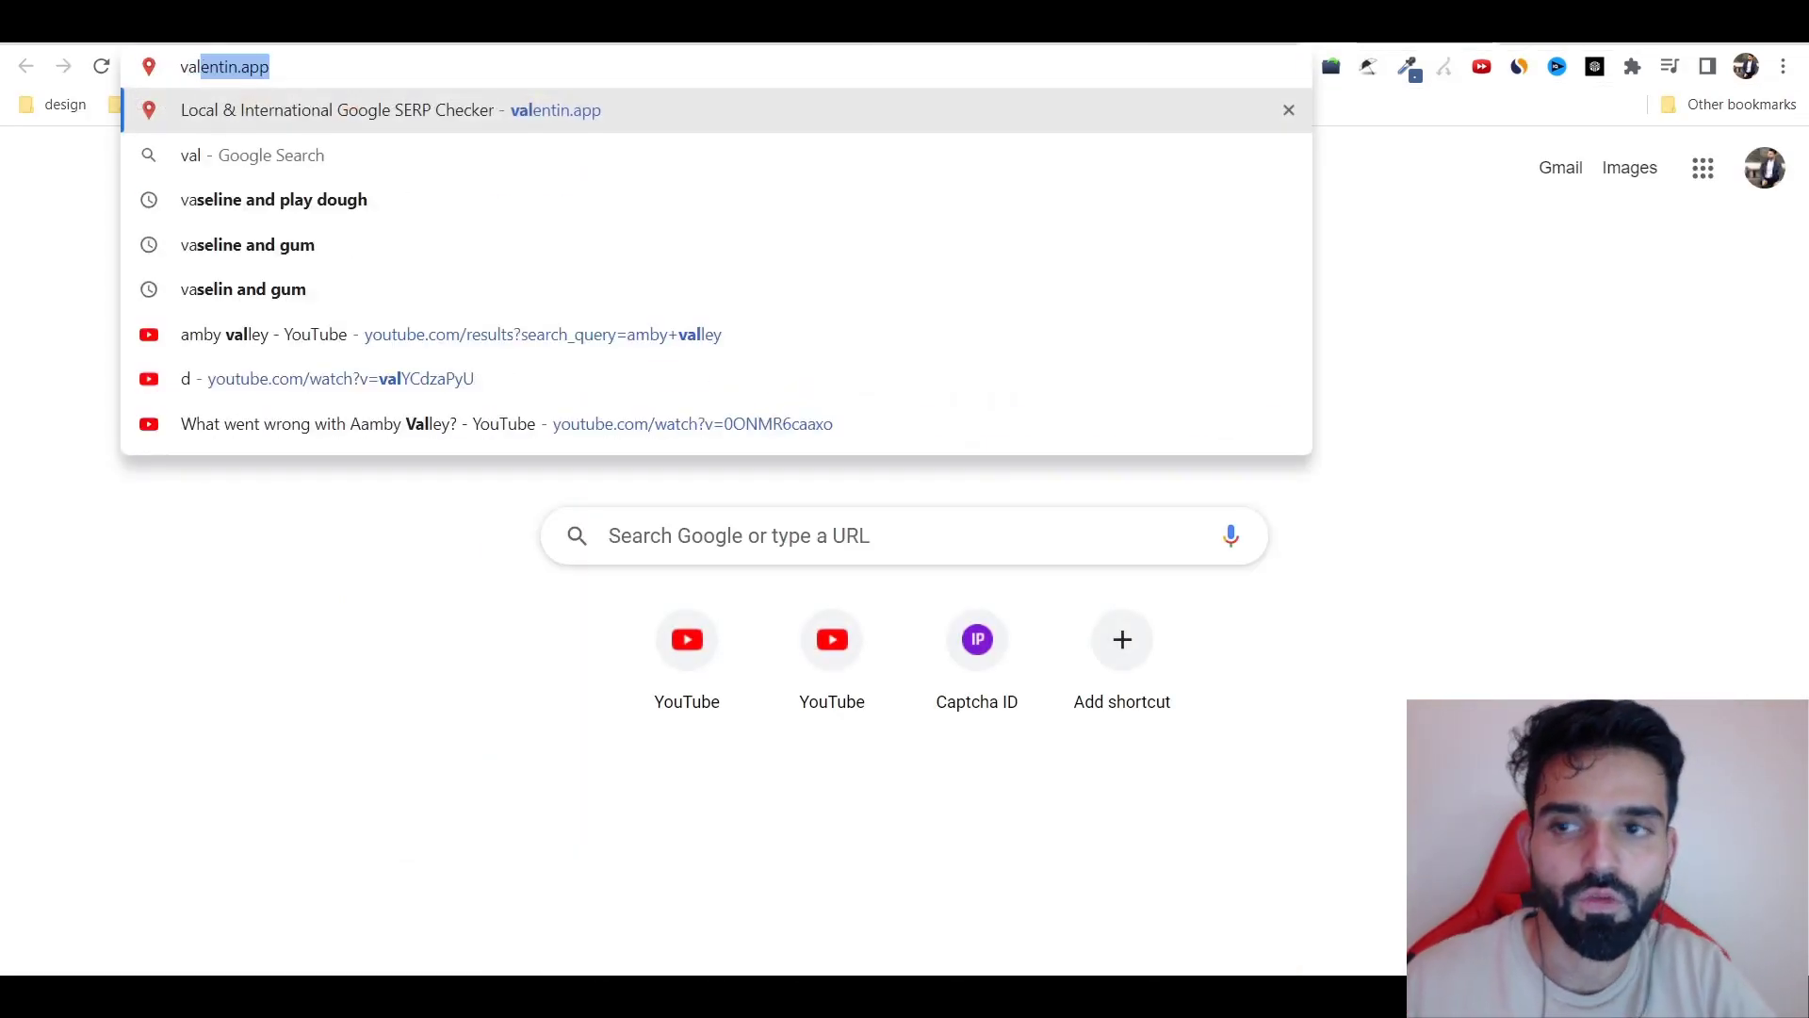
pyautogui.press('Return')
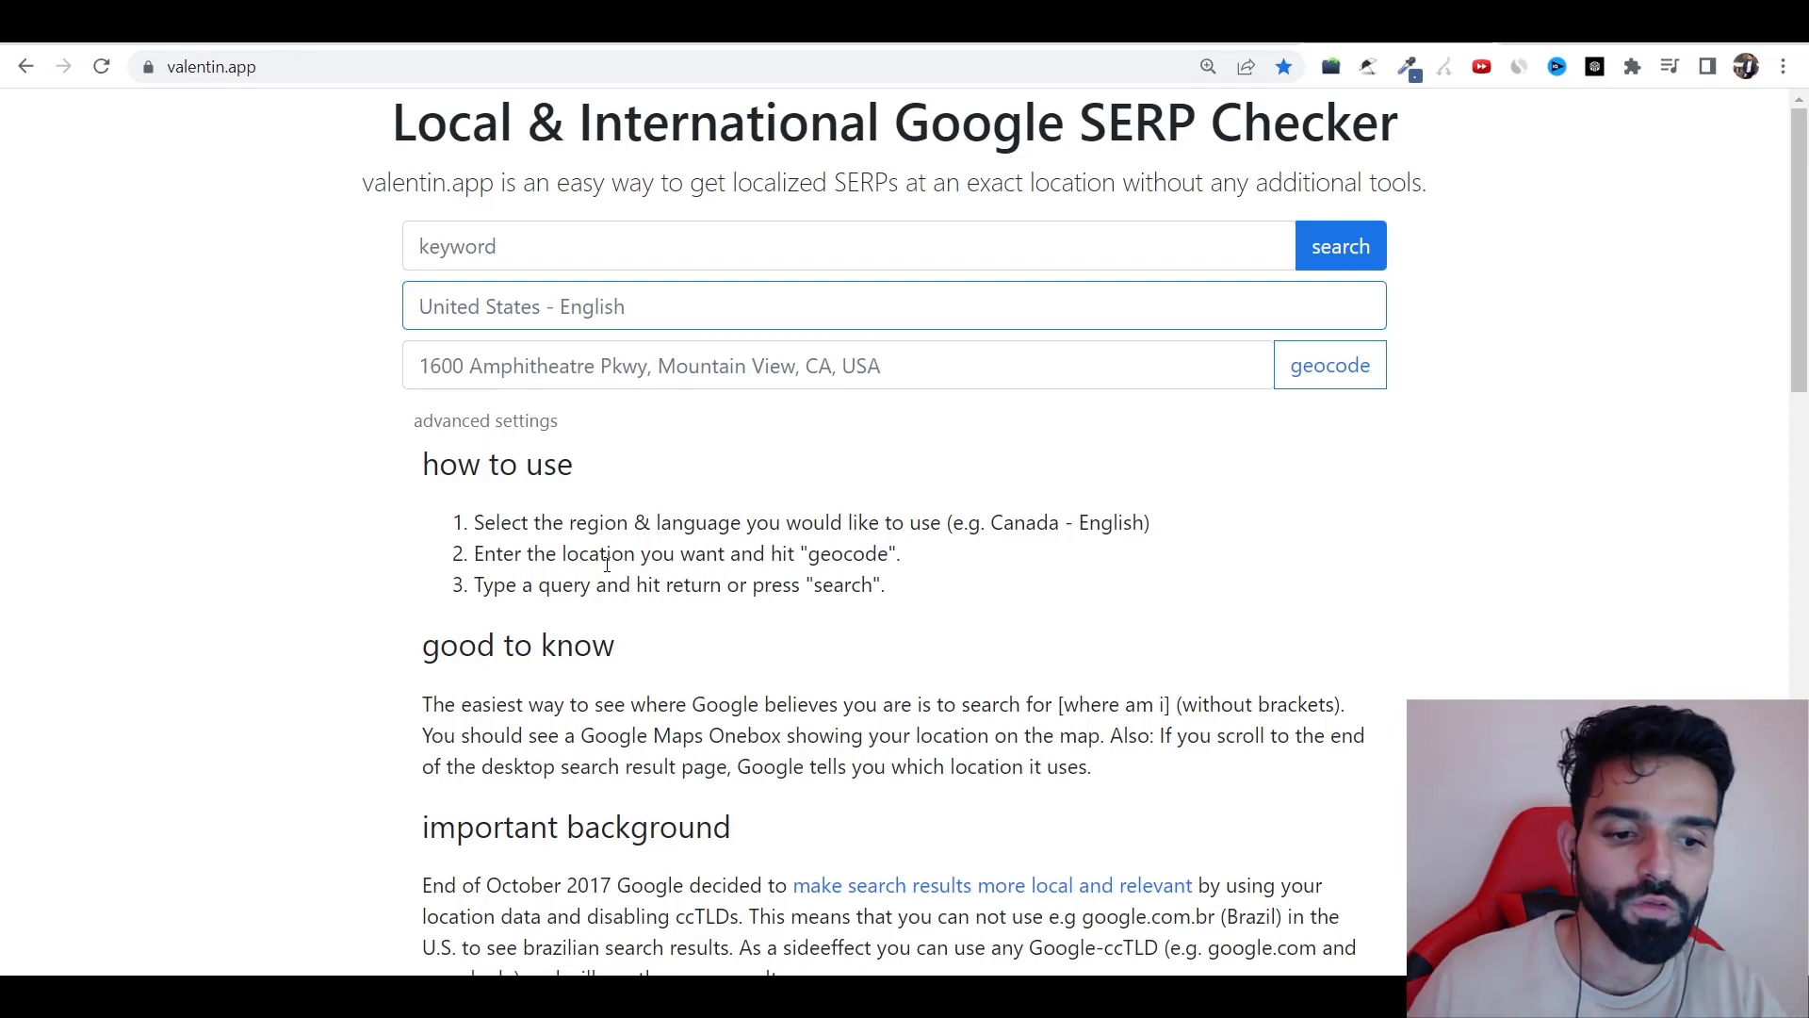
# - Run a localized search for "lose weight in 2 weeks without exercise" and review the sponsored results down to the related searches
pyautogui.click(540, 251)
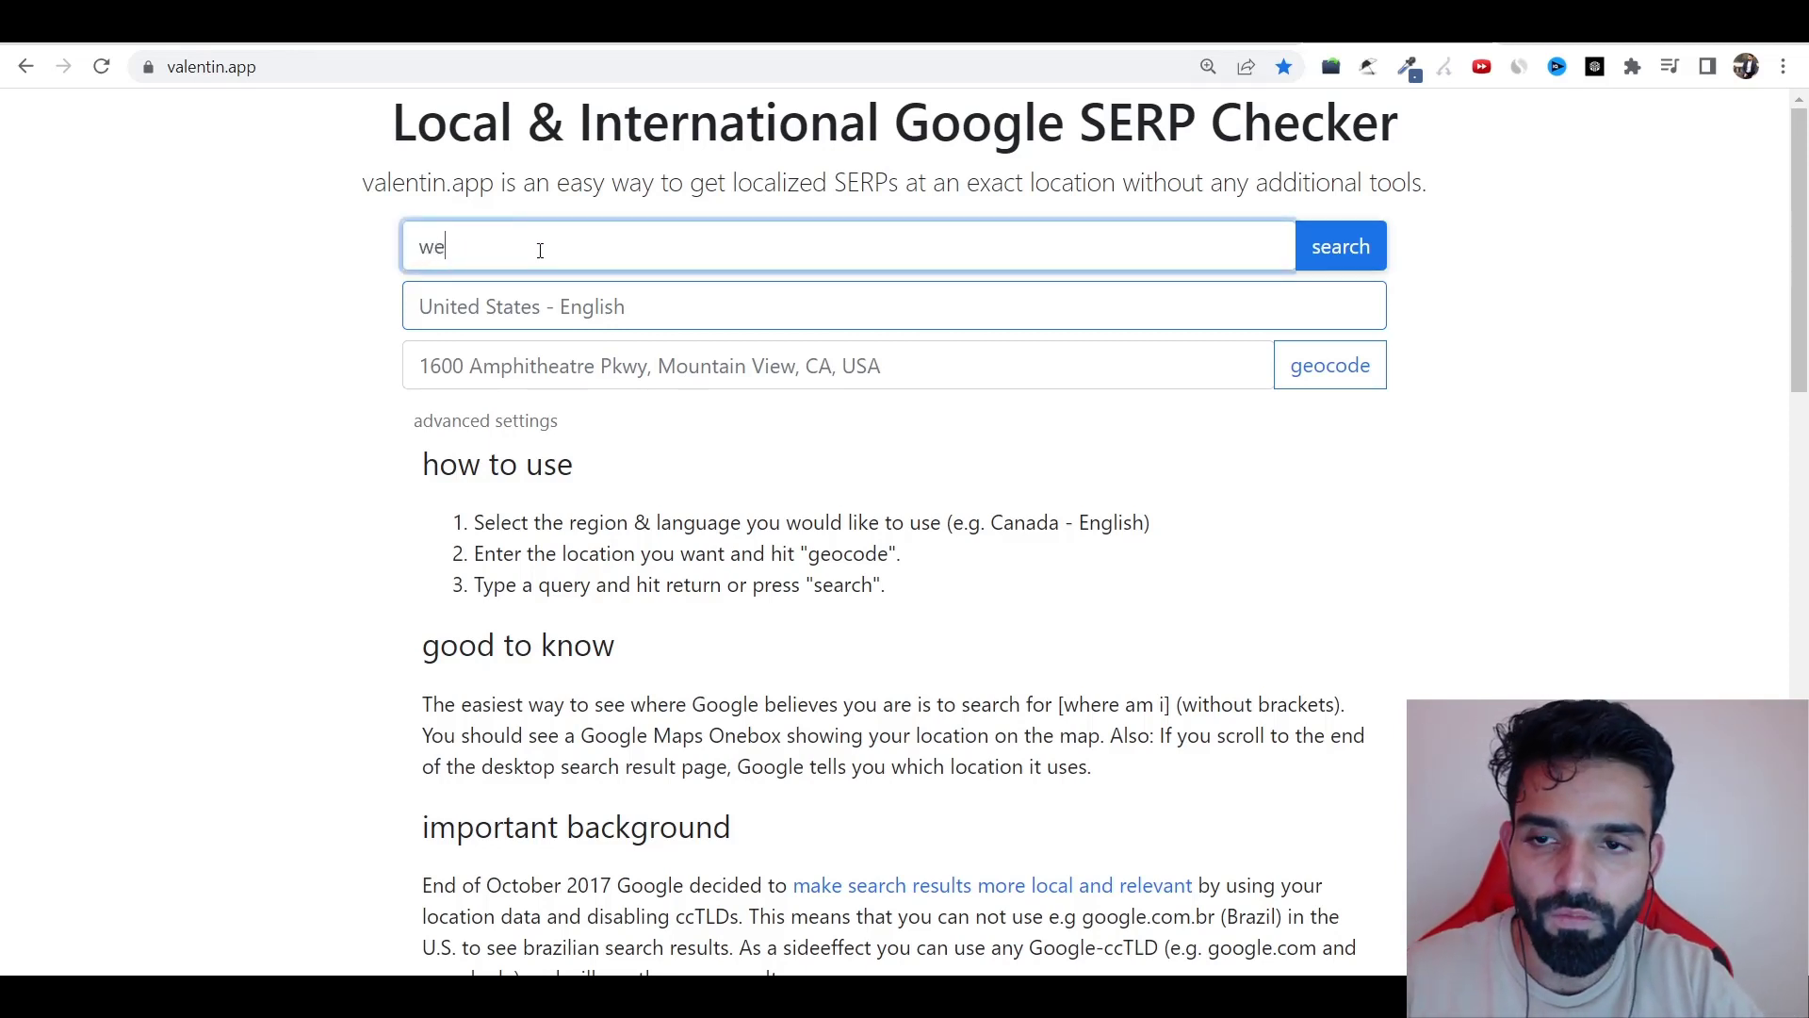
pyautogui.write('lose')
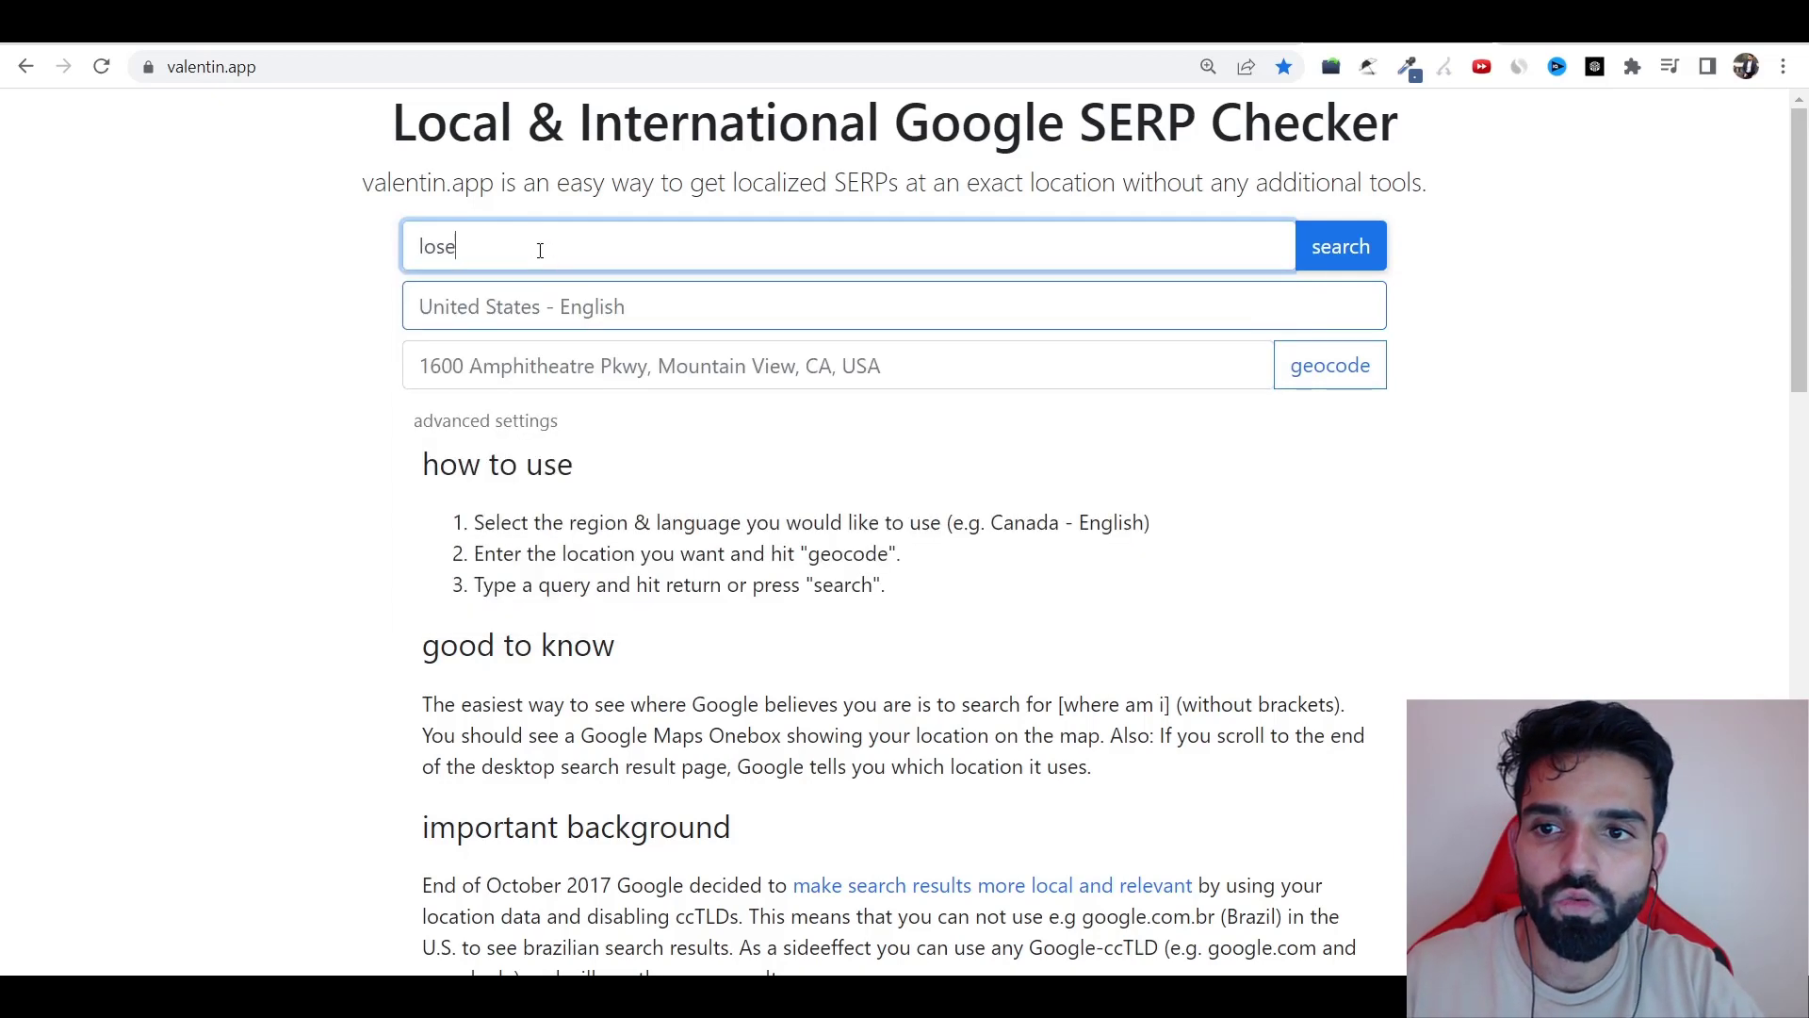
pyautogui.write(' weight in 2 weeks')
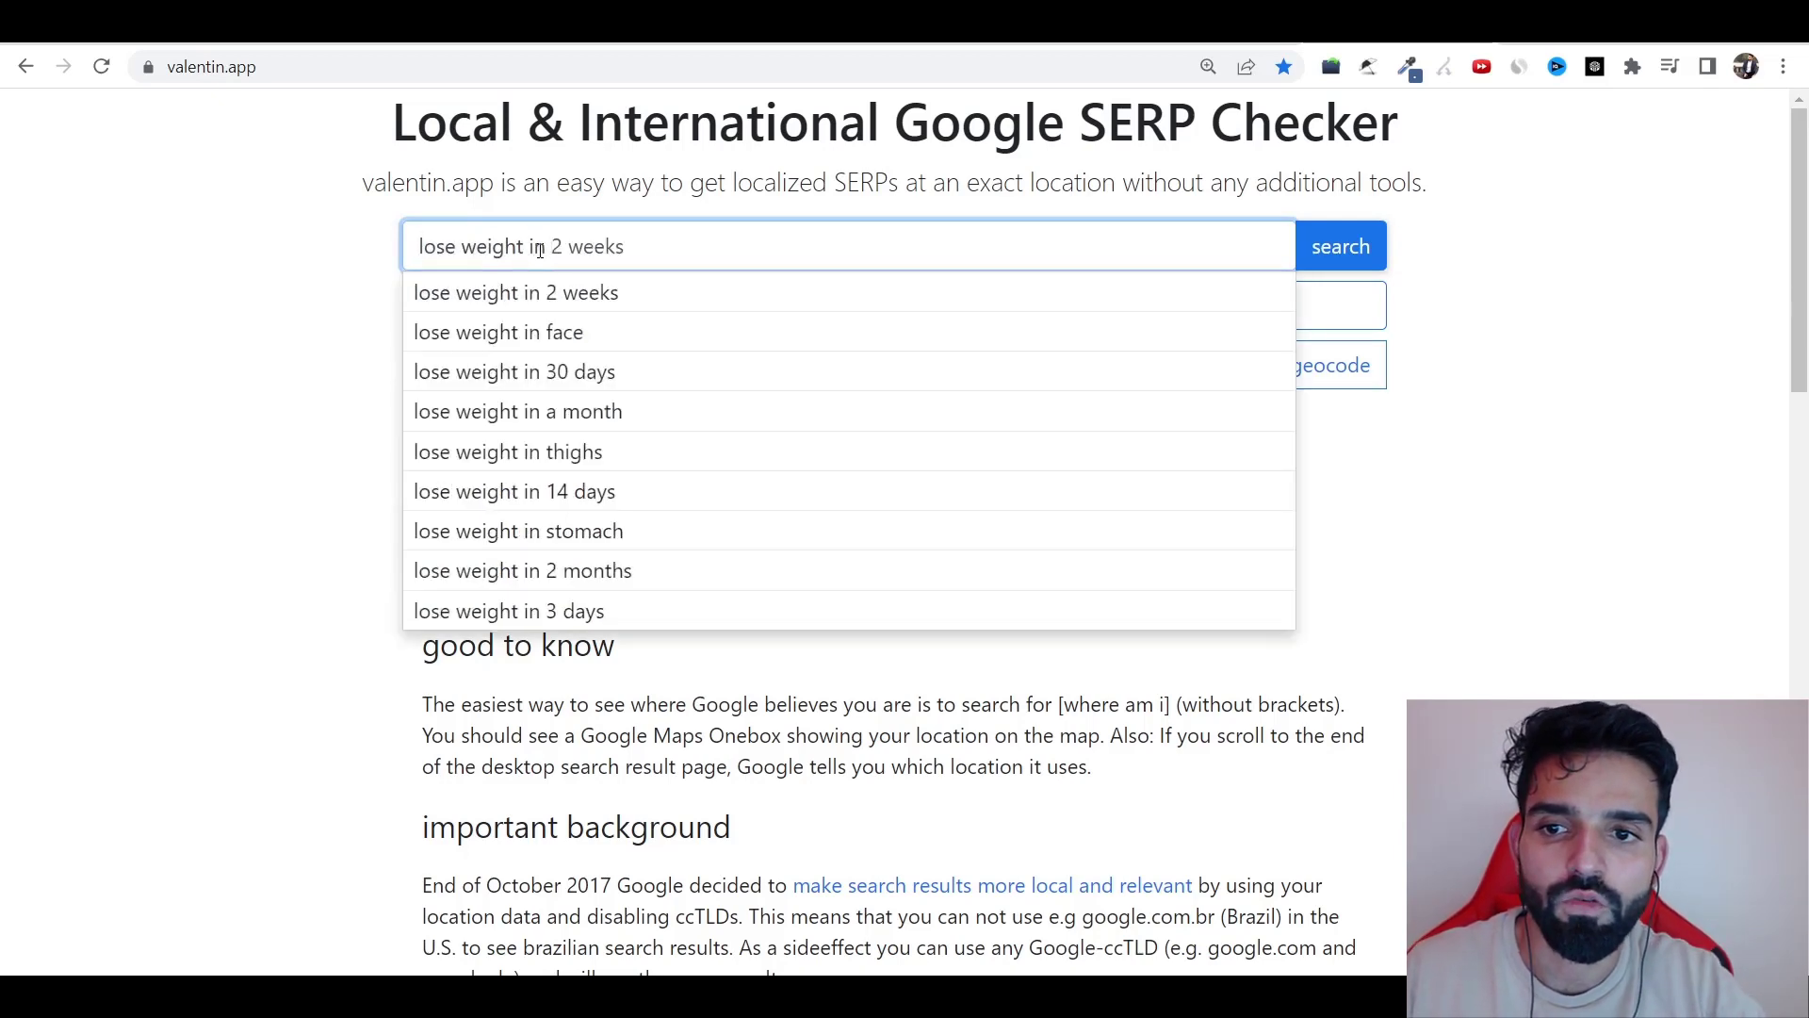
pyautogui.write(' without exercise')
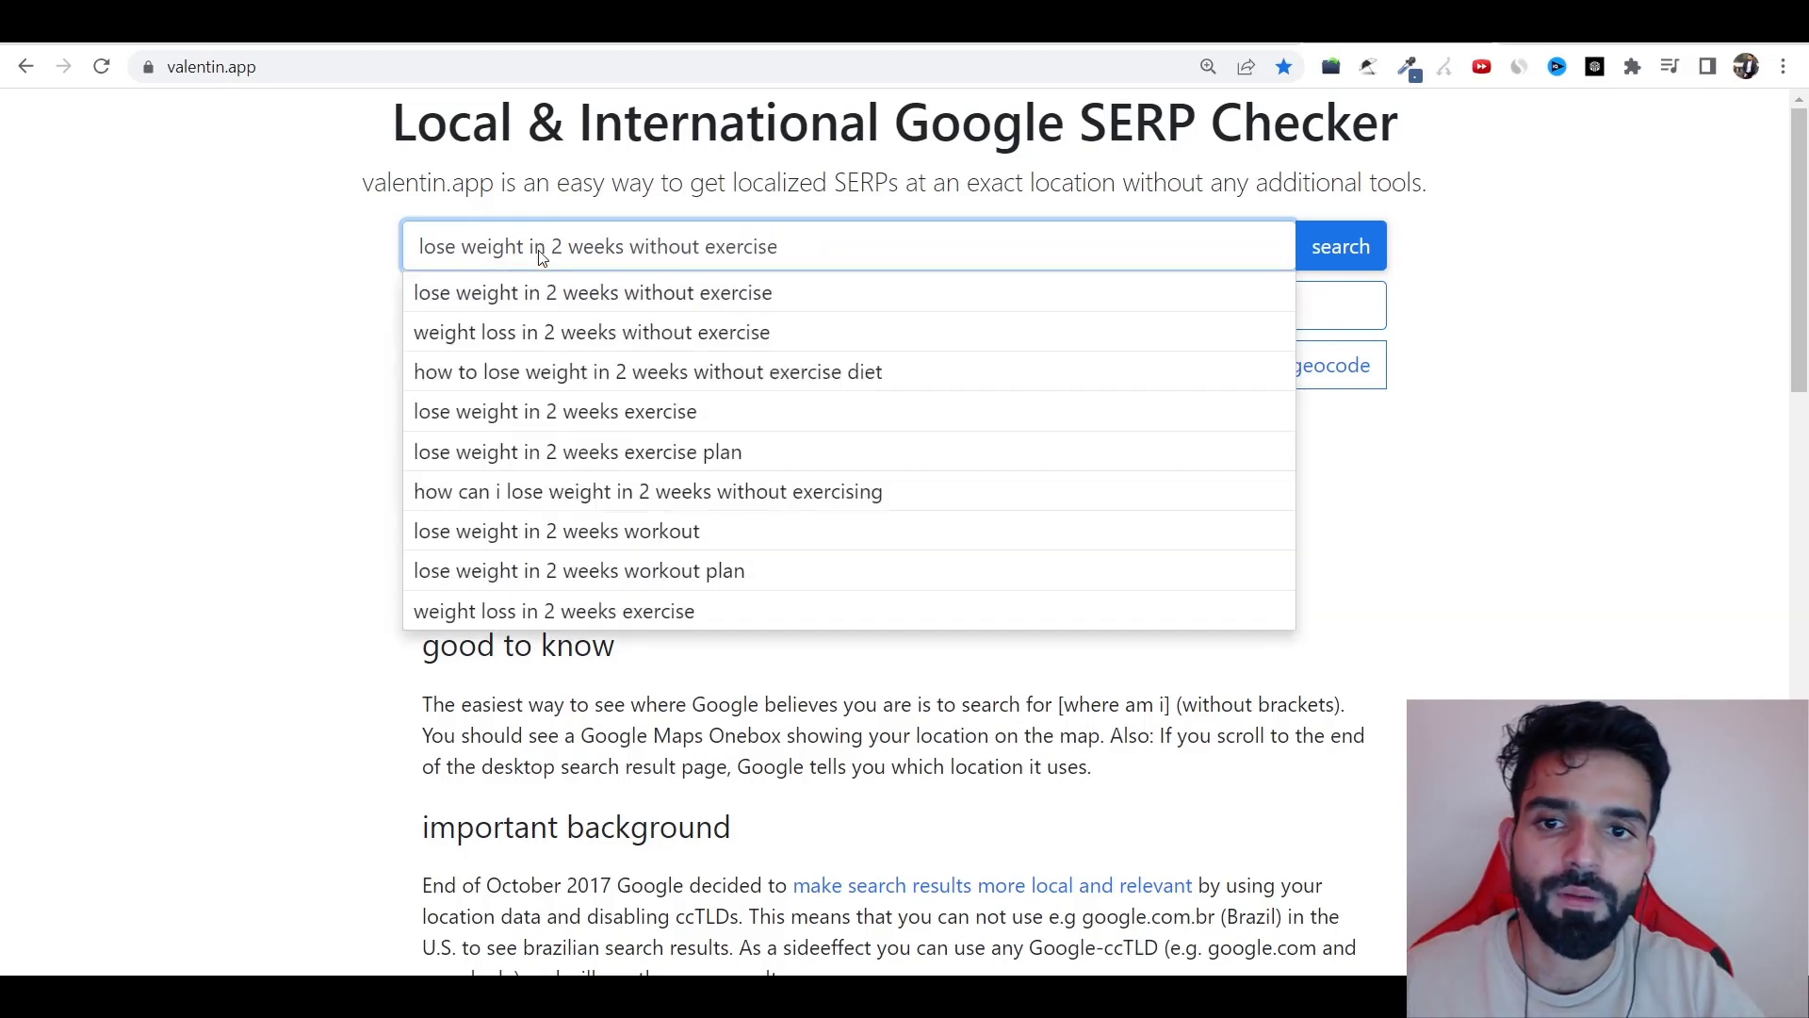
pyautogui.press('Return')
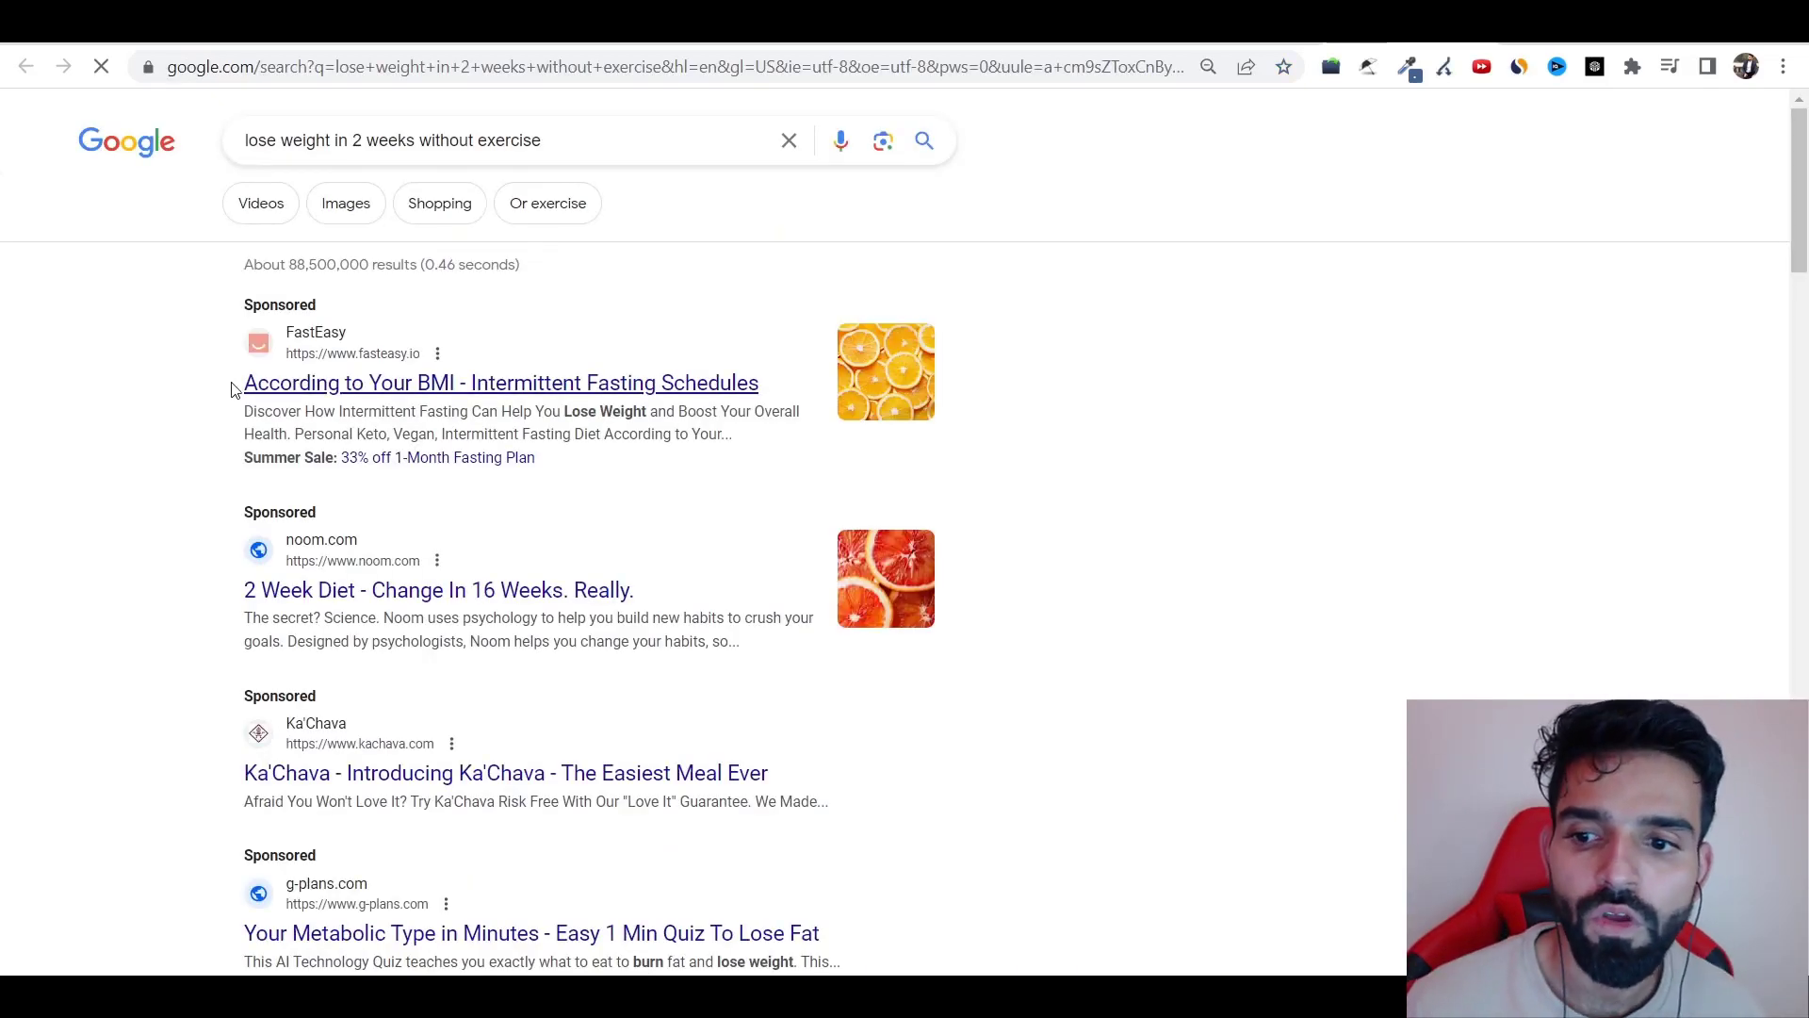
pyautogui.scroll(-1, 334, 643)
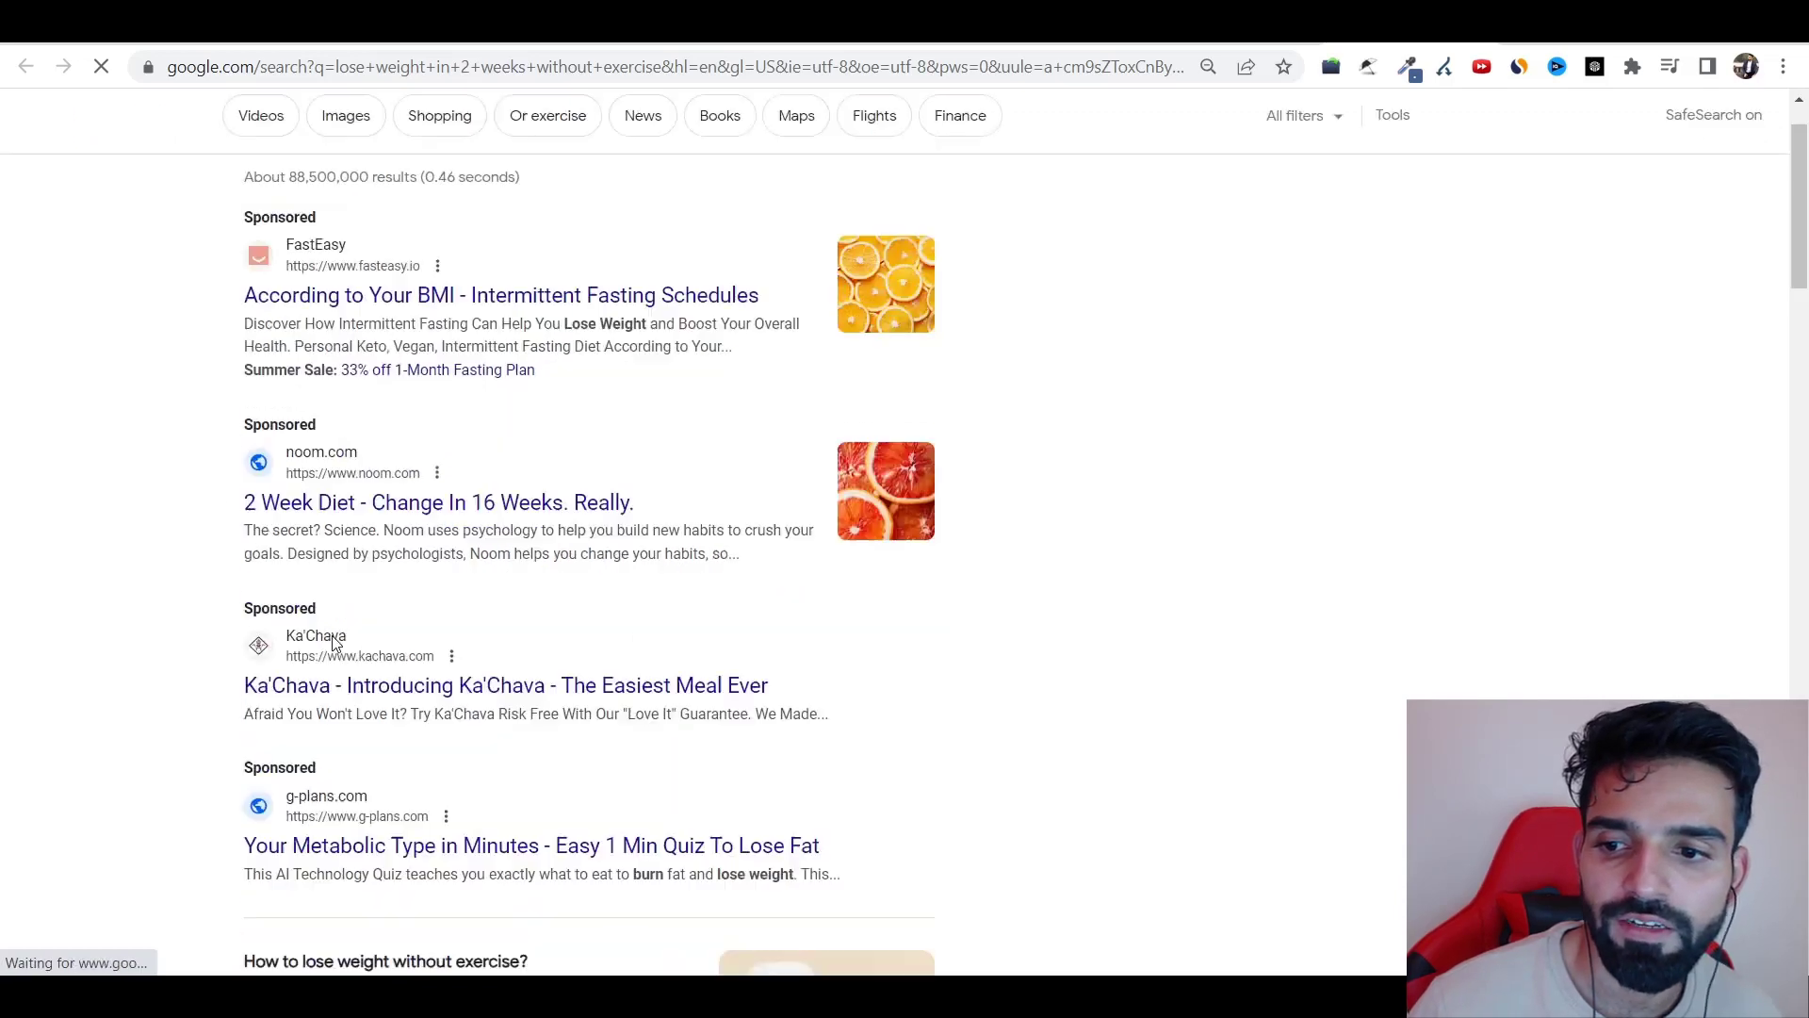
pyautogui.scroll(-20, 335, 643)
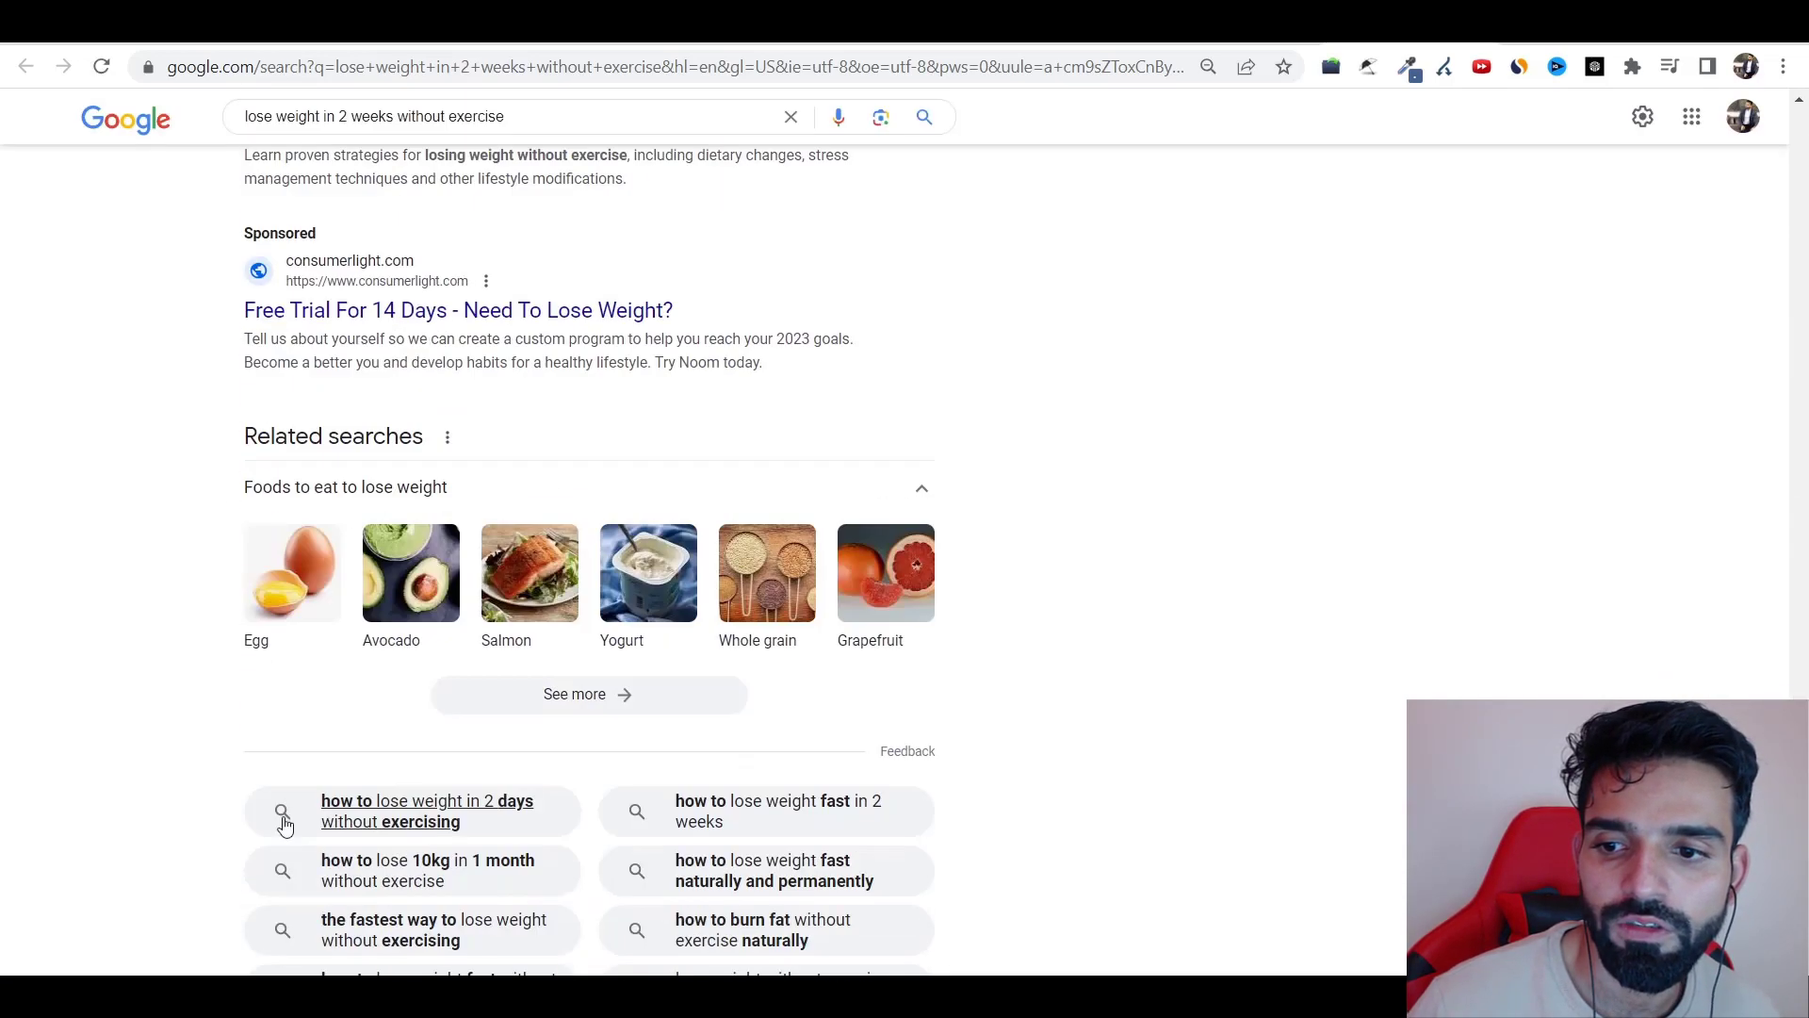
# - Examine the remaining sponsored results for "lose weight in 2 weeks without exercise" throughout the localized results page
pyautogui.scroll(-10, 413, 618)
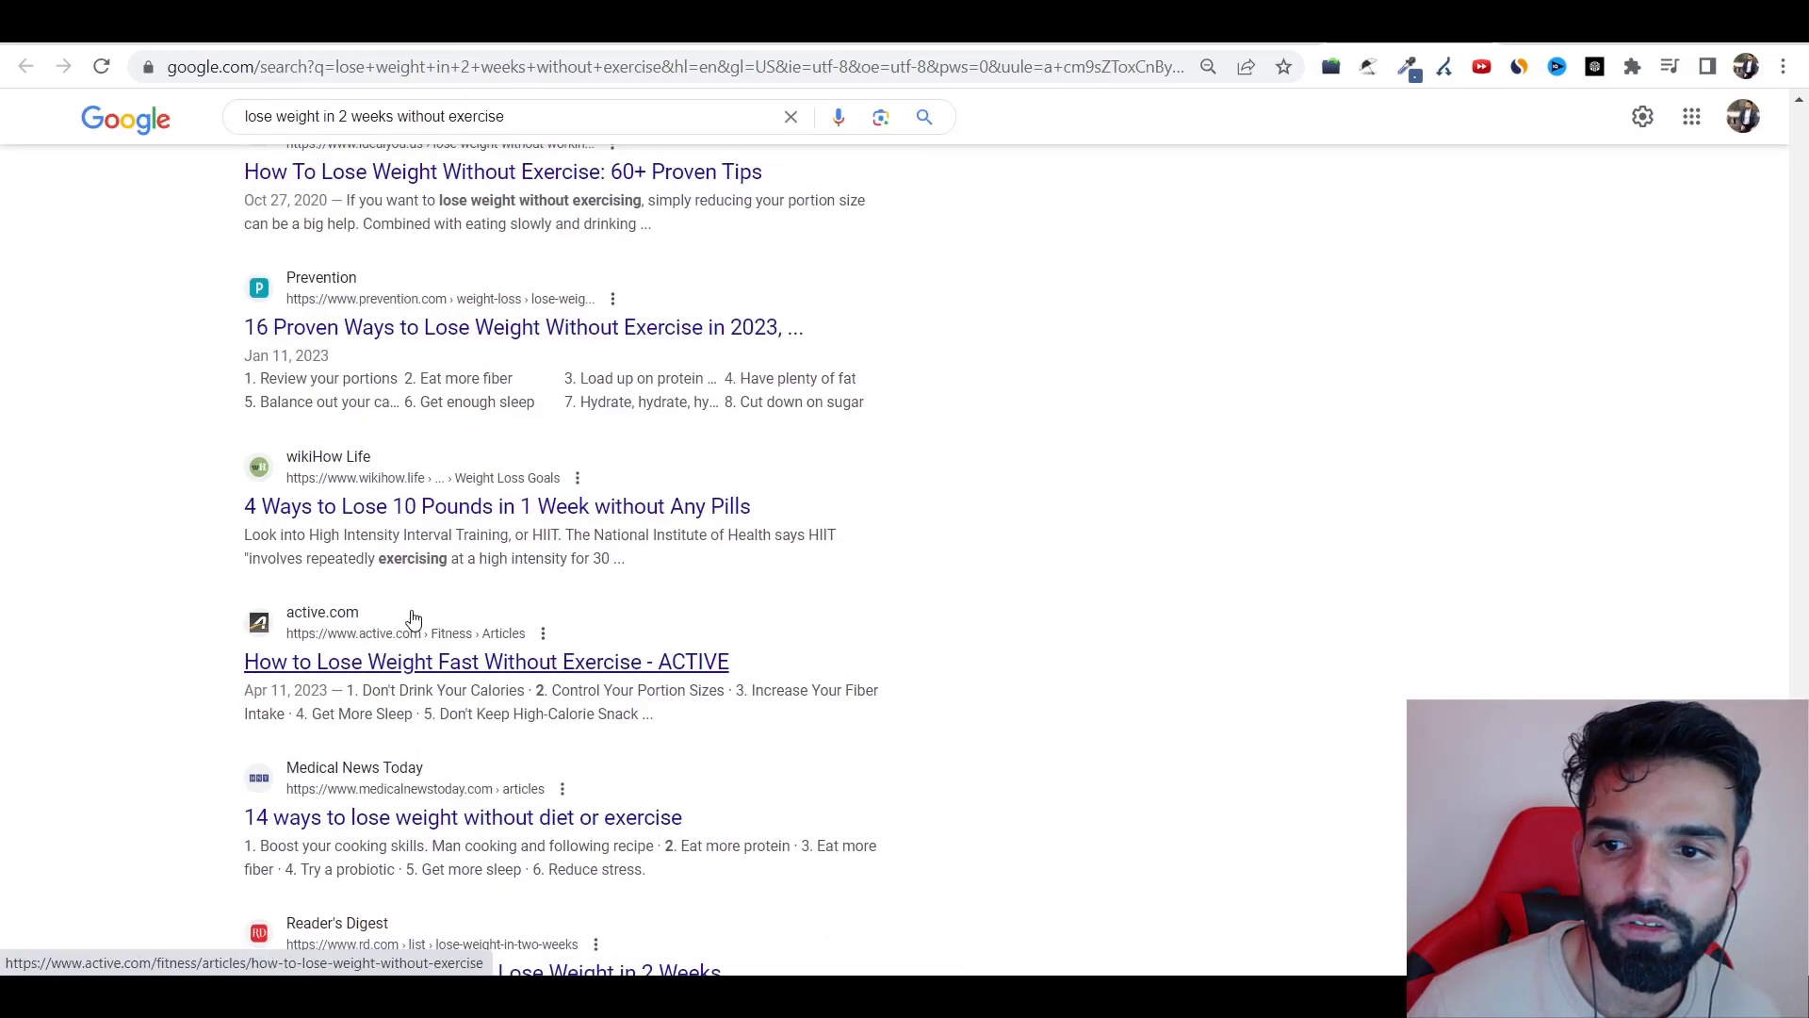
pyautogui.scroll(-9, 472, 325)
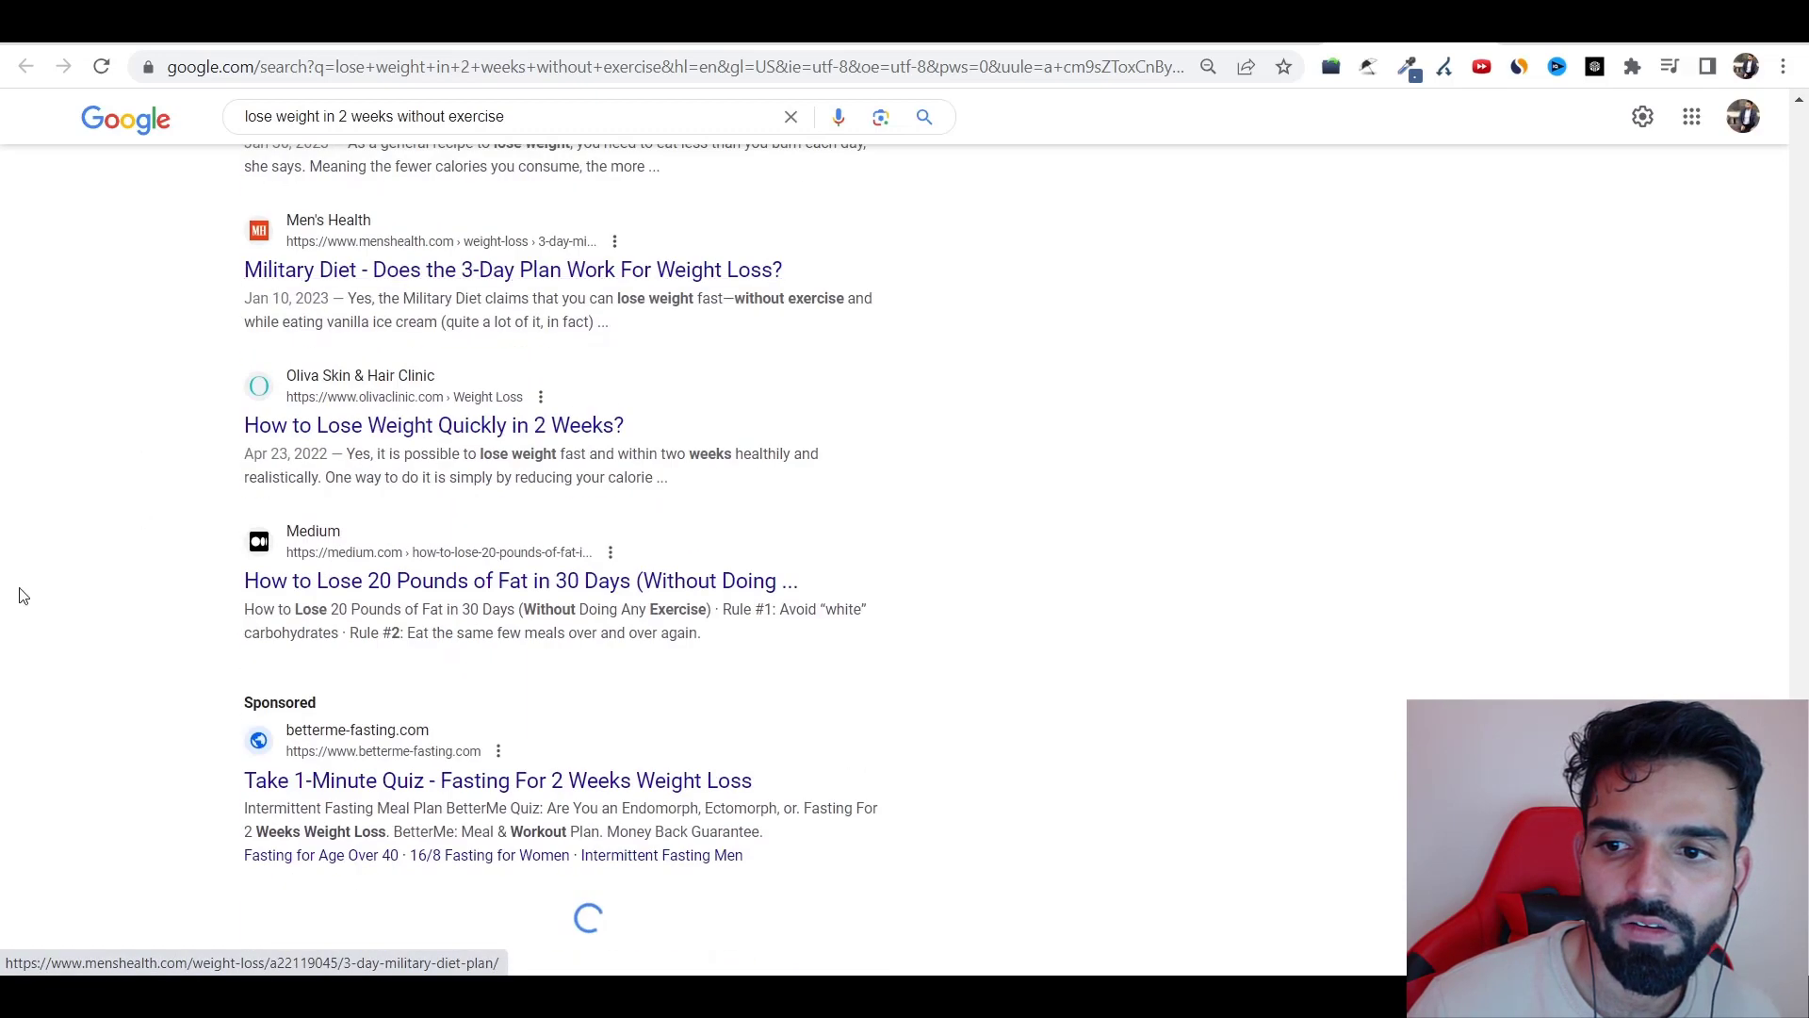
pyautogui.scroll(-5, 396, 727)
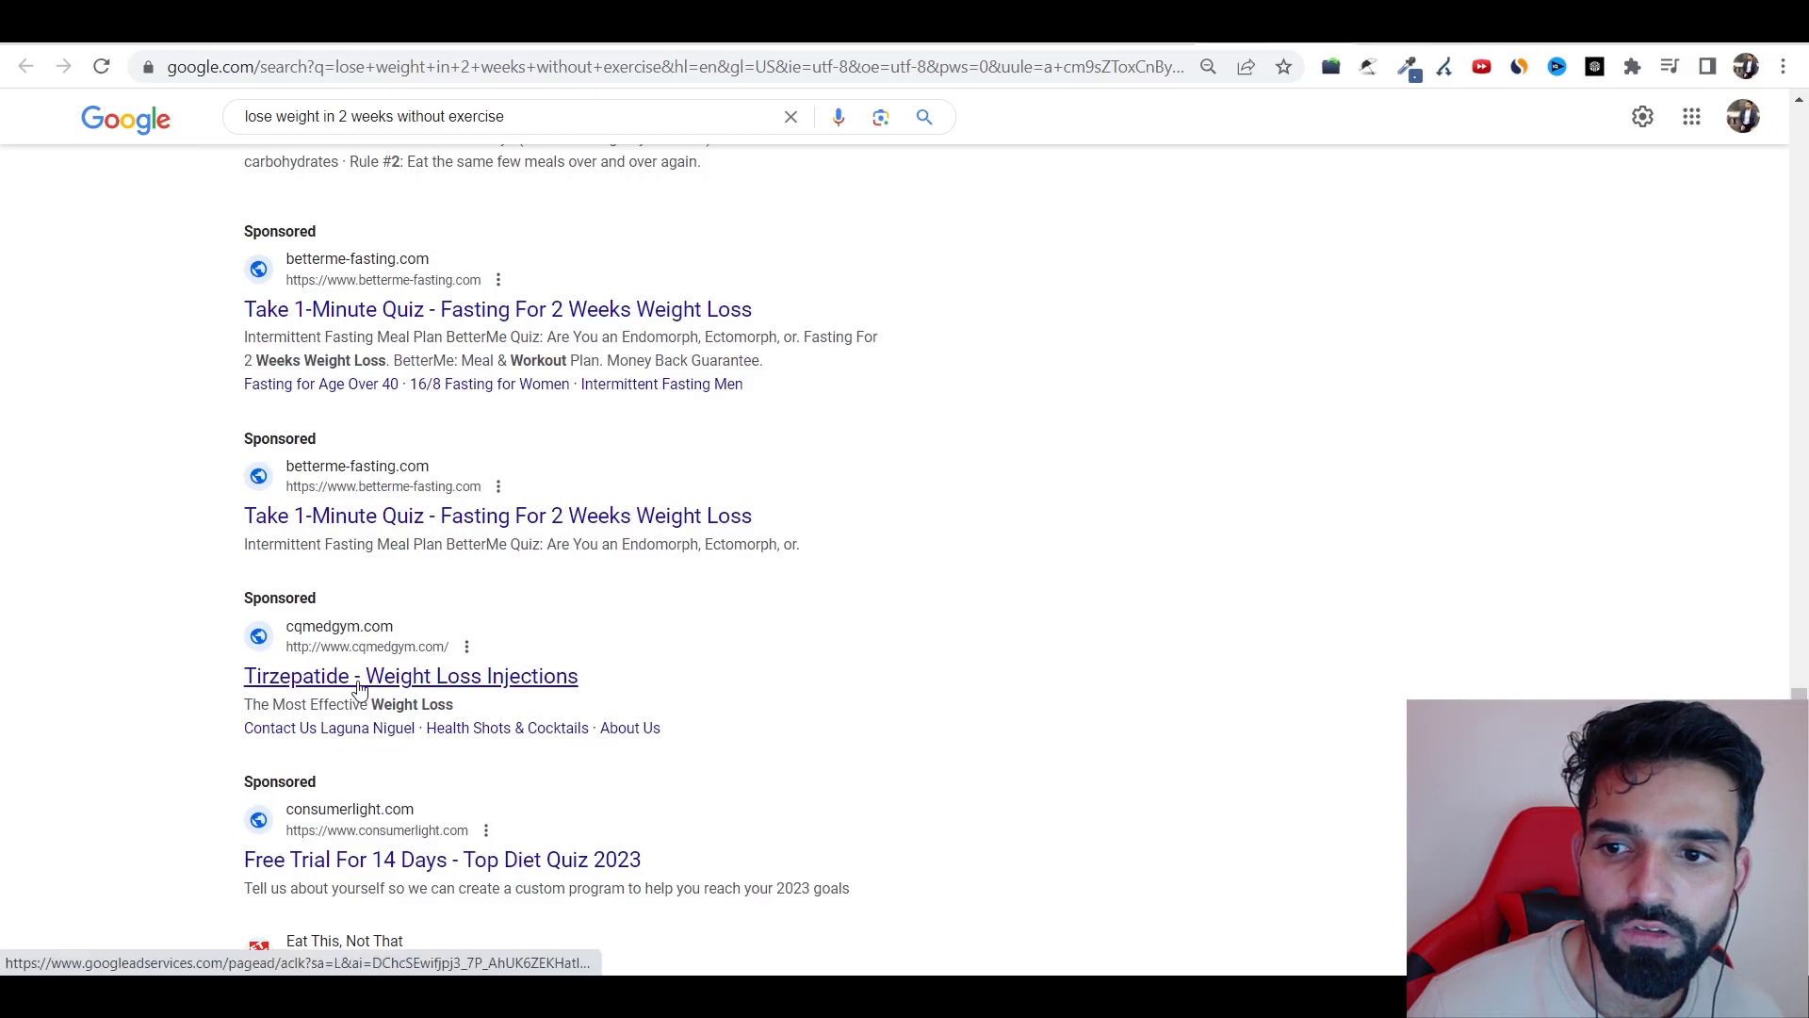
pyautogui.scroll(-12, 295, 557)
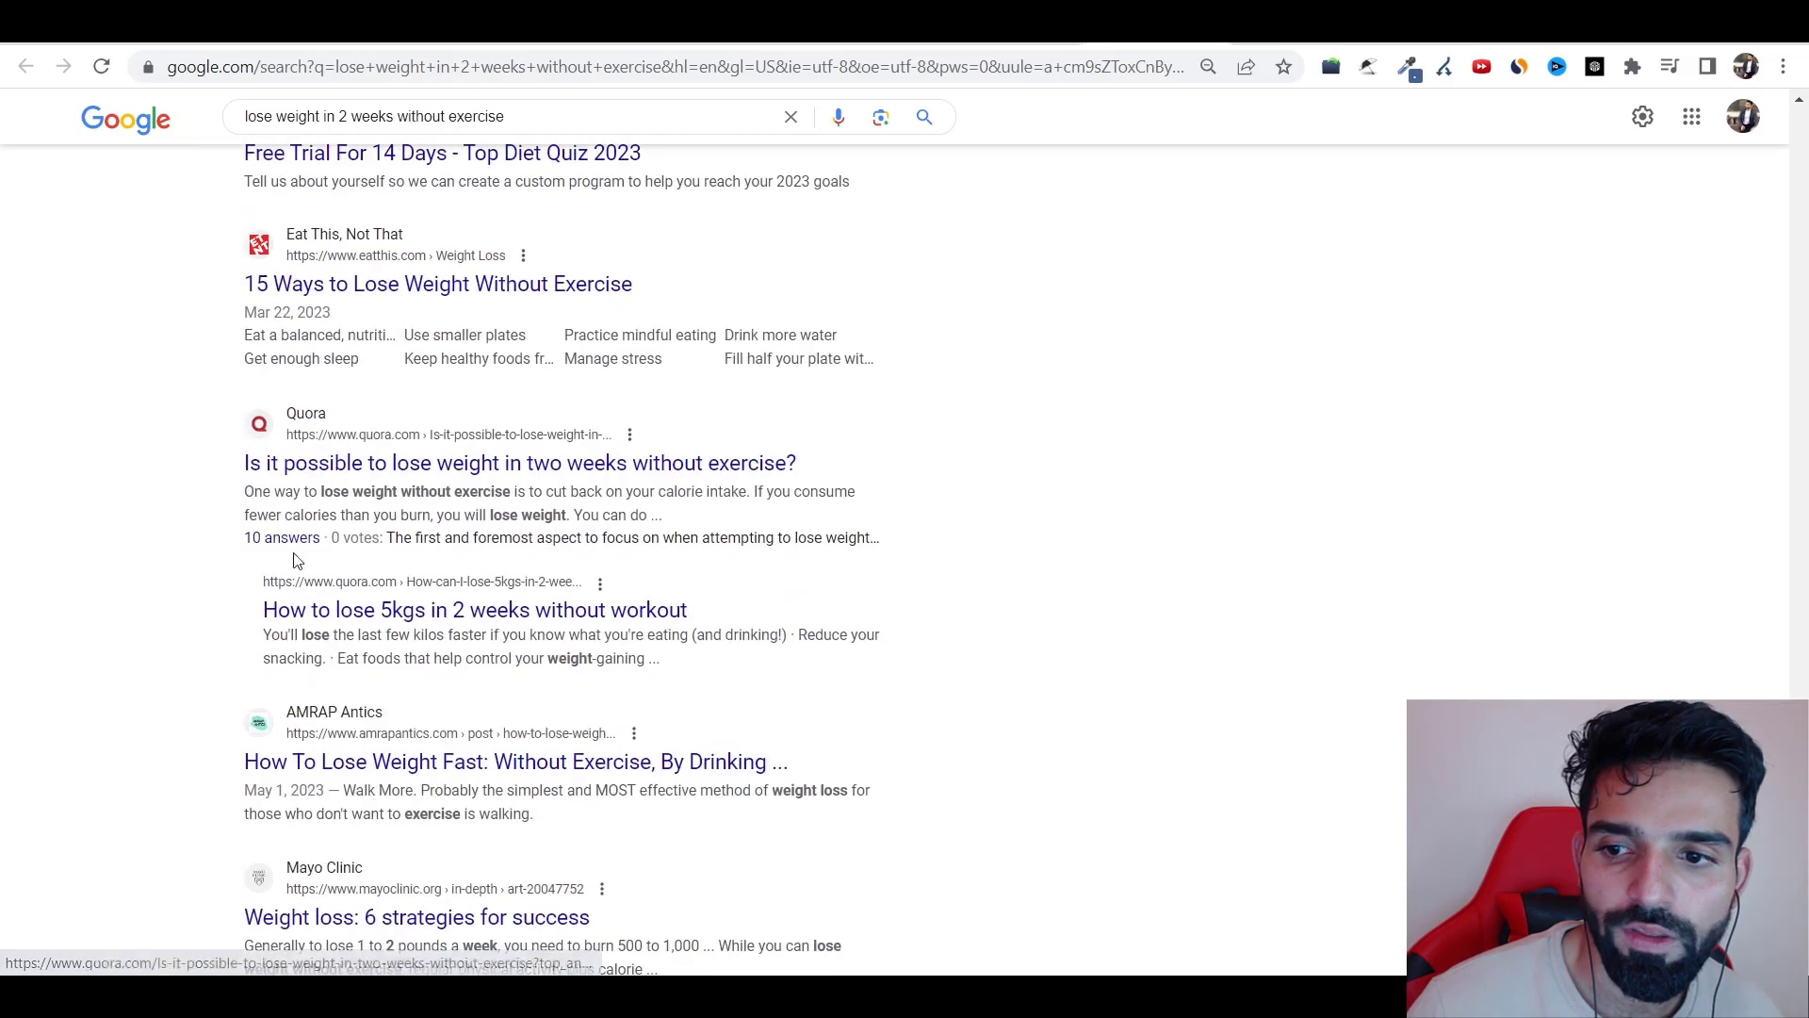
pyautogui.scroll(-7, 208, 560)
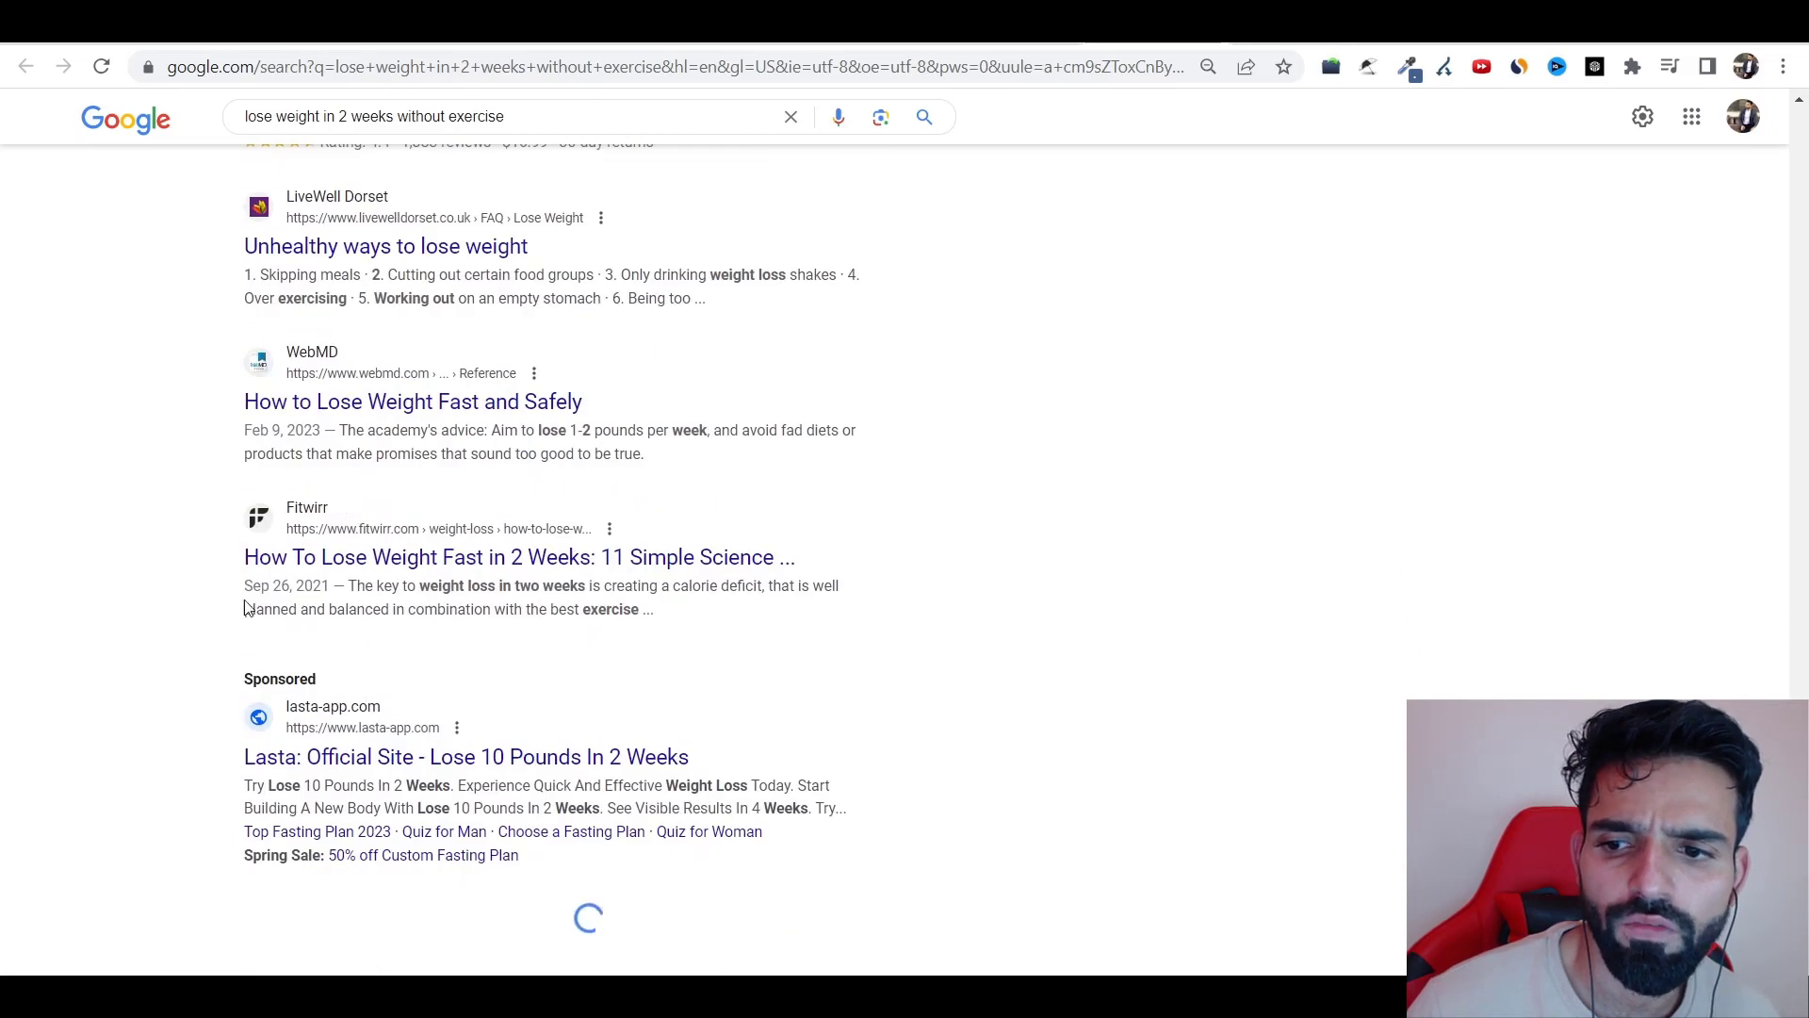
pyautogui.scroll(-5, 299, 516)
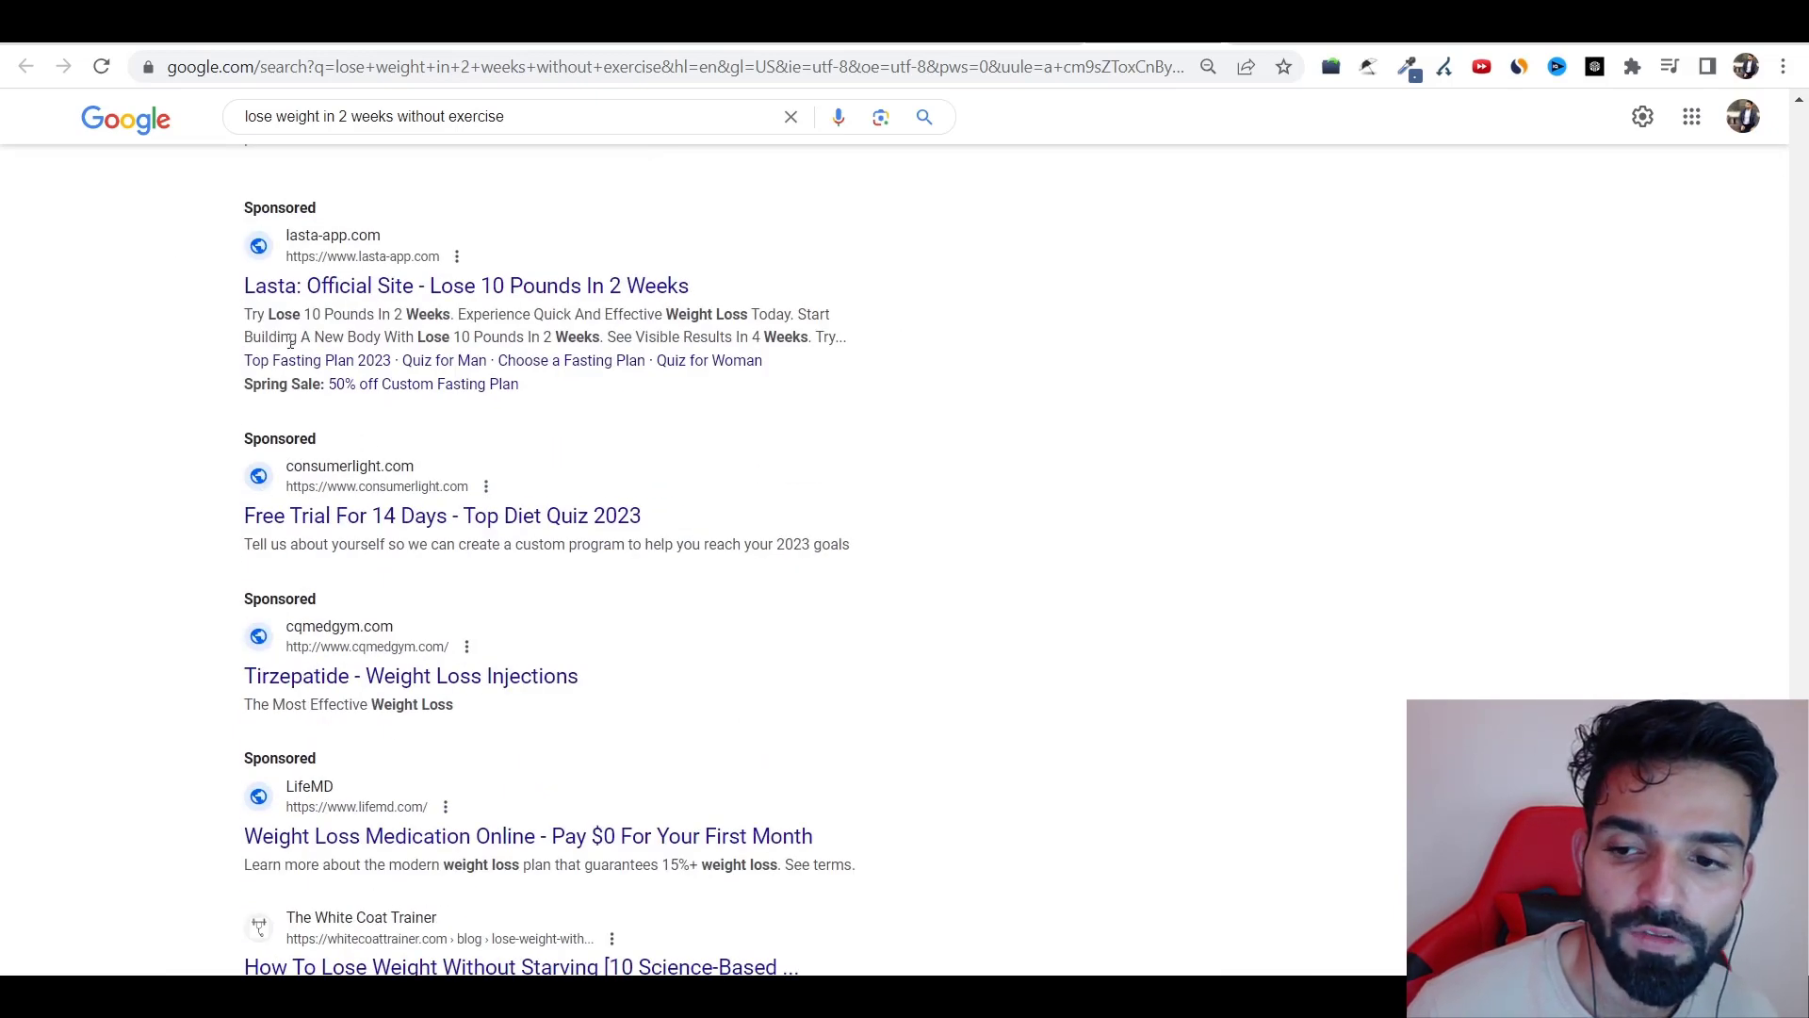
pyautogui.scroll(-5, 291, 342)
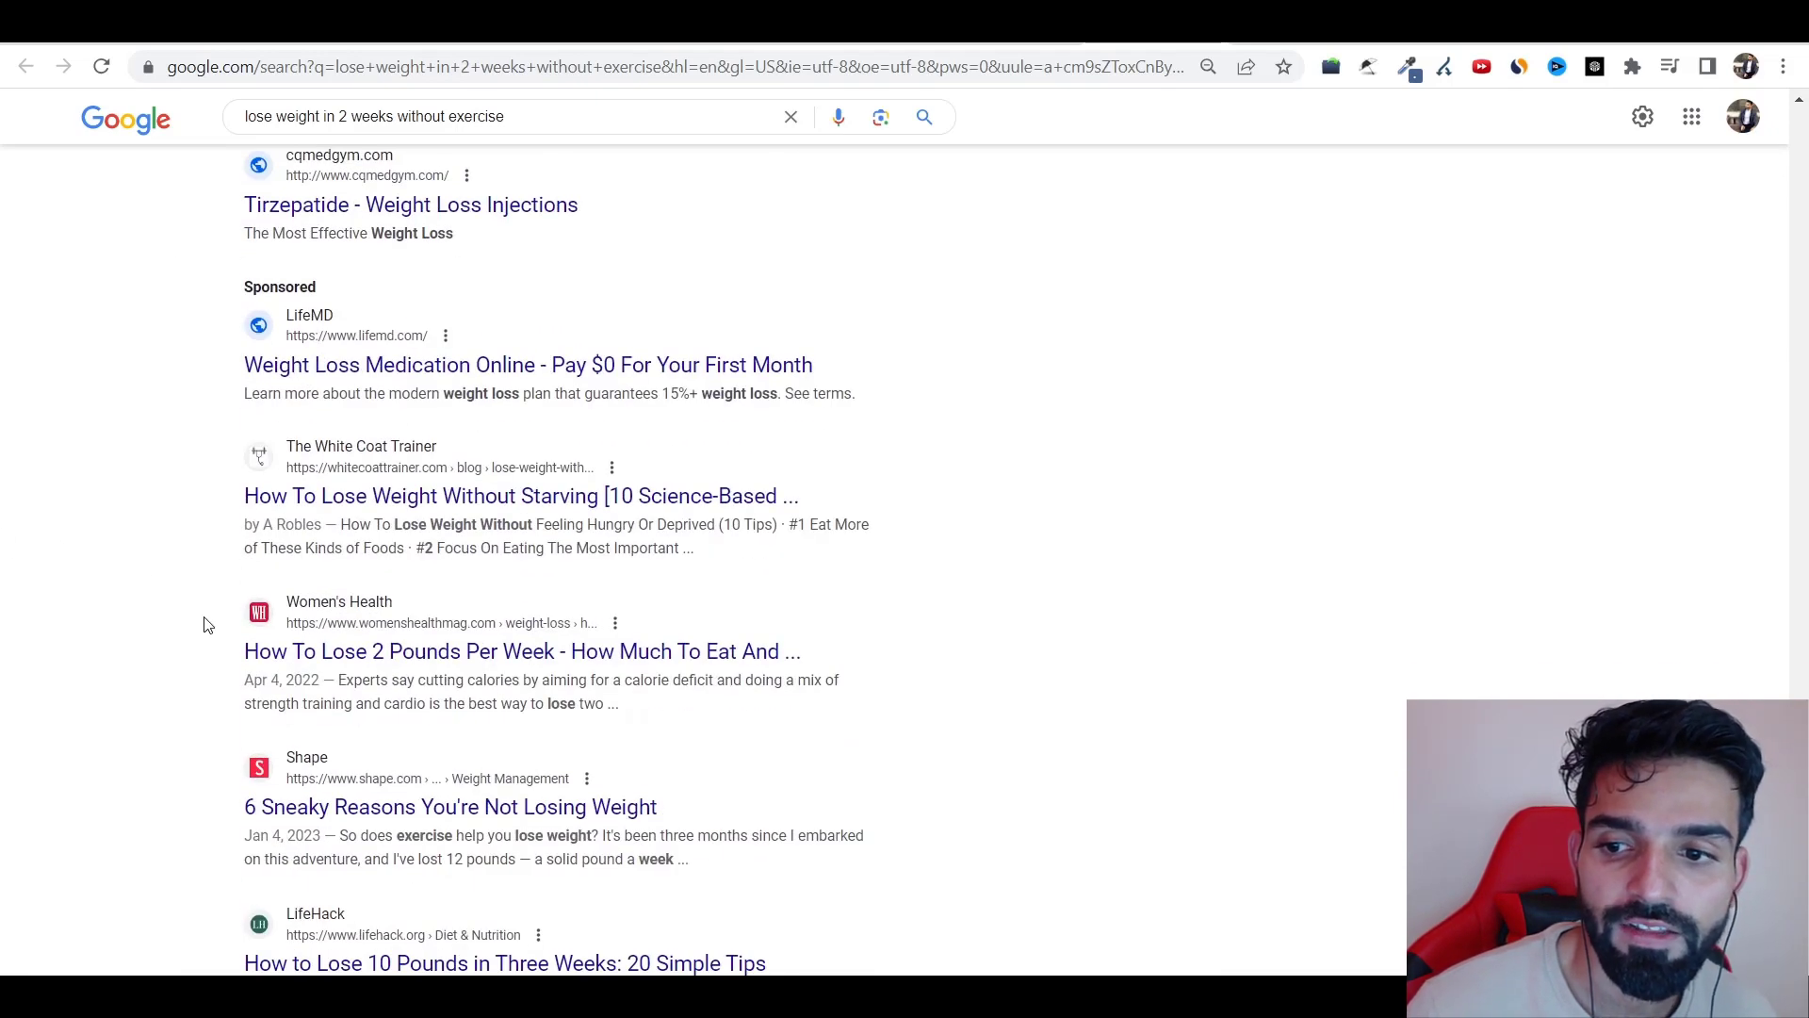
pyautogui.scroll(-14, 193, 656)
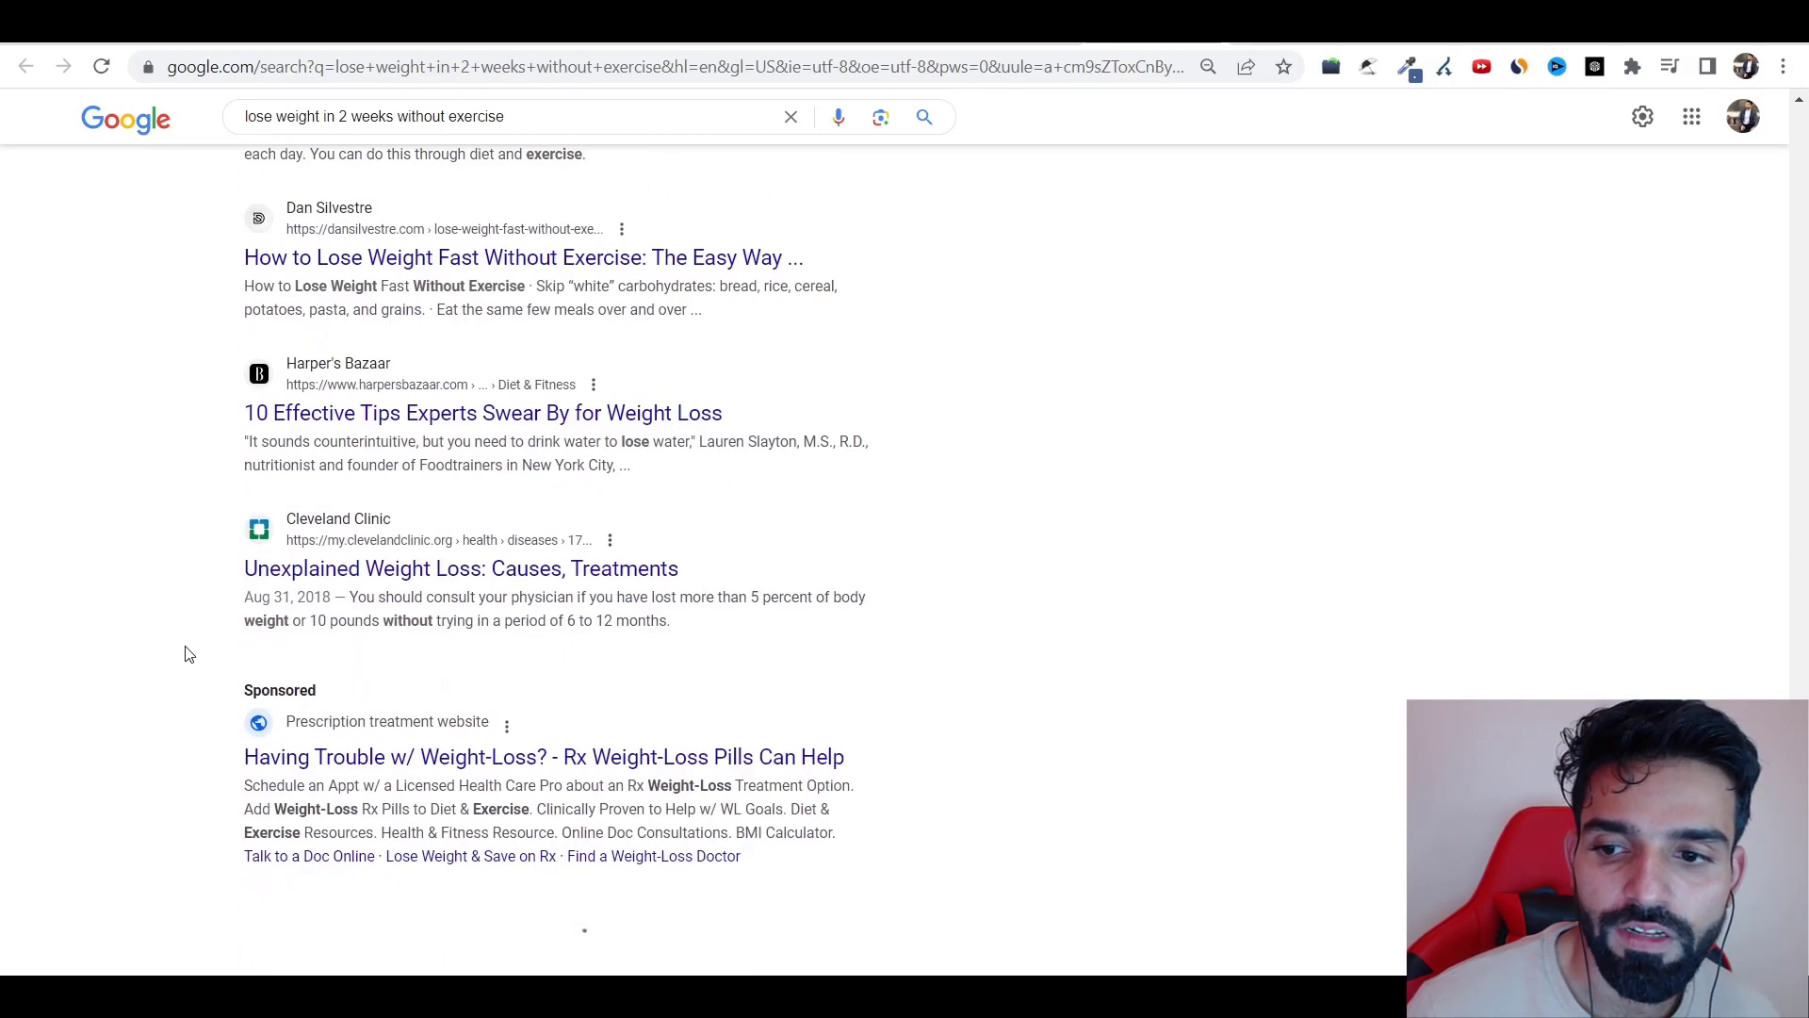
pyautogui.scroll(-5, 193, 654)
pyautogui.scroll(10, 193, 654)
pyautogui.scroll(-7, 226, 660)
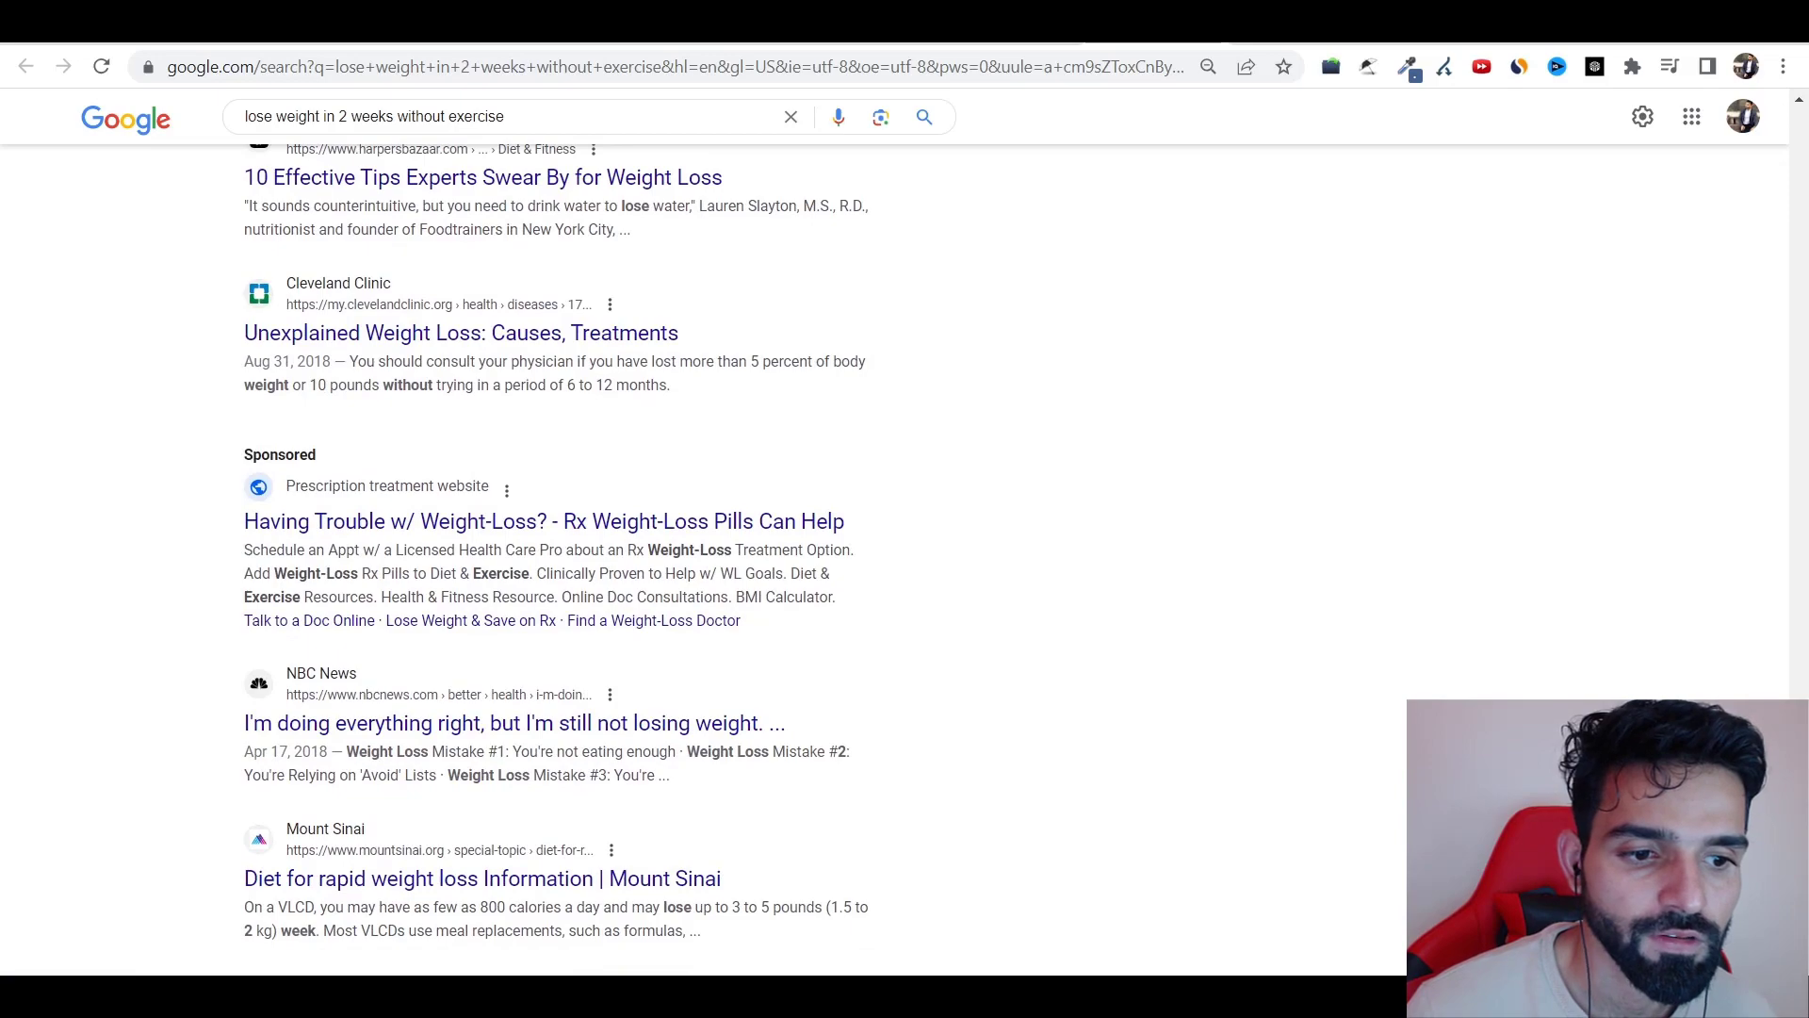
pyautogui.scroll(20, 1799, 108)
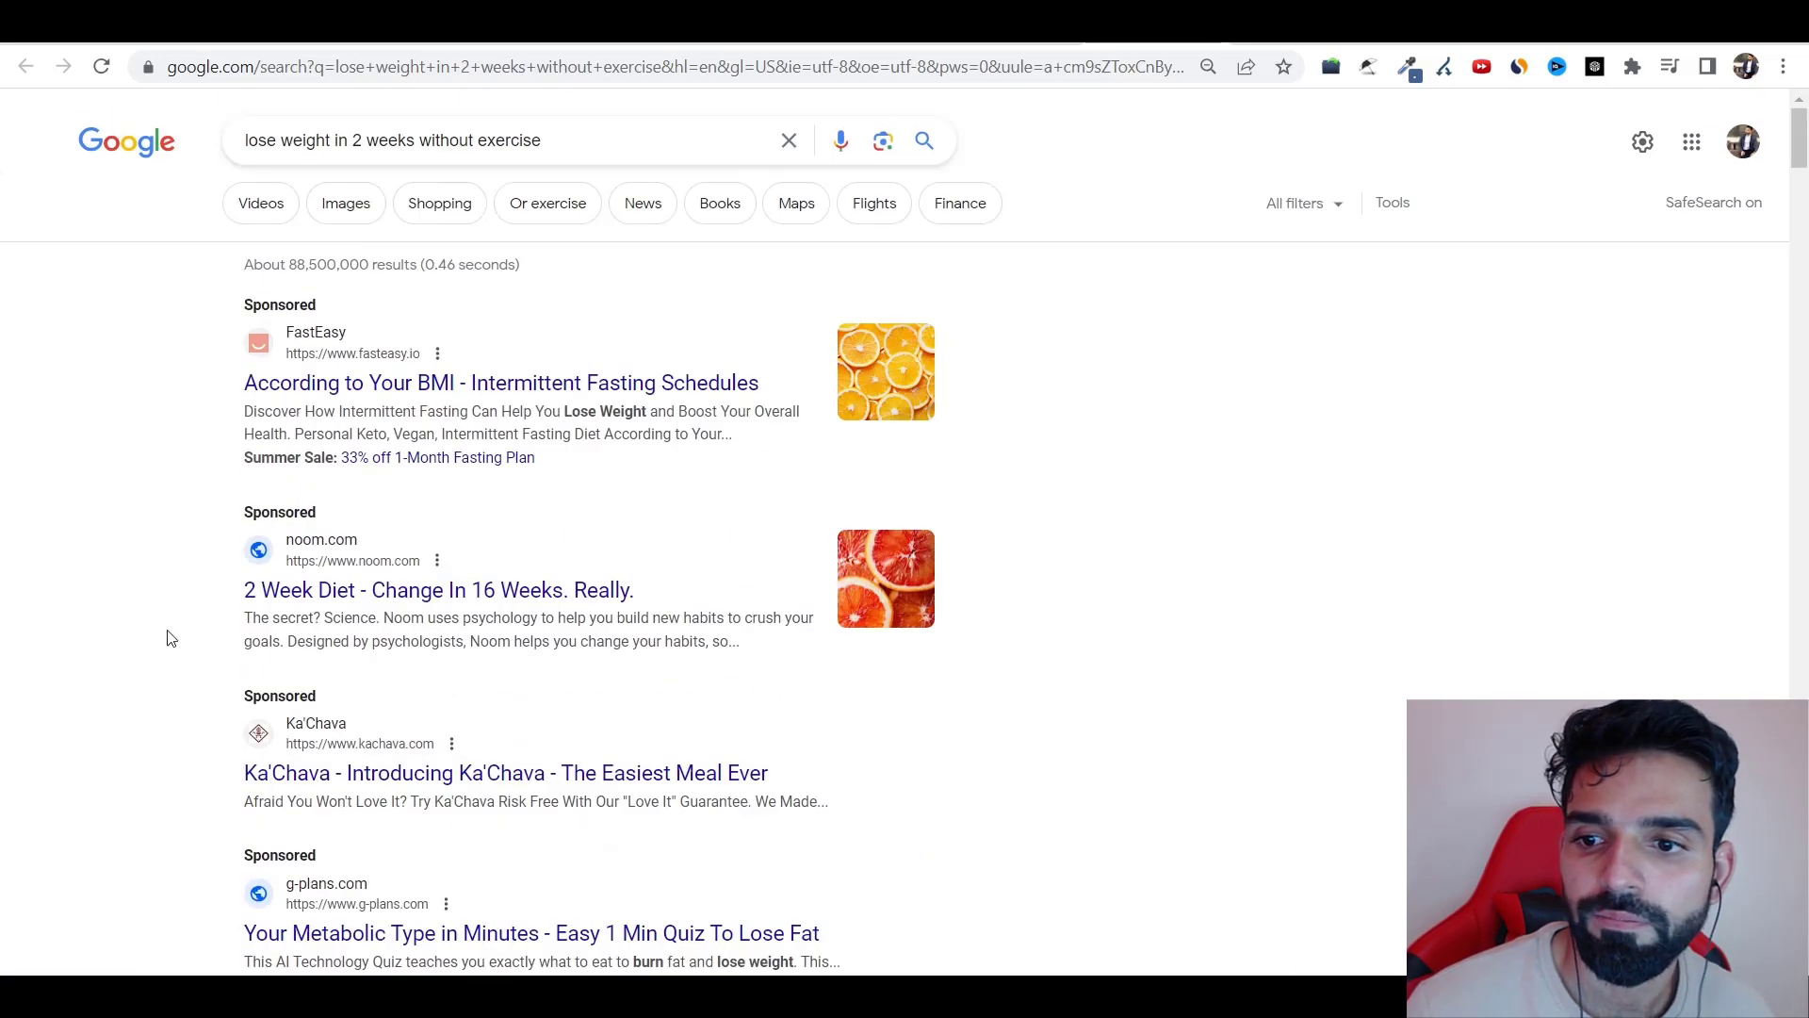
# - Highlight the noom.com ad's headline and look at the CQ Med Gym landing page
pyautogui.moveTo(171, 614); pyautogui.dragTo(609, 611)
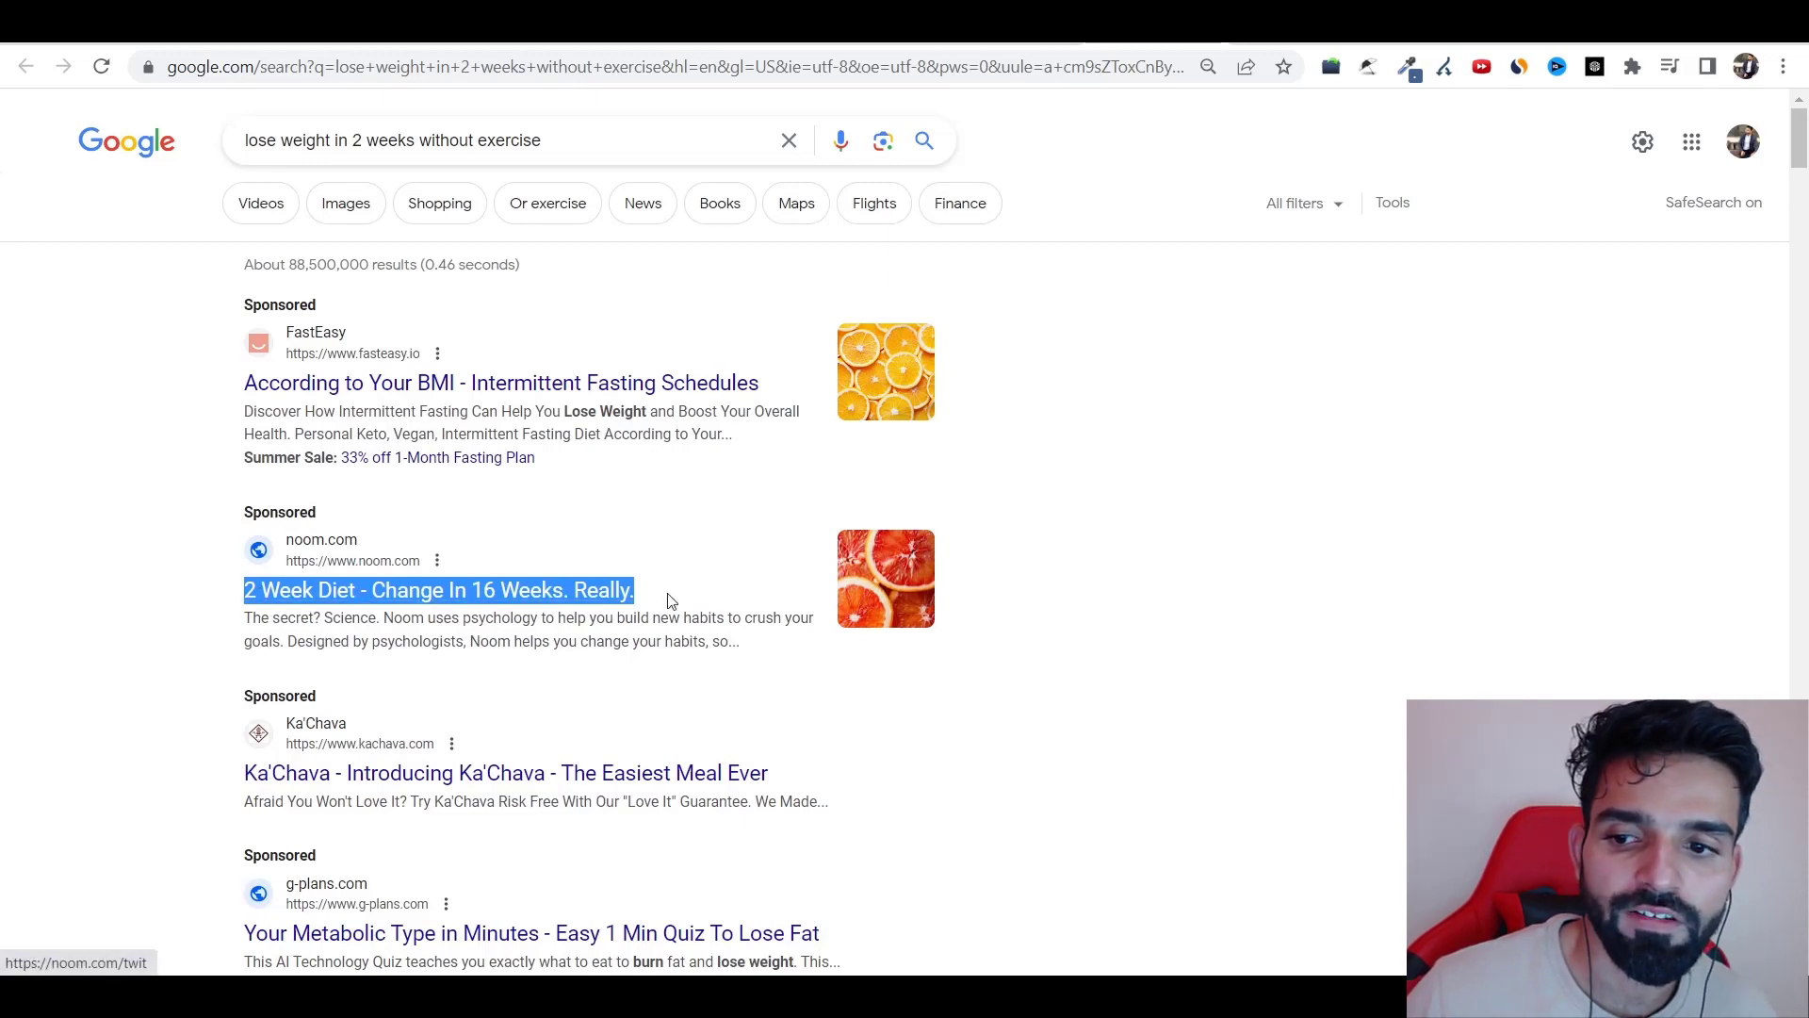
pyautogui.scroll(-7, 314, 664)
pyautogui.scroll(-13, 314, 664)
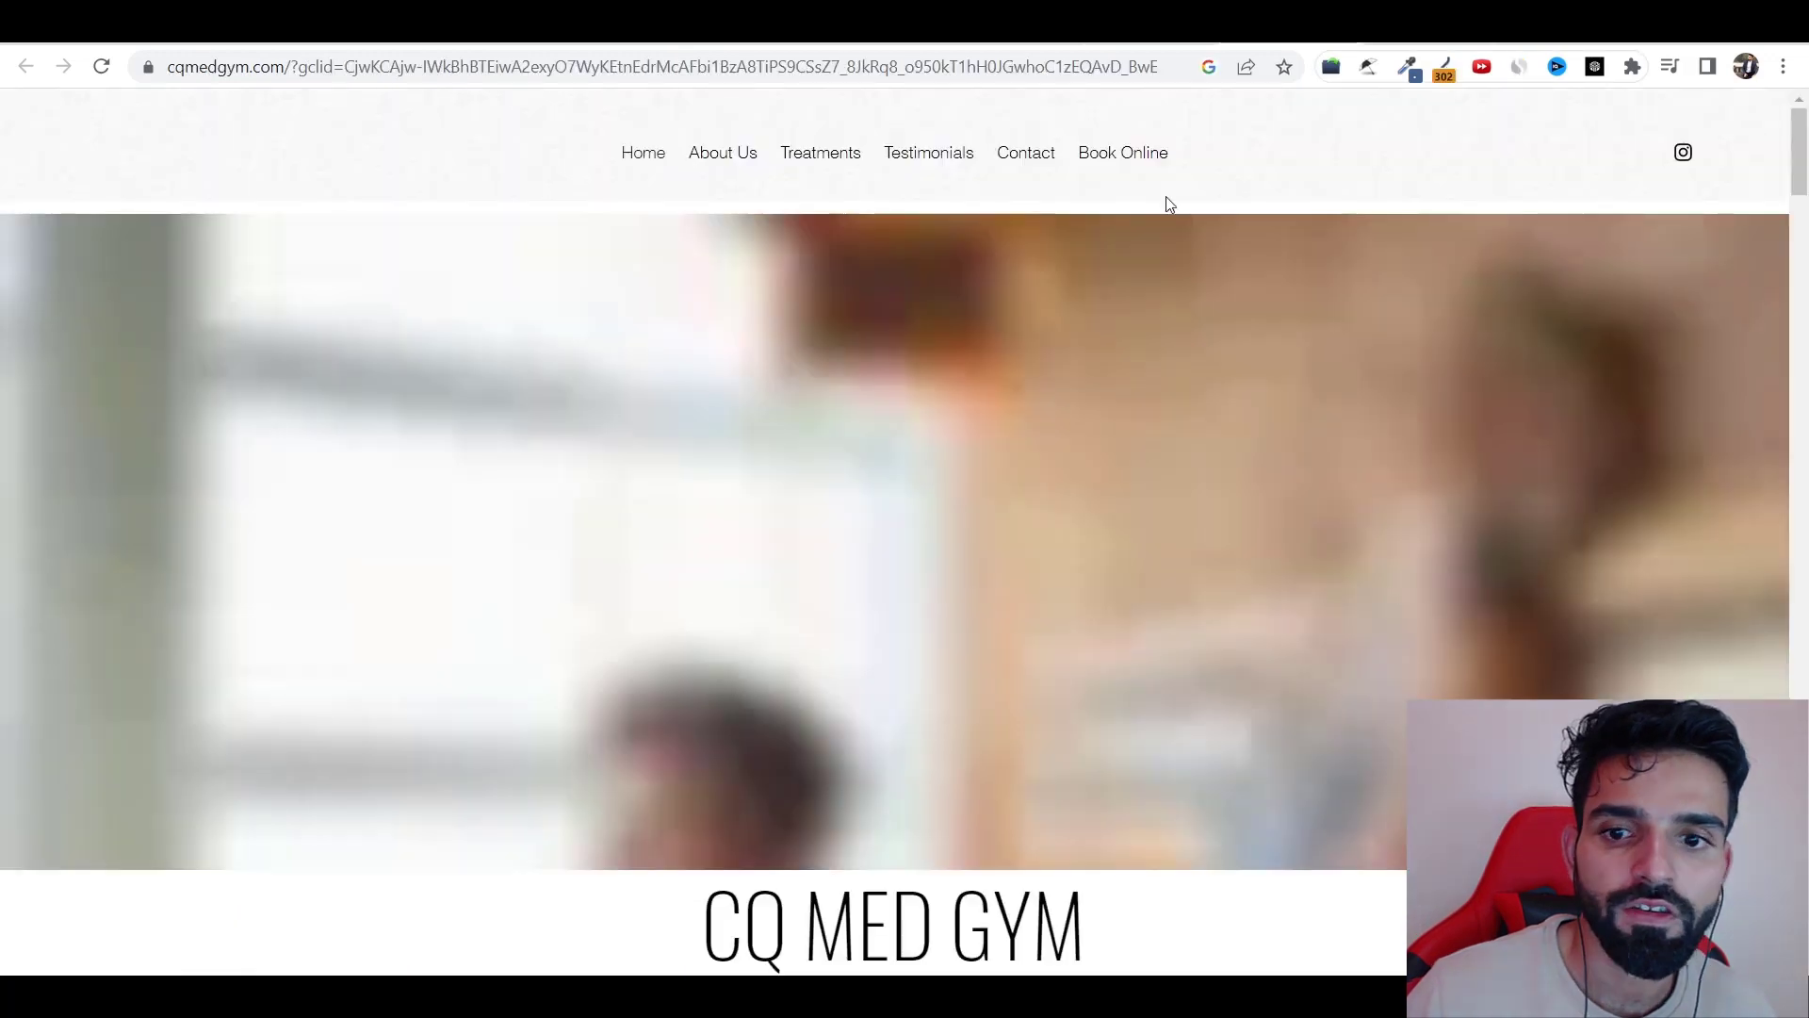
pyautogui.scroll(-15, 954, 562)
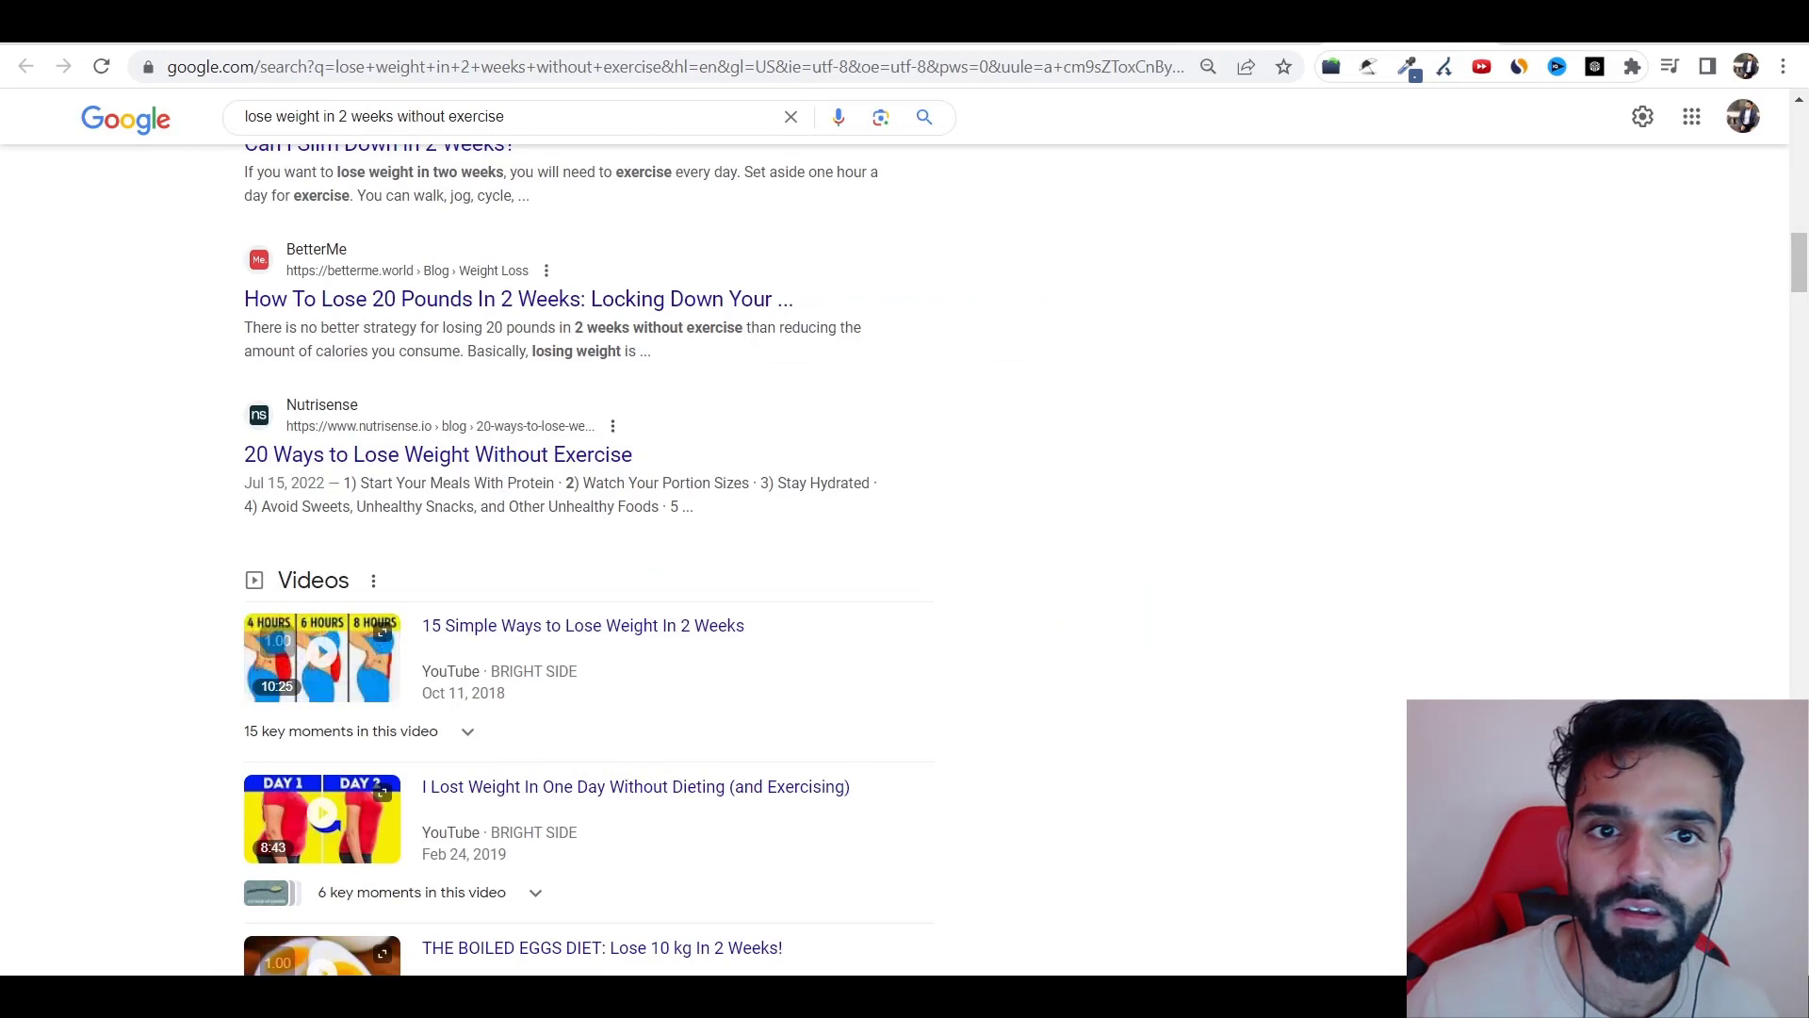
# - Review the related searches for further keyword ideas such as "how to lose weight fast in 2 weeks"
pyautogui.scroll(-10, 529, 619)
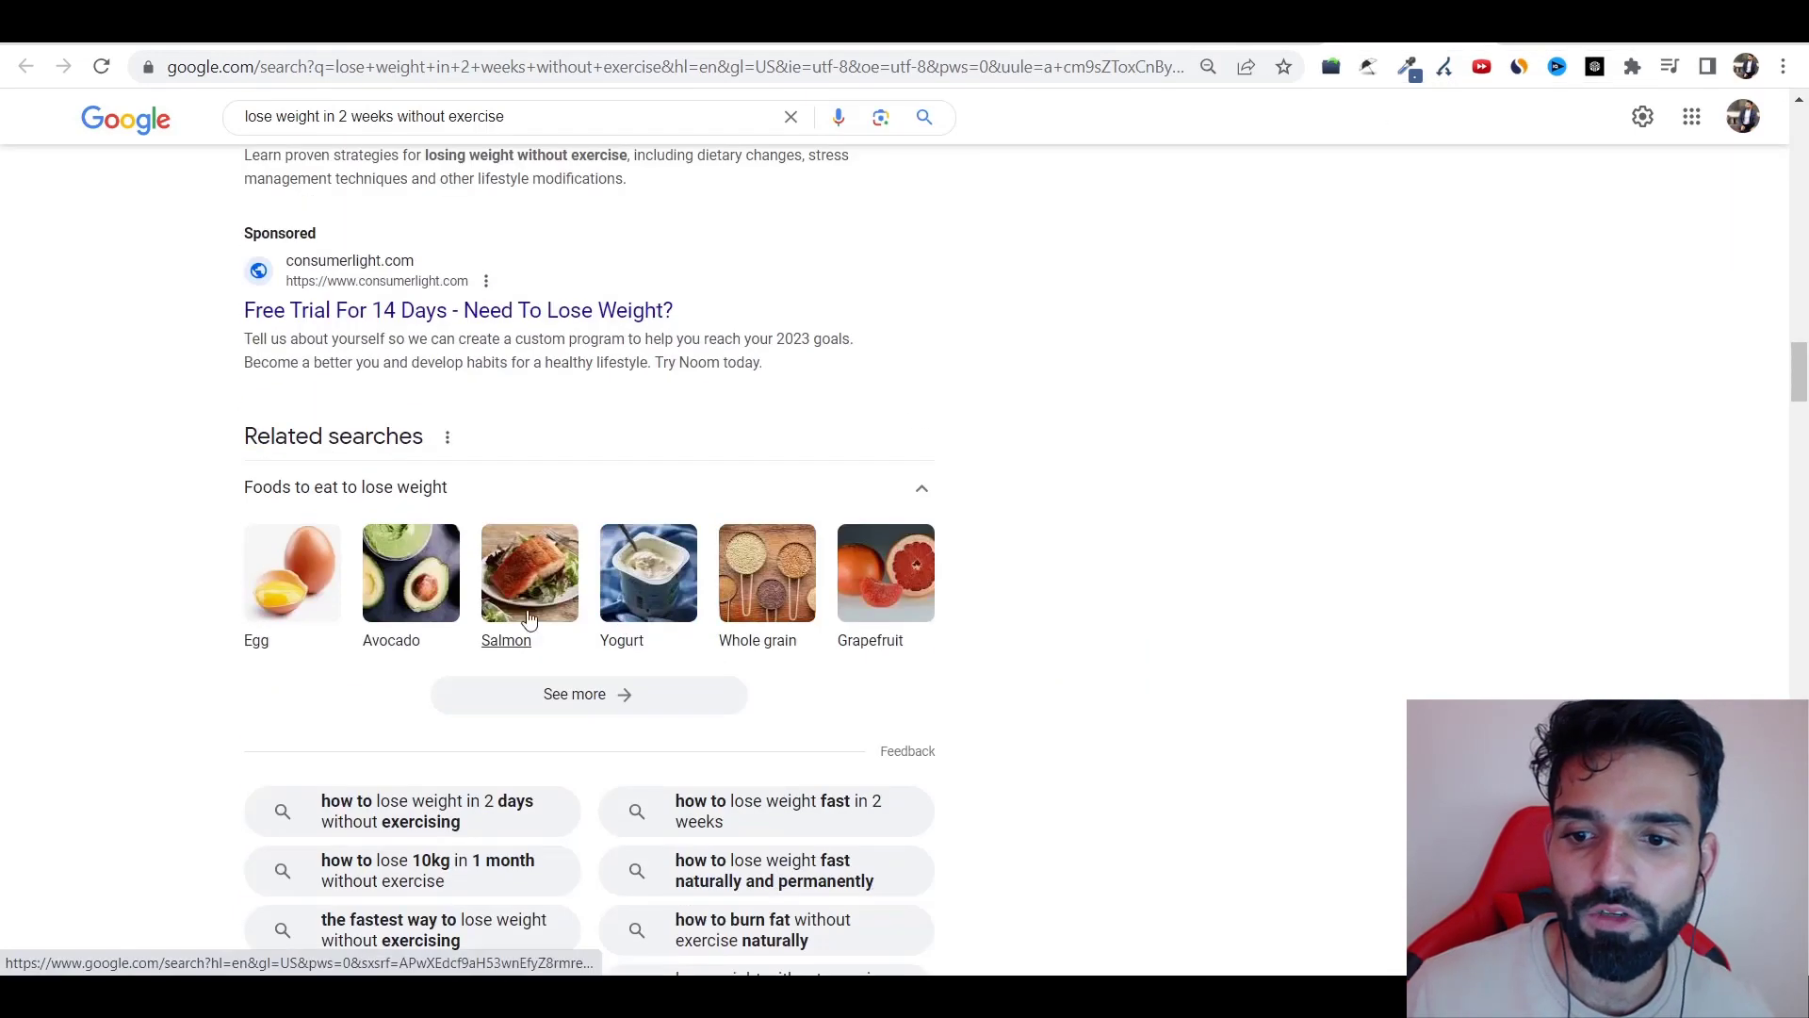
pyautogui.moveTo(288, 794); pyautogui.dragTo(521, 821)
pyautogui.click(521, 820)
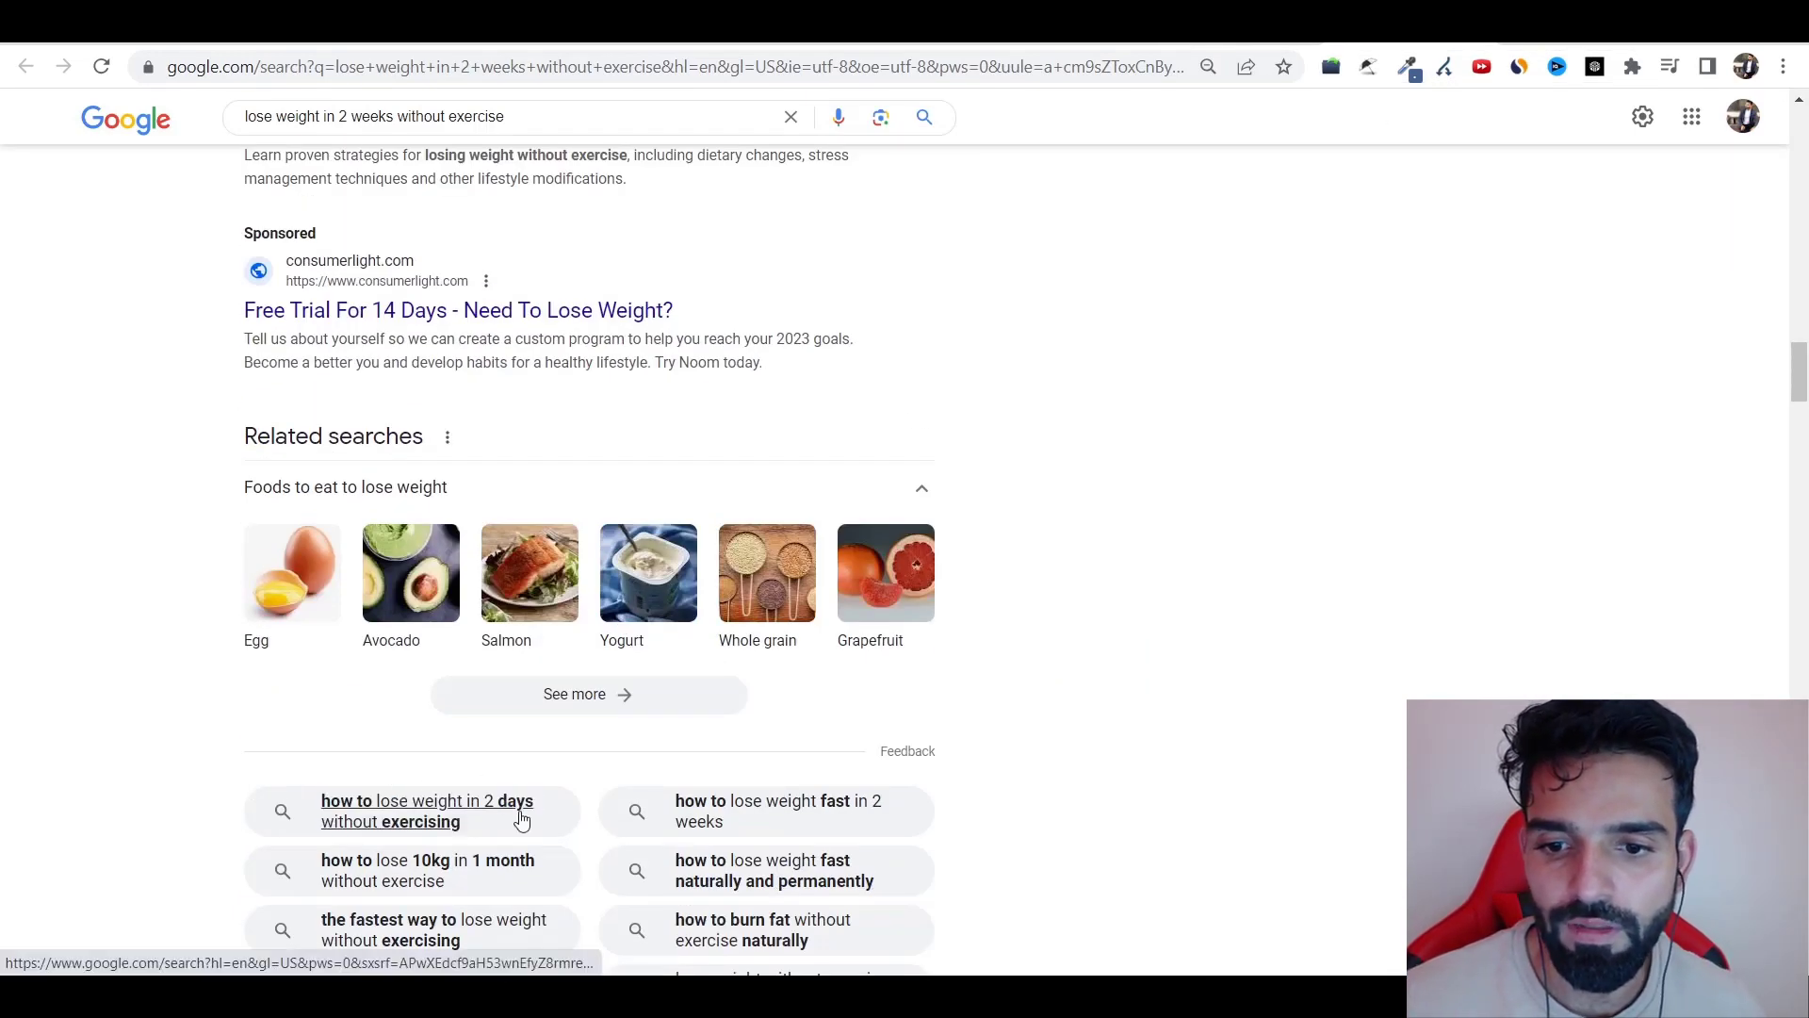
pyautogui.moveTo(656, 783); pyautogui.dragTo(785, 816)
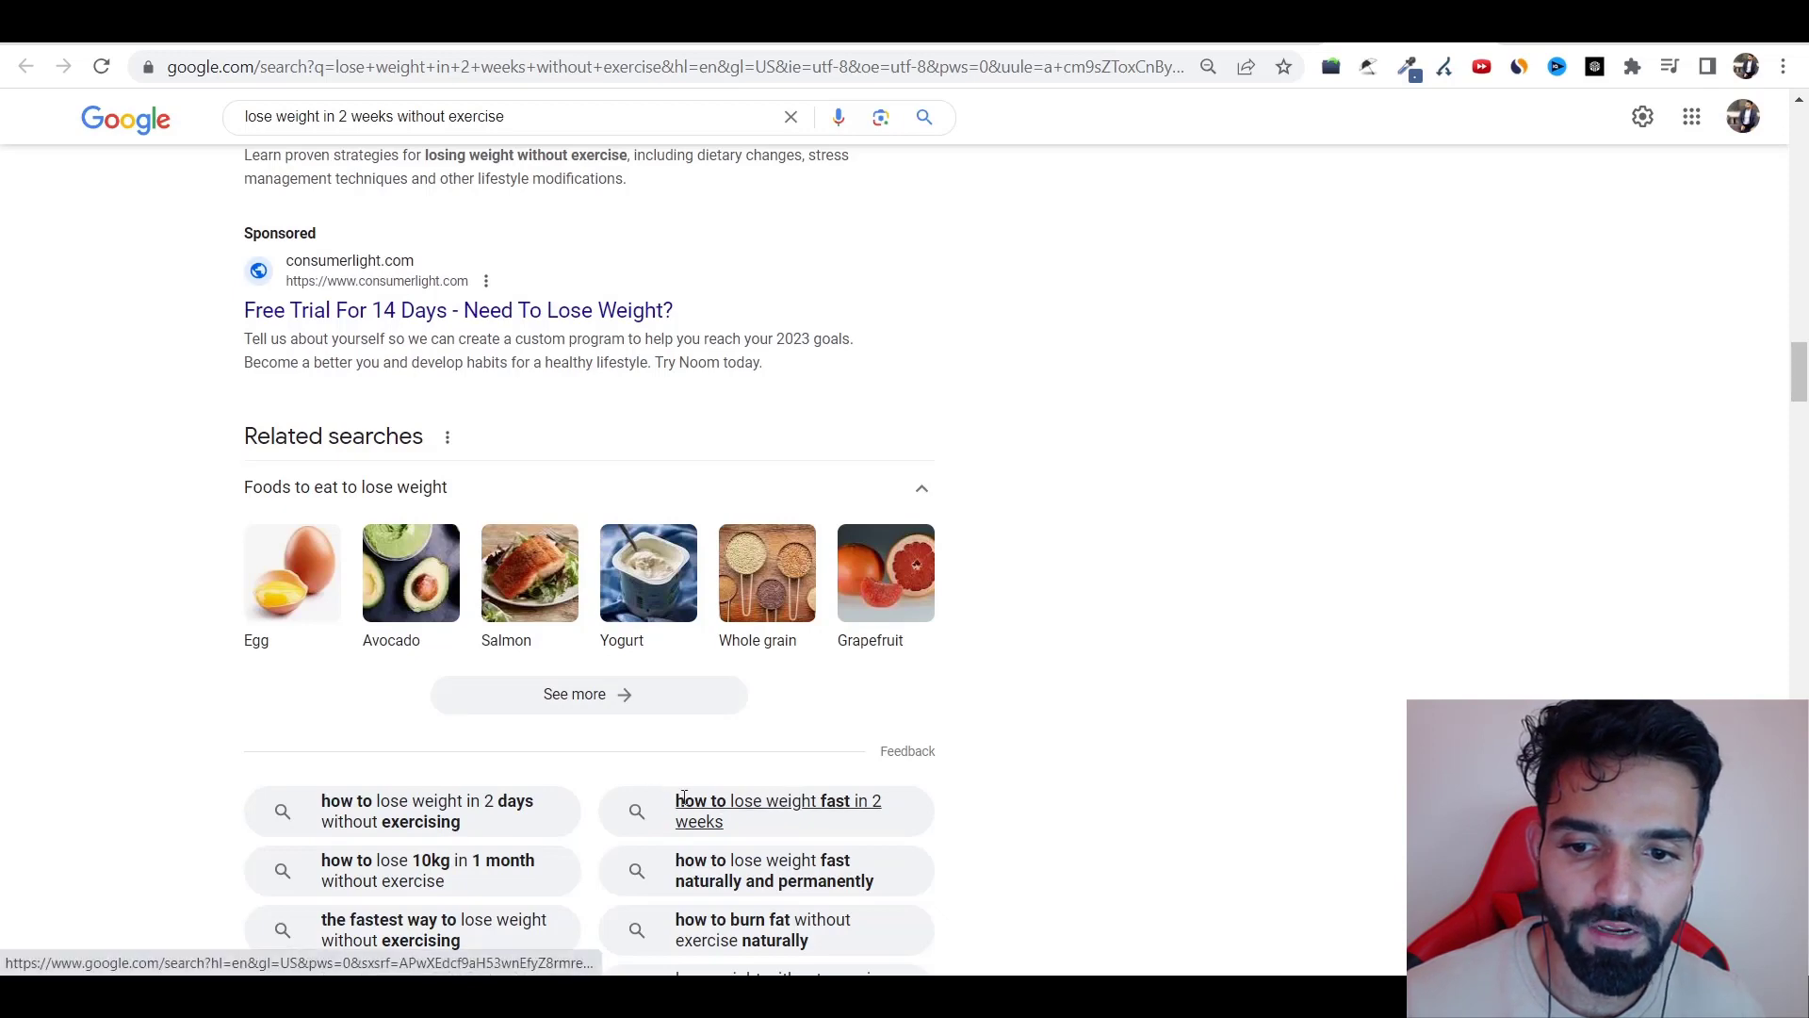
pyautogui.scroll(5, 1196, 585)
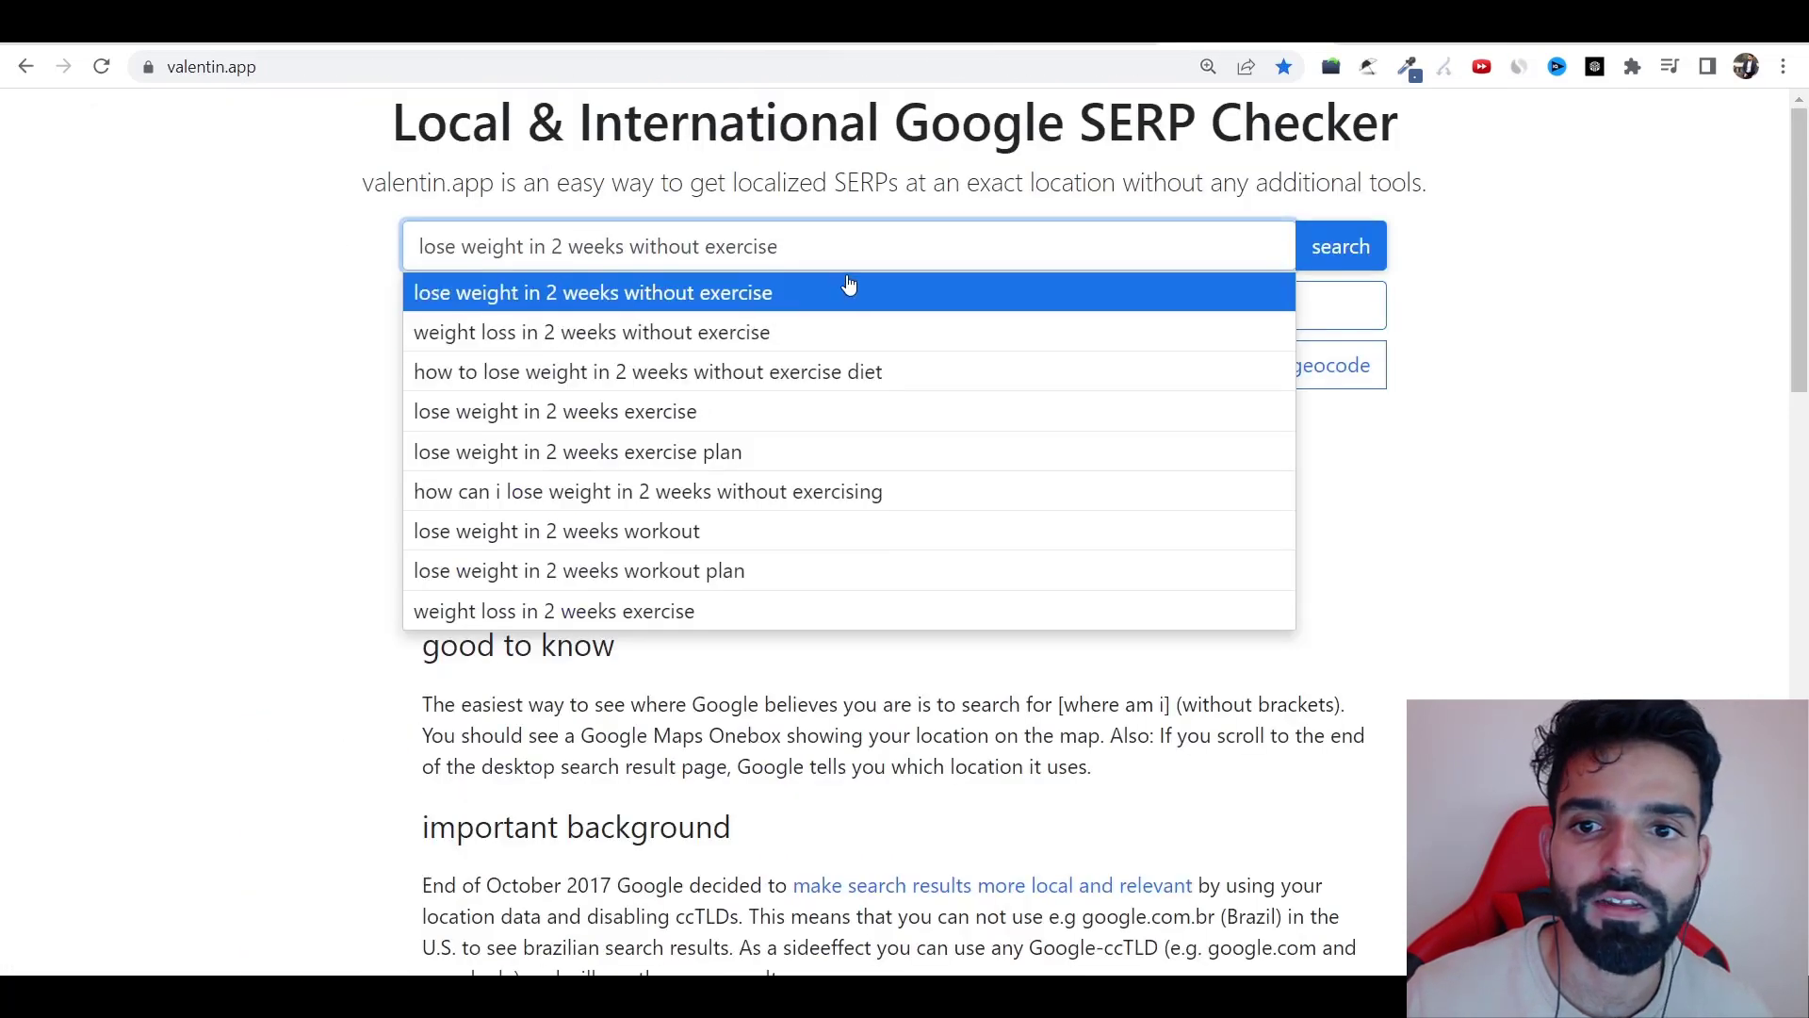
# - Run a localized search for "how to lose weight fast in 2 weeks" in the valentin.app SERP checker and view its sponsored results
pyautogui.hotkey('ctrl', 'a')
pyautogui.write('how to lose weight fast in 2 weeks')
pyautogui.press('Return')
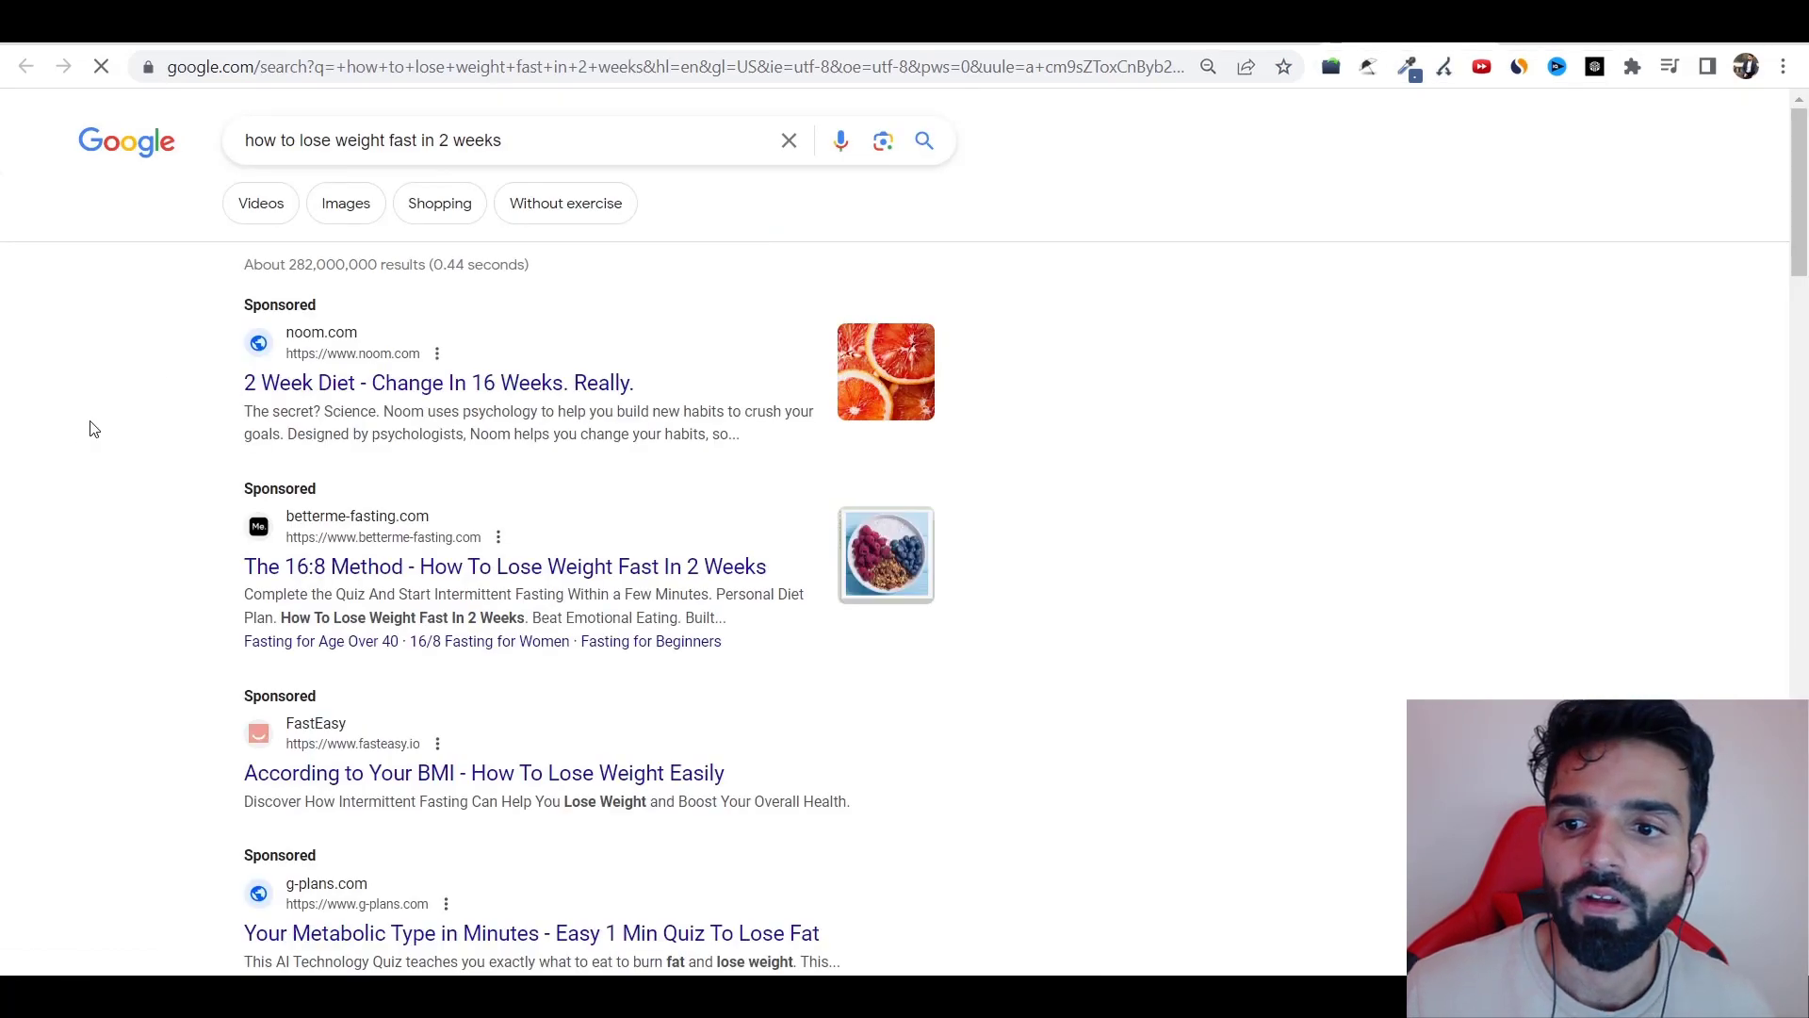
pyautogui.scroll(-2, 219, 498)
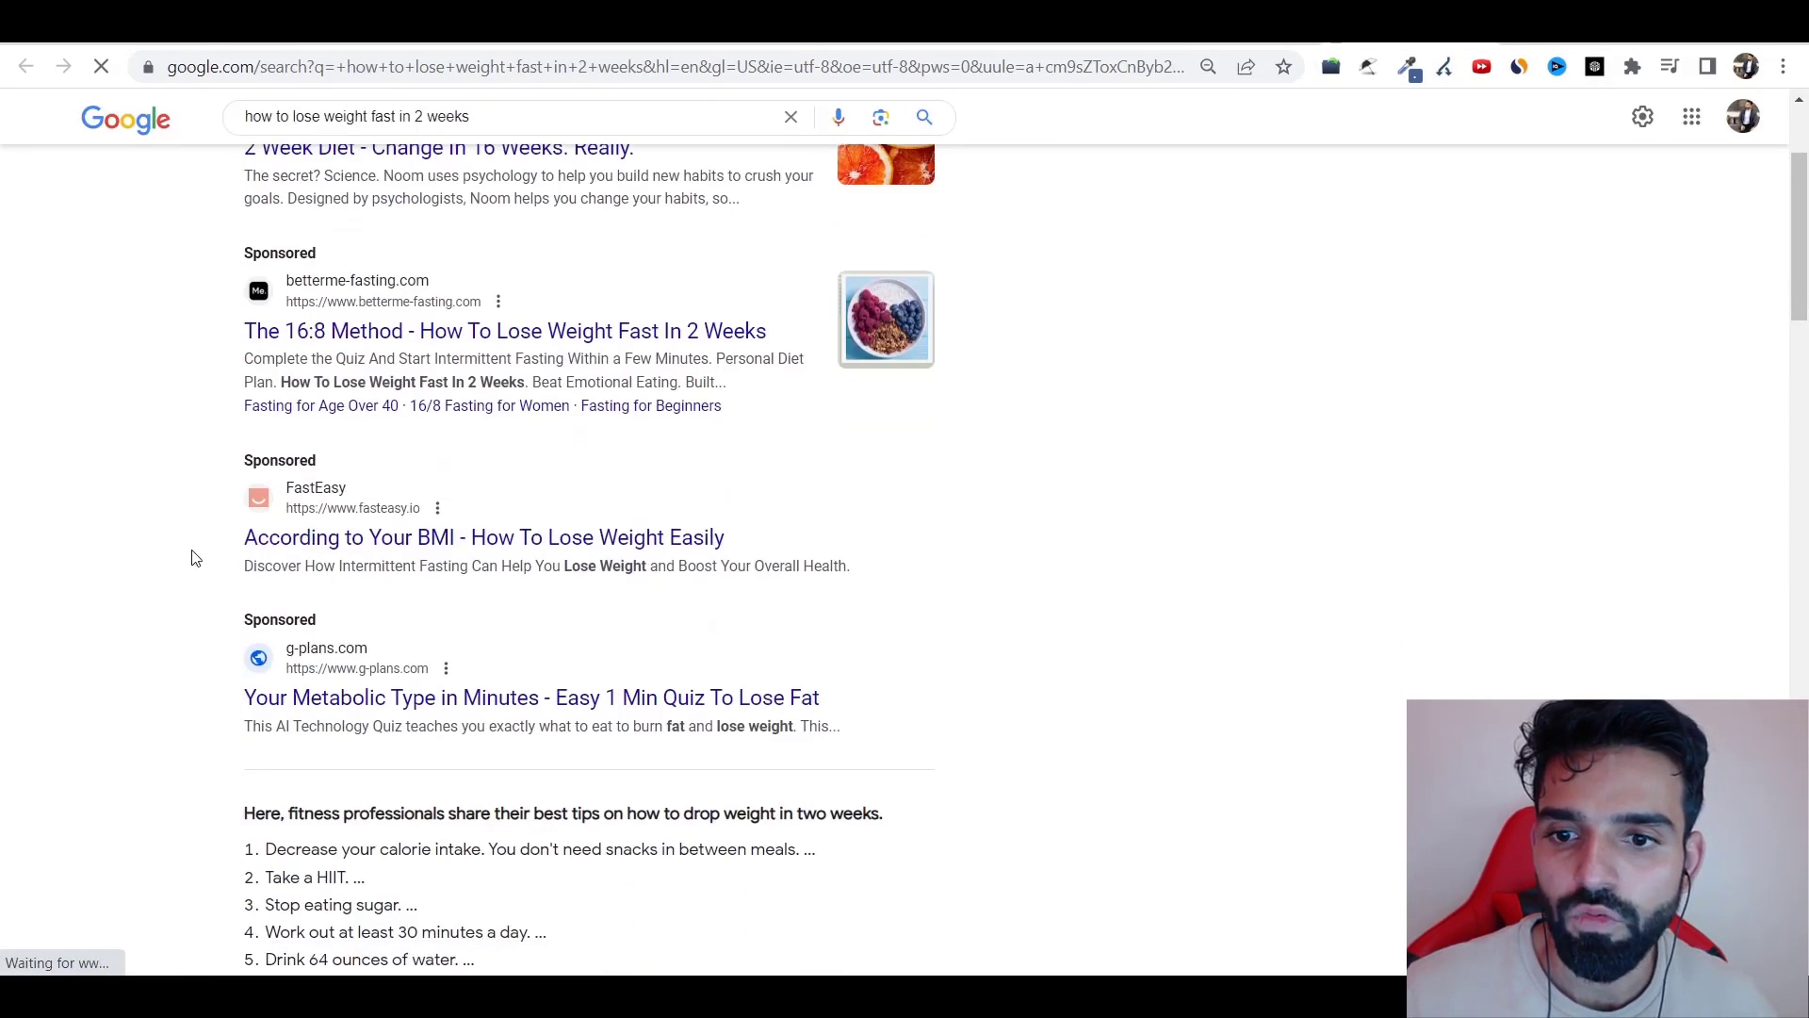
# - Copy the complete sponsored FastEasy ad from the Google results and paste it into cell C9 of the Excel keyword sheet
pyautogui.moveTo(195, 557); pyautogui.dragTo(760, 539)
pyautogui.hotkey('ctrl', 'c')
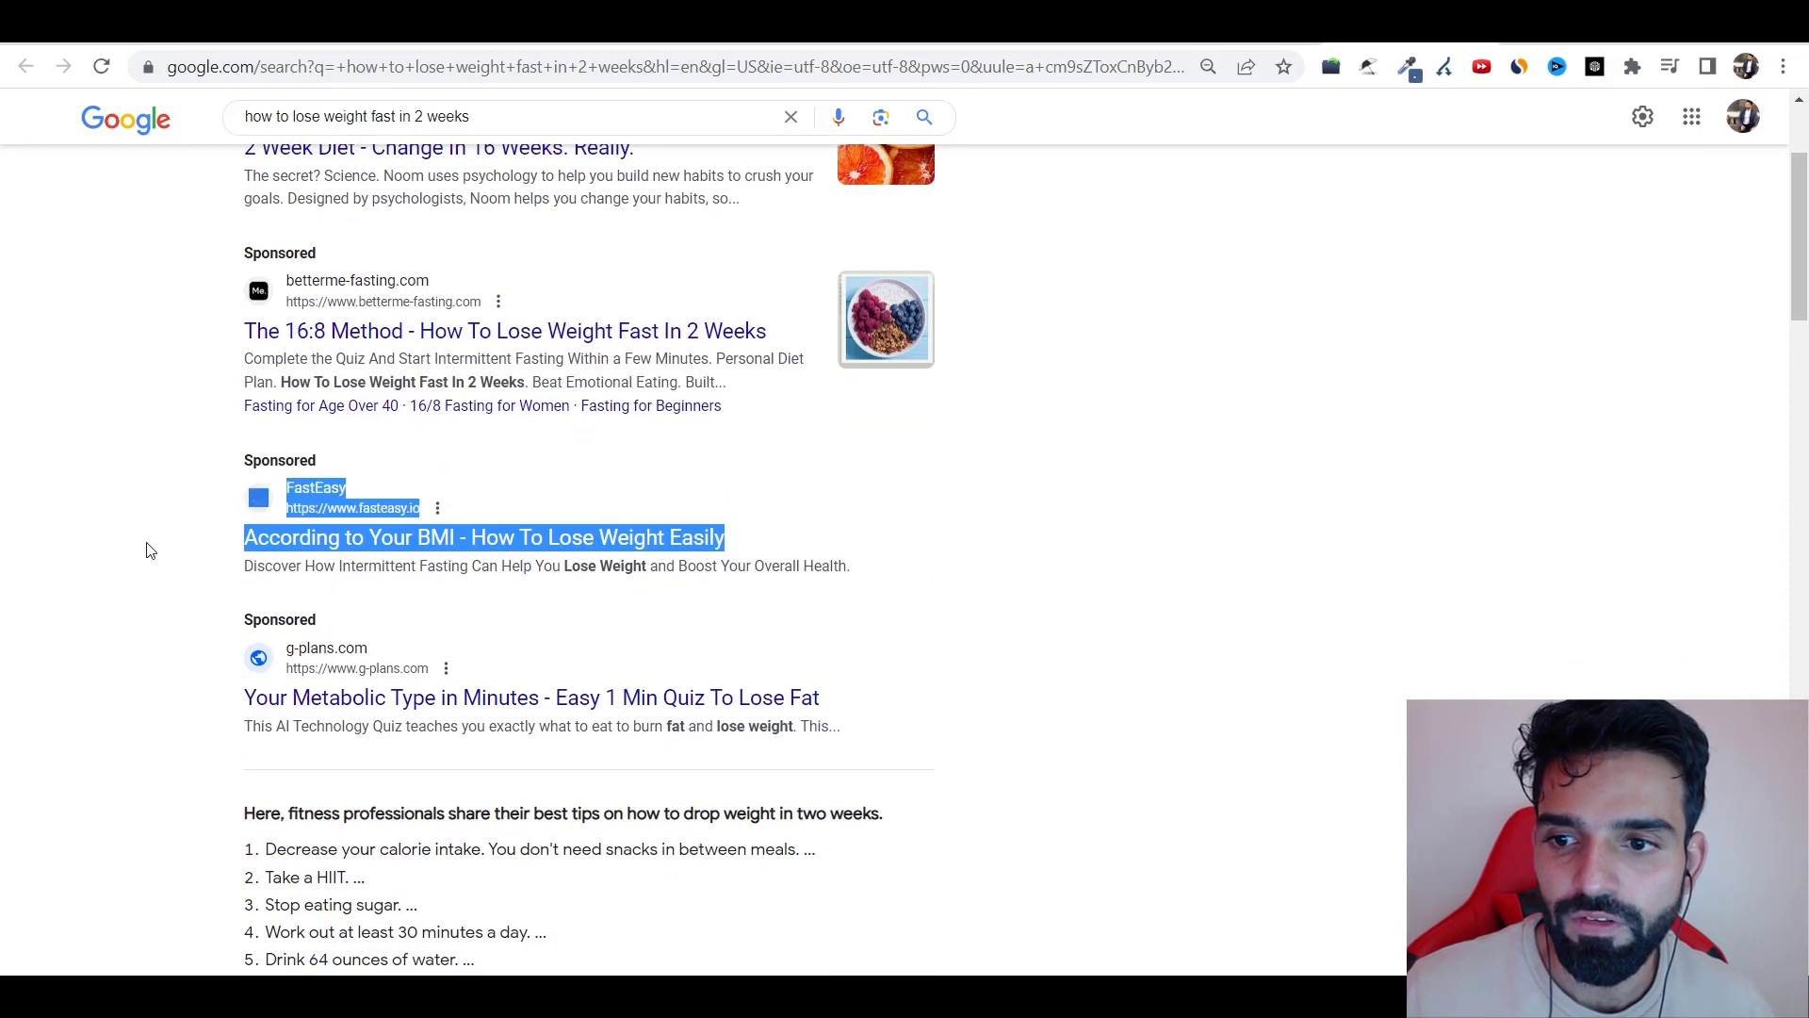
pyautogui.moveTo(150, 550); pyautogui.dragTo(896, 586)
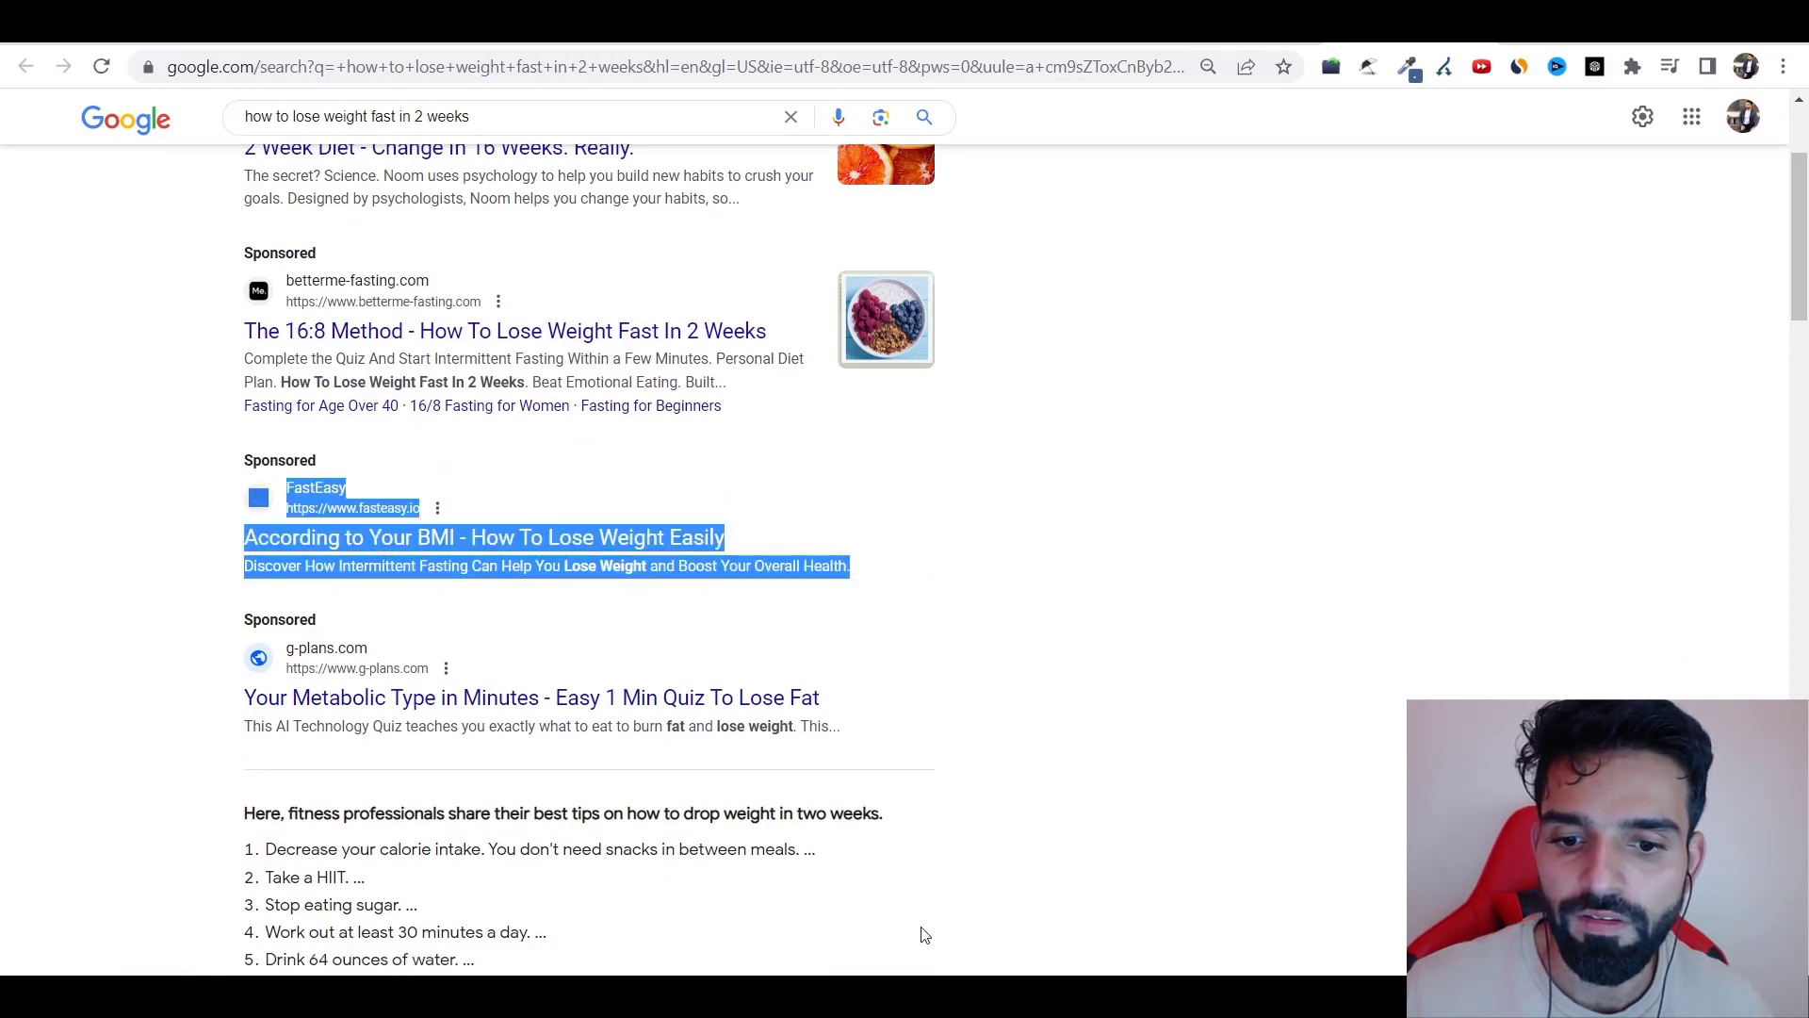
pyautogui.hotkey('alt', 'Tab')
pyautogui.scroll(-3, 881, 897)
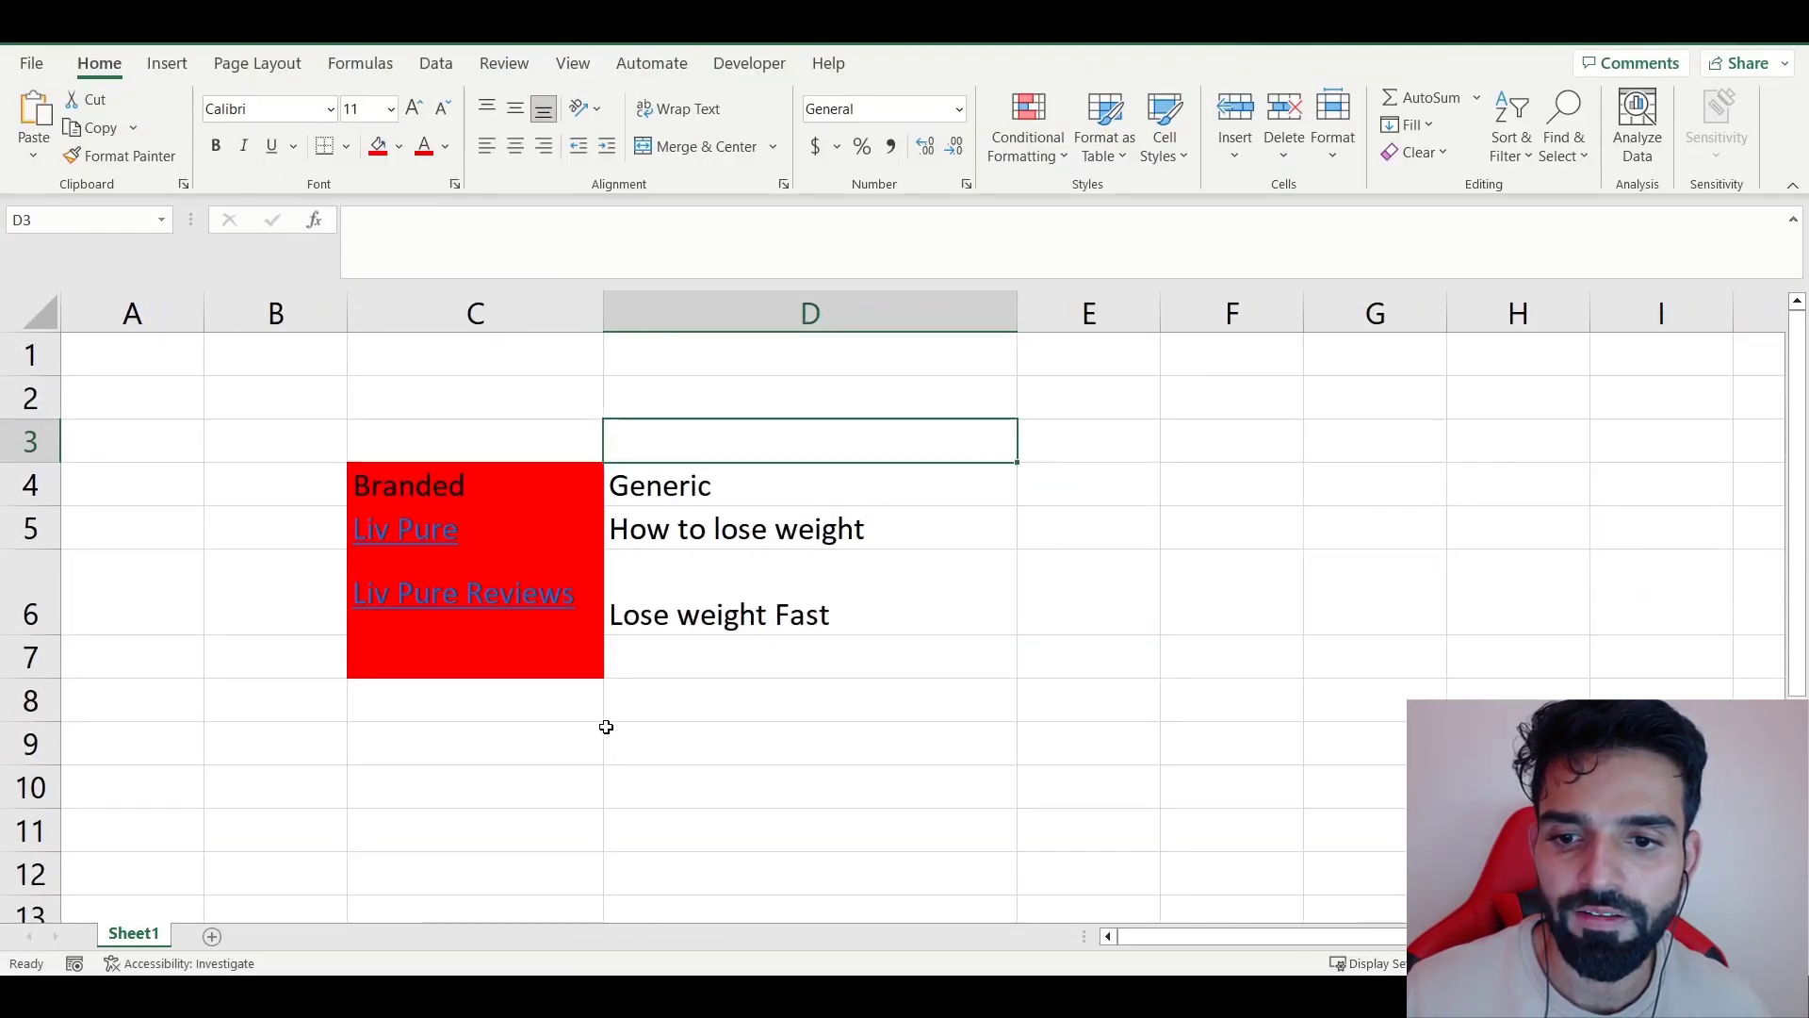
pyautogui.click(480, 751)
pyautogui.hotkey('ctrl', 'v')
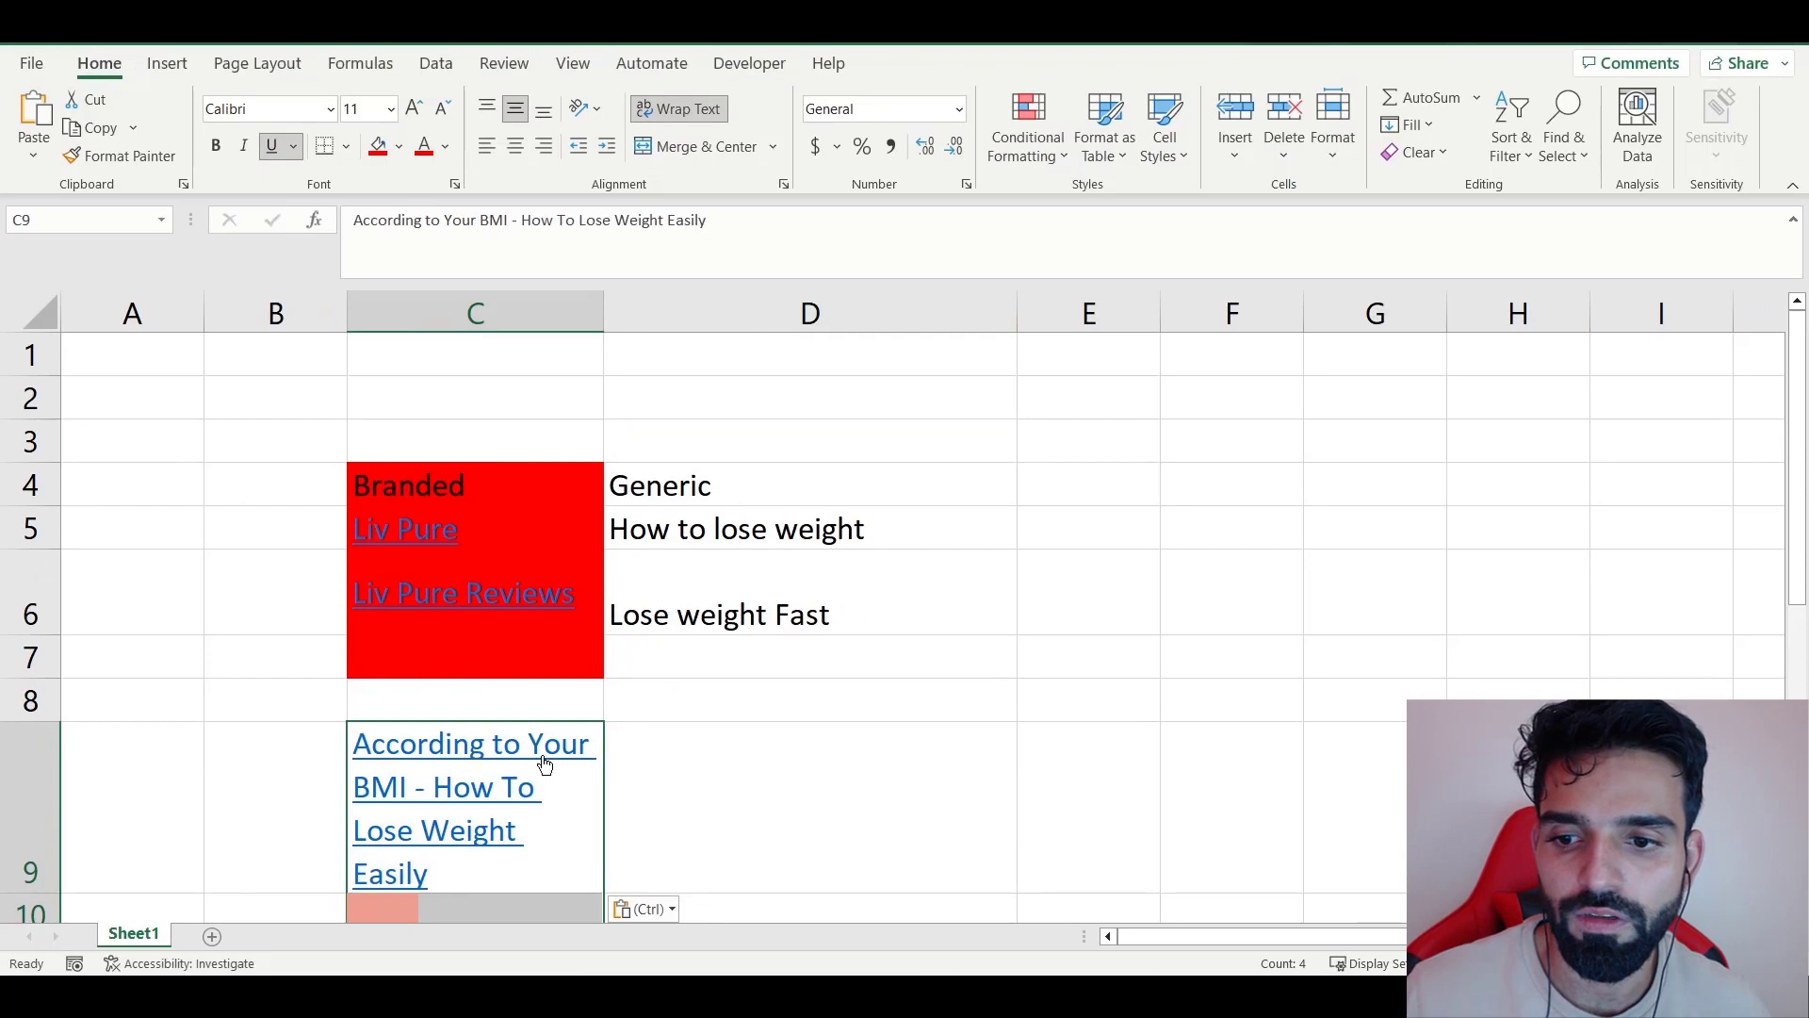
# - Turn off text wrapping for the pasted FastEasy ad and look over its rows
pyautogui.click(657, 106)
pyautogui.scroll(-2, 674, 453)
pyautogui.scroll(2, 671, 517)
pyautogui.keyDown('ctrl'); pyautogui.scroll(-1, 671, 517); pyautogui.keyUp('ctrl')
pyautogui.scroll(-1, 589, 650)
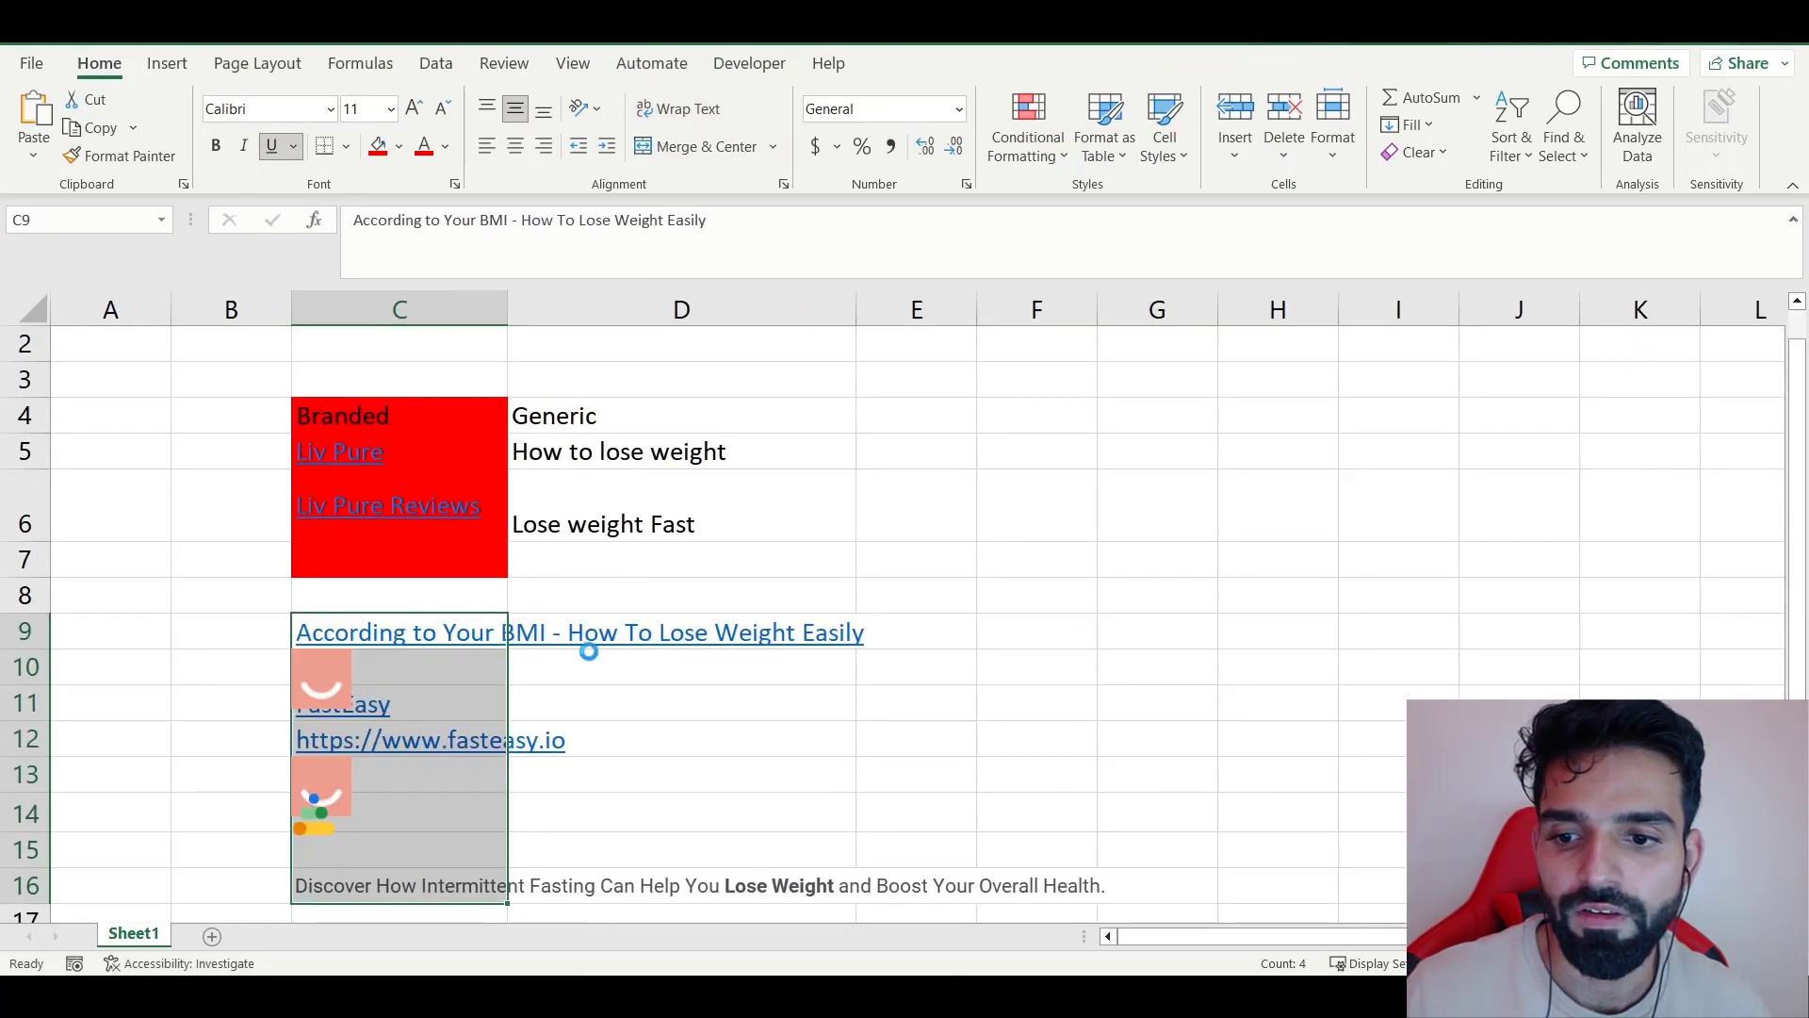
# - Return to the Google results in the browser and look past the related searches for more sponsored ads
pyautogui.hotkey('alt', 'Tab')
pyautogui.scroll(-20, 634, 610)
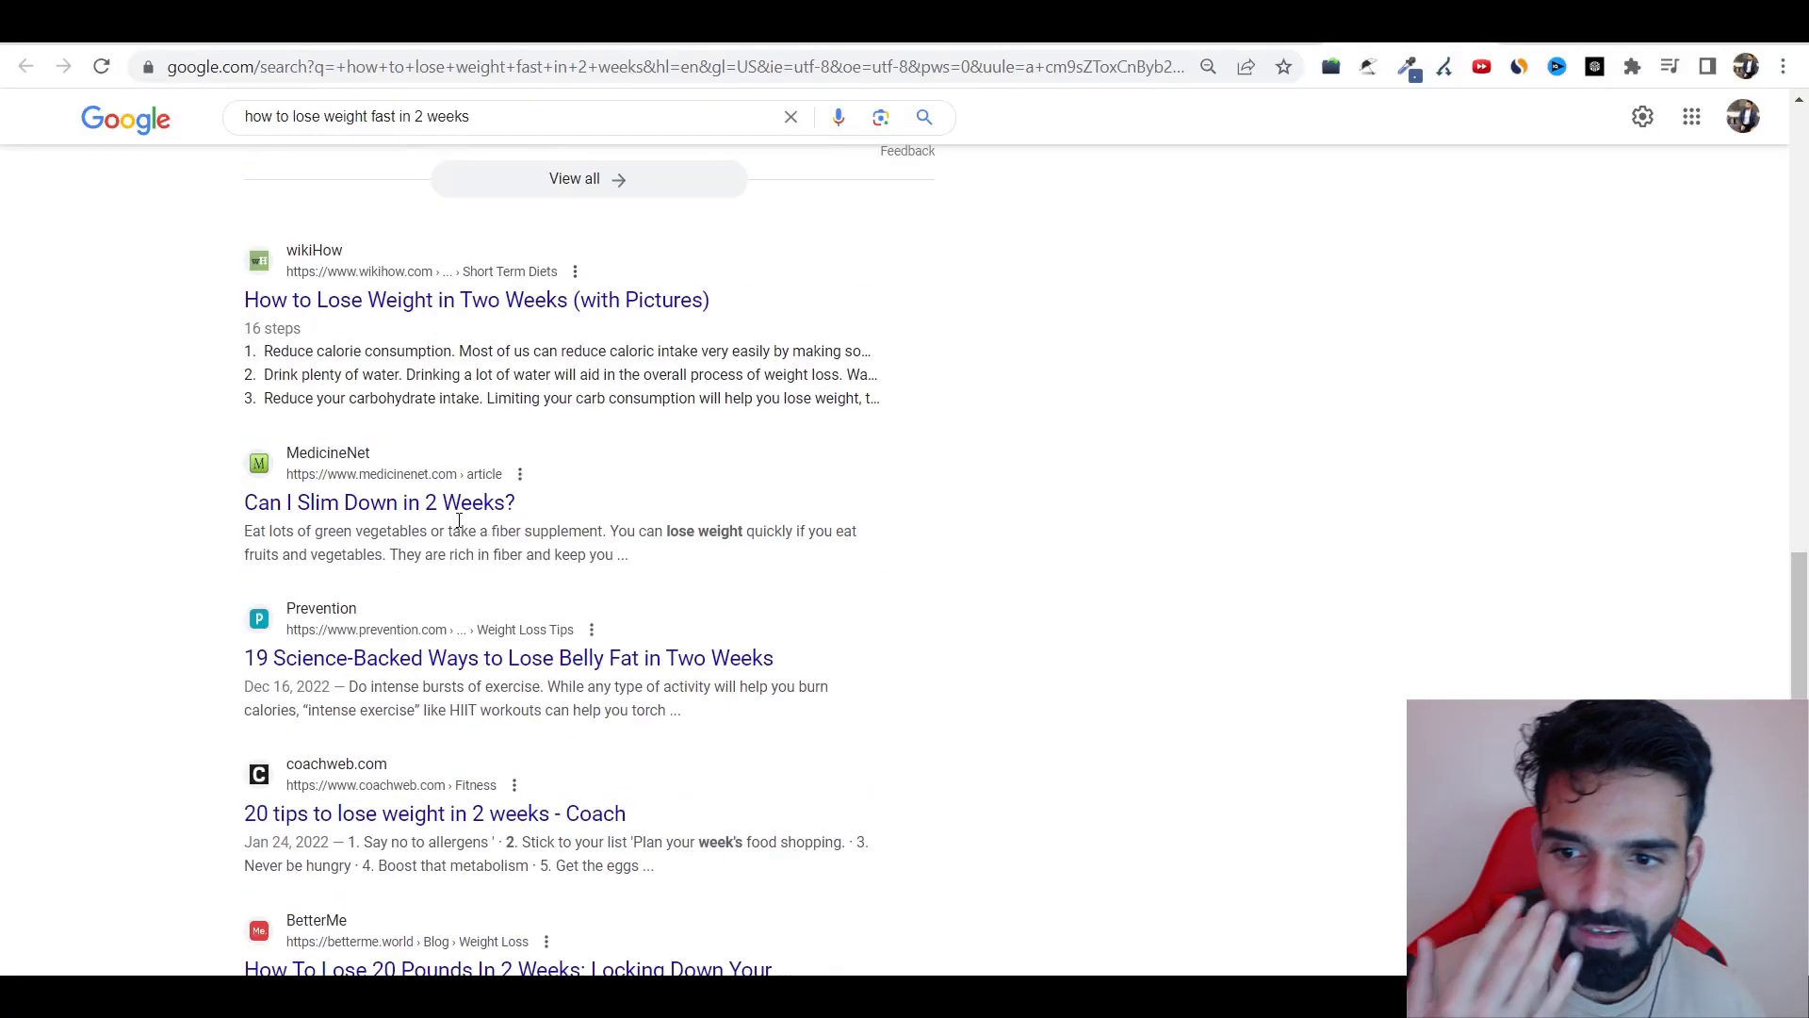
pyautogui.scroll(-7, 459, 521)
pyautogui.scroll(-5, 299, 514)
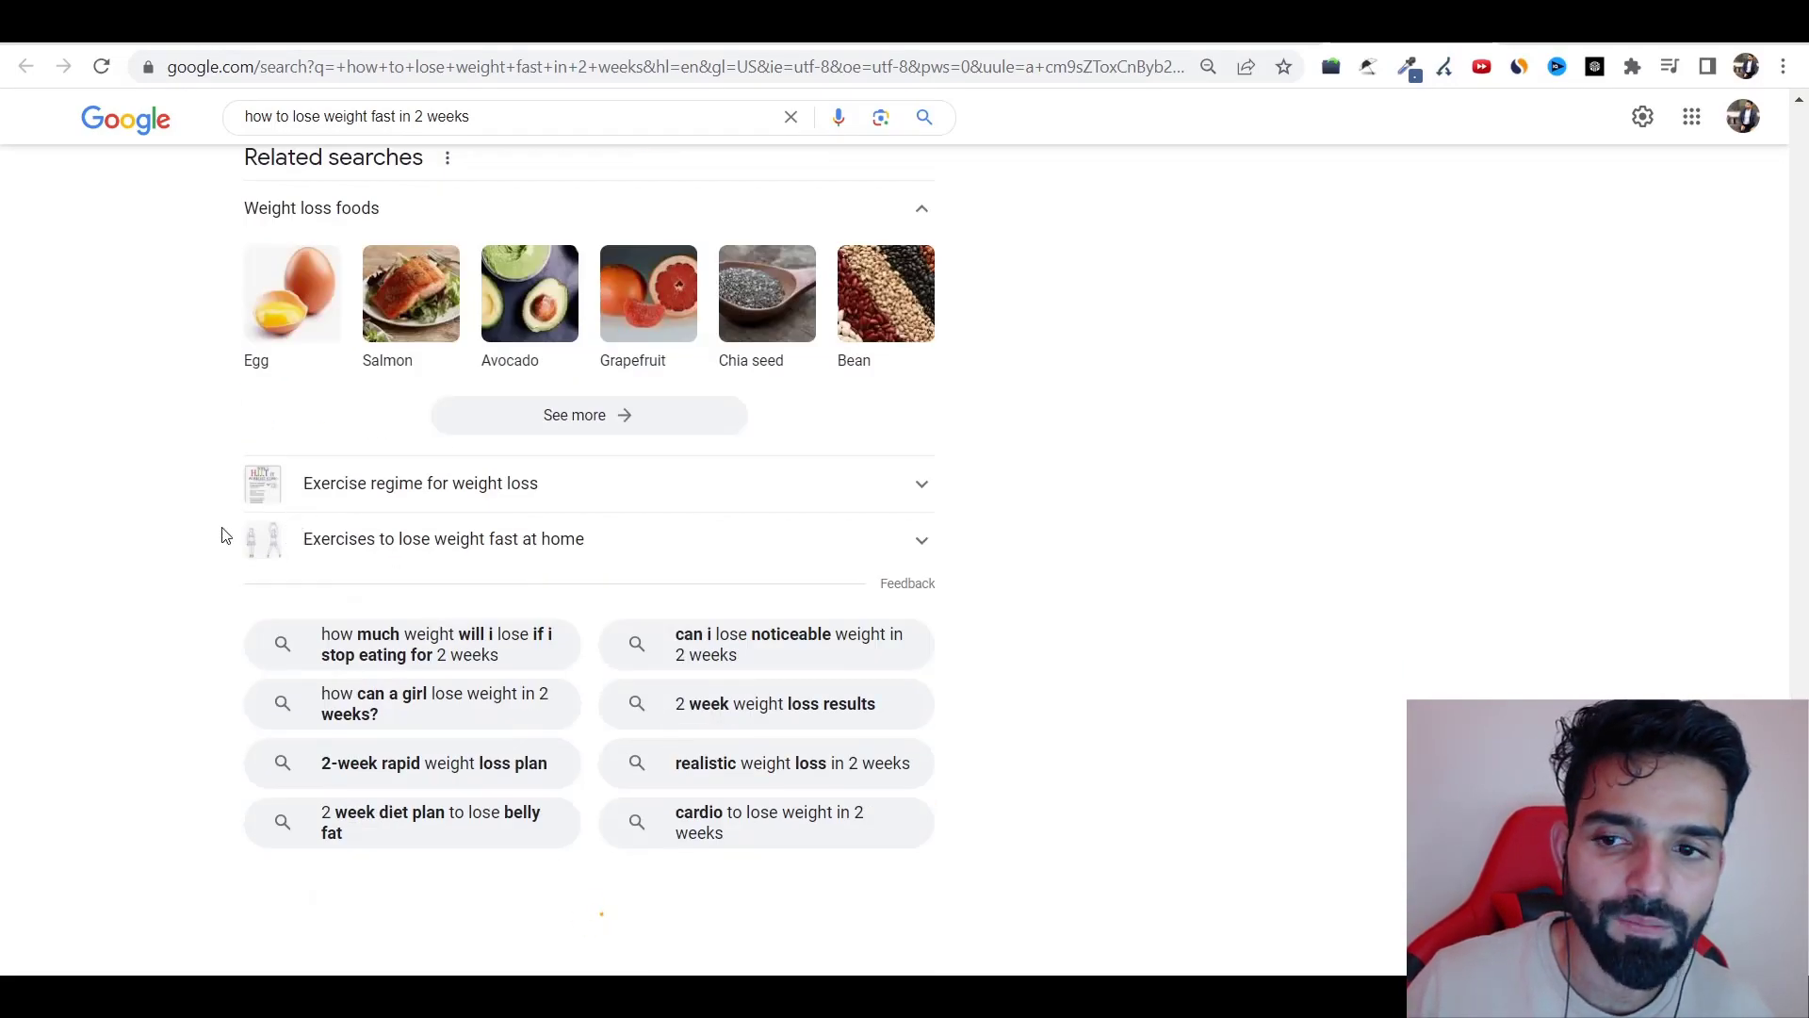
pyautogui.scroll(4, 231, 556)
pyautogui.scroll(-4, 247, 599)
pyautogui.scroll(-9, 105, 537)
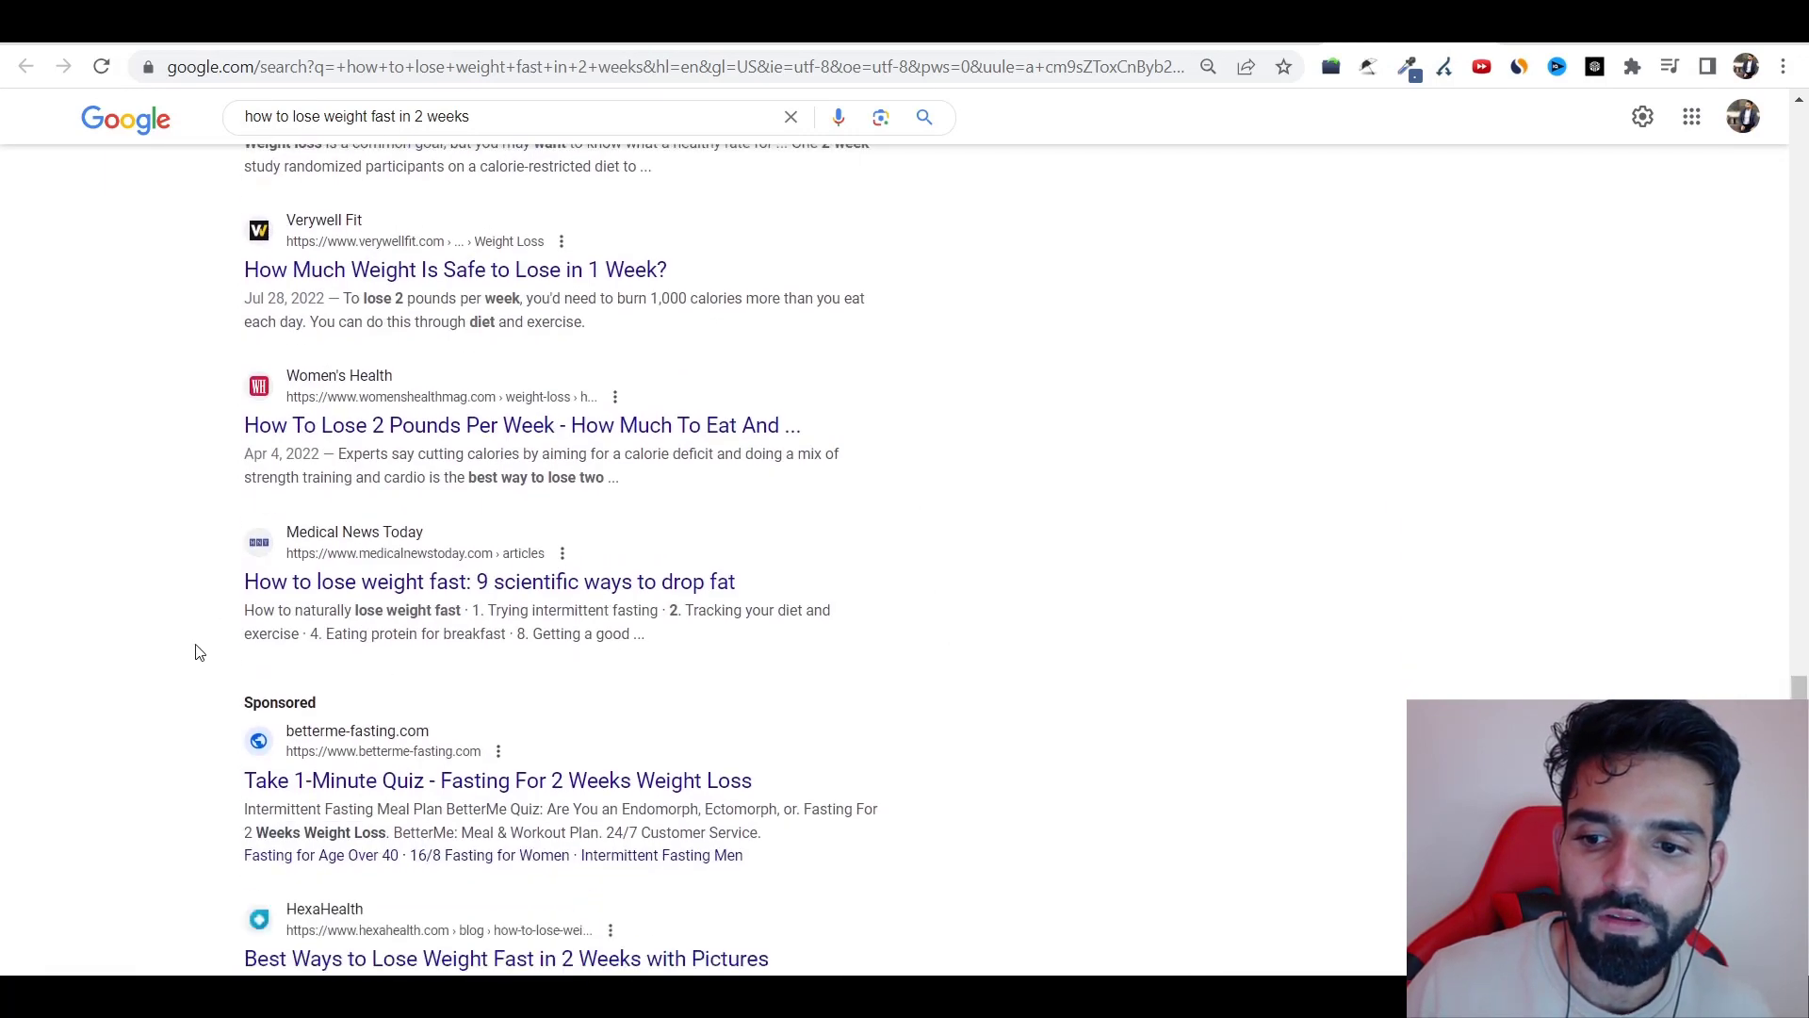
# - Copy the betterme-fasting.com "Take 1-Minute Quiz" ad into cell C18 of the Excel sheet and turn off its text wrapping
pyautogui.scroll(-3, 217, 631)
pyautogui.moveTo(213, 539); pyautogui.dragTo(851, 628)
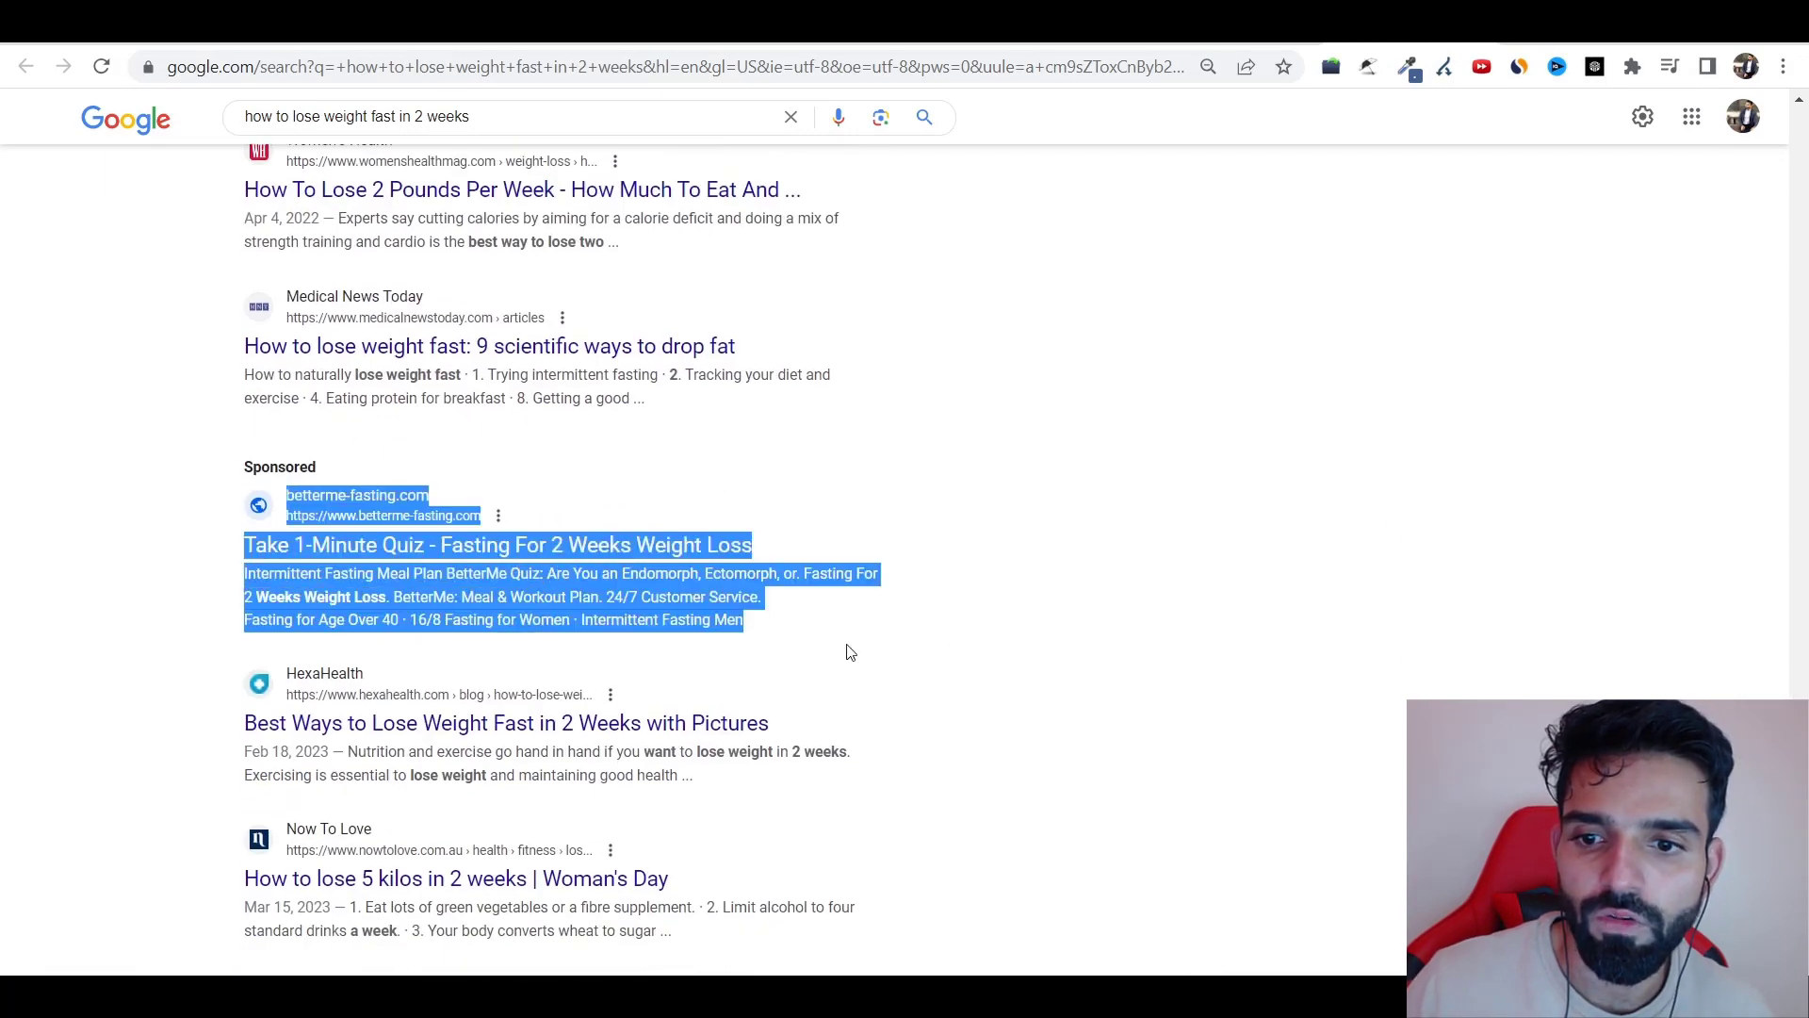
pyautogui.hotkey('ctrl', 'c')
pyautogui.hotkey('alt', 'Tab')
pyautogui.scroll(-3, 537, 767)
pyautogui.click(319, 529)
pyautogui.hotkey('ctrl', 'v')
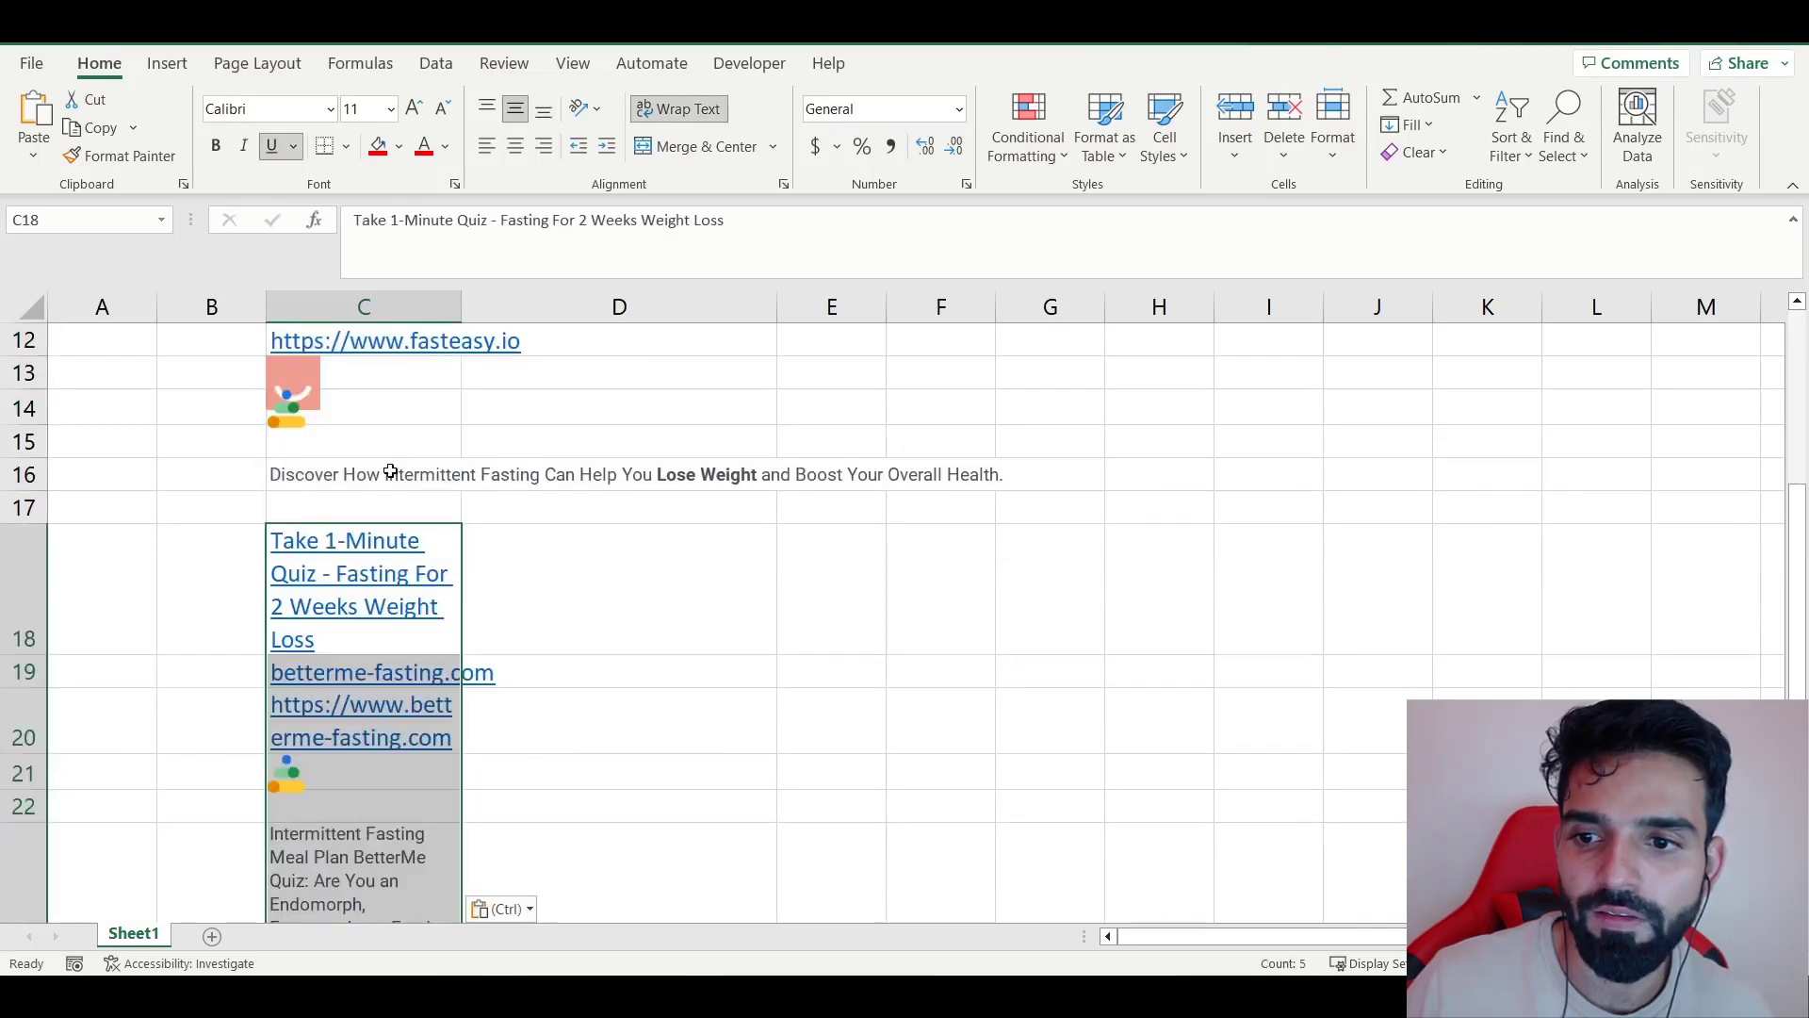
pyautogui.click(679, 109)
# - Return to the browser, clear the ad's text selection and examine the sponsored results further down, including the LifeMD ad
pyautogui.hotkey('alt', 'Tab')
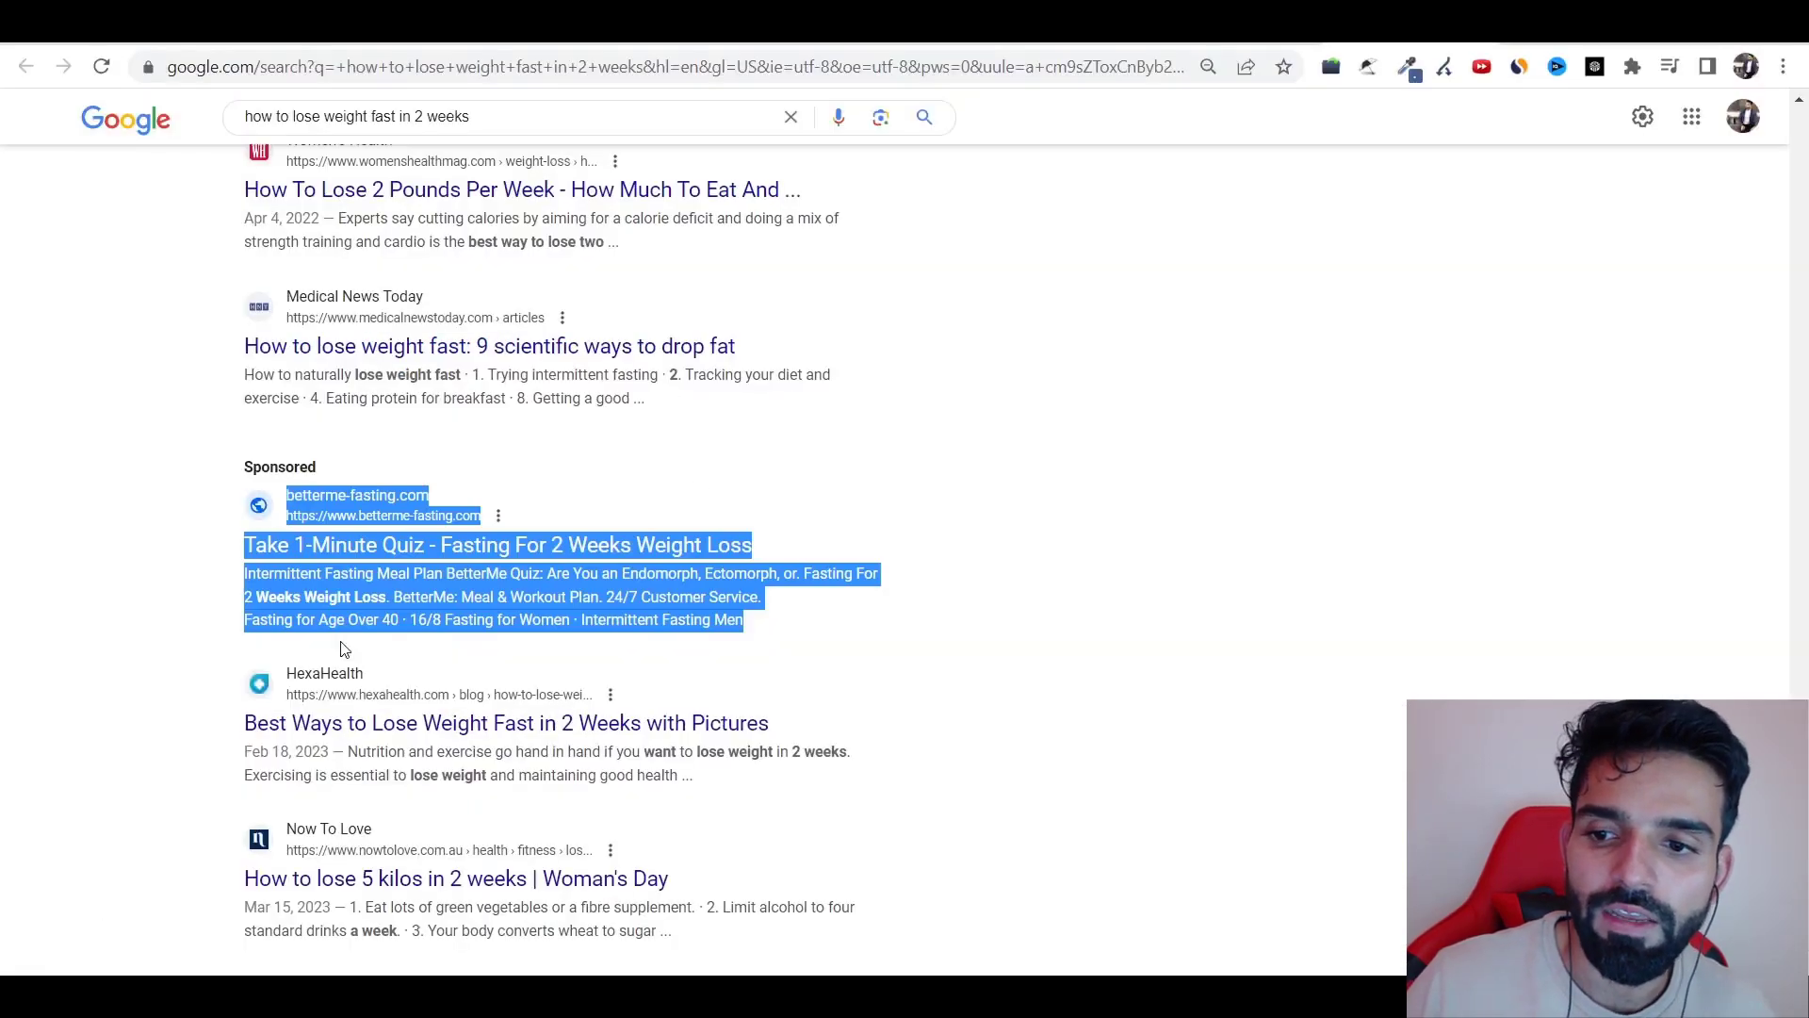
pyautogui.click(319, 655)
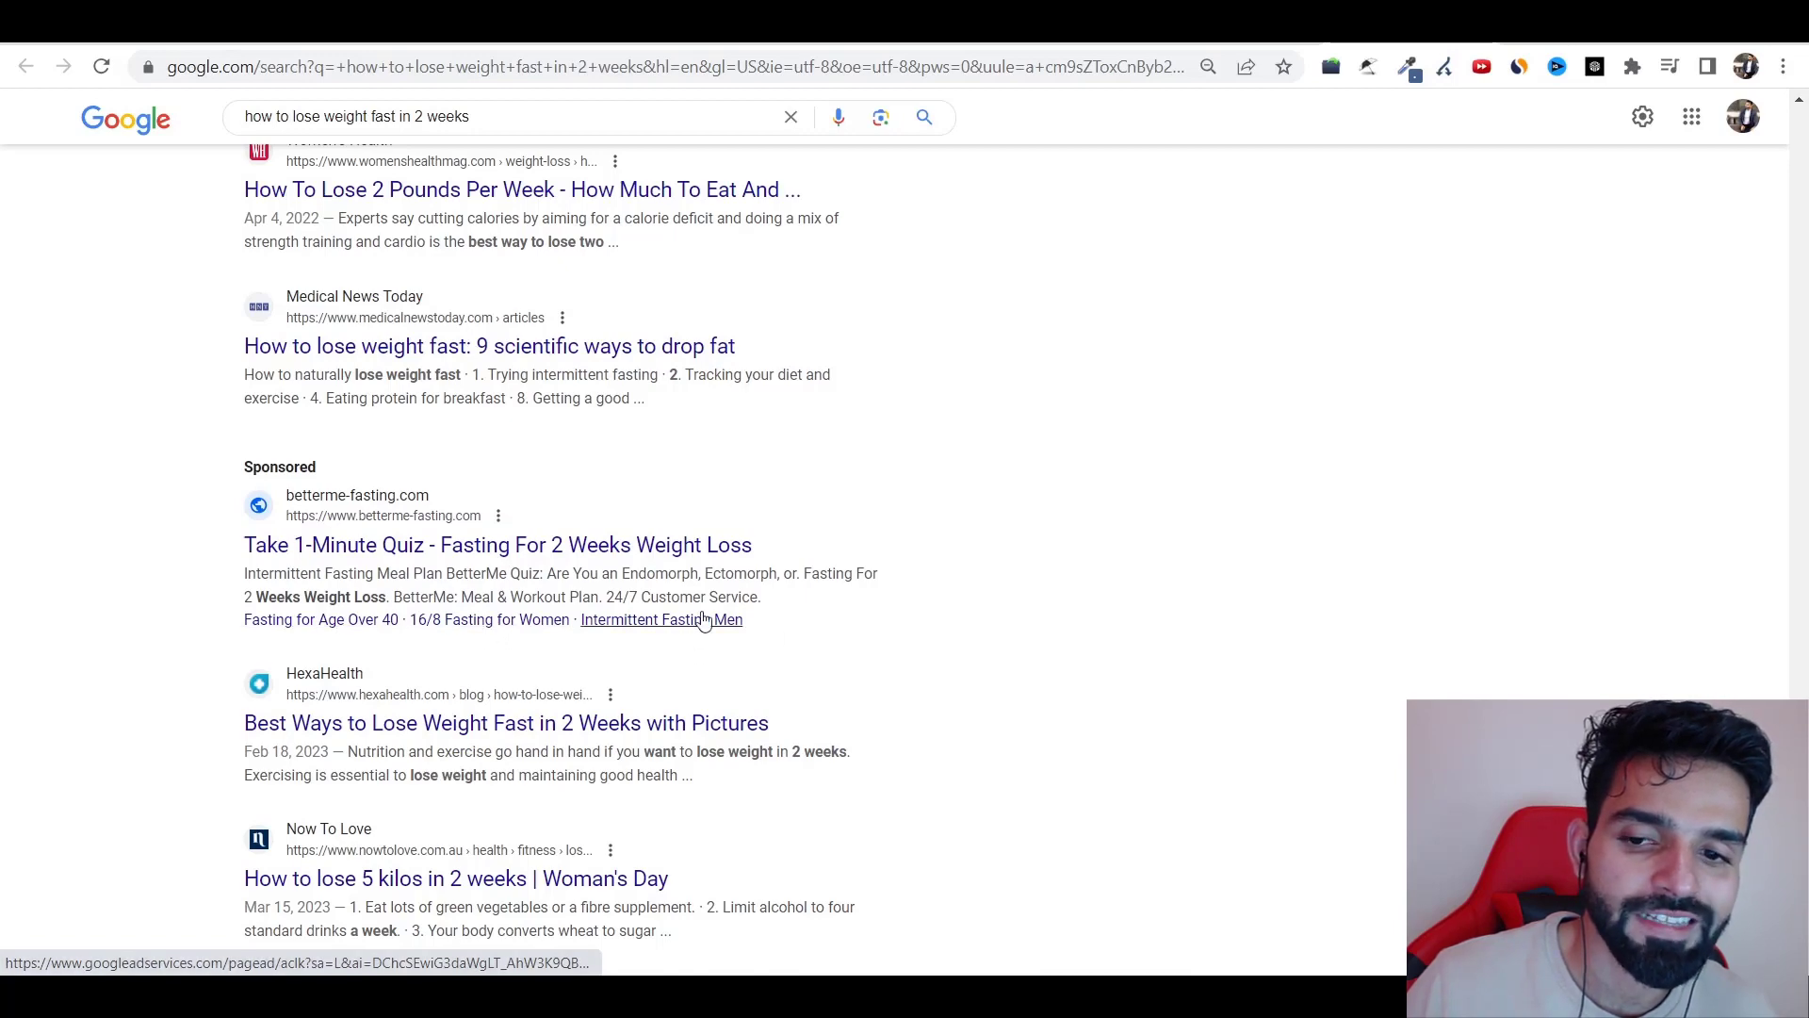
pyautogui.scroll(-17, 621, 622)
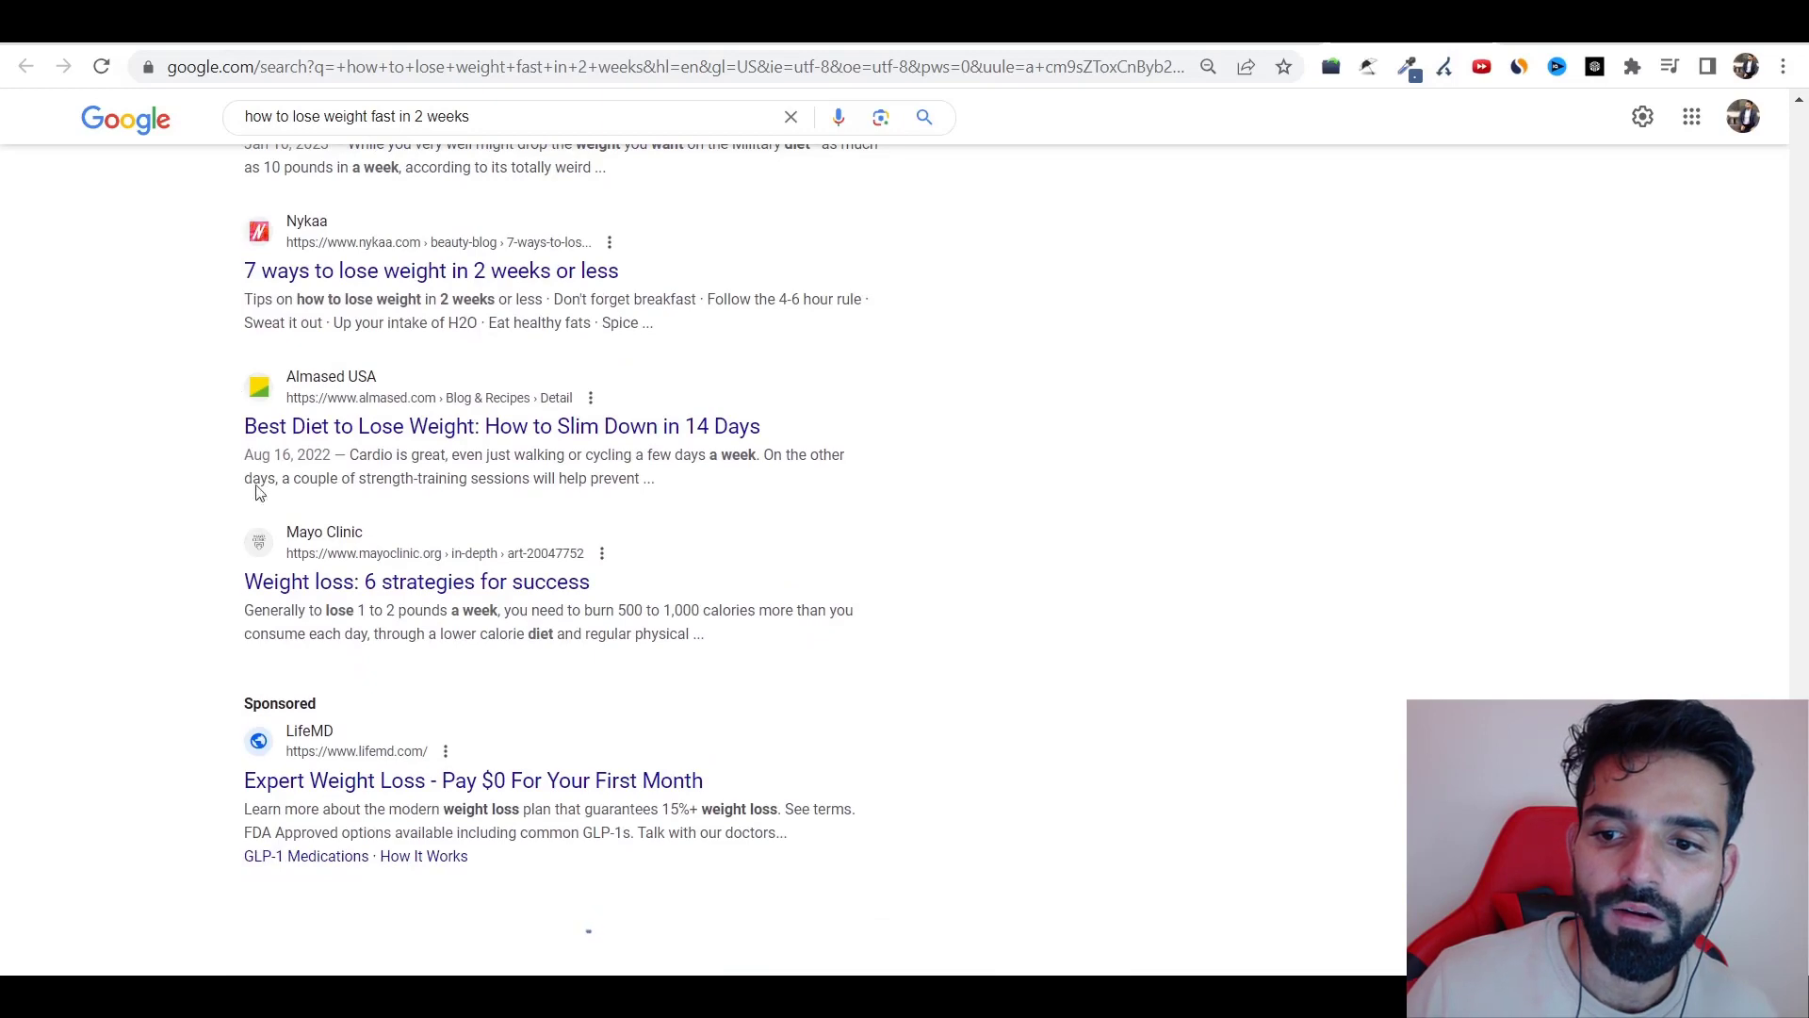
pyautogui.scroll(-5, 282, 659)
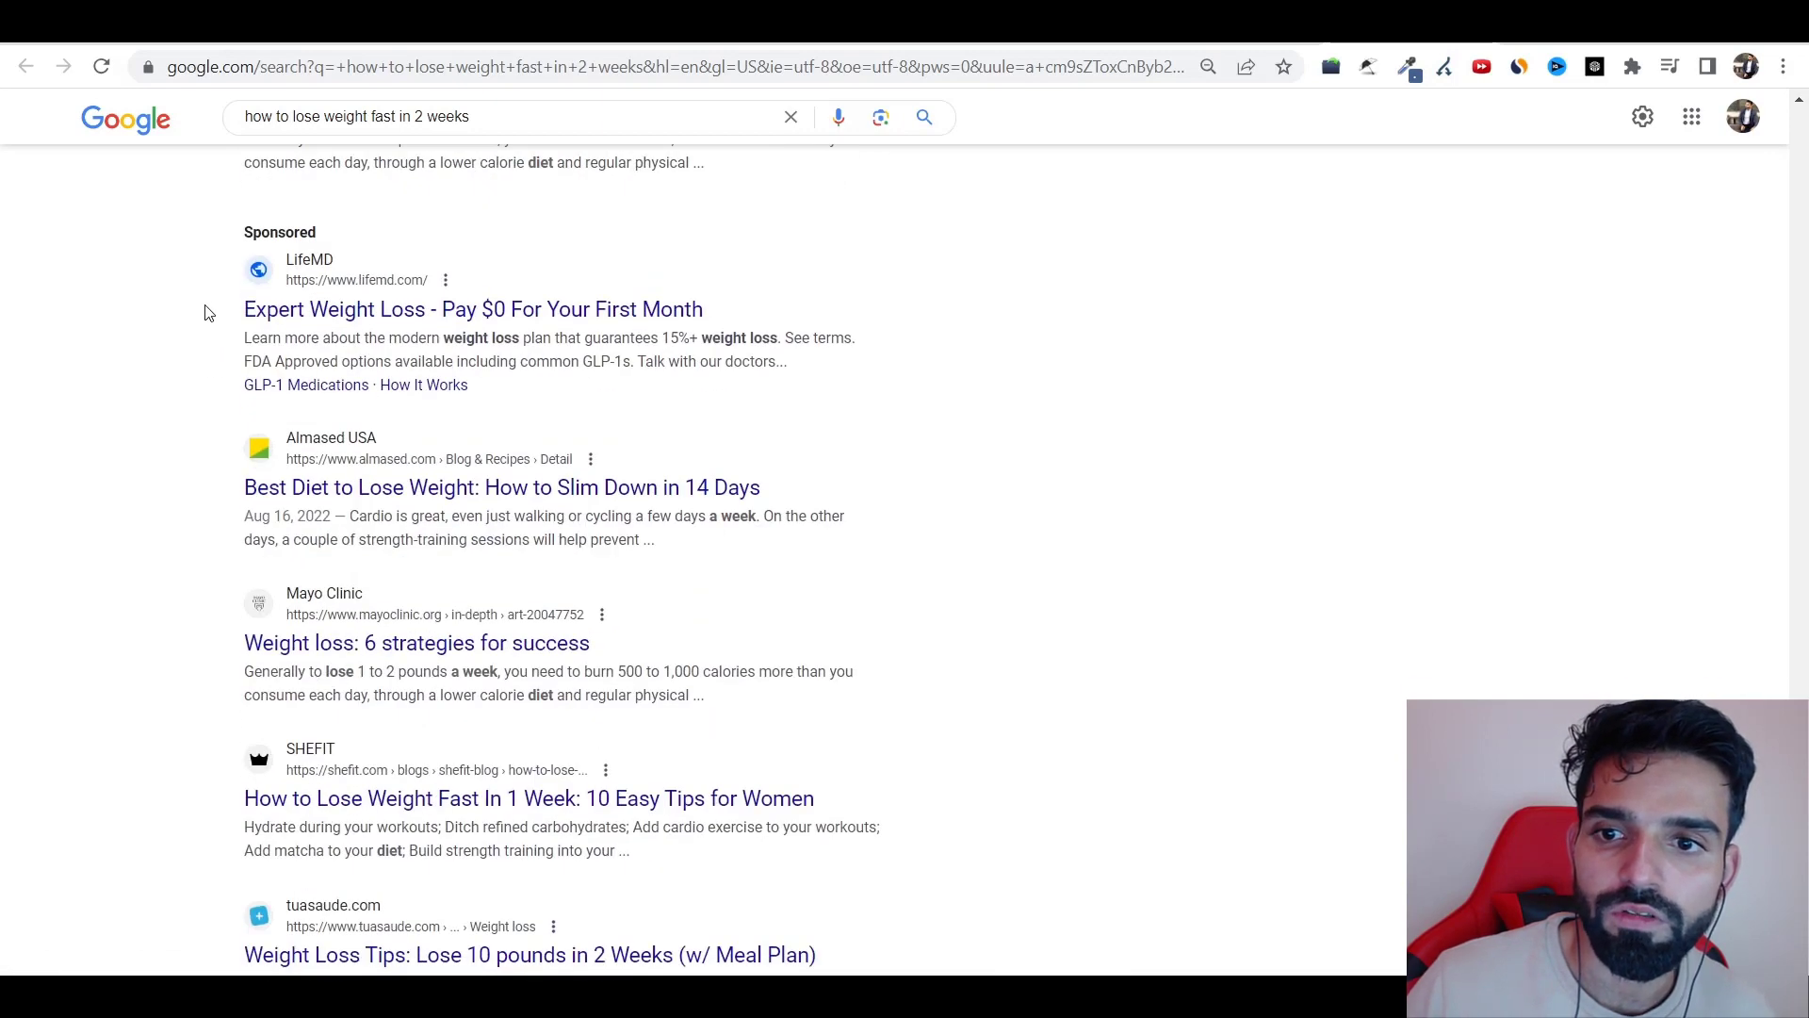
pyautogui.scroll(-5, 208, 313)
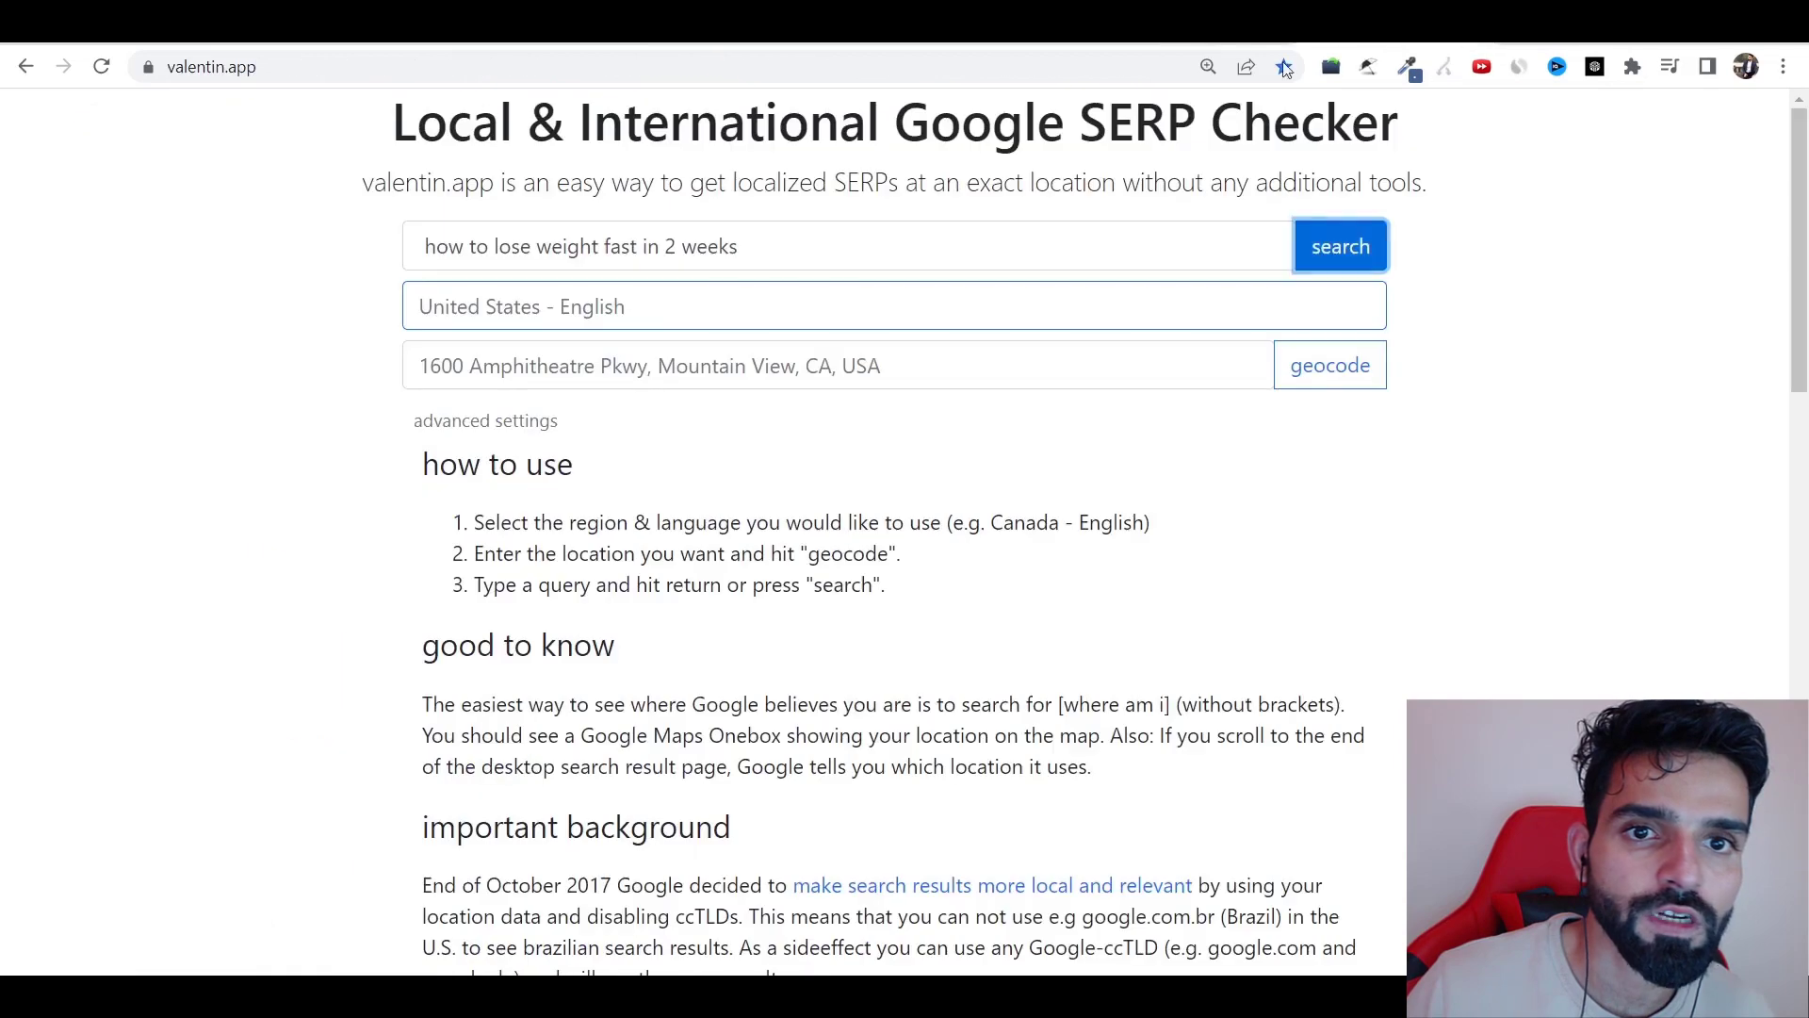
# - Run a localized United States - English Google search for "brown fat for weight loss" from valentin.app
pyautogui.click(731, 242)
pyautogui.hotkey('ctrl', 'a')
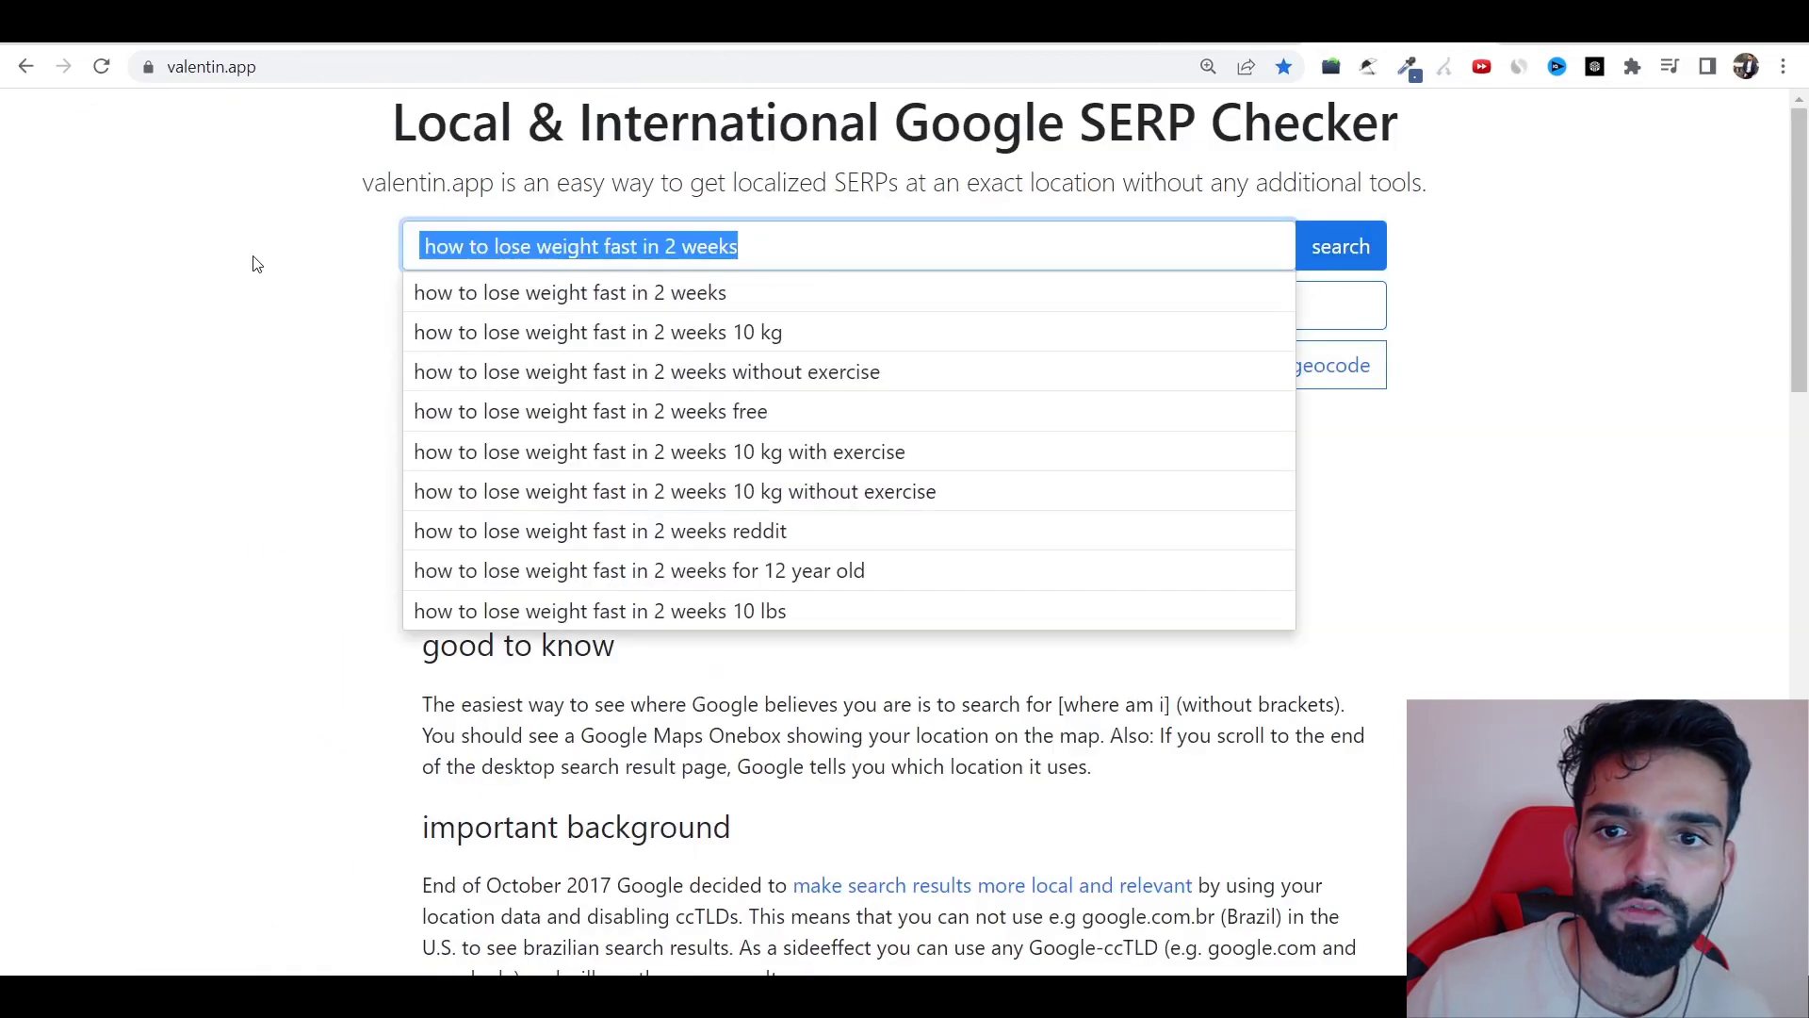
pyautogui.write('brown ')
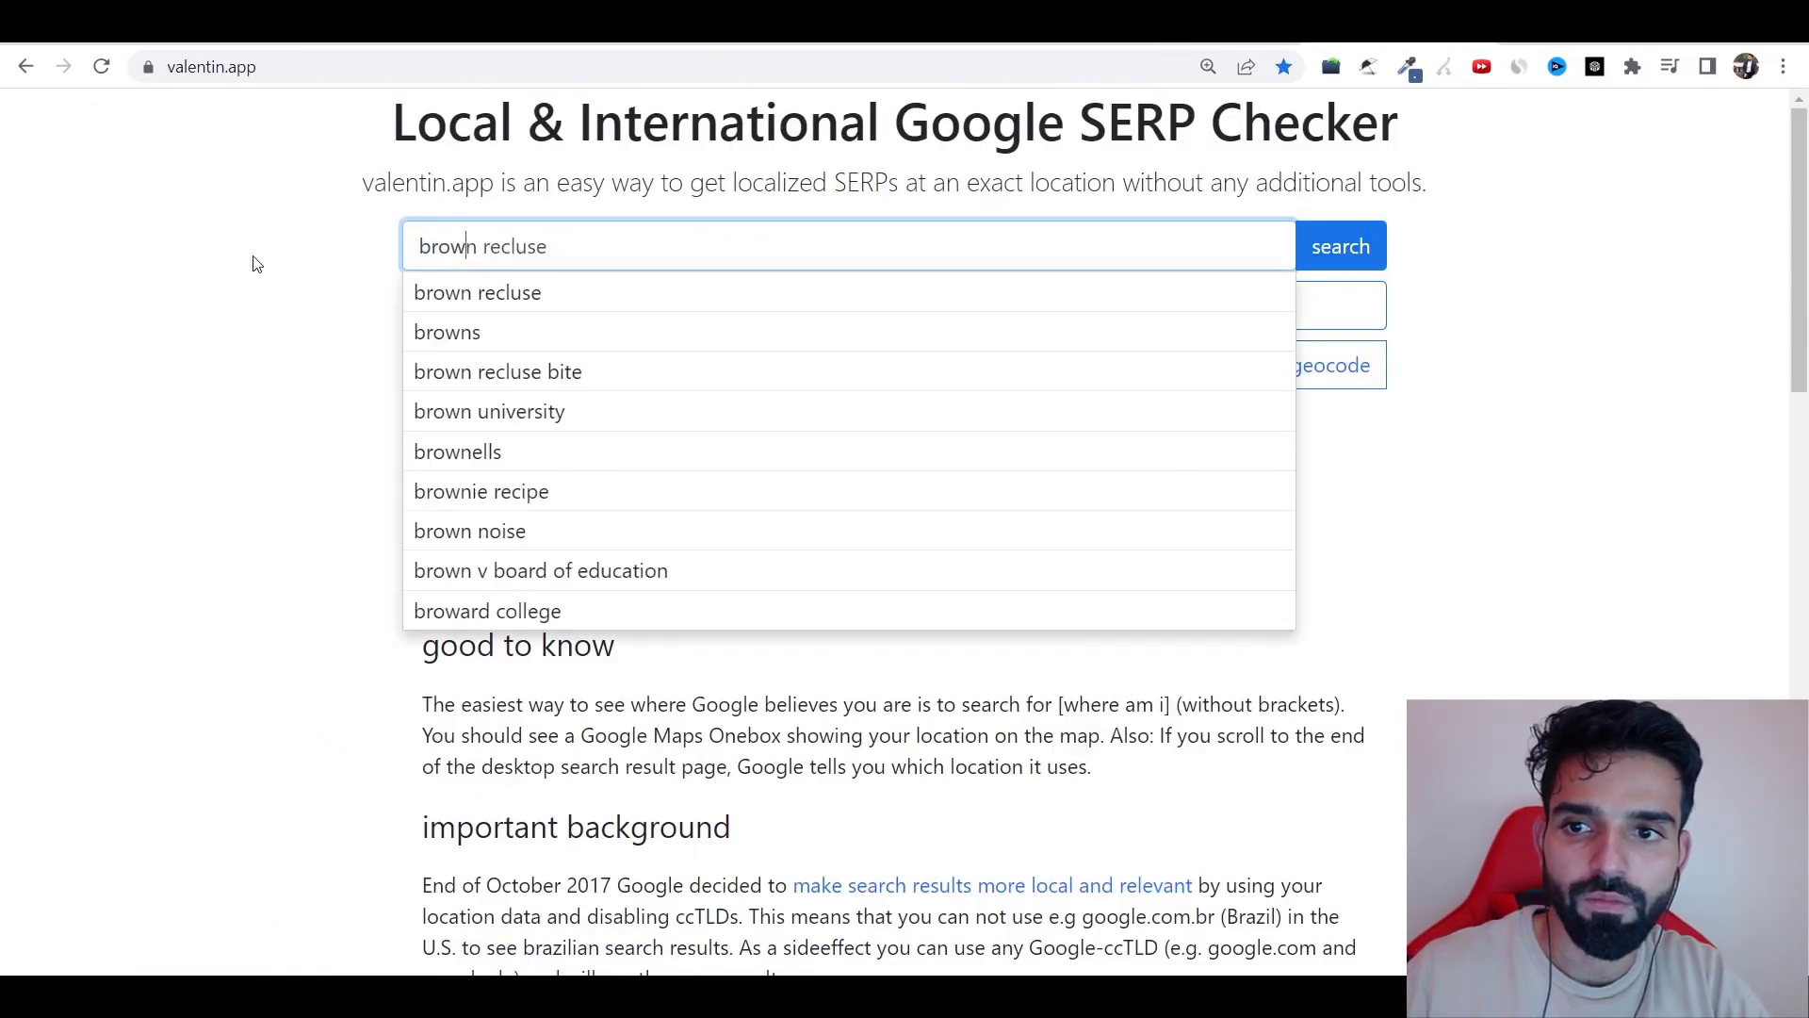
pyautogui.write('fat for weight loss')
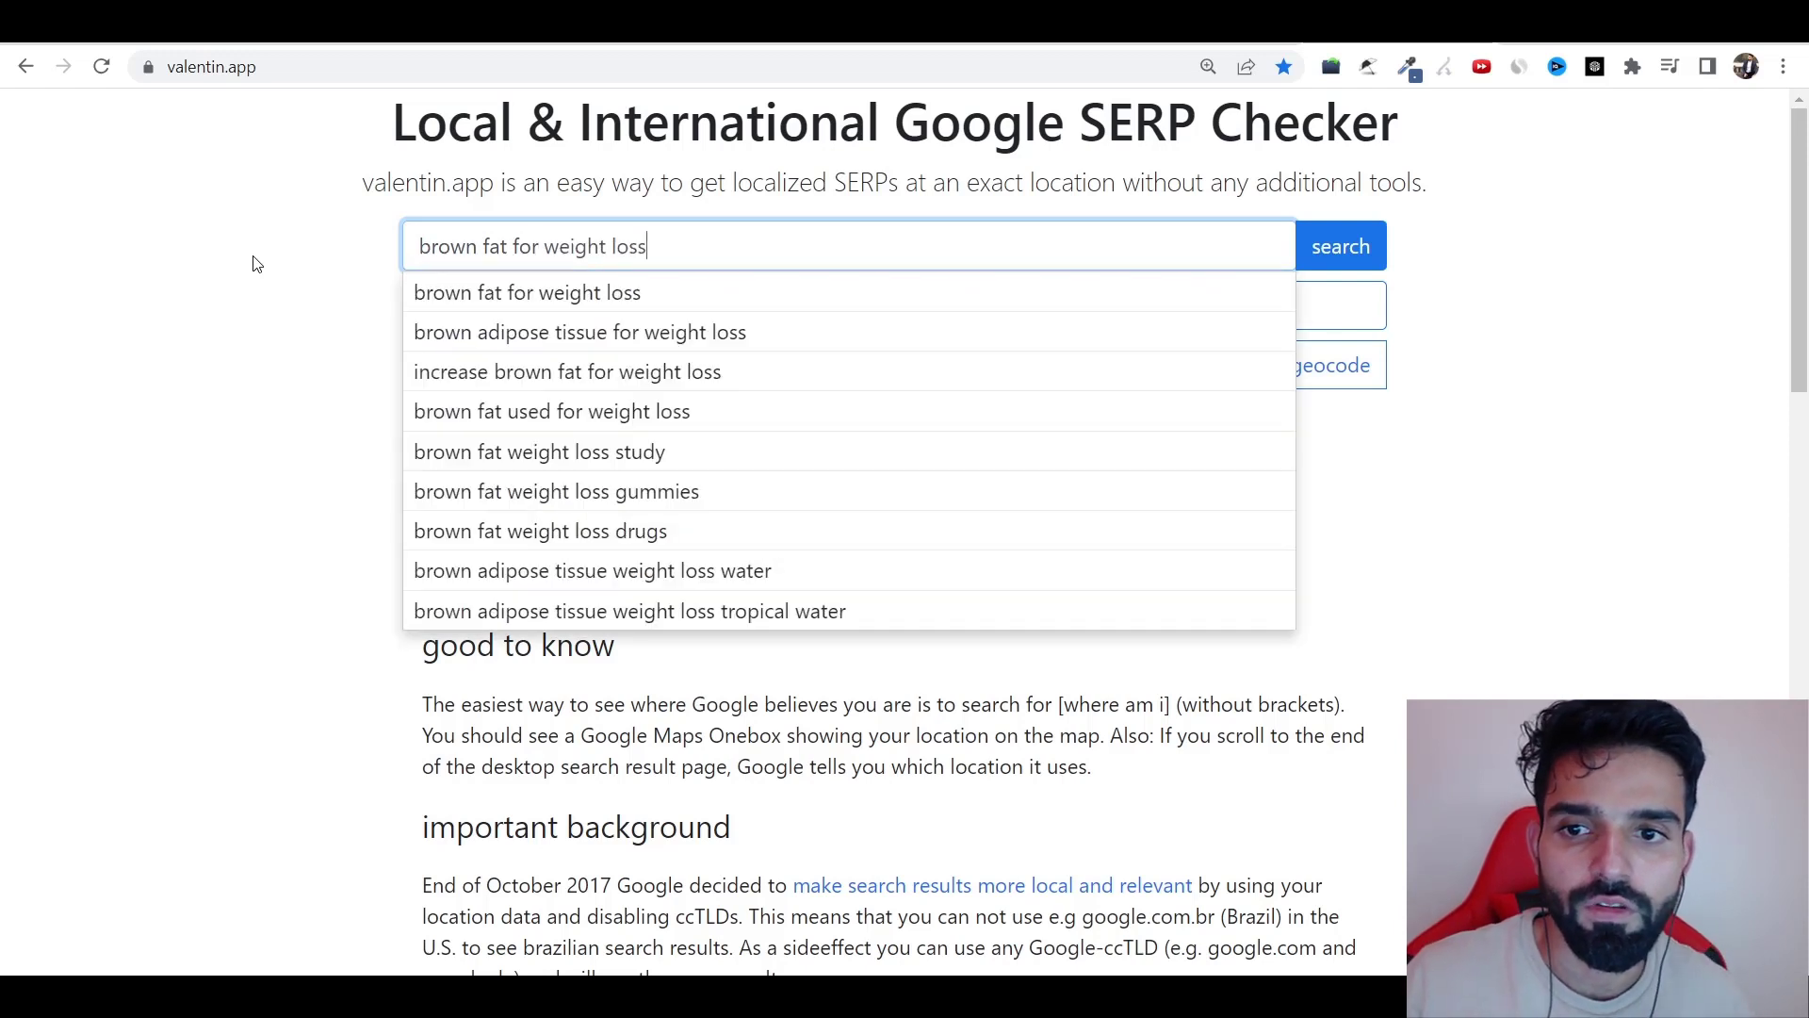
pyautogui.click(1119, 283)
pyautogui.click(1355, 245)
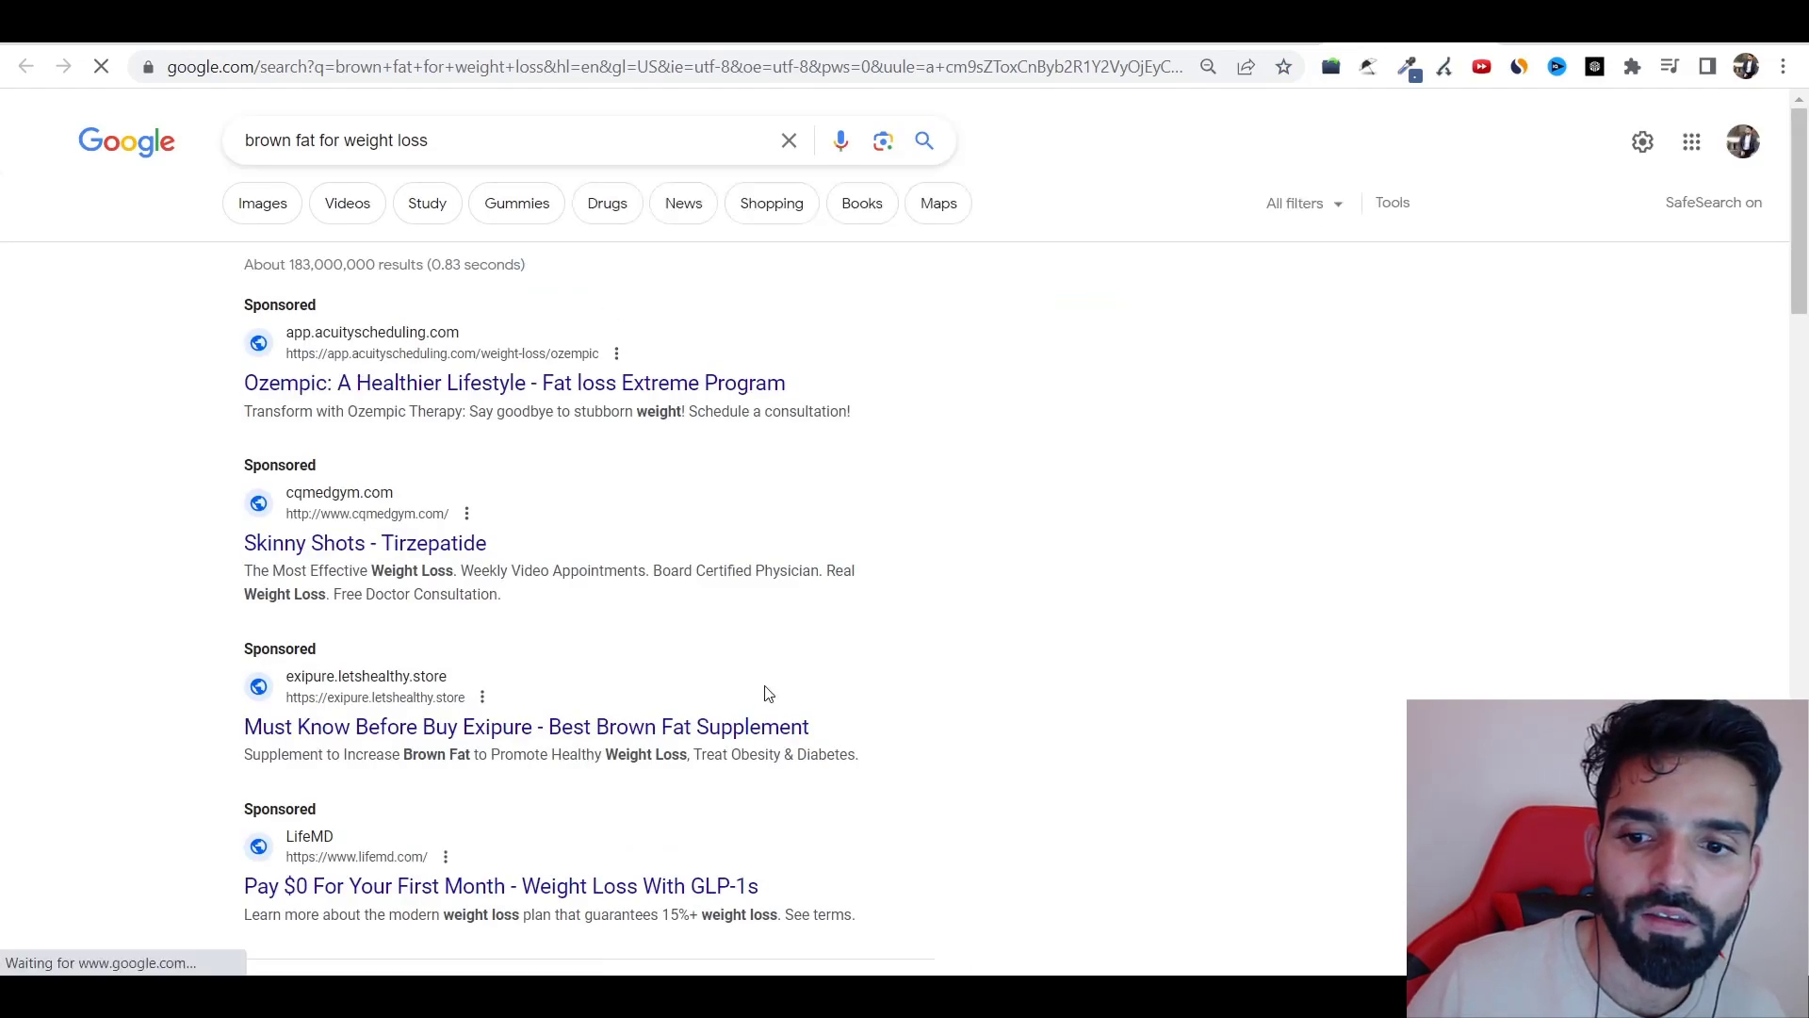
# - Examine the sponsored ads throughout the "brown fat for weight loss" results, including those from exipure.letshealthy.store and g-plans.com
pyautogui.scroll(-3, 387, 668)
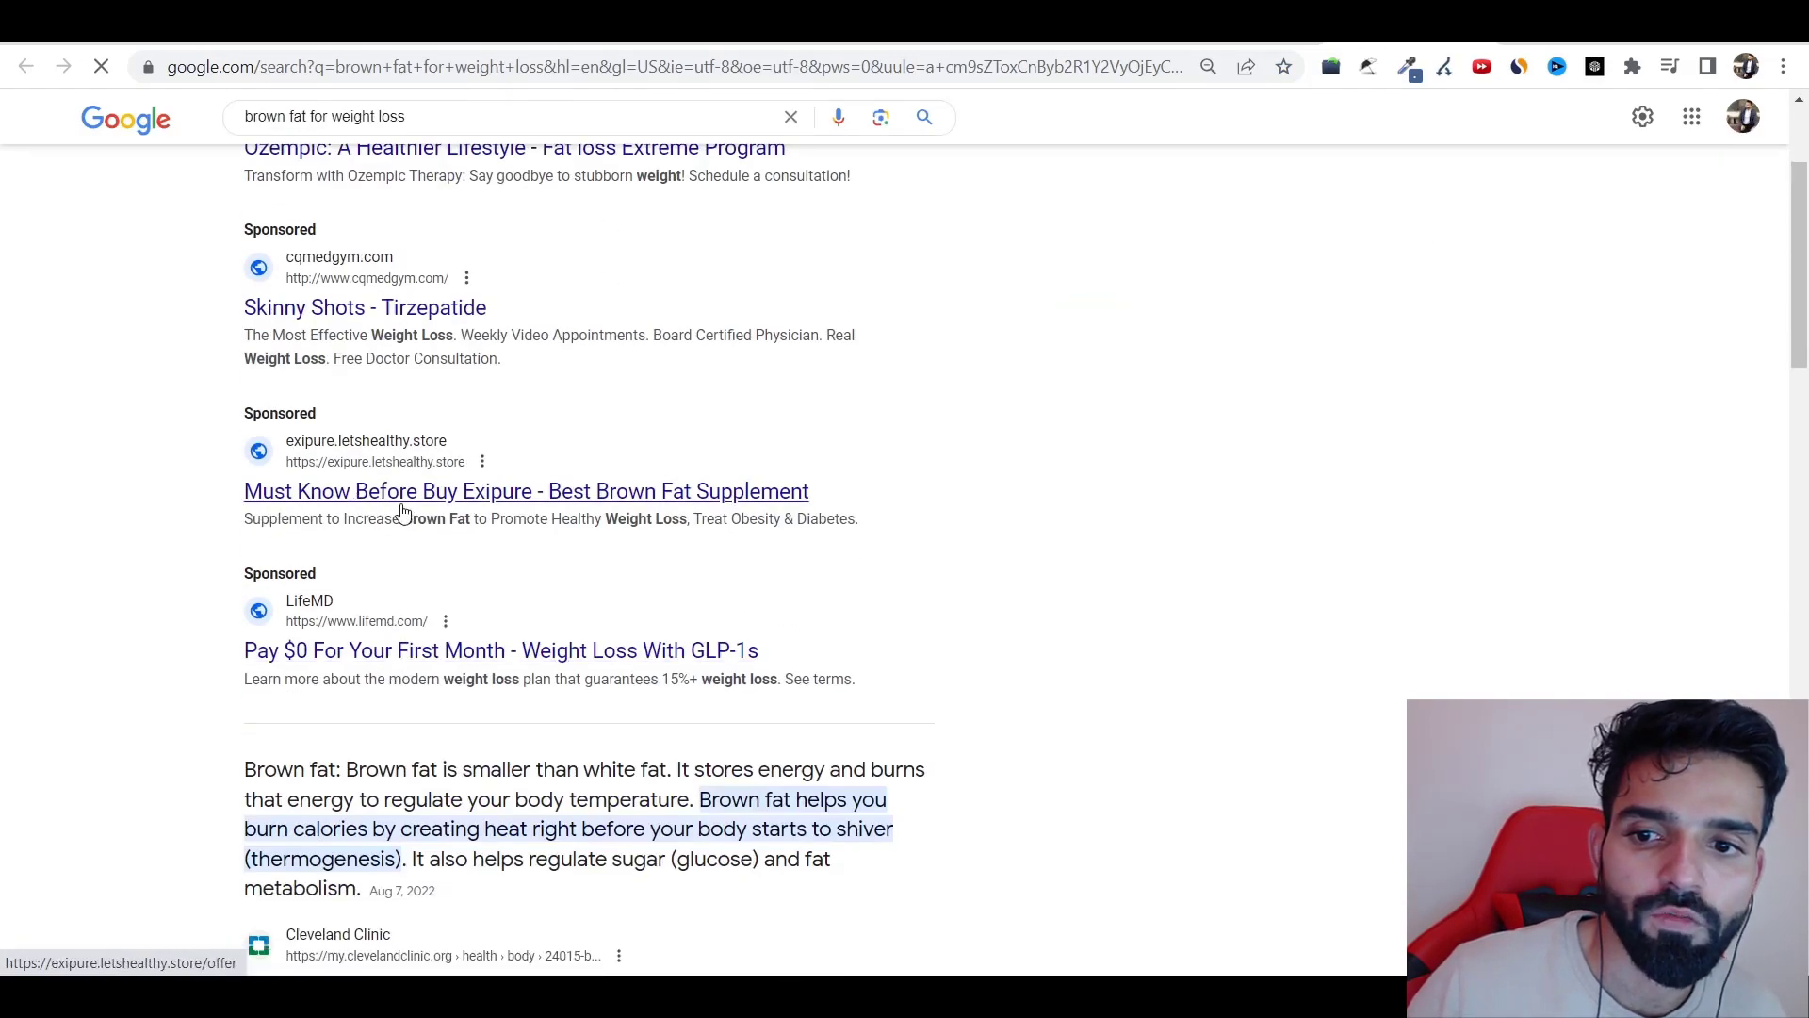
pyautogui.scroll(3, 404, 509)
pyautogui.scroll(-1, 417, 412)
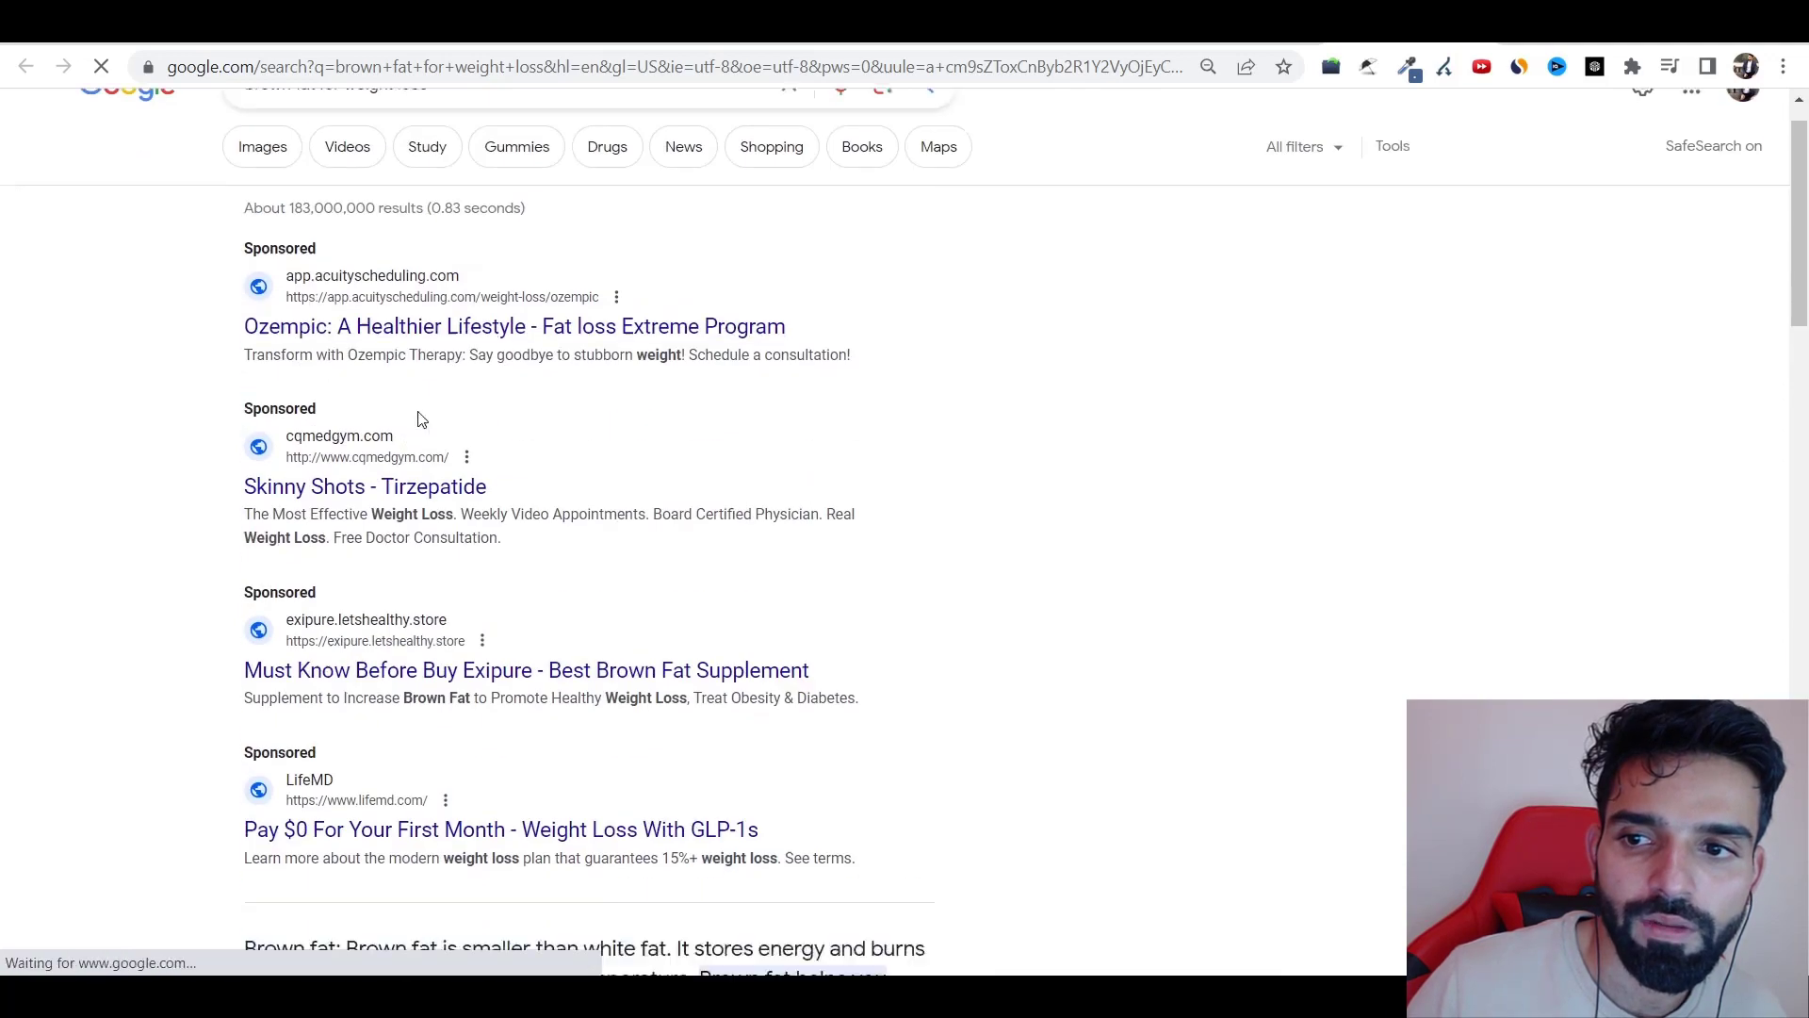
pyautogui.scroll(1, 425, 405)
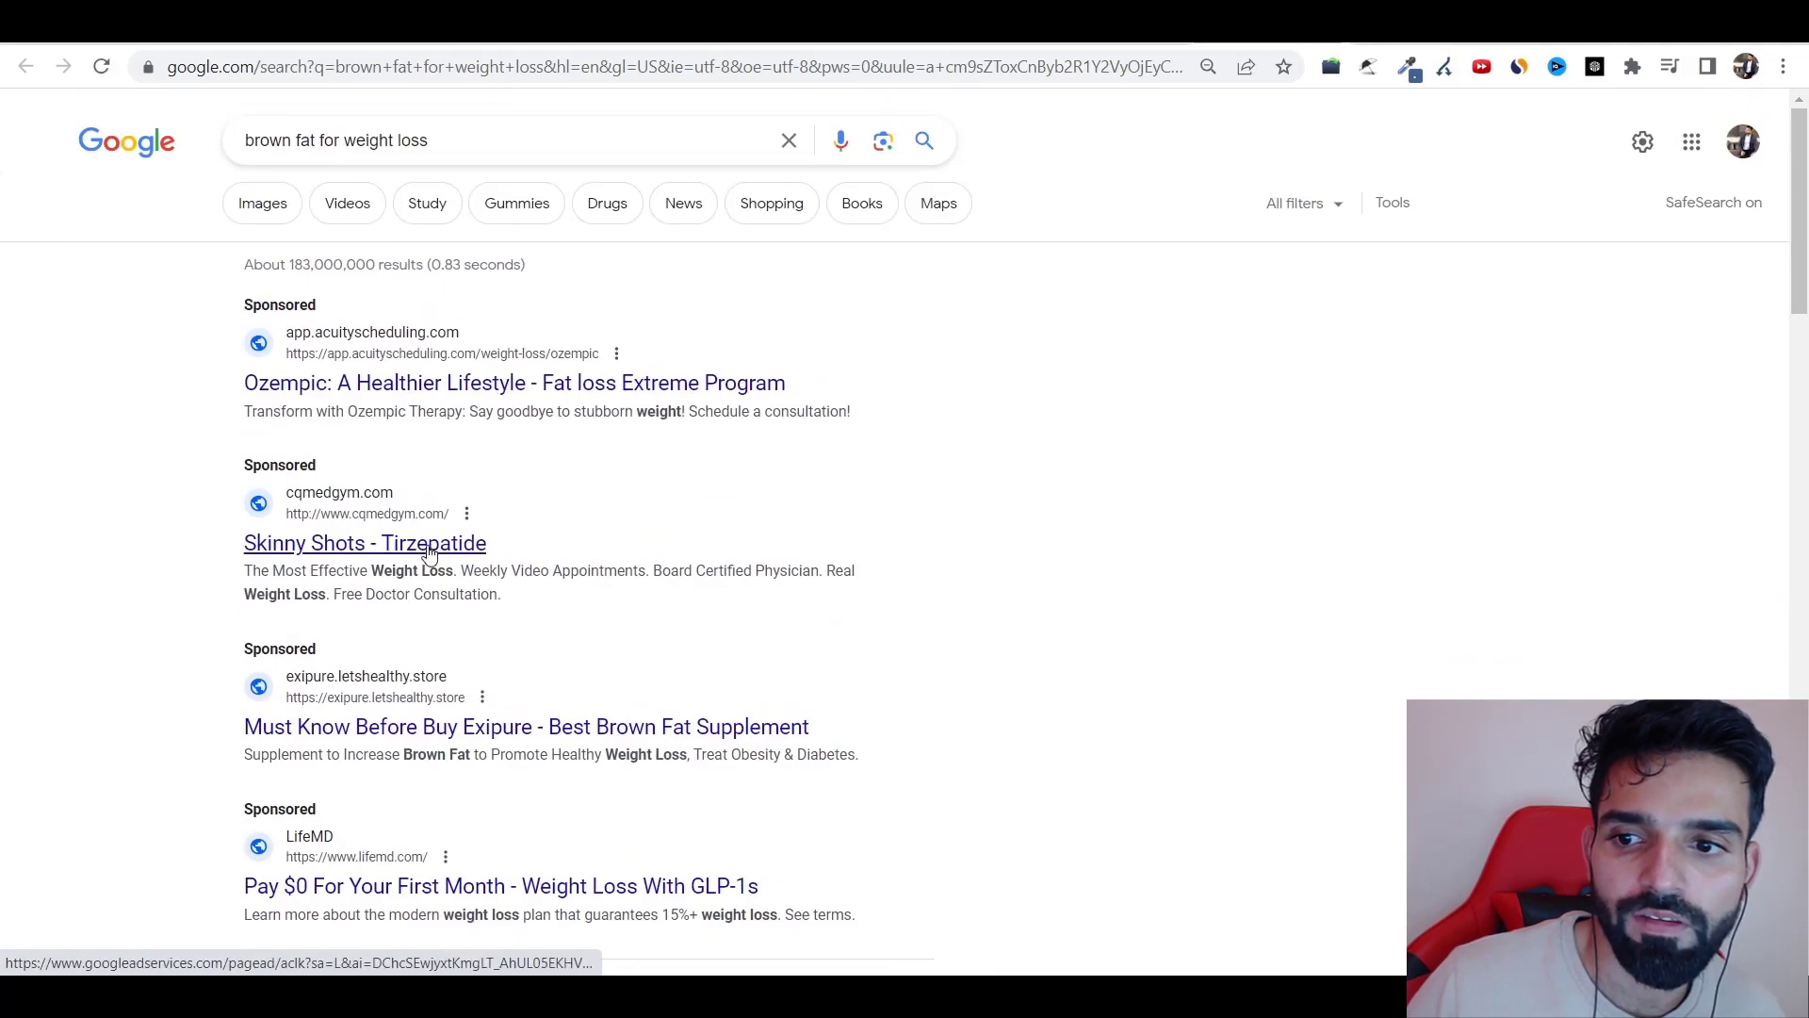
pyautogui.scroll(-20, 372, 732)
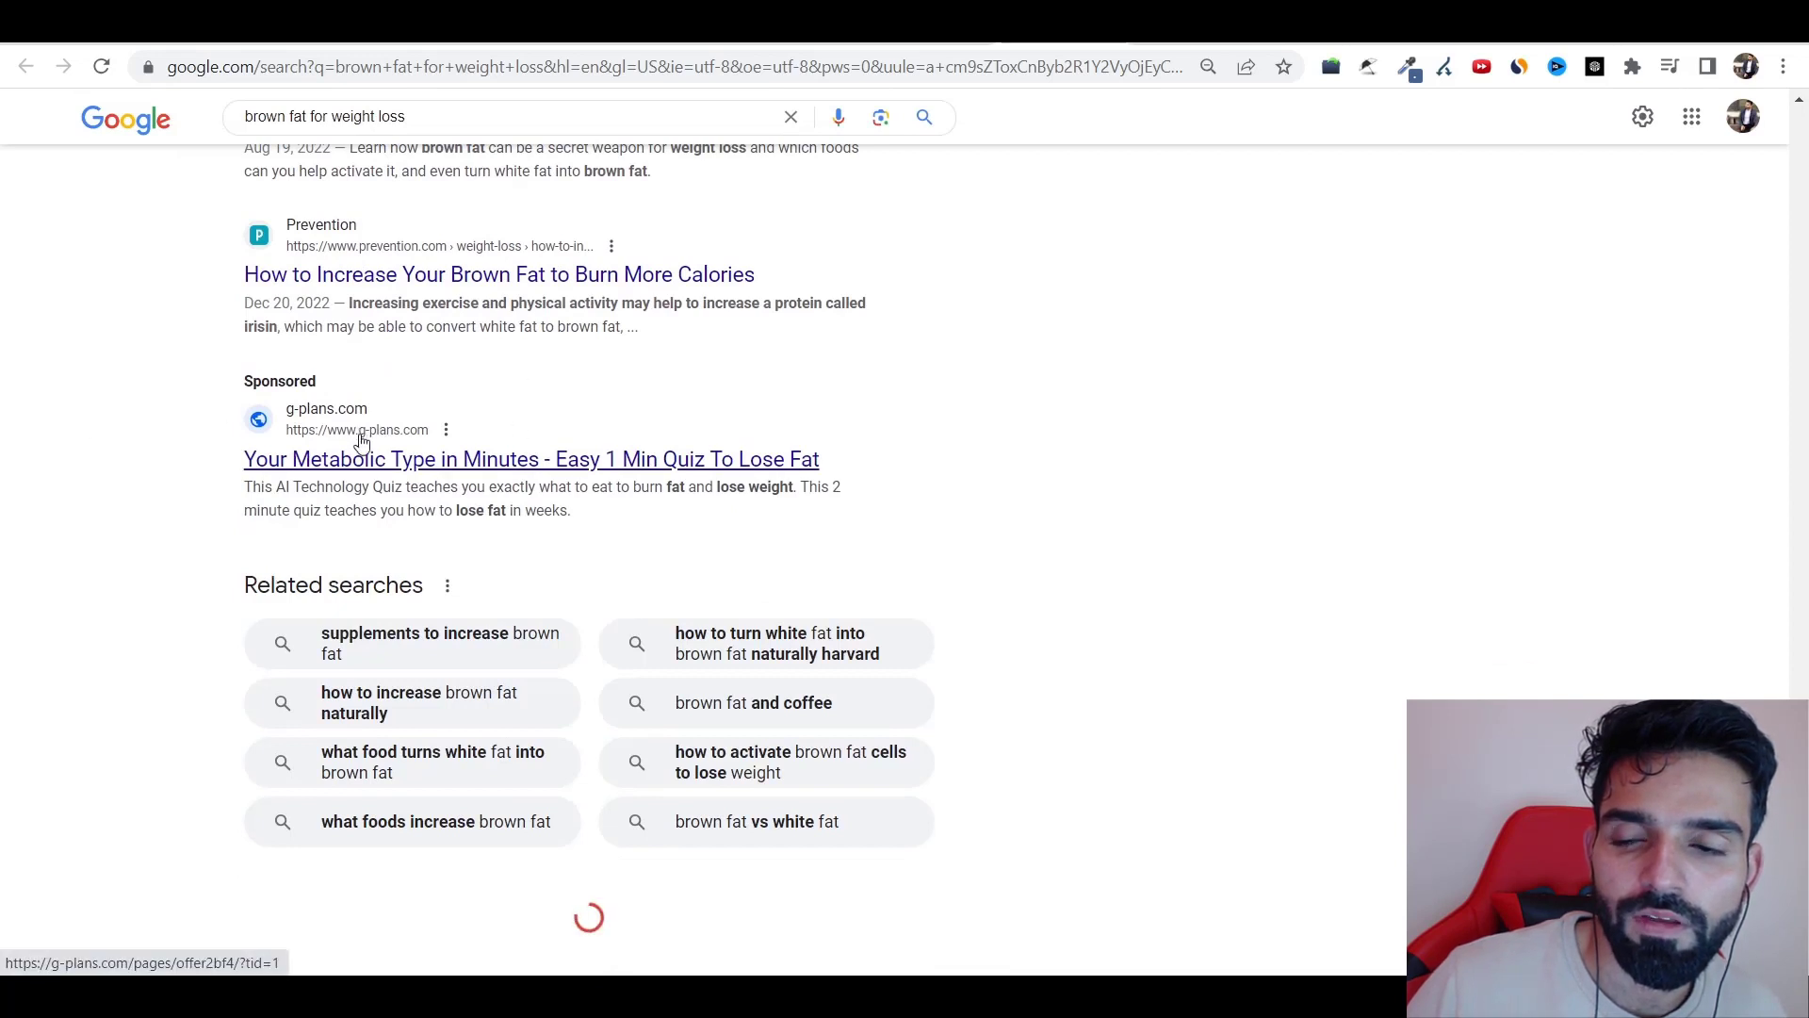
pyautogui.scroll(-2, 264, 410)
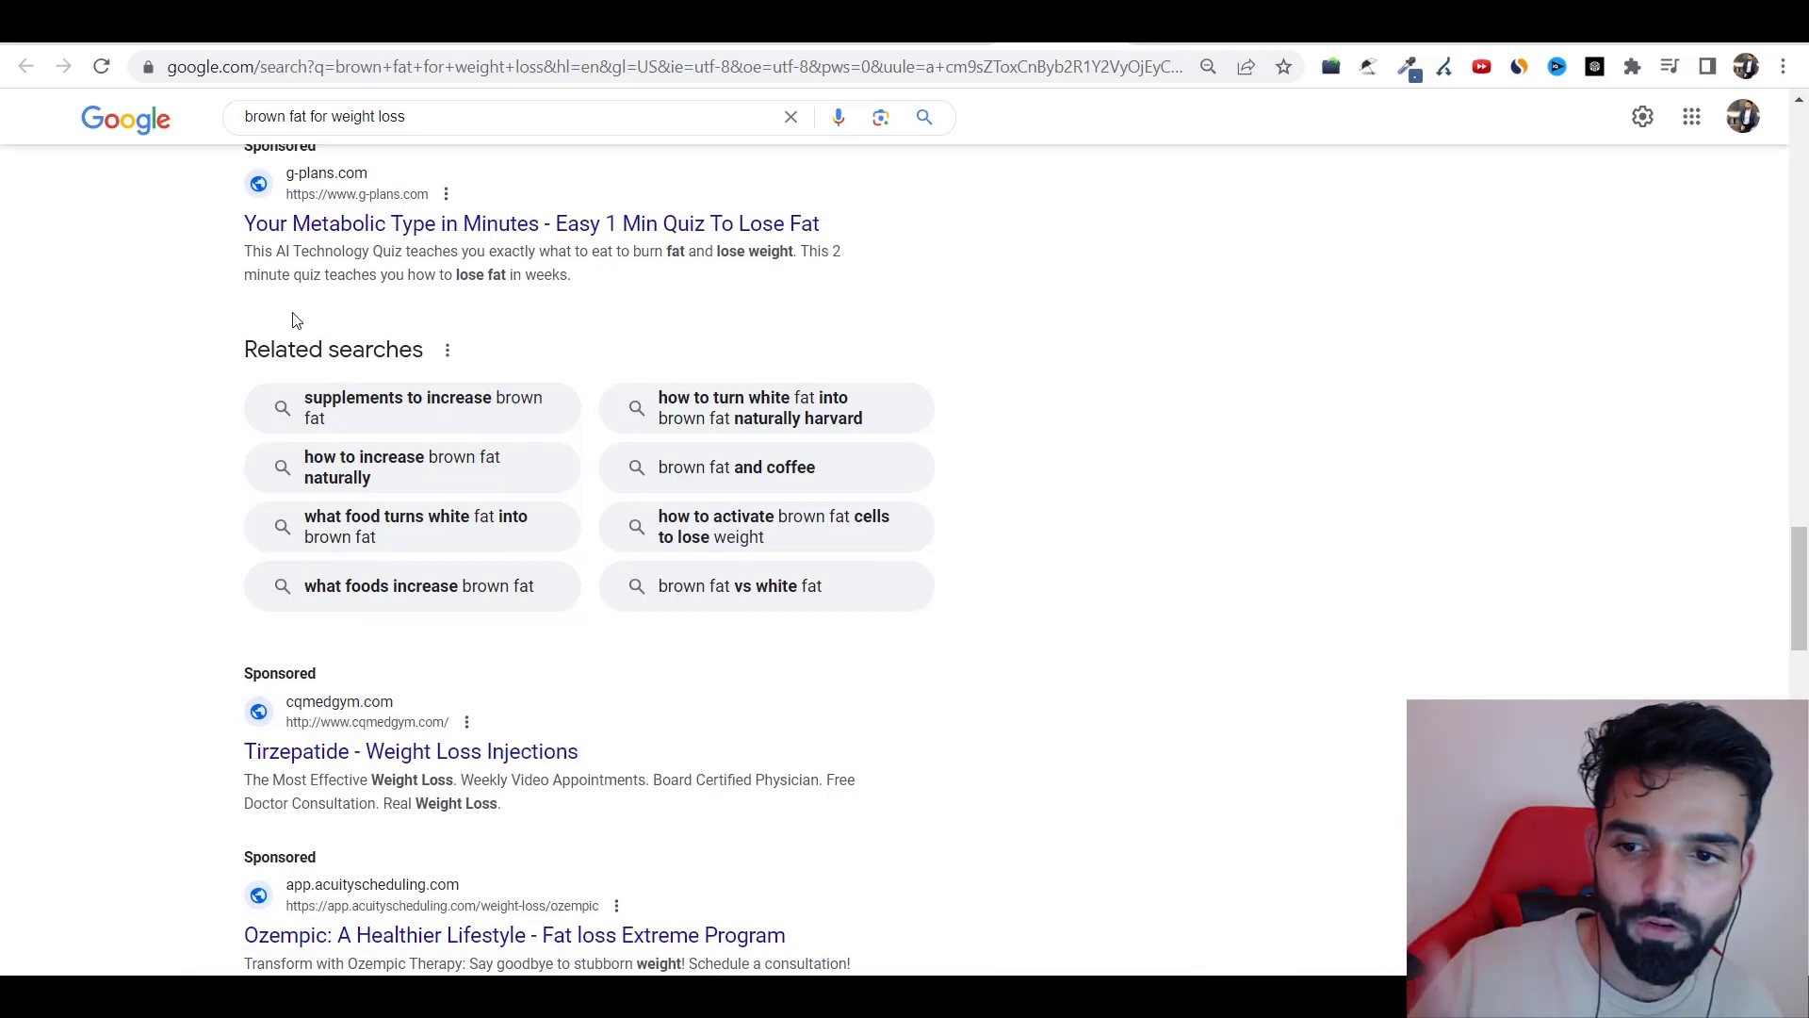
pyautogui.scroll(-5, 28, 472)
pyautogui.scroll(-7, 187, 480)
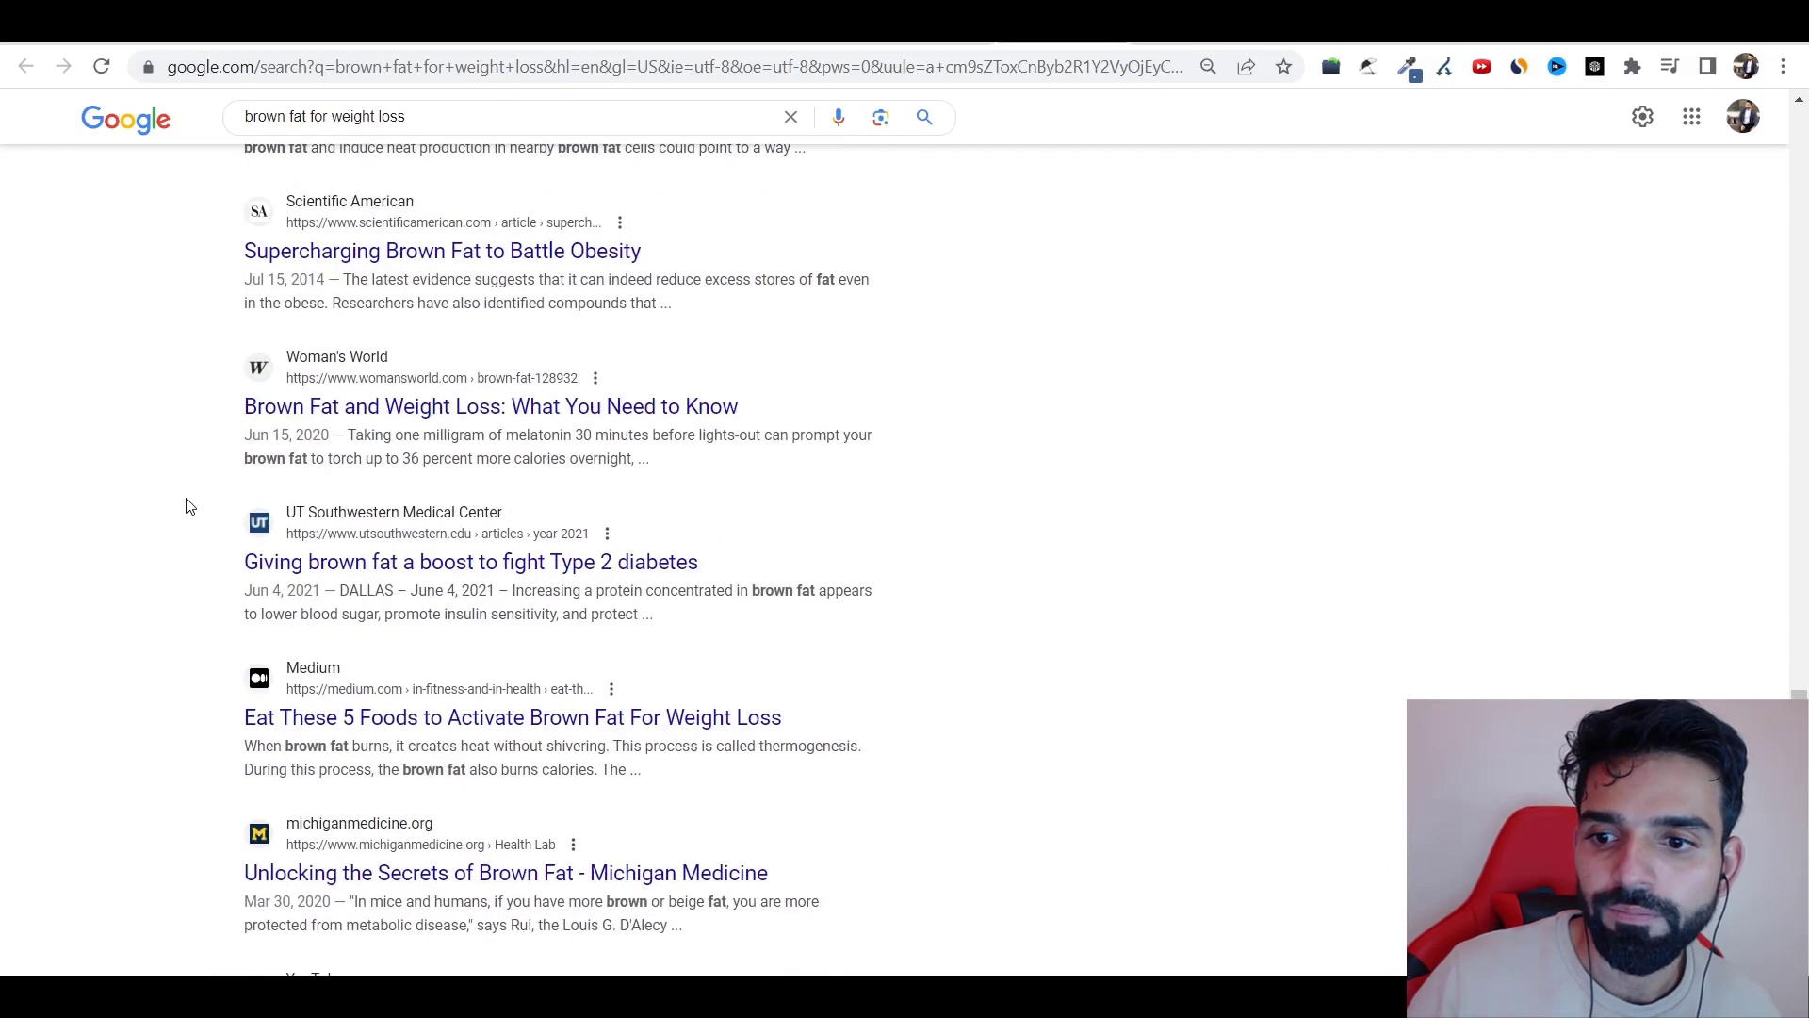
pyautogui.scroll(-11, 125, 377)
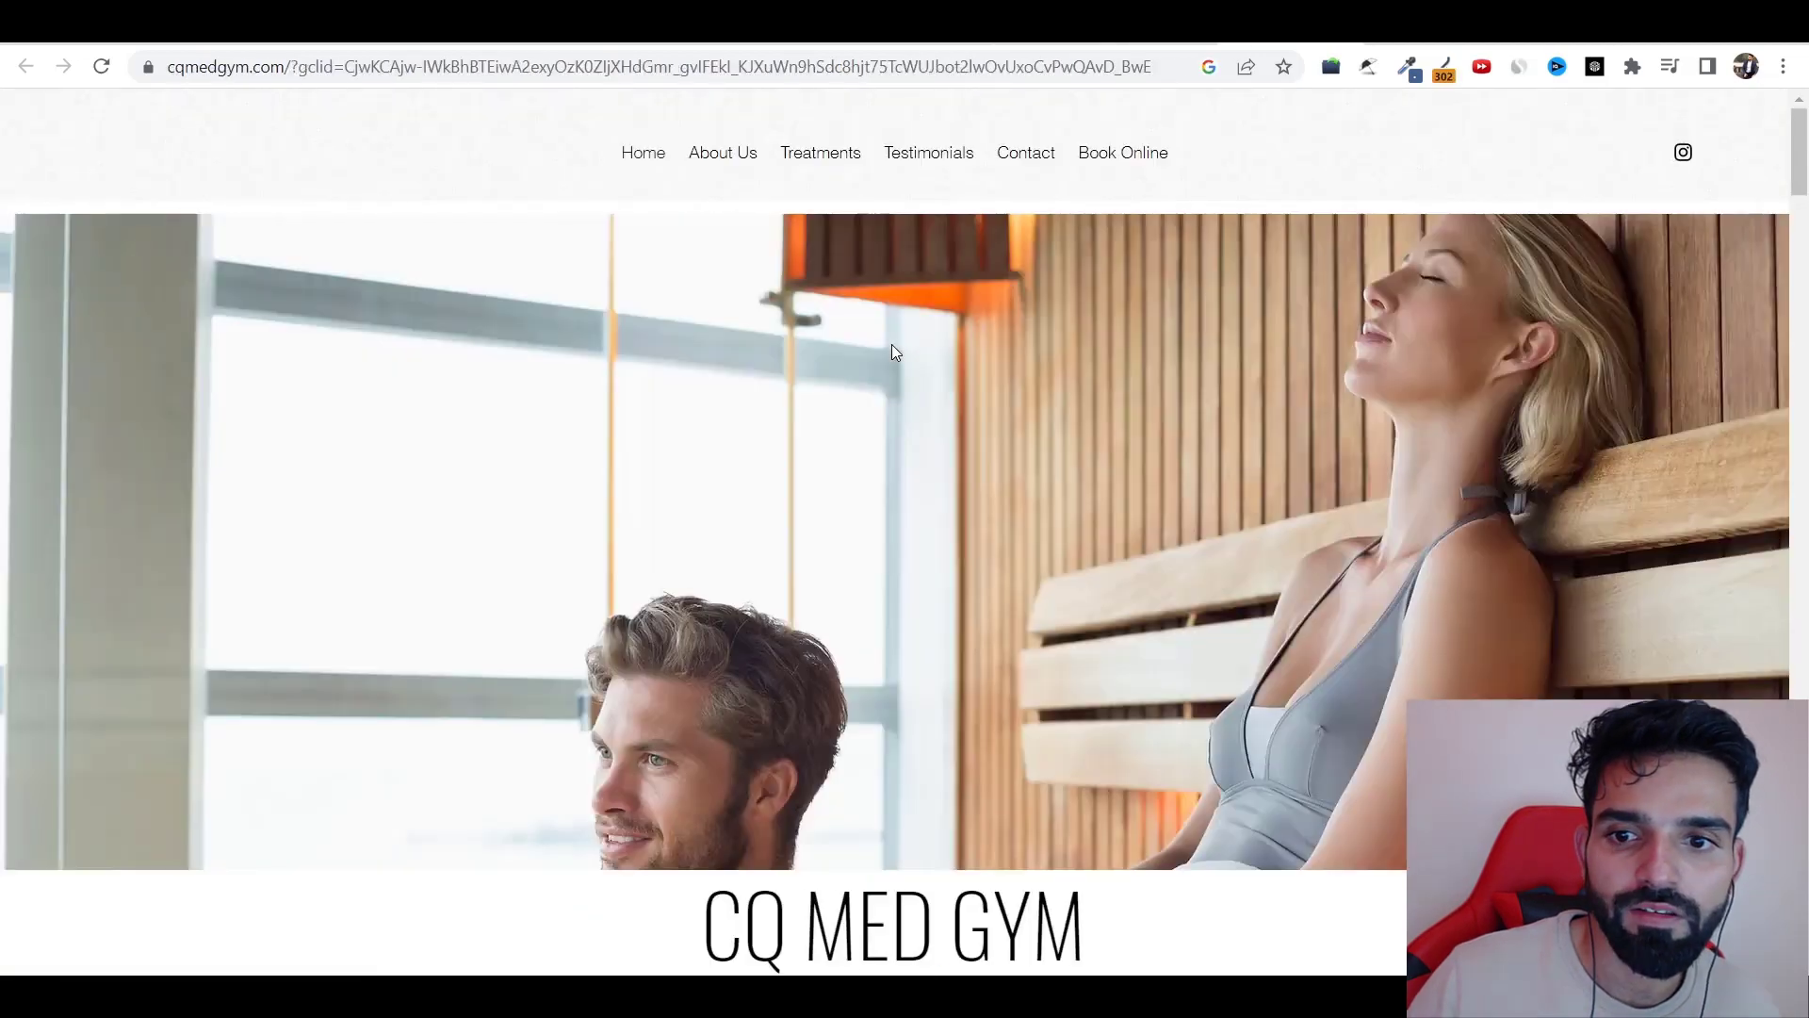
# - Examine the CQ Med Gym and Exipure landing pages, follow Exipure's order link to the official site, and return to the landing page
pyautogui.scroll(-10, 891, 343)
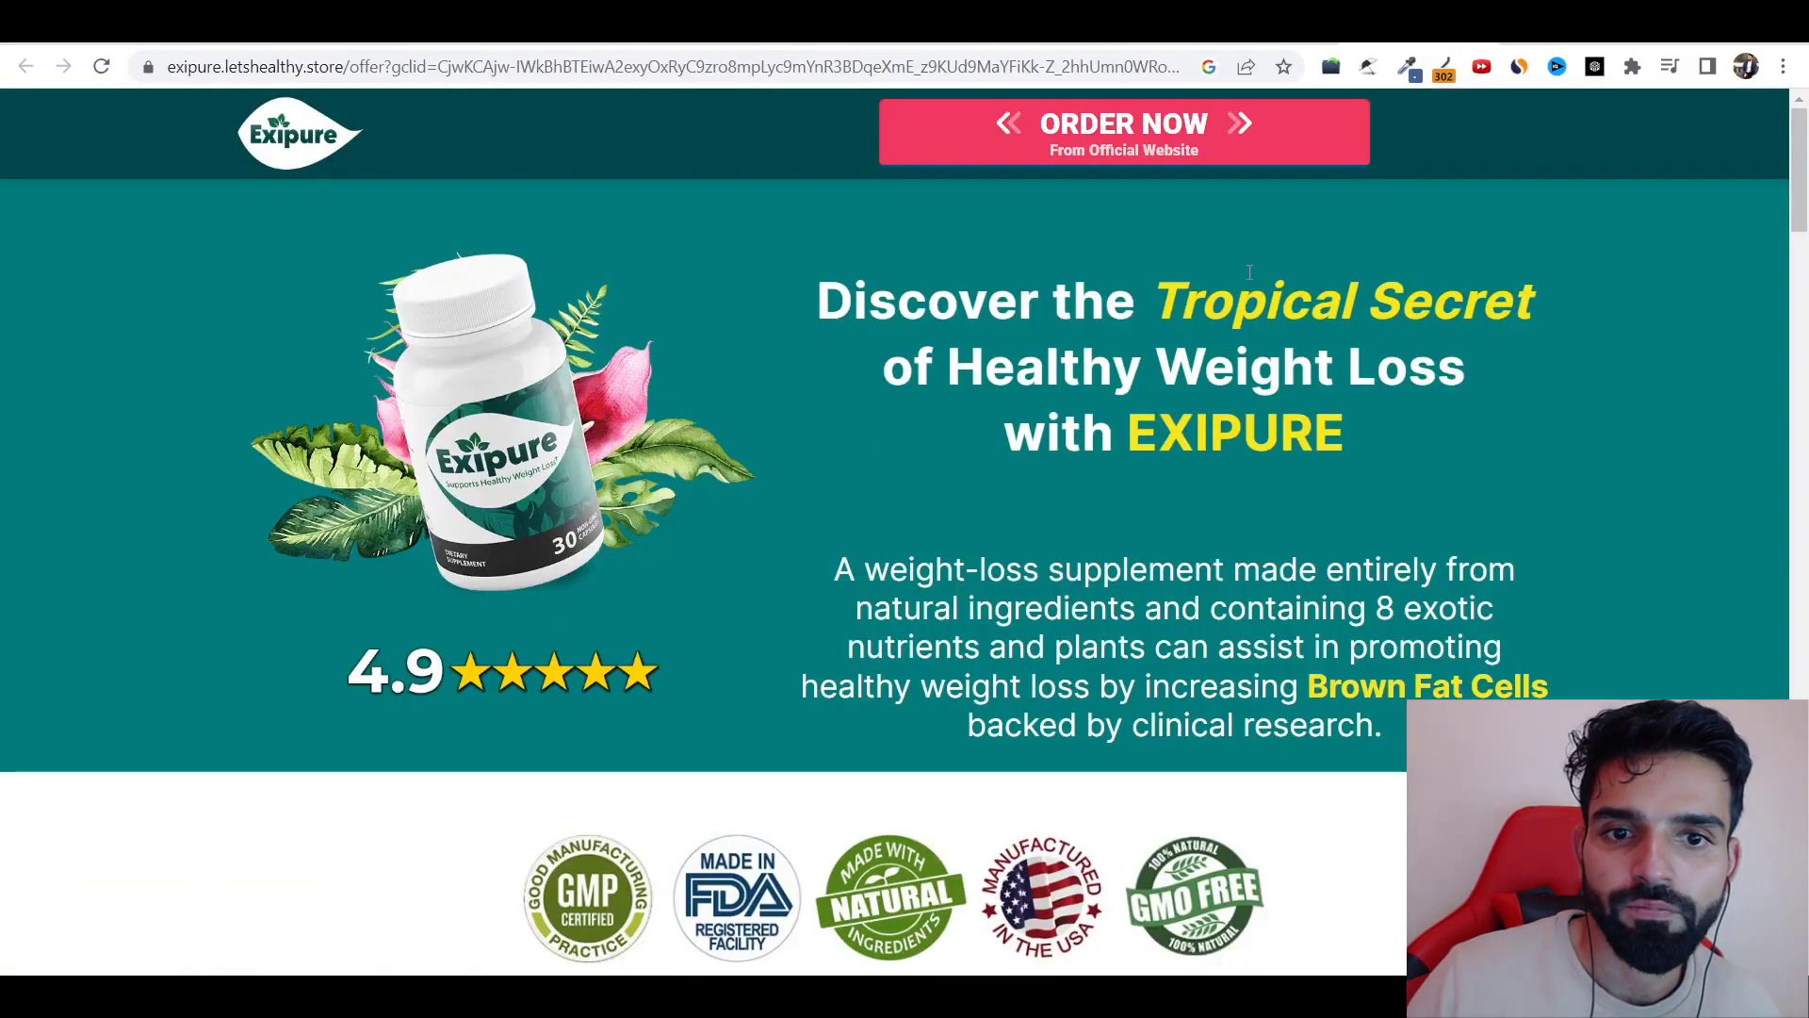
pyautogui.scroll(-20, 1421, 160)
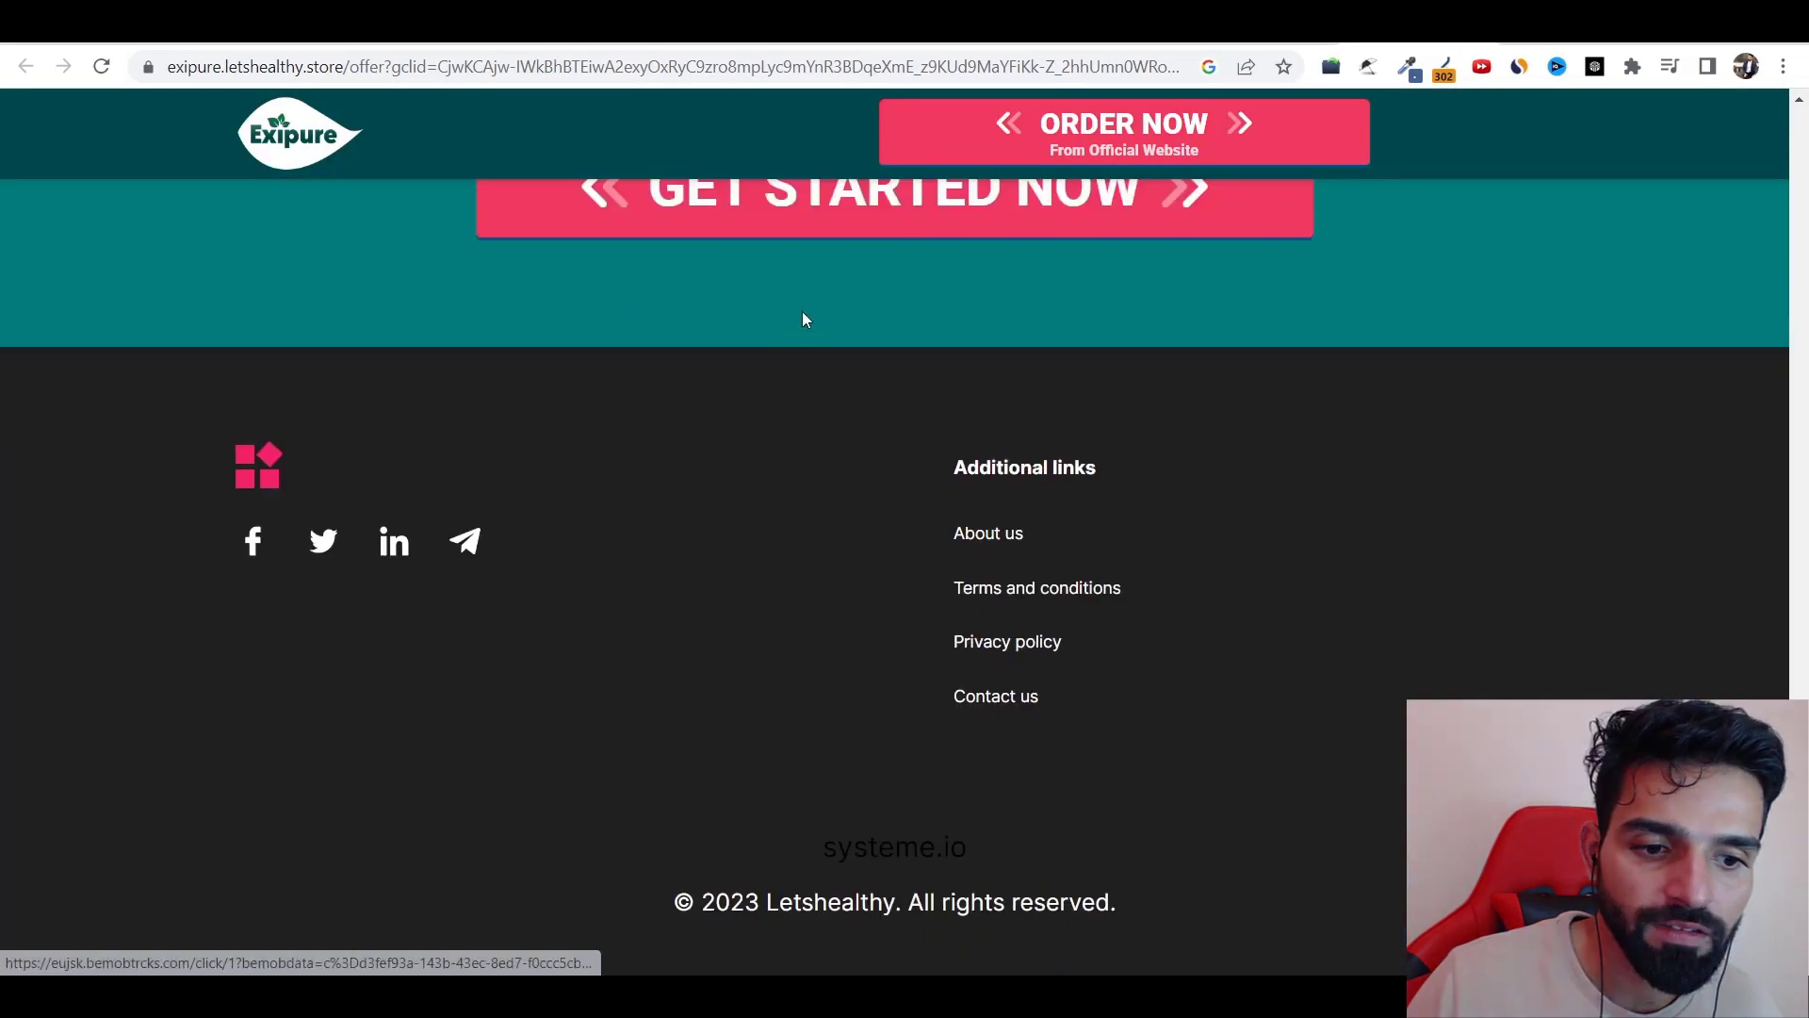
pyautogui.scroll(15, 800, 315)
pyautogui.scroll(10, 794, 337)
pyautogui.scroll(10, 1277, 116)
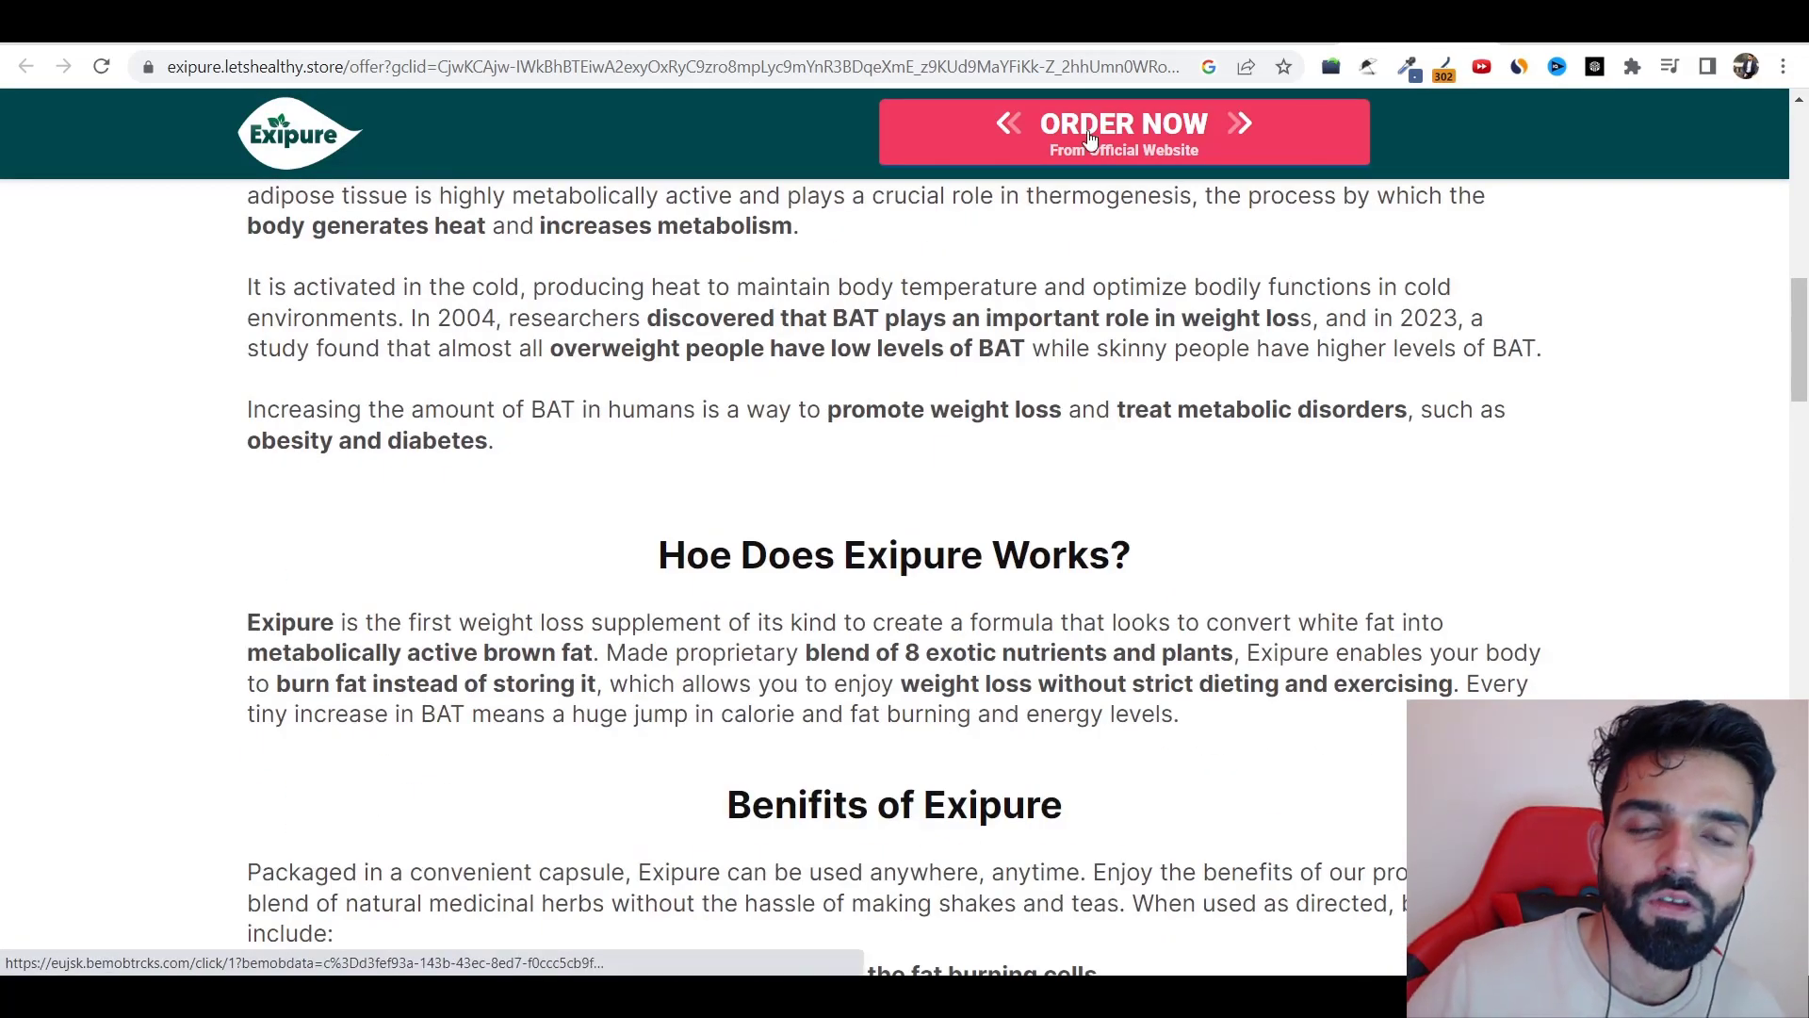
pyautogui.scroll(10, 1128, 443)
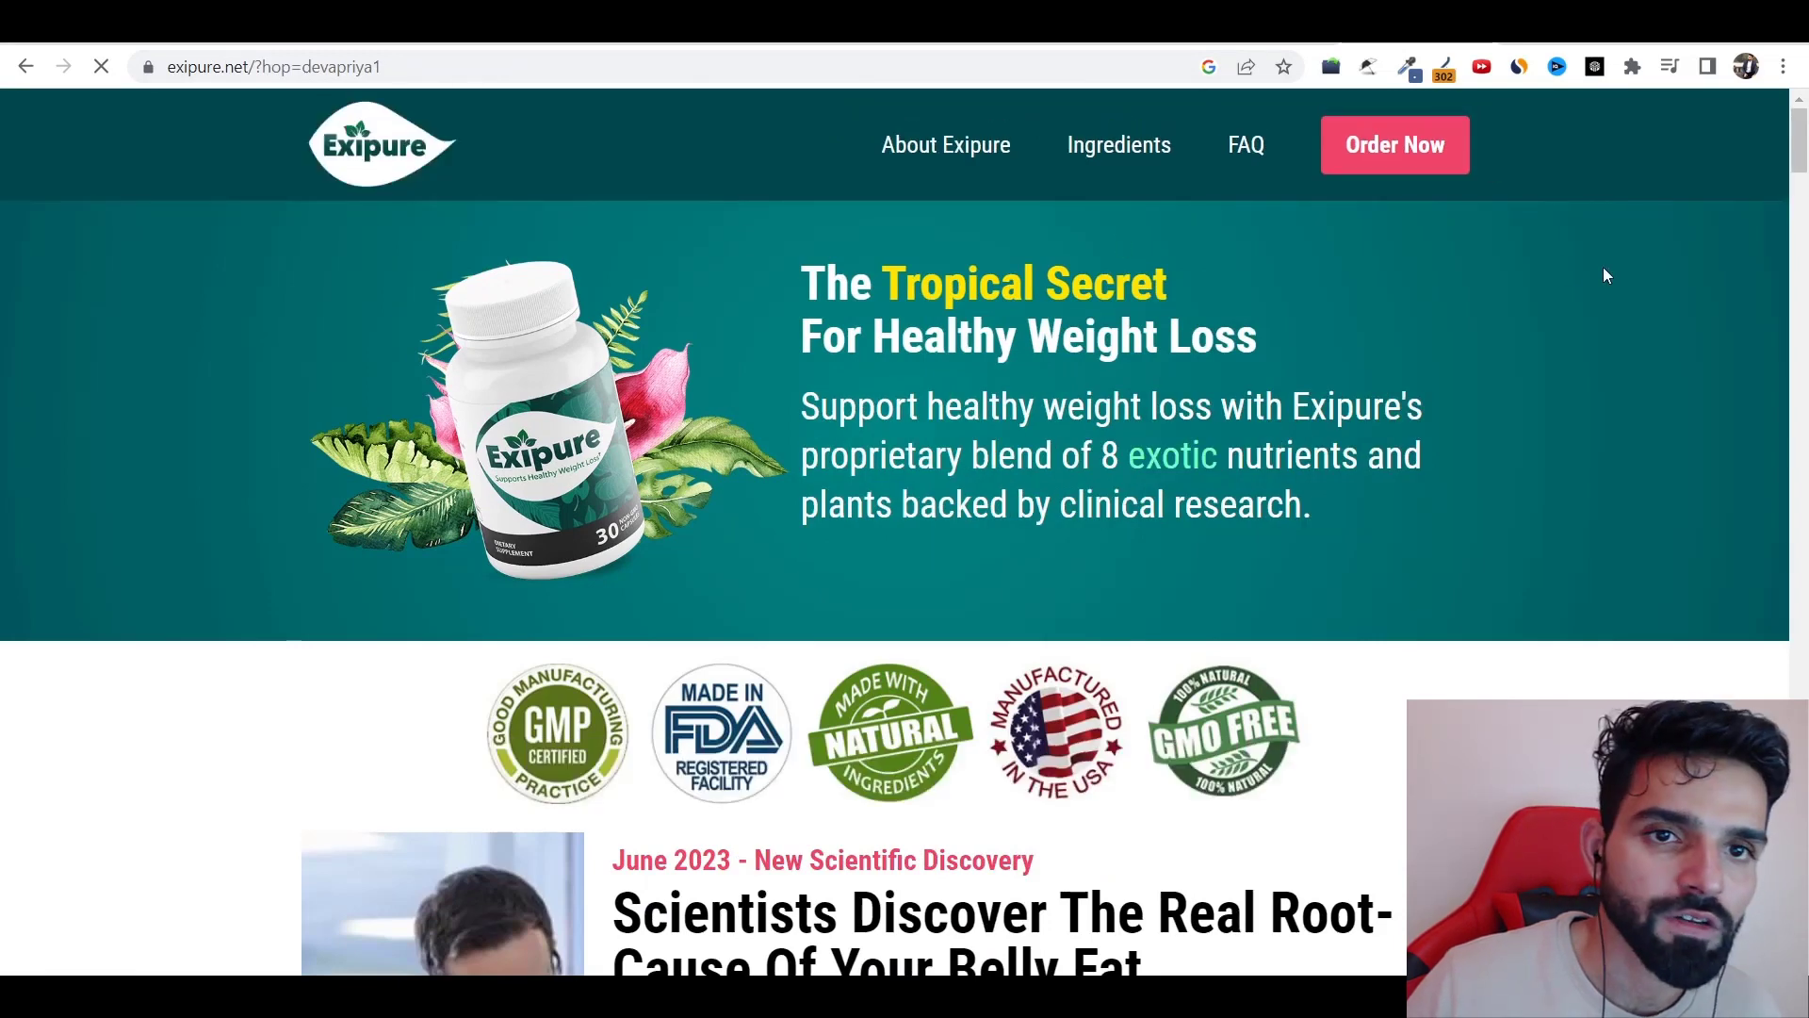
pyautogui.click(25, 67)
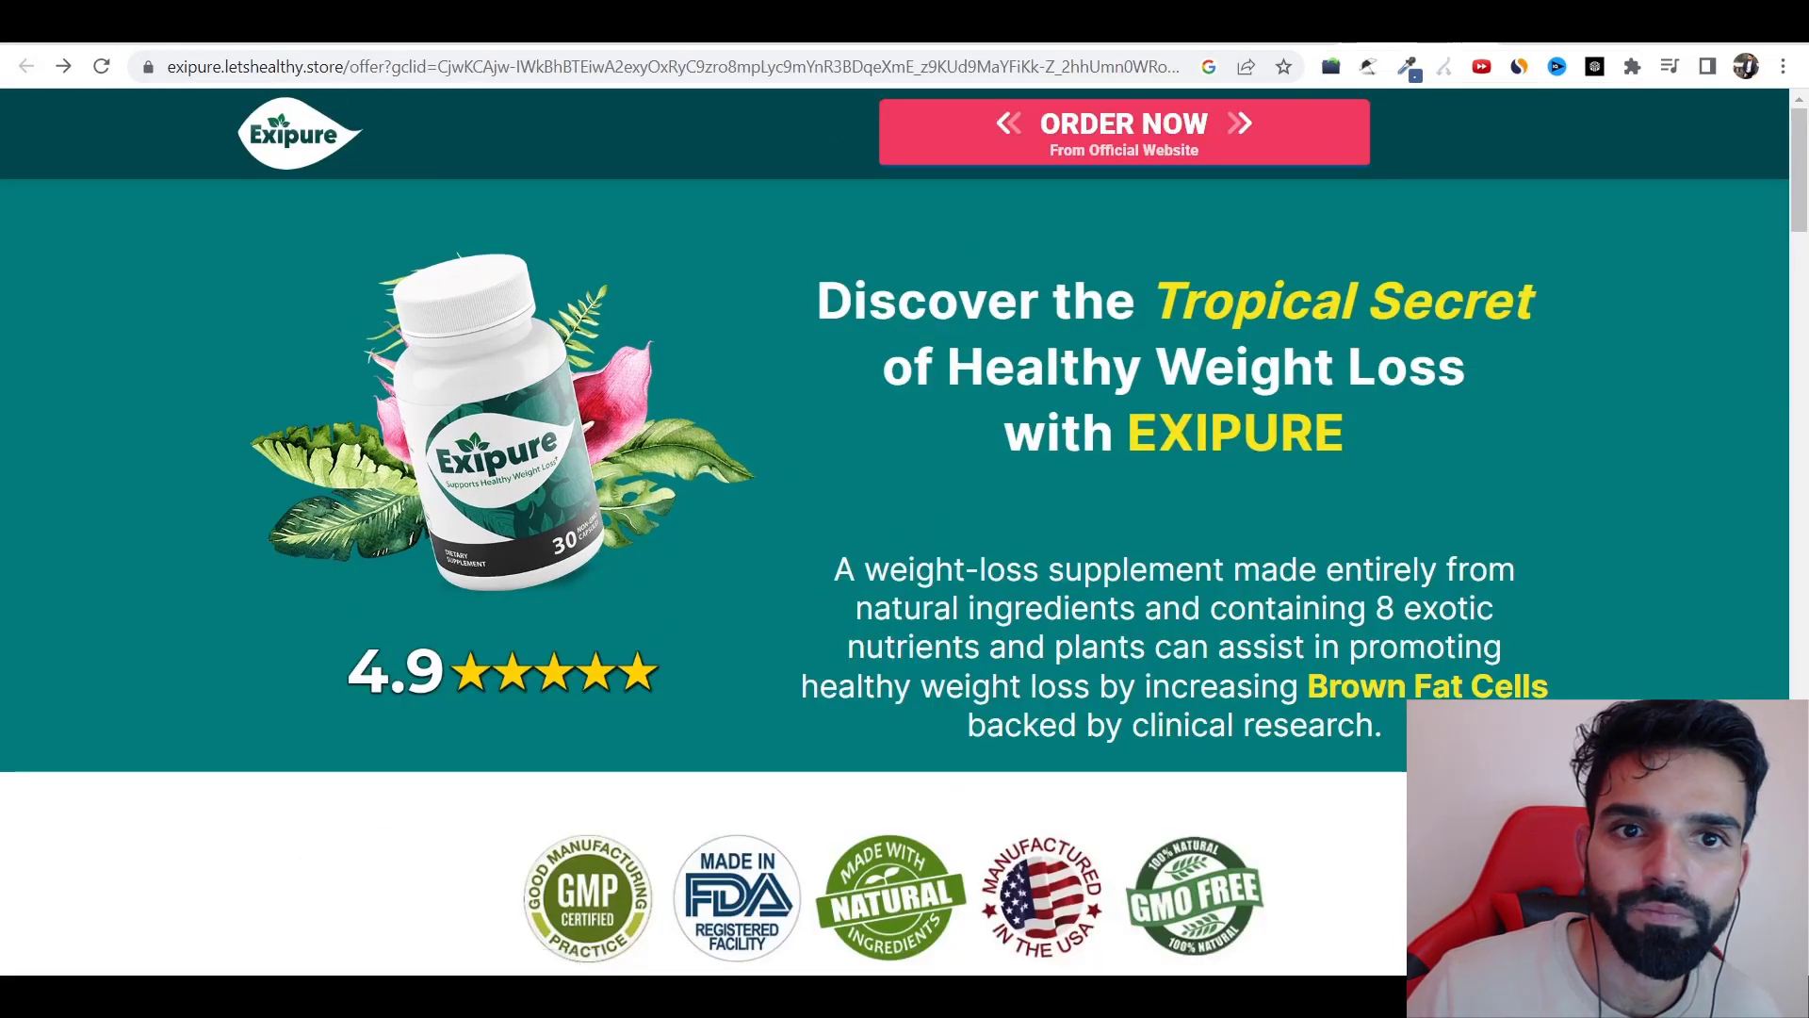
pyautogui.click(25, 67)
# - Look through the further "brown fat for weight loss" Google results for more sponsored ads
pyautogui.scroll(-1, 794, 456)
pyautogui.scroll(-8, 794, 456)
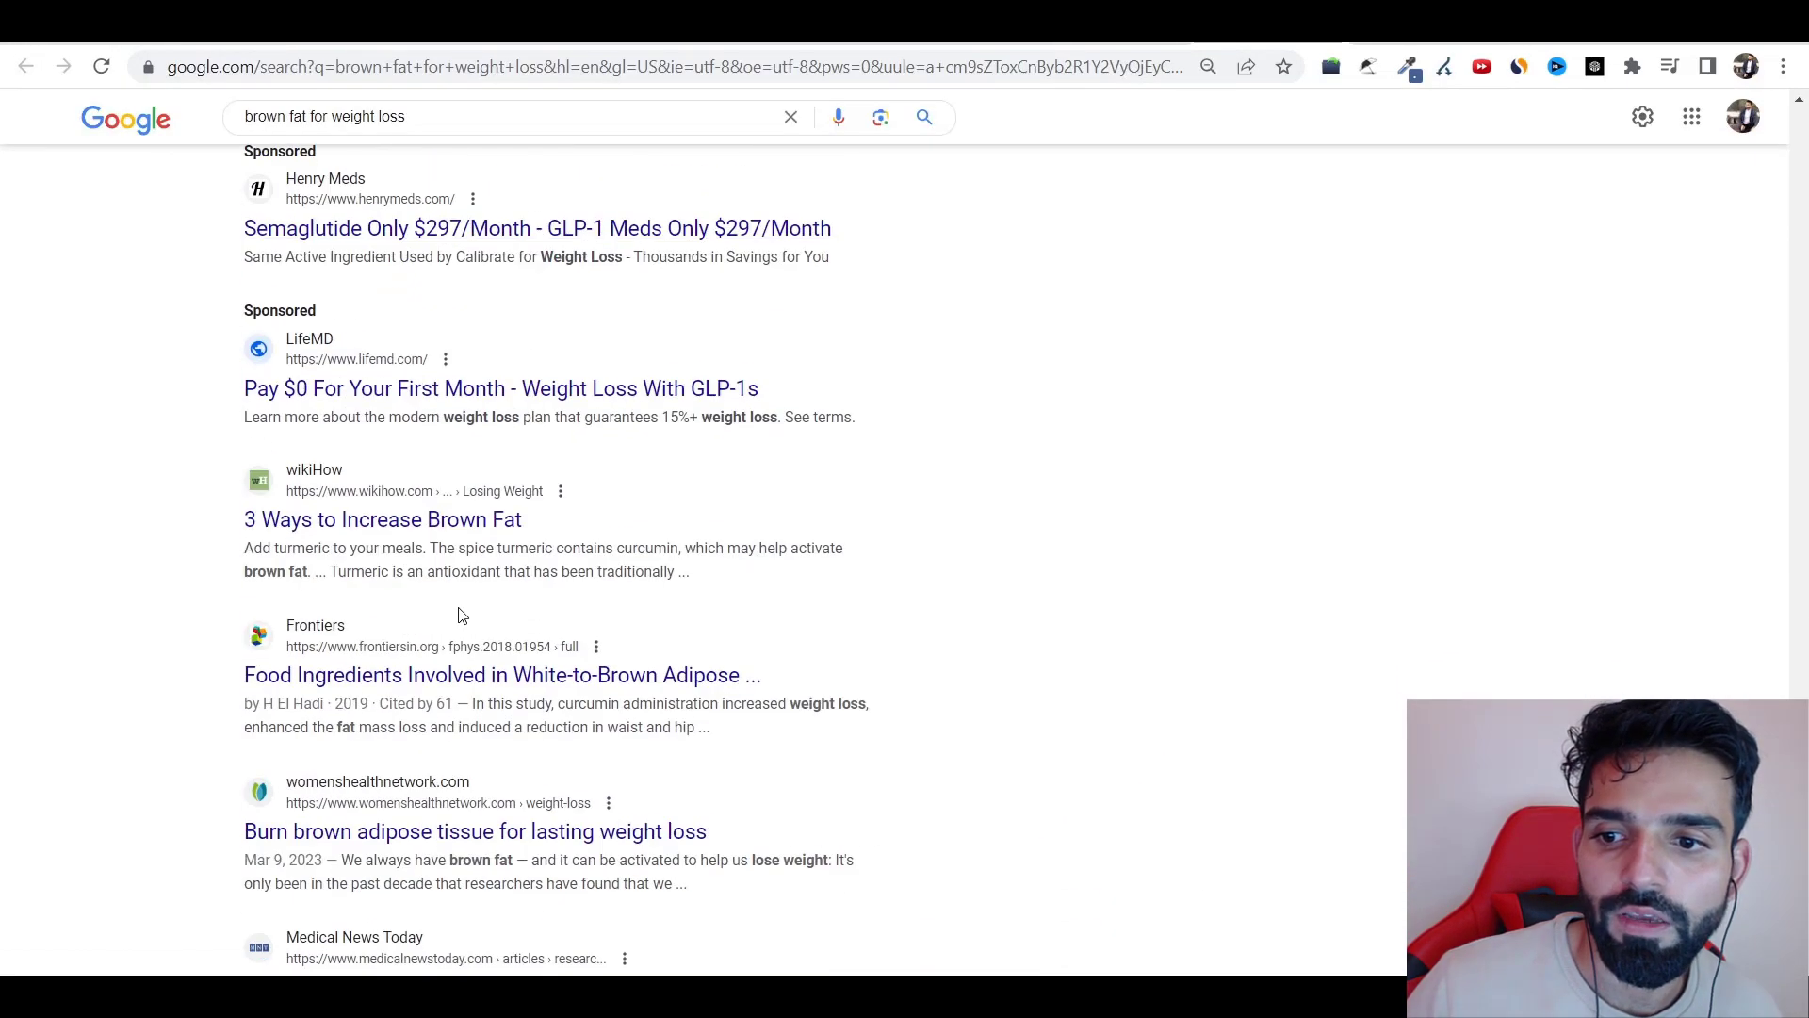
pyautogui.scroll(-14, 763, 482)
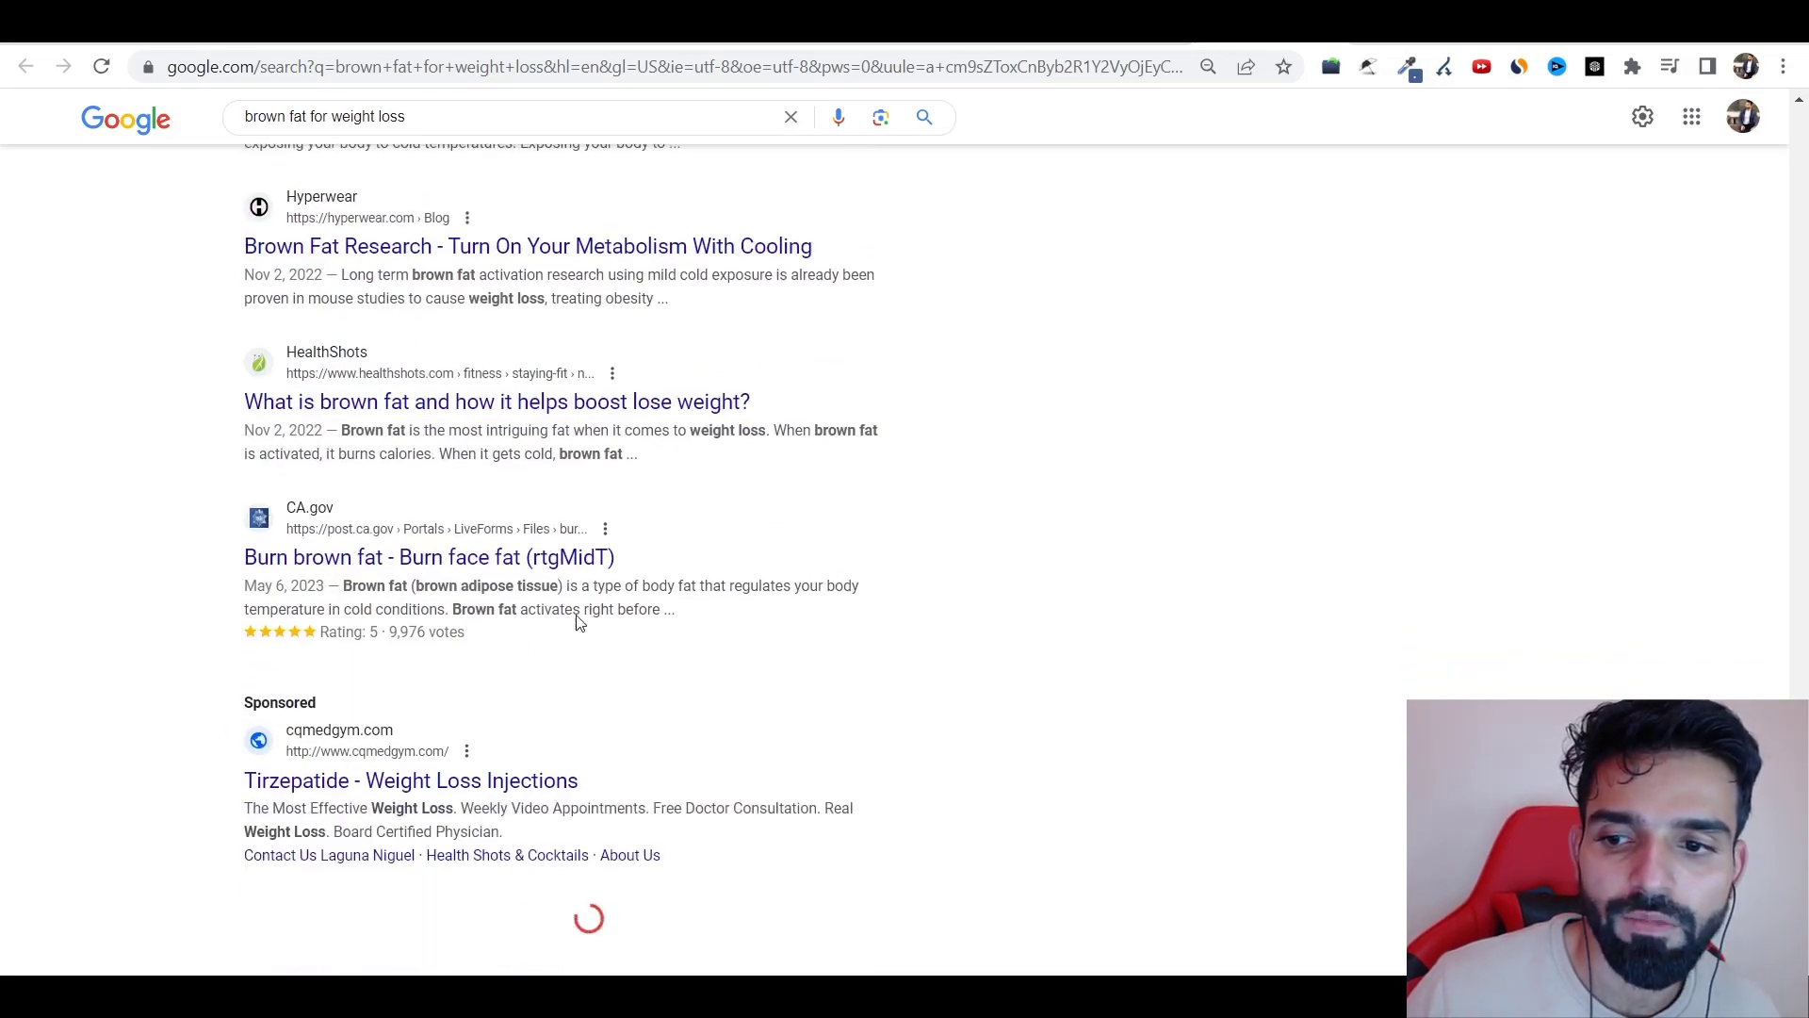
pyautogui.scroll(20, 580, 621)
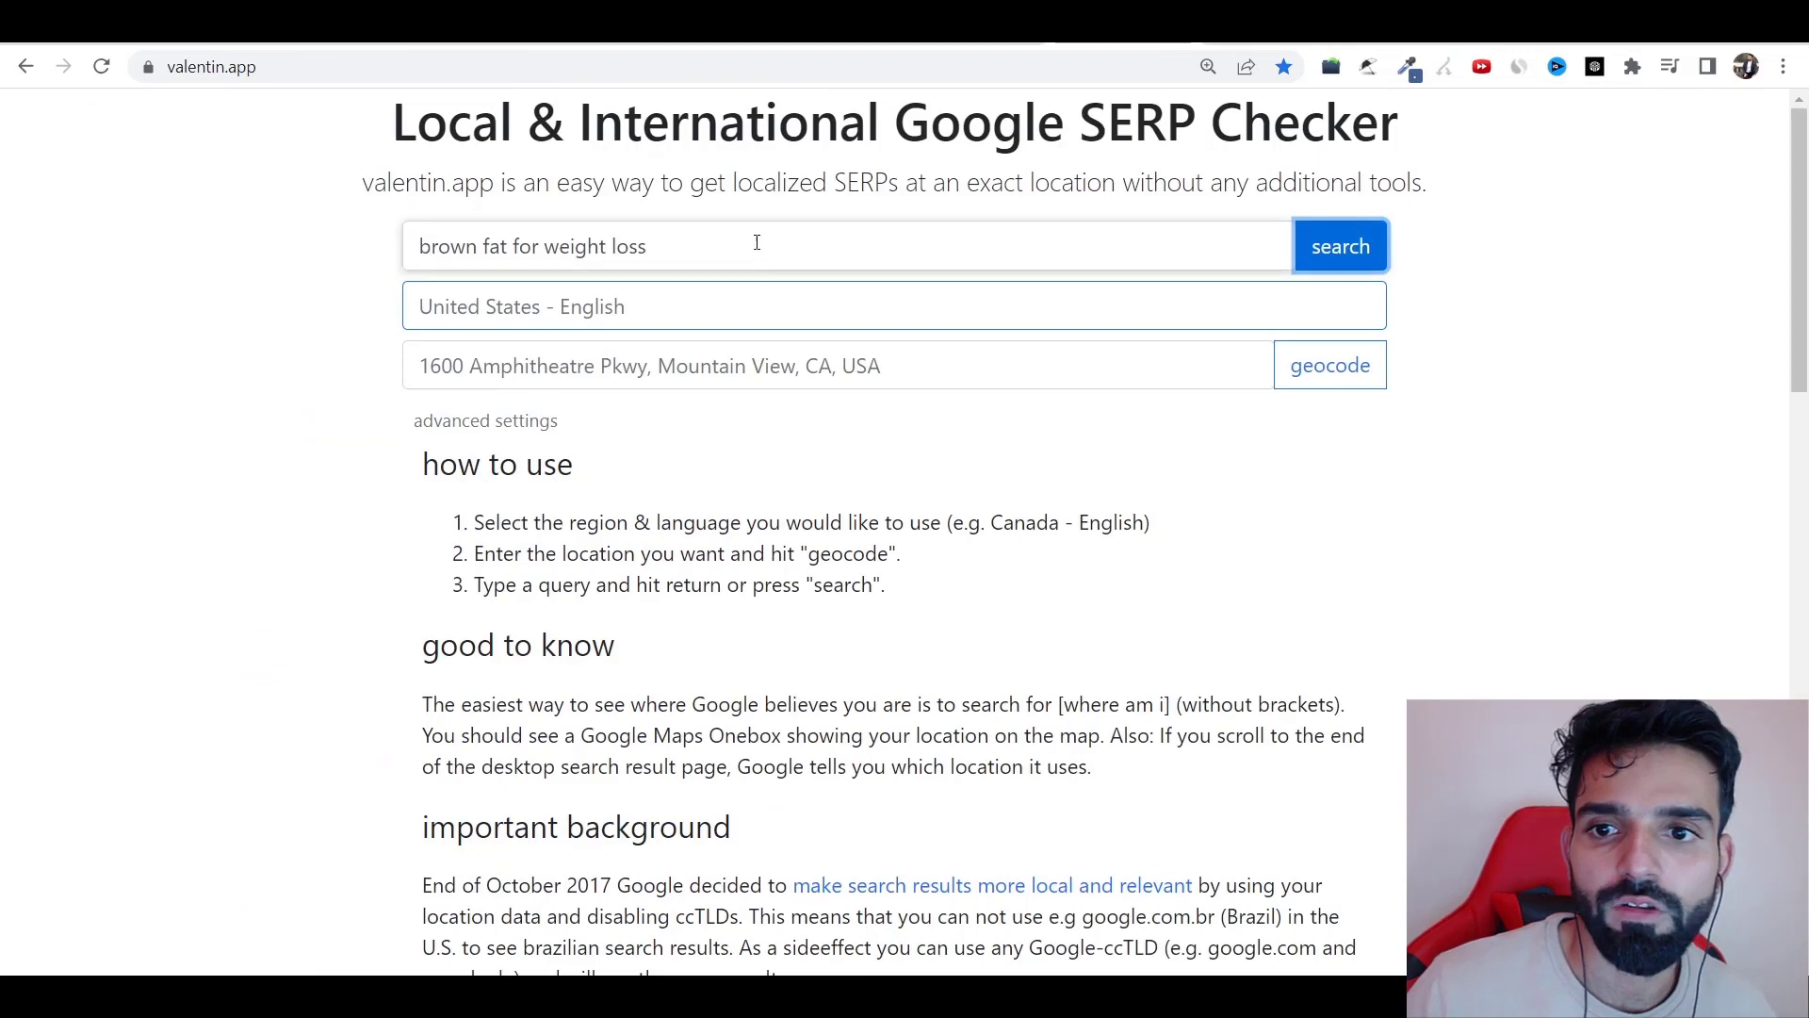
# - Run a localized United States - English Google search for "lose weight fast men" from valentin.app
pyautogui.tripleClick(756, 242)
pyautogui.write('lose')
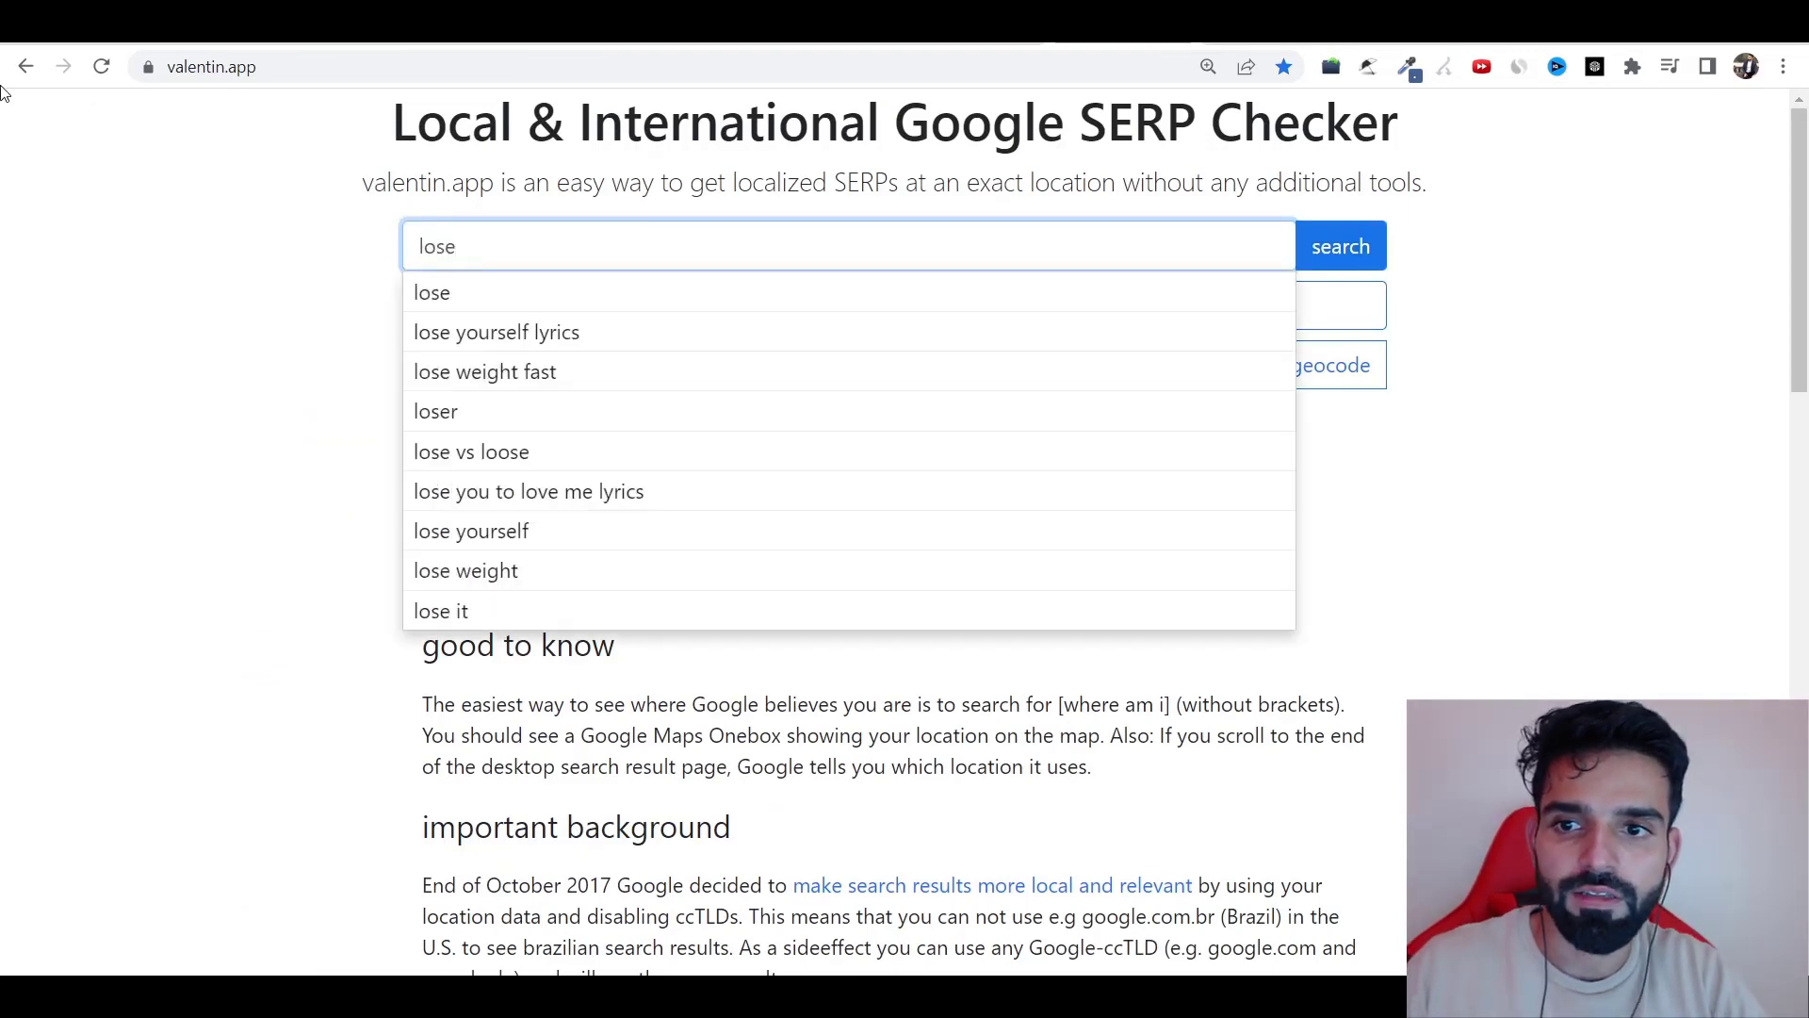
pyautogui.write(' weight fast')
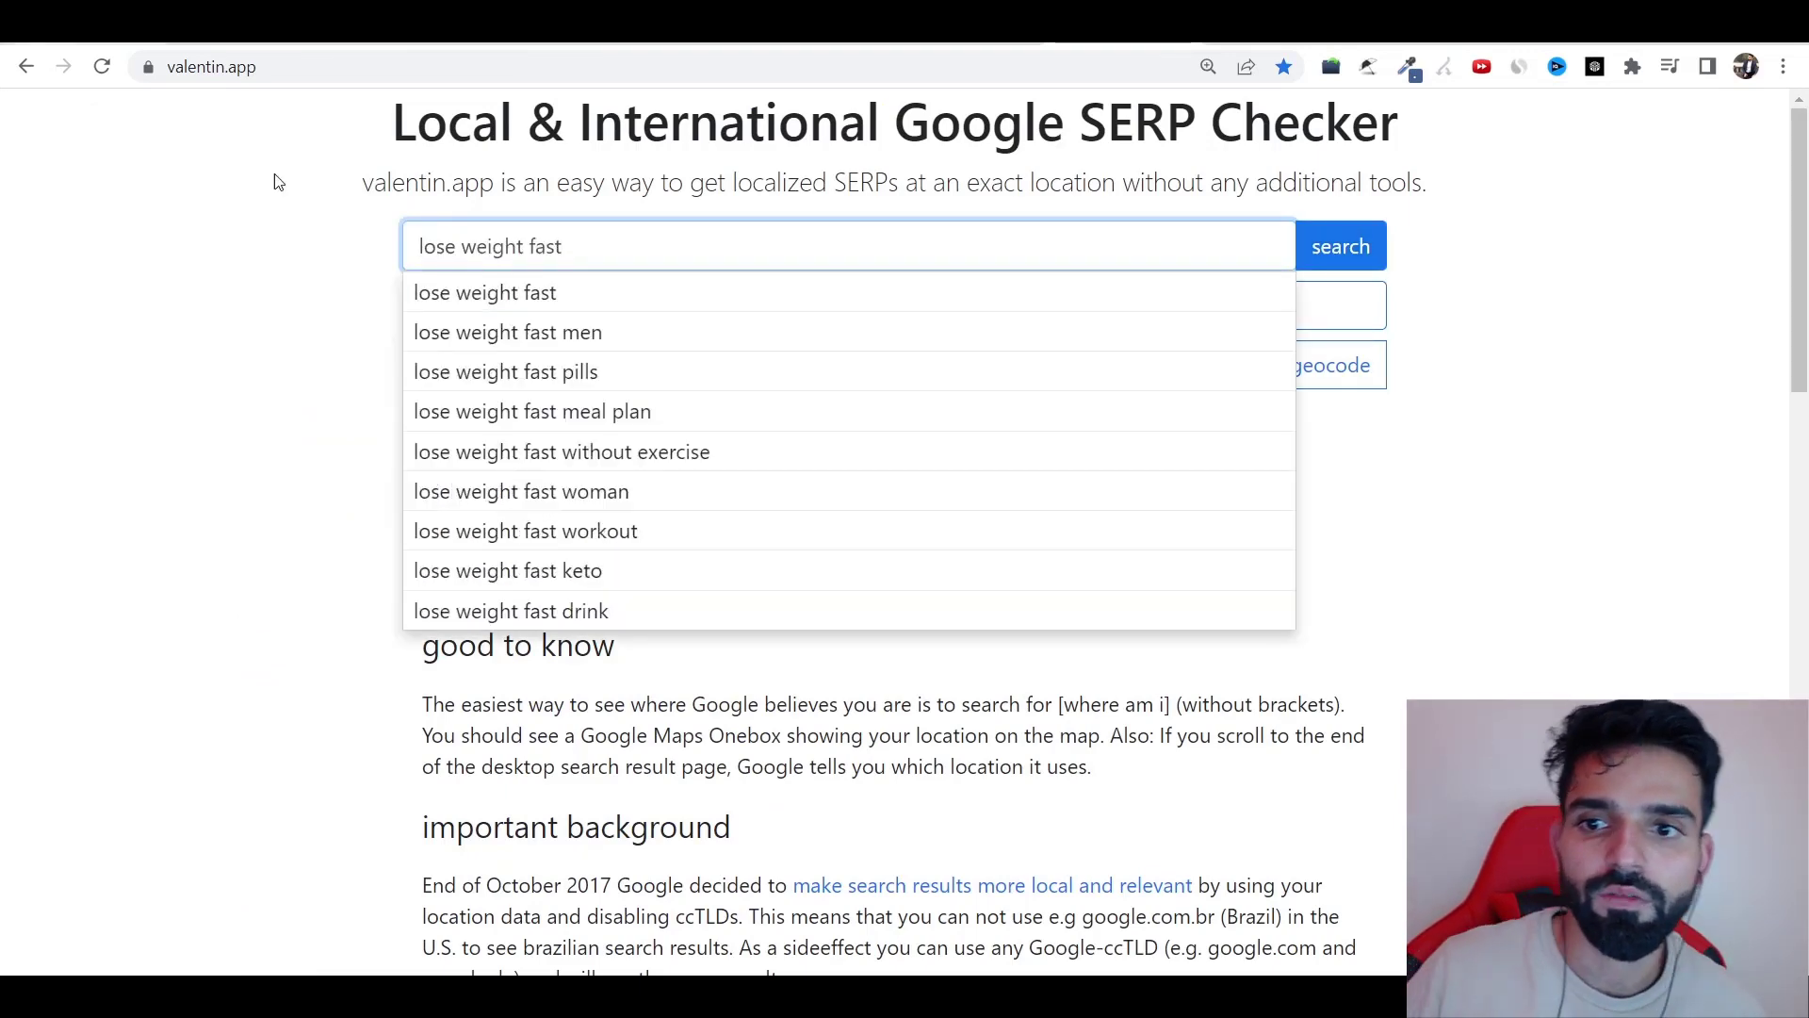
pyautogui.click(806, 316)
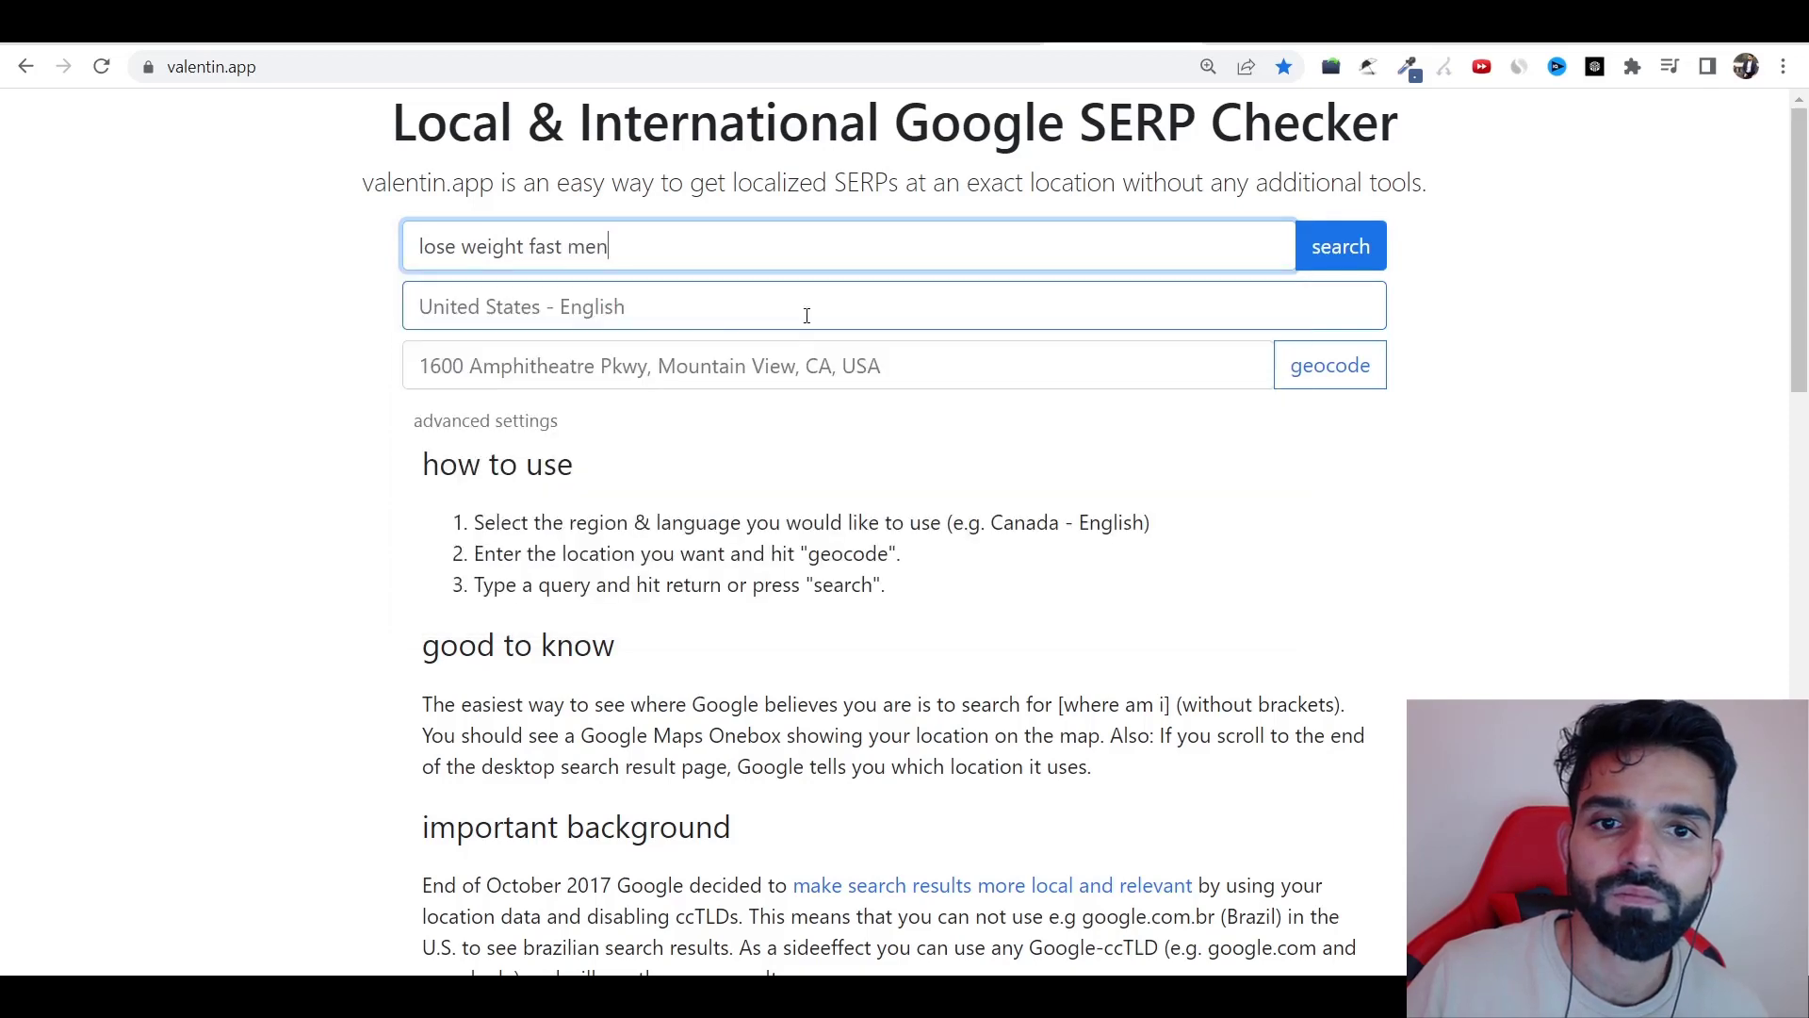
pyautogui.click(1343, 231)
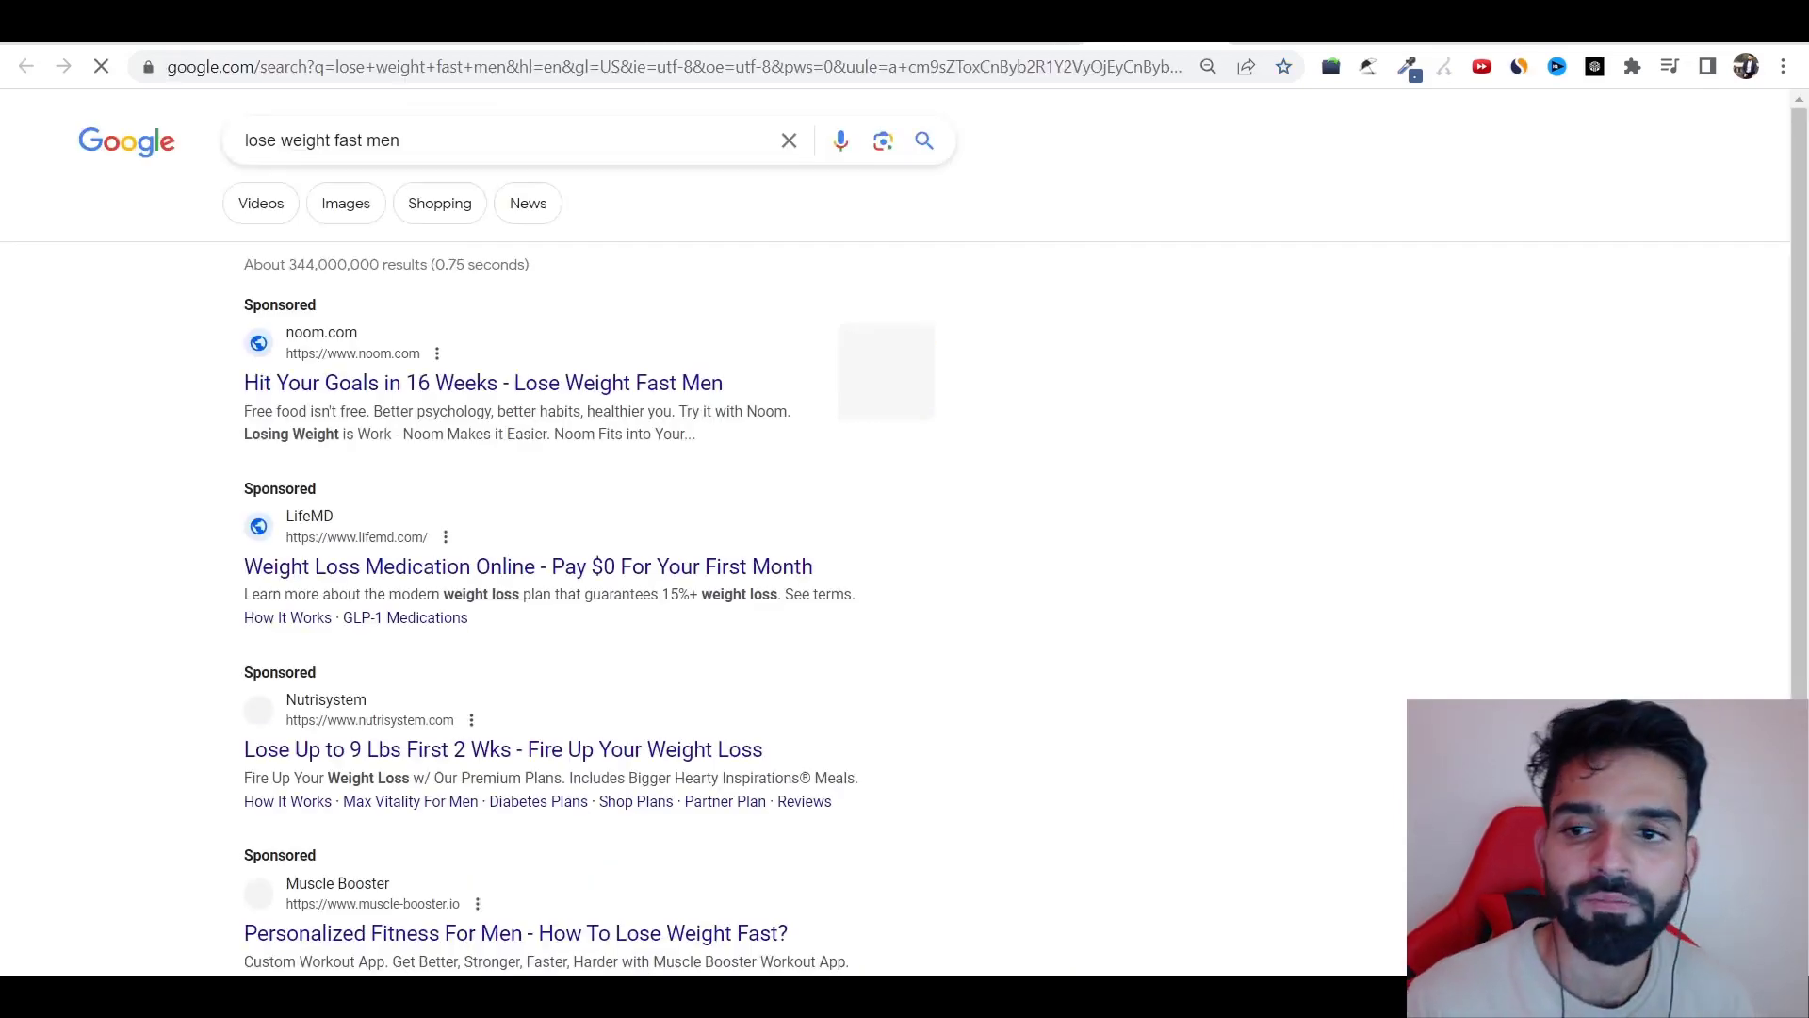
# - Examine the sponsored ads throughout the "lose weight fast men" results, including those from signos.com, burnerbarn.com and betterme-fasting.com
pyautogui.scroll(-20, 478, 487)
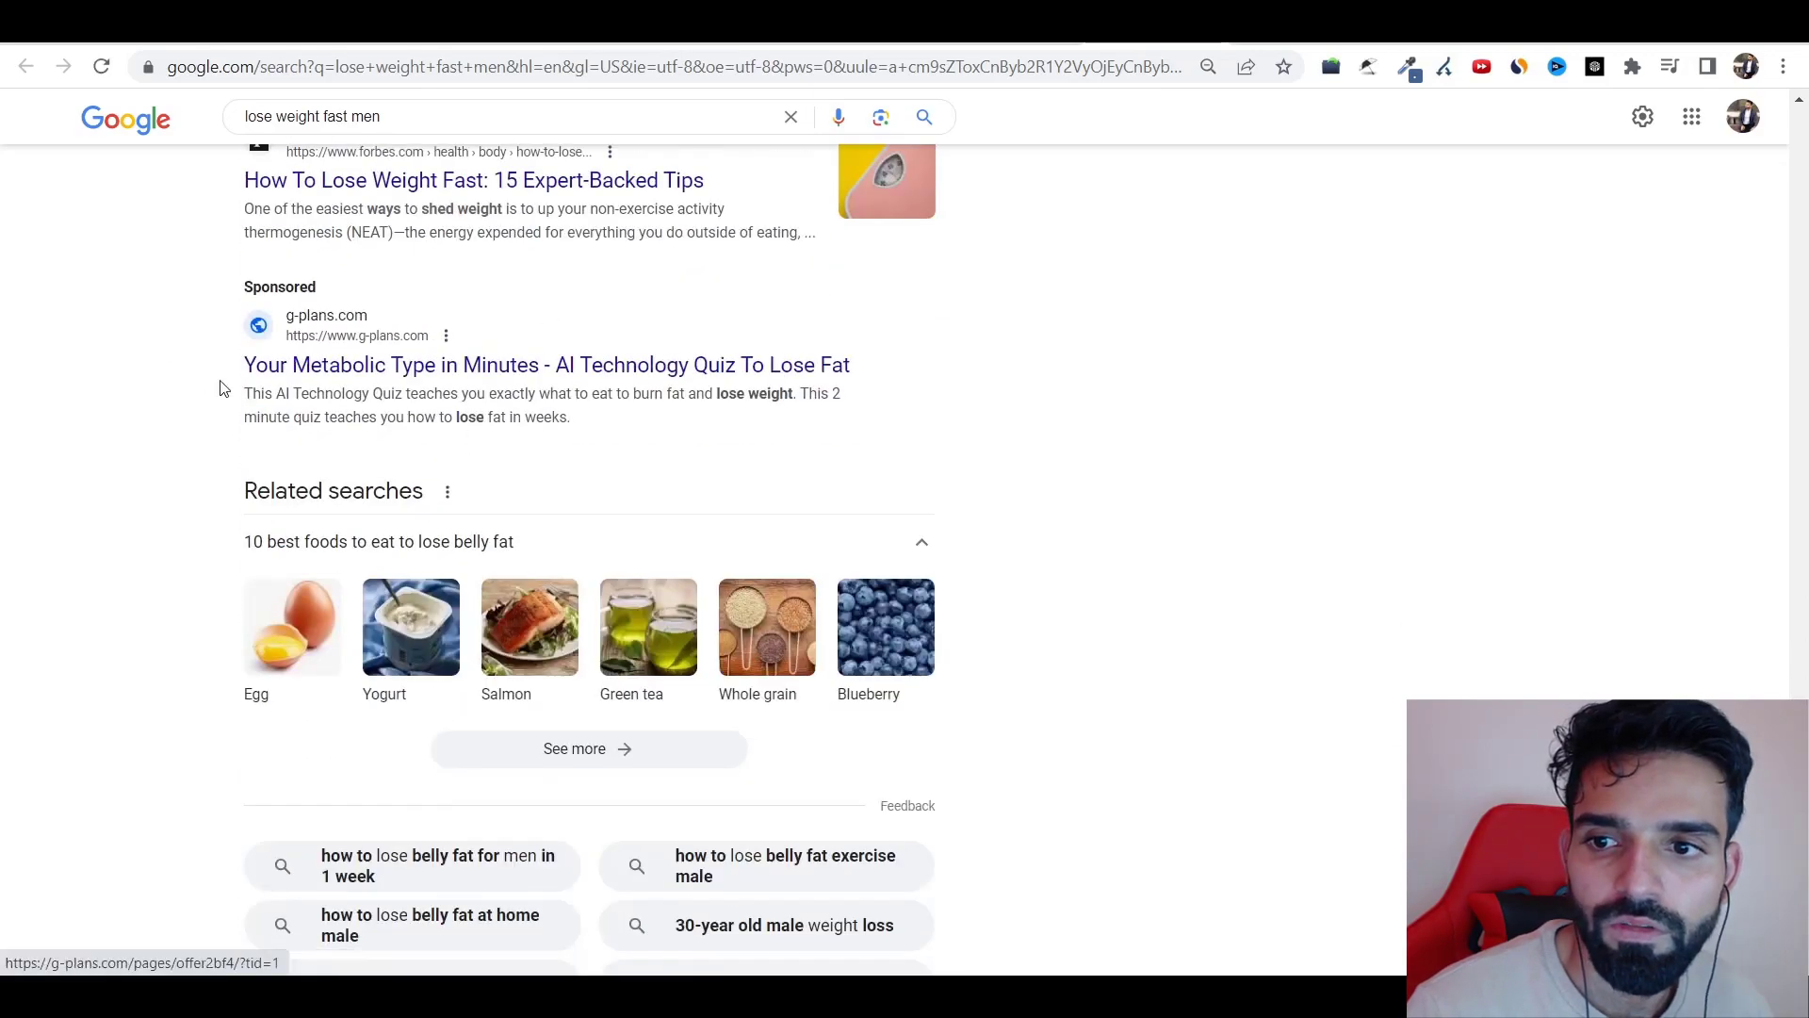
pyautogui.scroll(10, 222, 388)
pyautogui.scroll(-9, 590, 626)
pyautogui.scroll(-20, 198, 560)
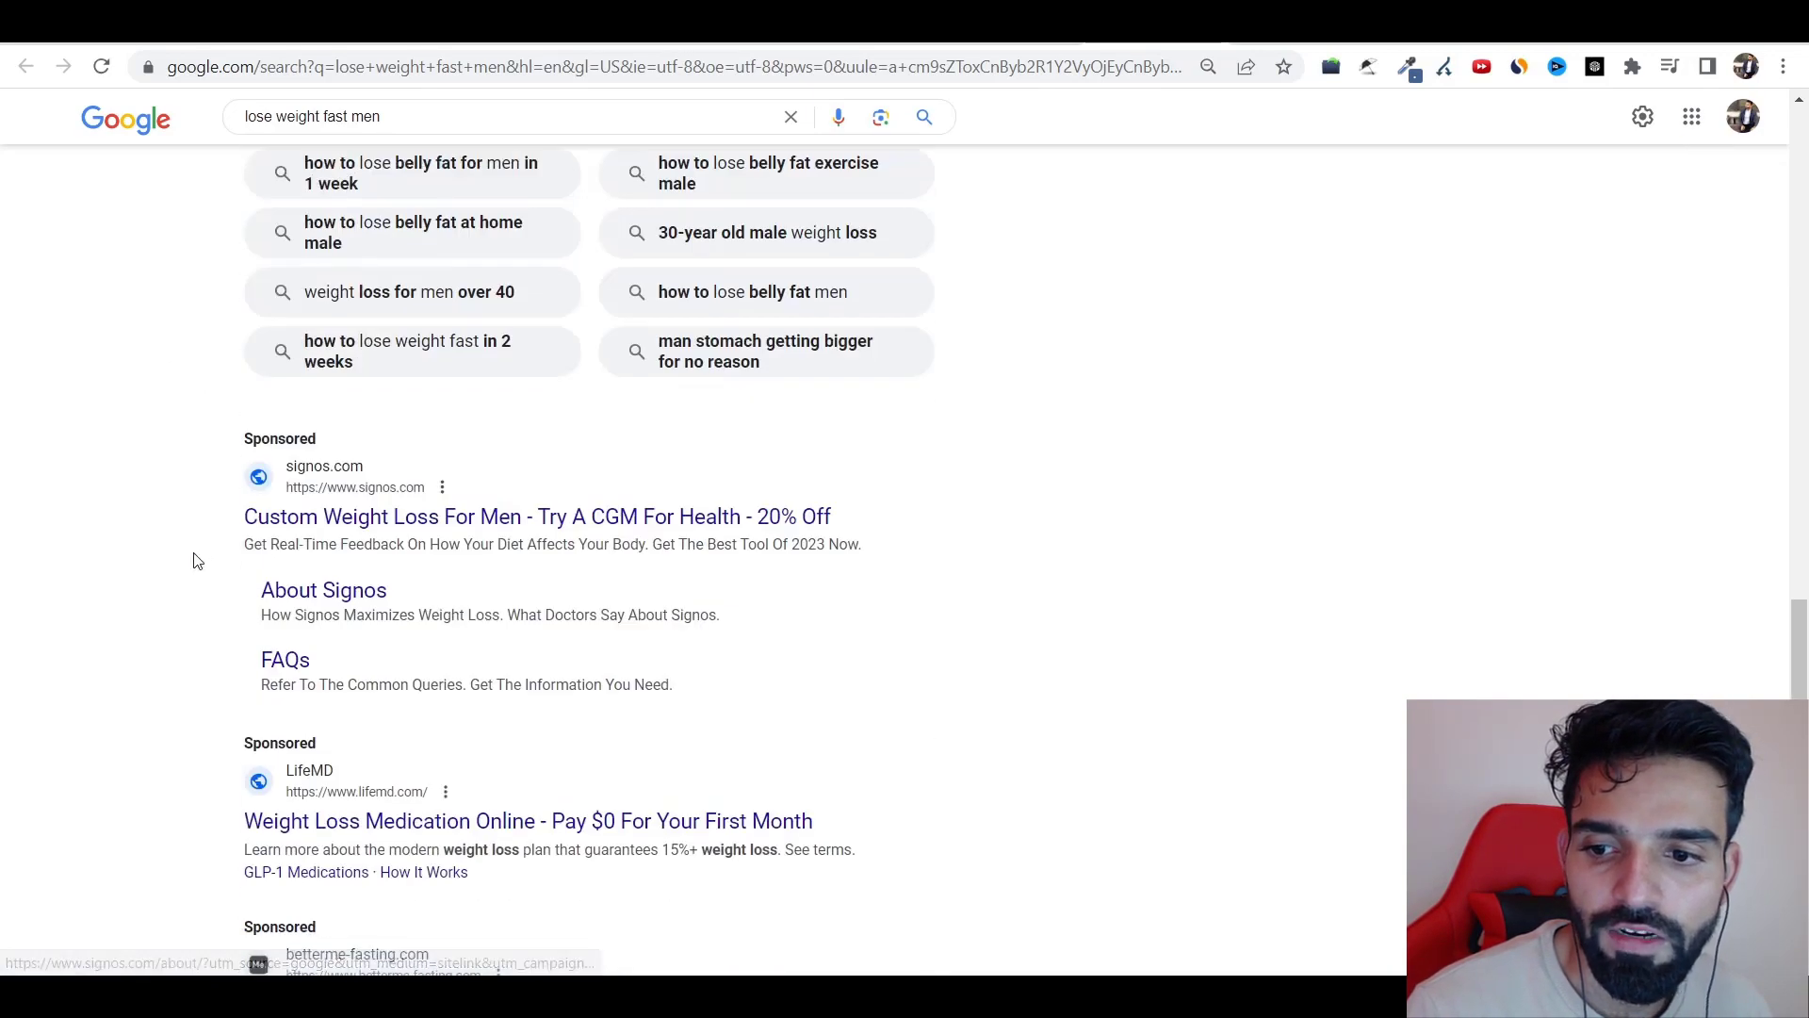
pyautogui.scroll(-4, 350, 368)
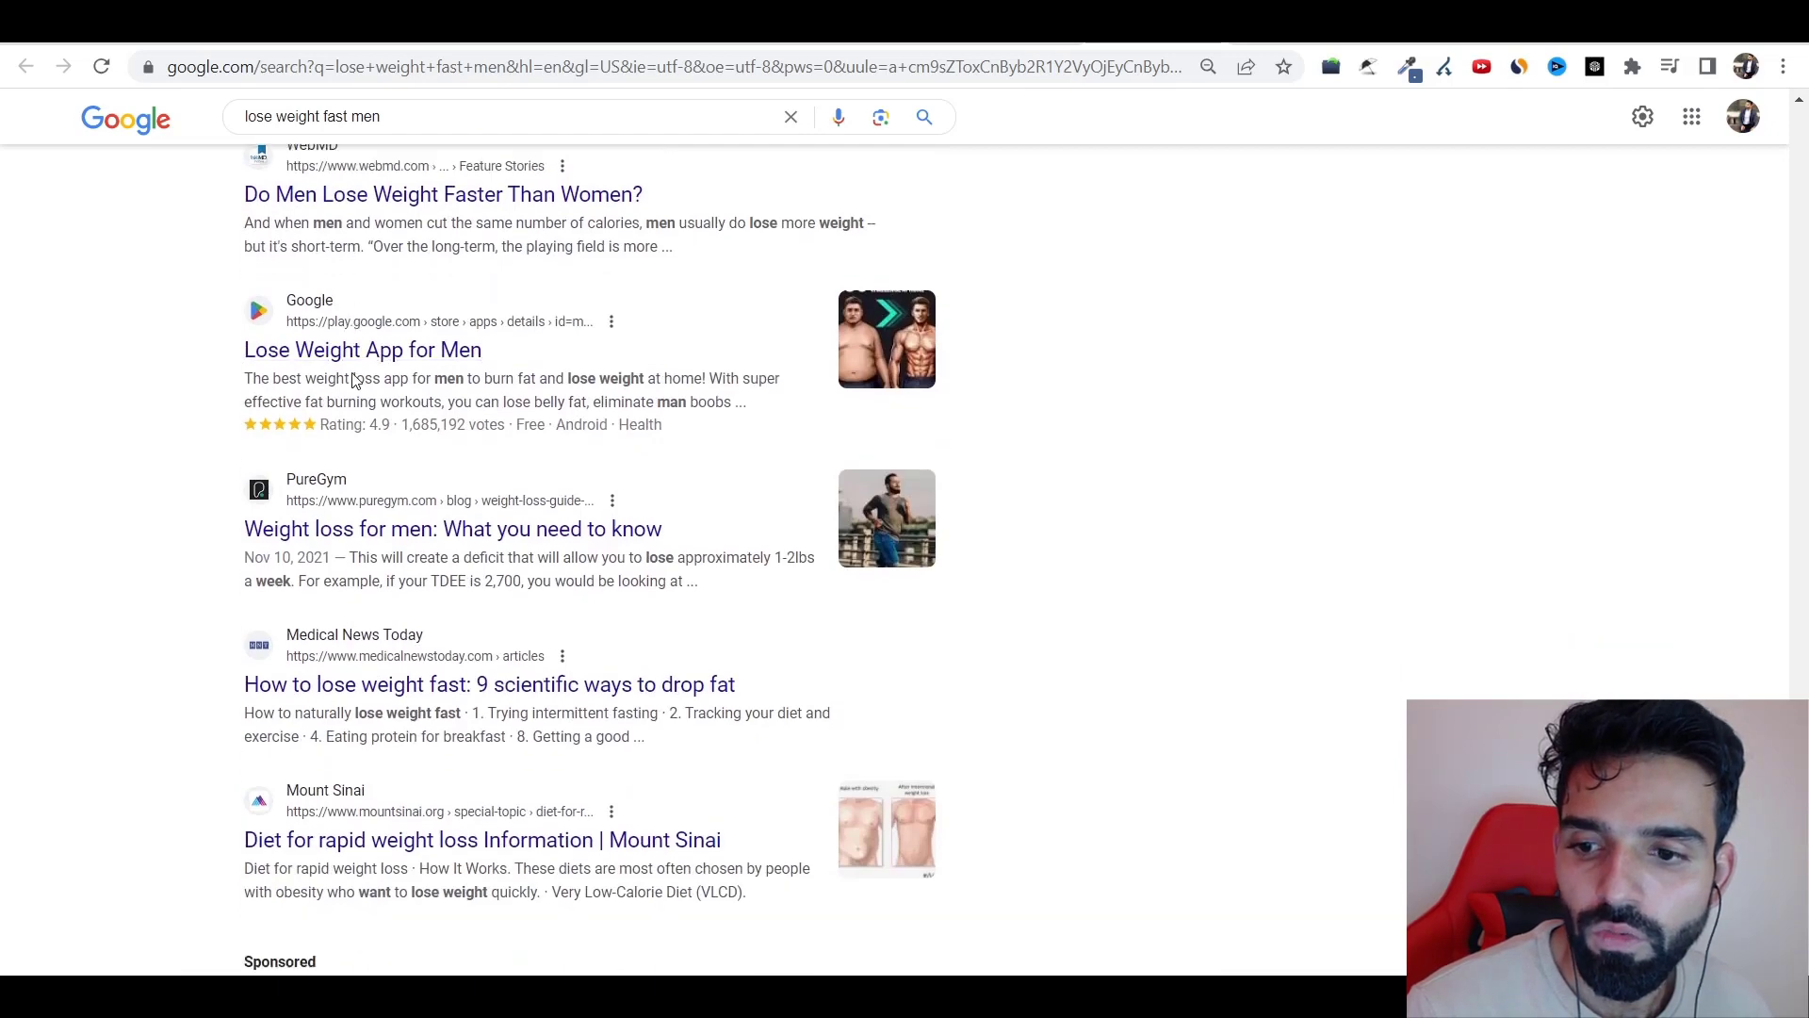
pyautogui.scroll(-7, 350, 386)
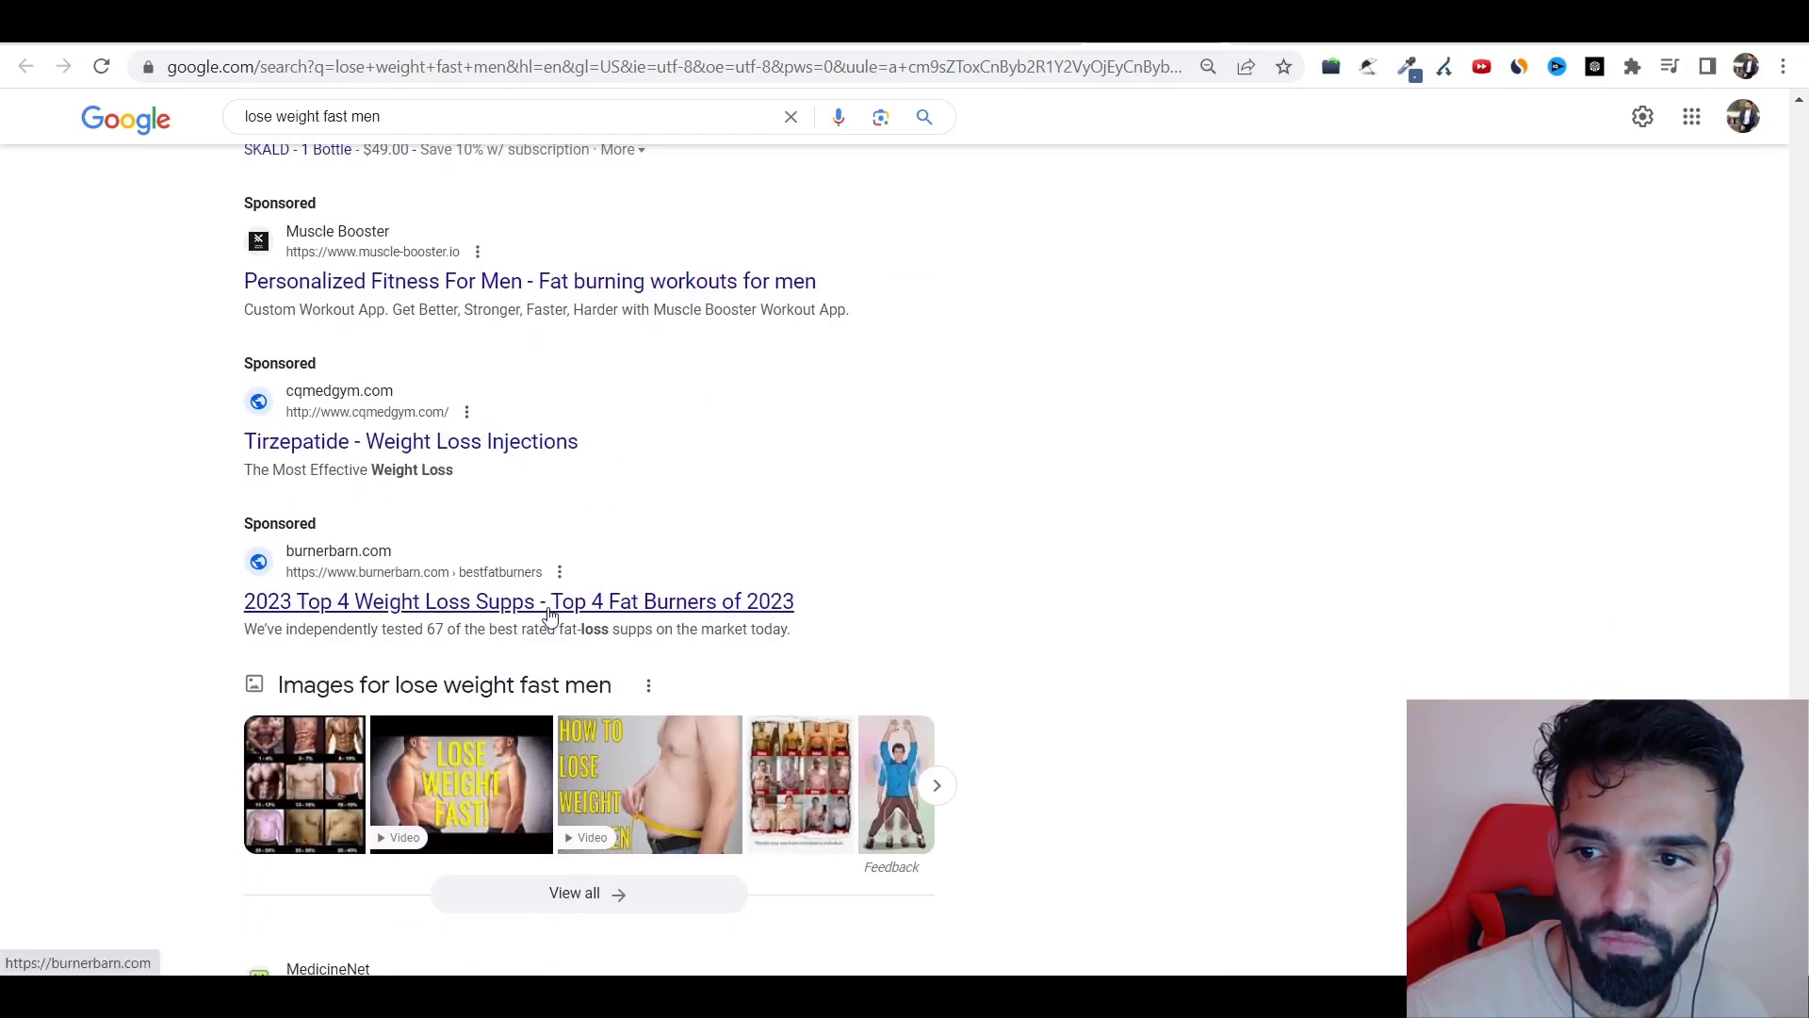
pyautogui.scroll(-9, 242, 562)
pyautogui.scroll(-10, 122, 543)
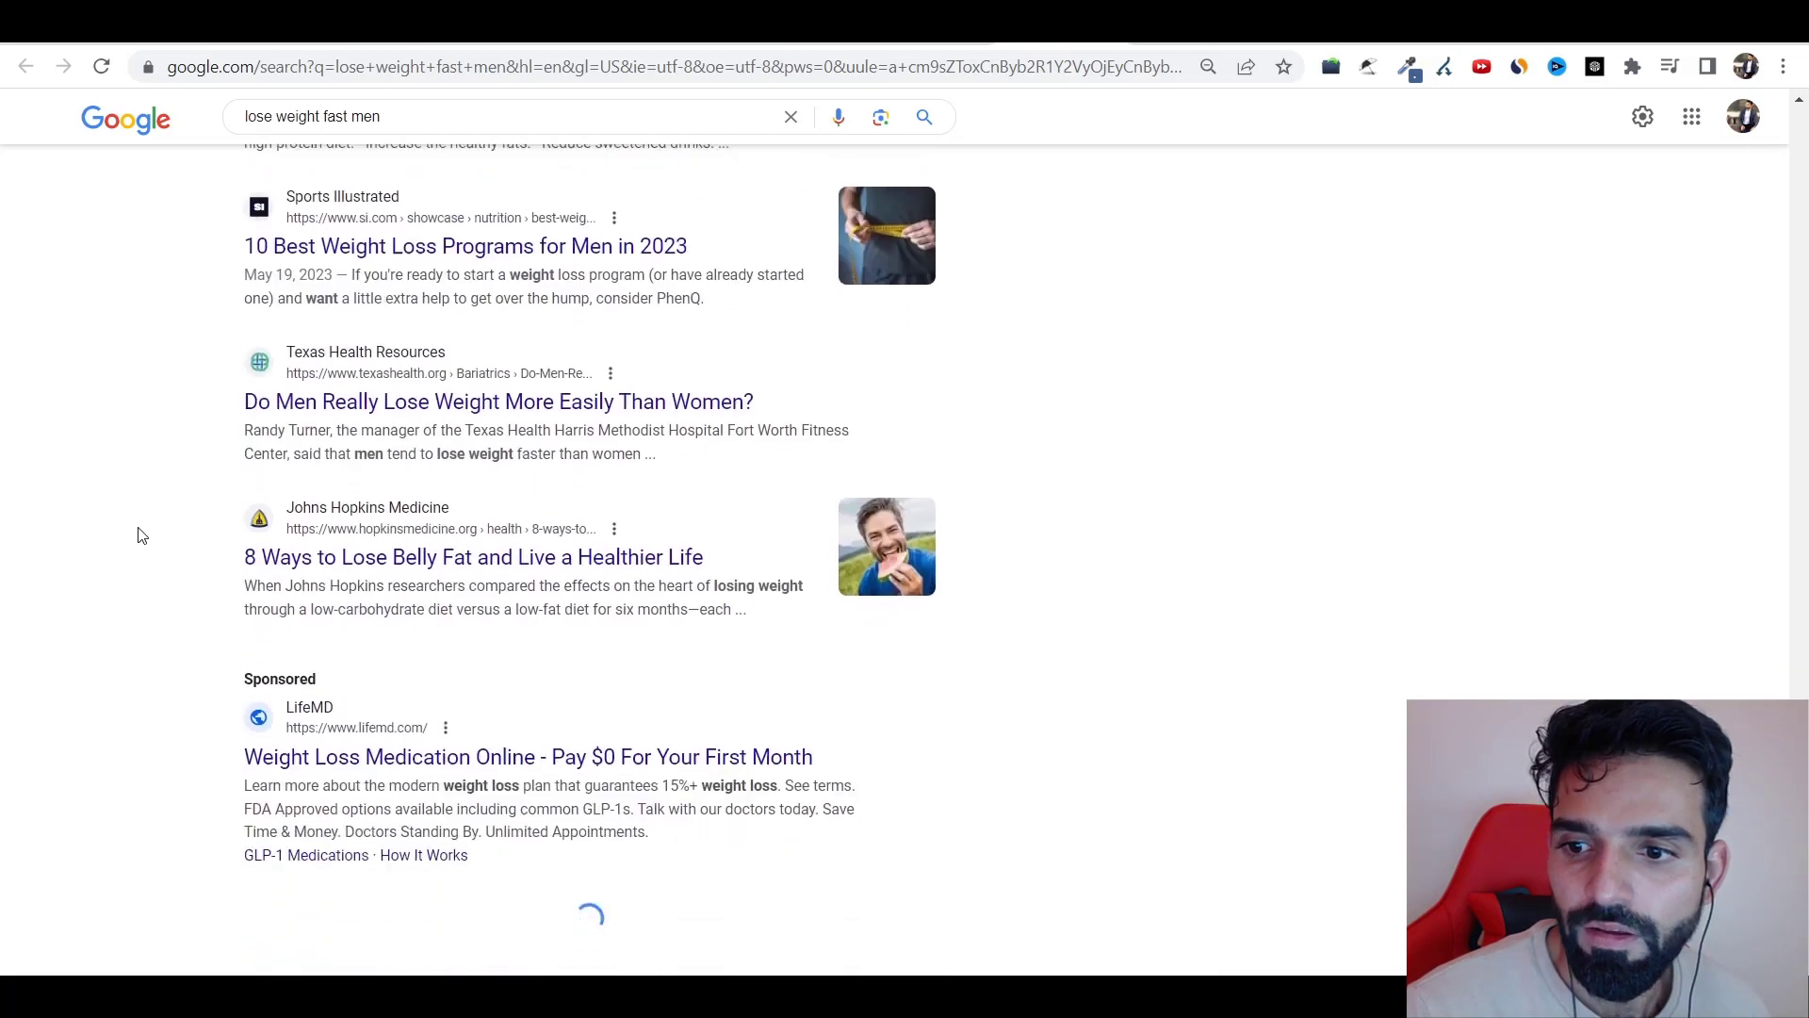
pyautogui.scroll(-5, 101, 534)
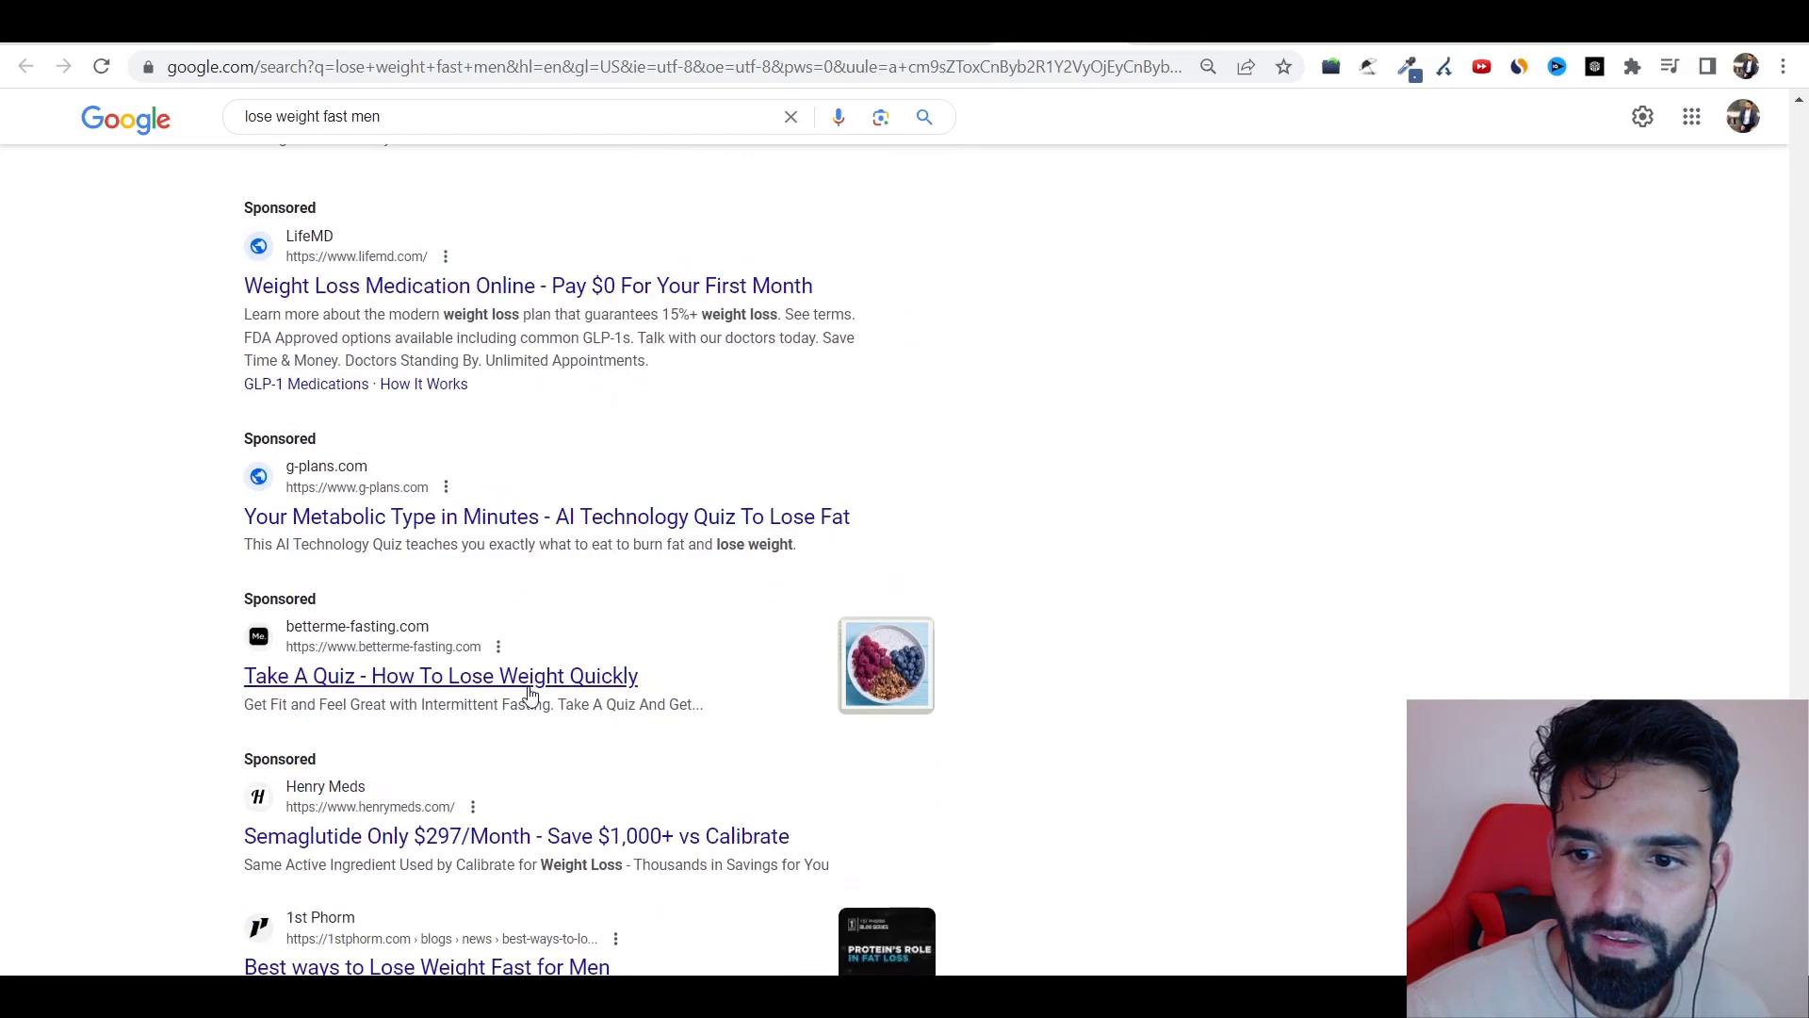
pyautogui.scroll(-18, 719, 724)
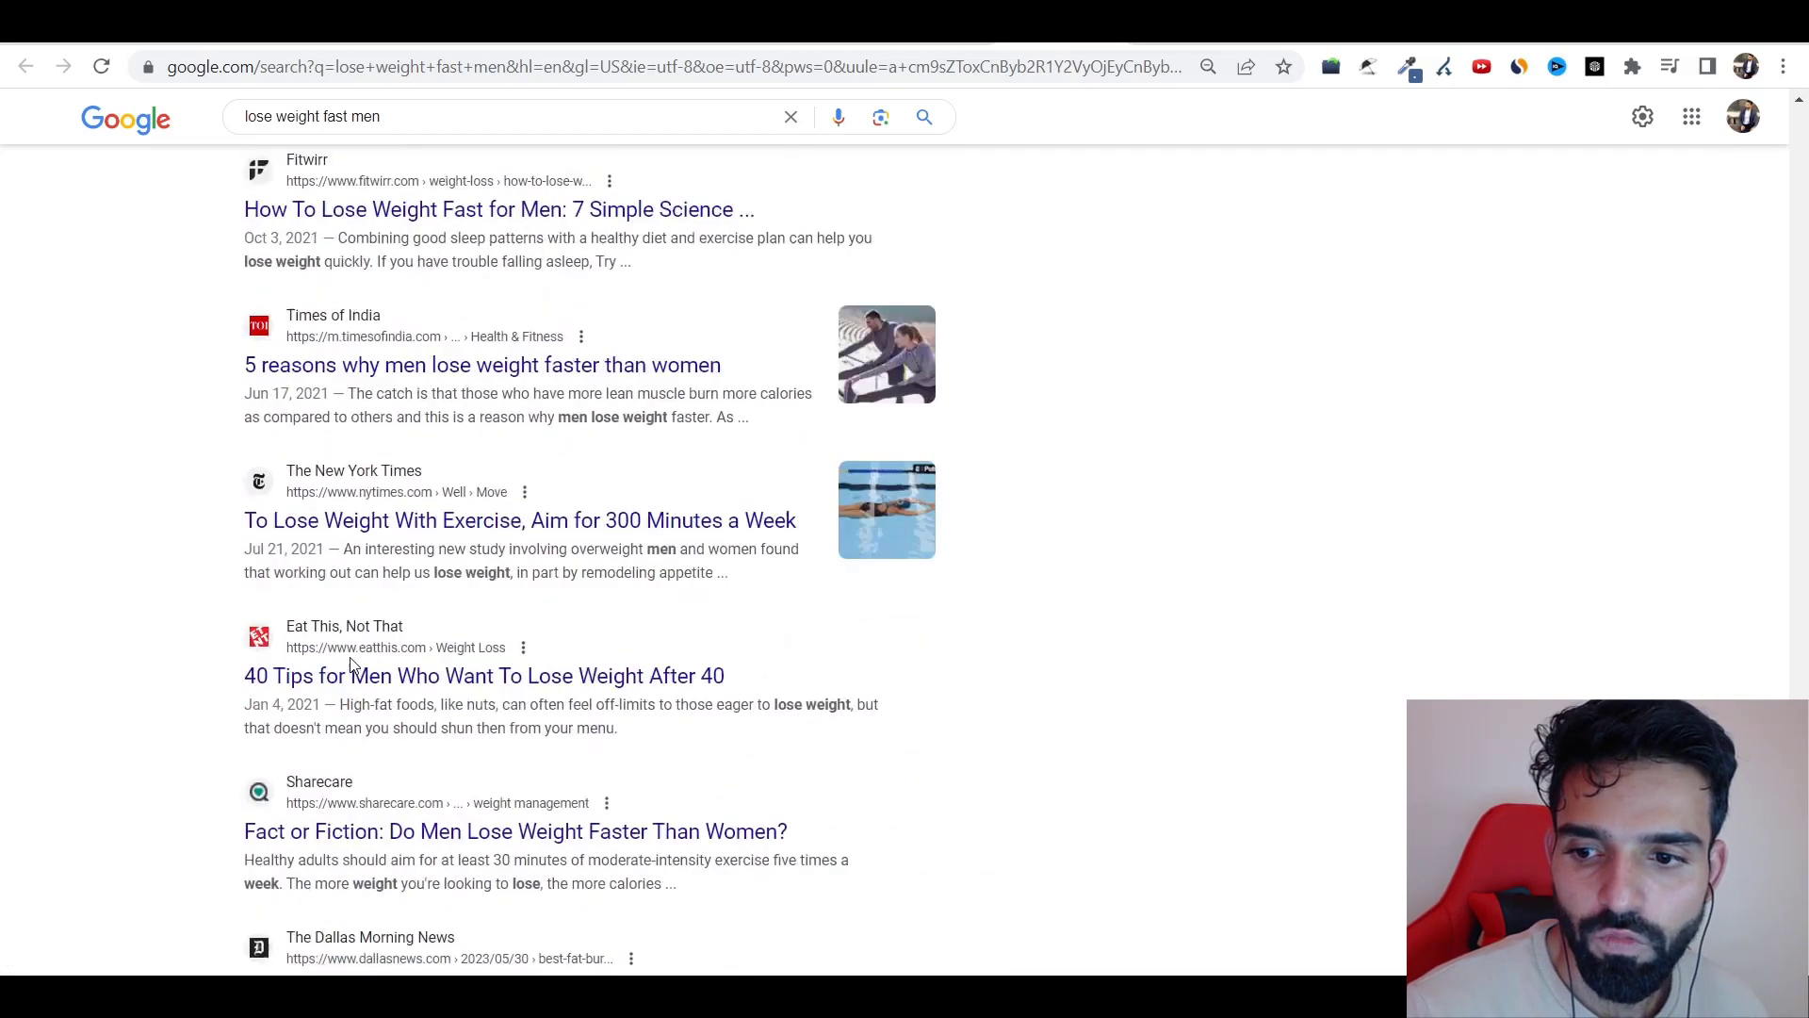
pyautogui.scroll(-1, 244, 630)
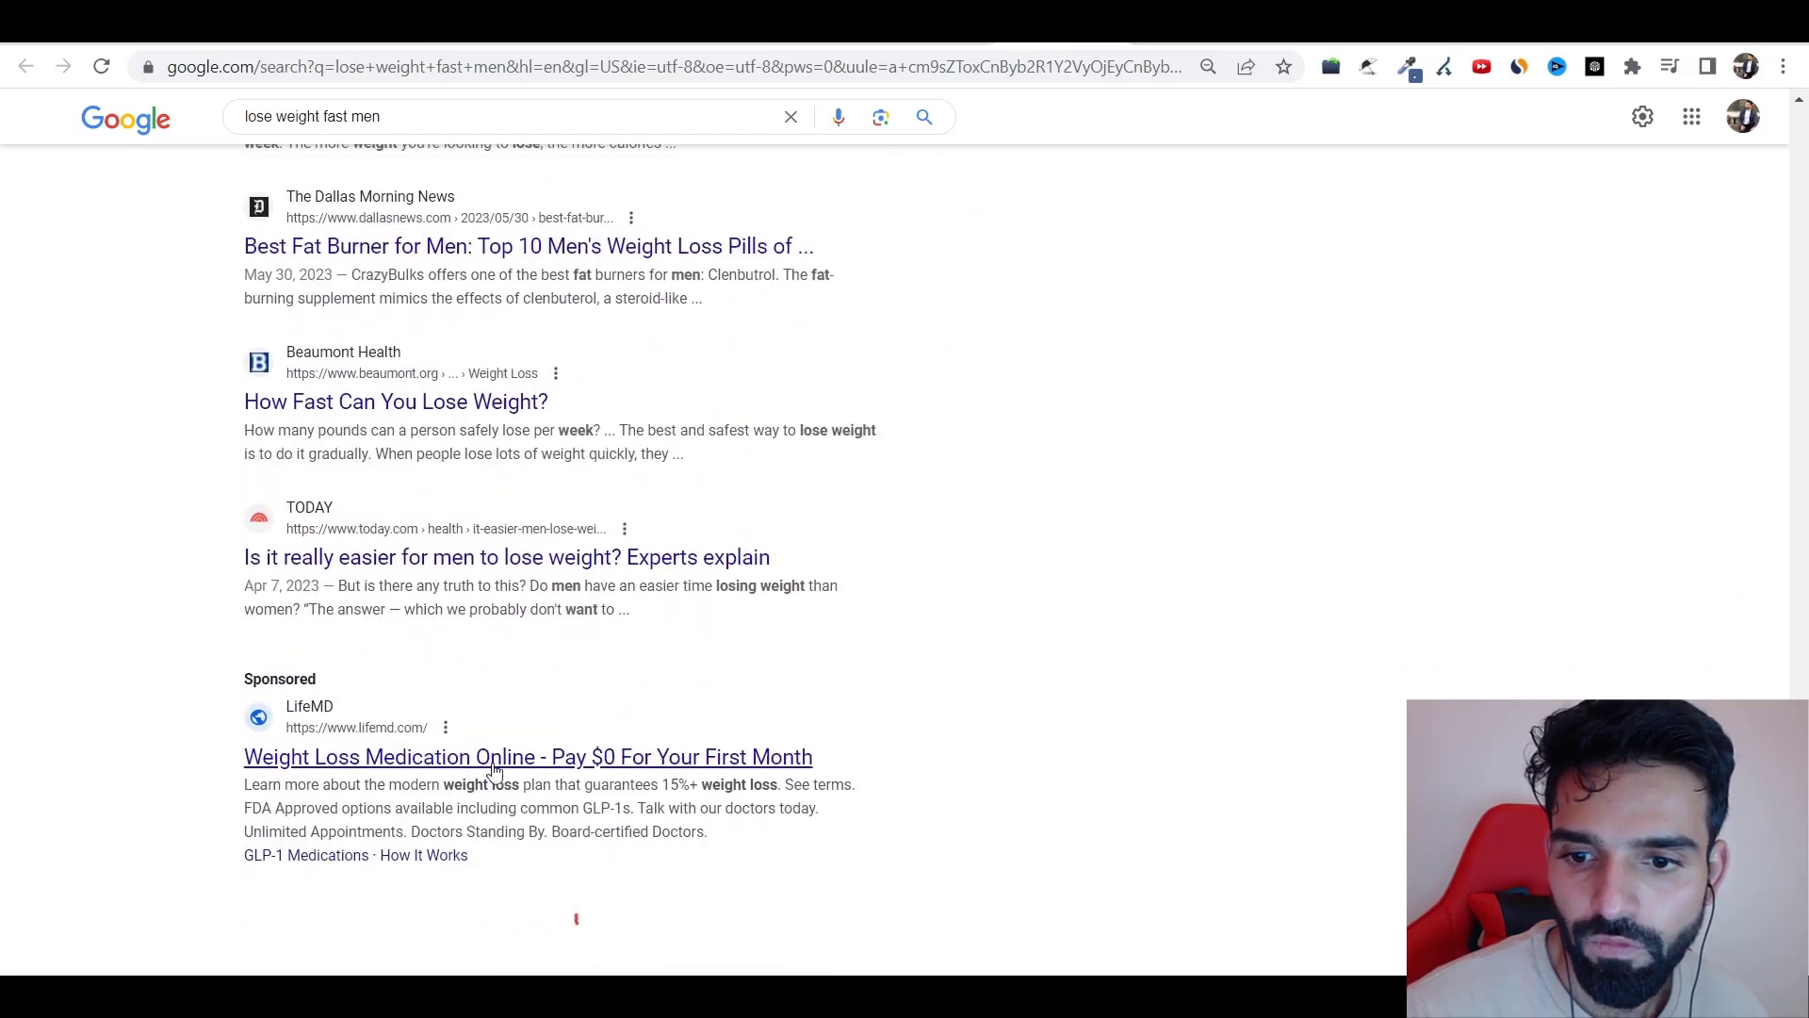
pyautogui.scroll(-7, 320, 642)
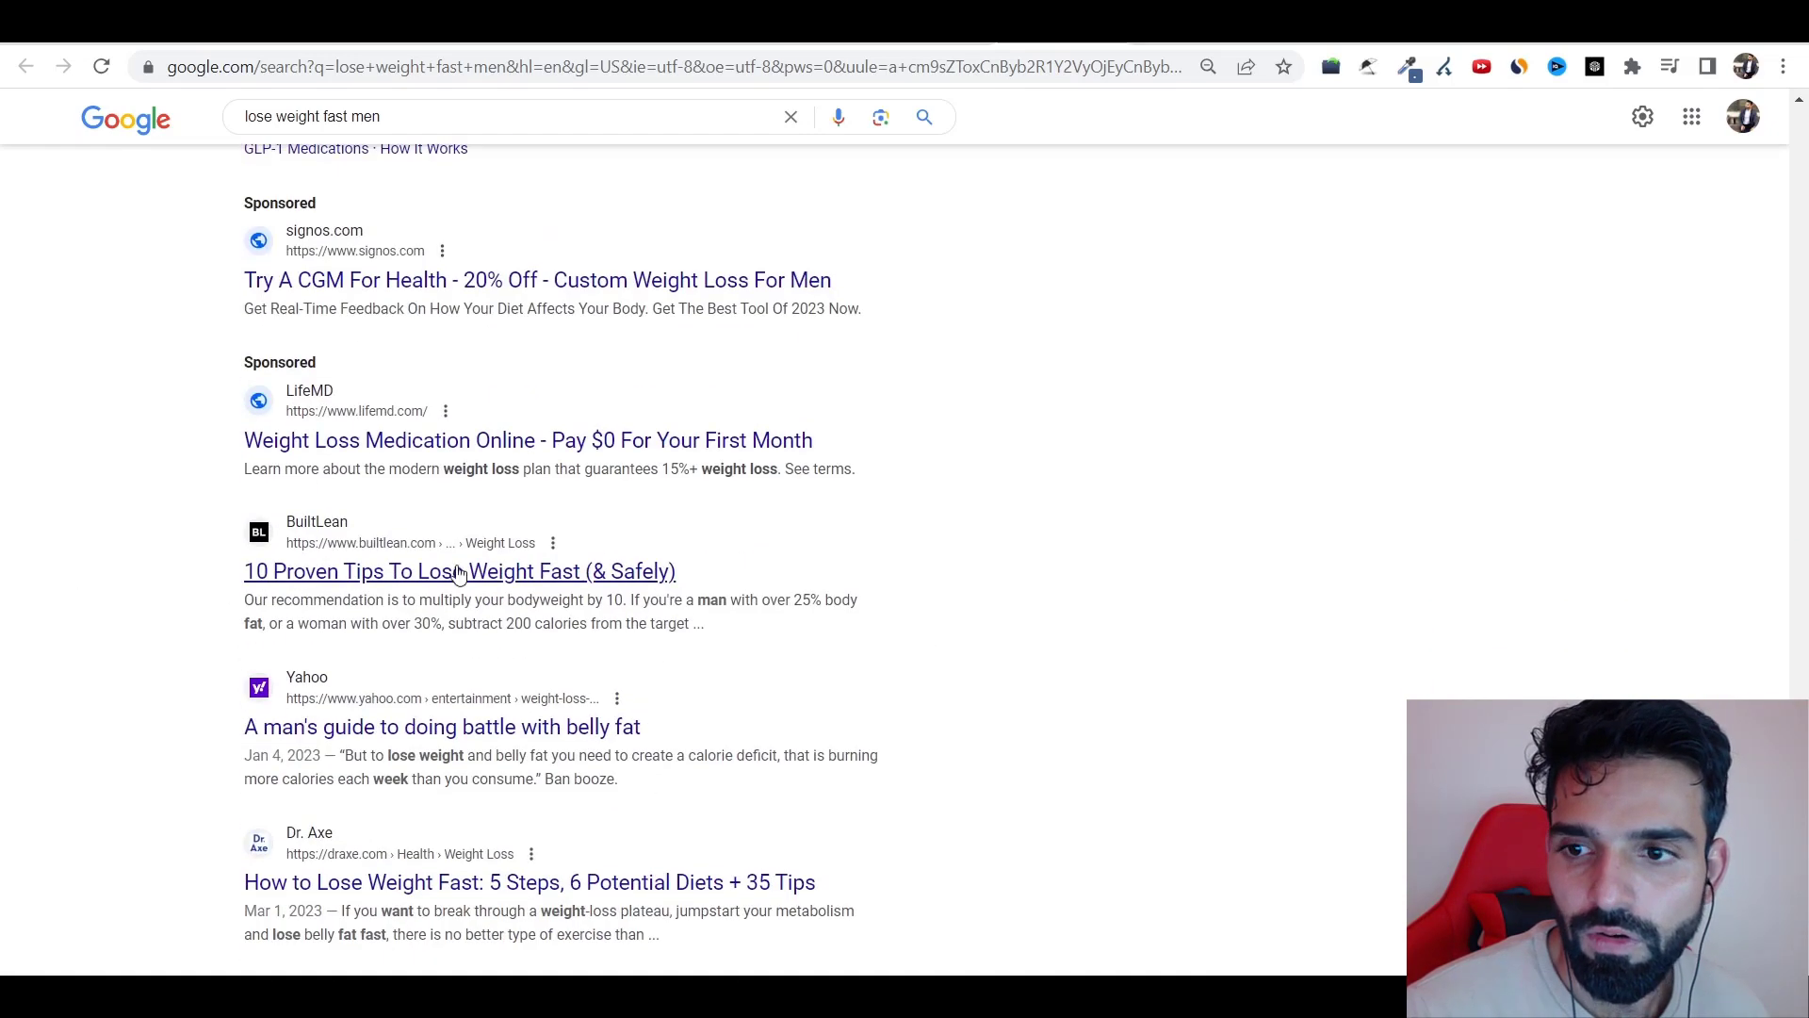
pyautogui.scroll(-15, 194, 492)
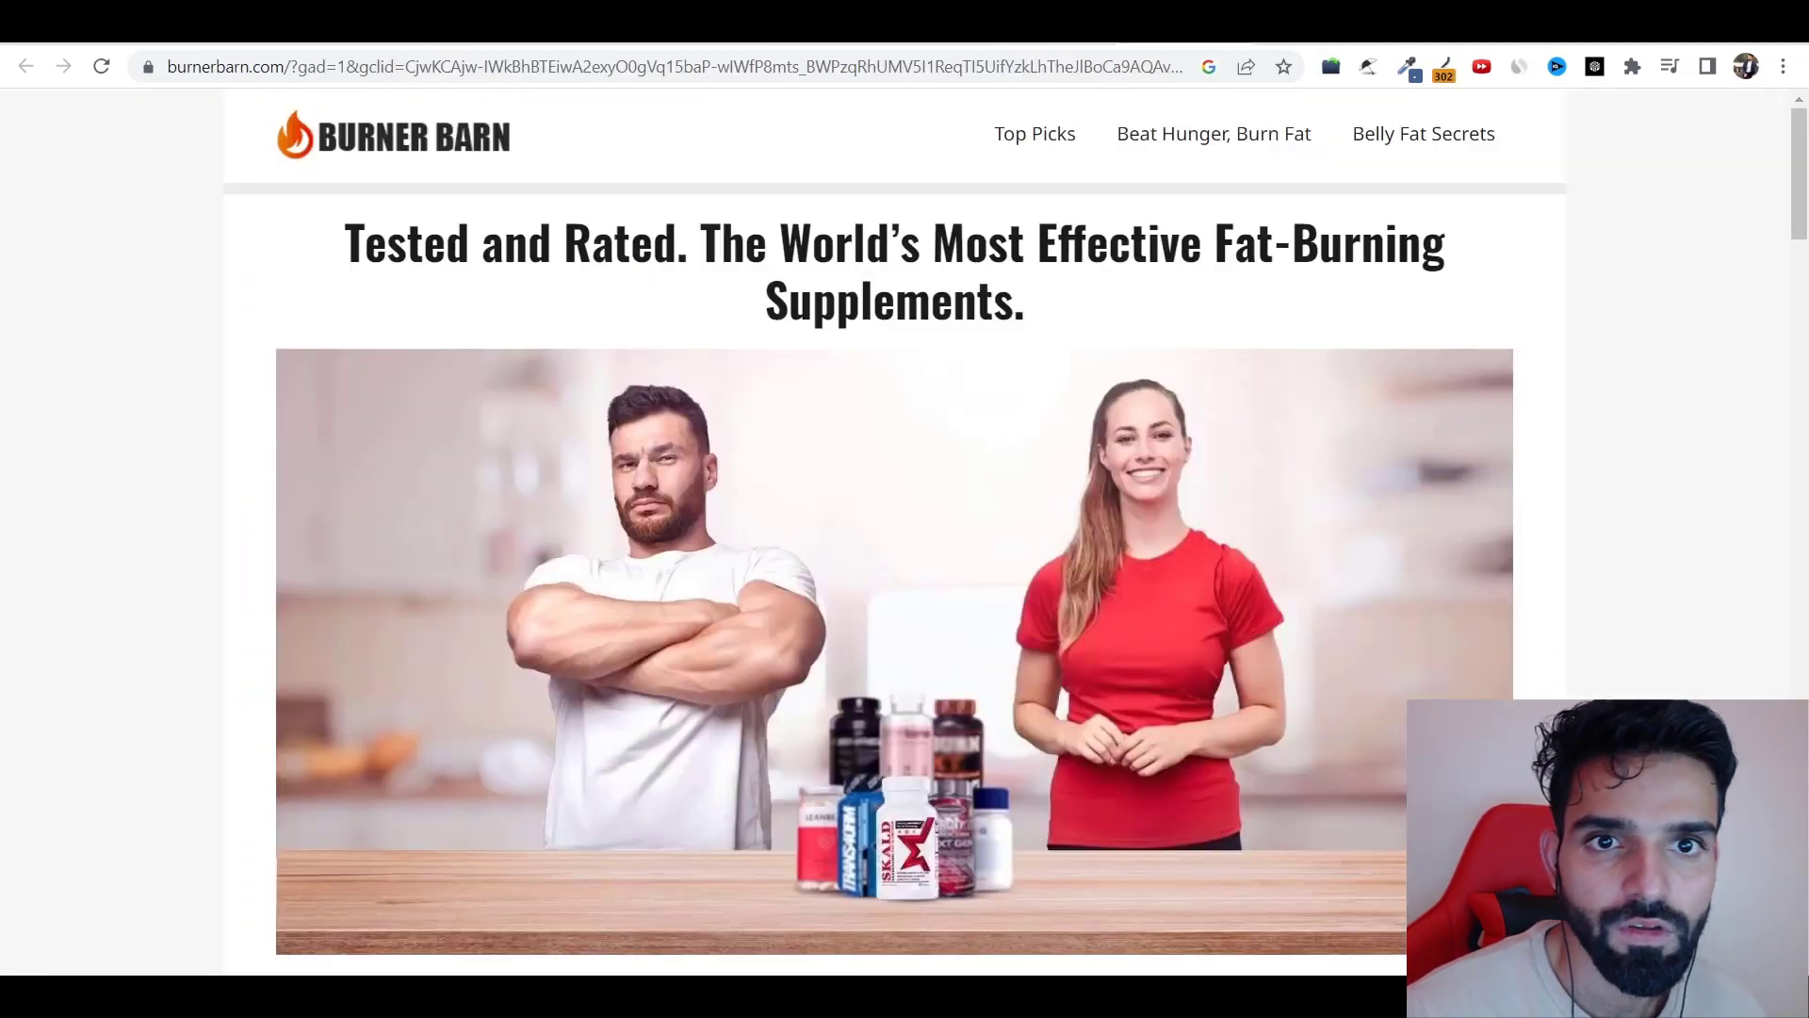
# - Examine the Burner Barn landing page, highlighting its main headline and reading the pros, cons and verdict of the SKALD review
pyautogui.scroll(-10, 1001, 157)
pyautogui.scroll(10, 650, 450)
pyautogui.moveTo(363, 243); pyautogui.dragTo(1105, 340)
pyautogui.scroll(-10, 1105, 339)
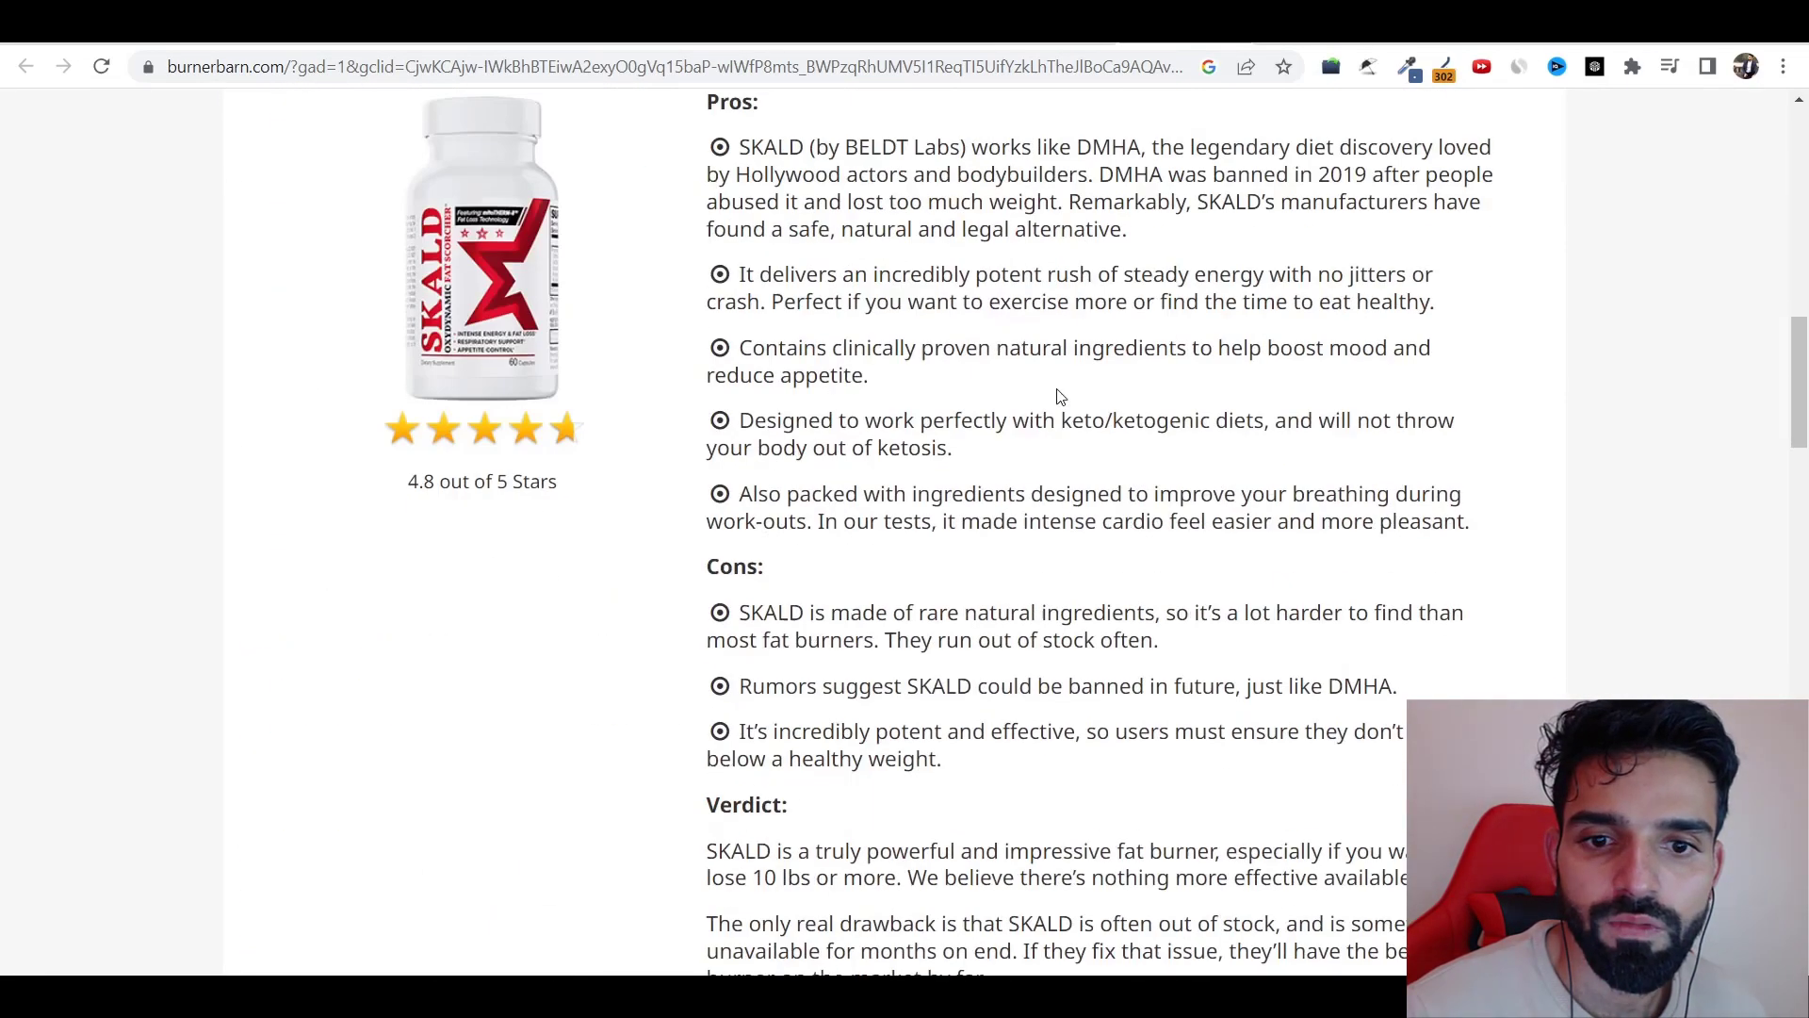
pyautogui.scroll(-10, 416, 428)
pyautogui.scroll(-4, 450, 448)
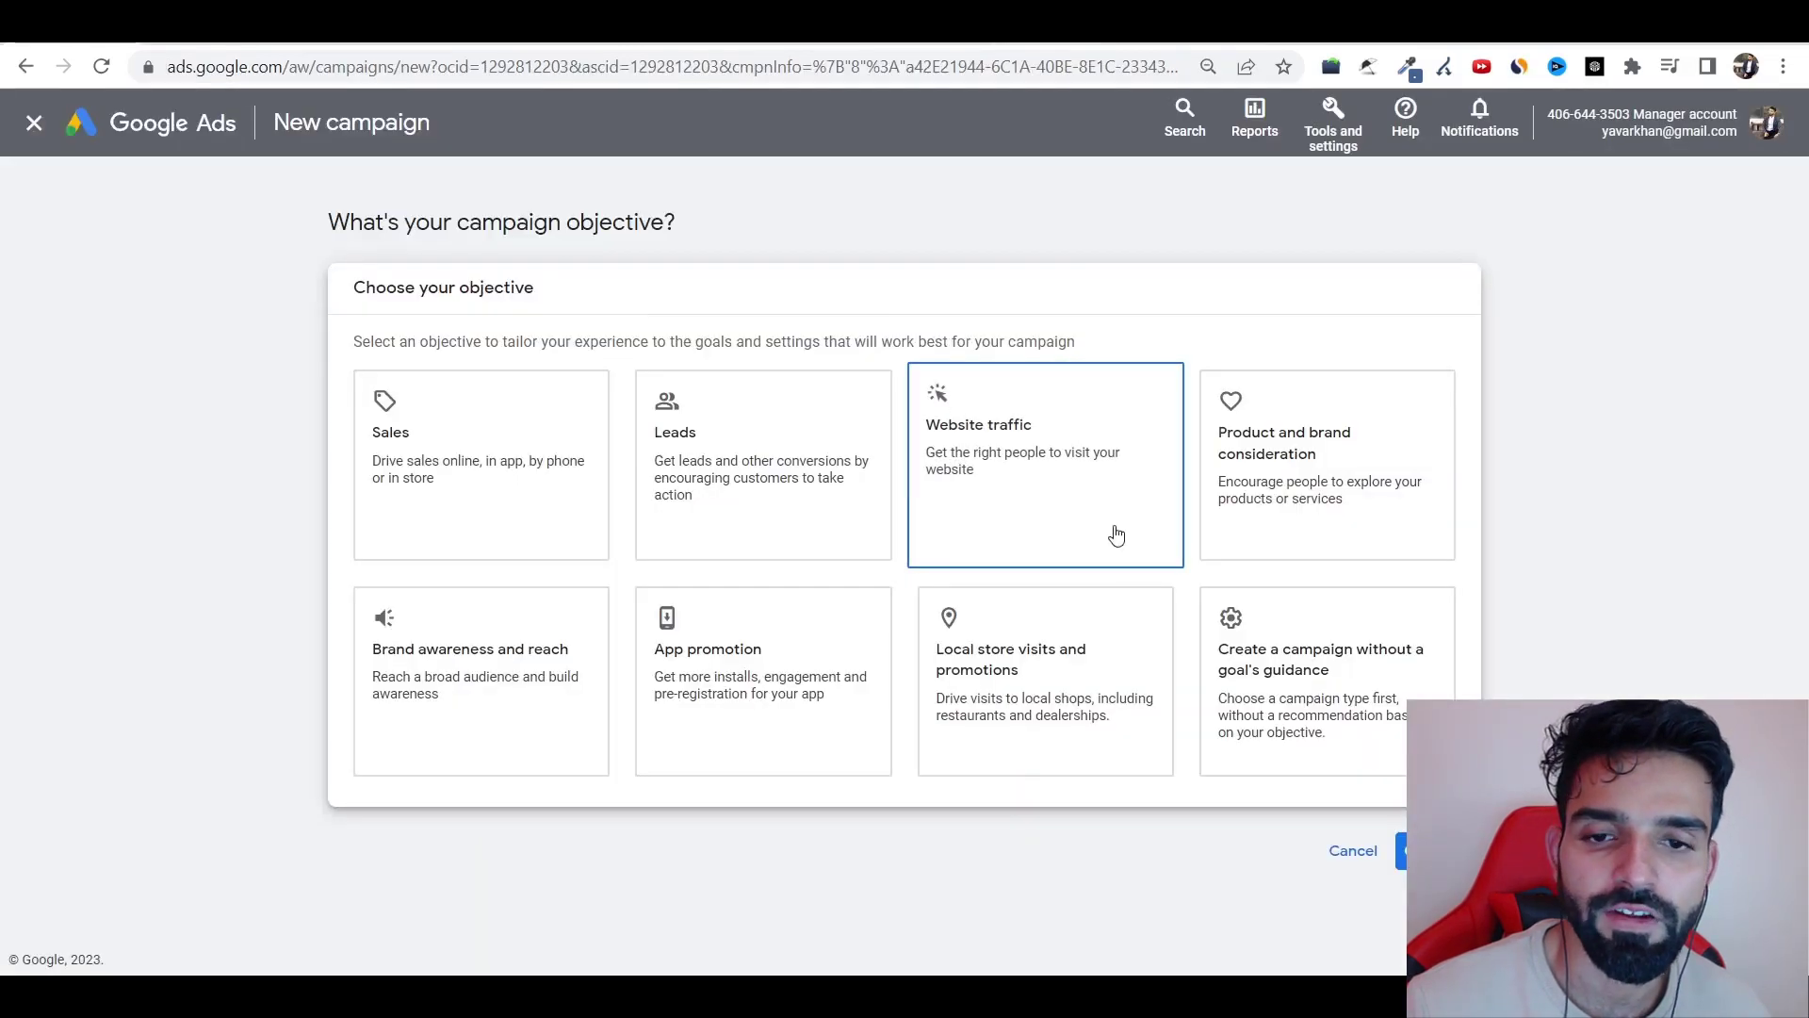
# - Choose Website traffic as the campaign objective, accept its conversion goals and select the Search campaign type
pyautogui.click(1058, 417)
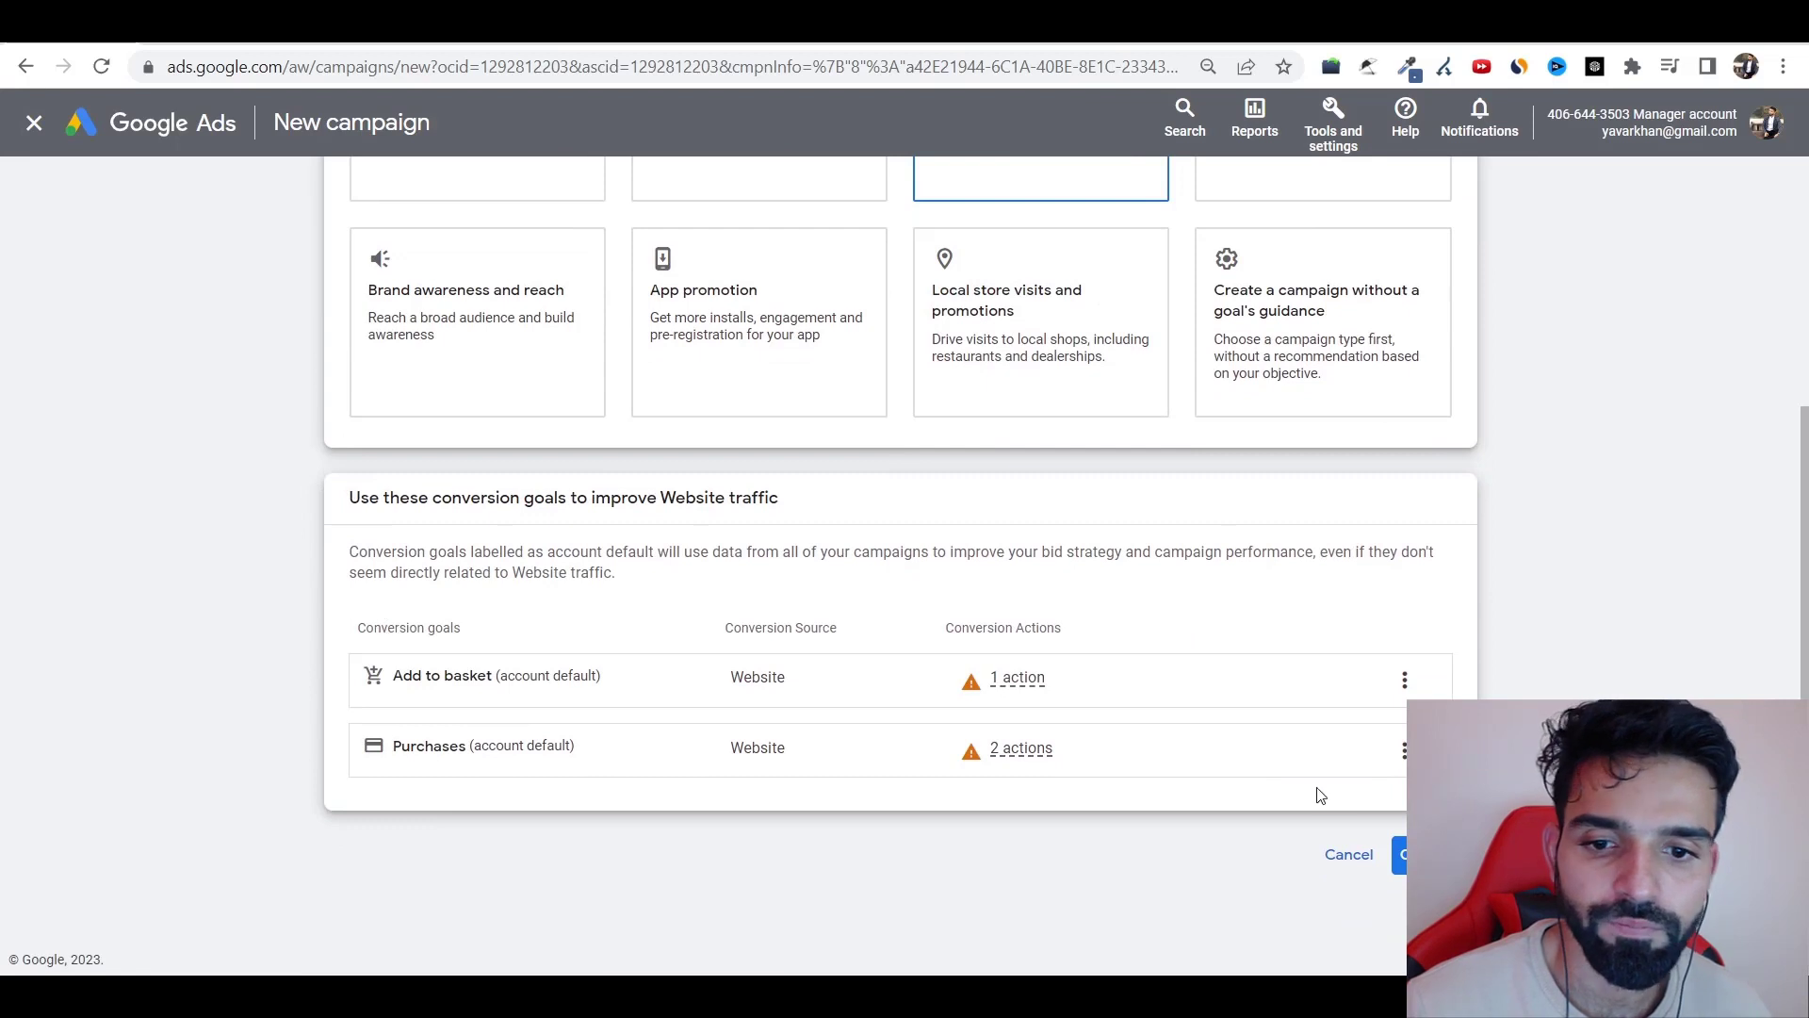
pyautogui.click(1400, 855)
pyautogui.click(510, 705)
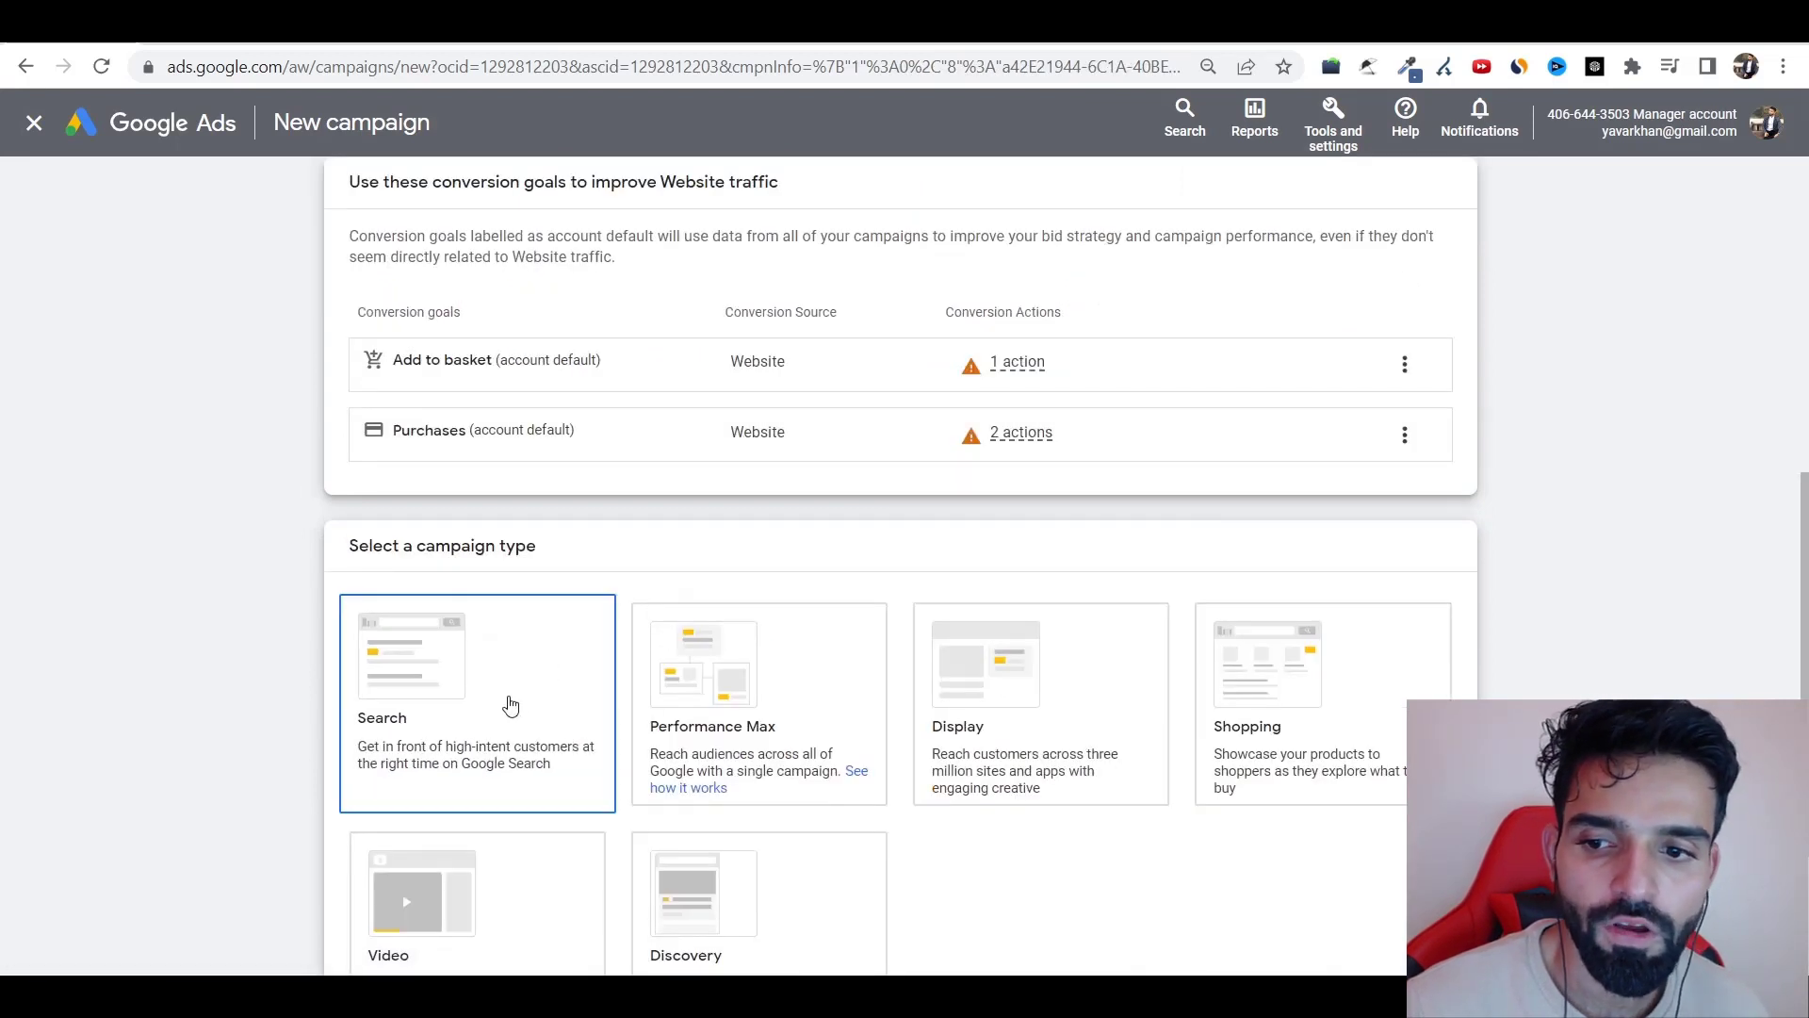
pyautogui.scroll(-3, 446, 621)
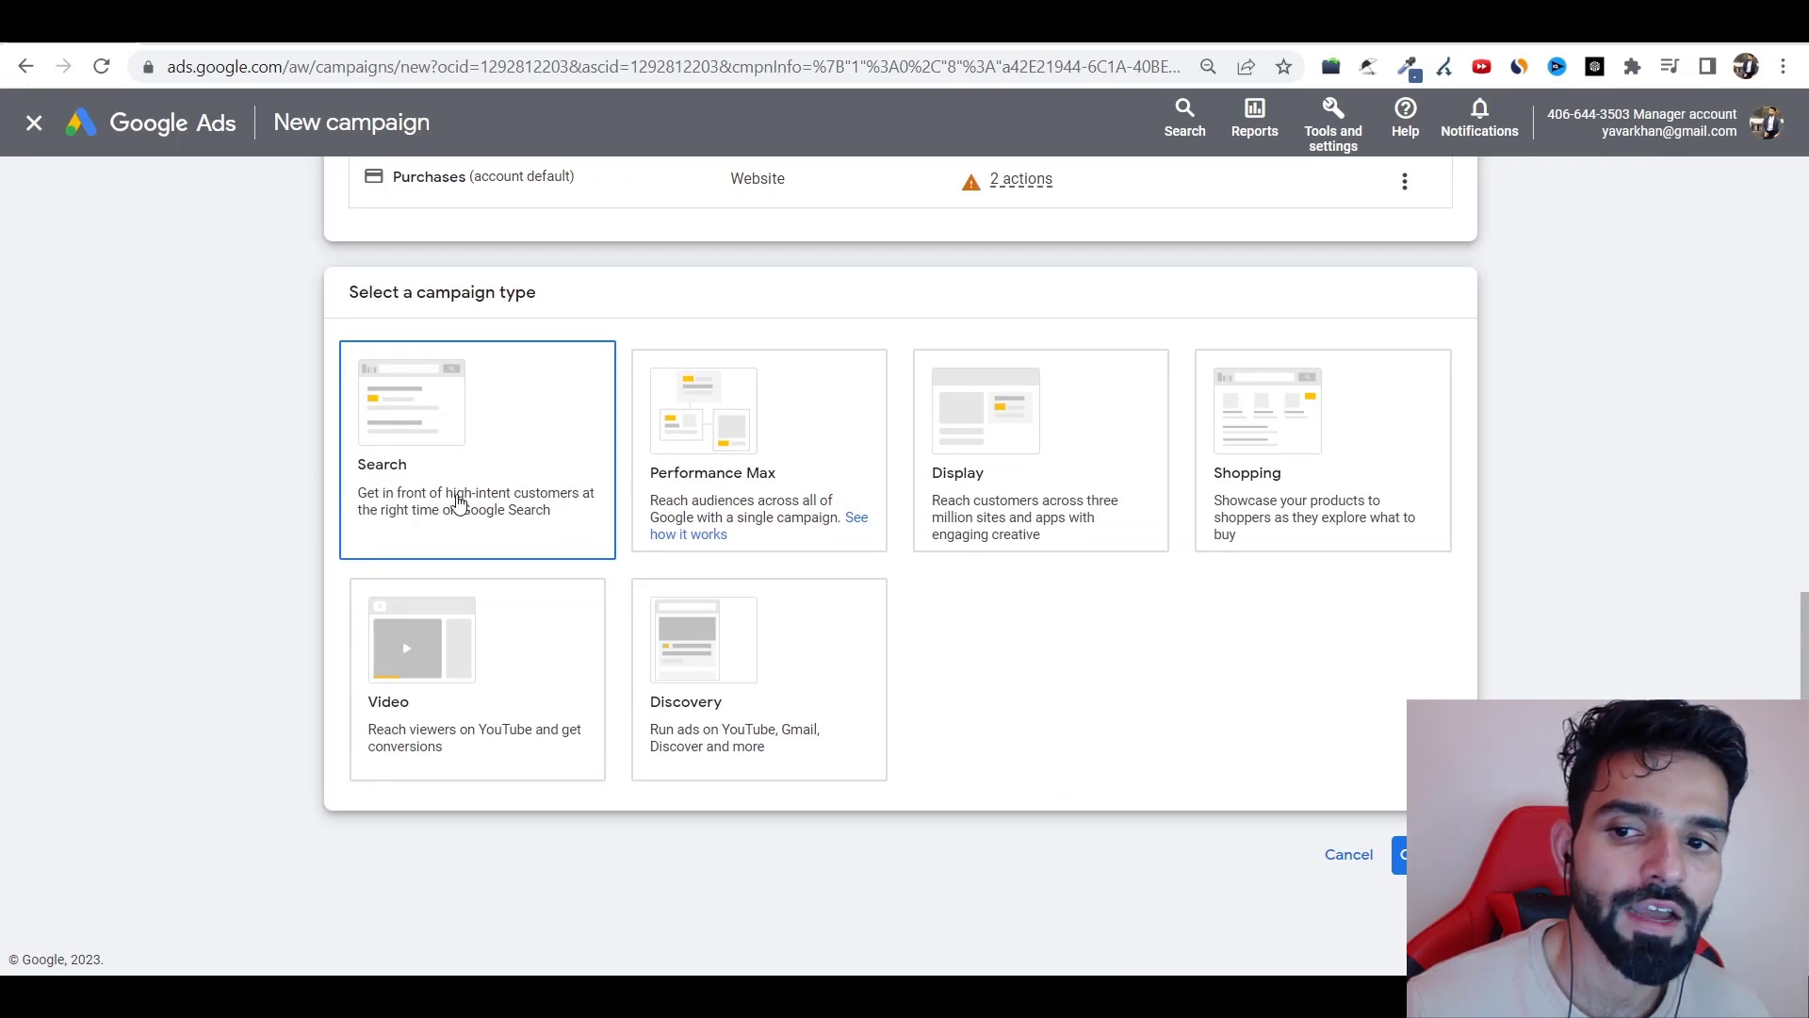
# - Name the campaign "test" and continue to the bidding settings
pyautogui.scroll(-3, 1036, 673)
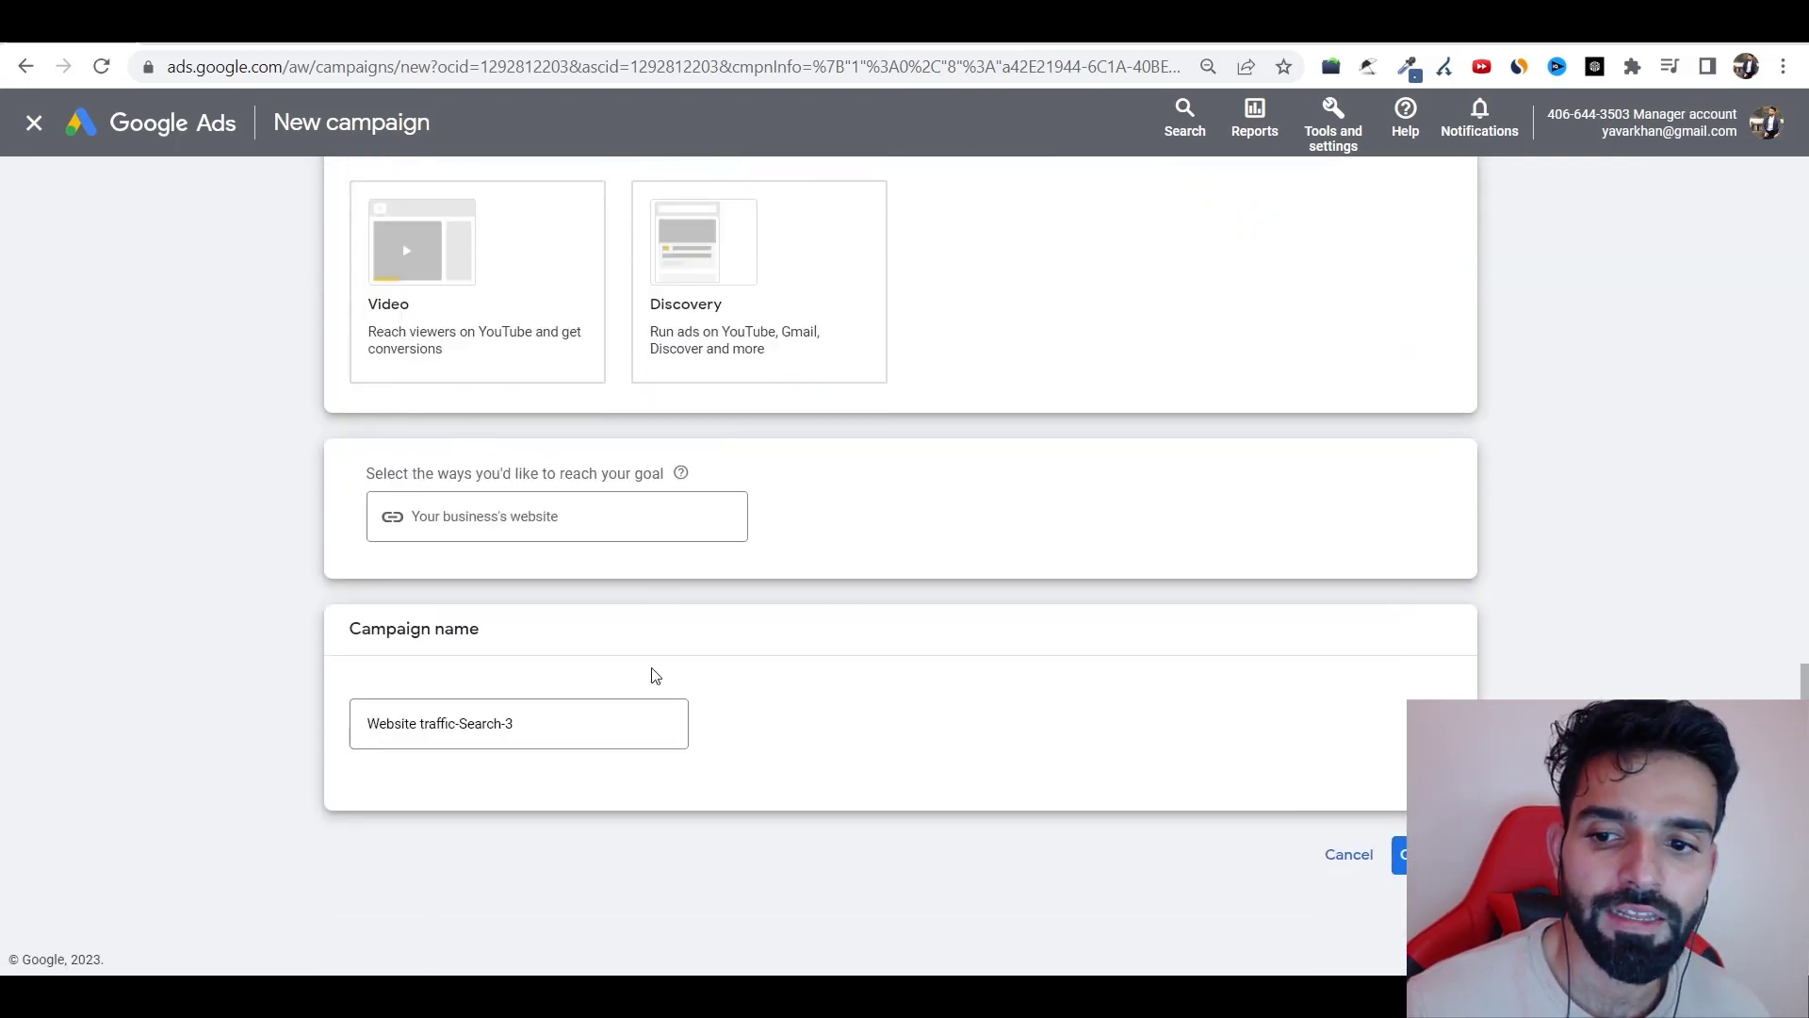
pyautogui.tripleClick(650, 724)
pyautogui.write('test')
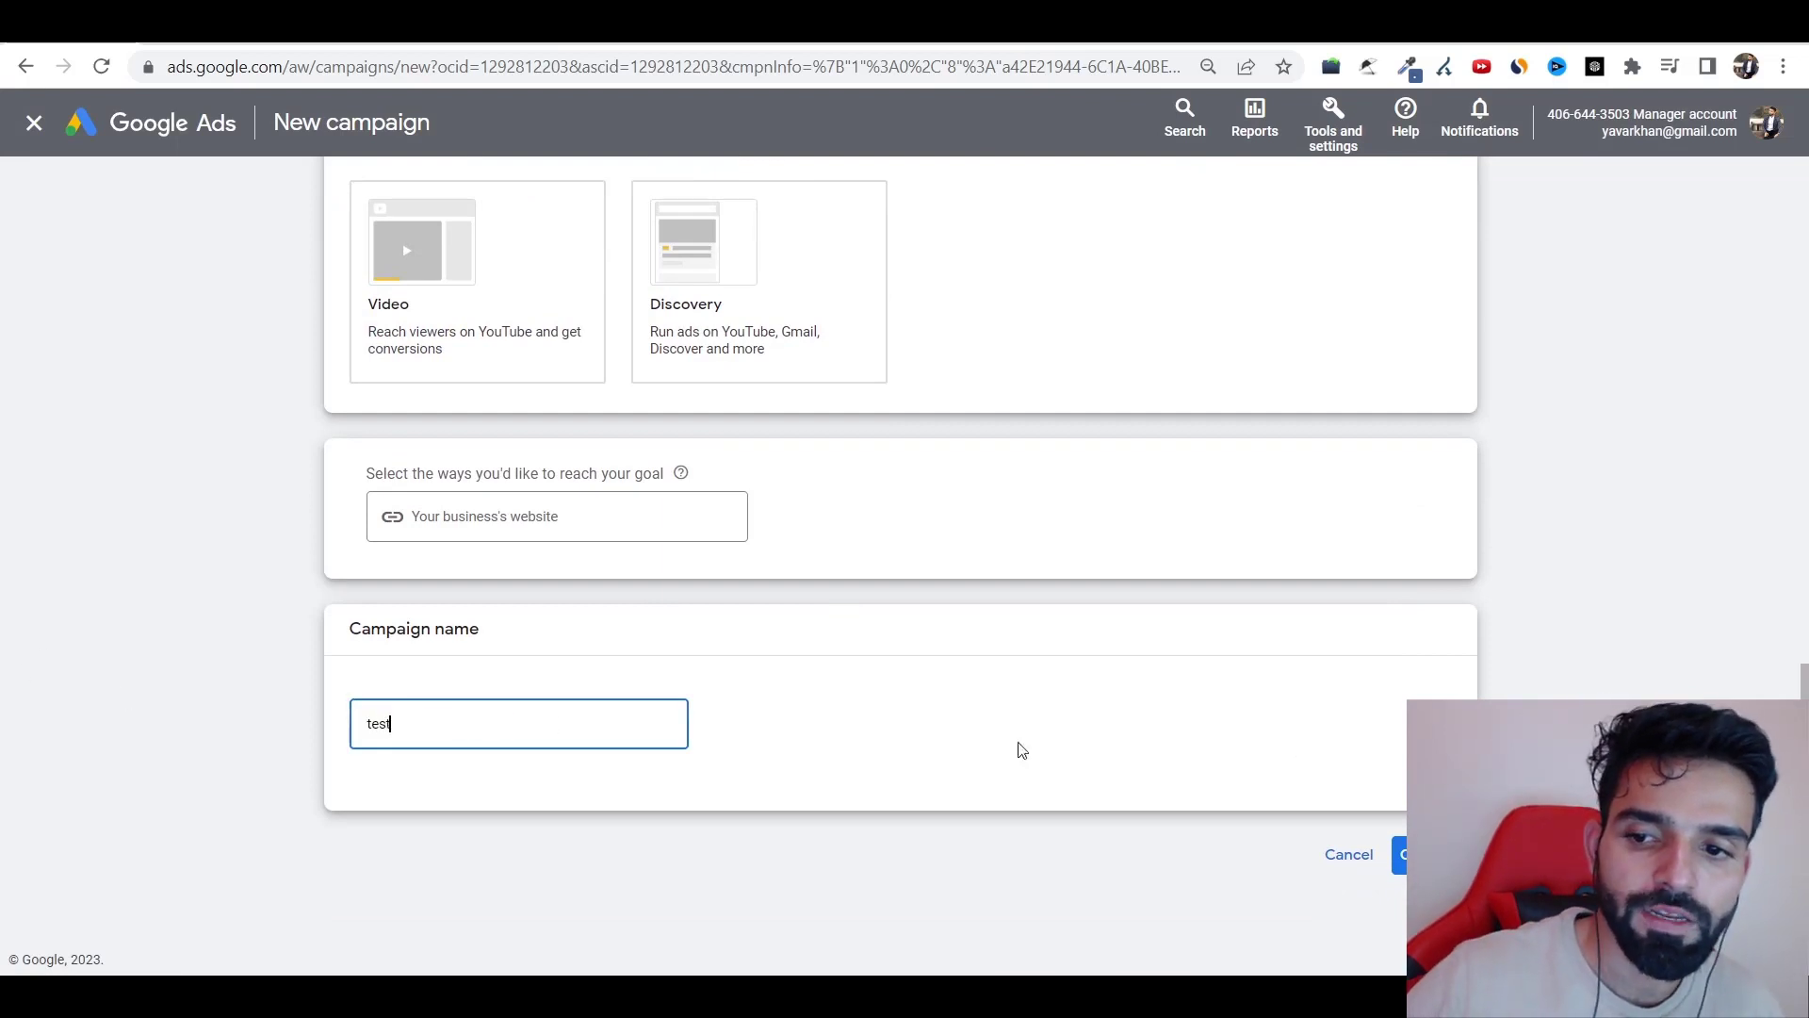
pyautogui.click(1399, 854)
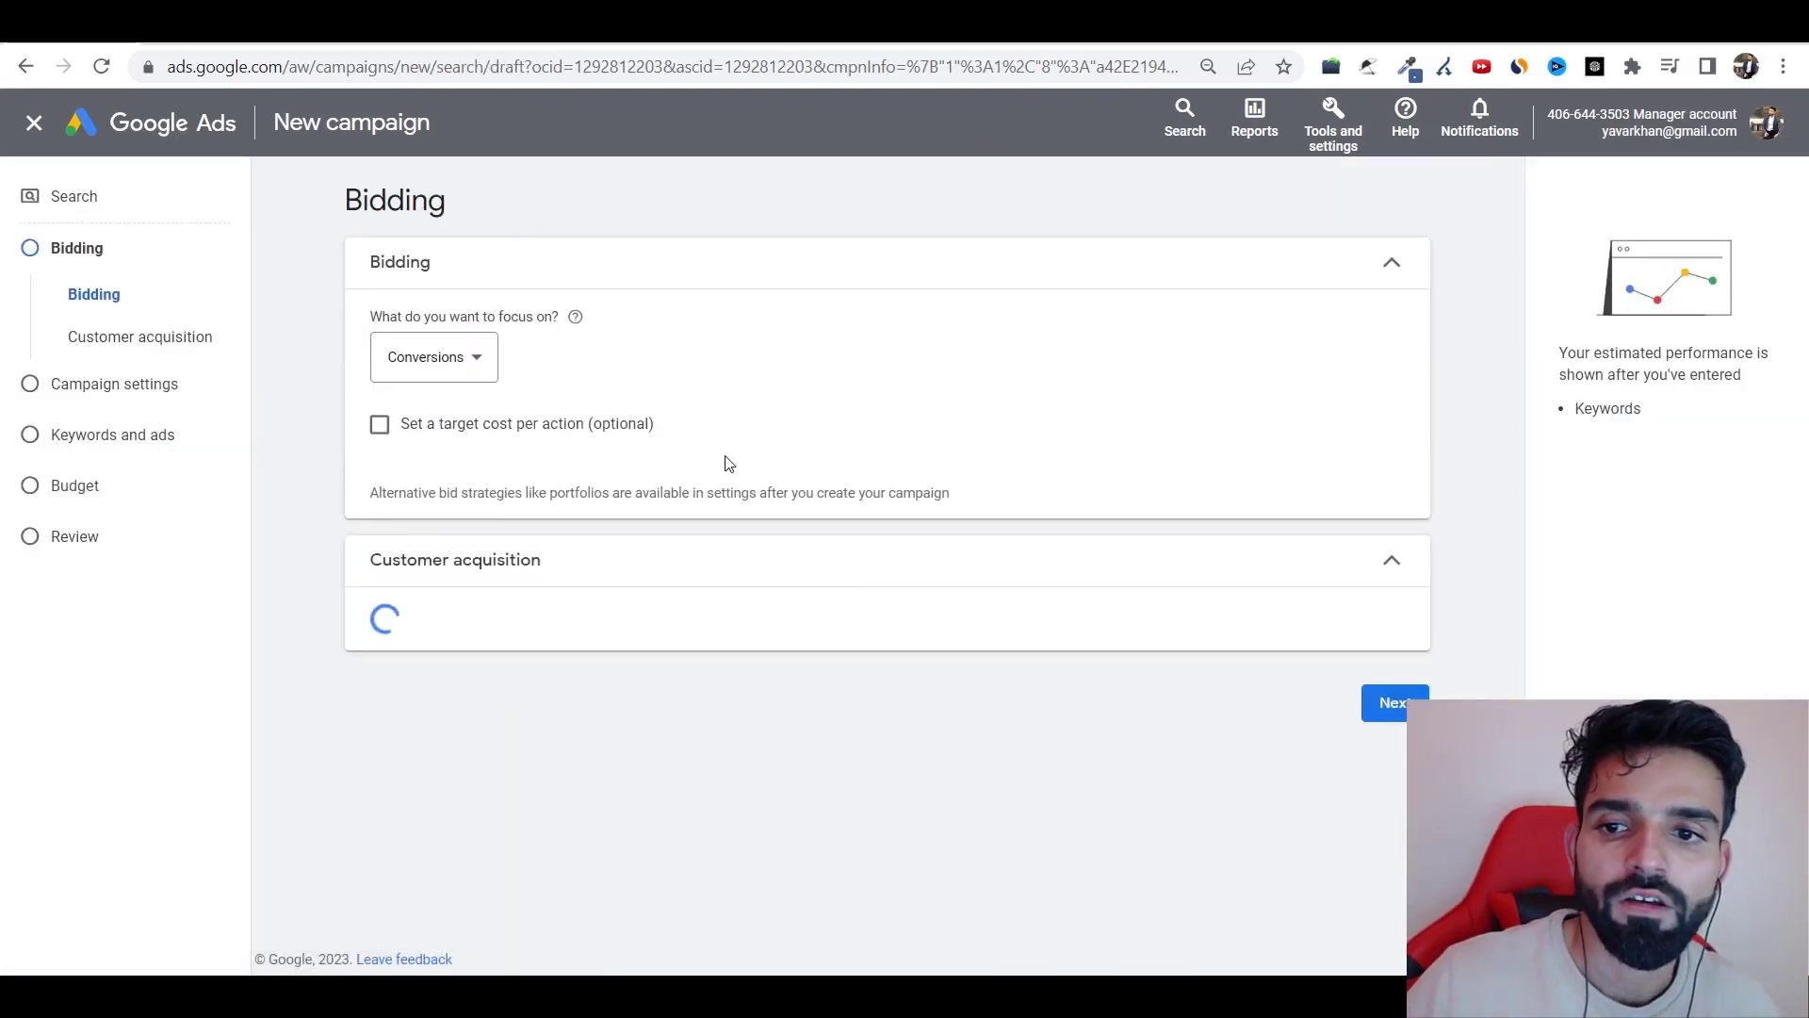
# - Set the bidding focus to Clicks with a maximum CPC bid limit of US$0.35 and continue to the campaign settings
pyautogui.click(448, 367)
pyautogui.click(445, 523)
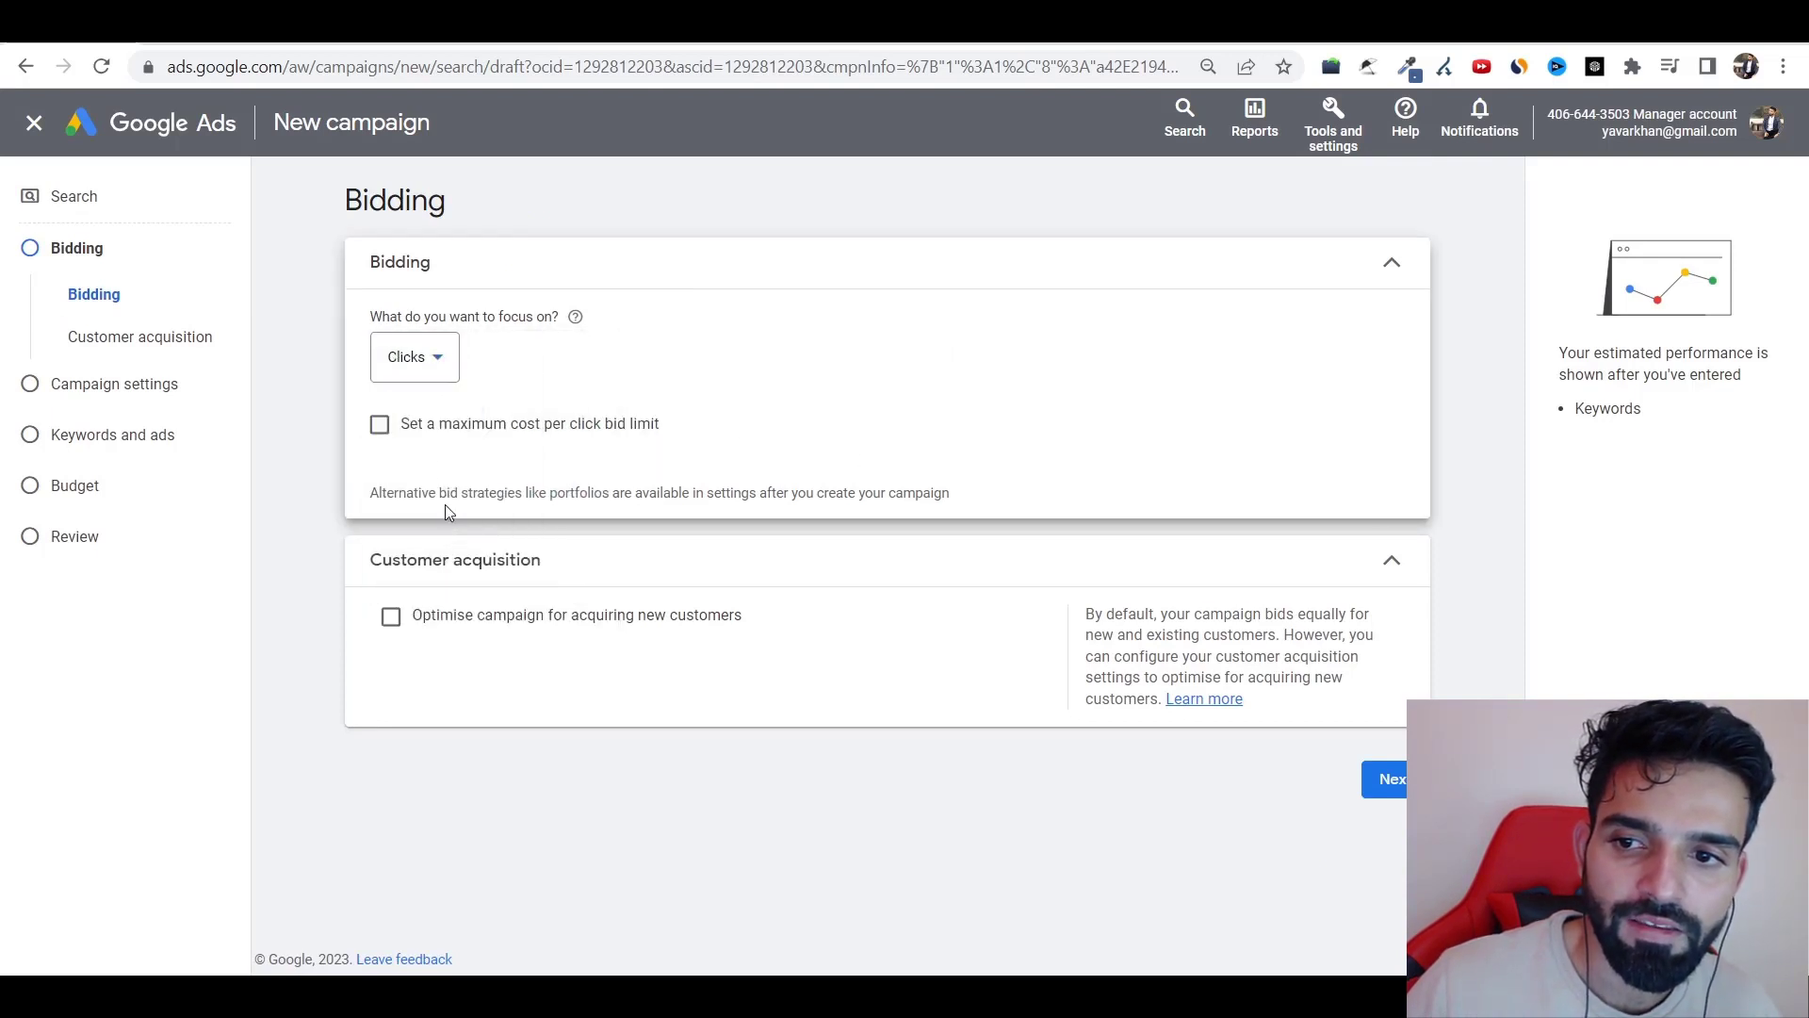
pyautogui.click(468, 426)
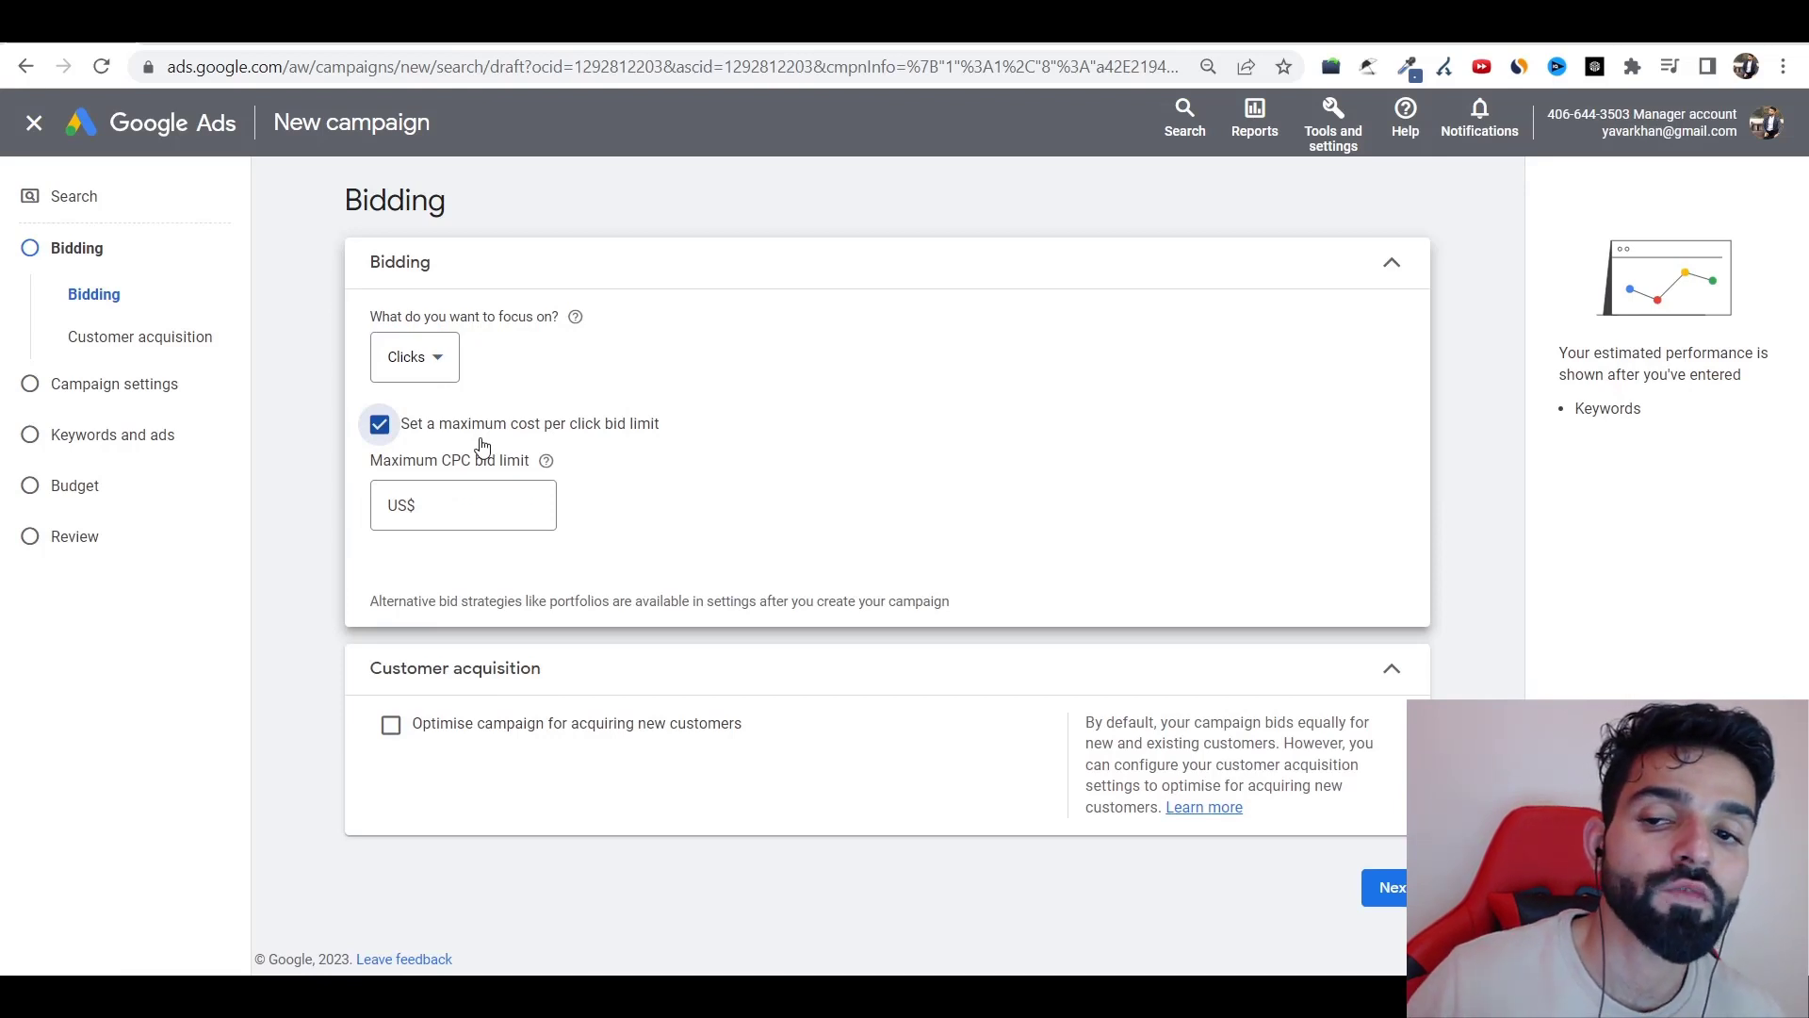
pyautogui.click(528, 511)
pyautogui.write('0.')
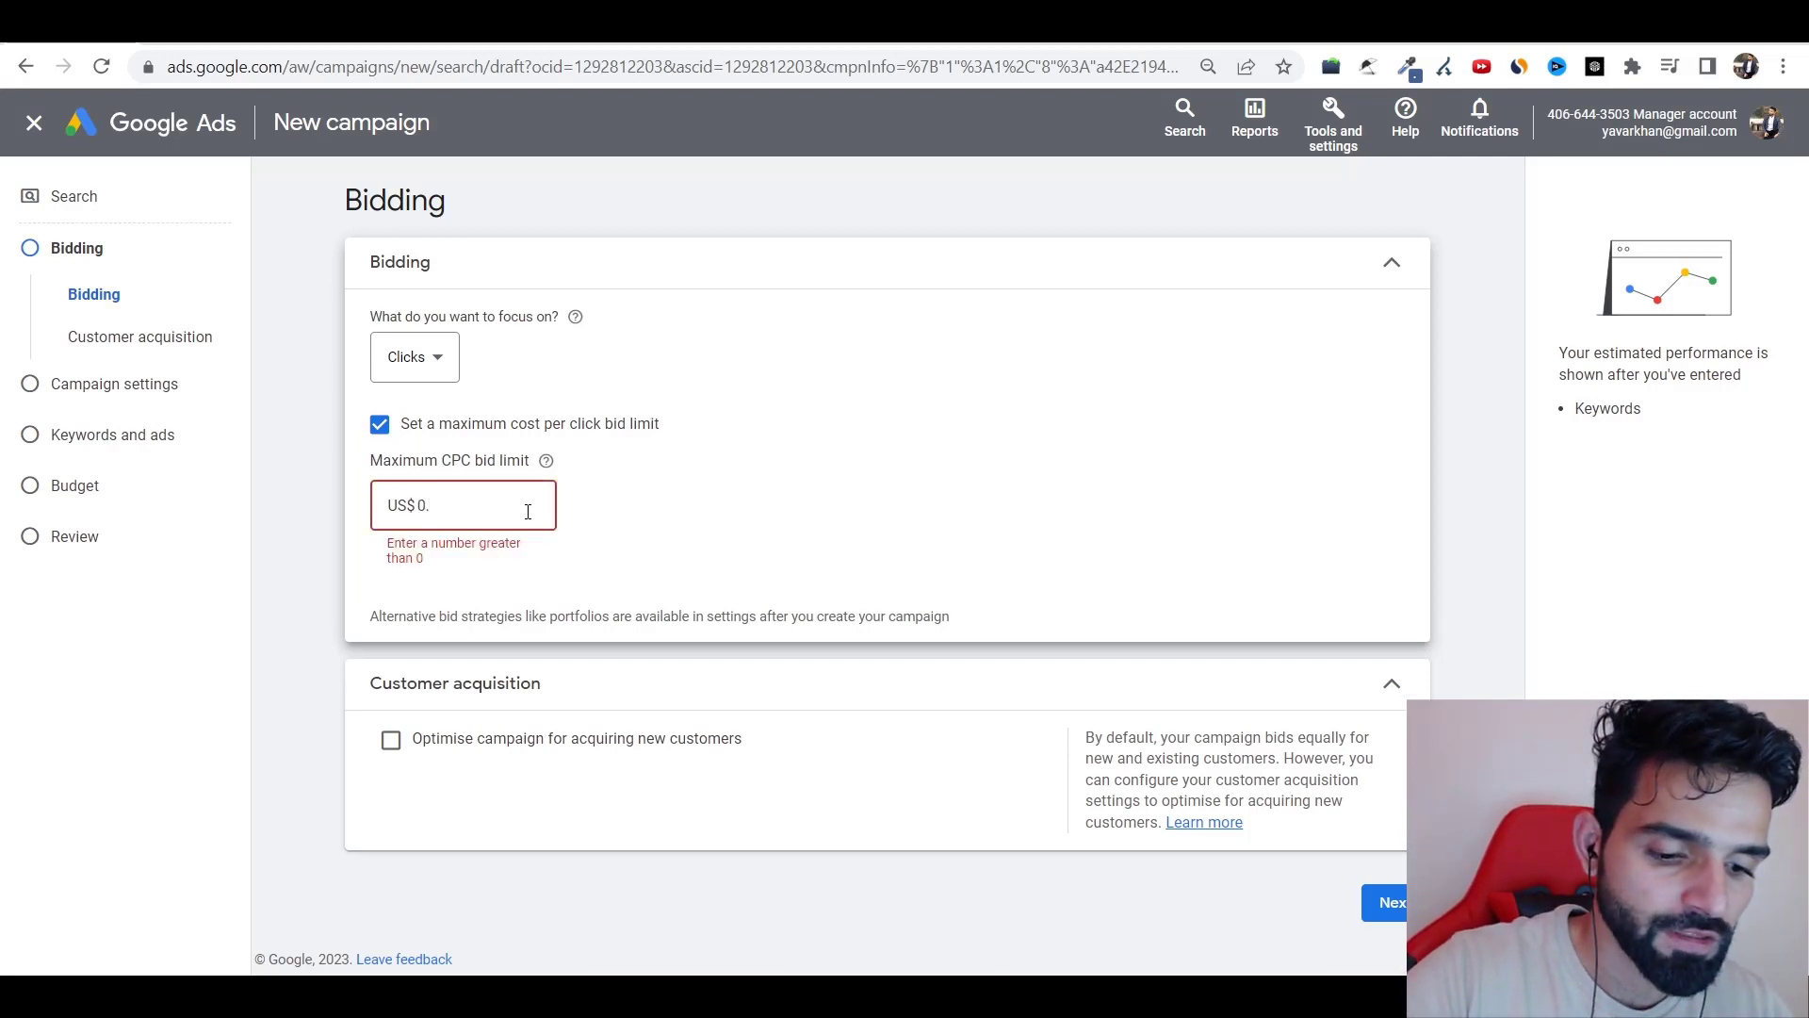
pyautogui.write('35')
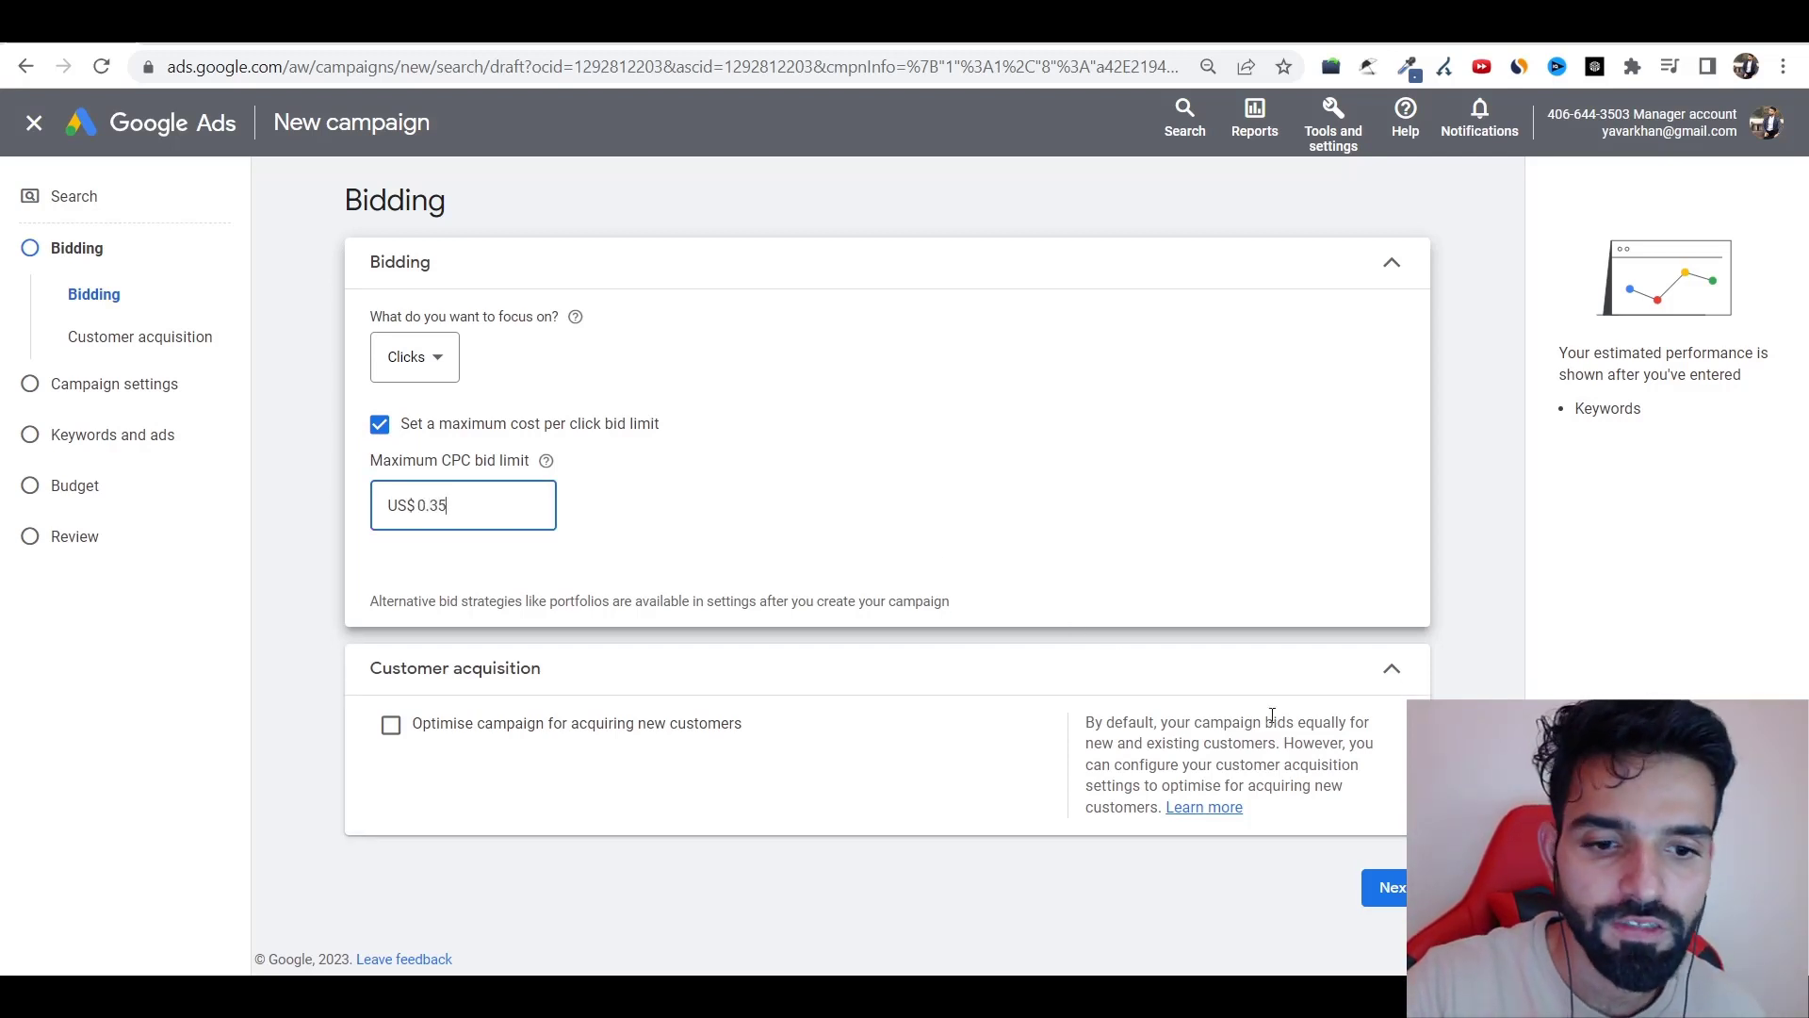
pyautogui.click(1383, 887)
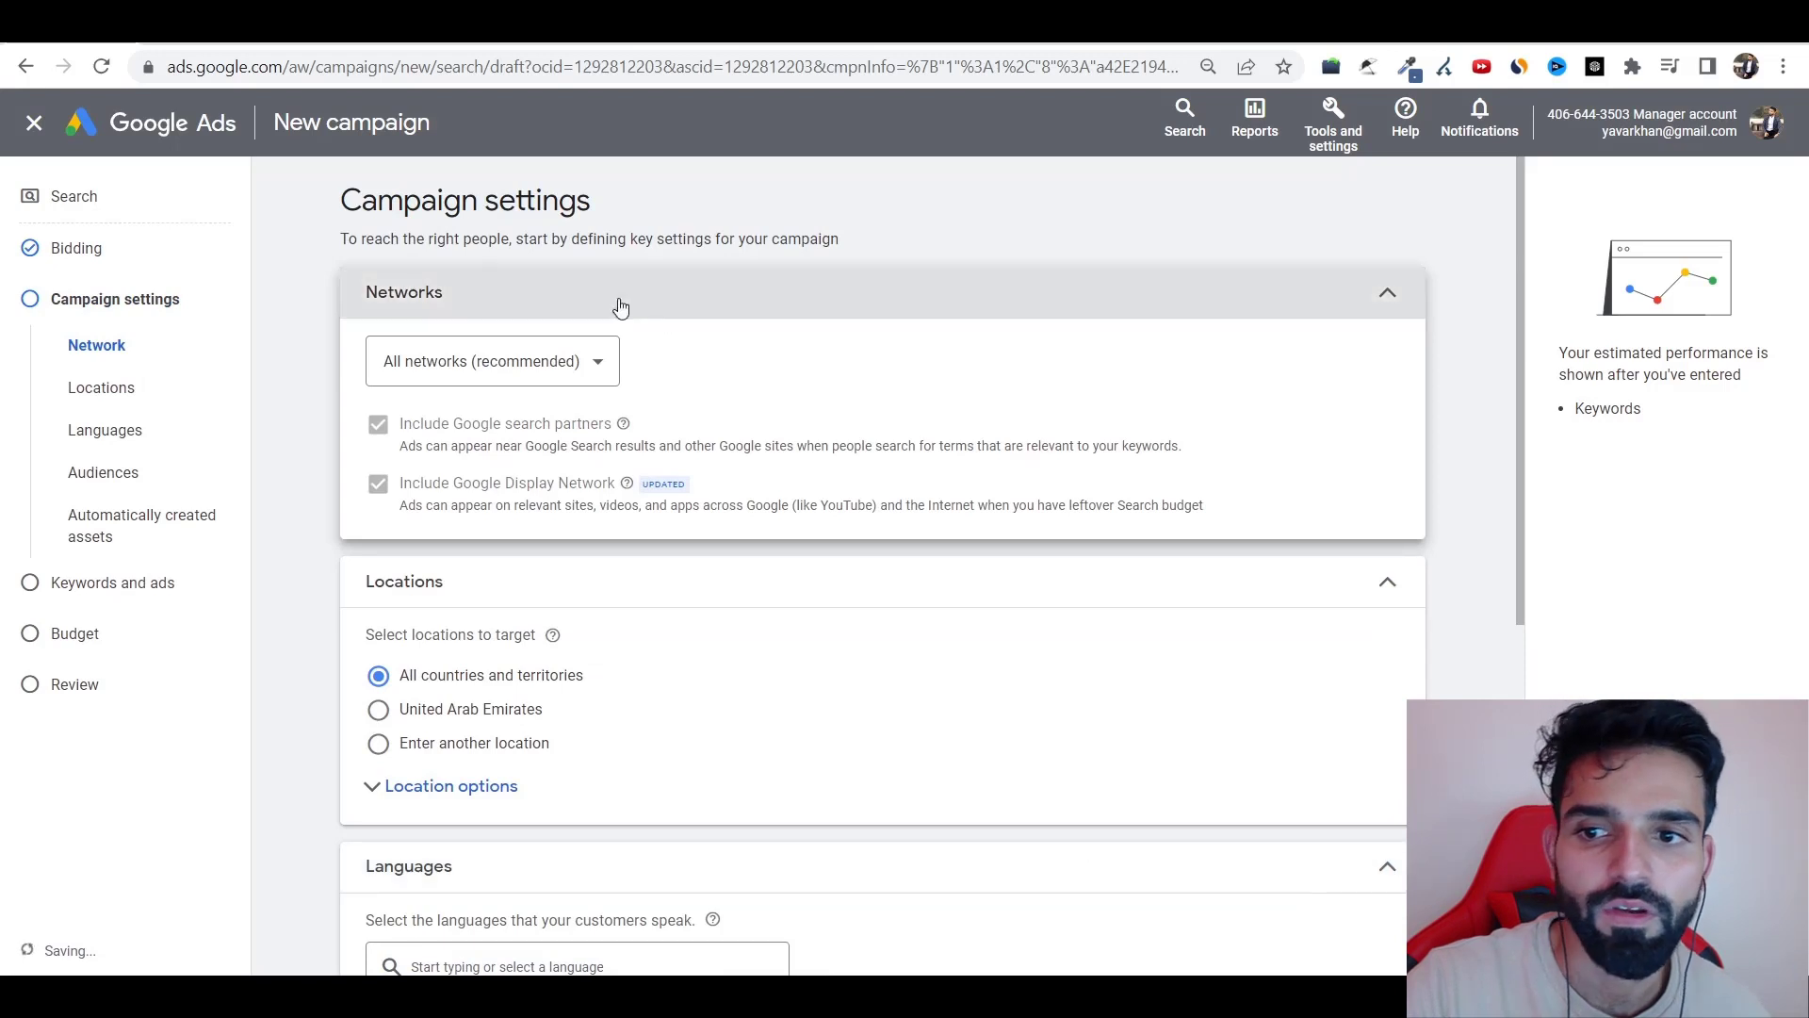
# - Customize the campaign's networks and exclude the Google Display Network
pyautogui.click(534, 346)
pyautogui.click(451, 441)
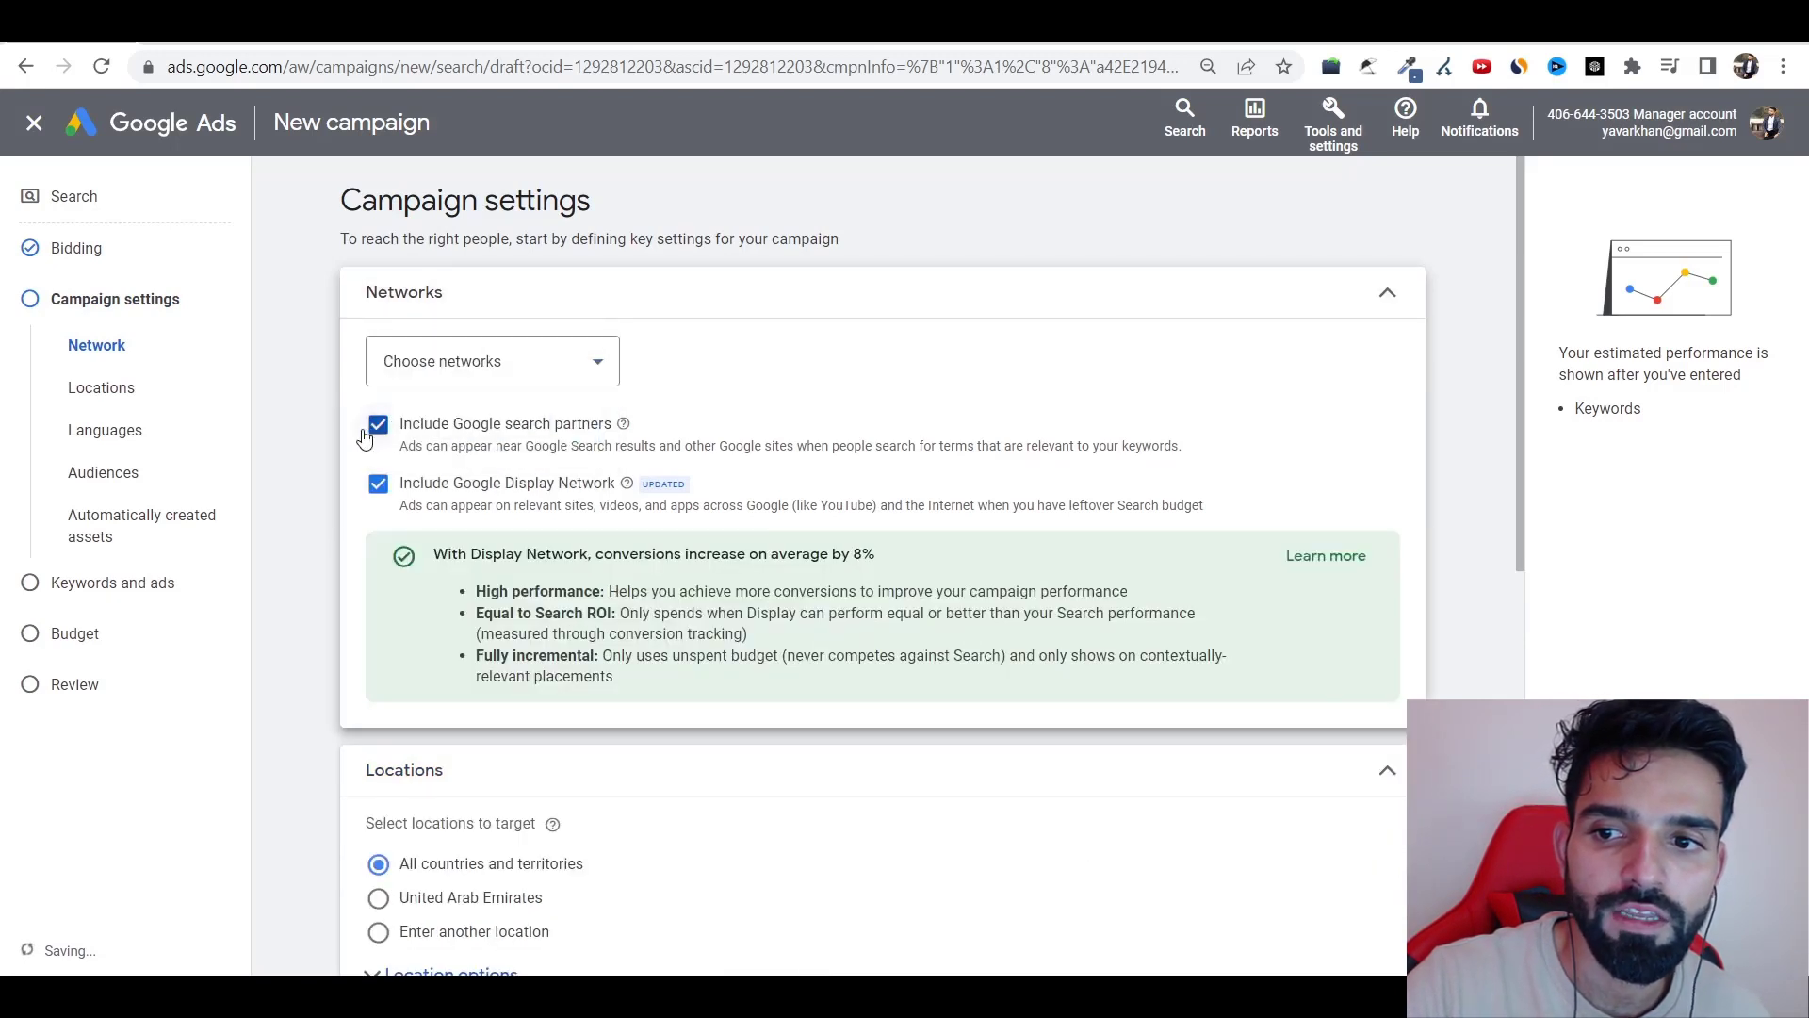
pyautogui.click(377, 485)
# - Switch location targeting from all countries to entering another location
pyautogui.scroll(-5, 557, 523)
pyautogui.scroll(4, 481, 447)
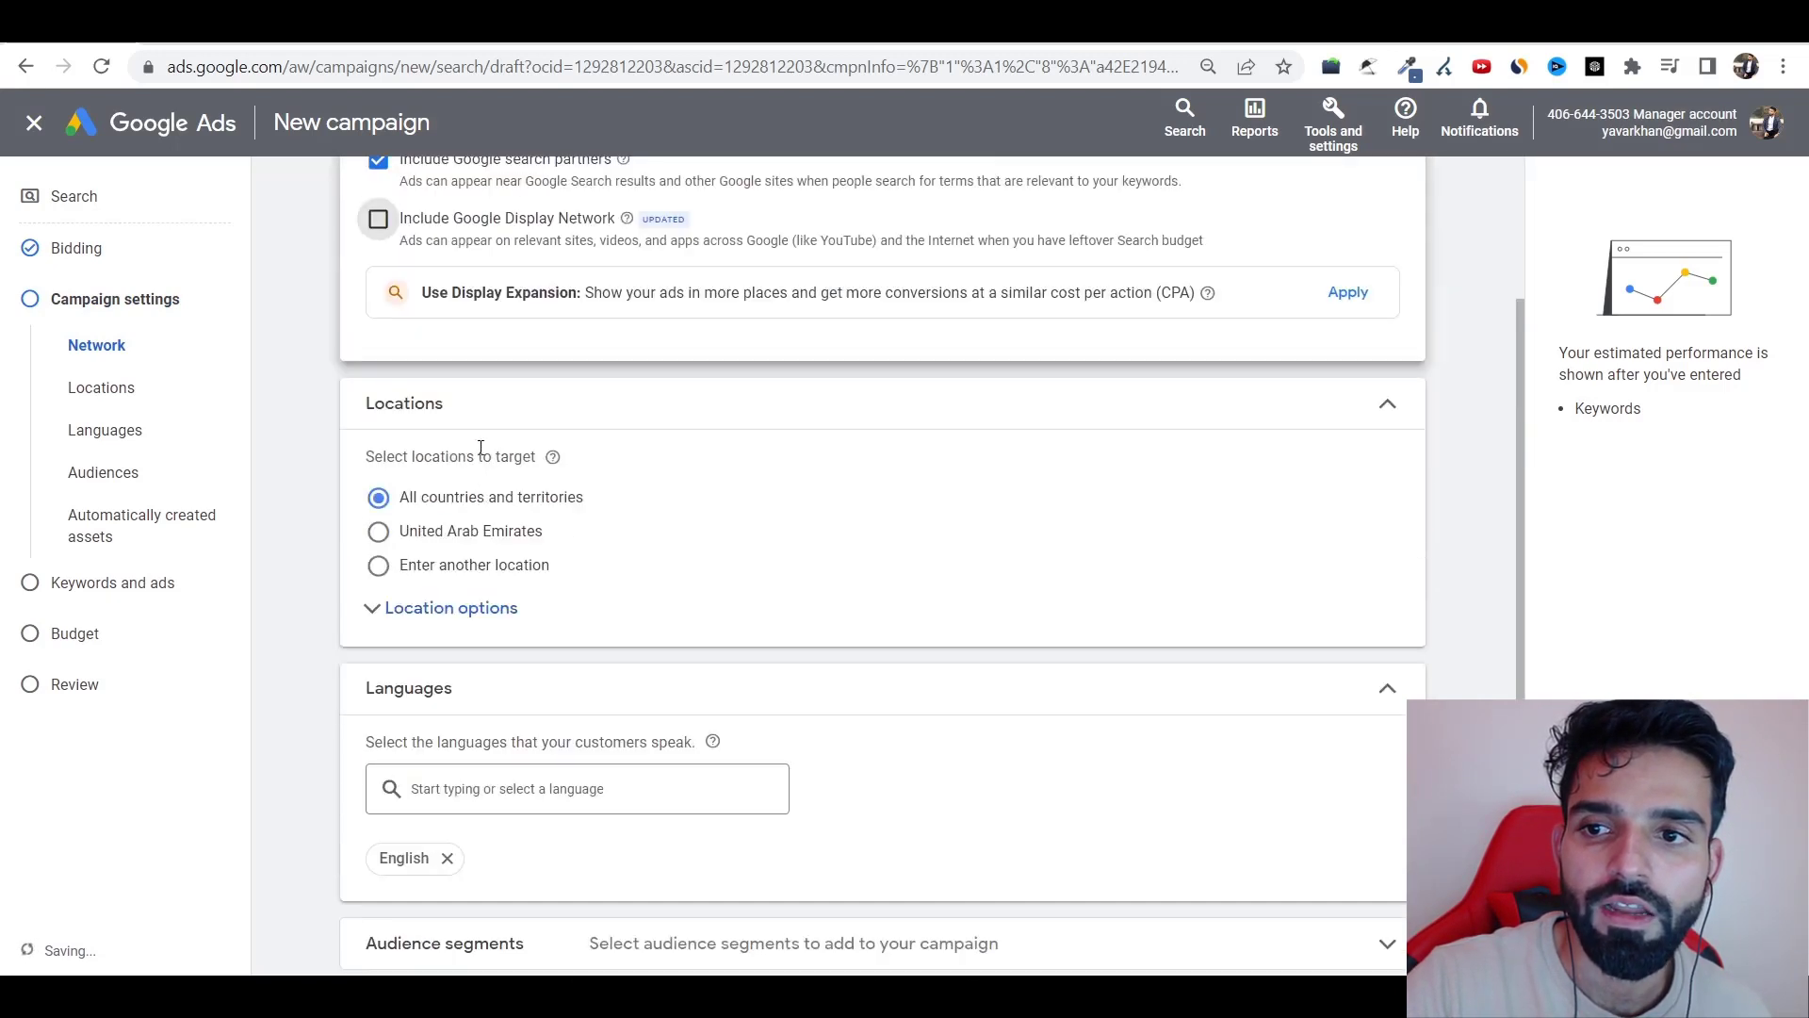
pyautogui.click(456, 567)
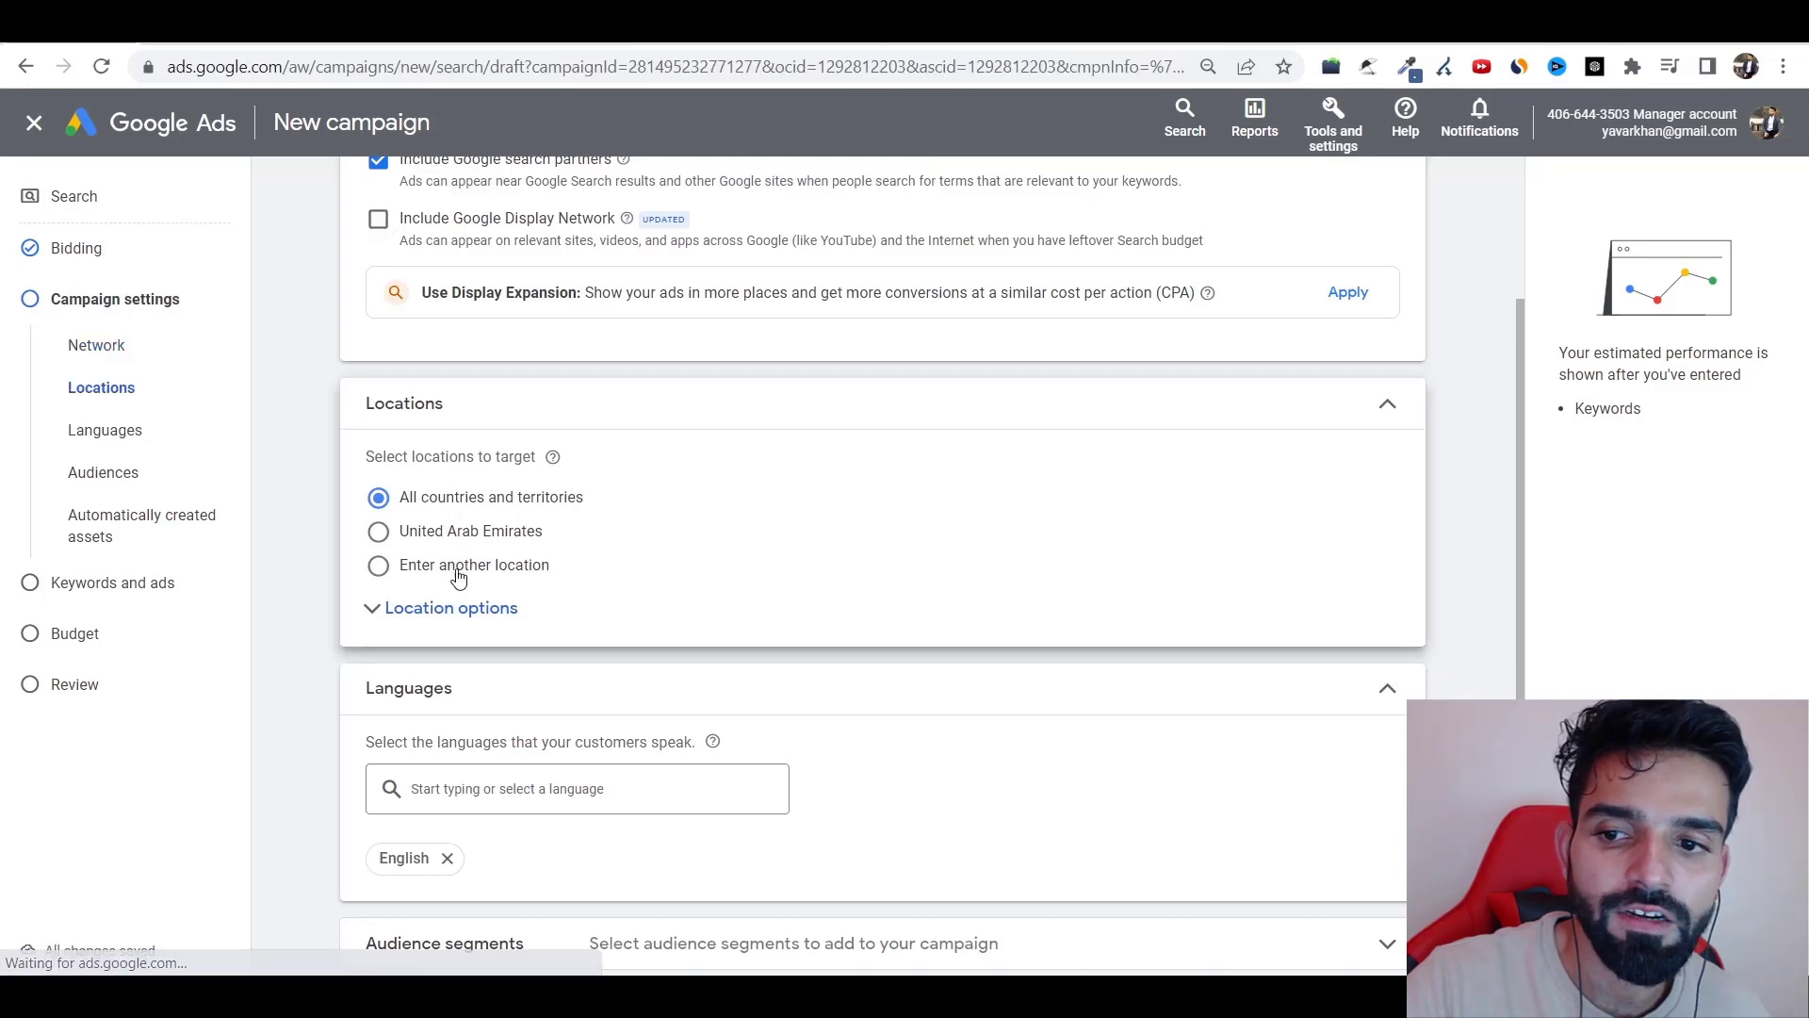
pyautogui.click(488, 625)
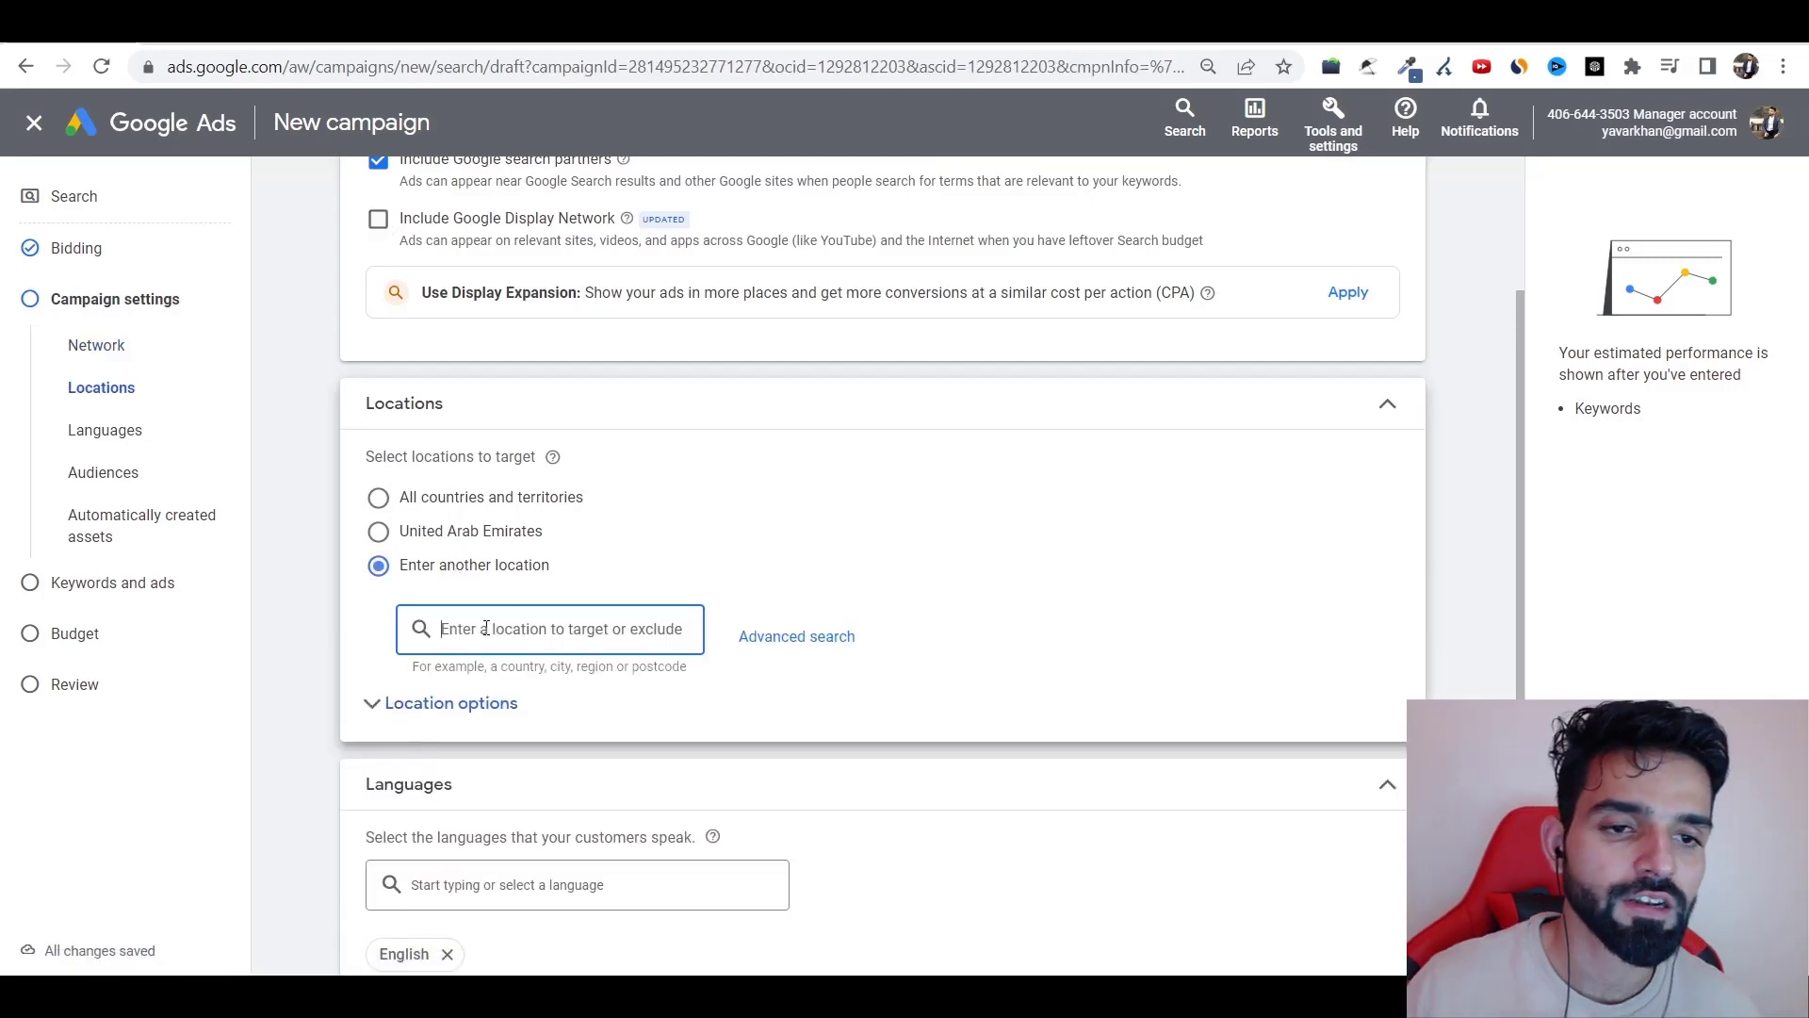
pyautogui.hotkey('ctrl', 't')
pyautogui.write('tier ')
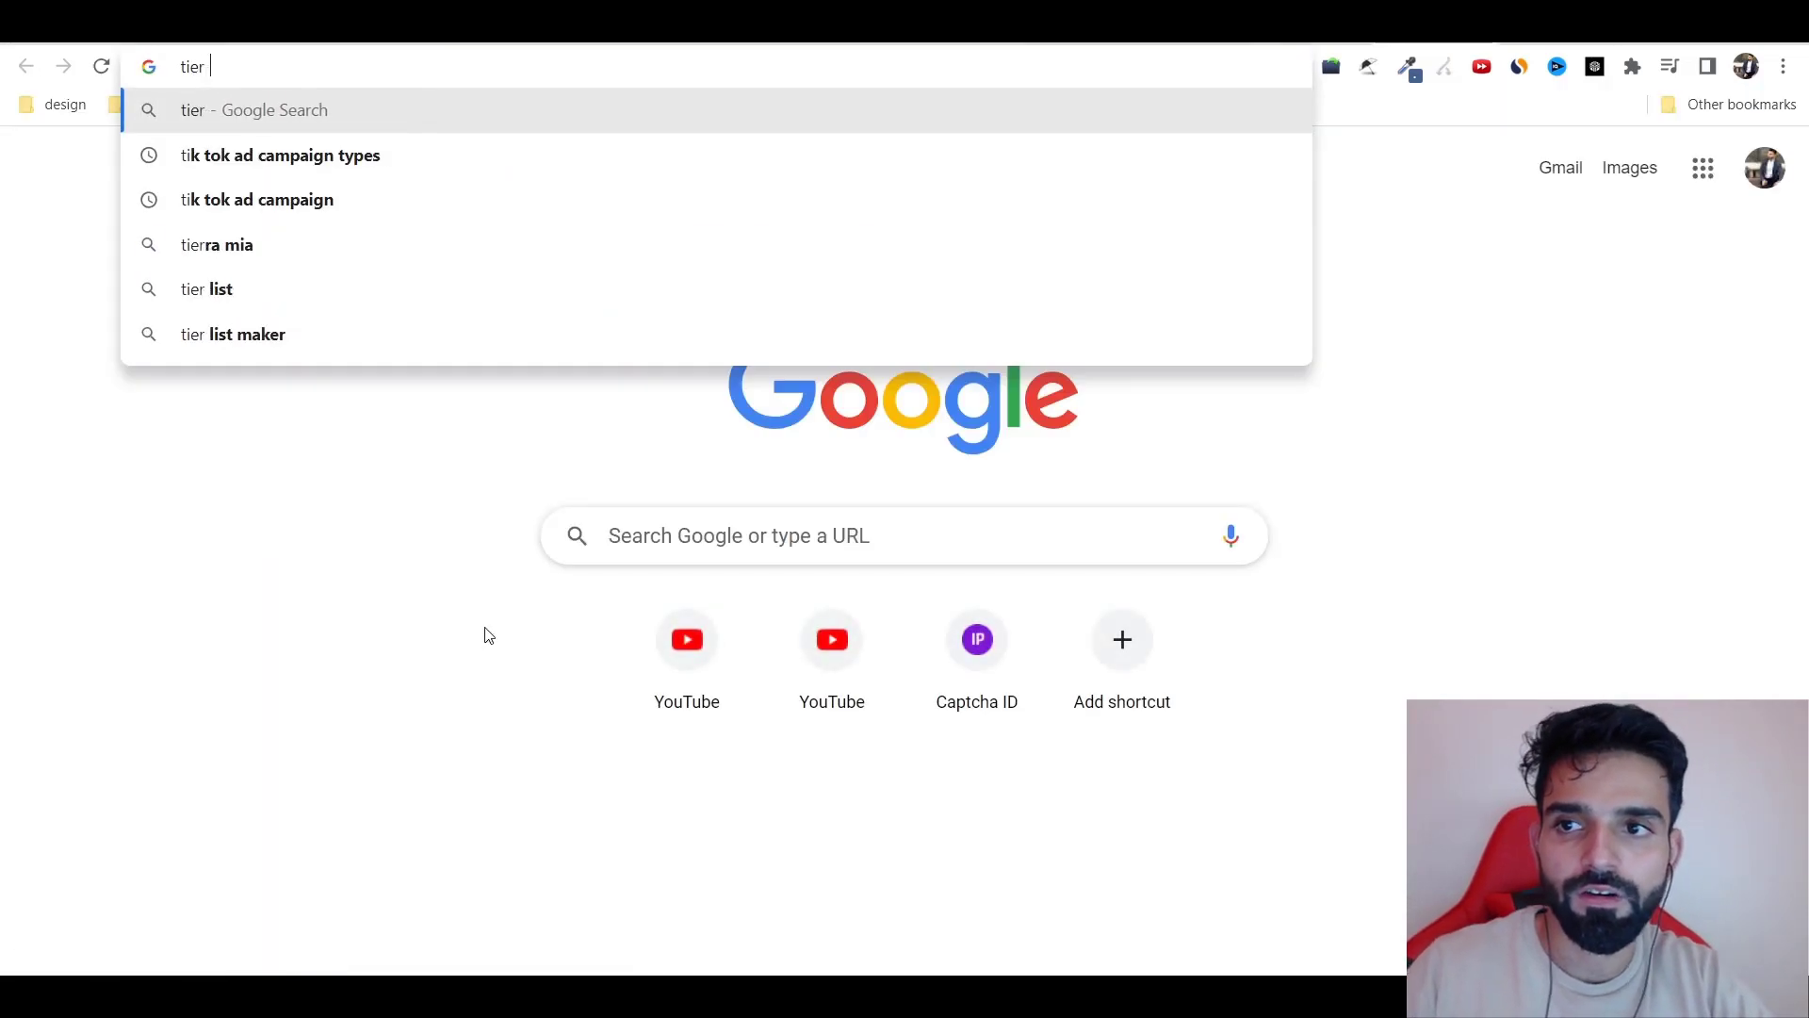
pyautogui.write('1 coutire')
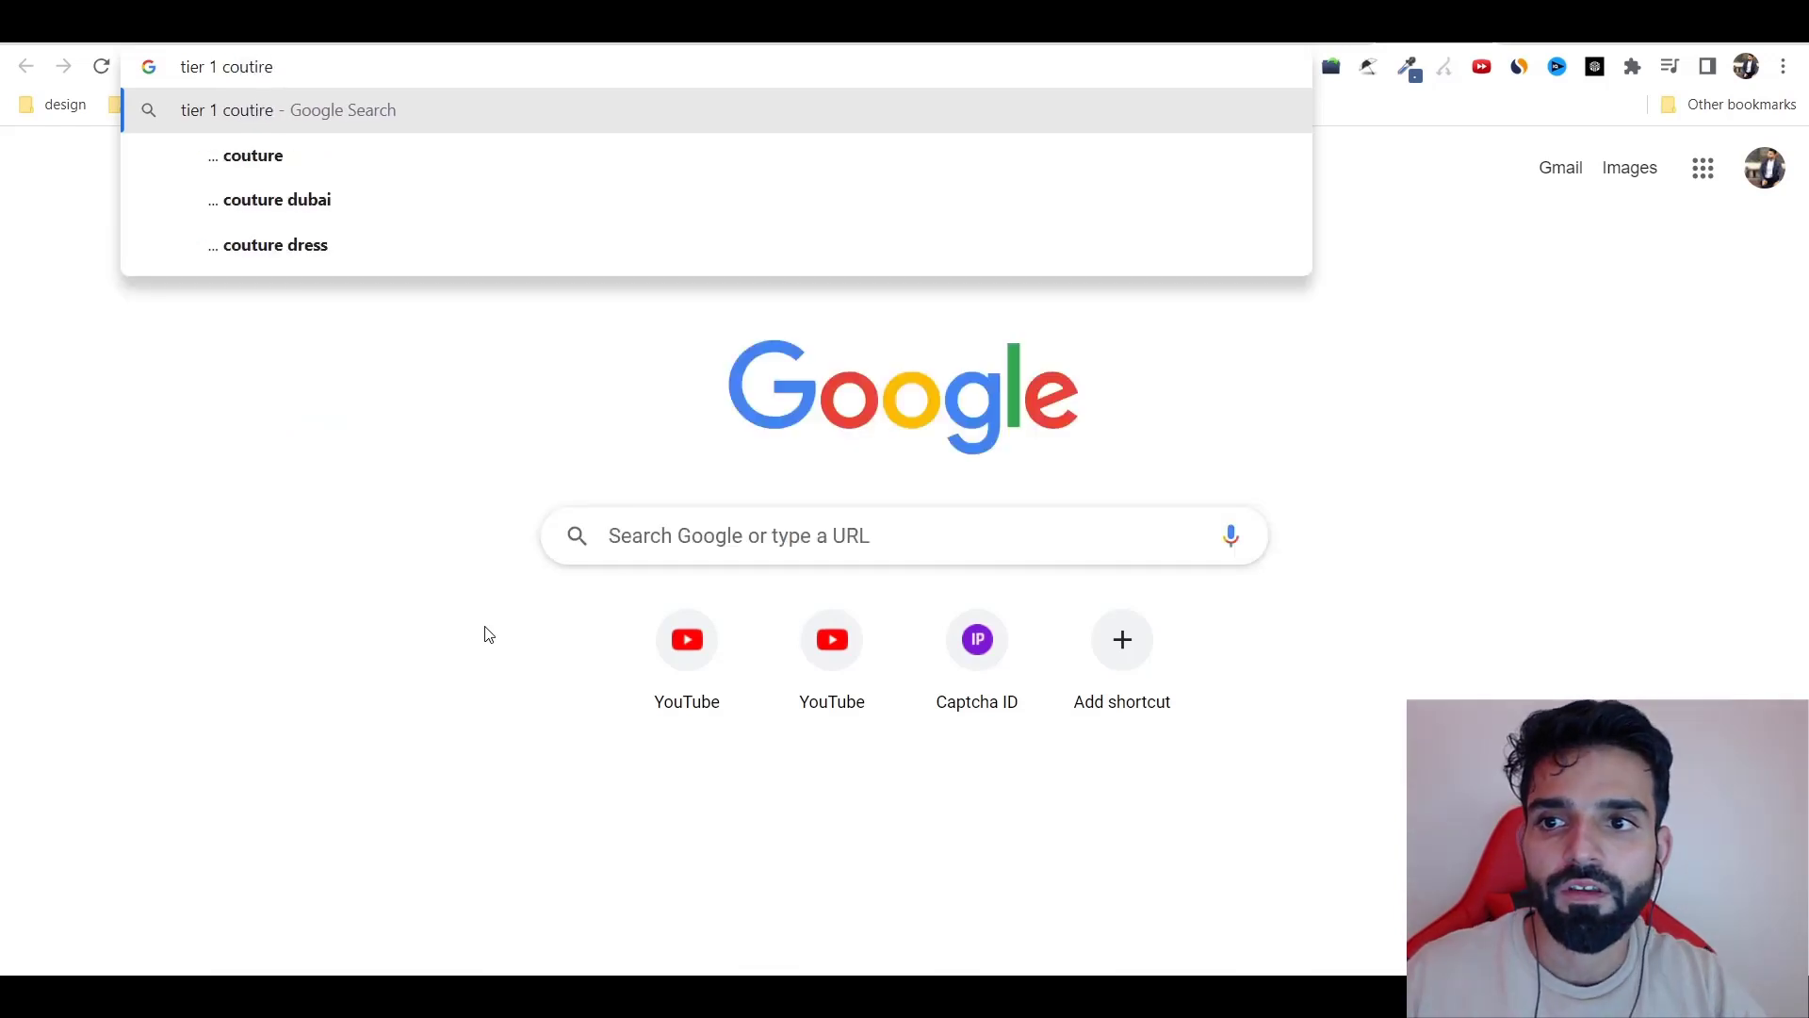
pyautogui.hotkey('ctrl', 'w')
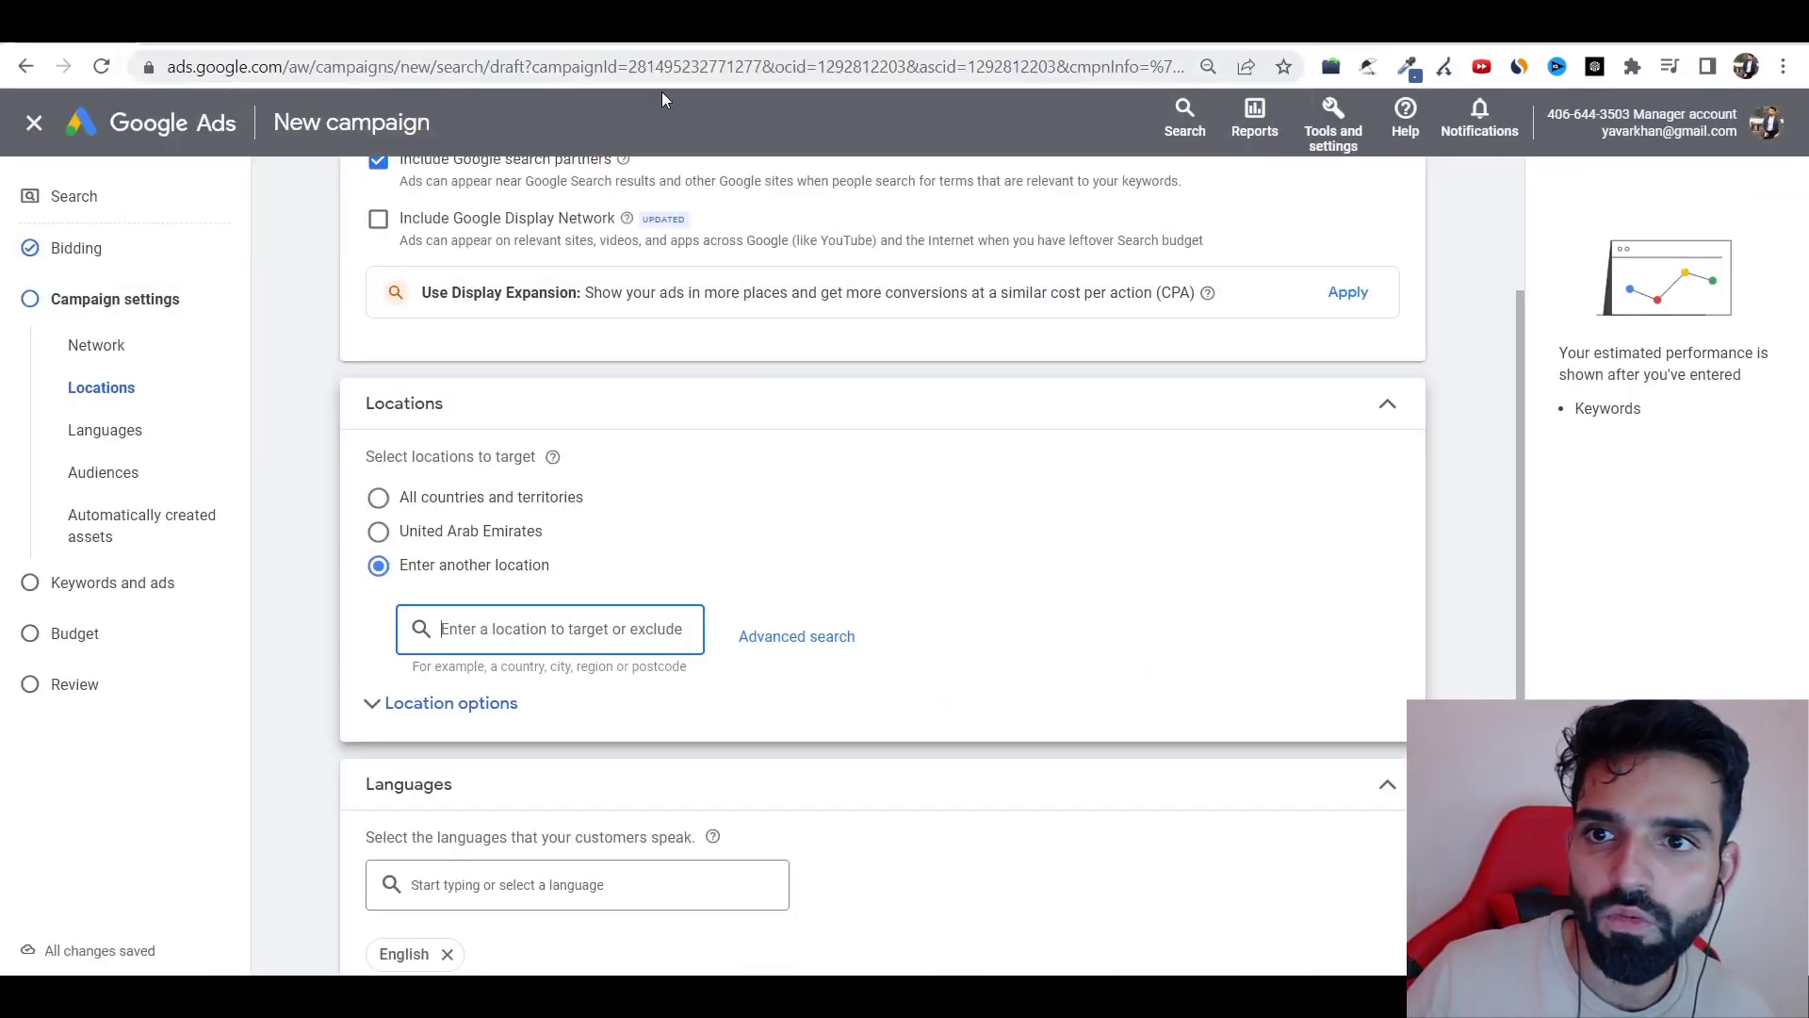
# - Look through the Ikaria Lean Belly Juice sales page and open the checkout for the 3-bottle package
pyautogui.hotkey('ctrl', 'Tab')
pyautogui.scroll(-8, 1802, 303)
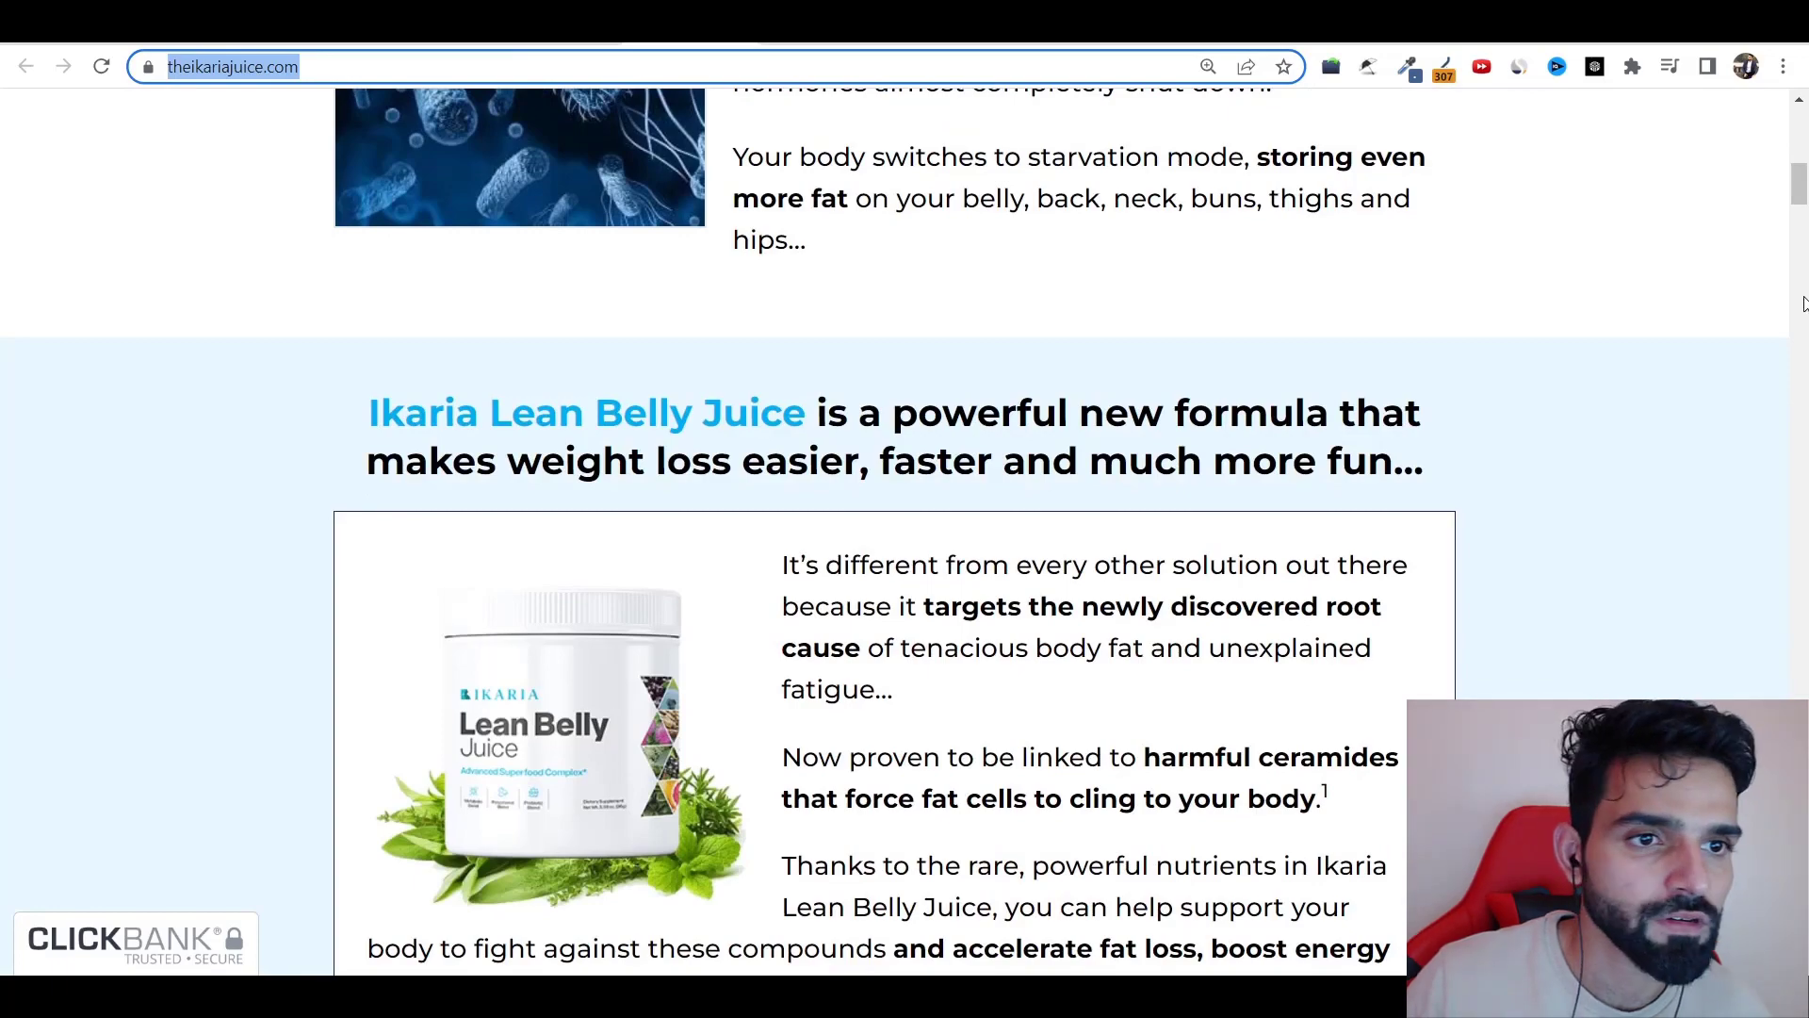
pyautogui.scroll(-20, 1799, 181)
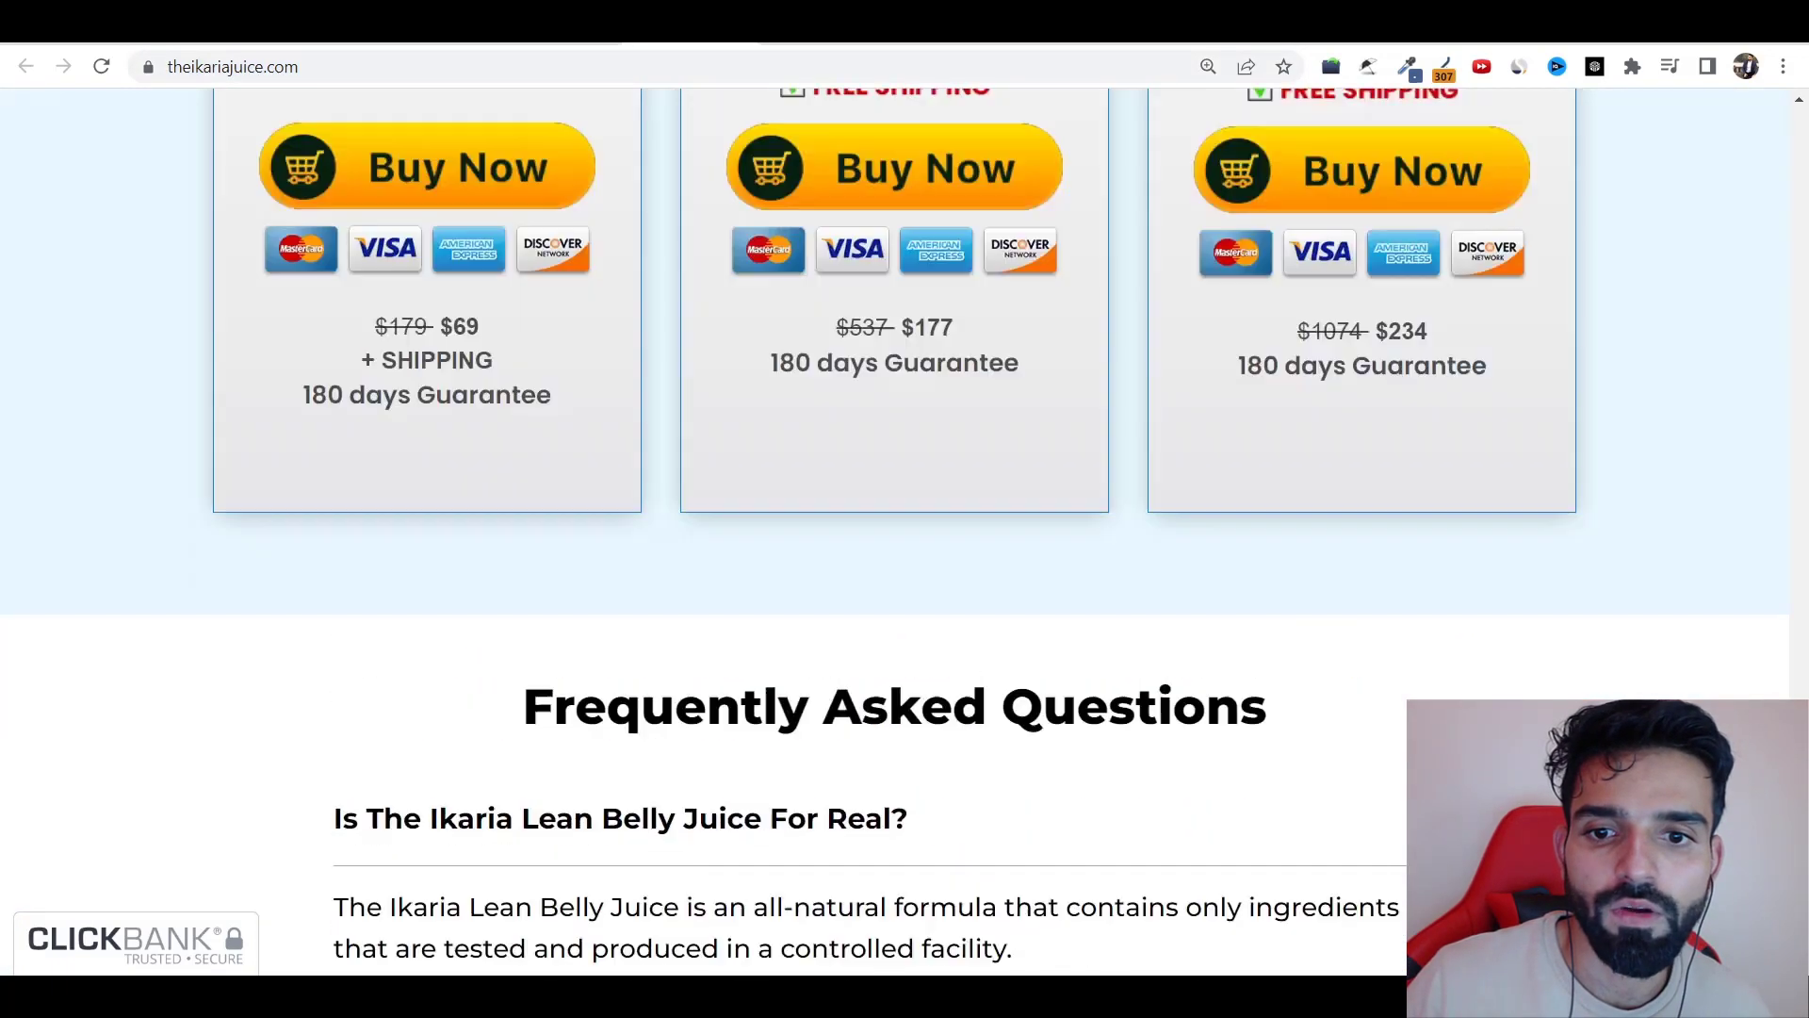
pyautogui.scroll(5, 981, 497)
pyautogui.click(928, 471)
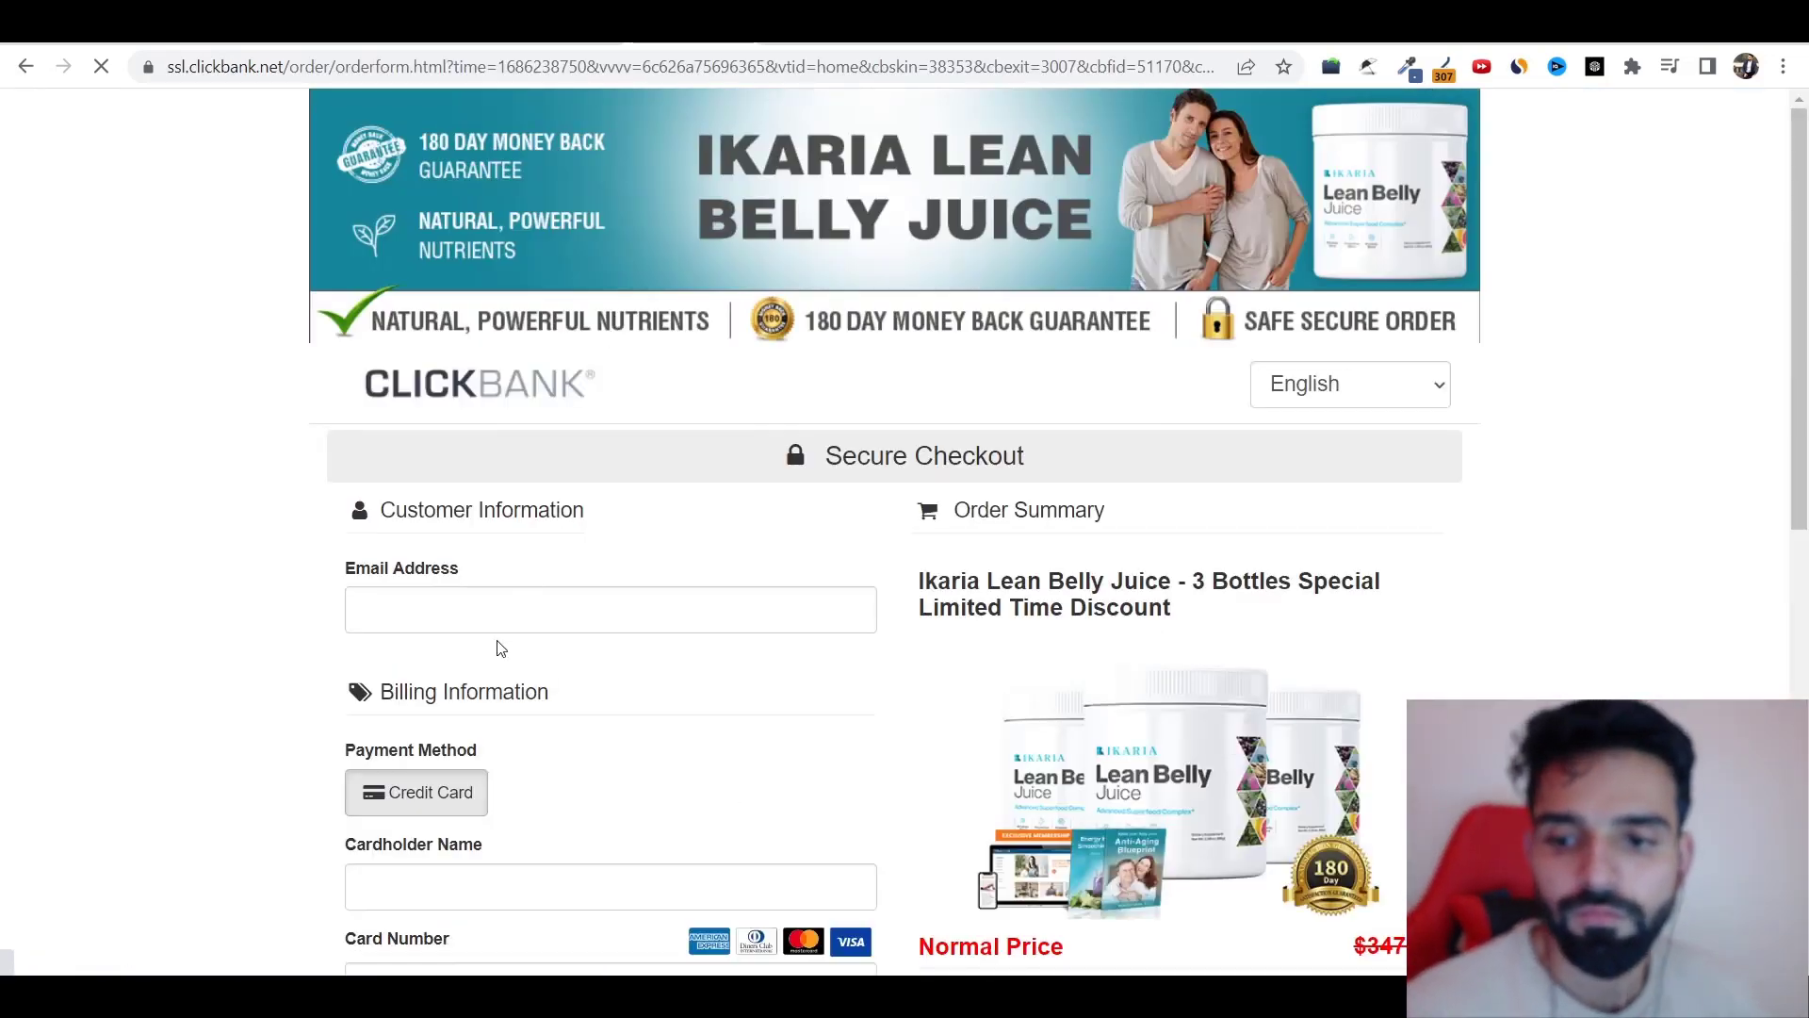
# - Examine which shipping countries the Ikaria Lean Belly Juice order form offers
pyautogui.scroll(-6, 496, 646)
pyautogui.scroll(-3, 490, 584)
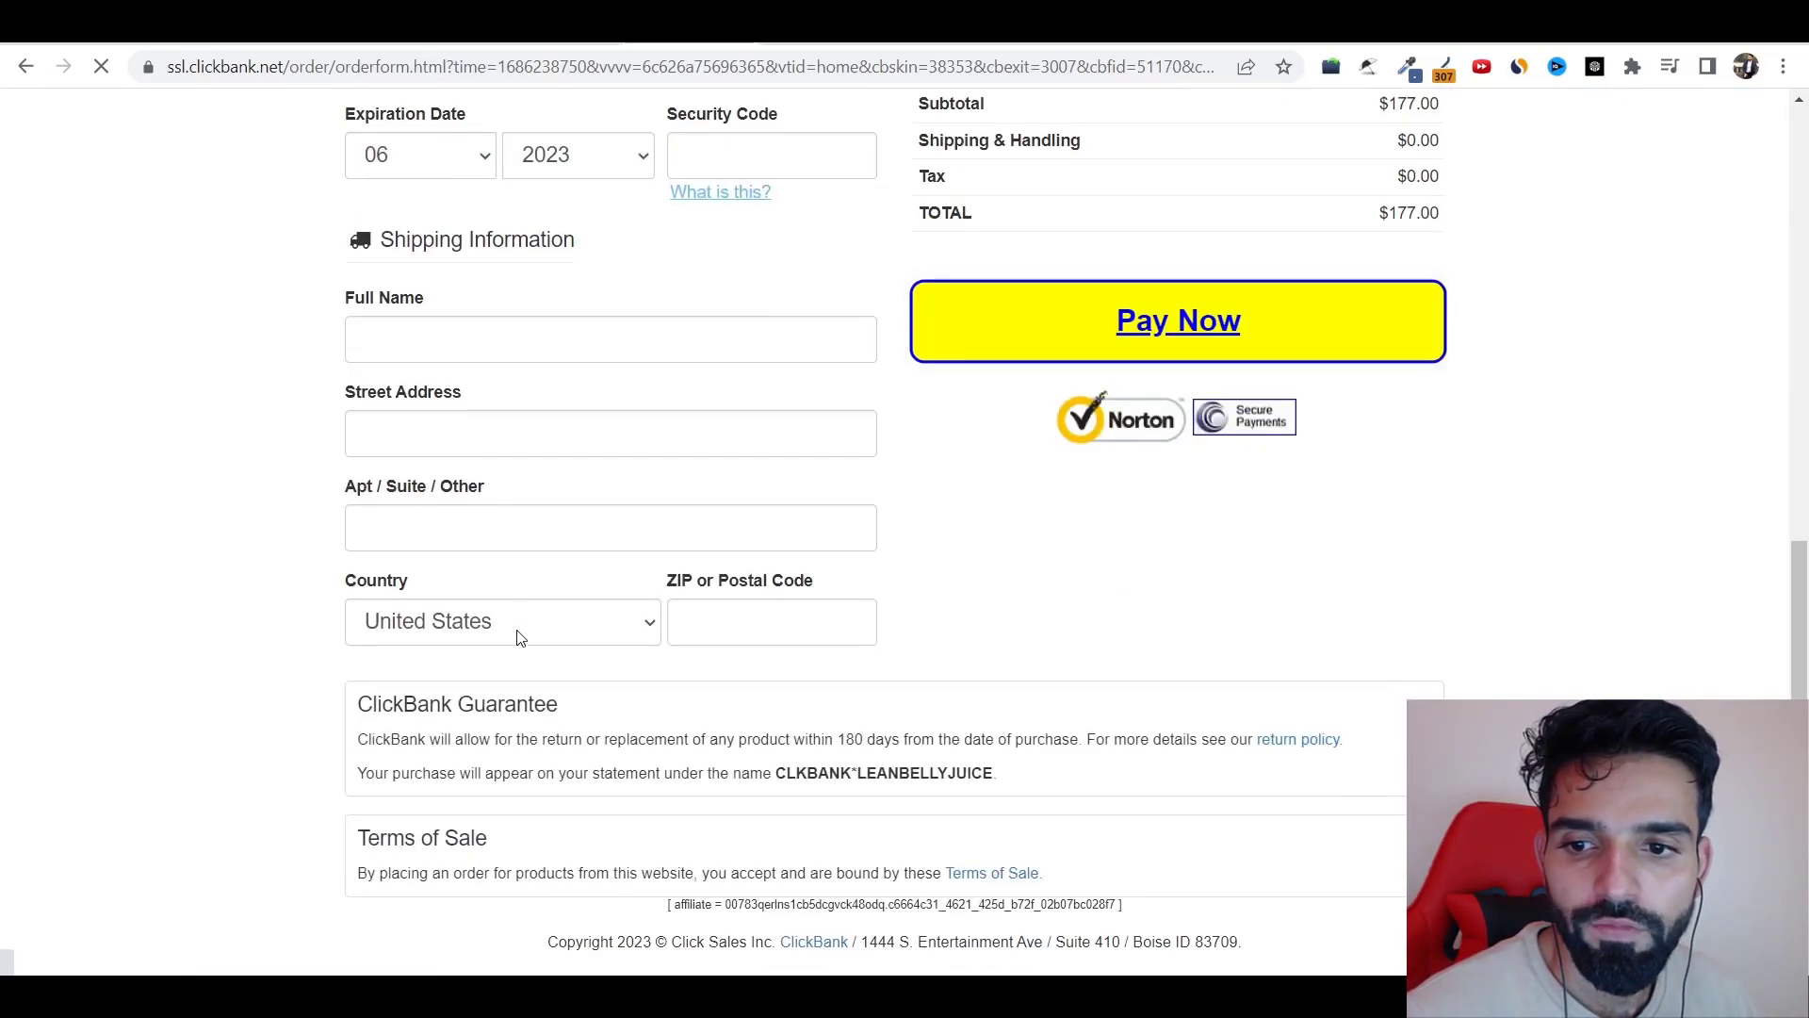
pyautogui.click(517, 634)
pyautogui.scroll(3, 516, 807)
pyautogui.click(493, 857)
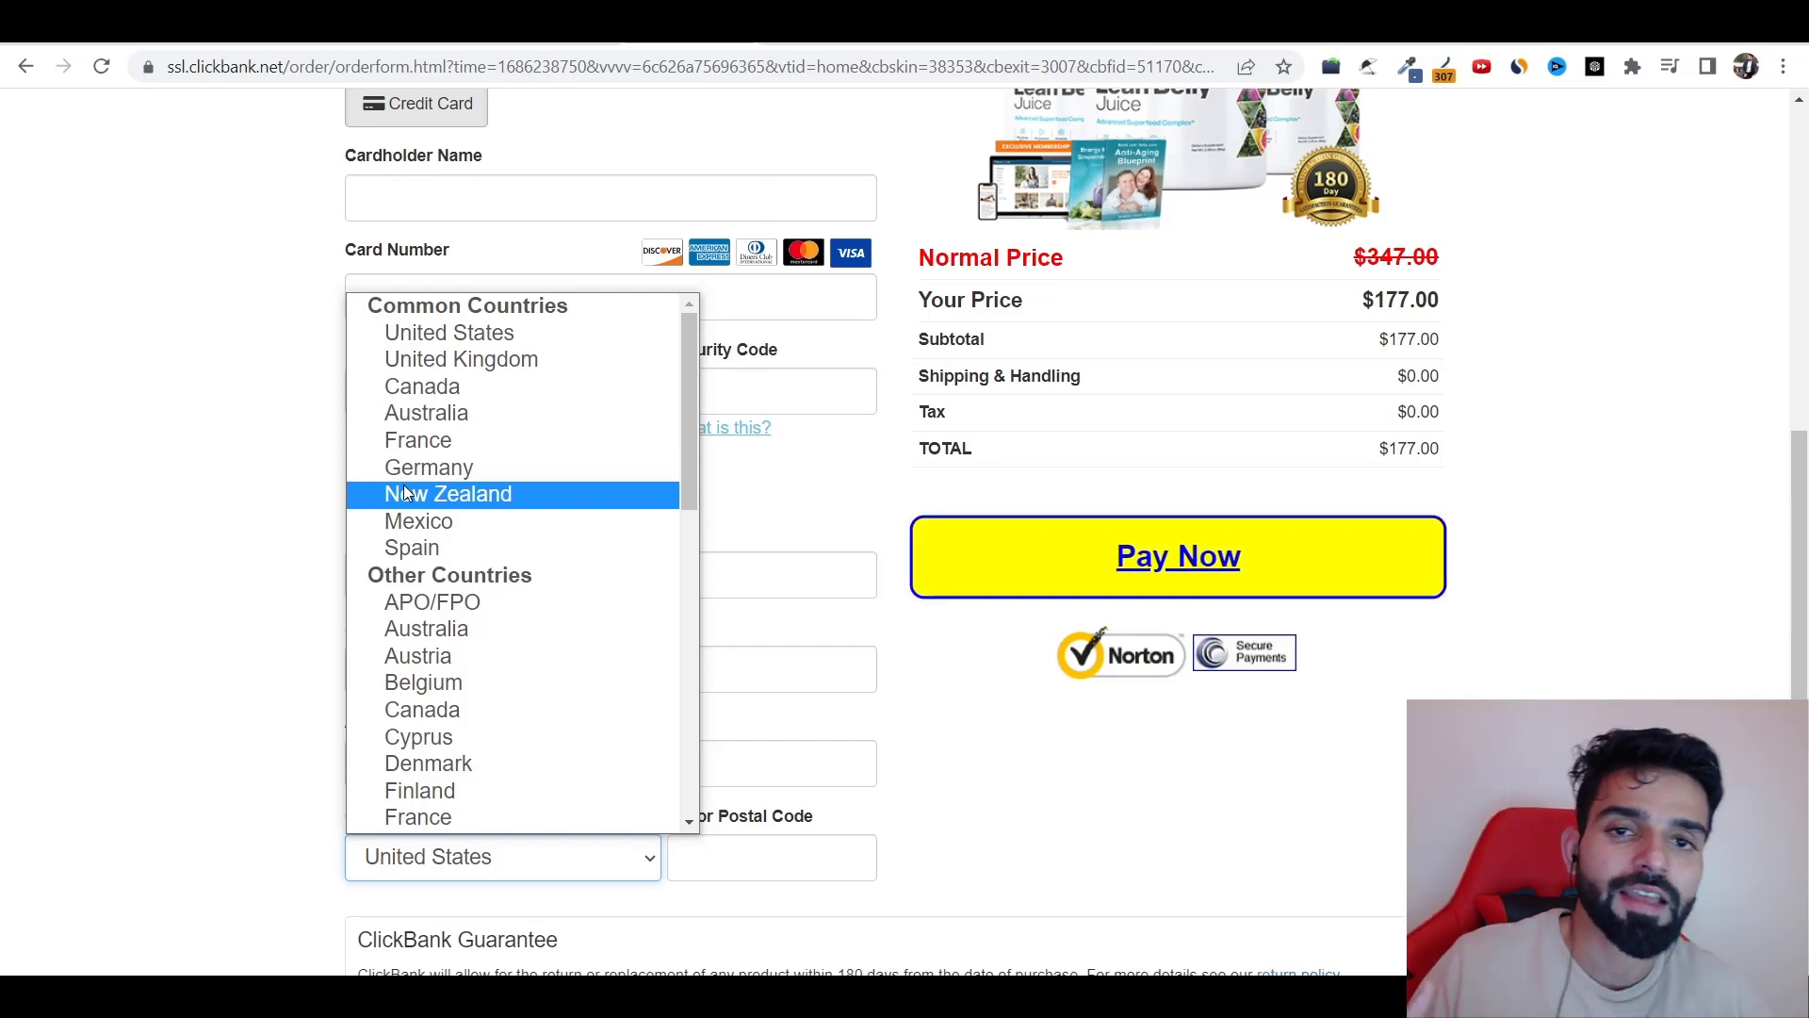
pyautogui.press('u')
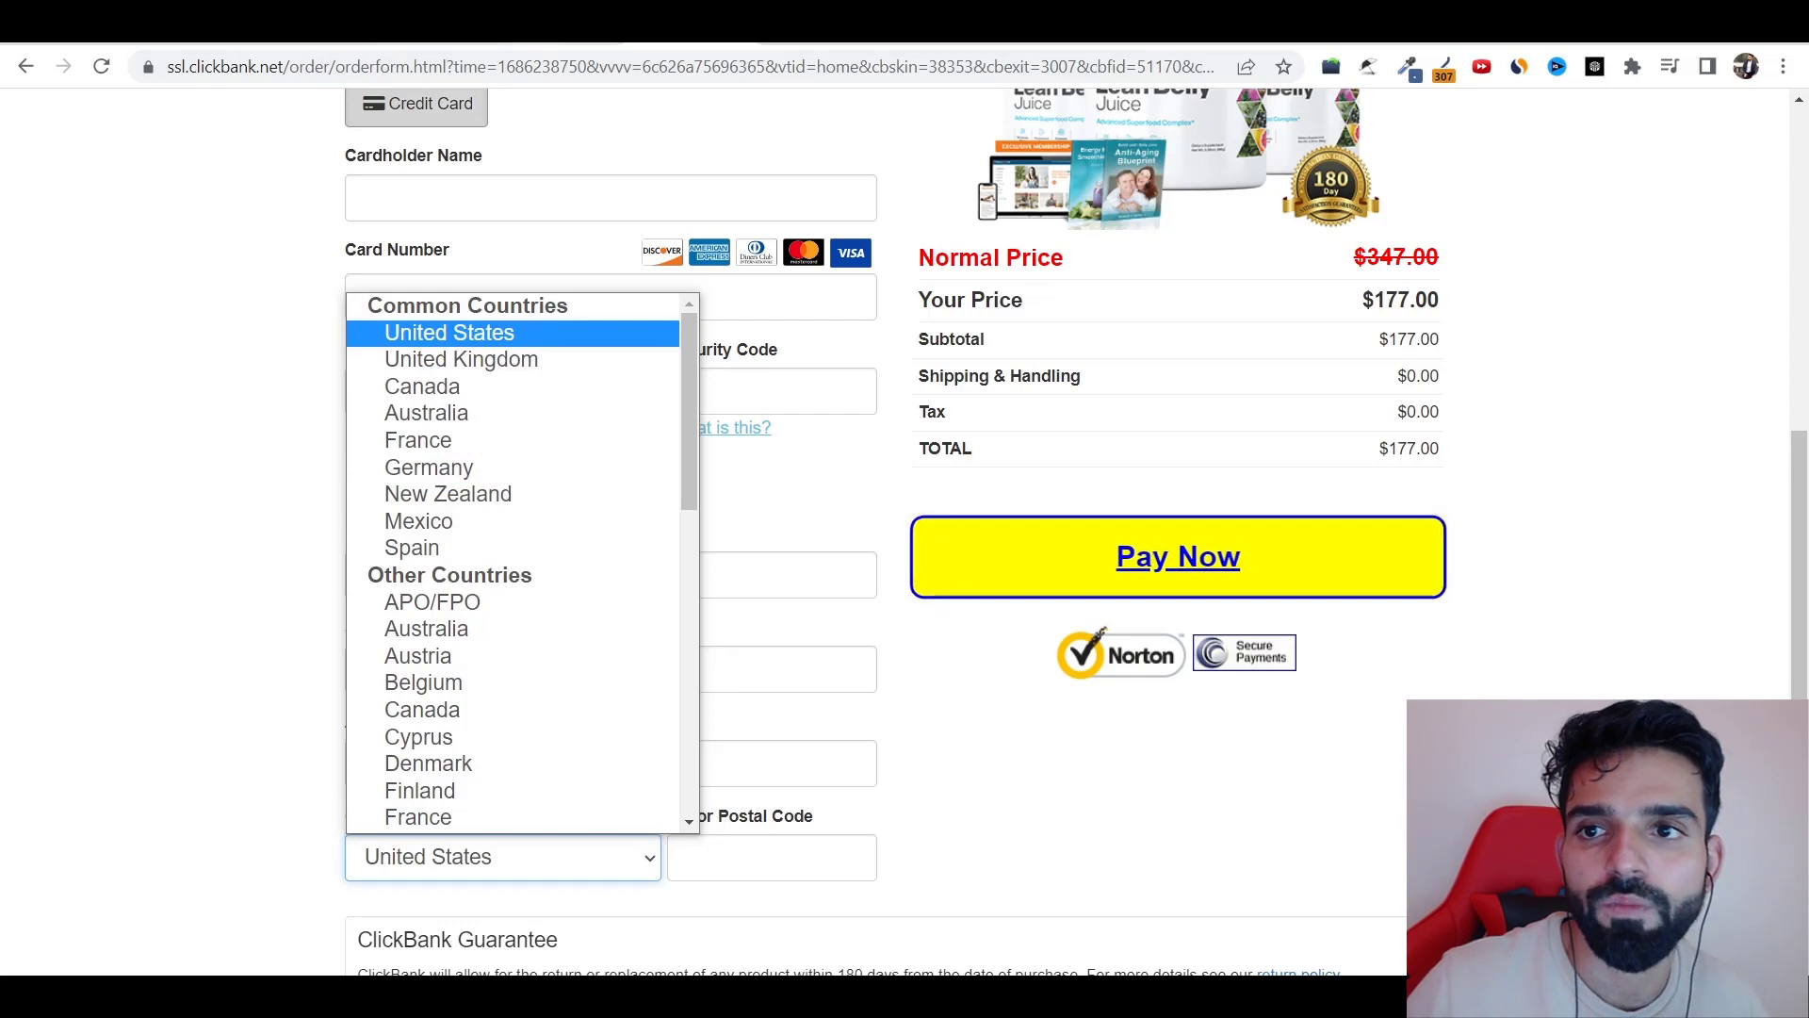
pyautogui.press('Down')
pyautogui.press('Up')
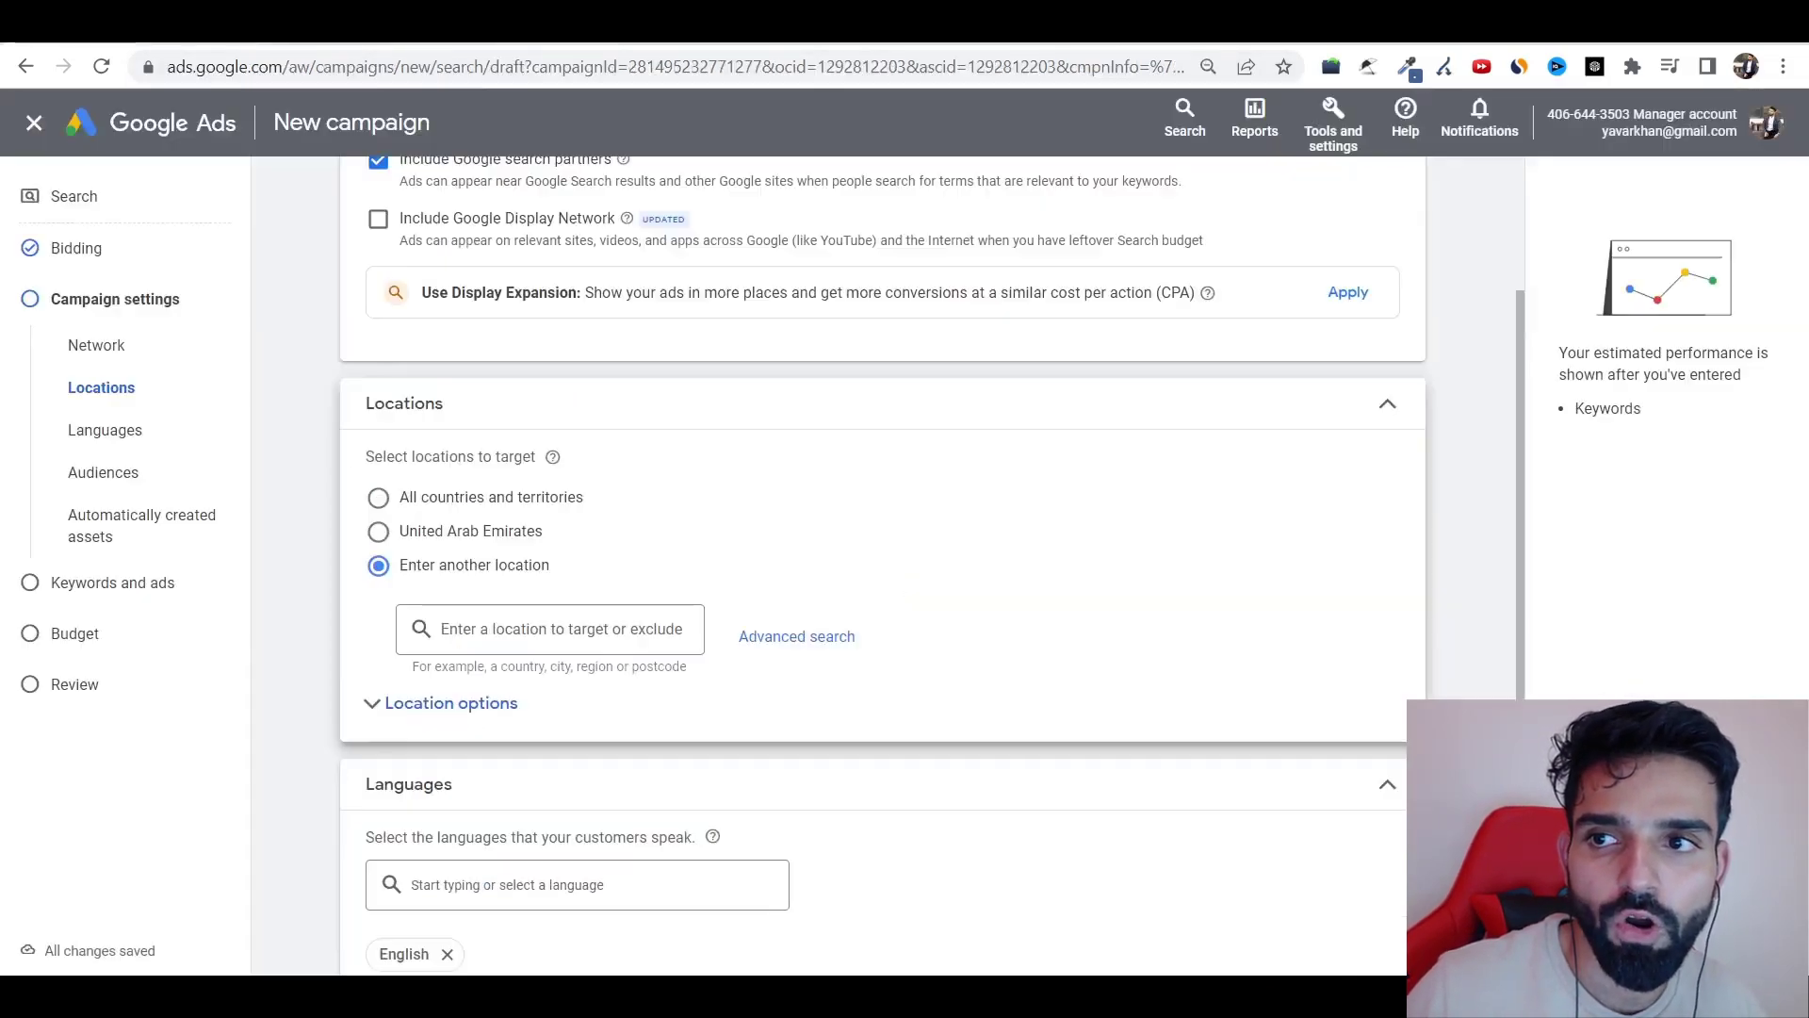
# - Target the United States, keep English and automatically created assets off, and continue past the campaign settings
pyautogui.click(544, 609)
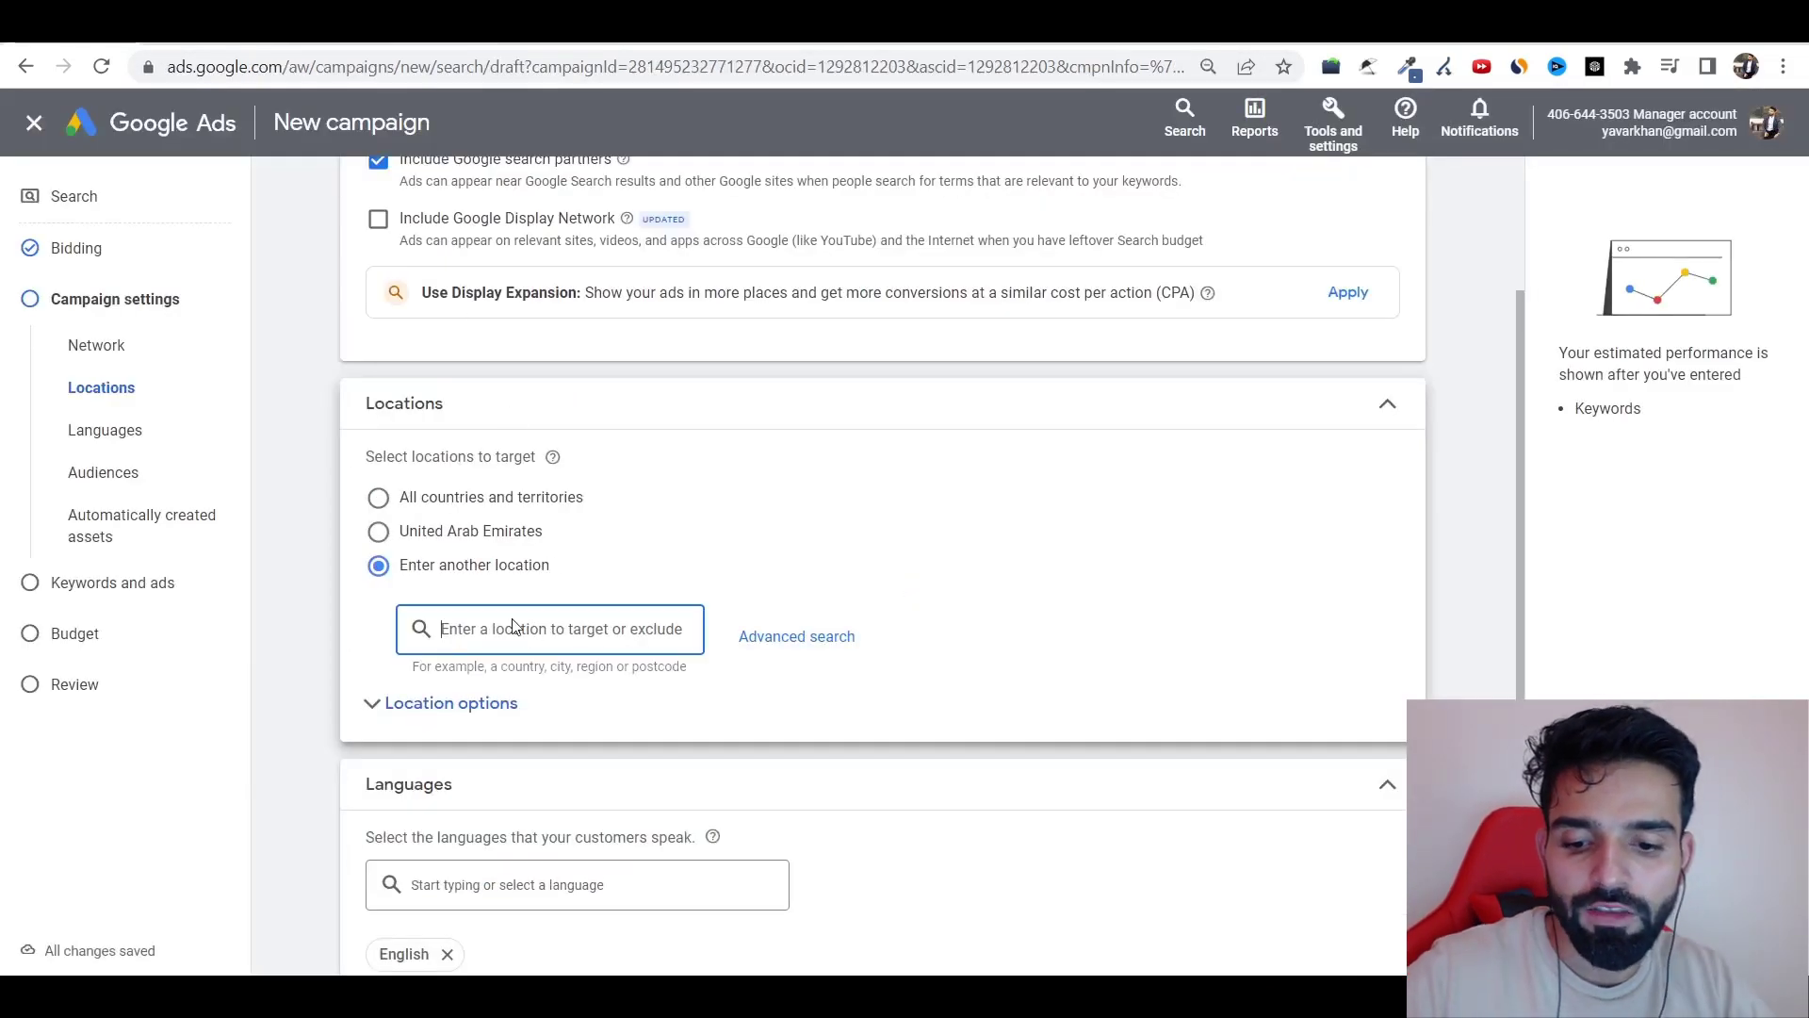
pyautogui.write('united')
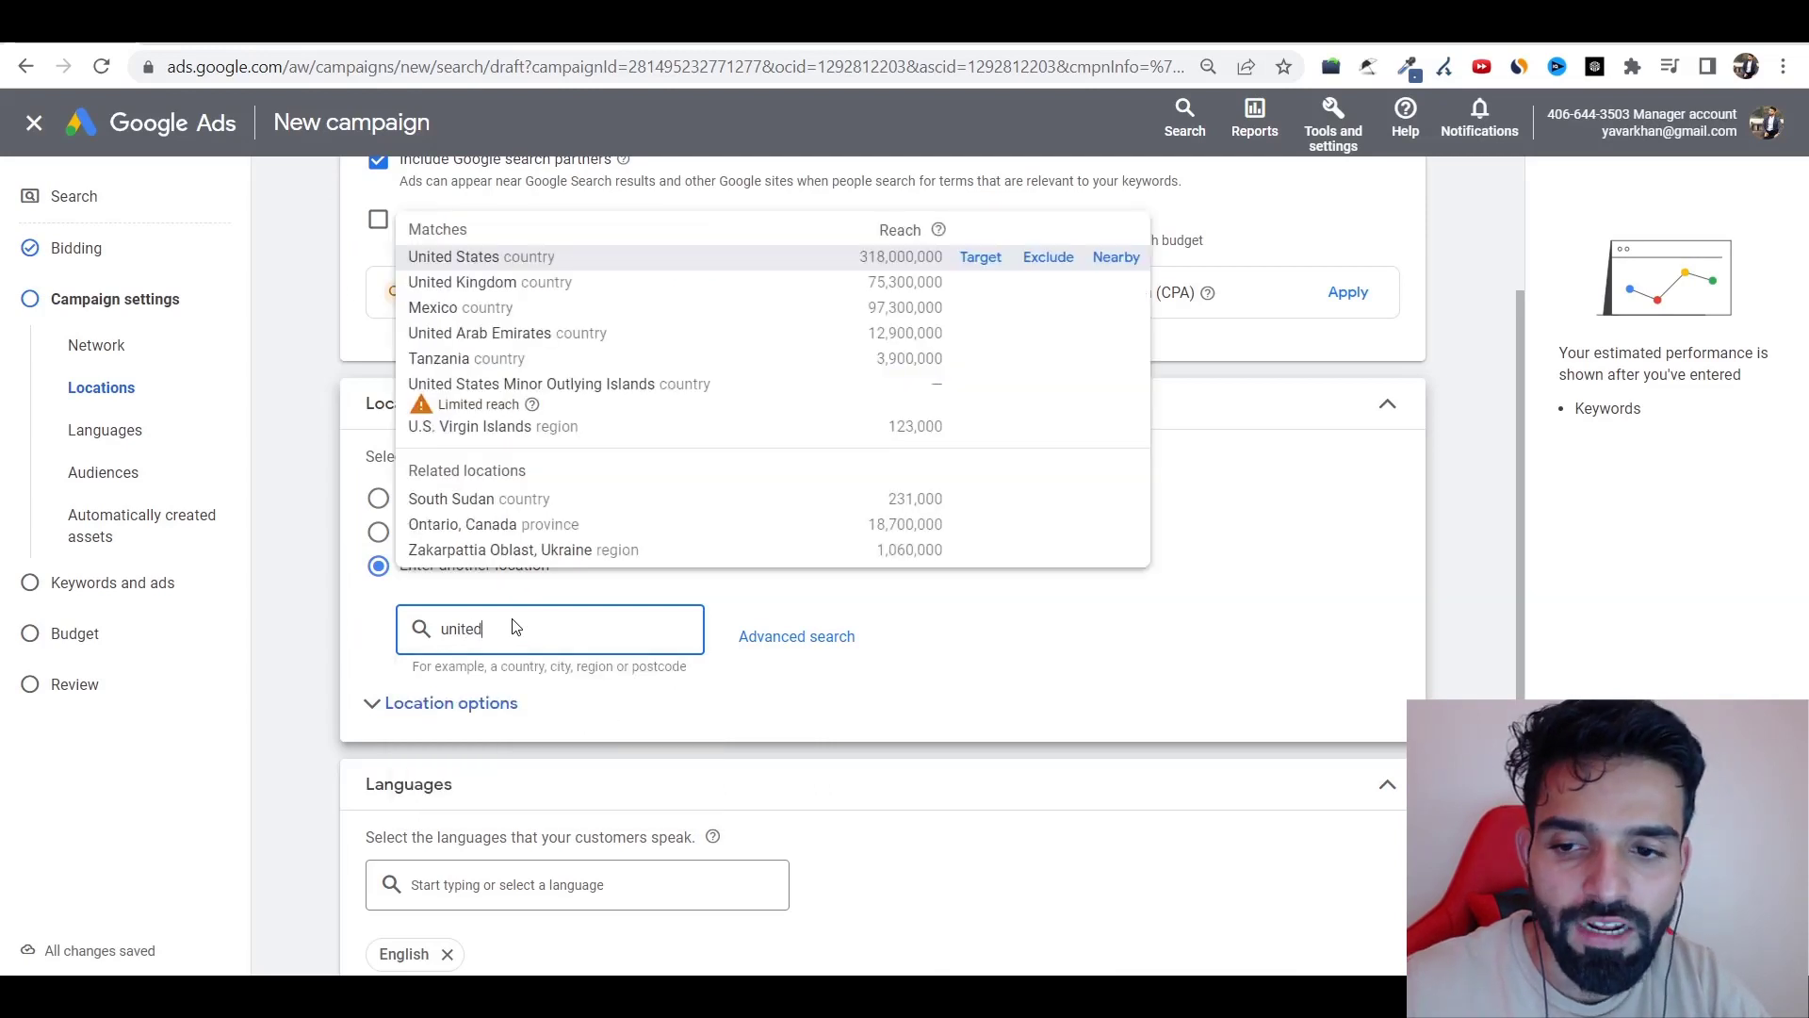
pyautogui.click(990, 268)
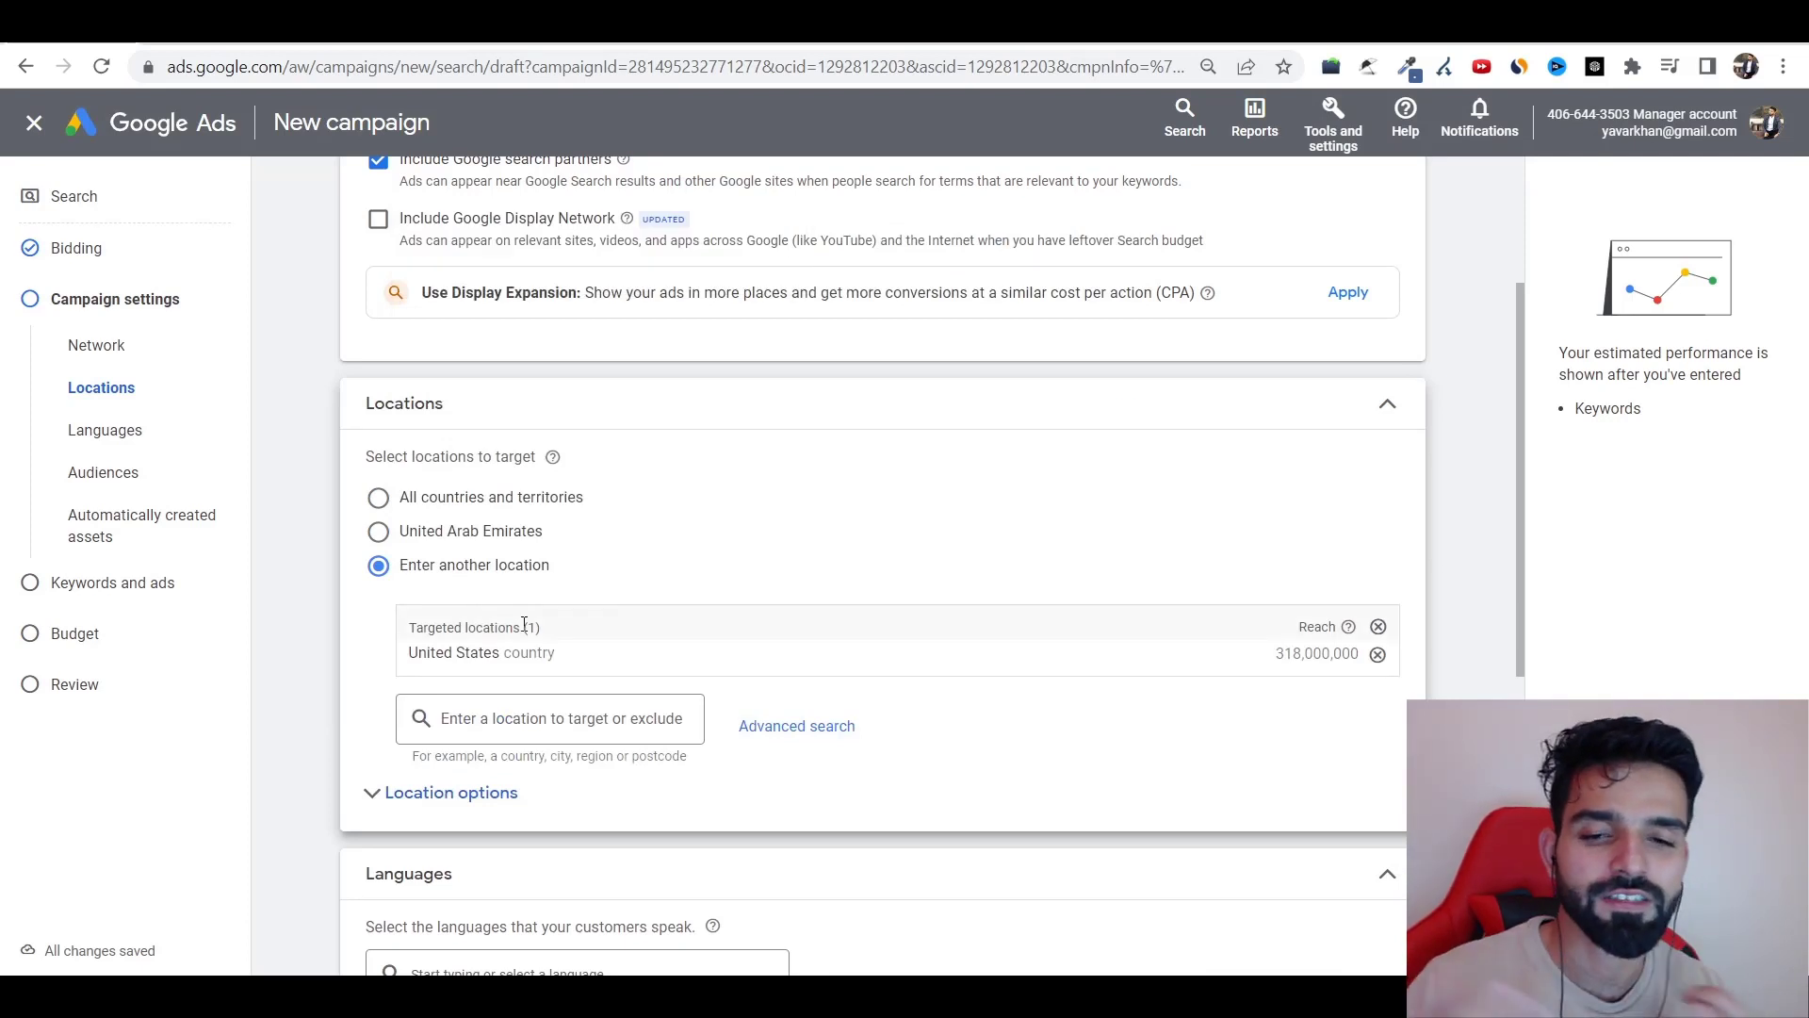
pyautogui.scroll(-3, 282, 428)
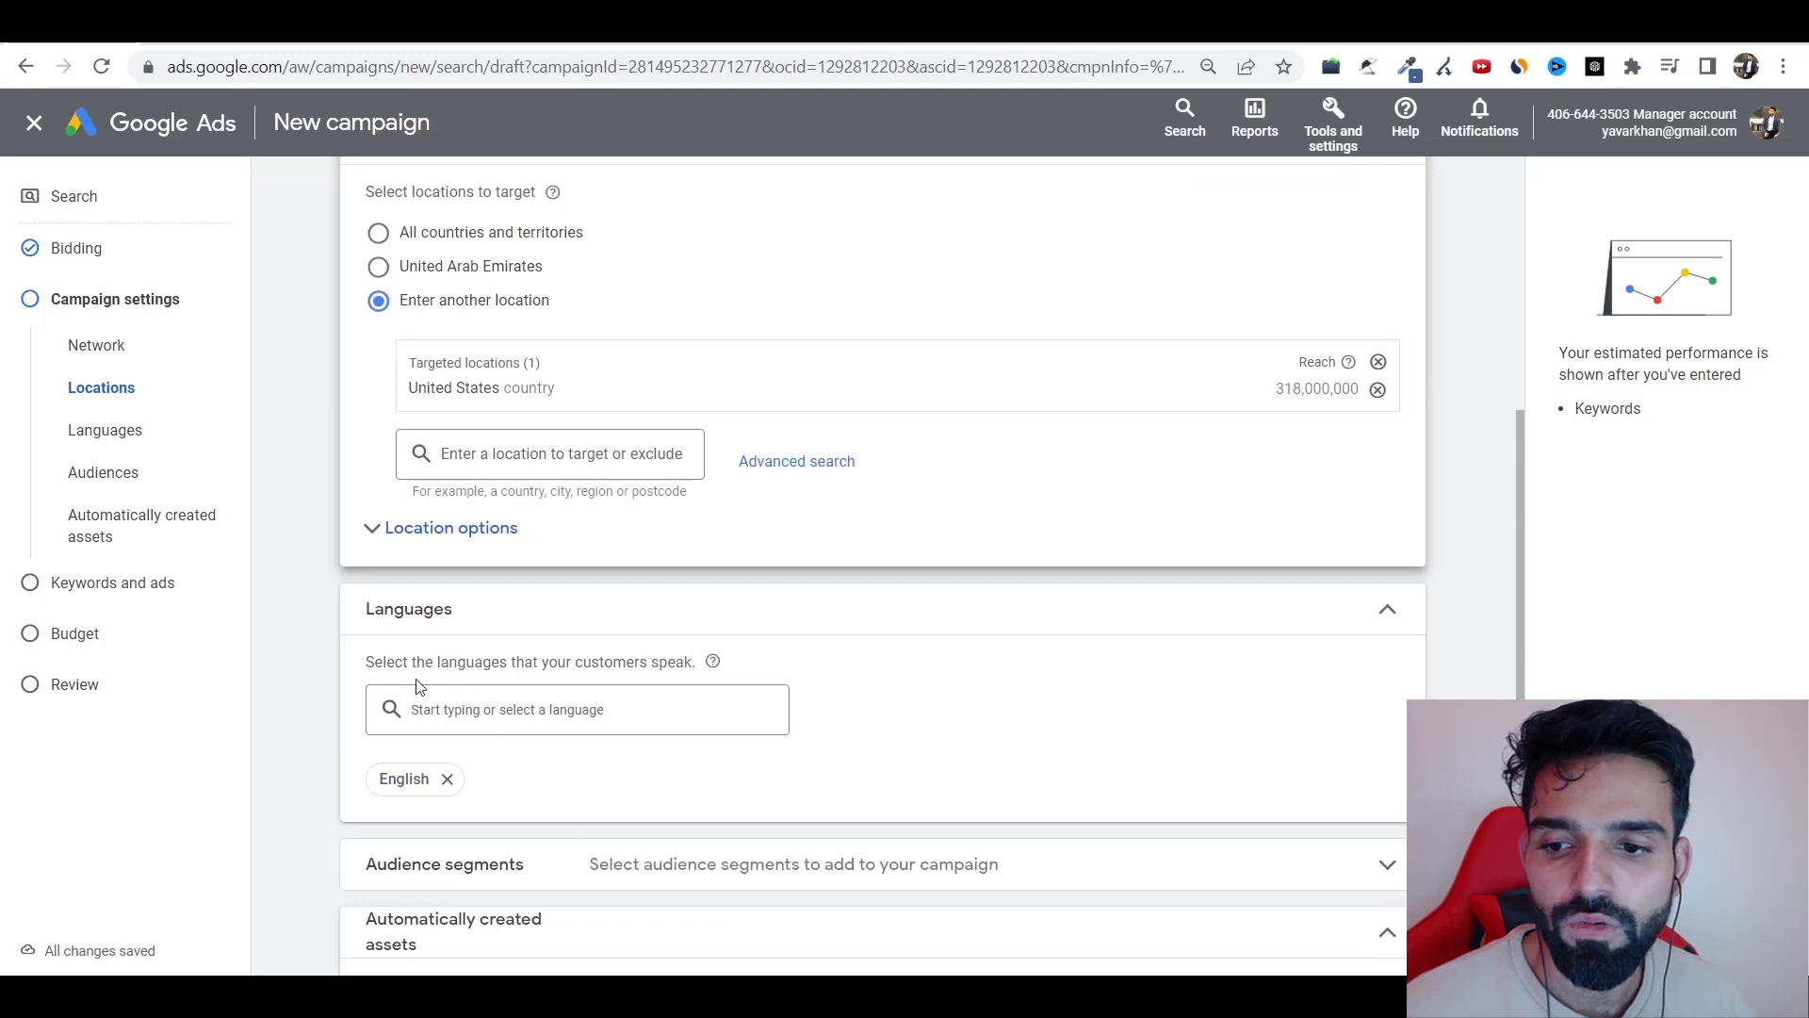
pyautogui.scroll(-4, 394, 747)
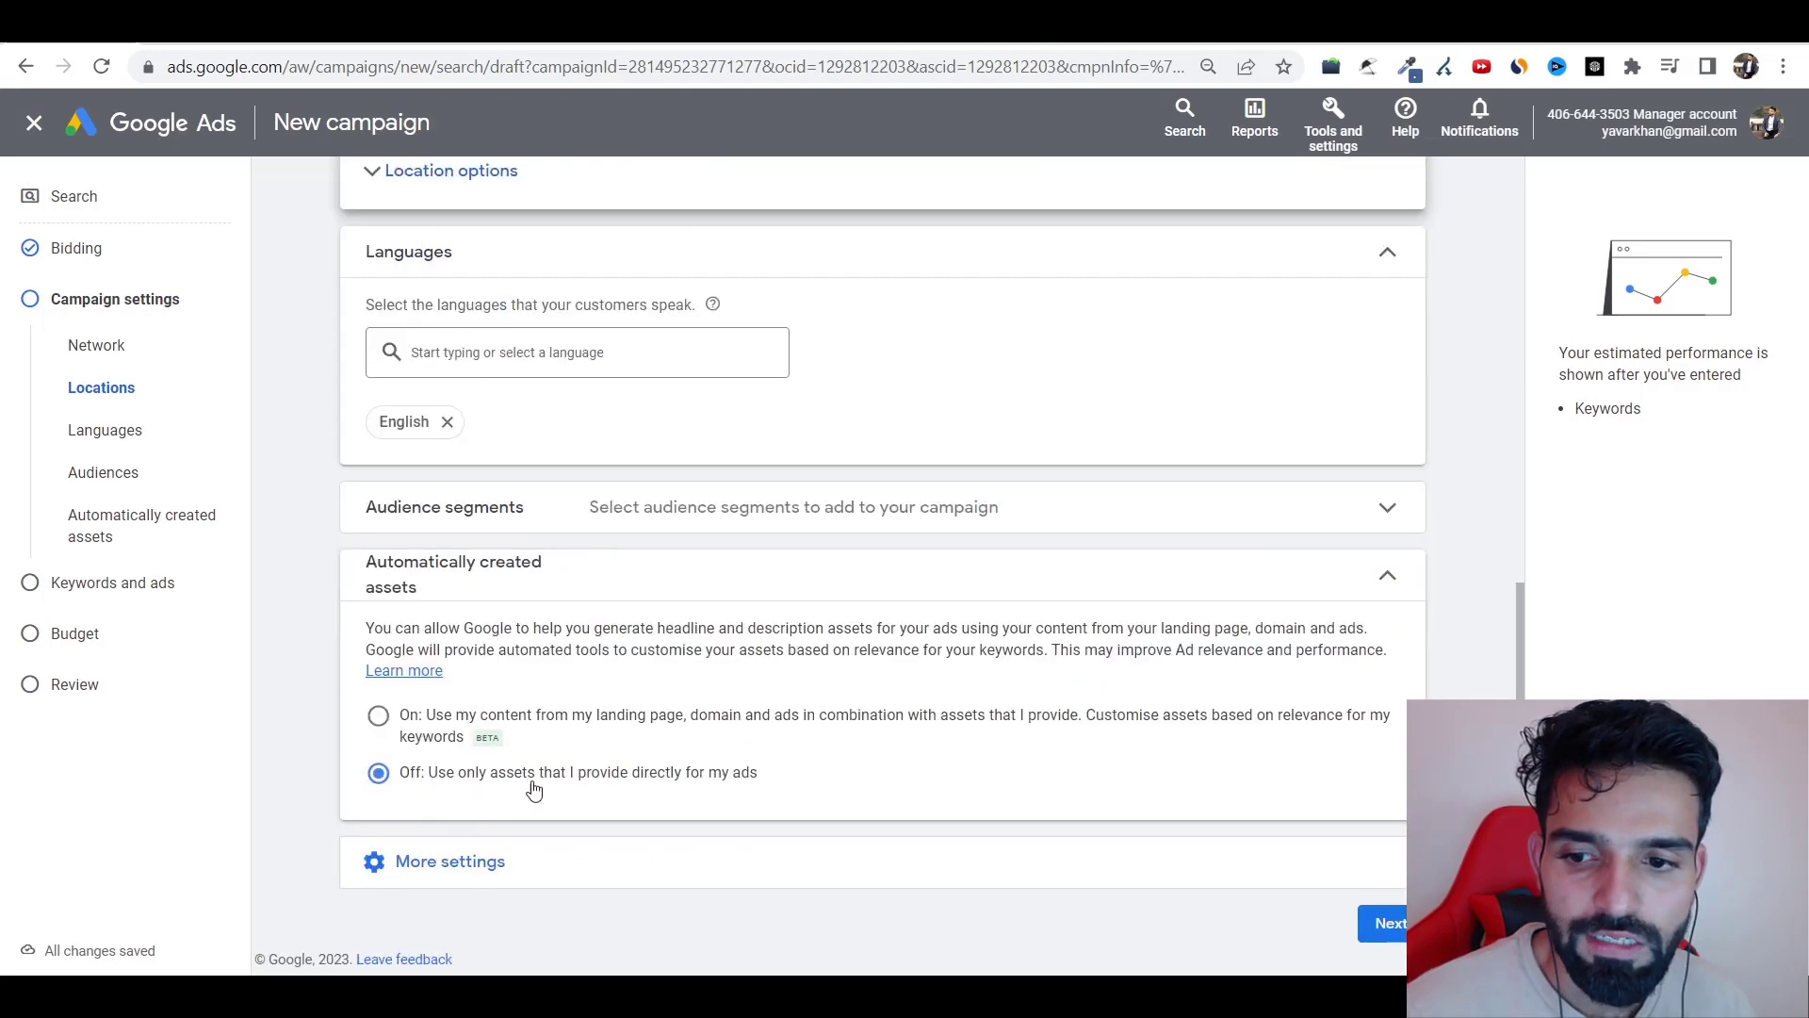
pyautogui.click(1387, 928)
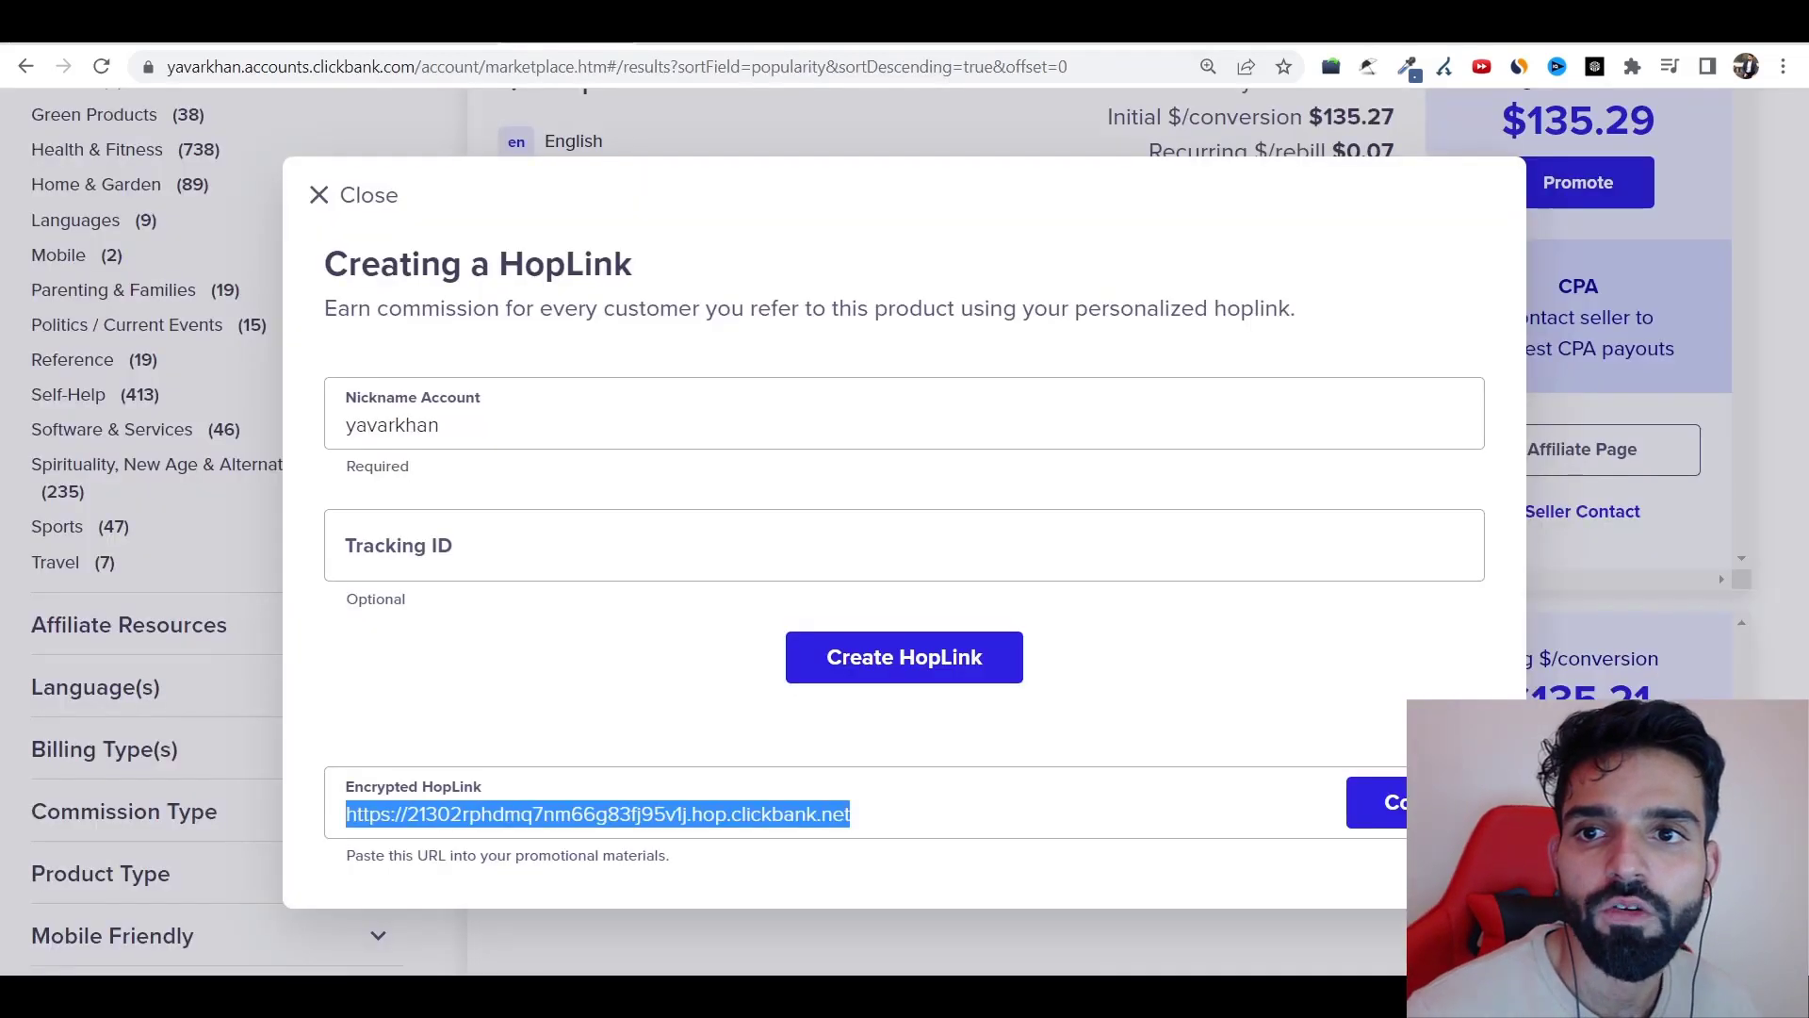
# - Close the HopLink dialog in the ClickBank marketplace and view the seller contact information for the $135.29 diet offer
pyautogui.click(1681, 359)
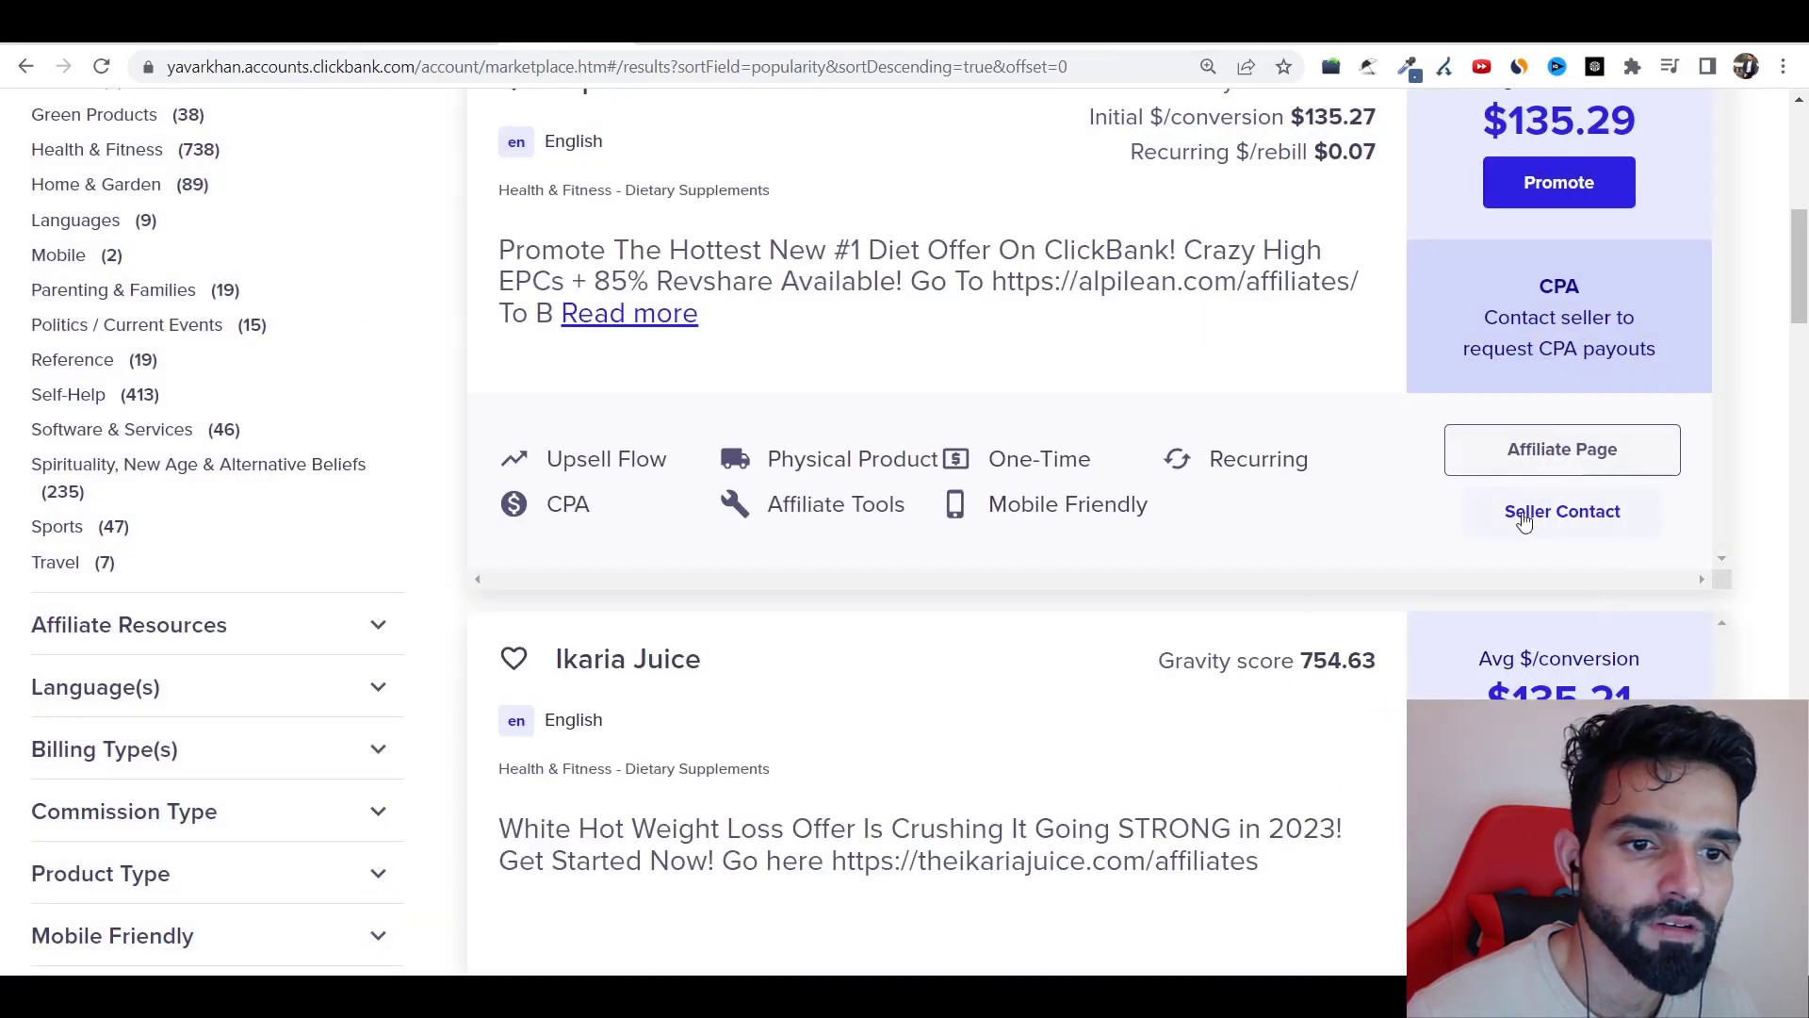
pyautogui.click(1554, 513)
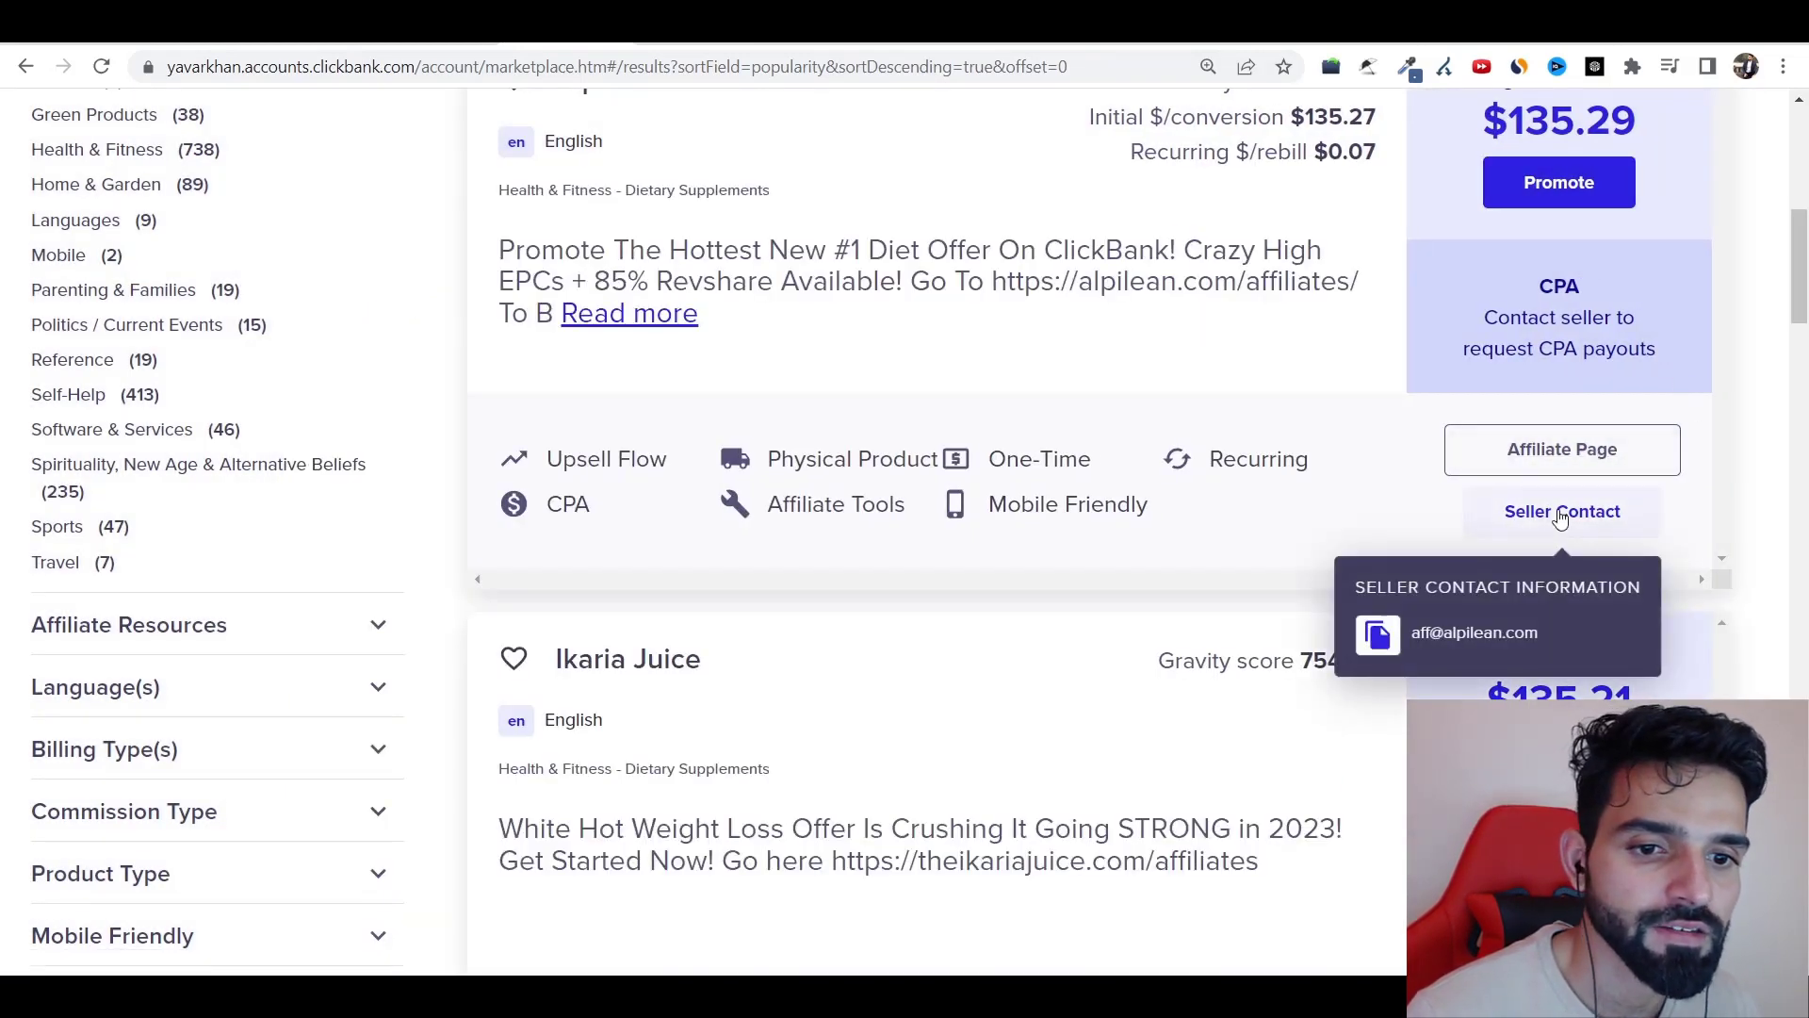
pyautogui.scroll(-3, 1561, 517)
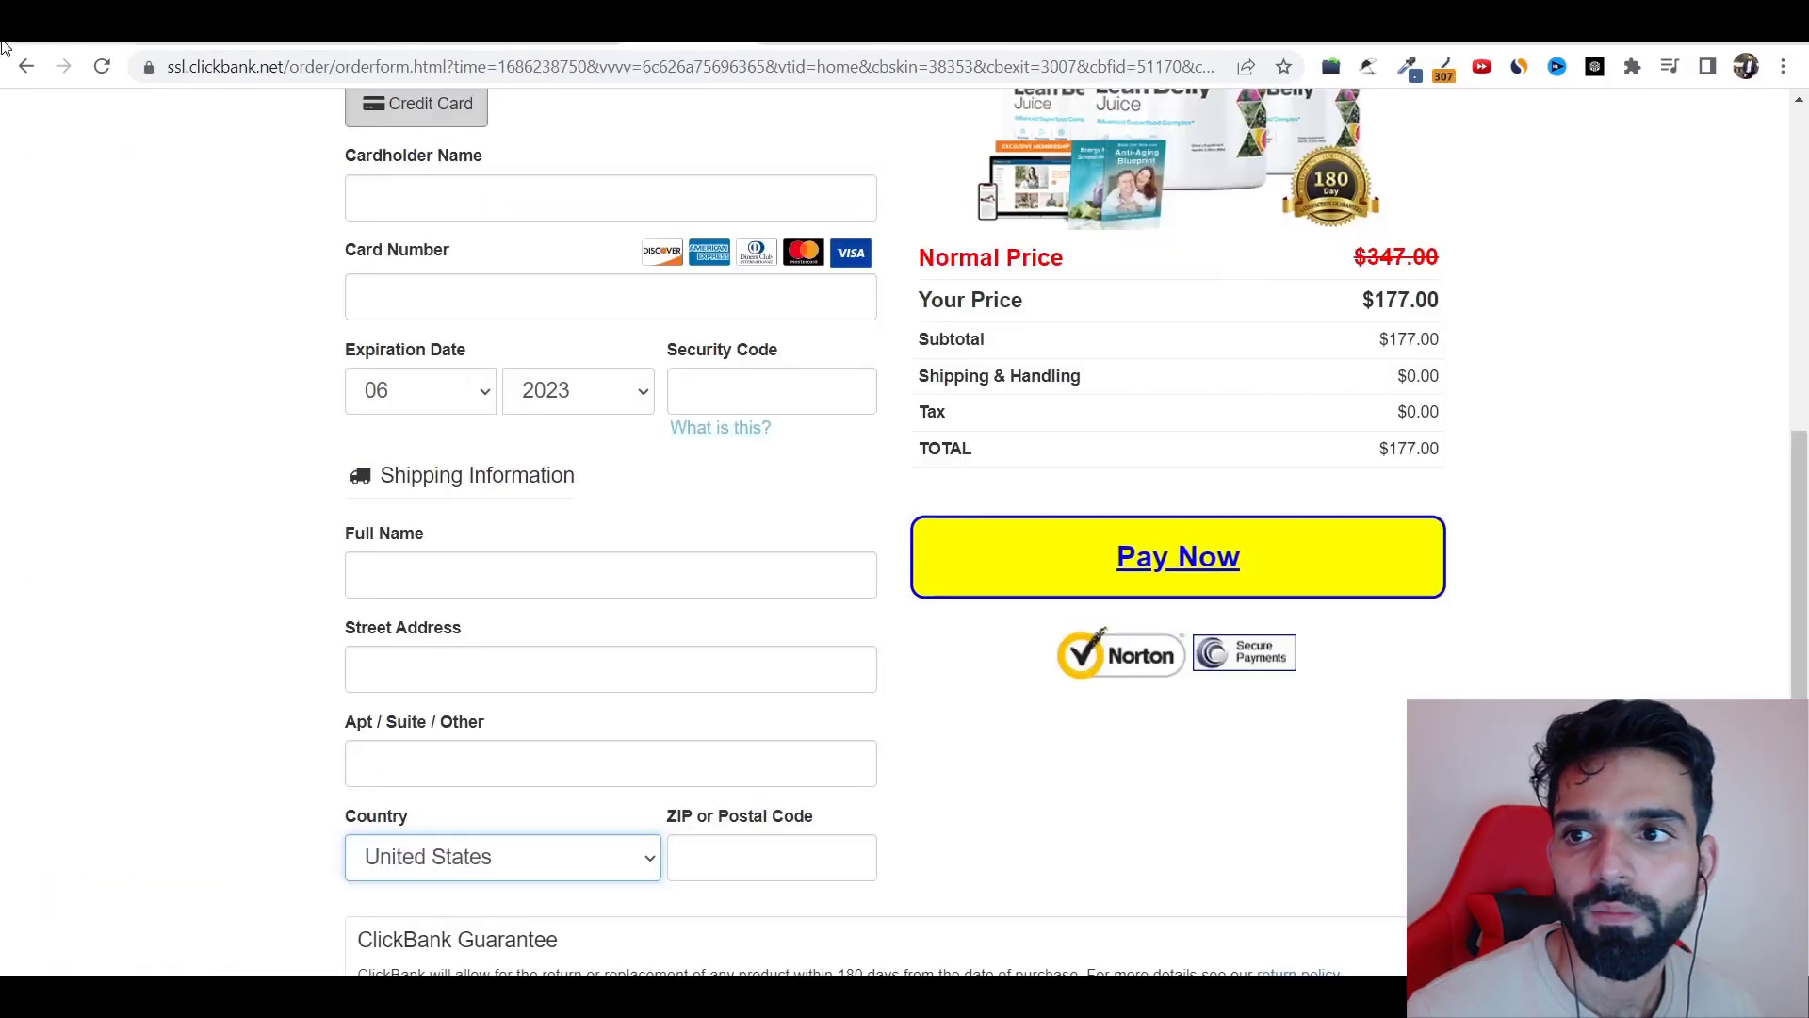
pyautogui.click(27, 65)
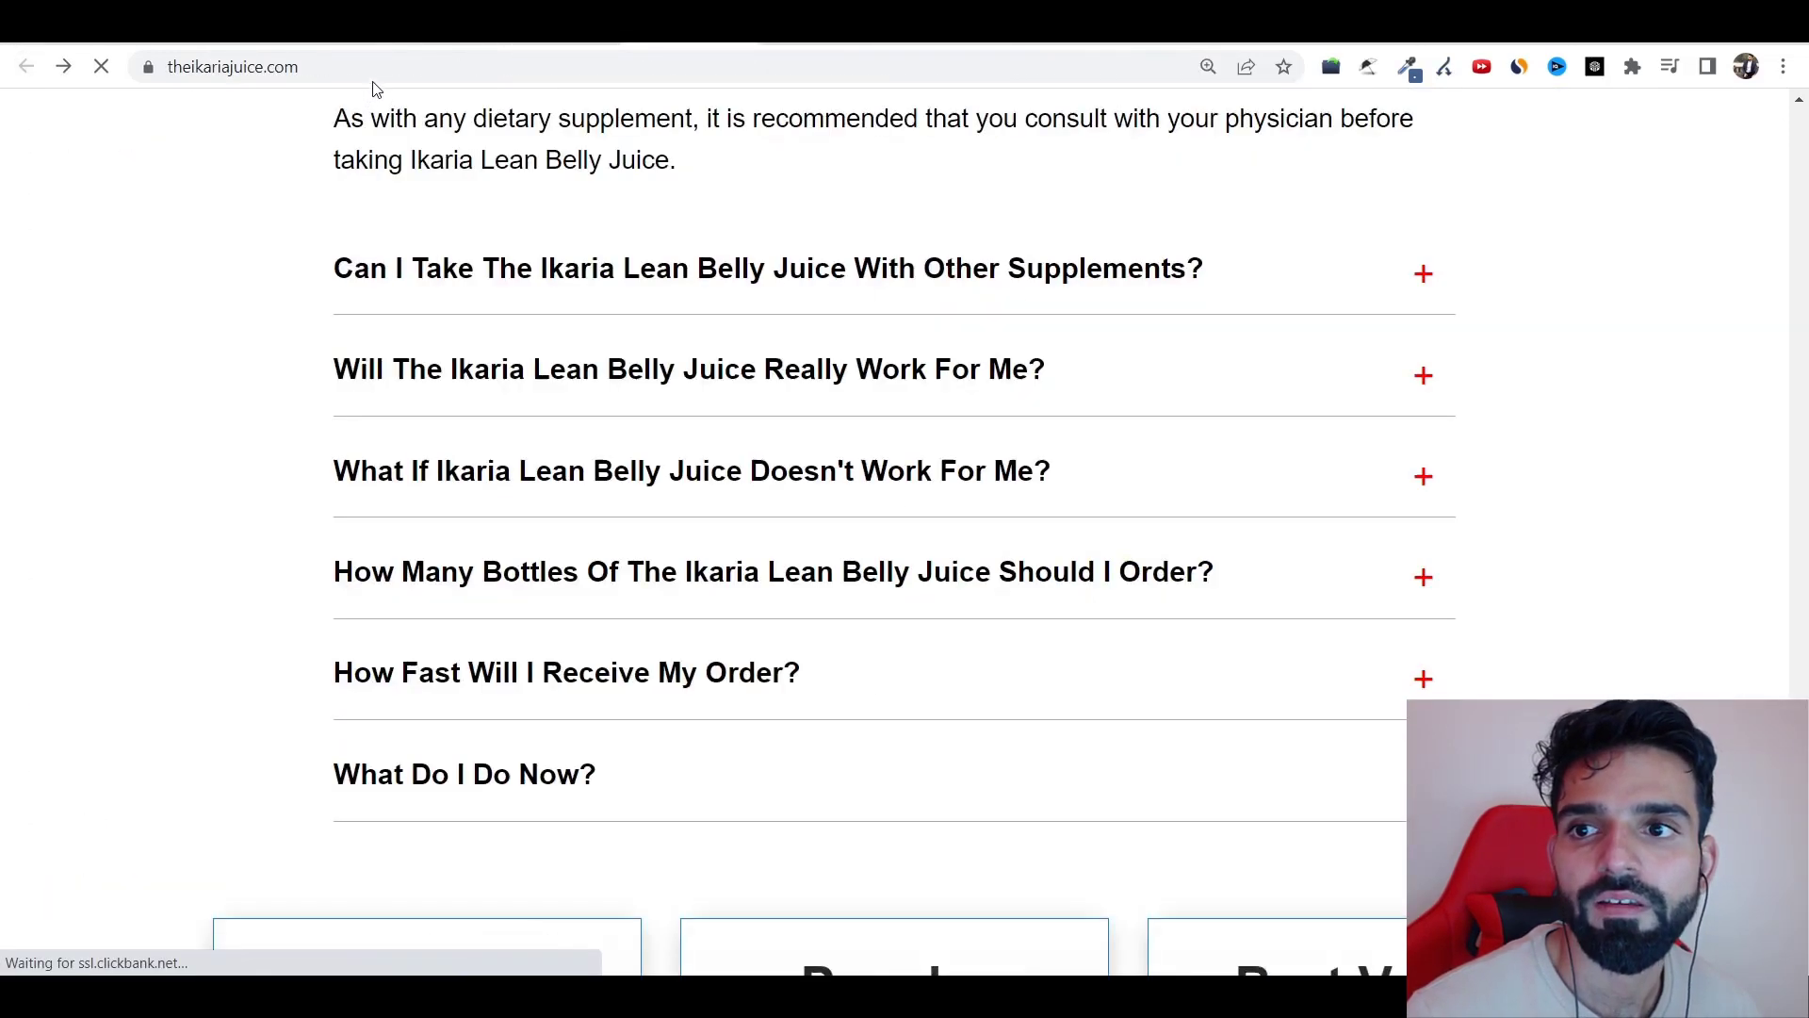
pyautogui.click(387, 68)
pyautogui.hotkey('ctrl', 'c')
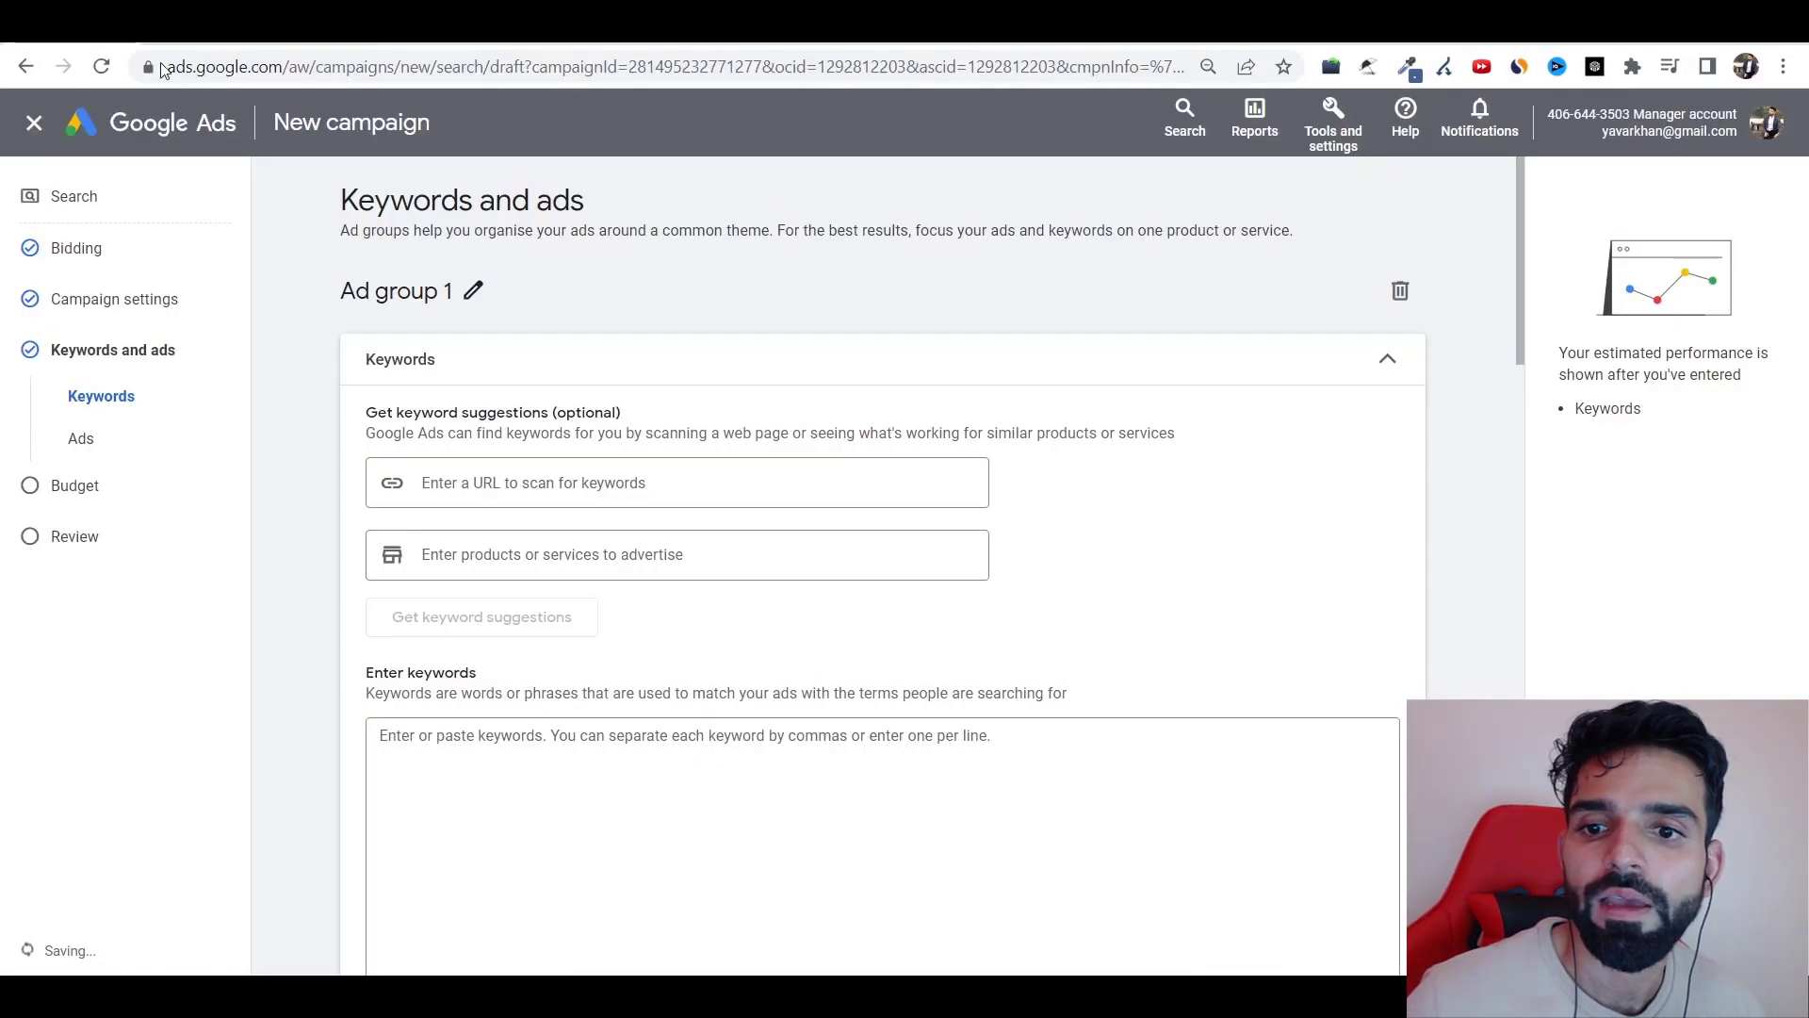
pyautogui.click(604, 478)
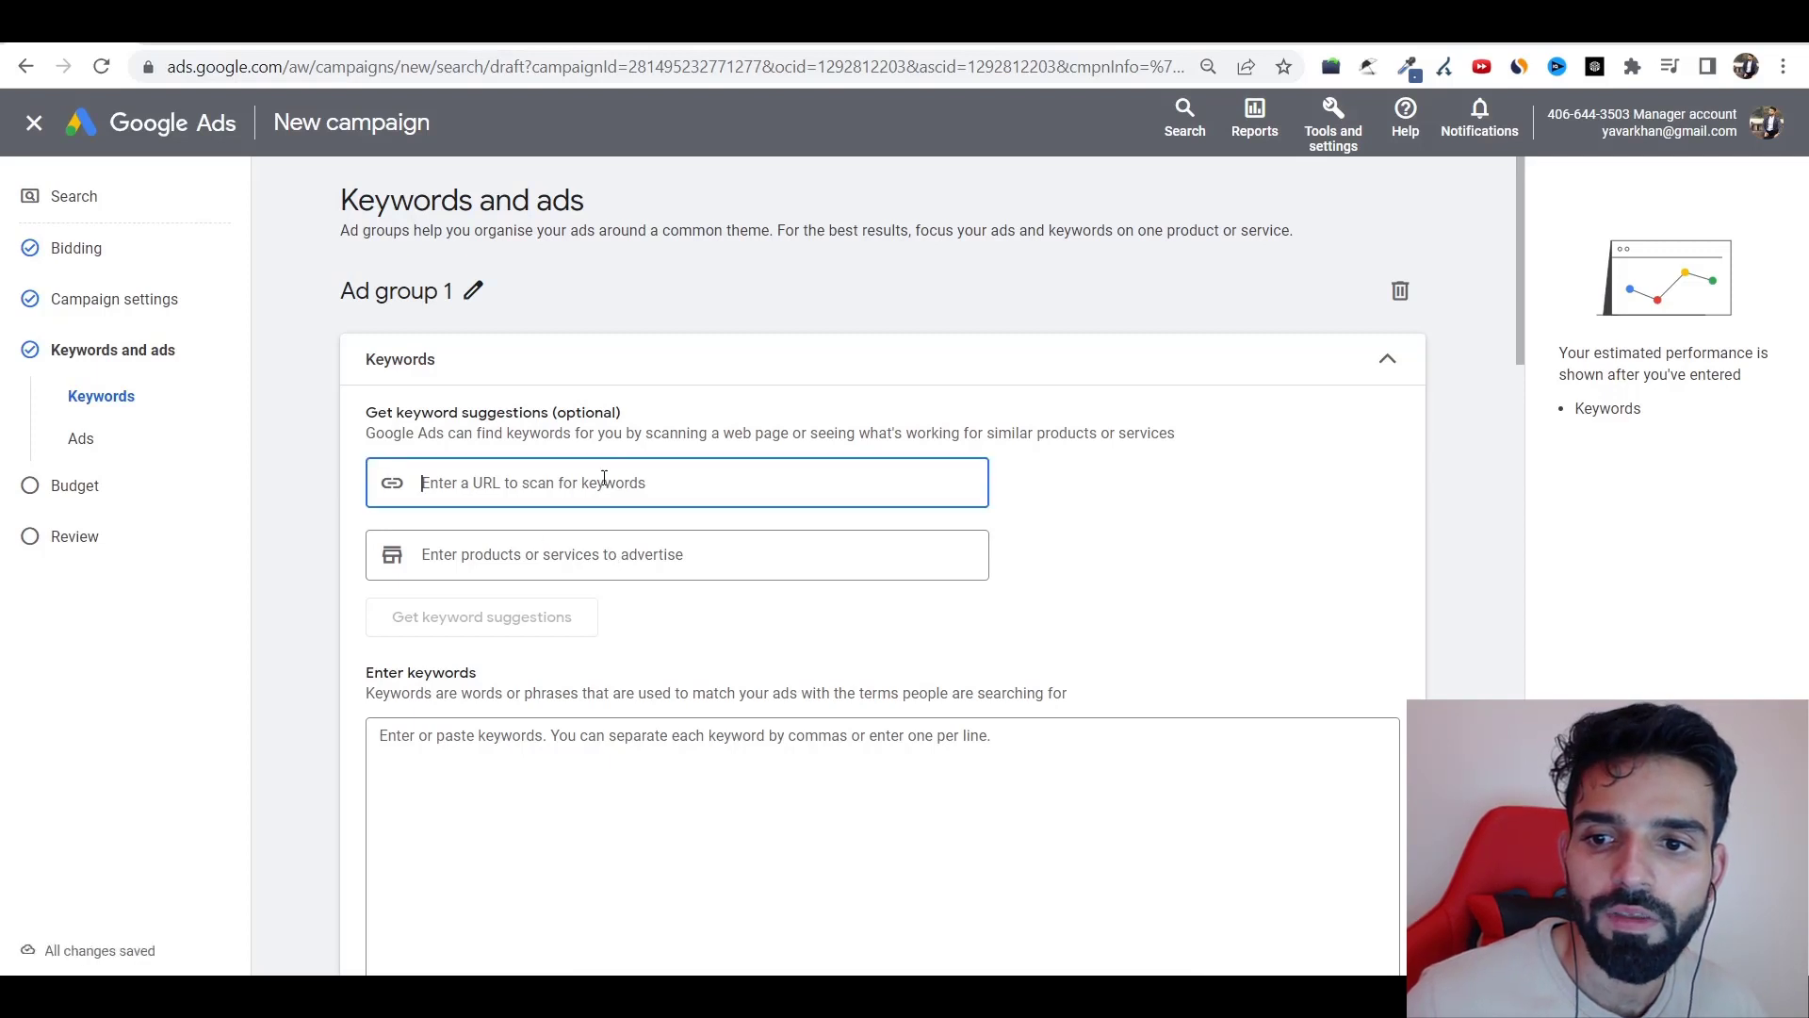
pyautogui.hotkey('ctrl', 'v')
pyautogui.click(533, 622)
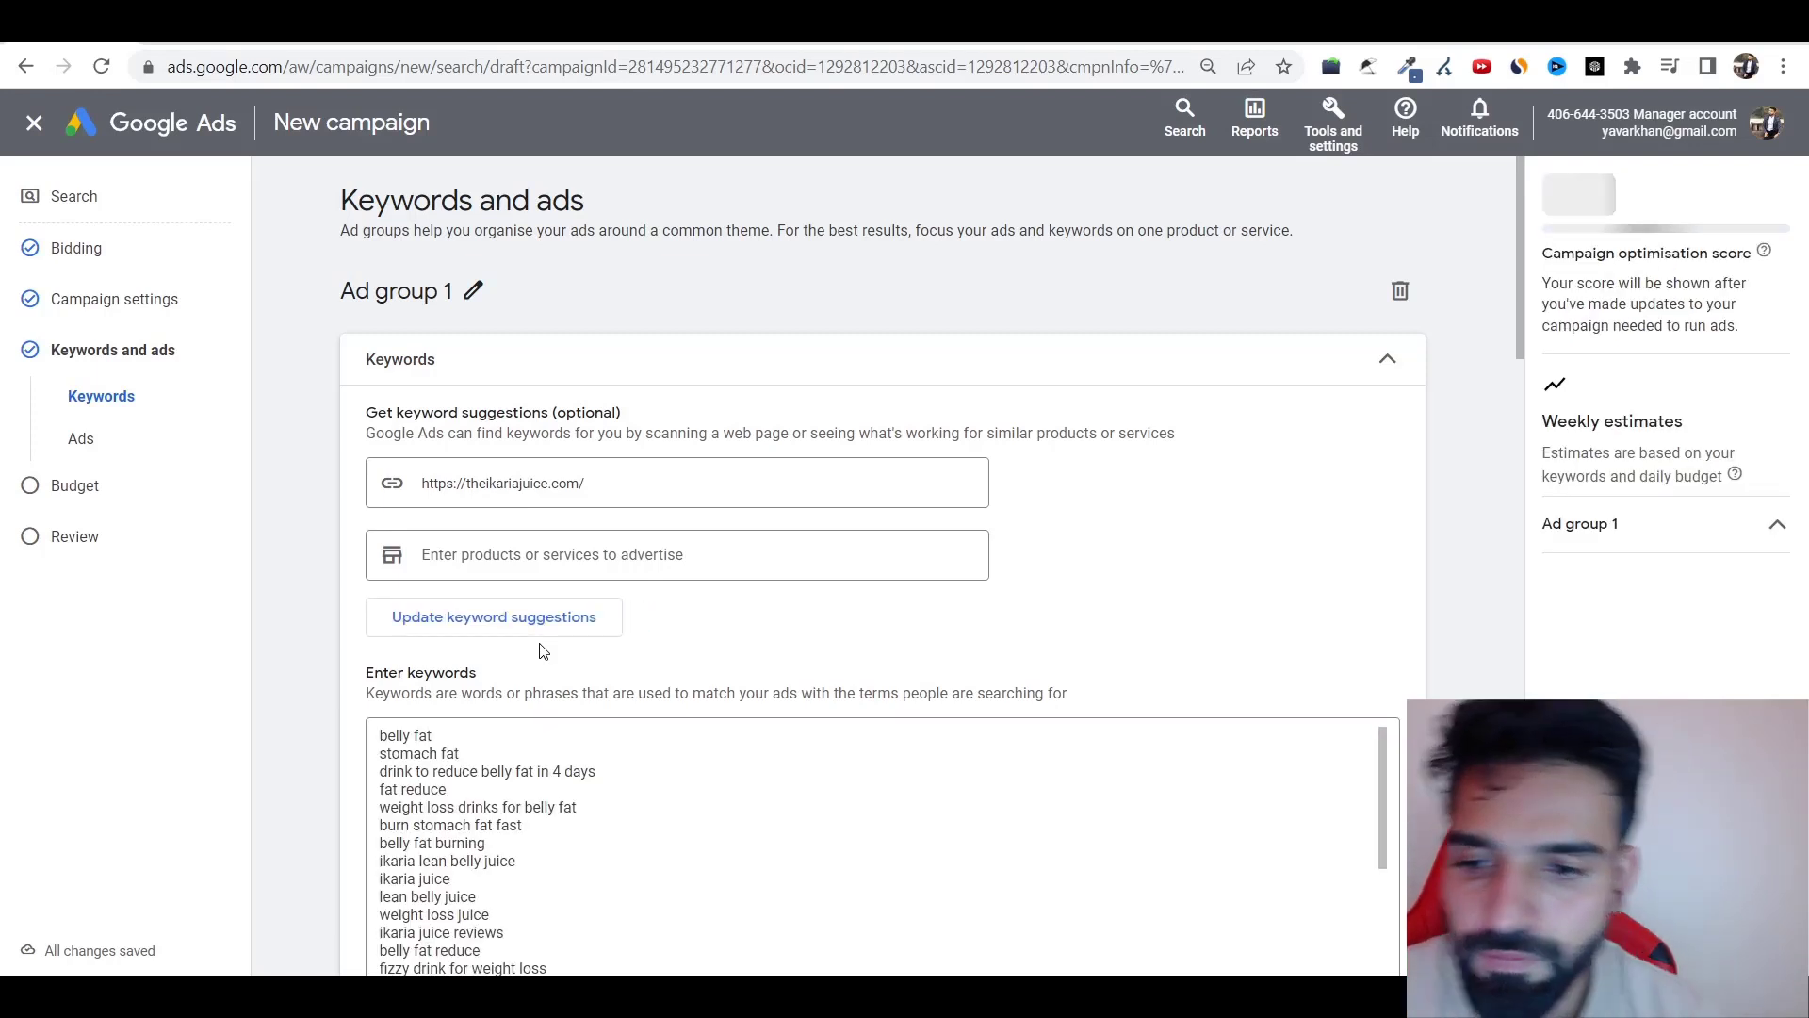
# - Copy the full list of suggested keywords, switch to the Excel sheet and paste it starting at C31
pyautogui.scroll(-10, 812, 847)
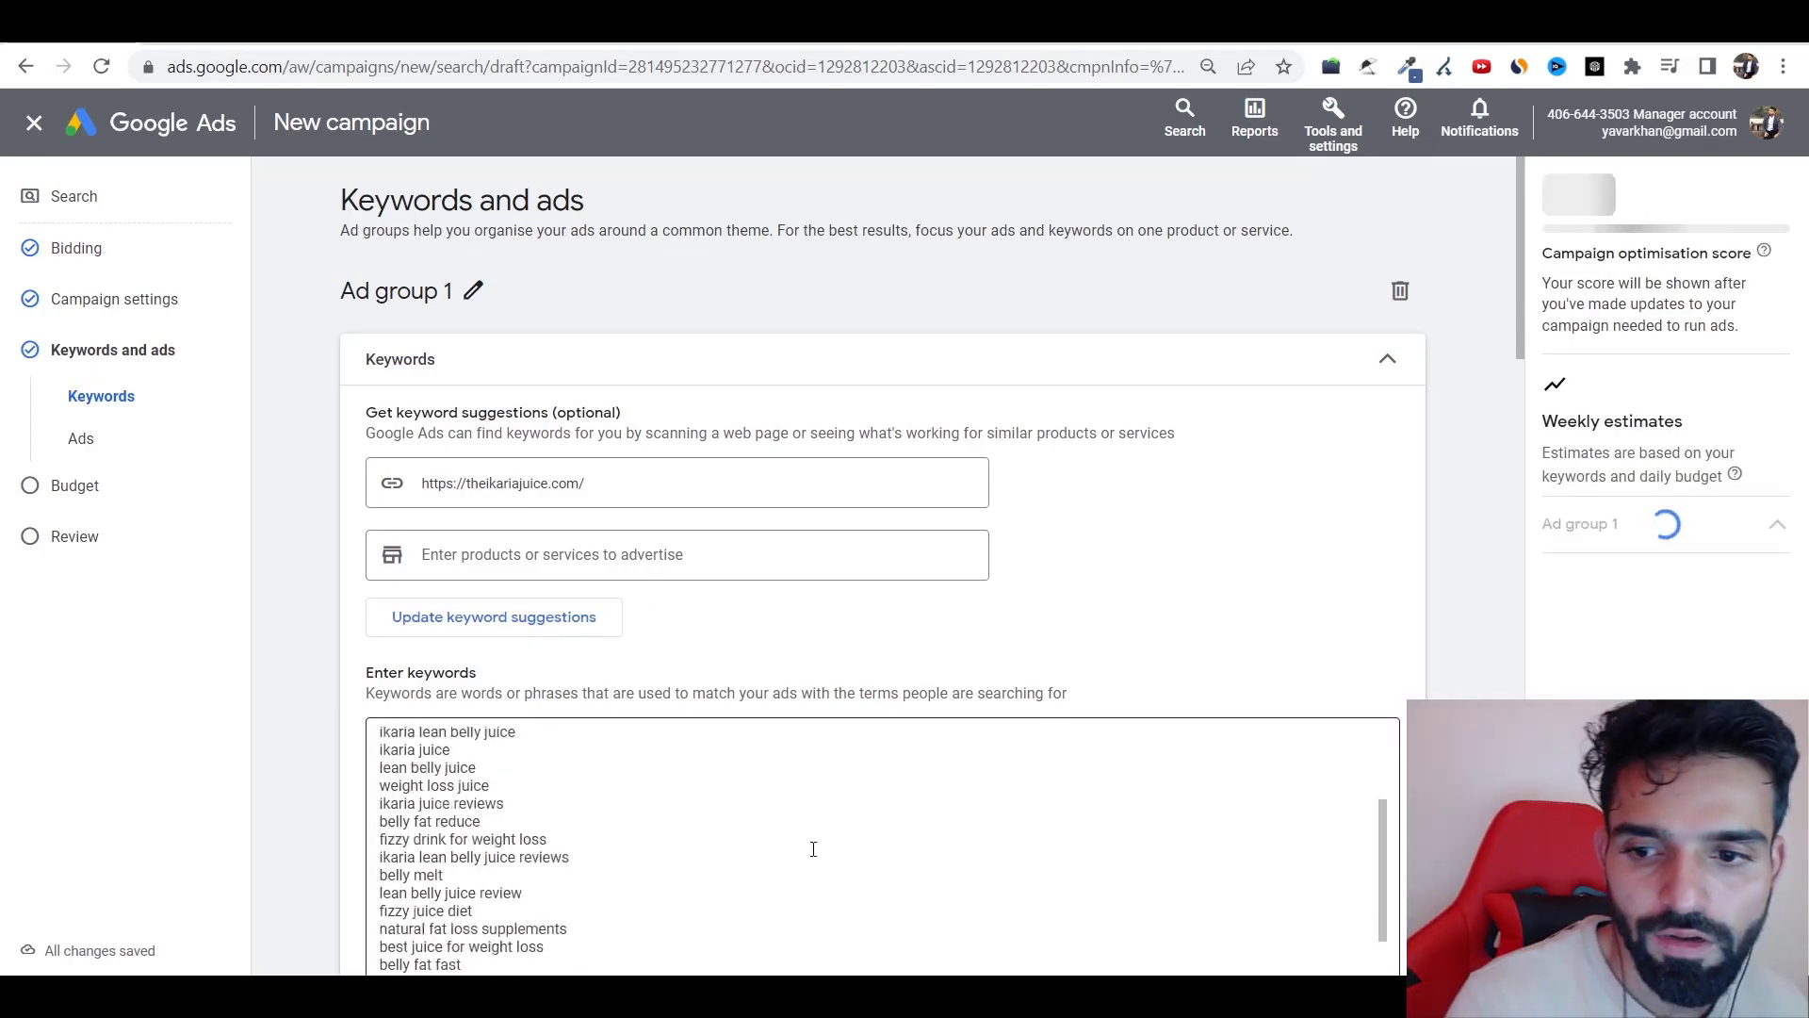
pyautogui.scroll(4, 543, 537)
pyautogui.click(584, 624)
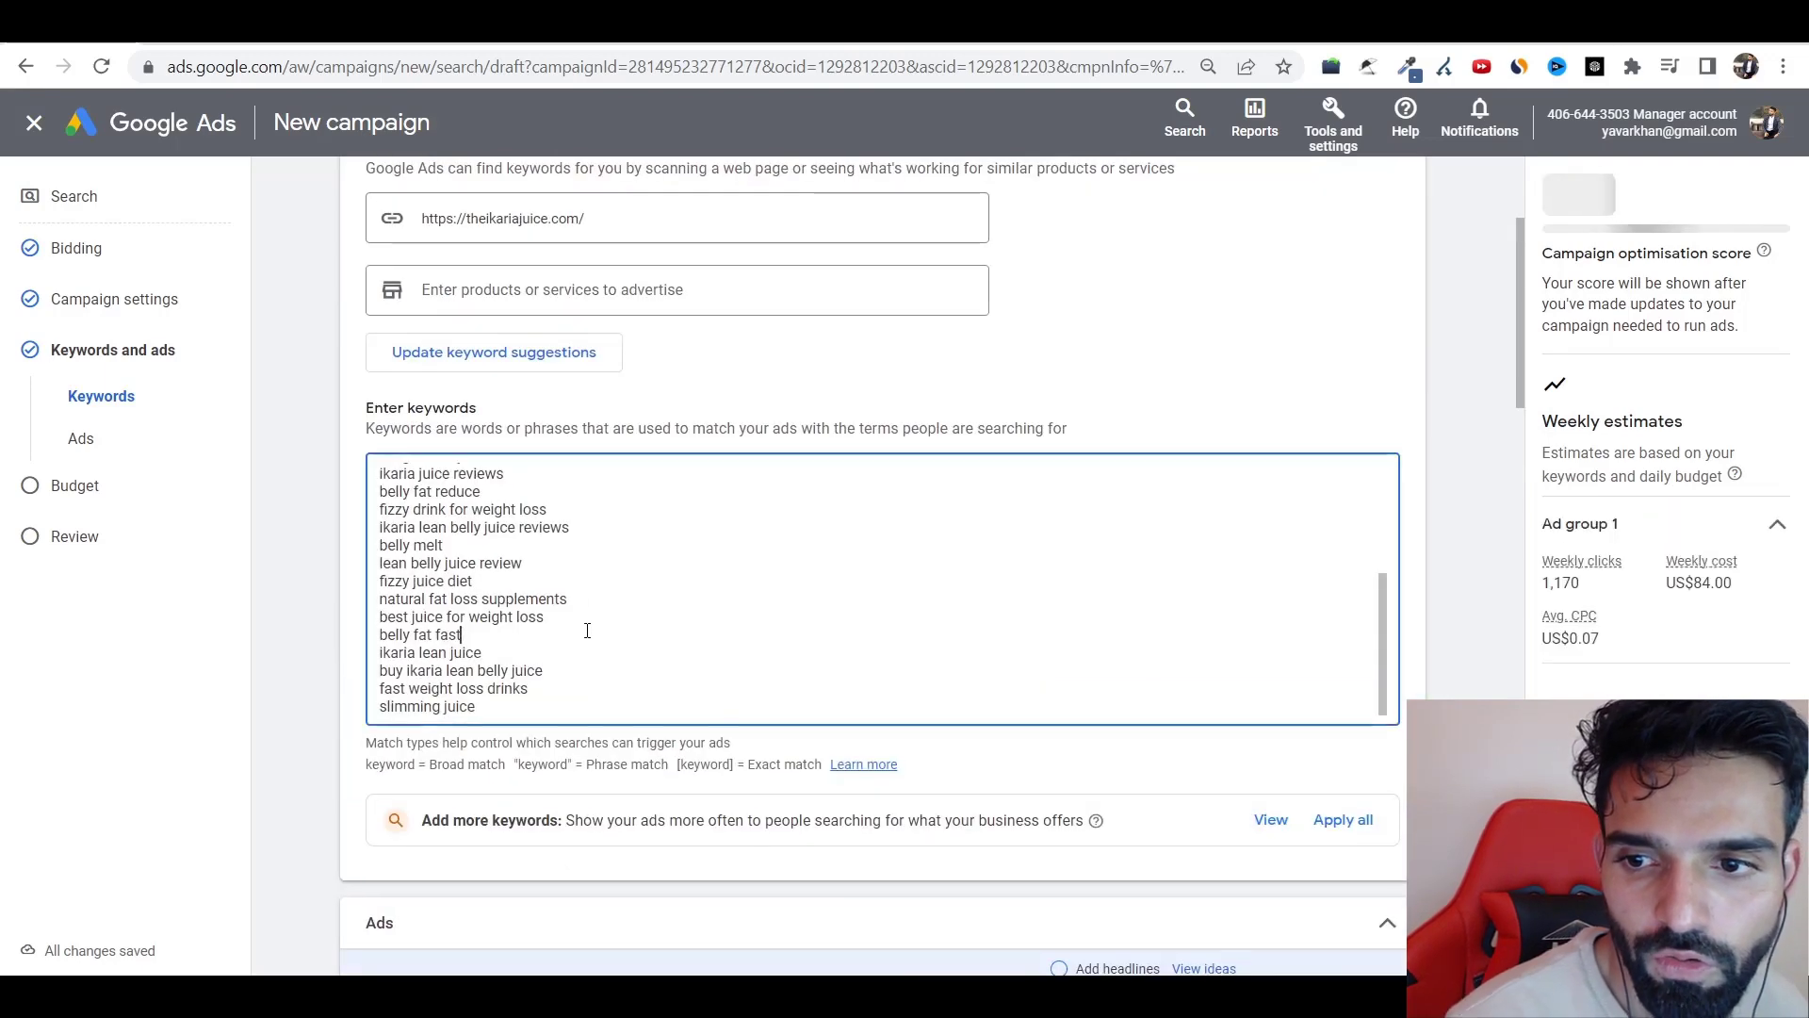
pyautogui.hotkey('ctrl', 'a')
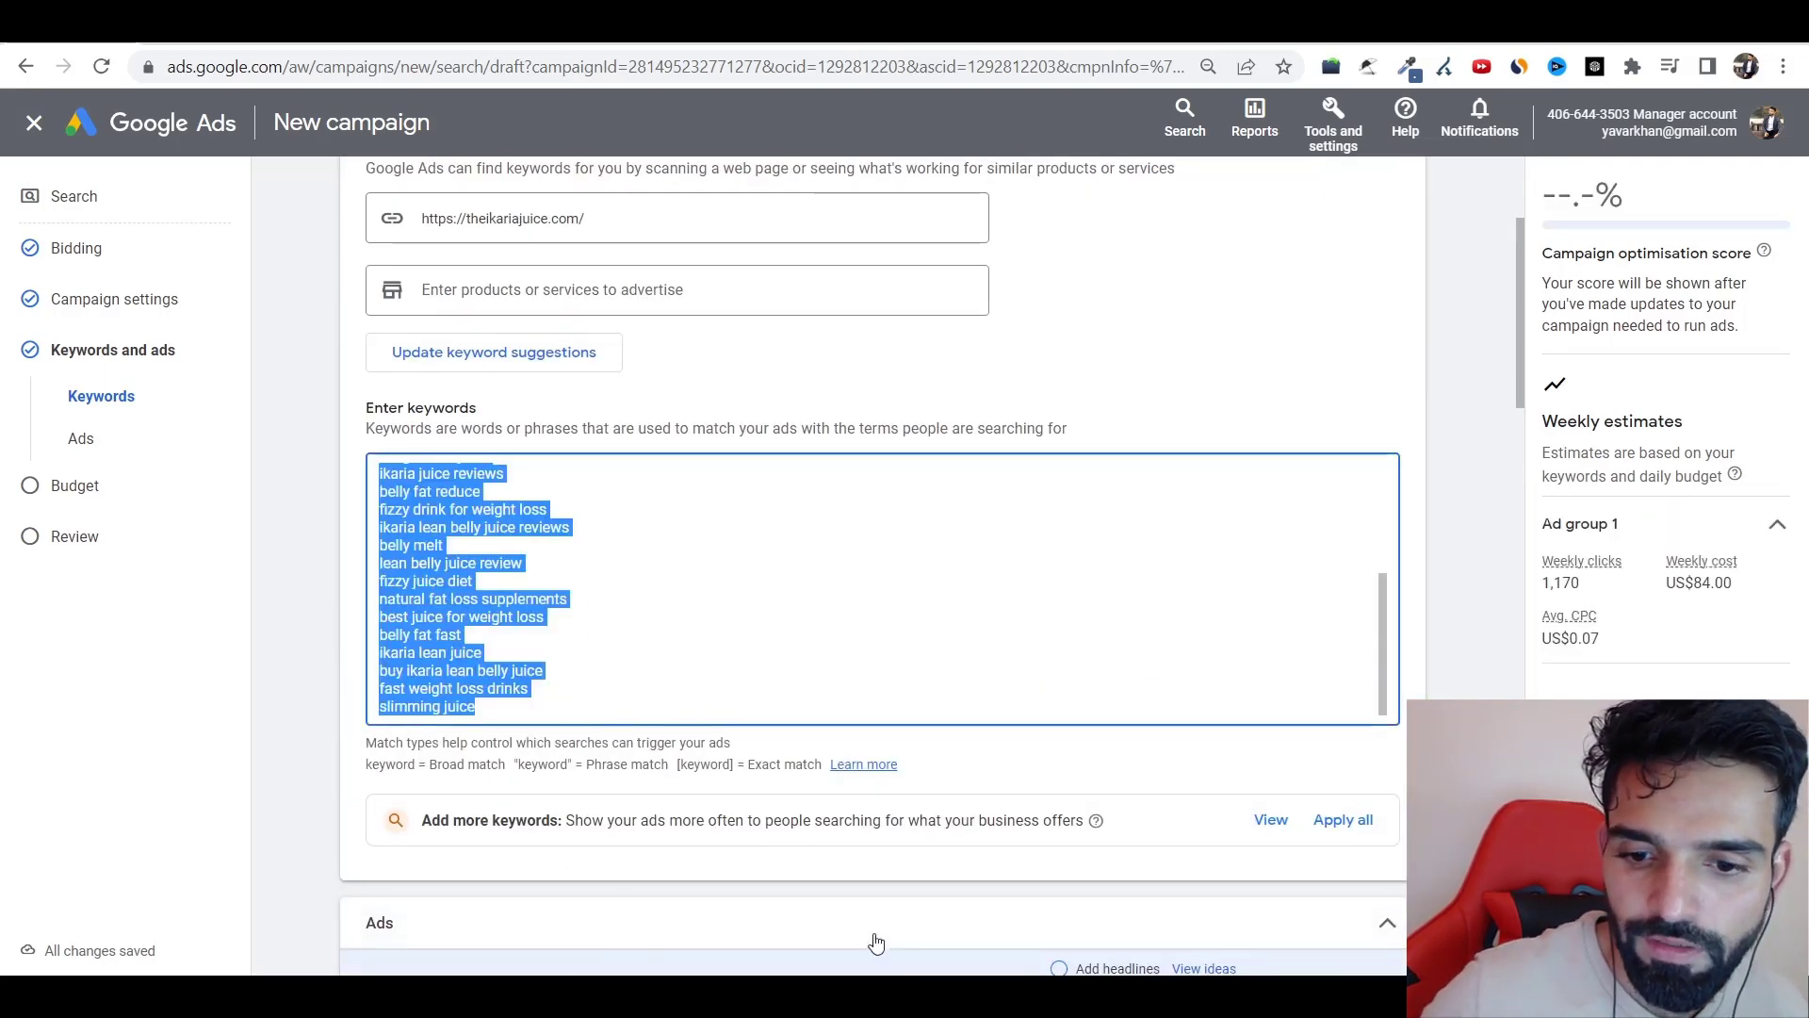
pyautogui.hotkey('alt', 'Tab')
pyautogui.scroll(3, 396, 666)
pyautogui.scroll(-4, 395, 666)
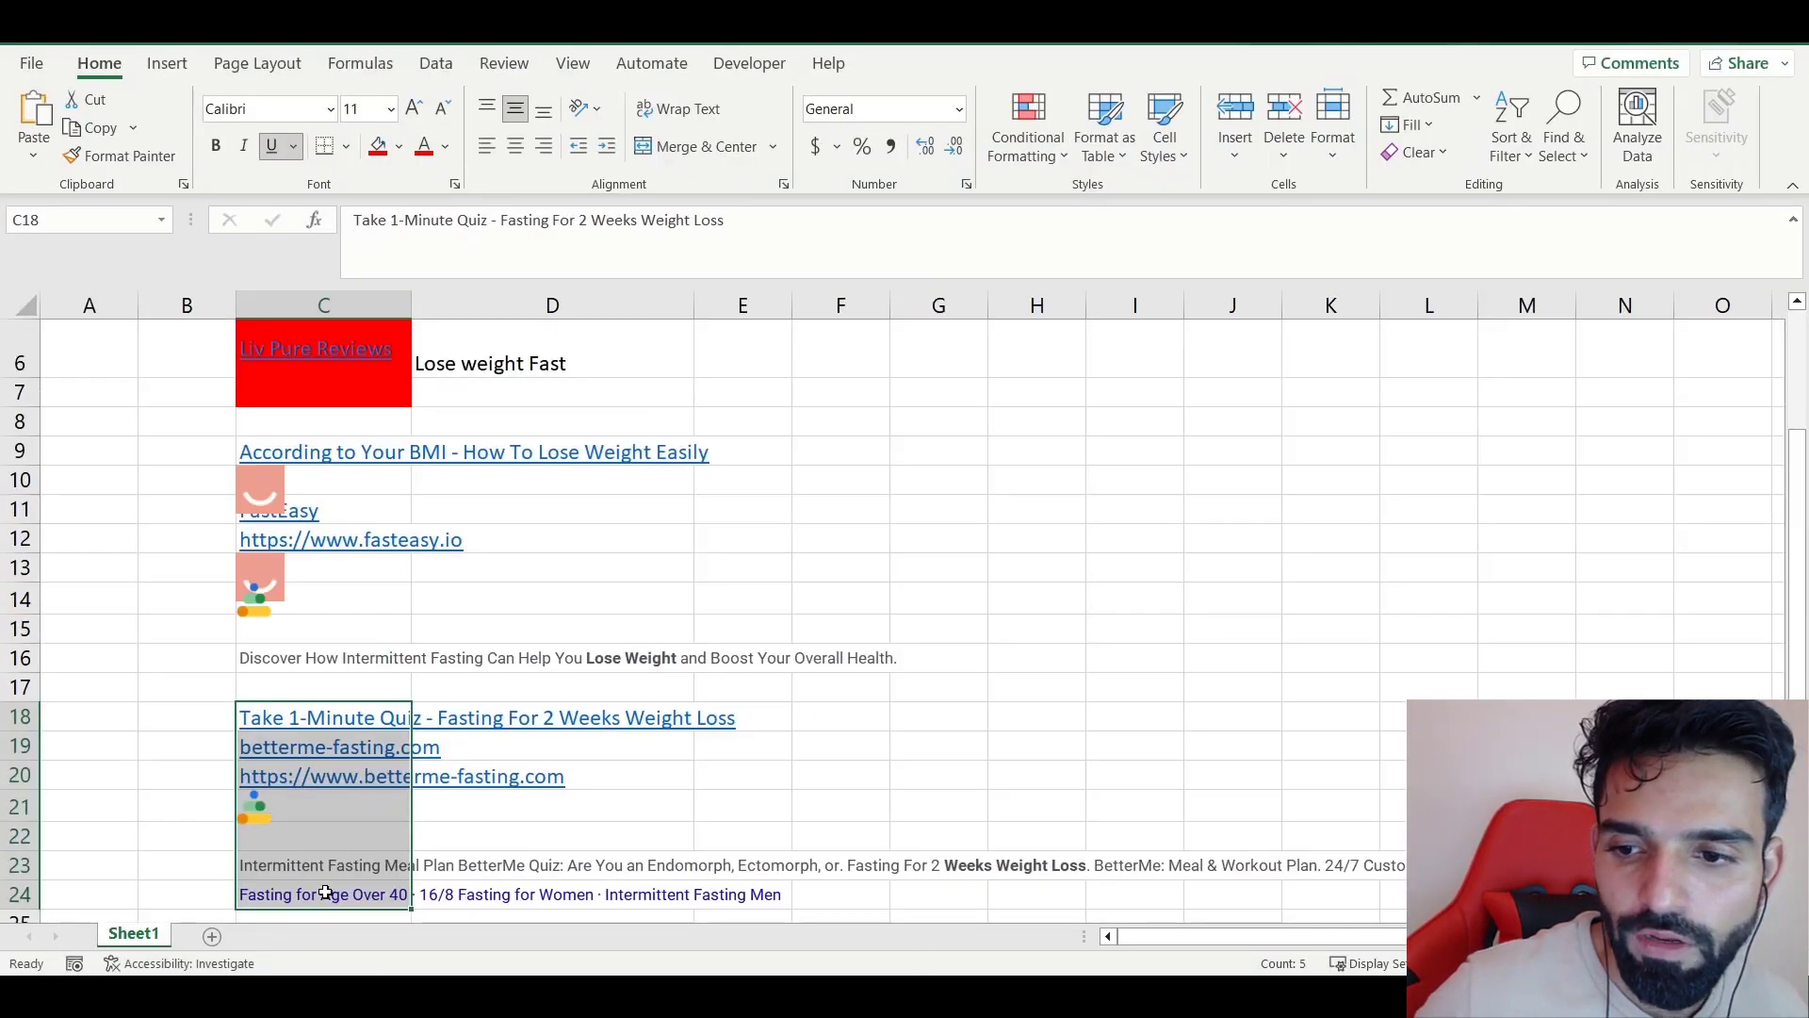
pyautogui.click(300, 675)
pyautogui.click(365, 741)
pyautogui.hotkey('ctrl', 'v')
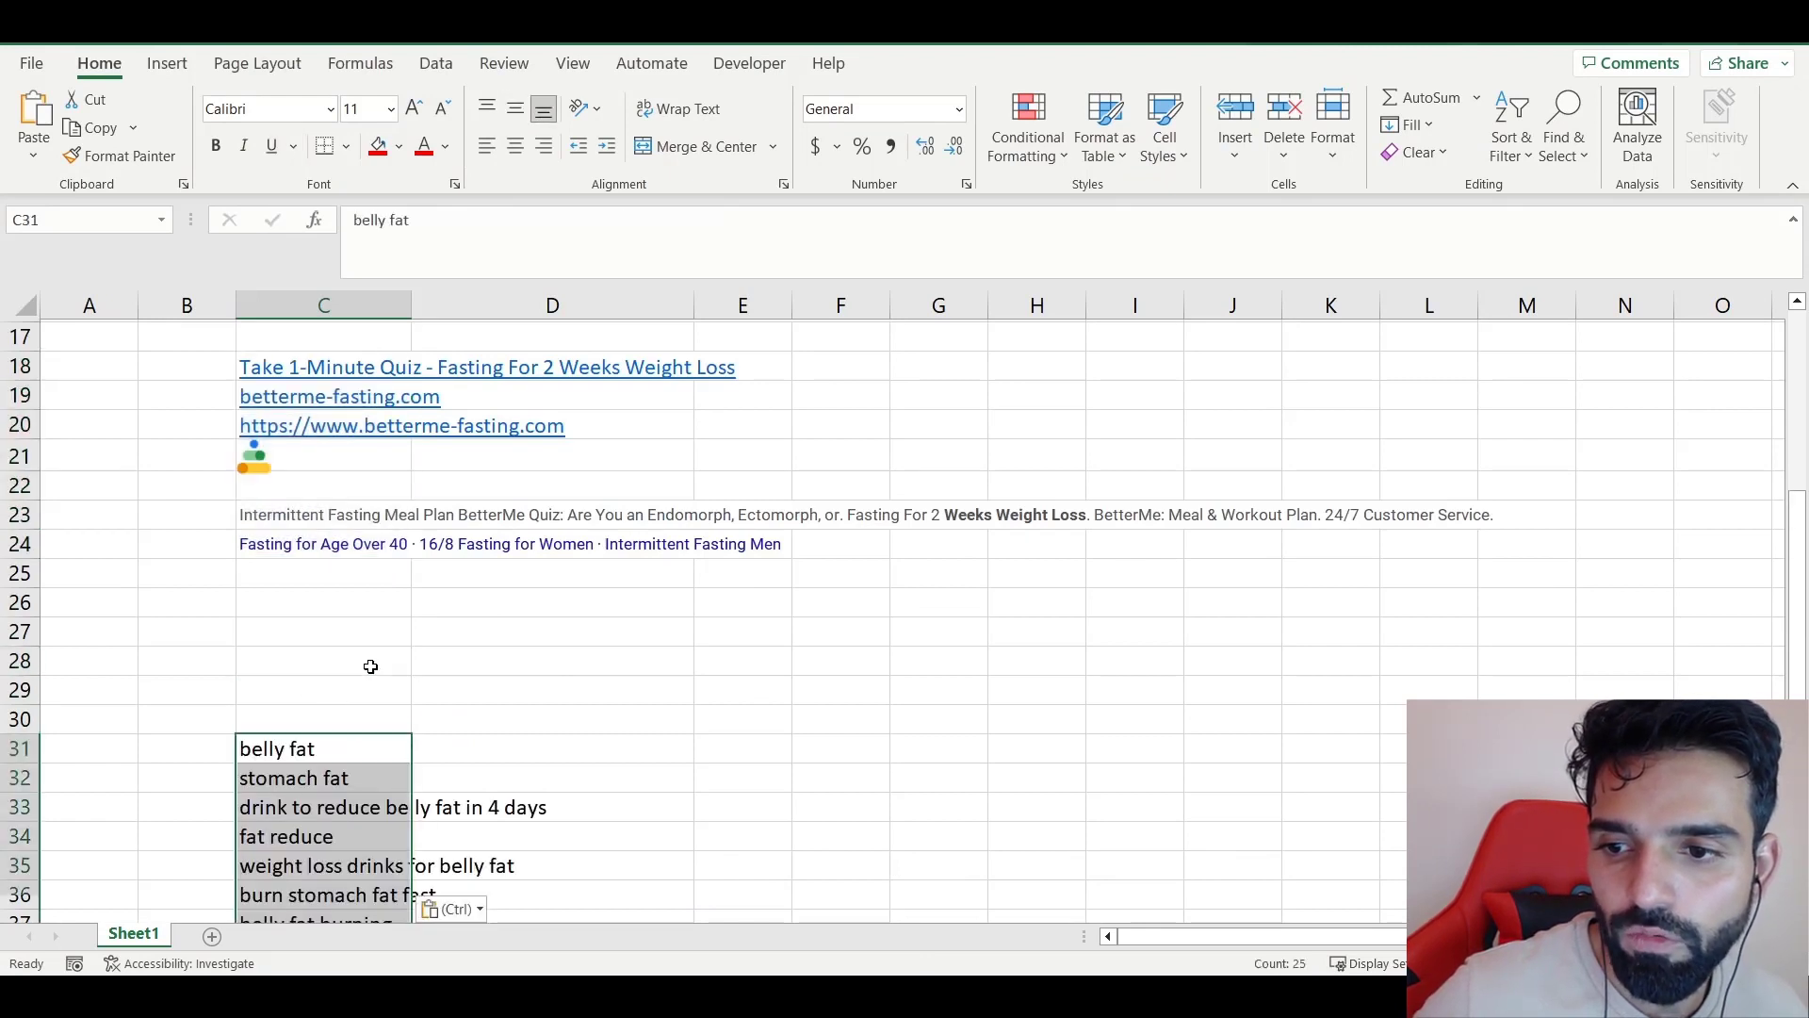
# - Enter the ad group headings AG 1, AG 2, AG 3, AG 4 and AG 5 across C28:G28
pyautogui.doubleClick(377, 658)
pyautogui.write('AG 1')
pyautogui.click(514, 681)
pyautogui.write('AG 2')
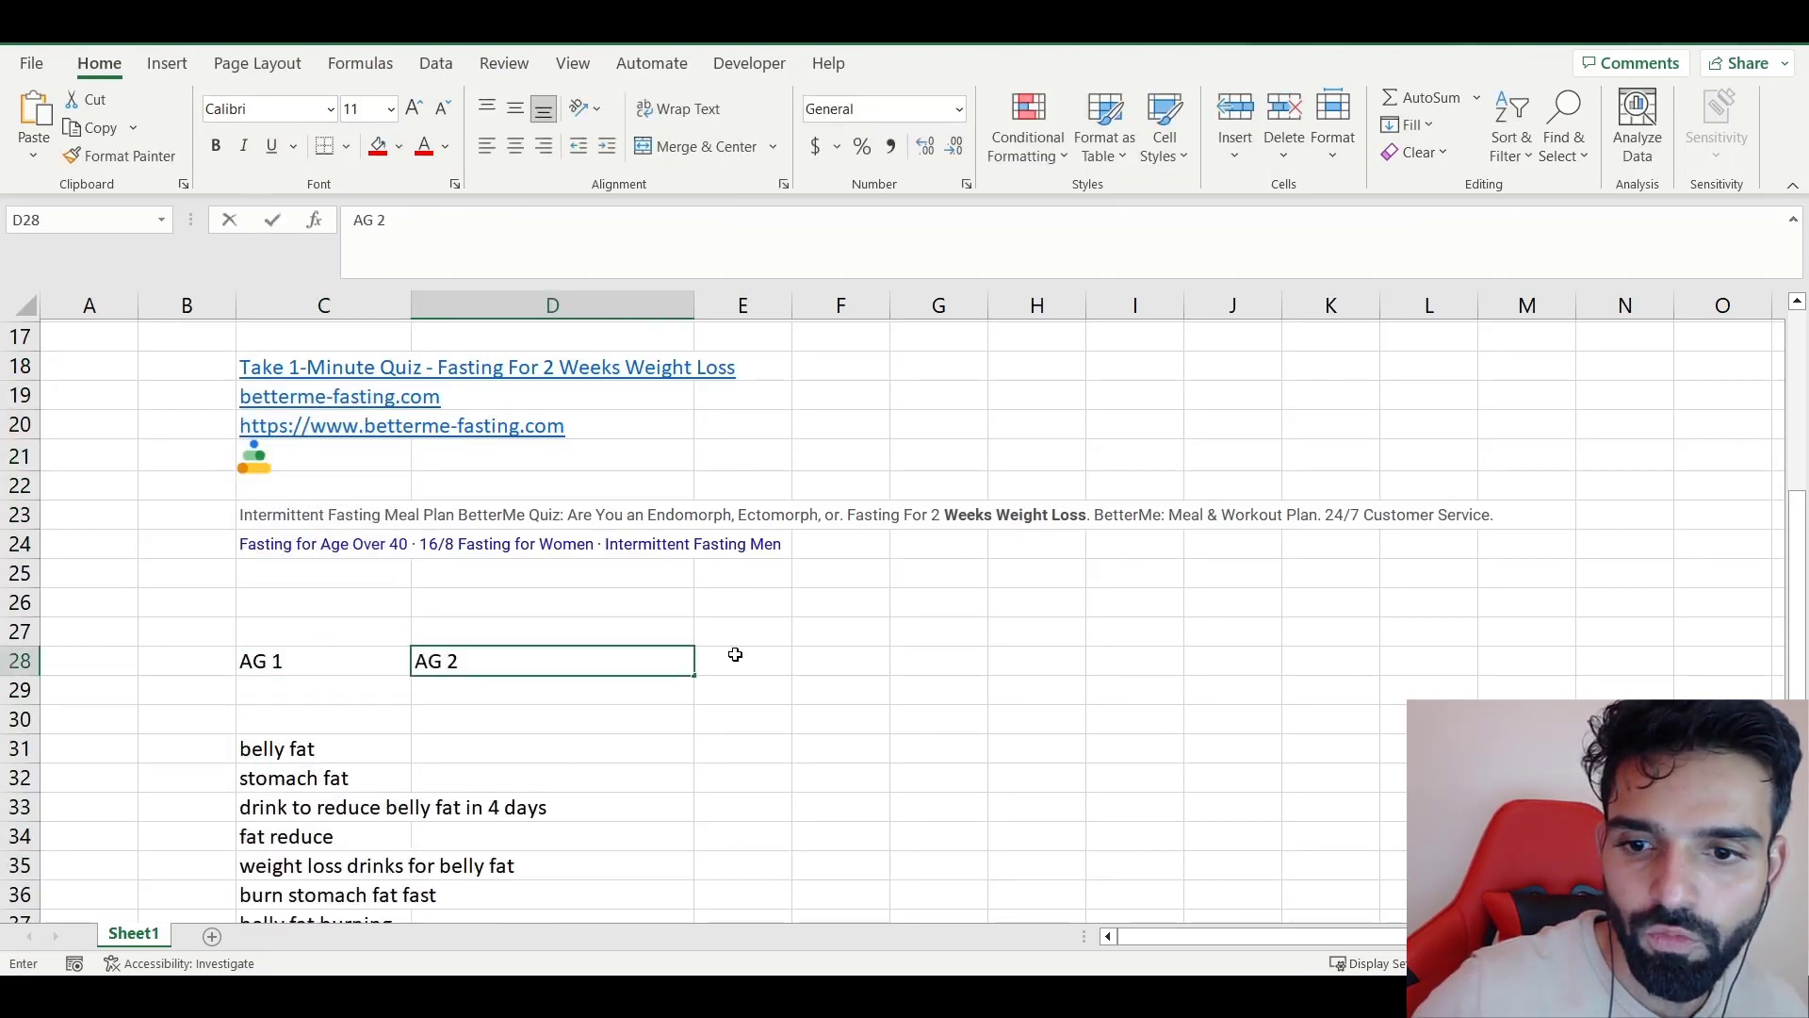
pyautogui.click(735, 654)
pyautogui.write('AG 3')
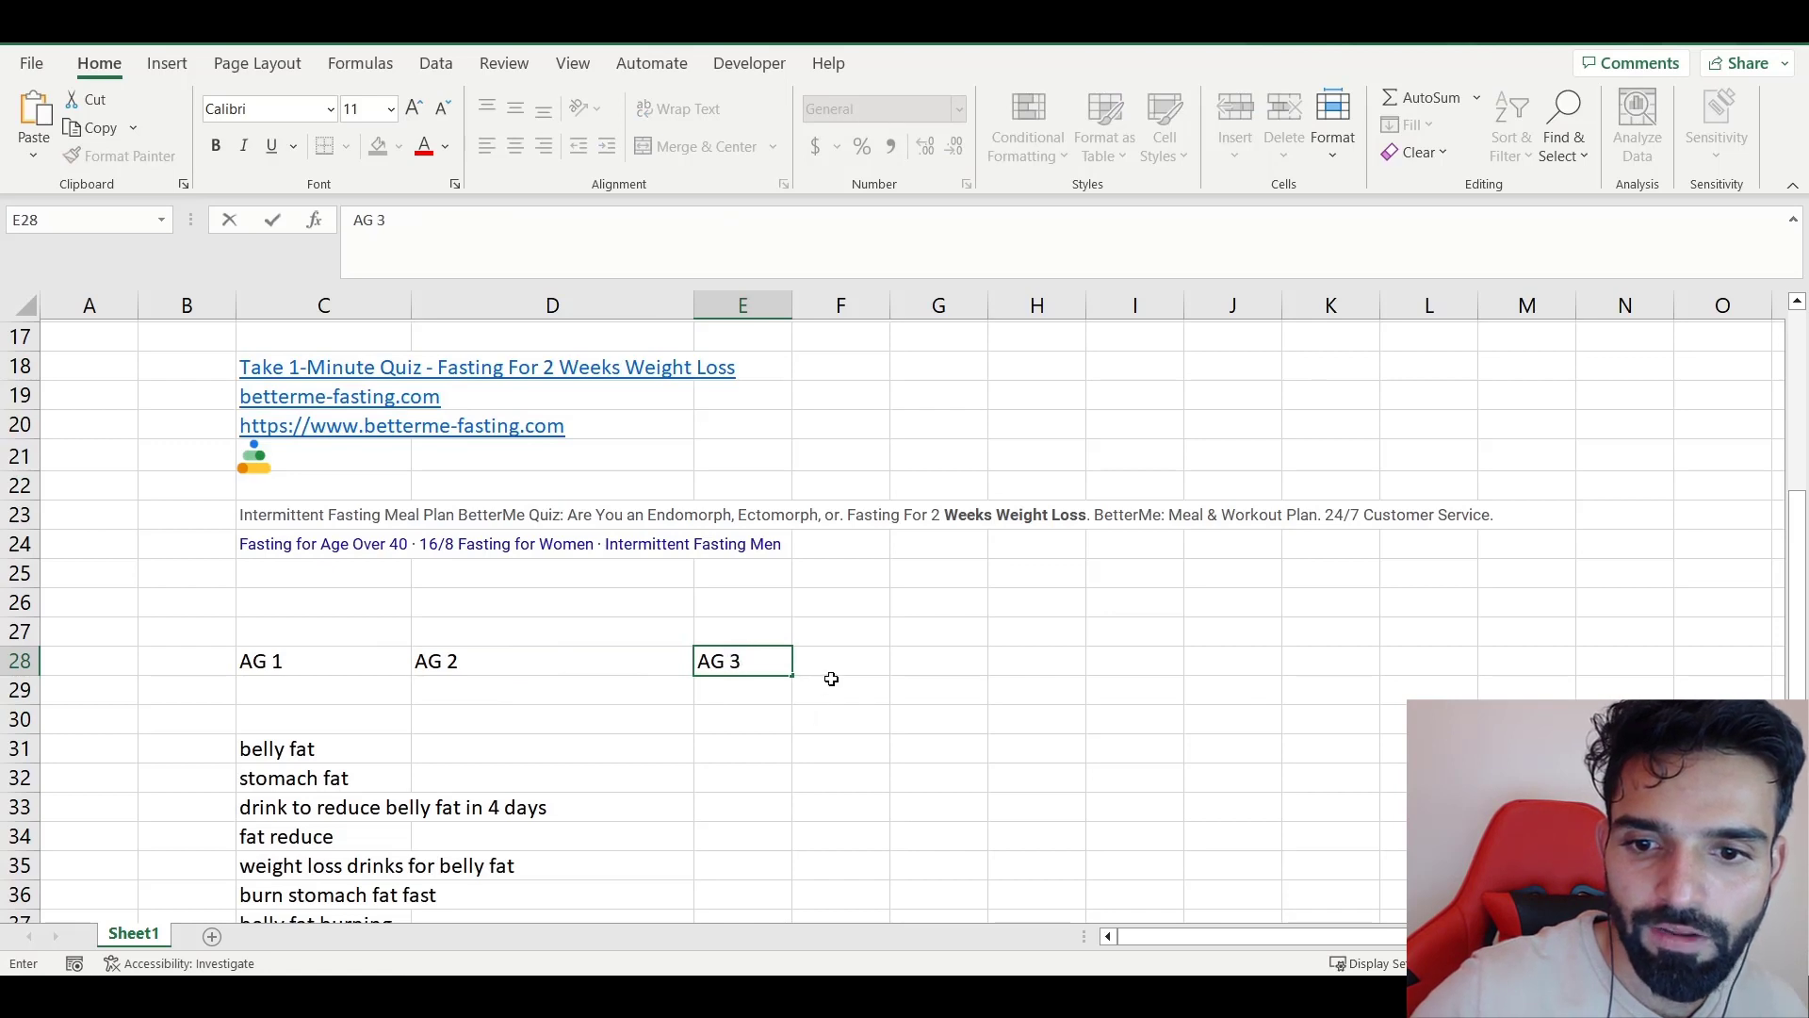
pyautogui.click(835, 662)
pyautogui.write('AG 4')
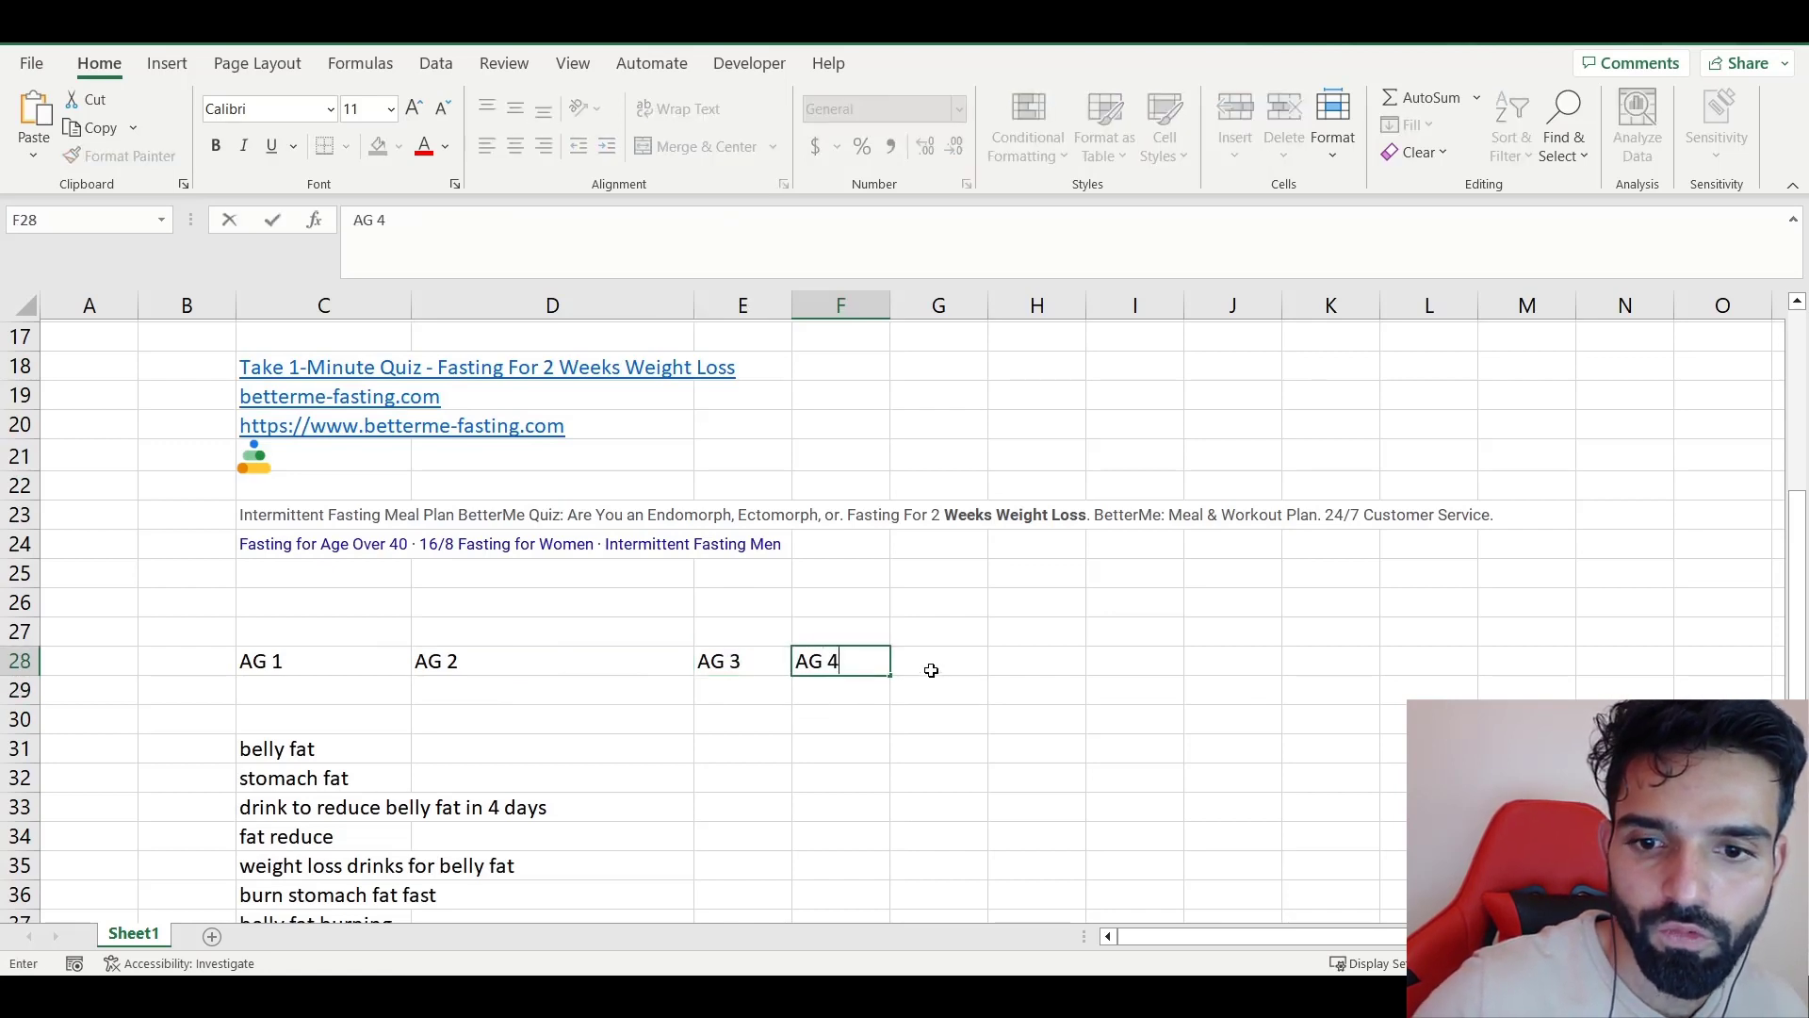
pyautogui.click(933, 665)
pyautogui.write('AG 5')
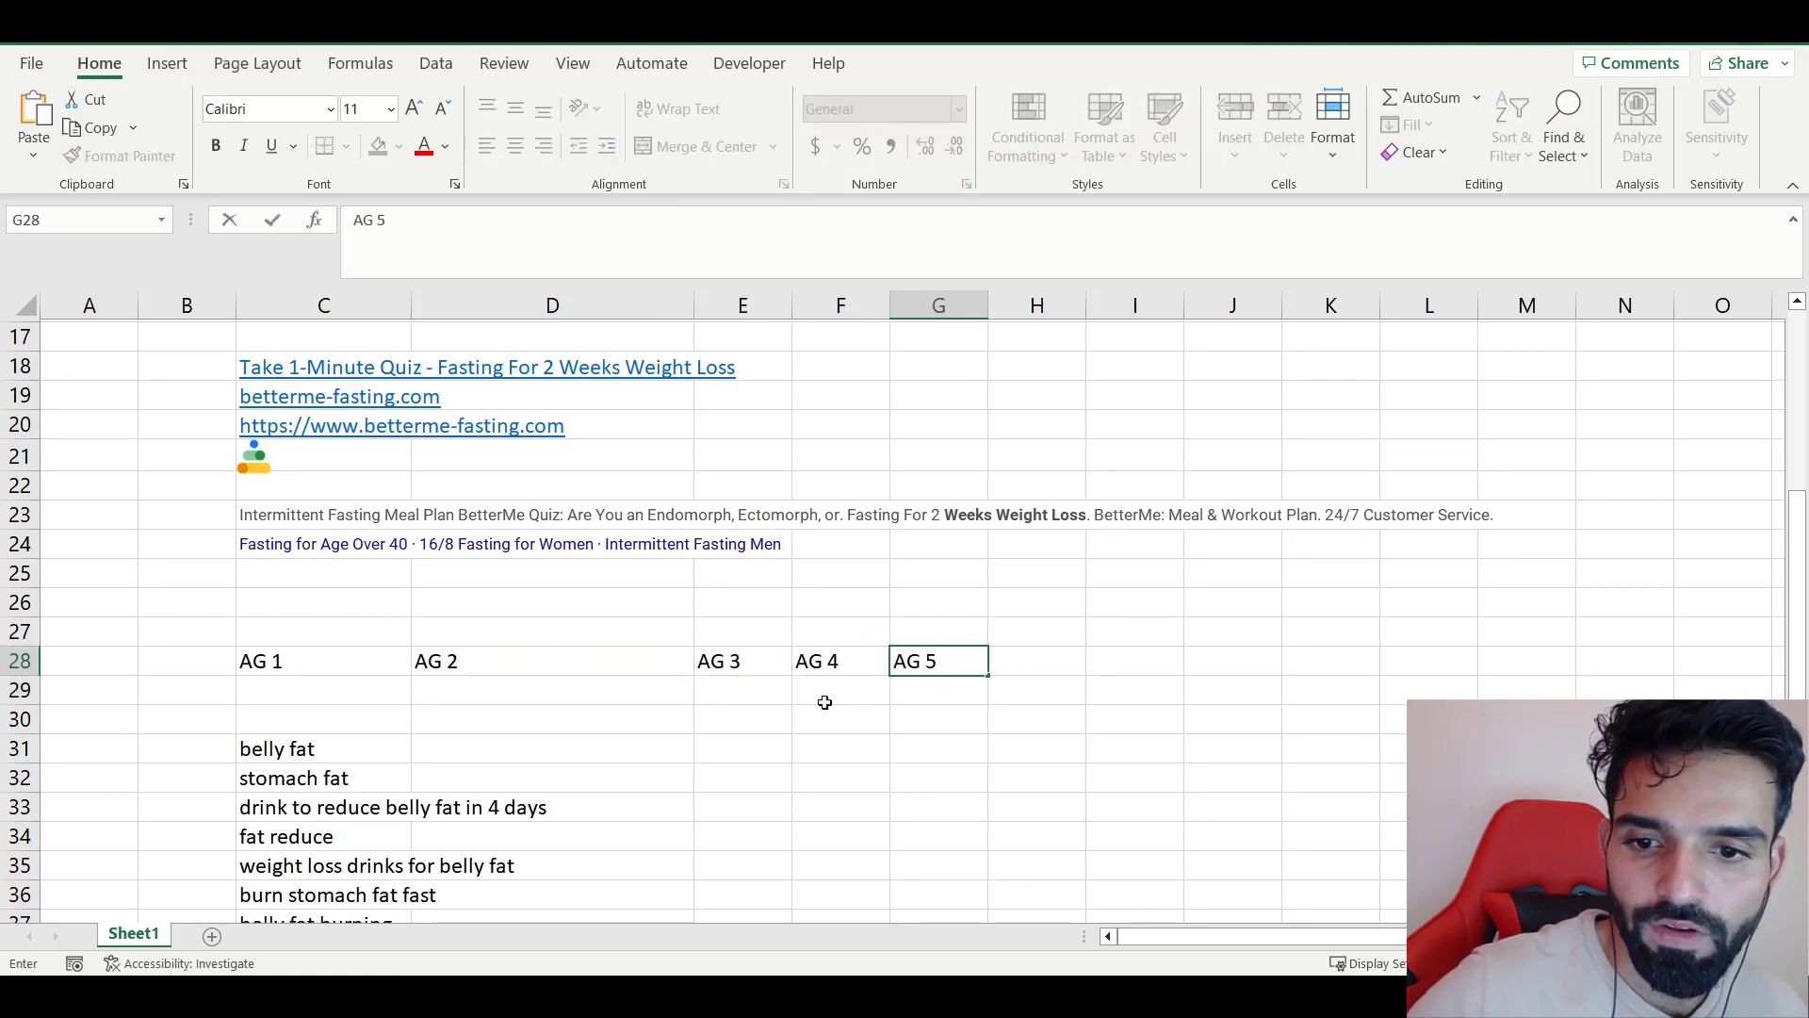
# - Enter 100$ in C27, directly above the AG 1 heading
pyautogui.click(234, 638)
pyautogui.click(356, 631)
pyautogui.write('100')
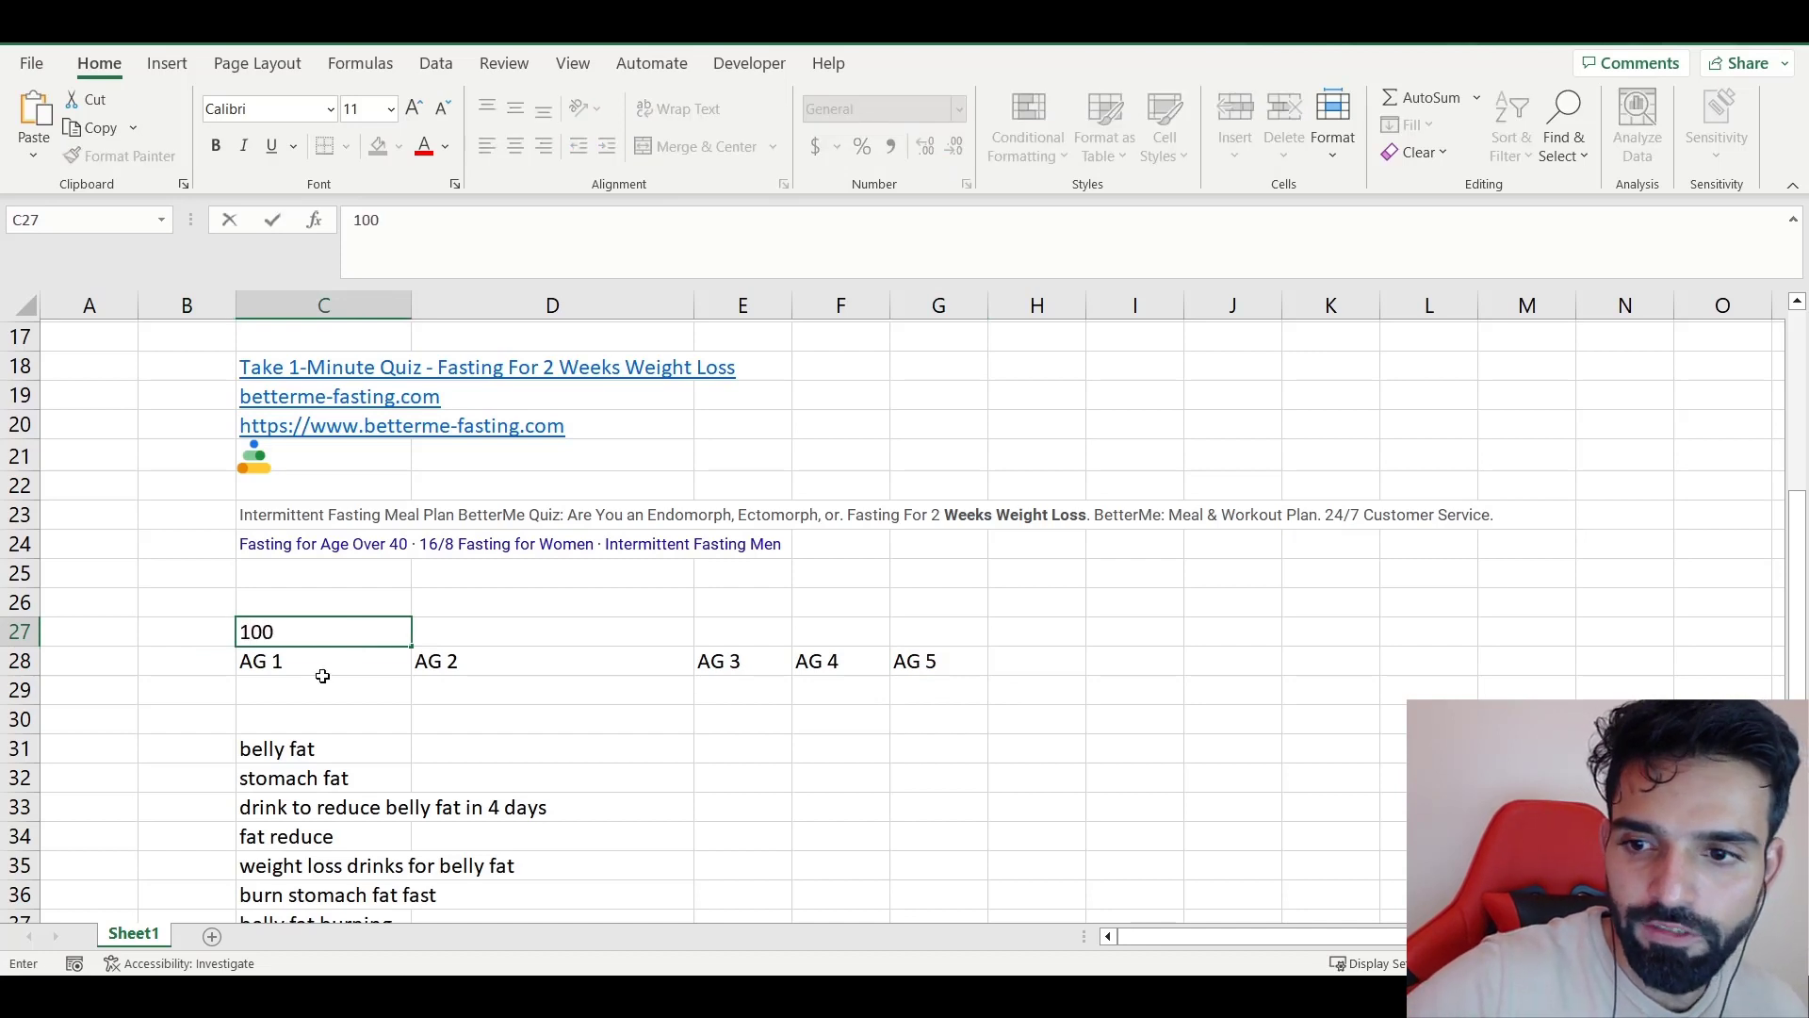
pyautogui.write('$')
pyautogui.click(387, 706)
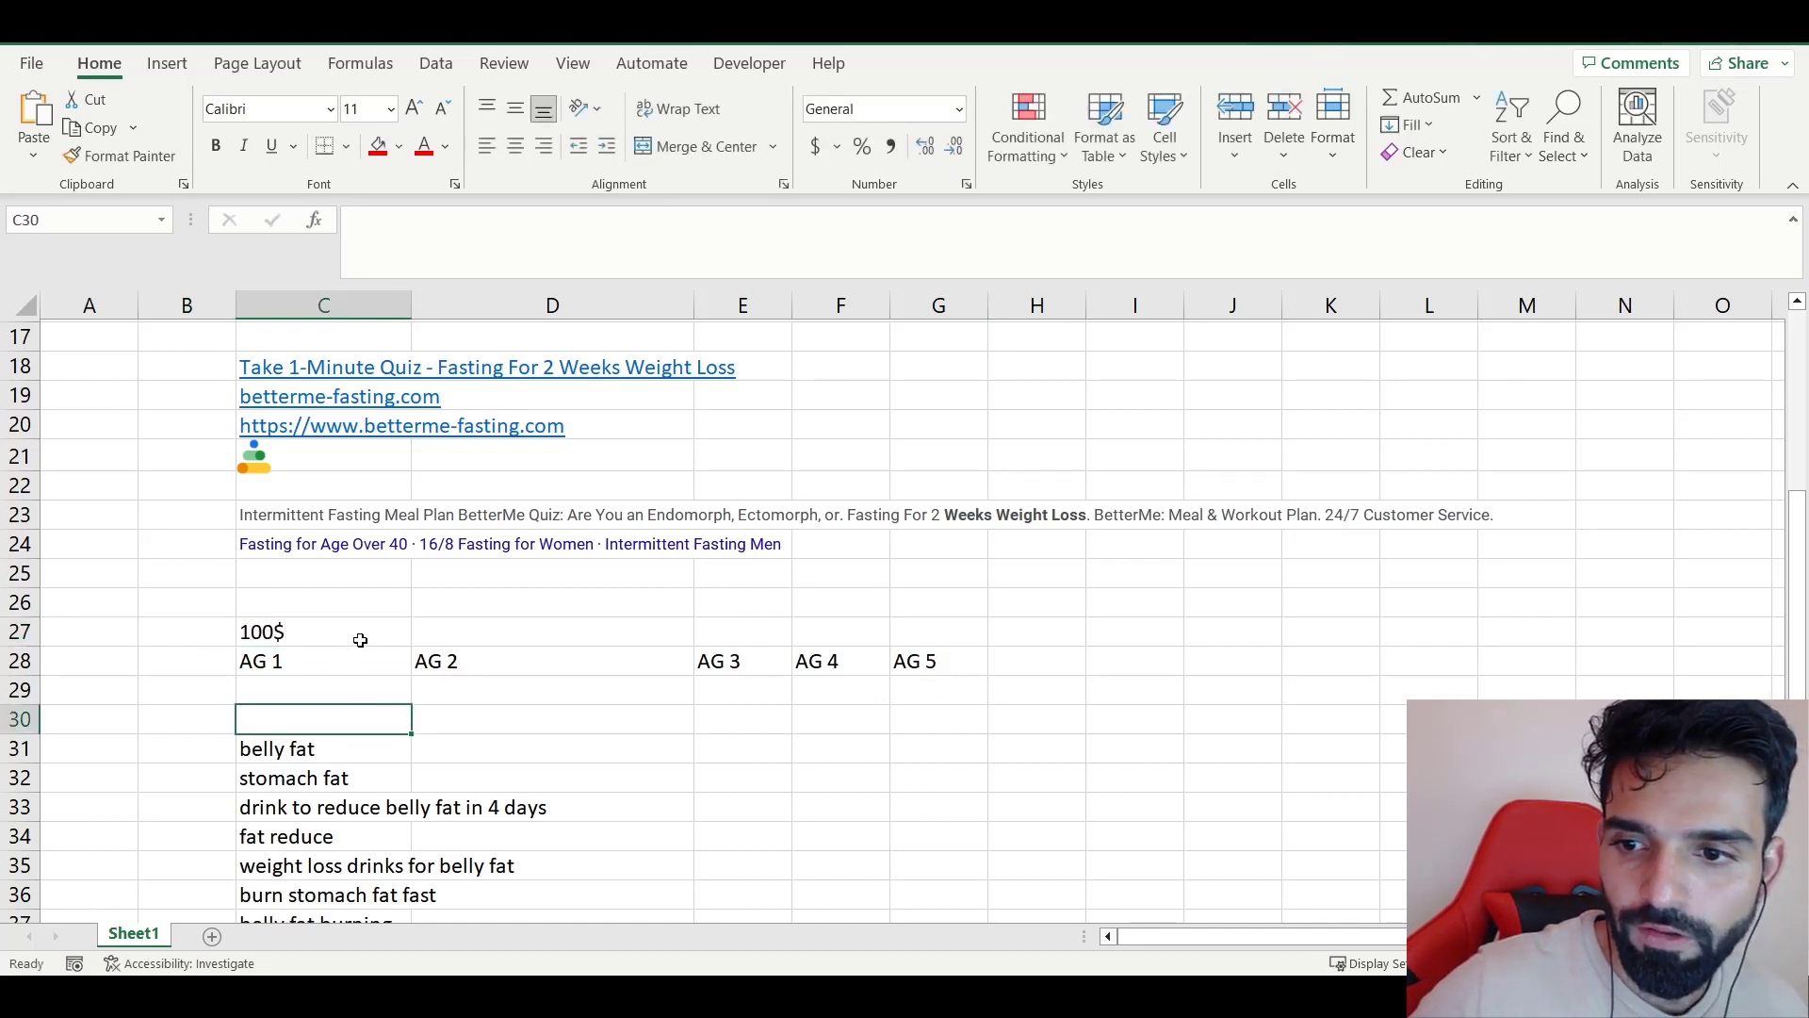
# - Copy the 100$ from C27 to D27:G27, above the AG 2 to AG 5 headings
pyautogui.click(359, 638)
pyautogui.hotkey('ctrl', 'c')
pyautogui.click(650, 629)
pyautogui.hotkey('ctrl', 'v')
pyautogui.click(773, 632)
pyautogui.hotkey('ctrl', 'v')
pyautogui.click(812, 629)
pyautogui.hotkey('ctrl', 'v')
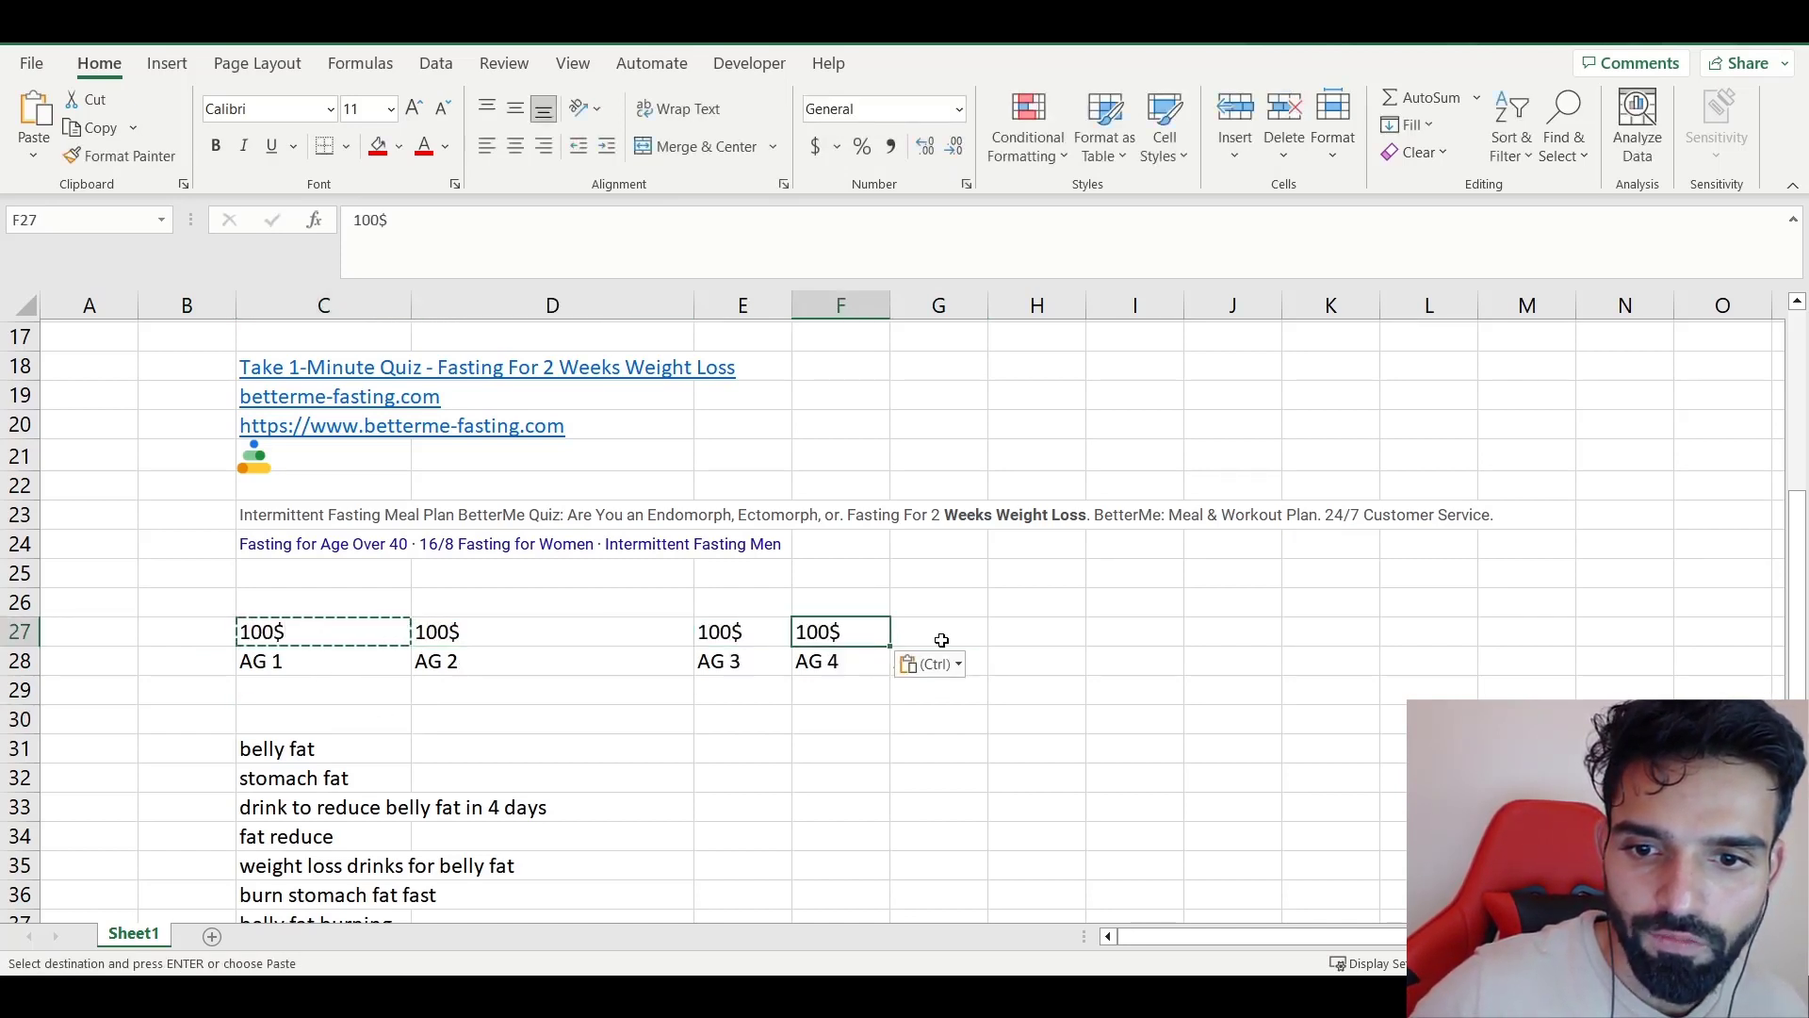
pyautogui.click(940, 635)
pyautogui.hotkey('ctrl', 'v')
pyautogui.moveTo(315, 642); pyautogui.dragTo(316, 669)
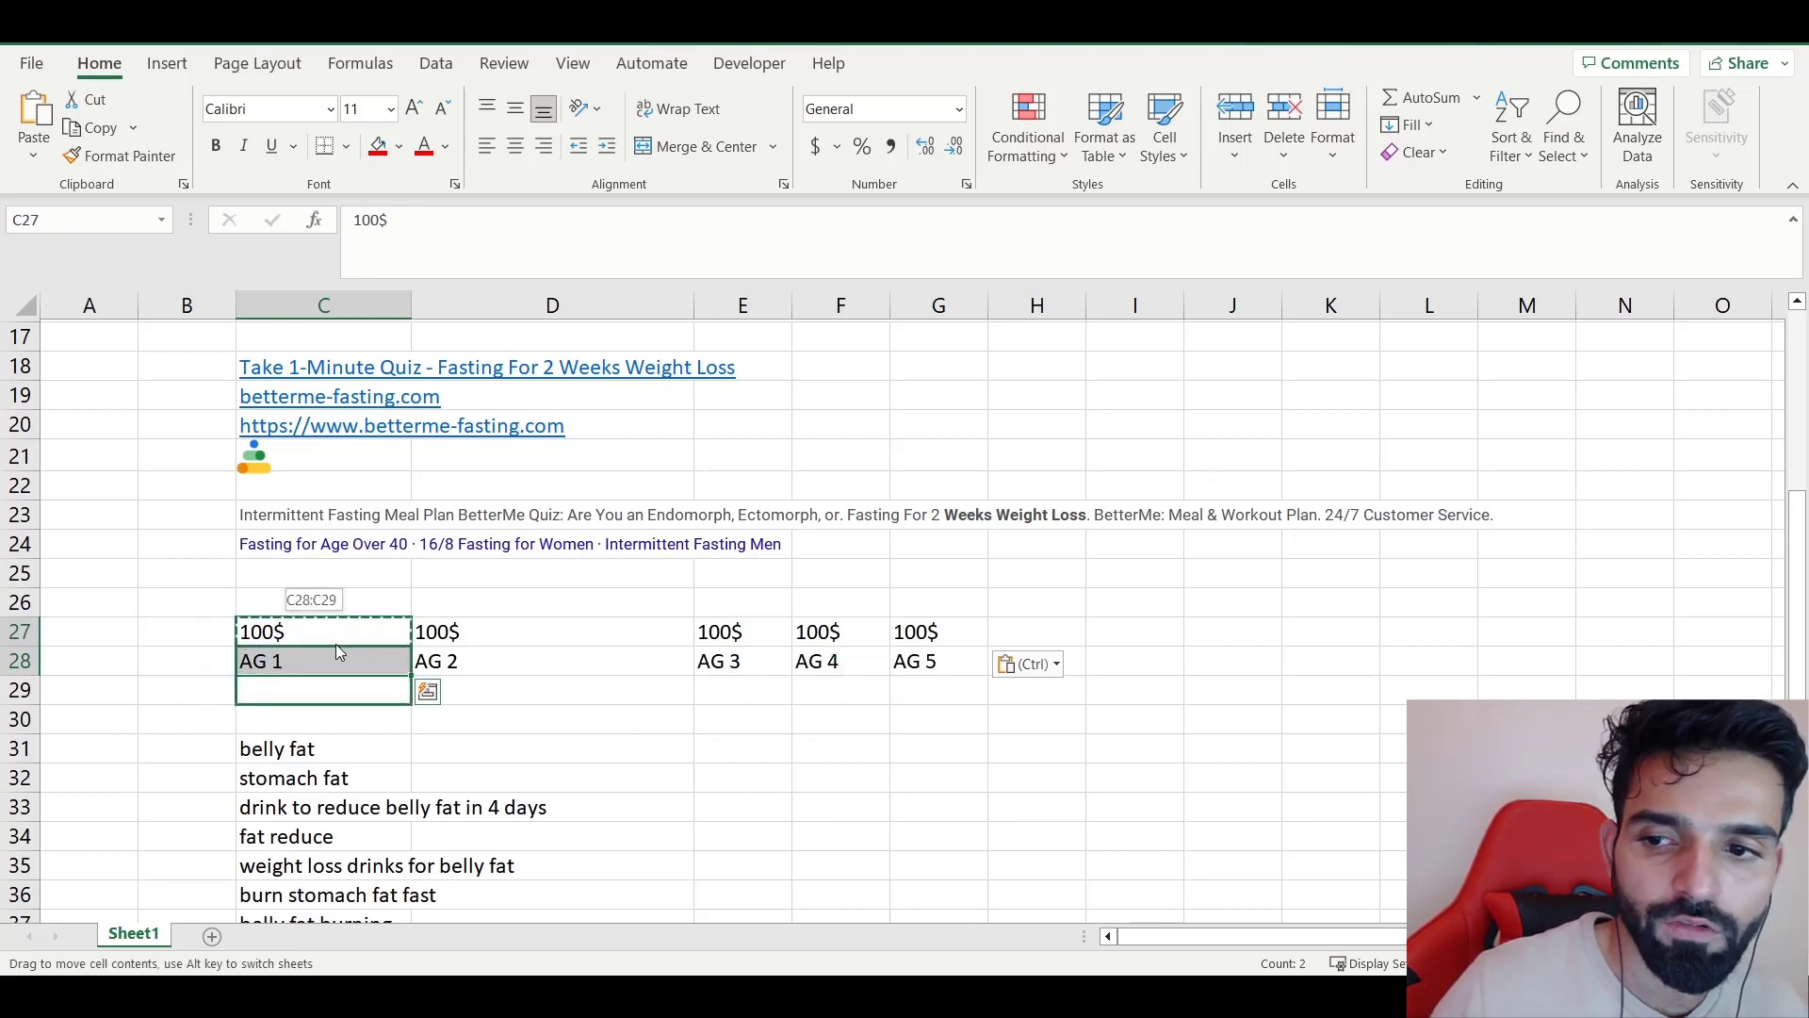
pyautogui.press('Escape')
# - Copy "drink to reduce belly fat in 4 days" to C29 under AG 1 and clear the keywords in C31:C34
pyautogui.scroll(-2, 266, 586)
pyautogui.click(311, 627)
pyautogui.hotkey('ctrl', 'c')
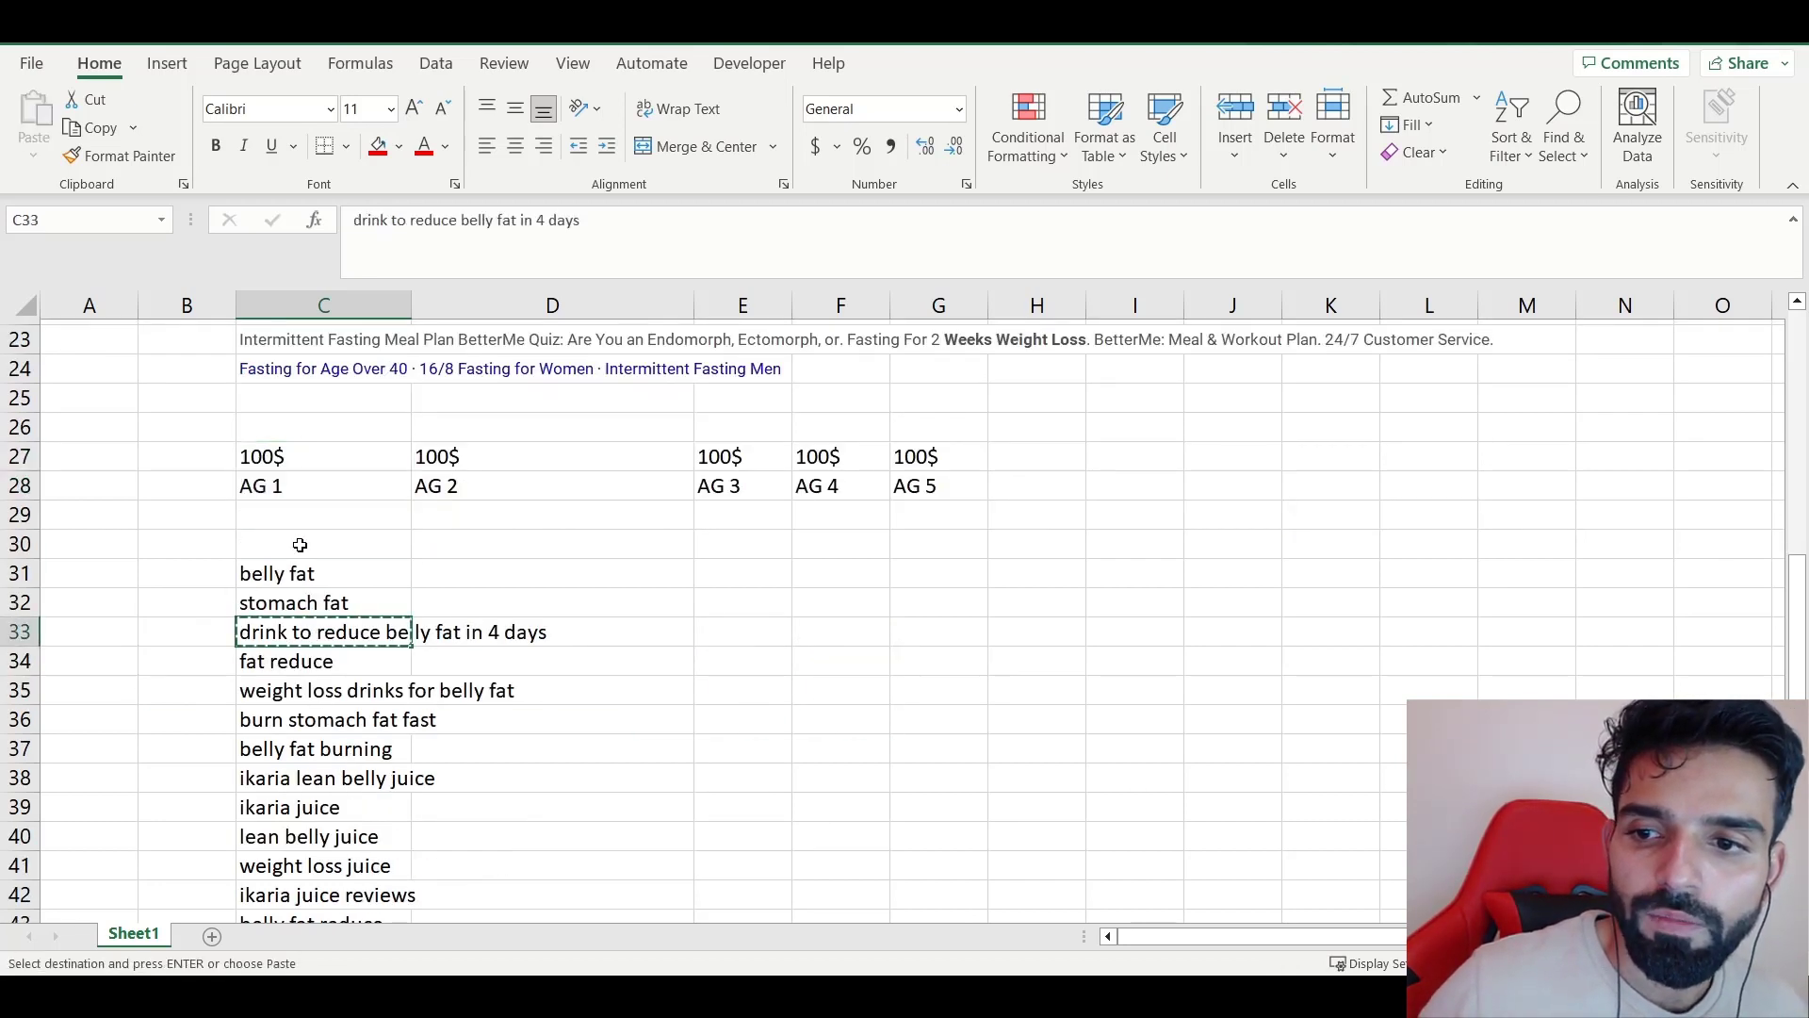
pyautogui.click(324, 512)
pyautogui.hotkey('ctrl', 'v')
pyautogui.moveTo(292, 571); pyautogui.dragTo(308, 665)
pyautogui.press('Delete')
# - Copy the keyword "slimming juice" from the list to D29 under AG 2
pyautogui.scroll(-2, 307, 715)
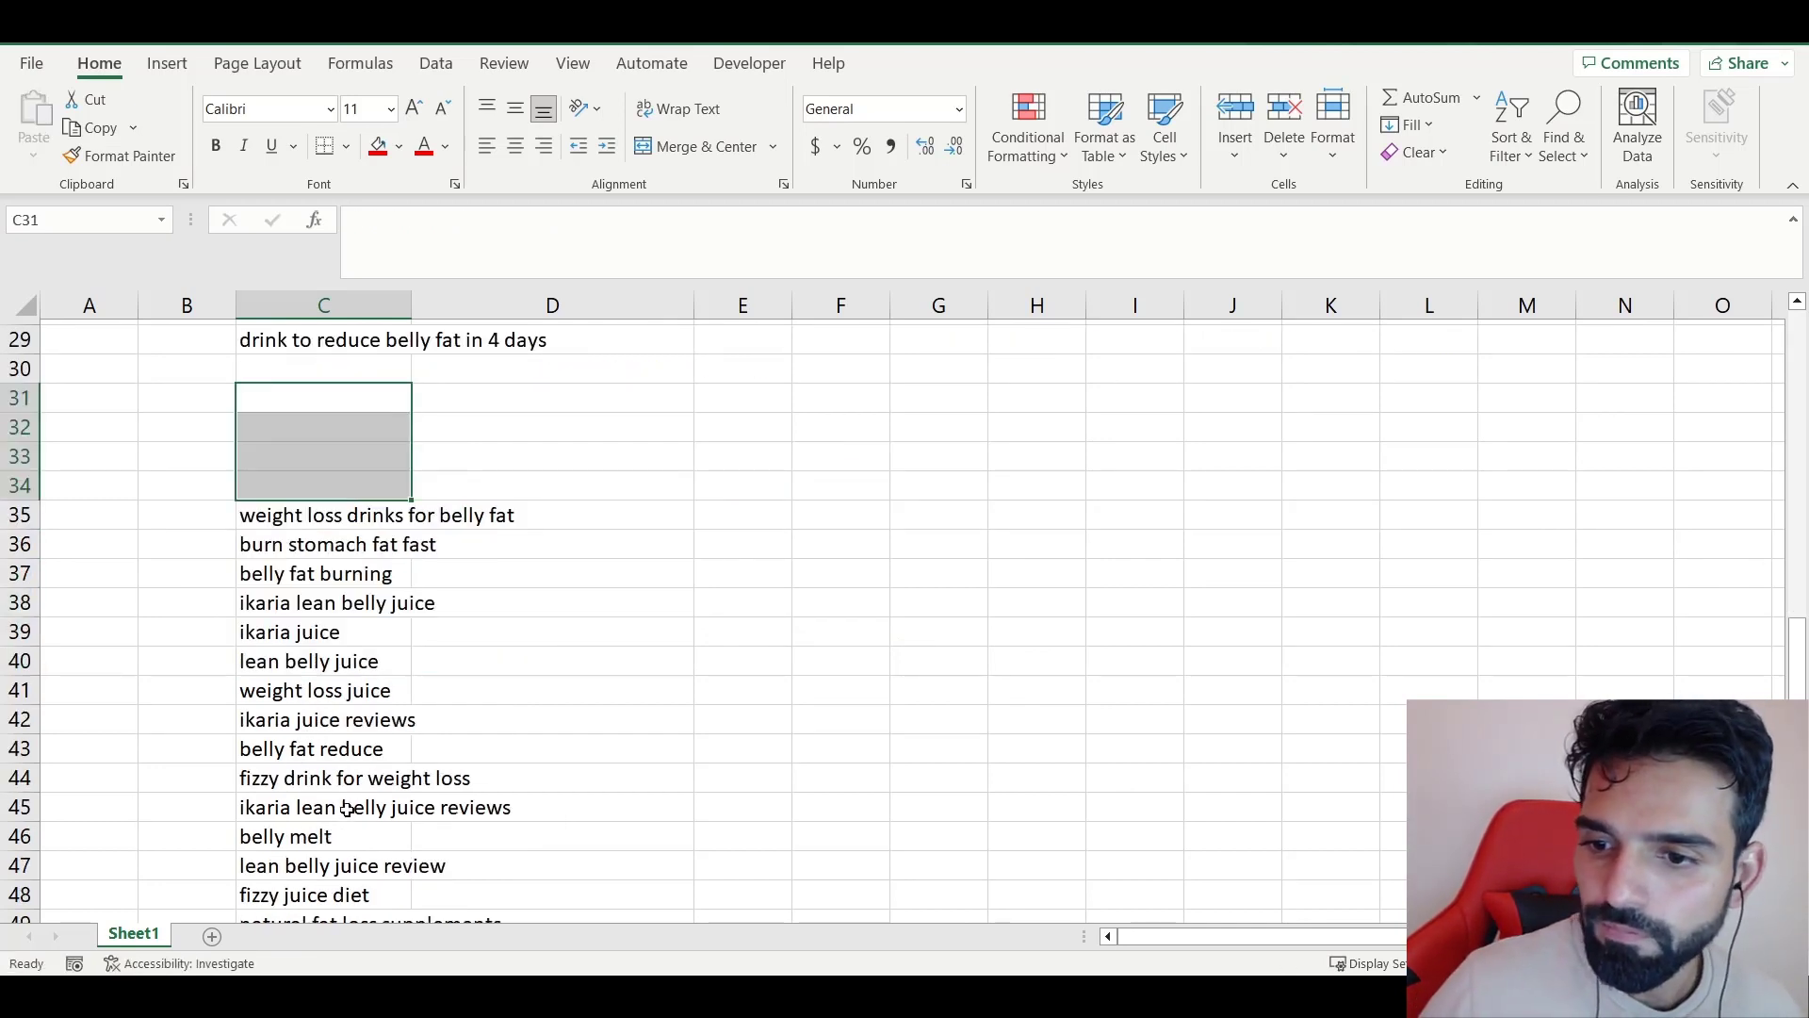
pyautogui.scroll(-4, 318, 813)
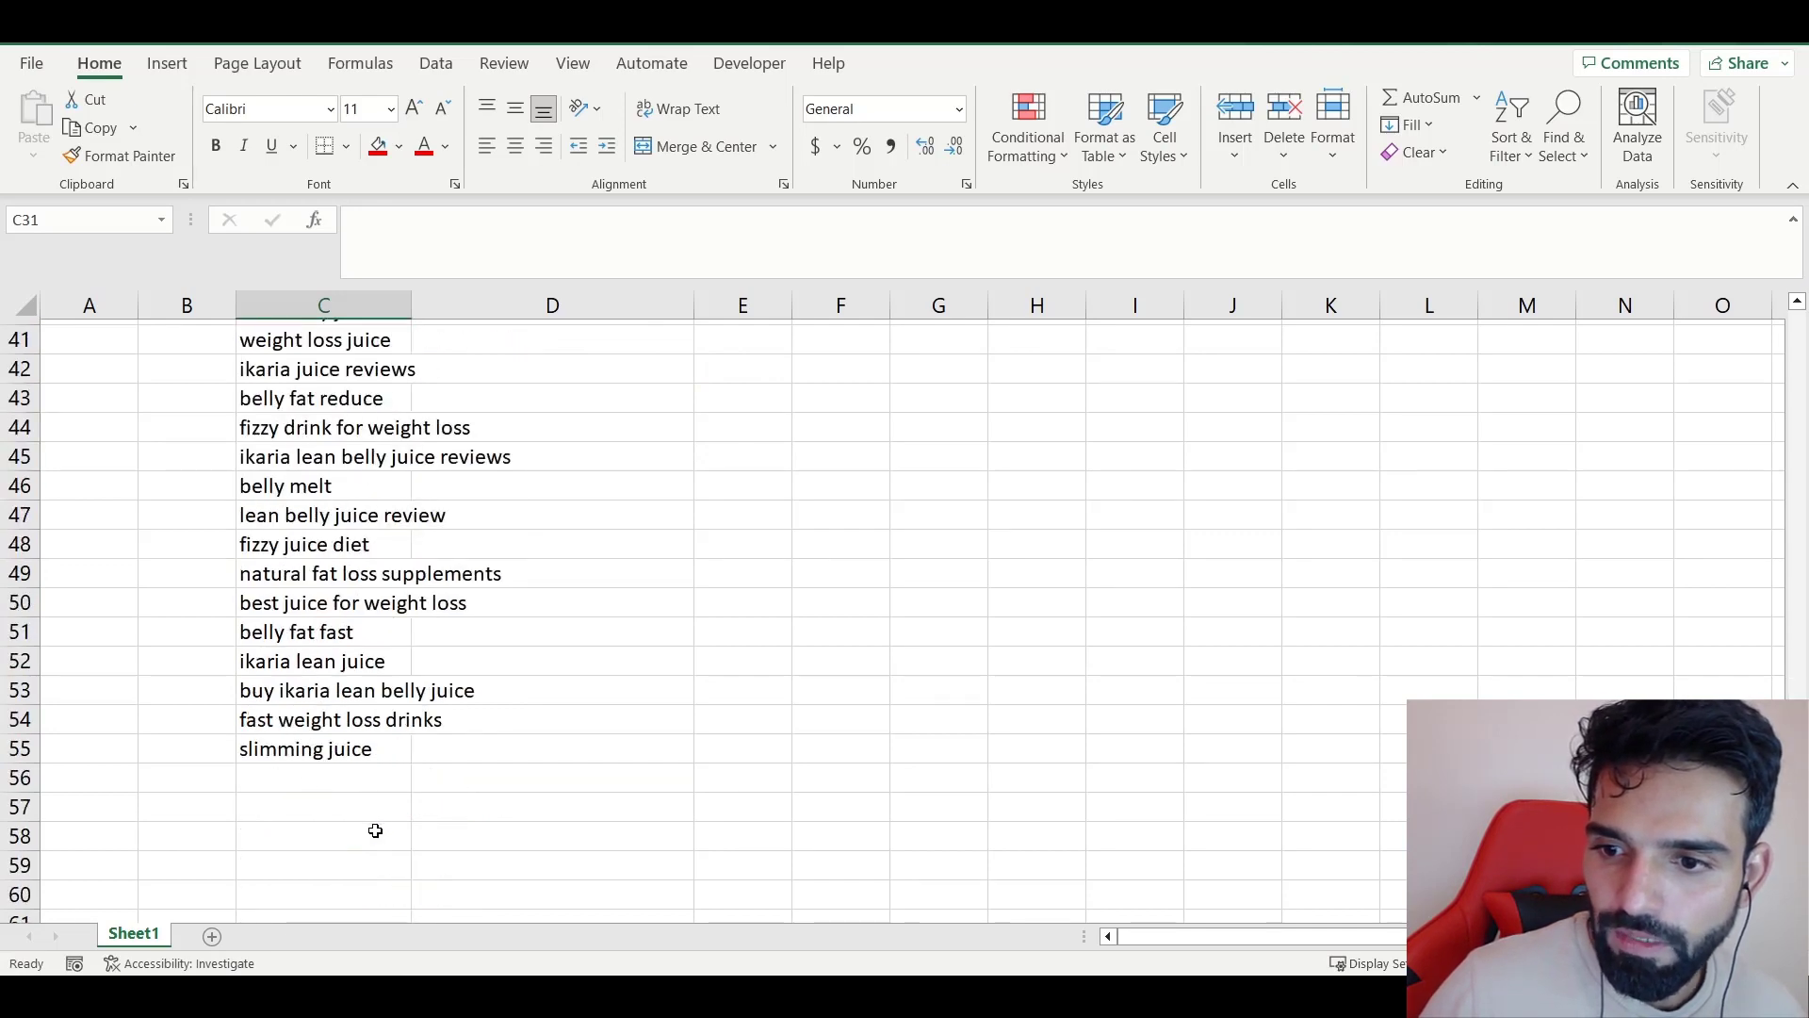
pyautogui.click(386, 748)
pyautogui.hotkey('ctrl', 'c')
pyautogui.scroll(8, 490, 772)
pyautogui.click(559, 691)
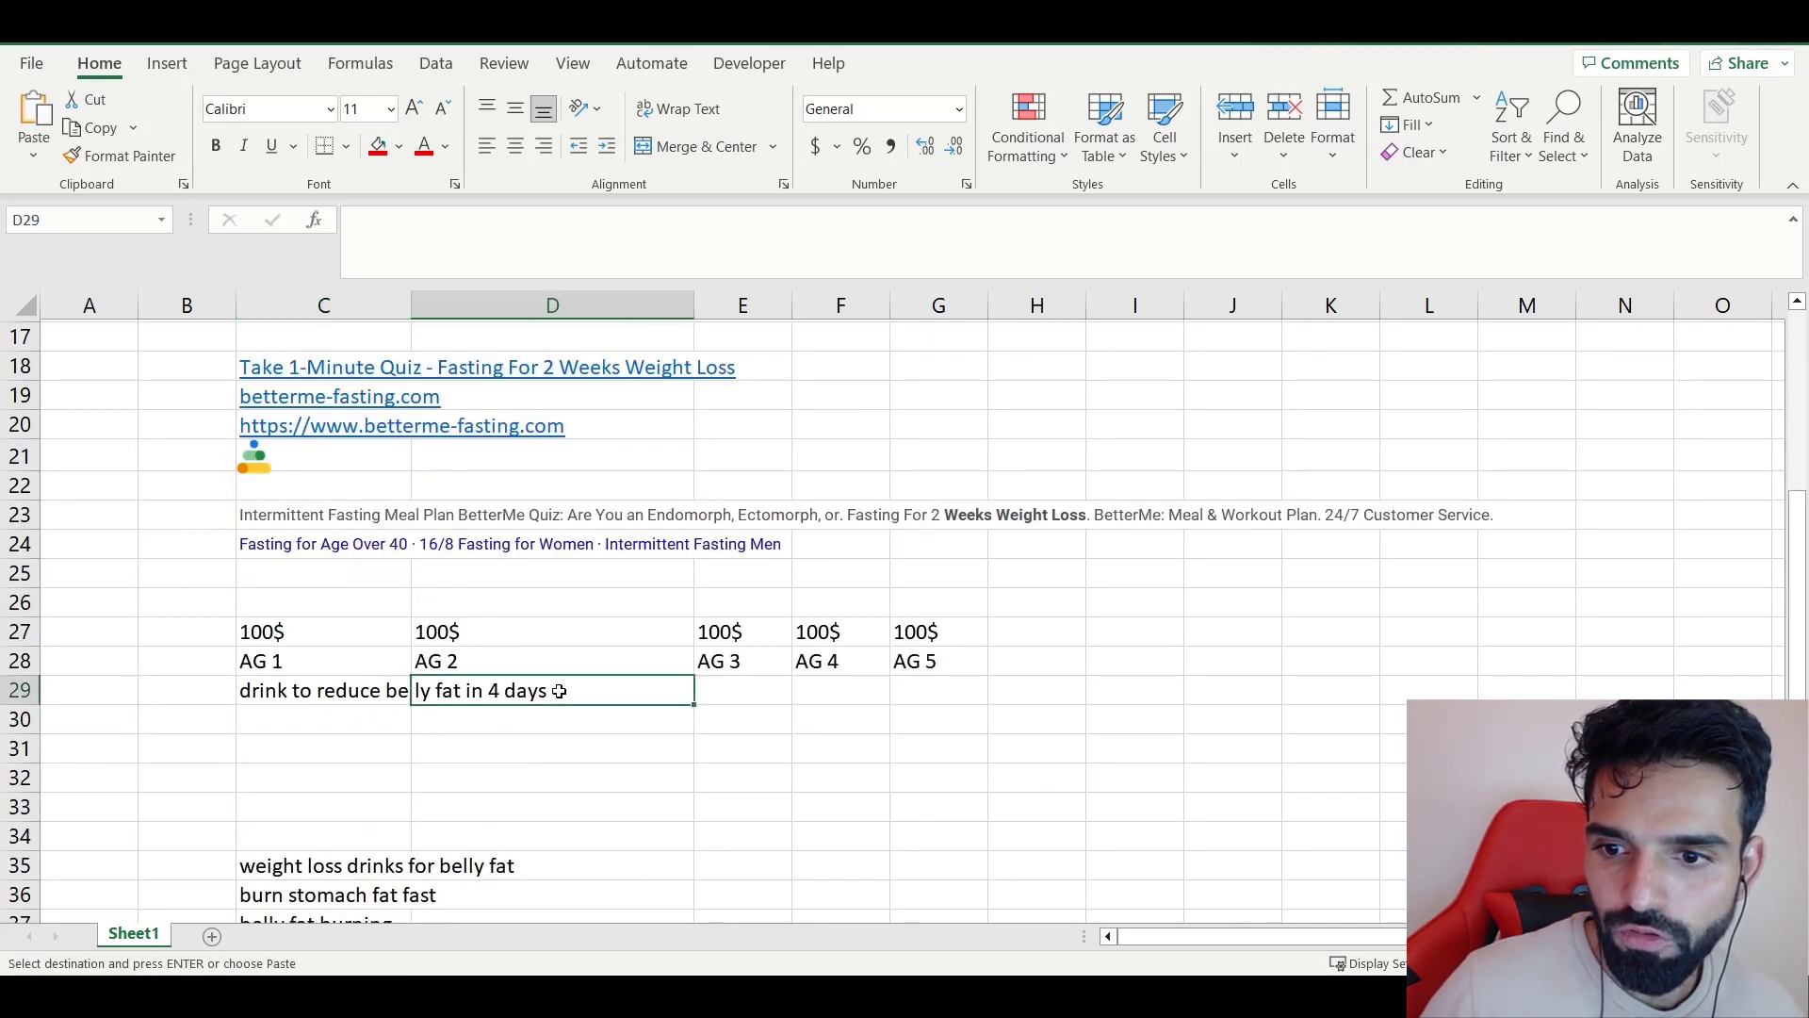
pyautogui.hotkey('ctrl', 'v')
# - Copy the keyword "best juice for weight loss" from the list to E29 under AG 3
pyautogui.scroll(-10, 472, 754)
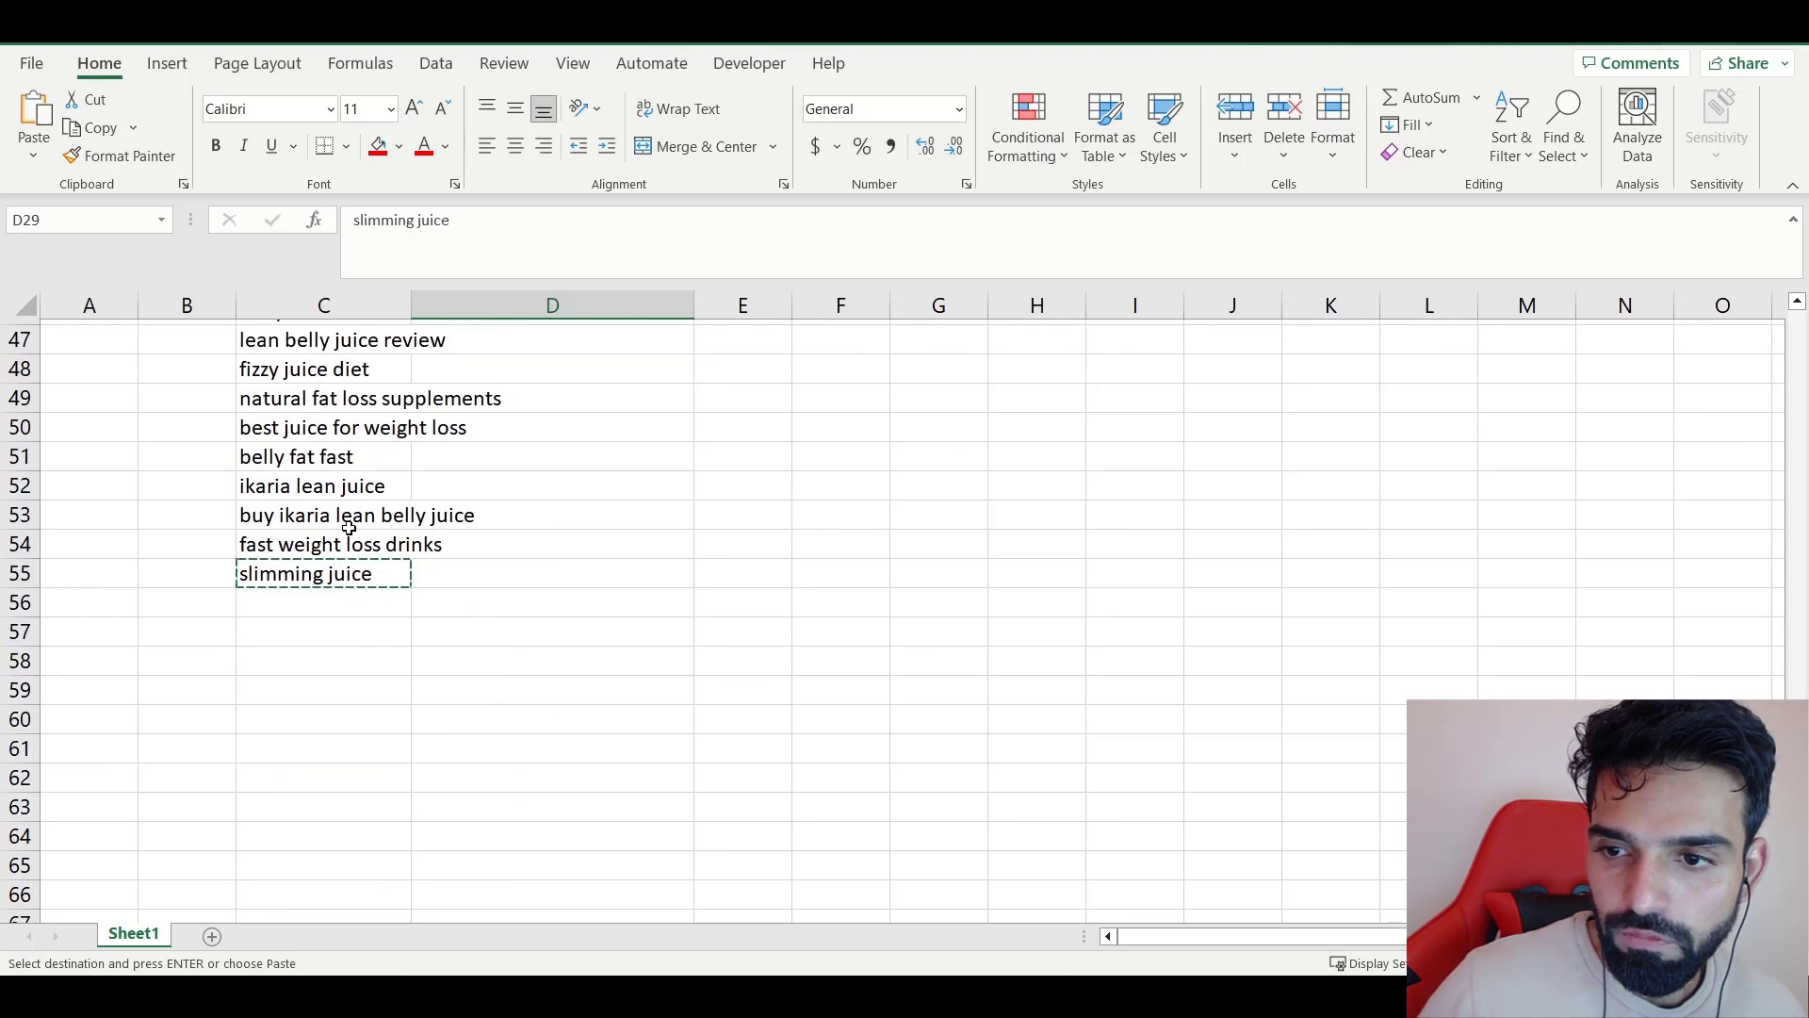
pyautogui.click(382, 551)
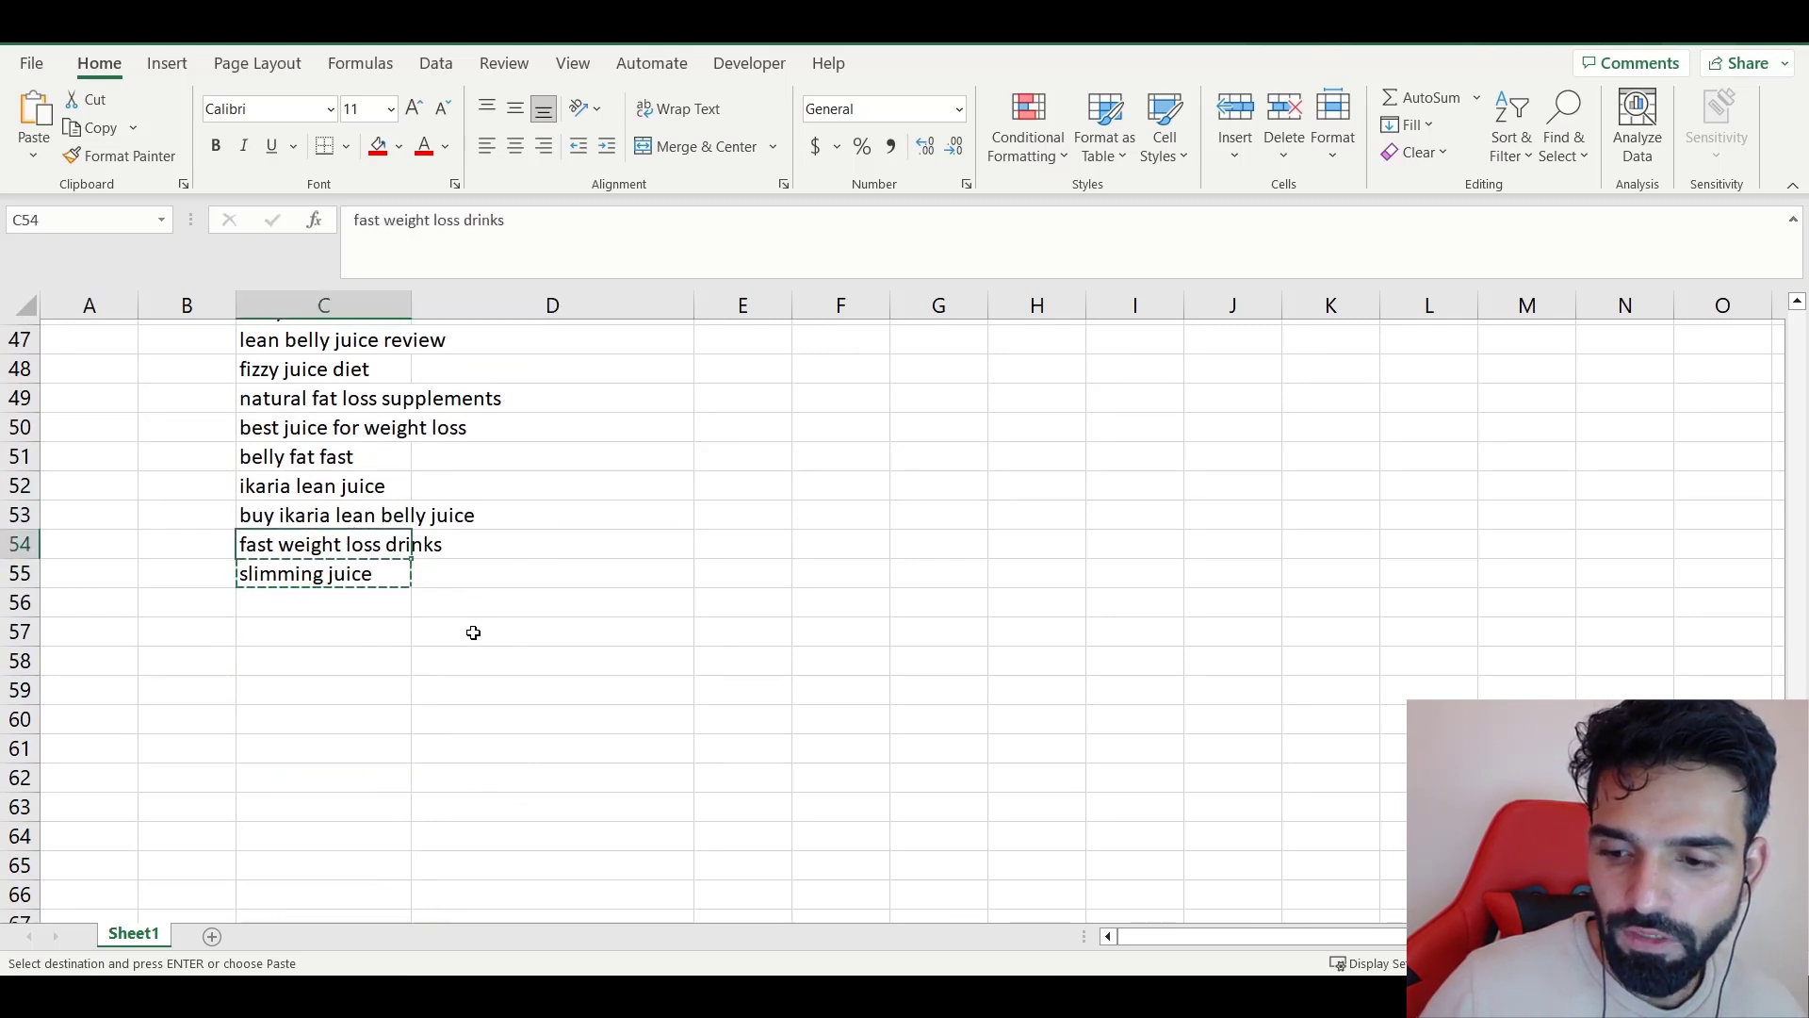
pyautogui.click(341, 438)
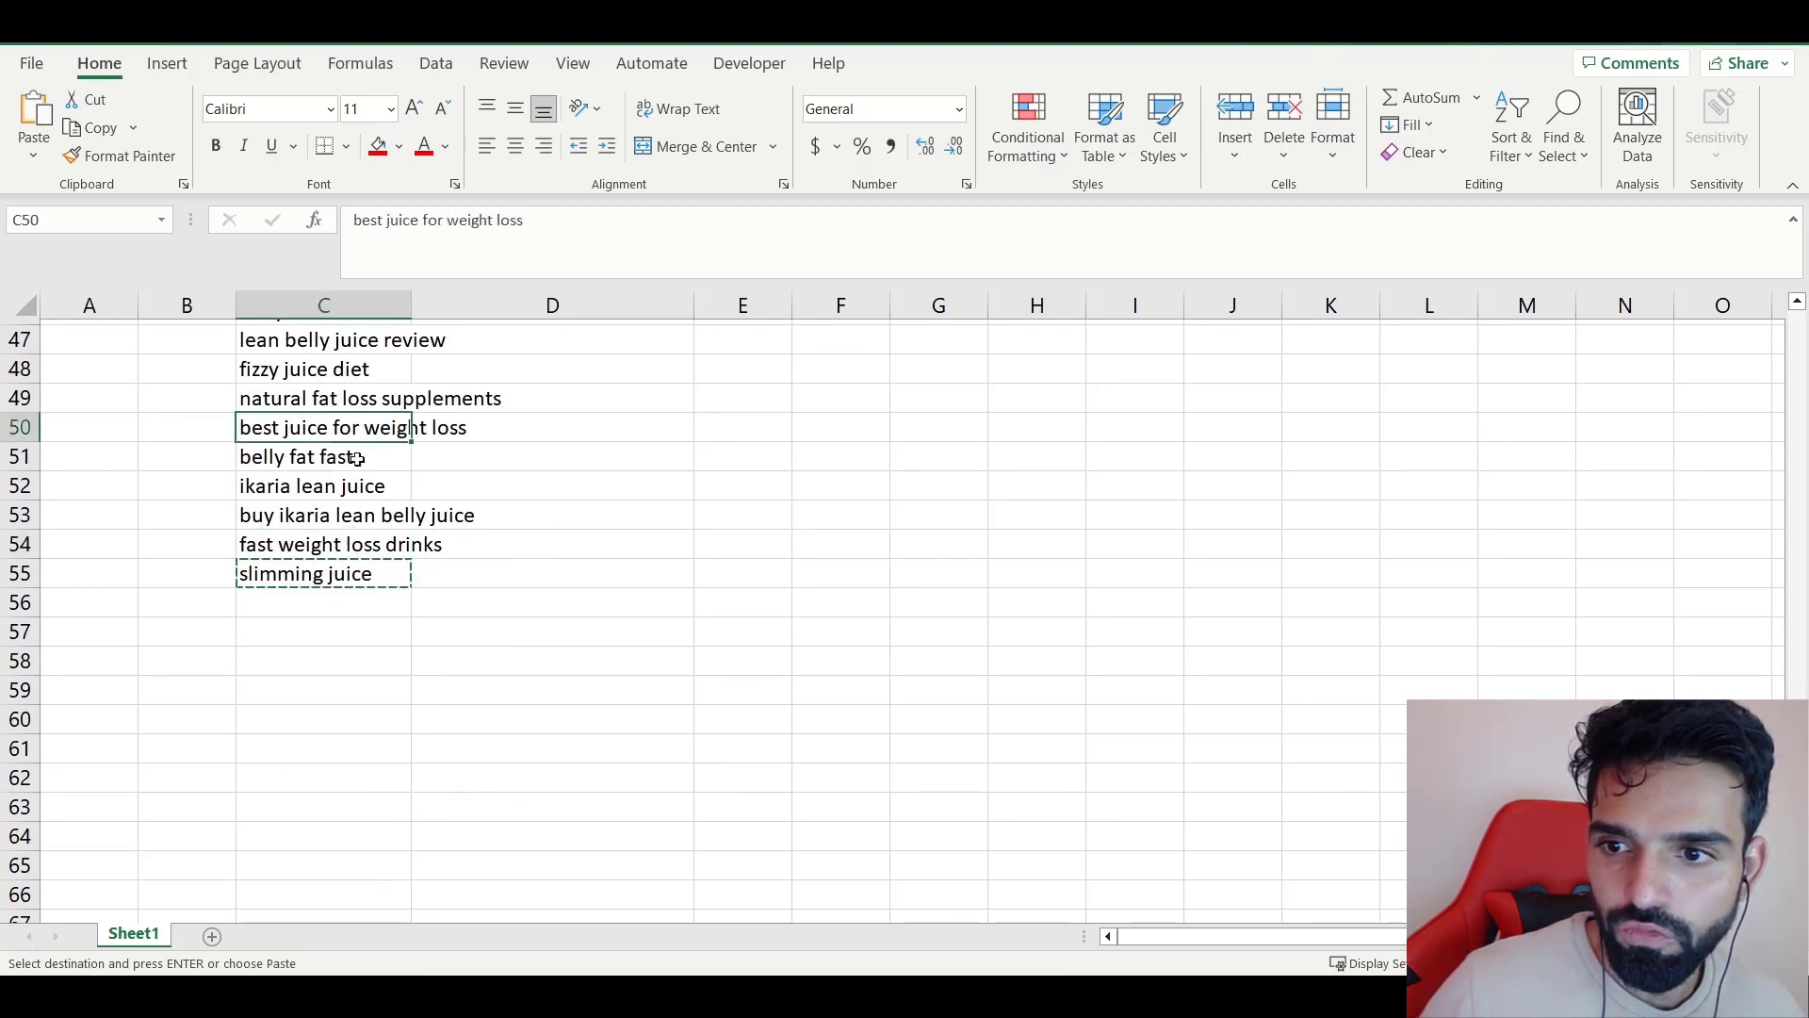
pyautogui.hotkey('ctrl', 'c')
pyautogui.scroll(2, 511, 719)
pyautogui.scroll(8, 504, 759)
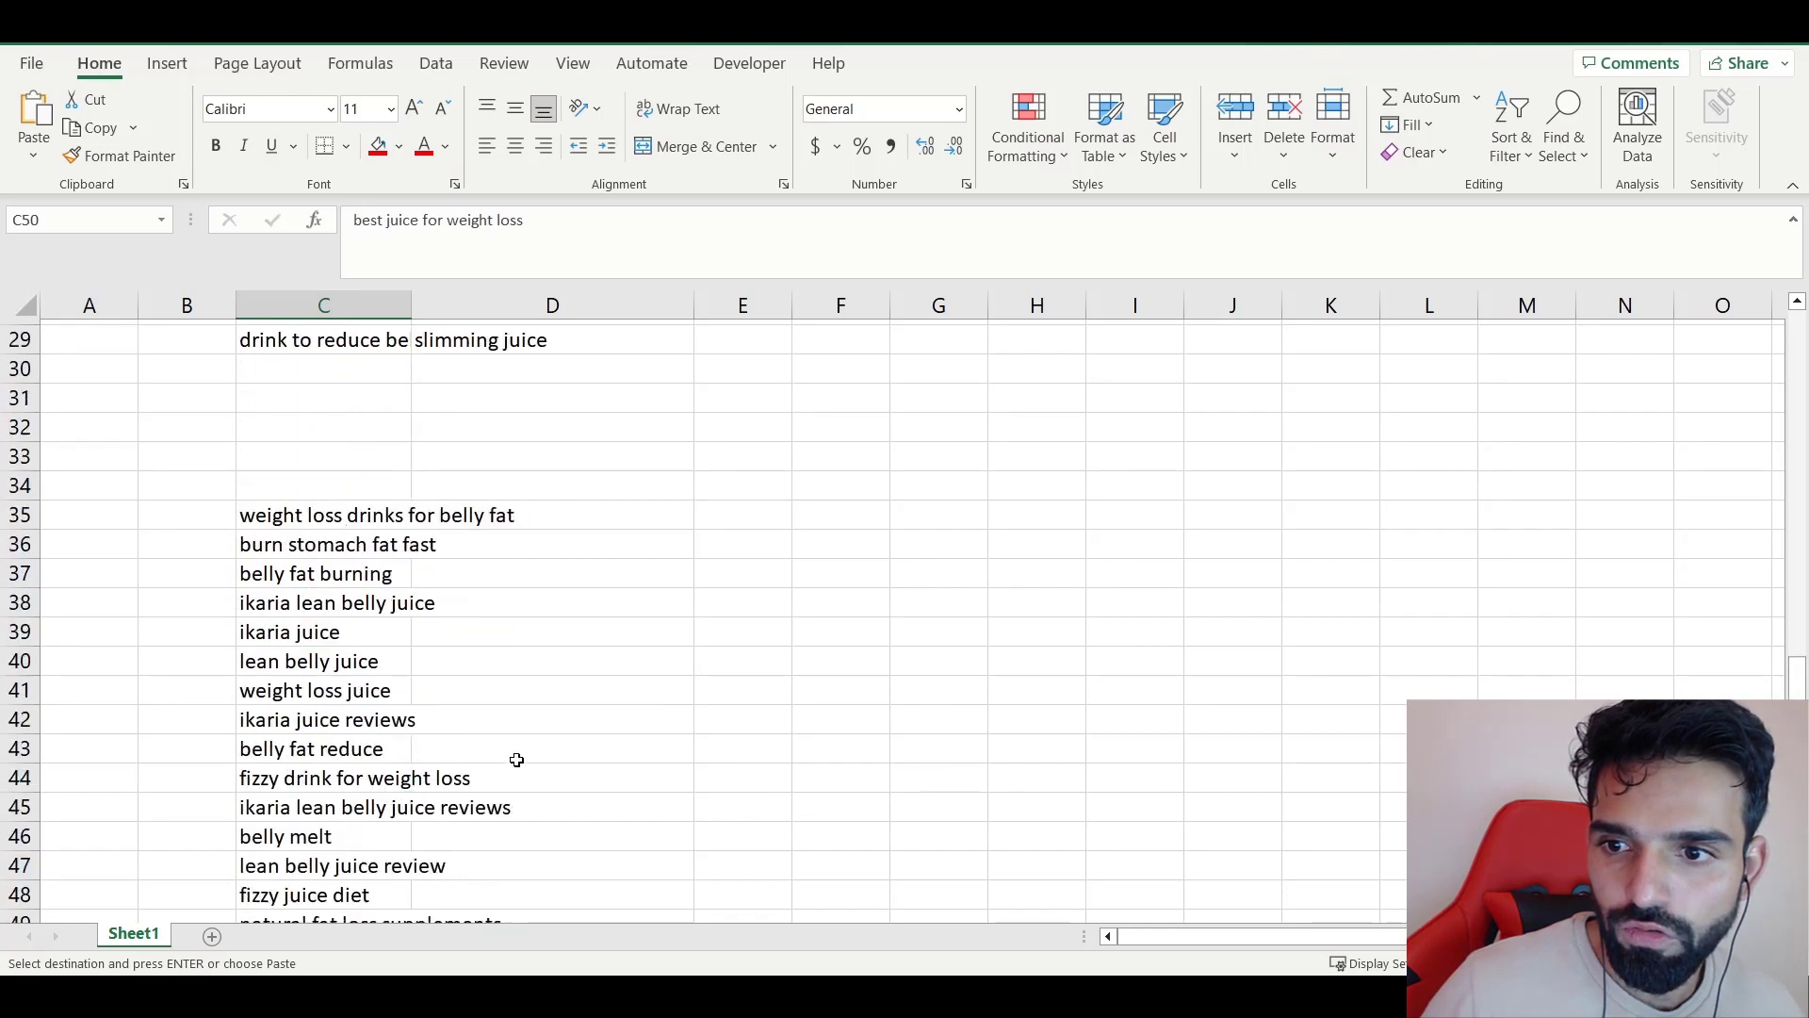
pyautogui.click(731, 683)
pyautogui.hotkey('ctrl', 'v')
# - Copy the keyword "natural fat loss supplements" from the list to F29 under AG 4
pyautogui.scroll(-3, 731, 683)
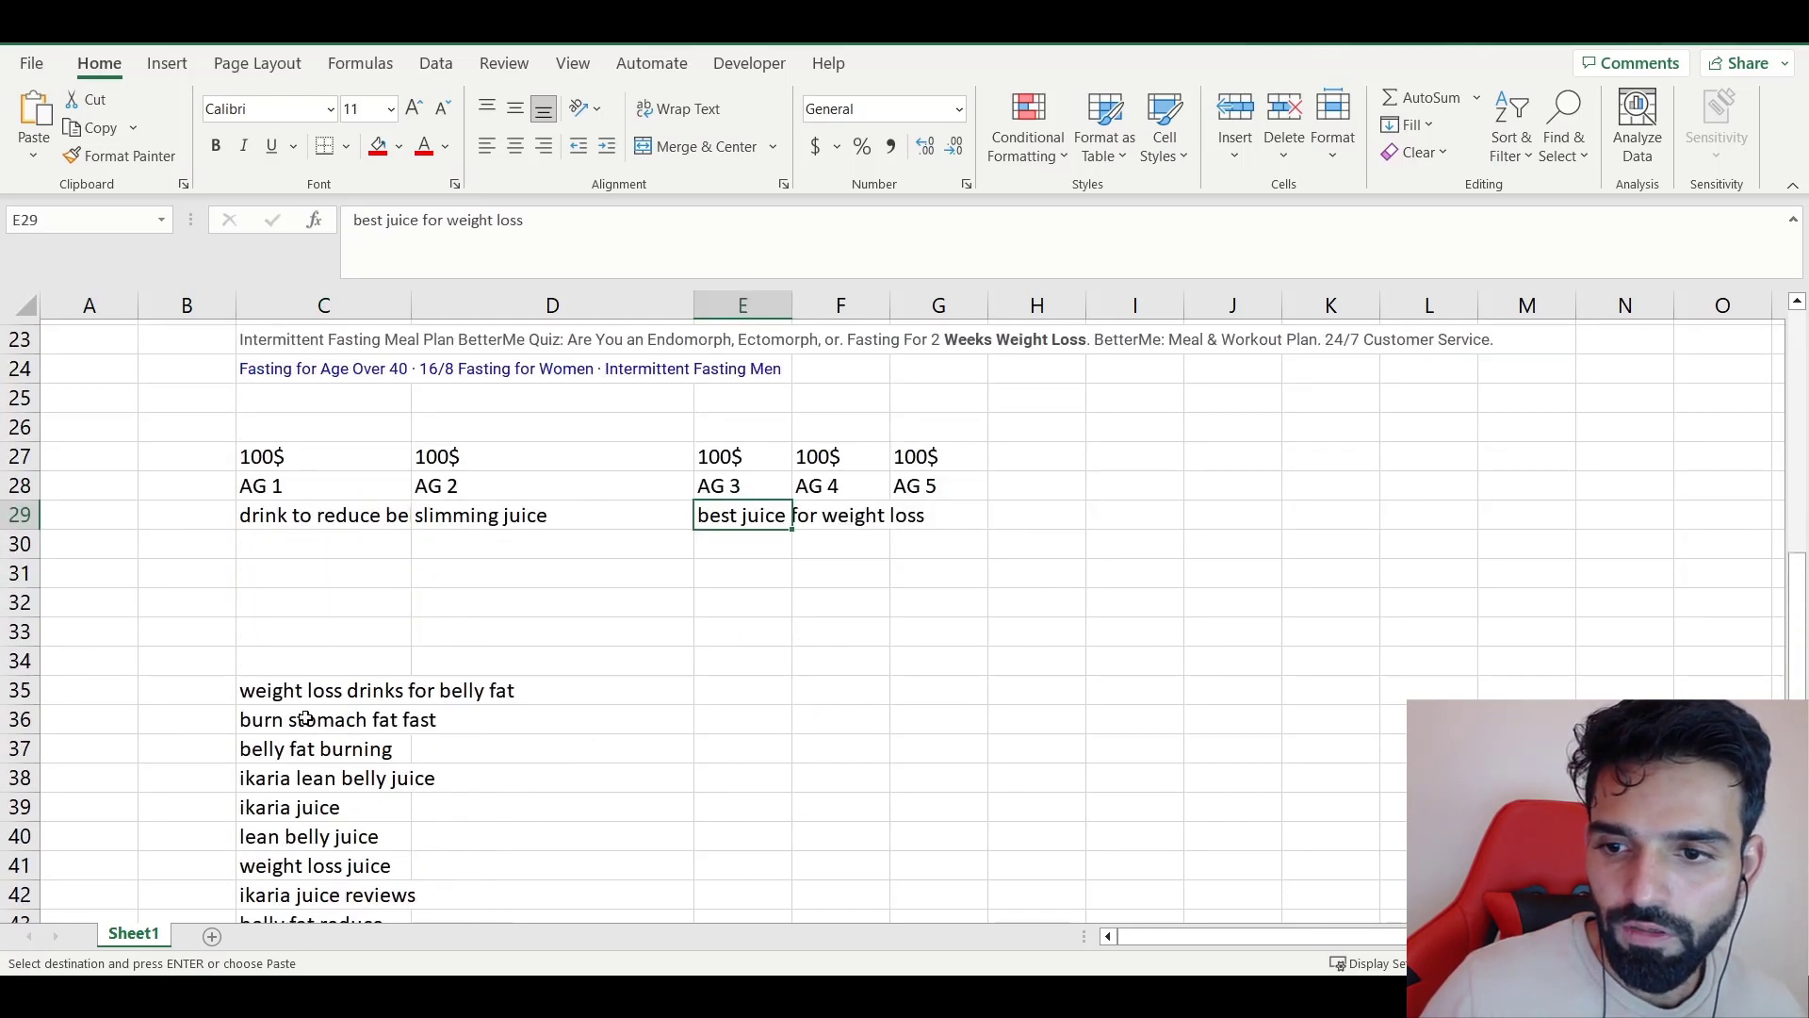
pyautogui.moveTo(321, 476); pyautogui.dragTo(335, 911)
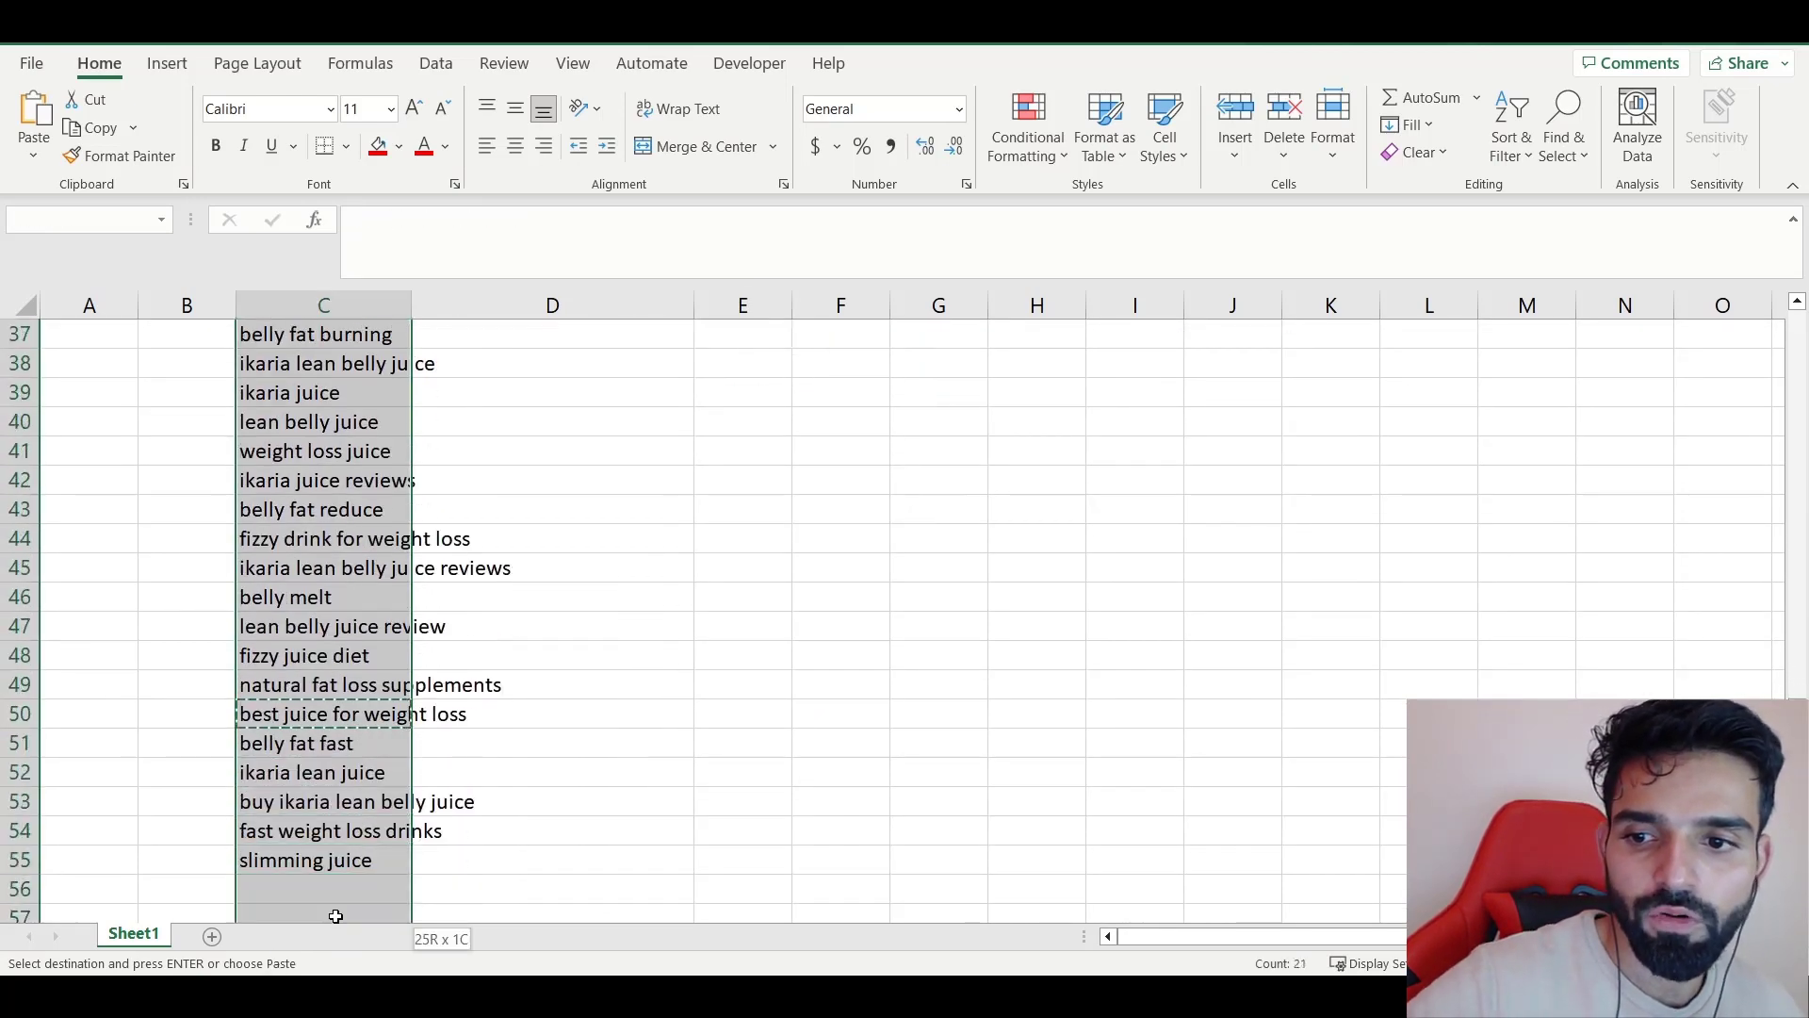
pyautogui.click(396, 685)
pyautogui.scroll(8, 743, 722)
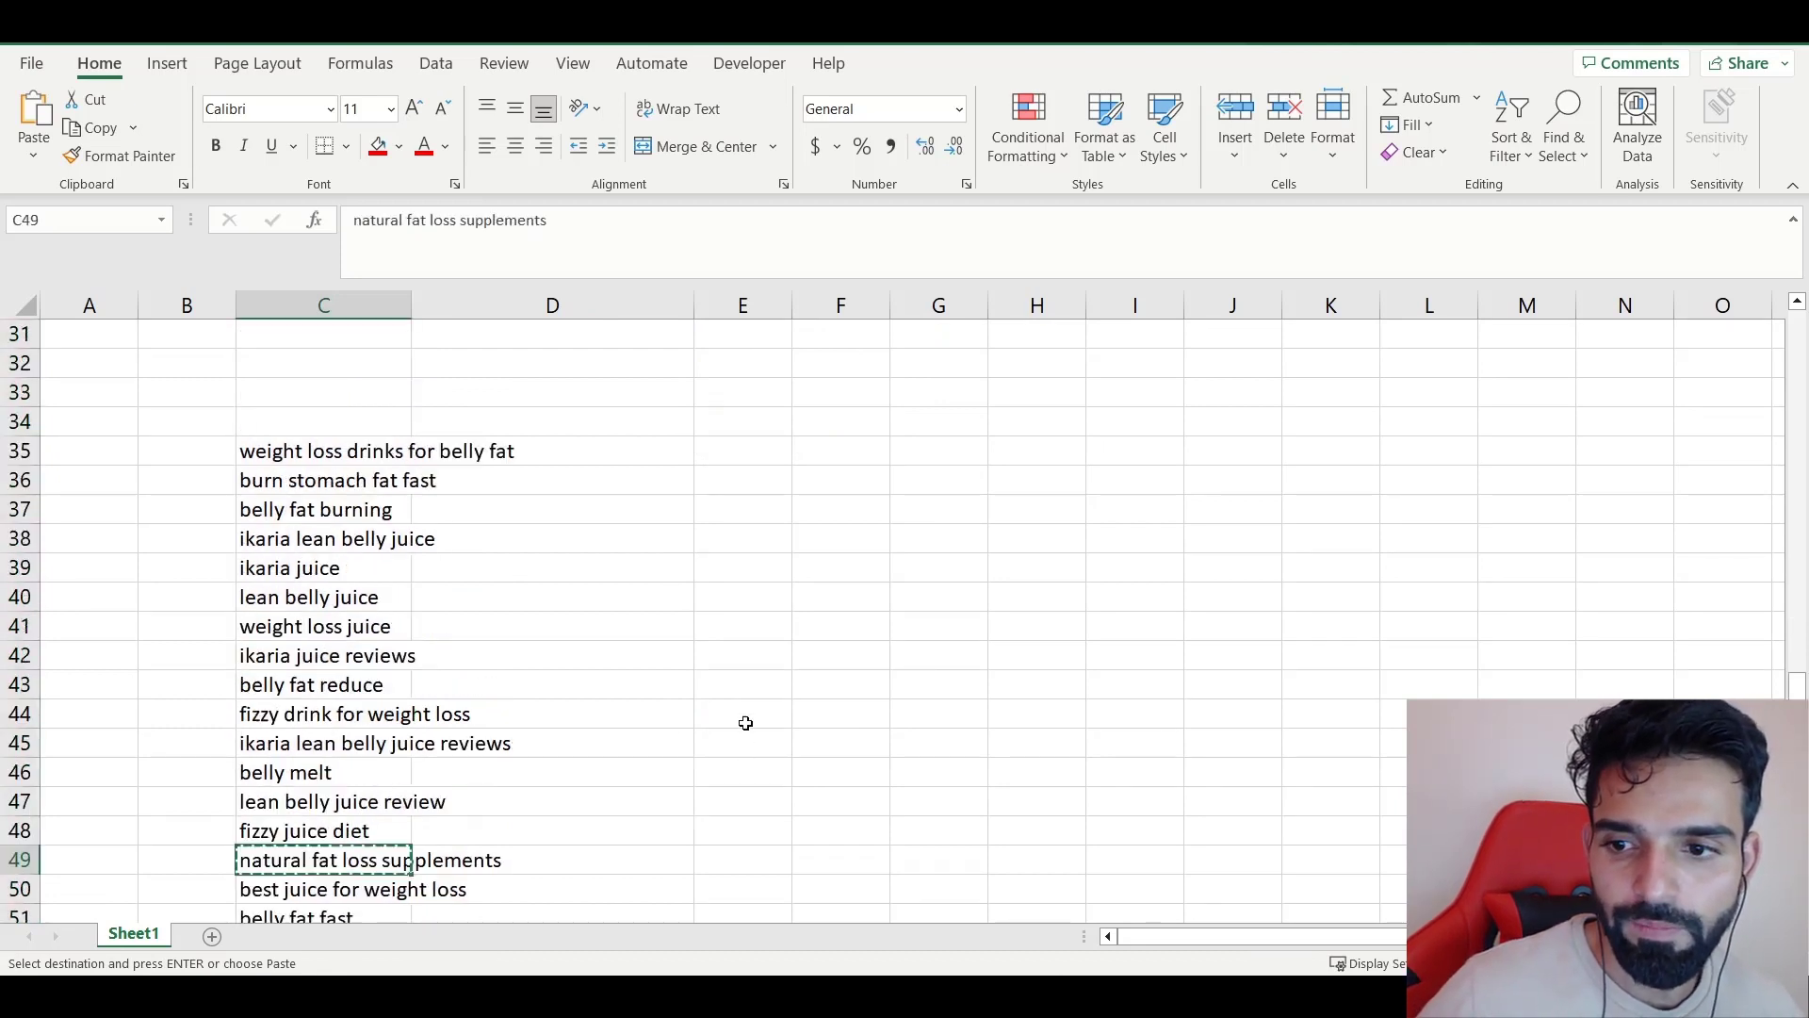
pyautogui.click(829, 802)
pyautogui.hotkey('ctrl', 'v')
# - Clear the AG 5 heading and its 100$ entry in G27:G28
pyautogui.moveTo(892, 732); pyautogui.dragTo(923, 764)
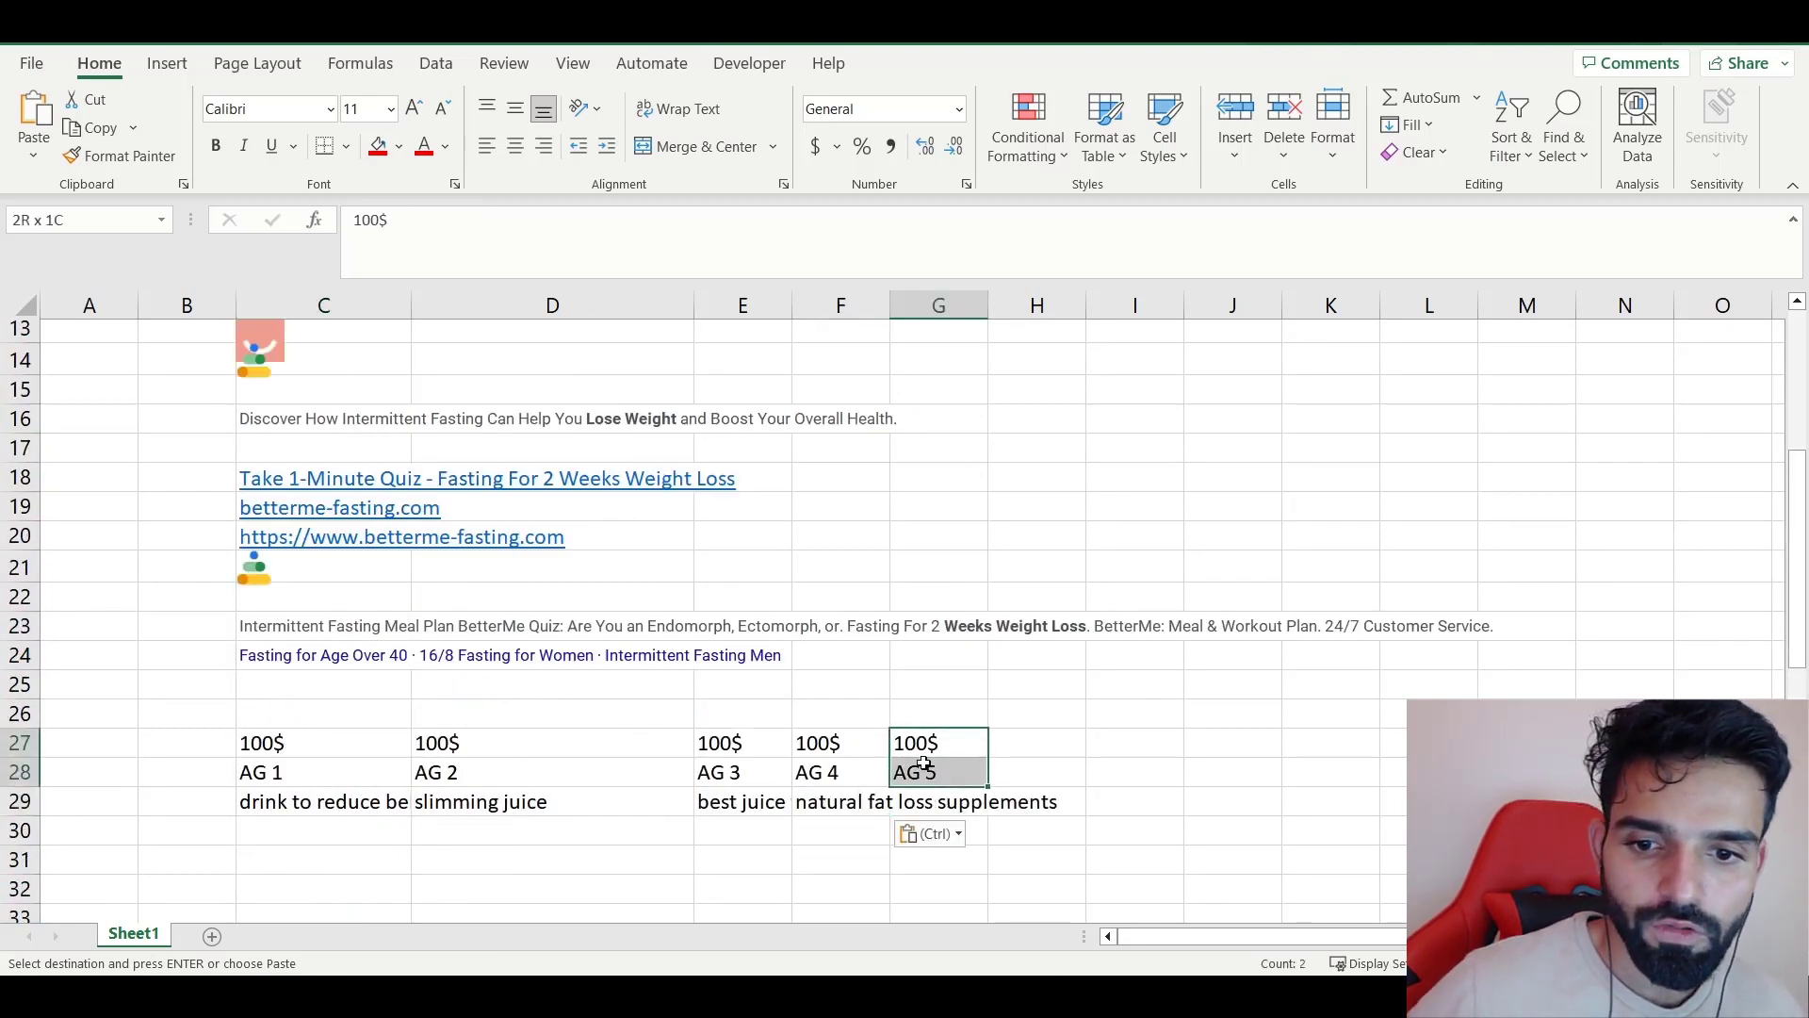
pyautogui.press('Delete')
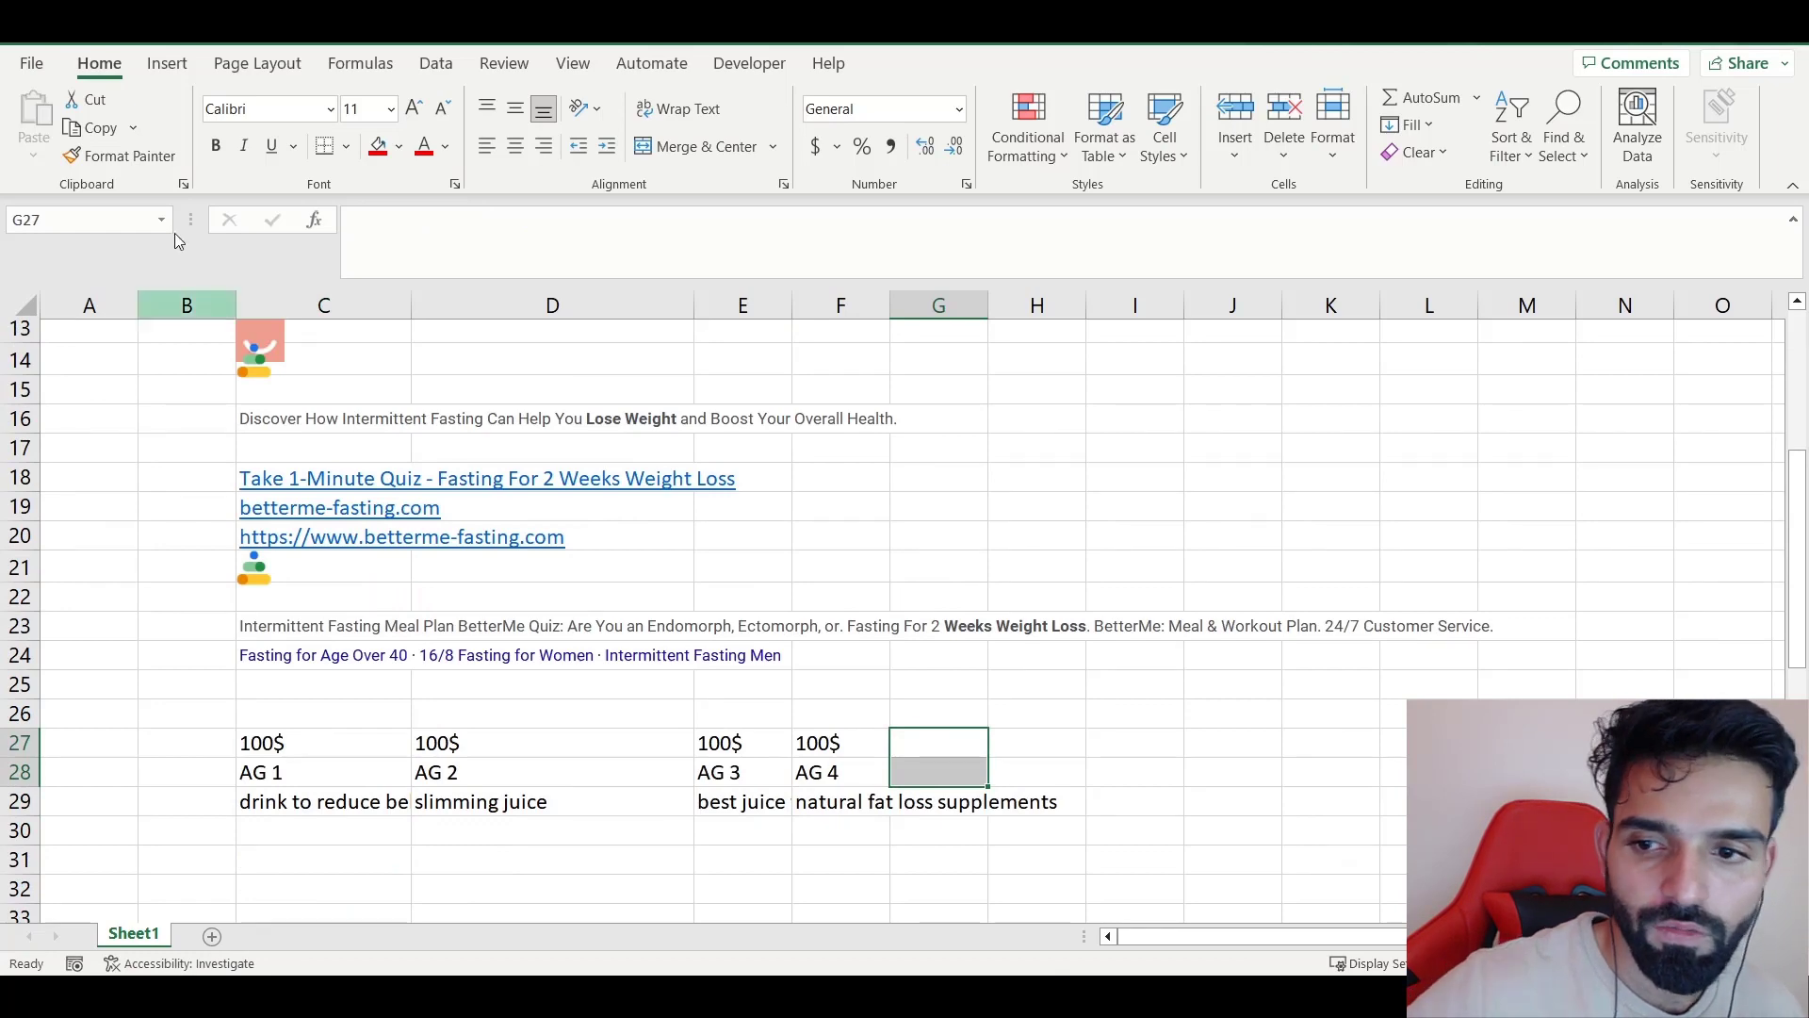
pyautogui.click(27, 304)
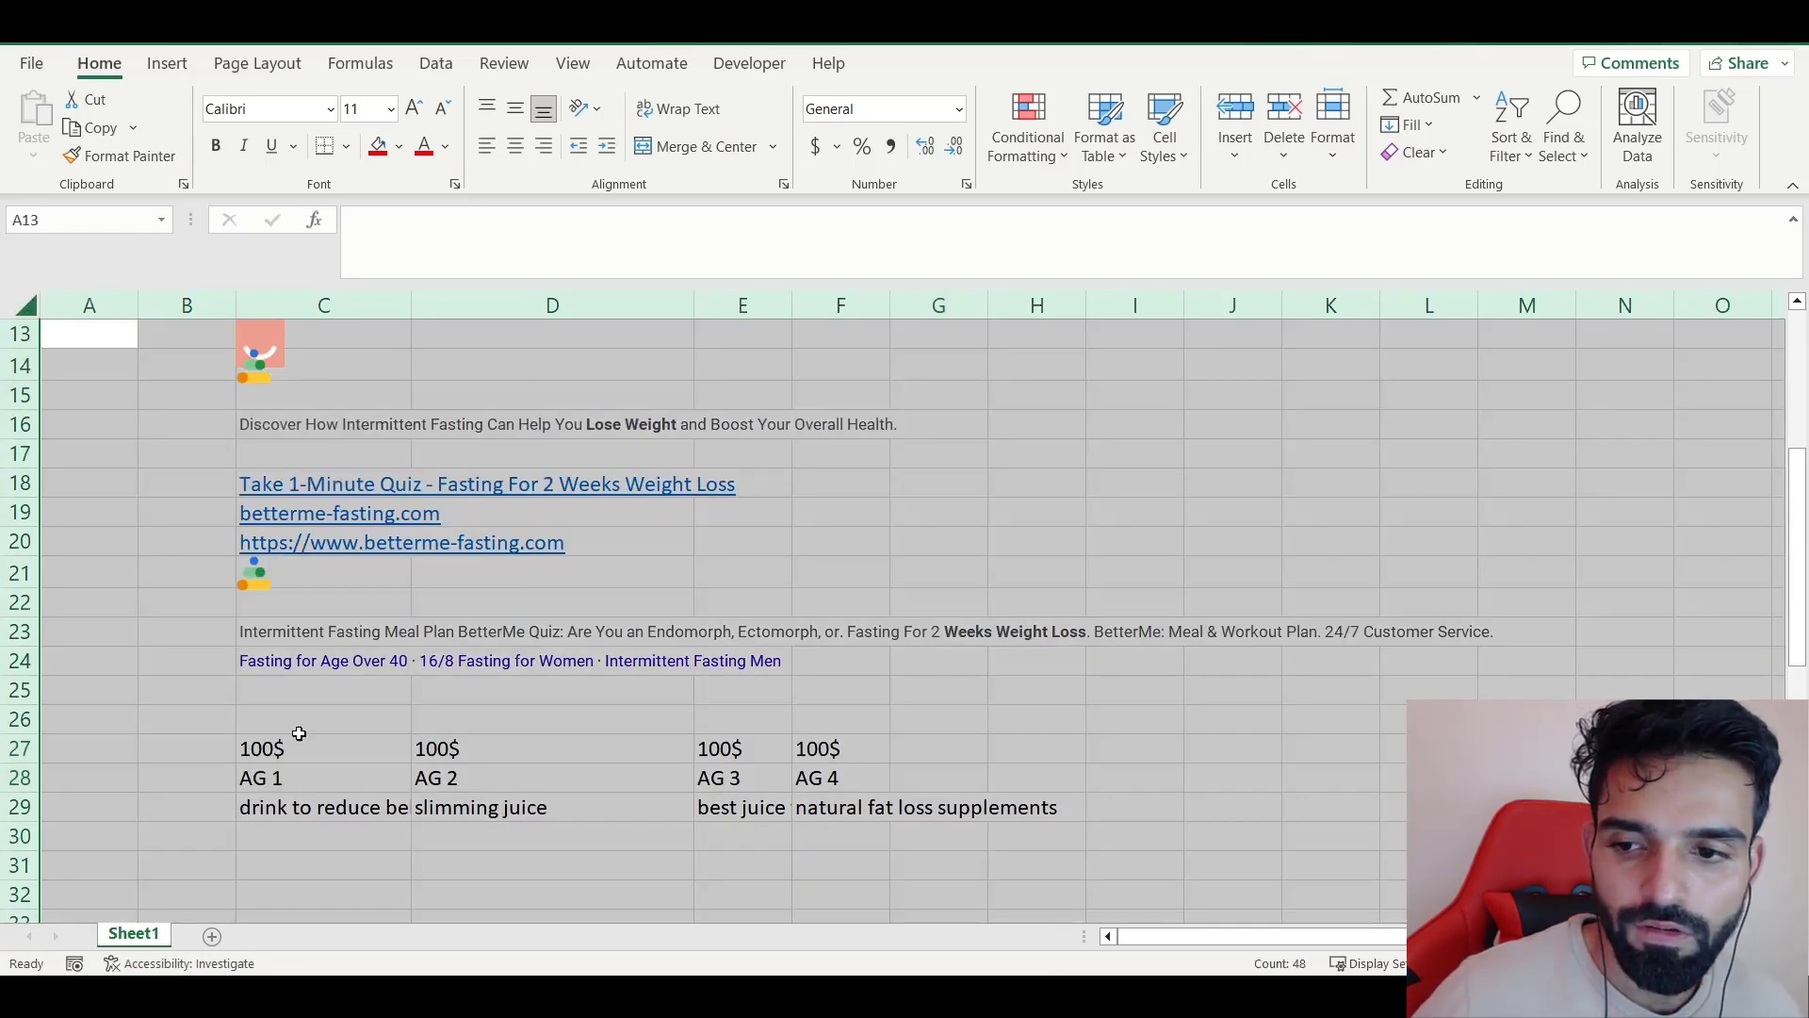
# - Delete the leftover keywords in column C below the ad group table, starting at C35
pyautogui.moveTo(299, 735); pyautogui.dragTo(819, 809)
pyautogui.scroll(-8, 283, 471)
pyautogui.scroll(2, 318, 486)
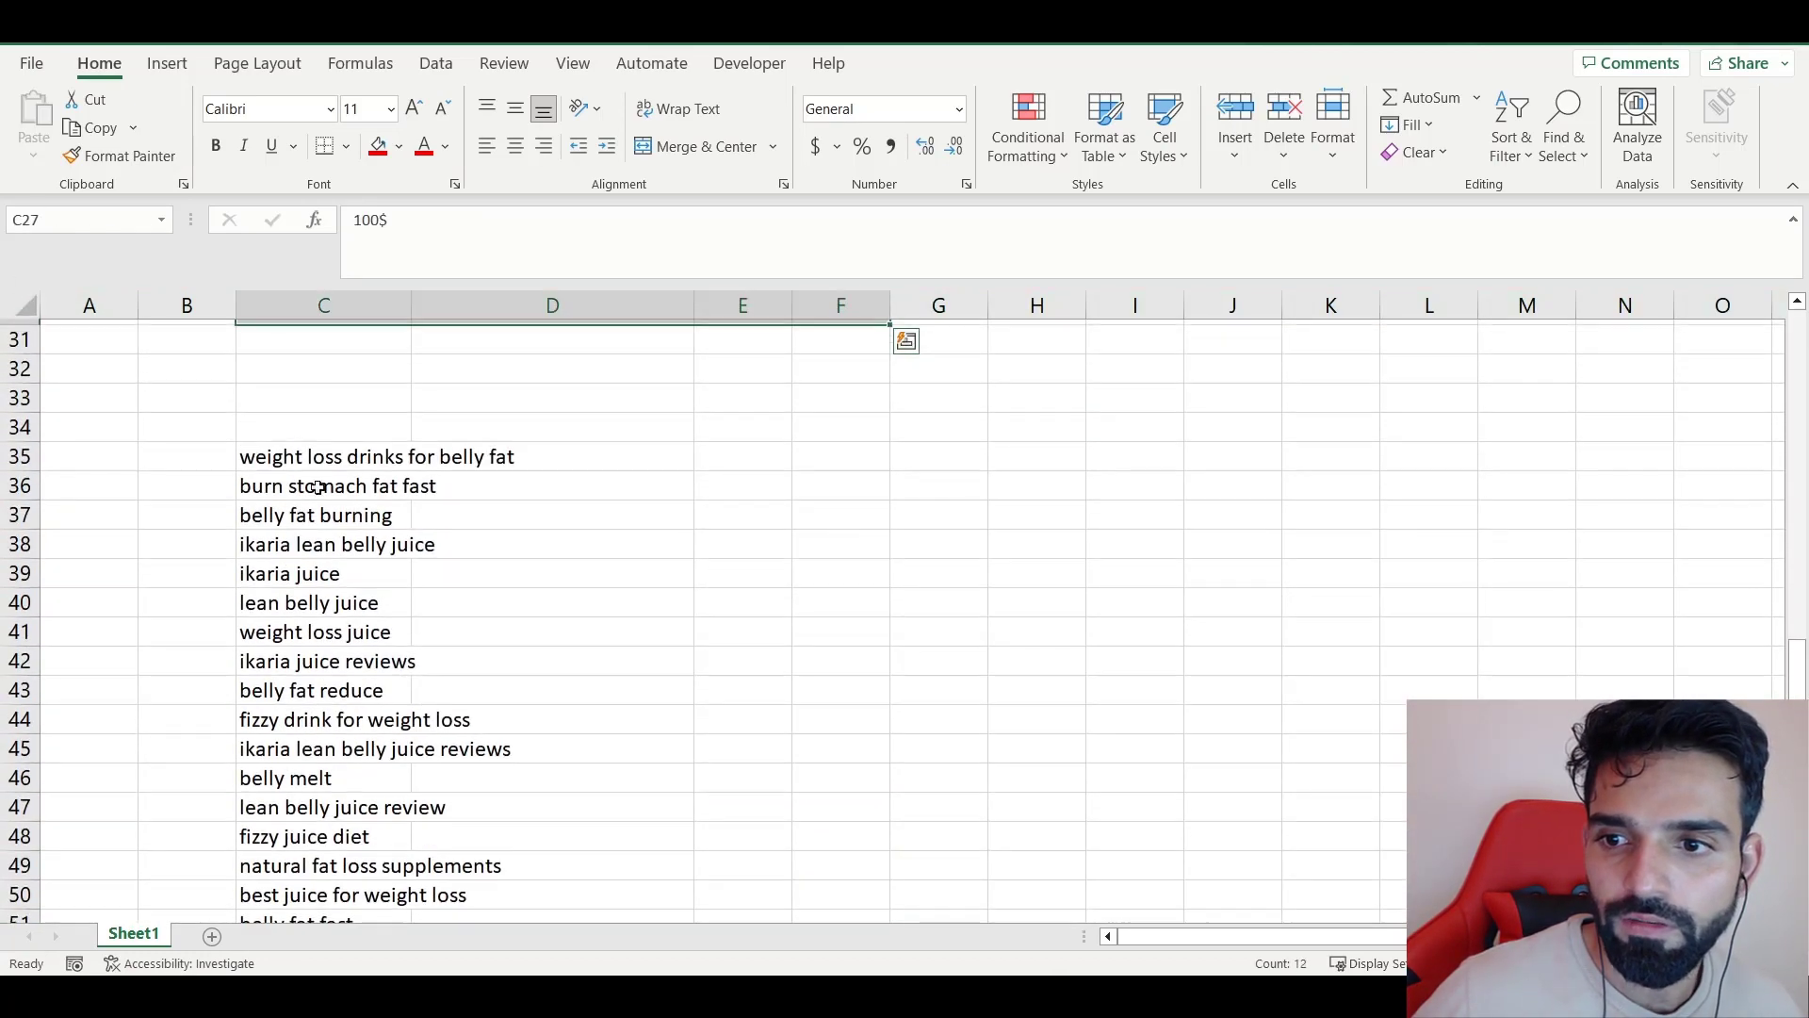
pyautogui.moveTo(317, 456); pyautogui.dragTo(424, 885)
pyautogui.press('Delete')
# - Copy the AG 1 keyword in C29 and switch to the Google Ads campaign draft
pyautogui.scroll(10, 346, 743)
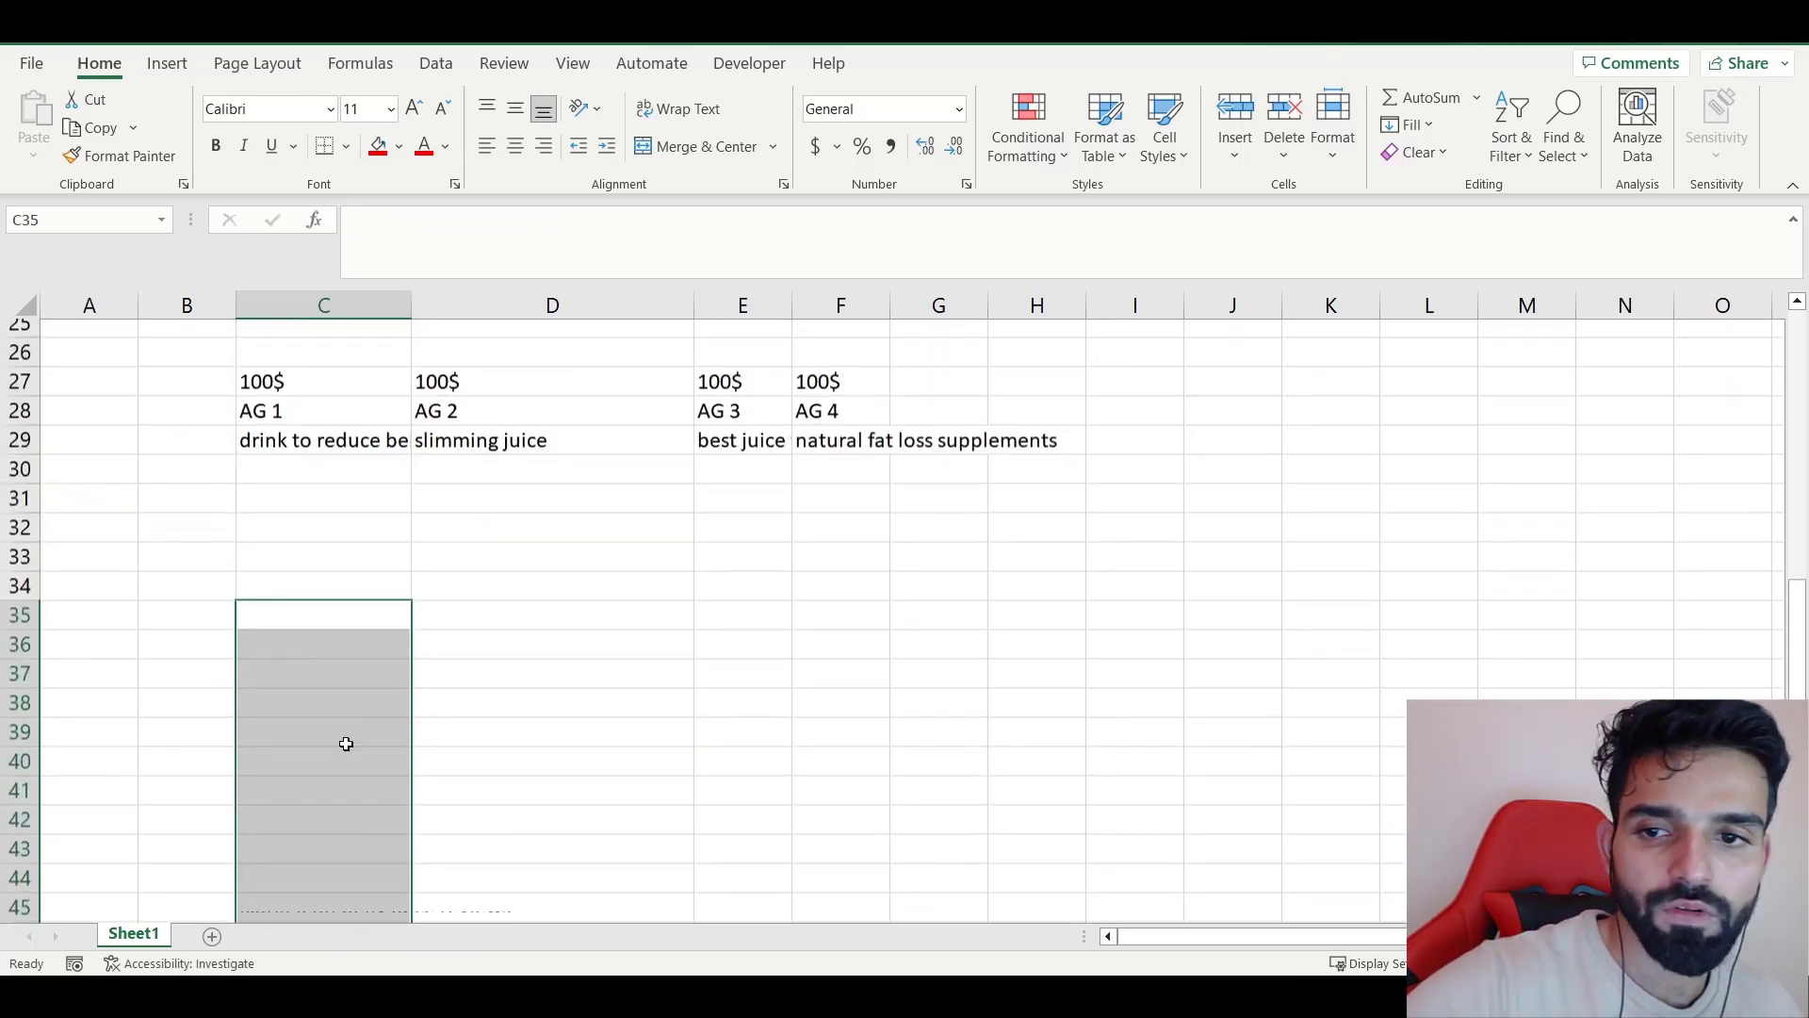
pyautogui.scroll(2, 346, 743)
pyautogui.click(295, 621)
pyautogui.hotkey('ctrl', 'c')
pyautogui.hotkey('alt', 'Tab')
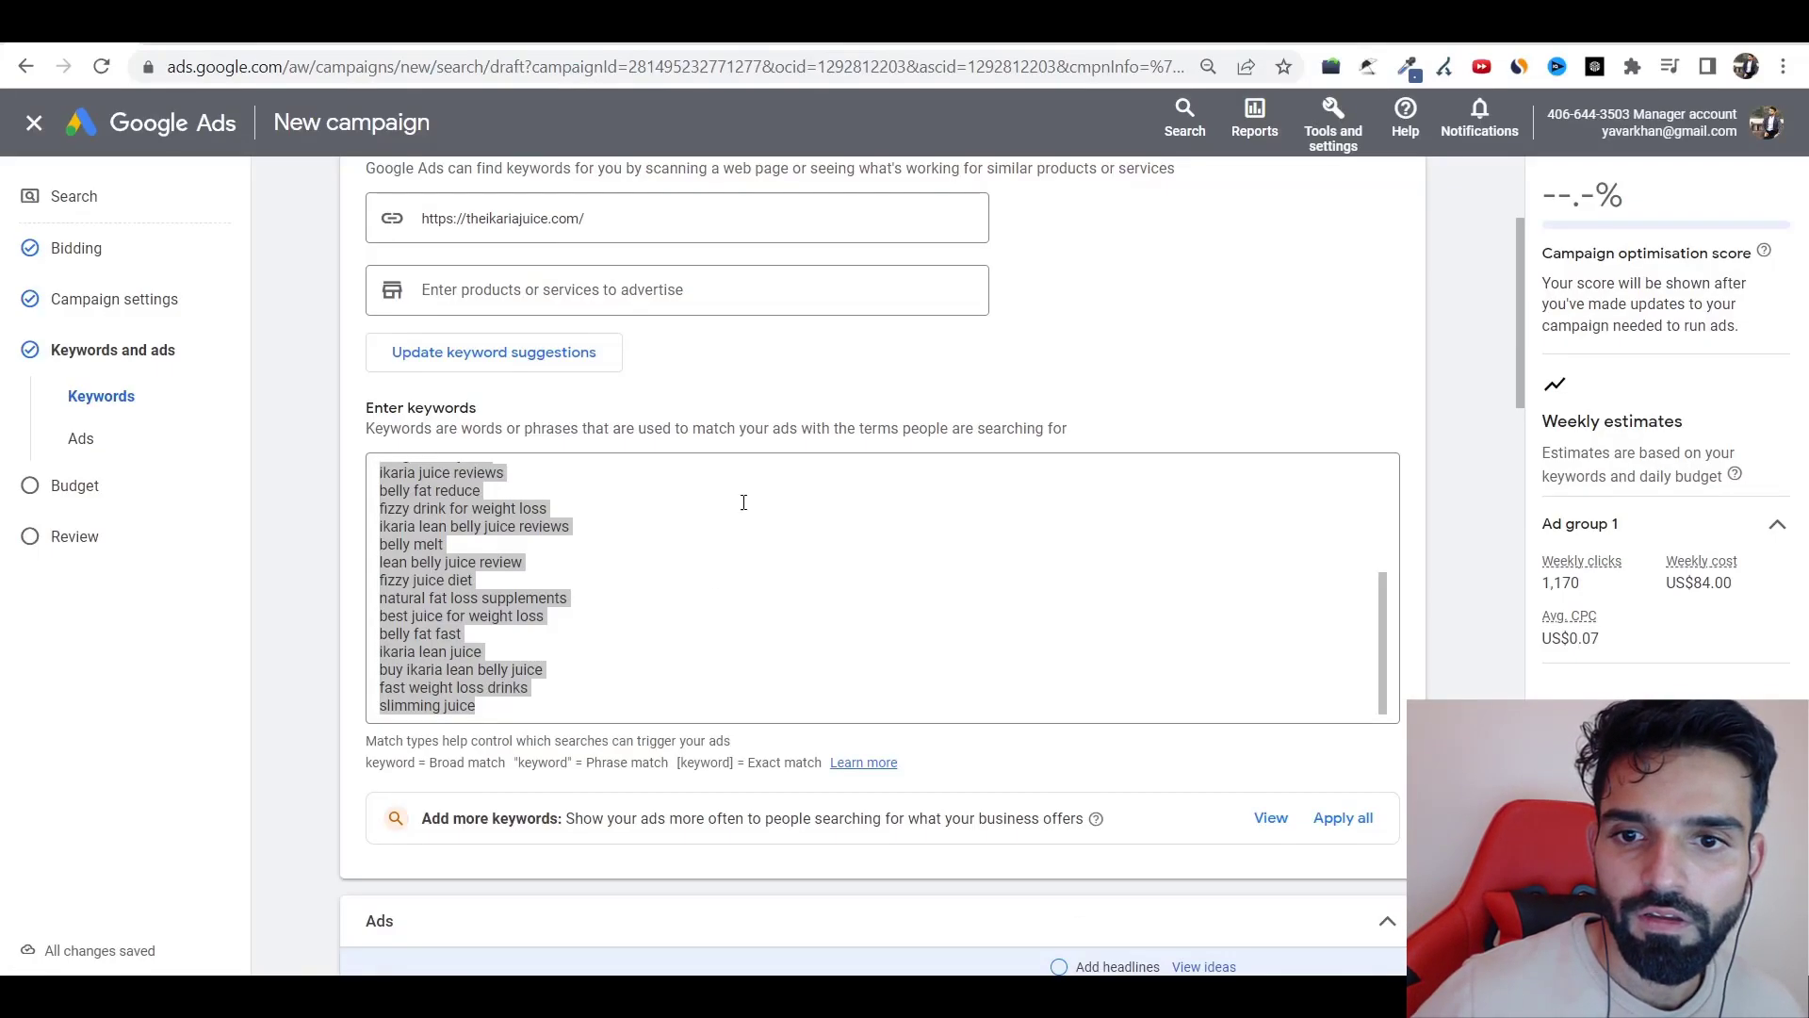
# - Clear the website URL used for keyword scanning and delete all entered keywords
pyautogui.click(555, 220)
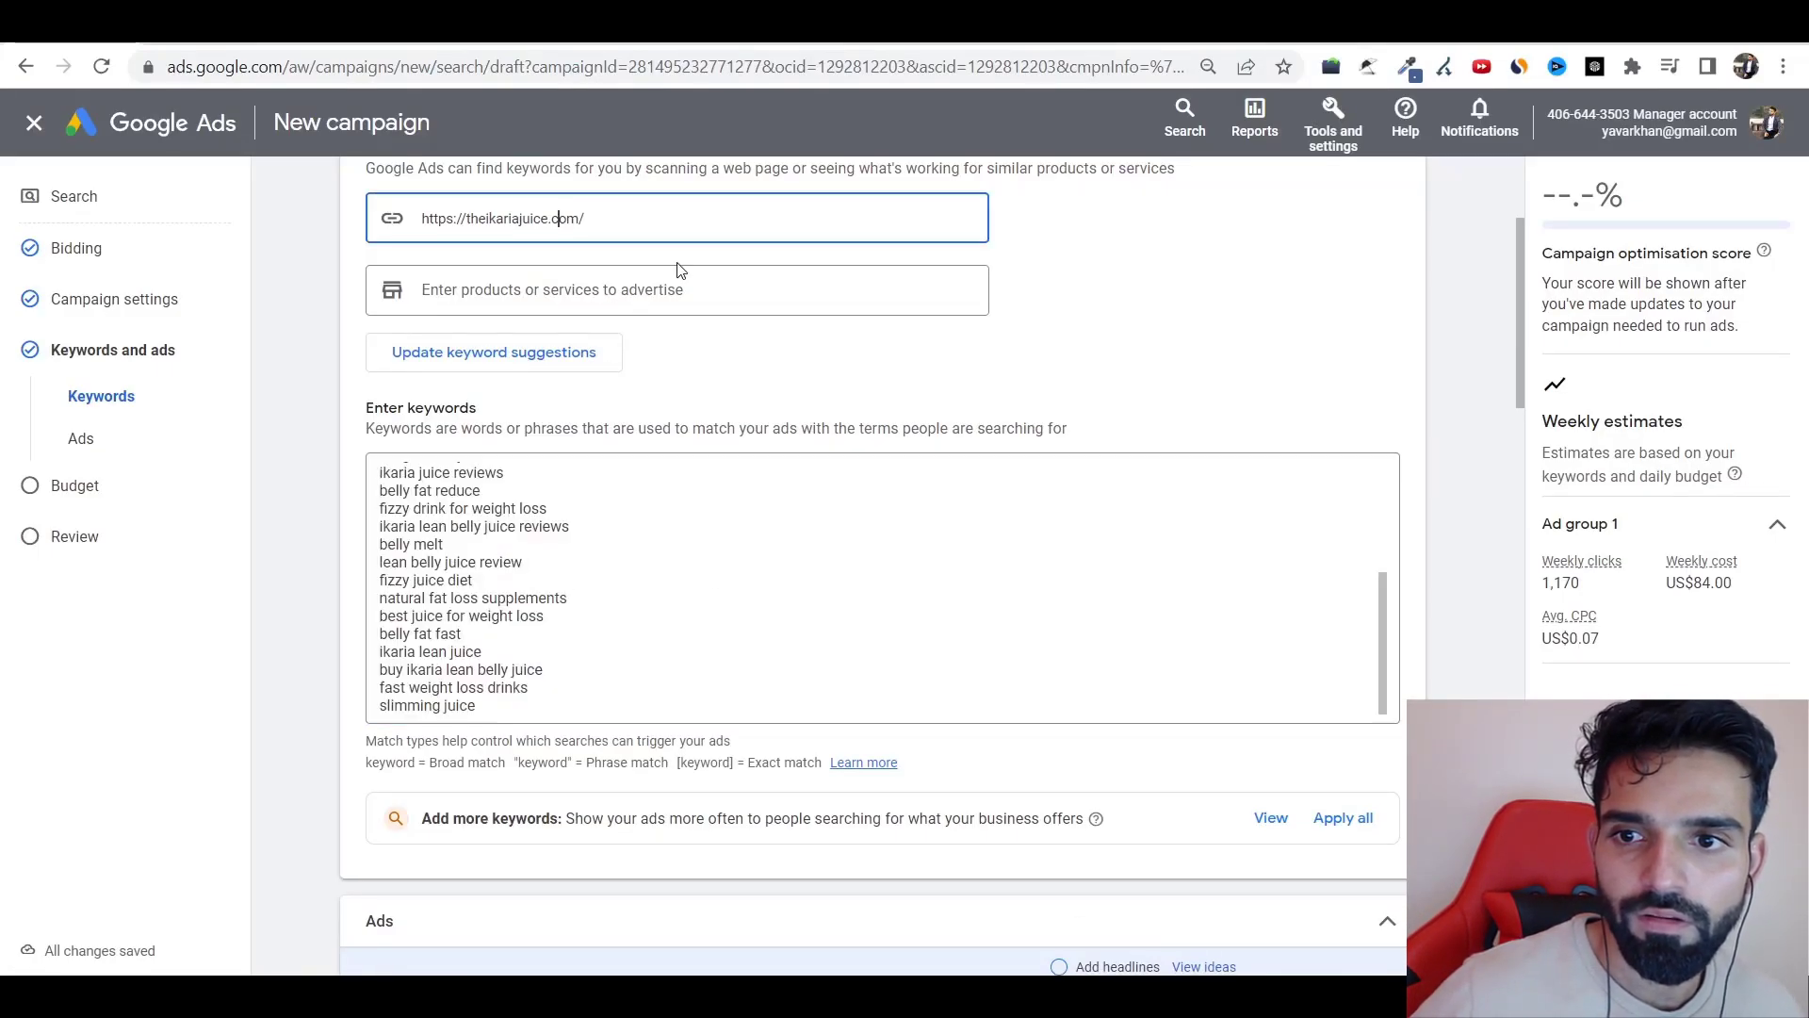
pyautogui.hotkey('ctrl', 'a')
pyautogui.press('BackSpace')
pyautogui.click(603, 292)
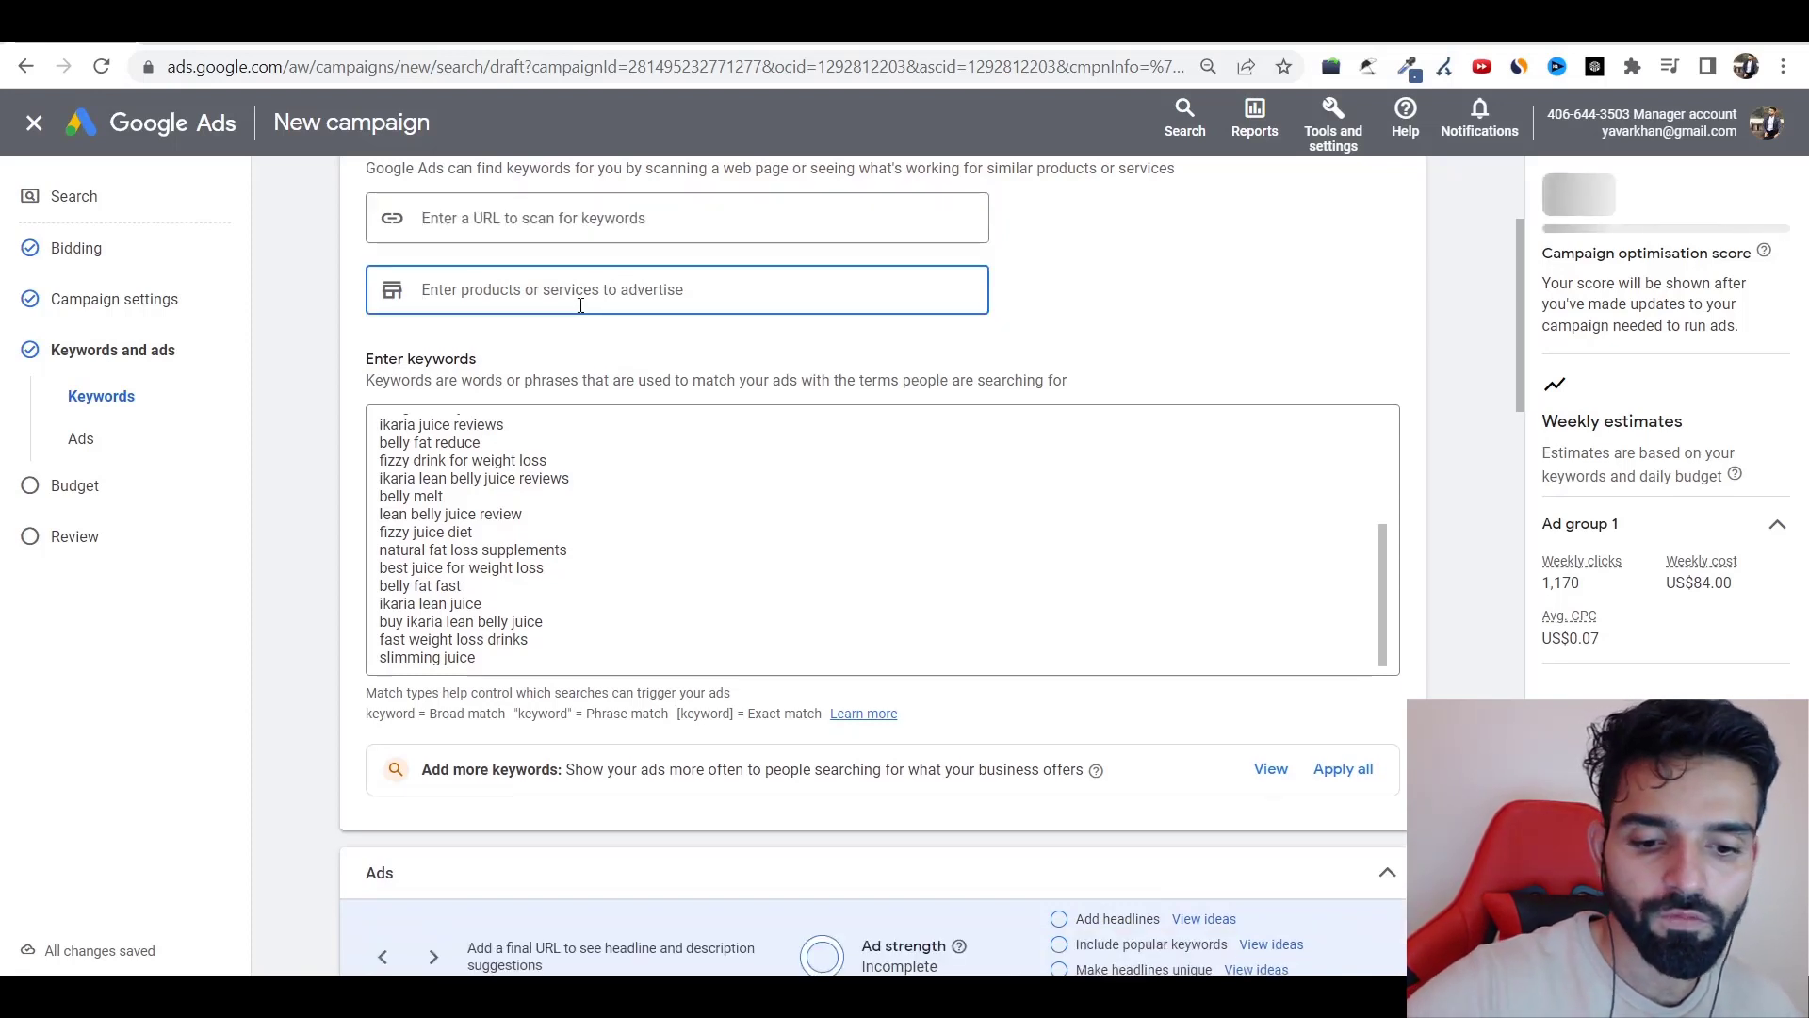
pyautogui.click(687, 529)
pyautogui.hotkey('ctrl', 'a')
pyautogui.press('BackSpace')
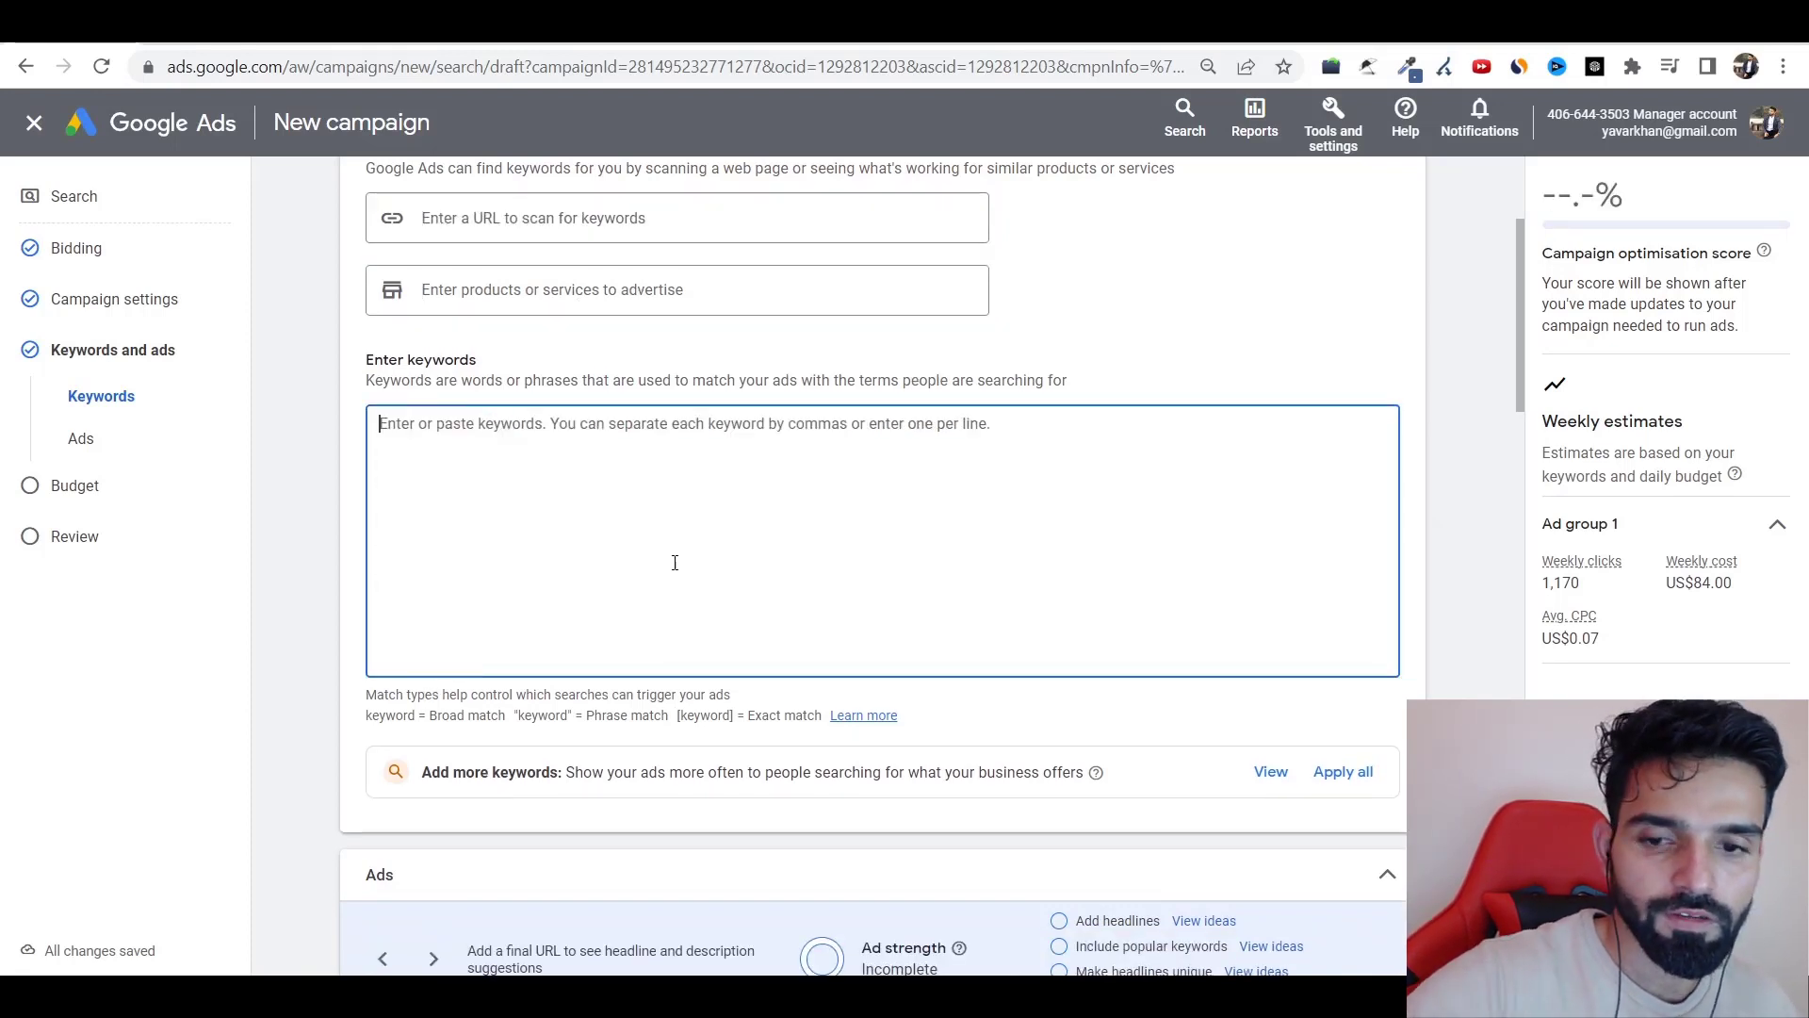
# - Add "drink to reduce belly fat in 4 days" as the product or service and get keyword suggestions for it
pyautogui.click(468, 289)
pyautogui.hotkey('ctrl', 'v')
pyautogui.press('Return')
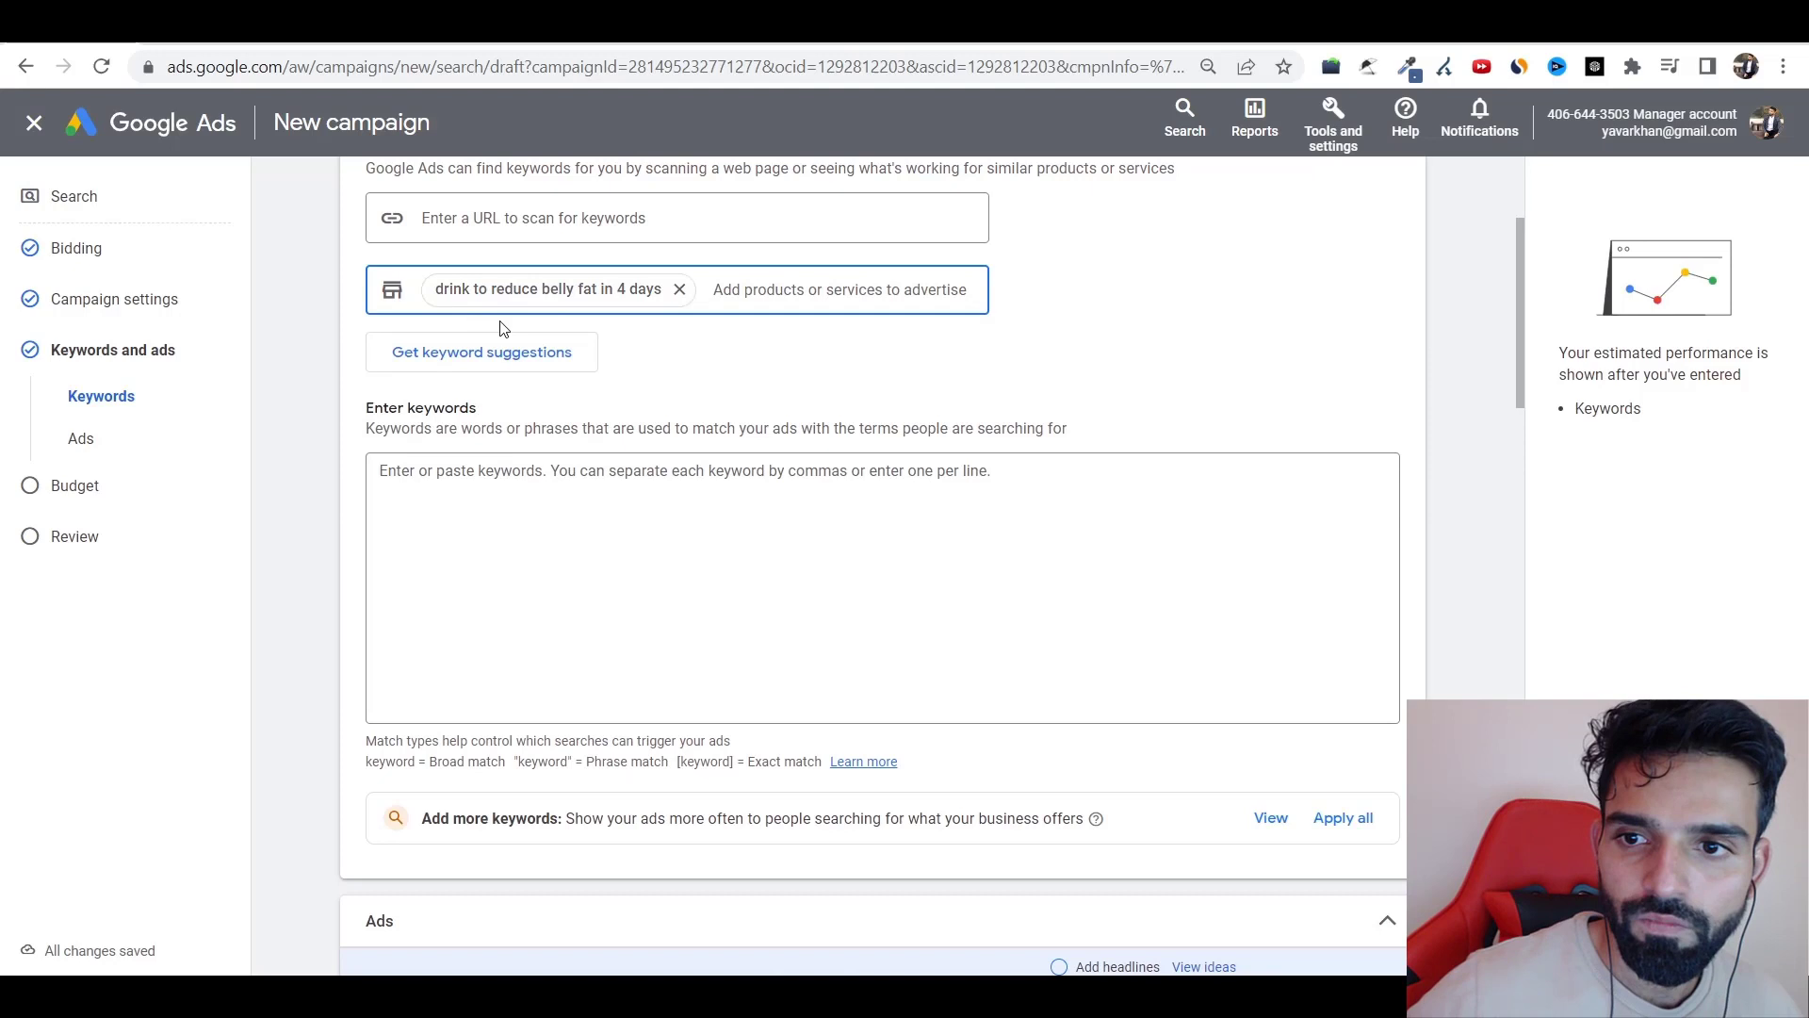
pyautogui.click(532, 360)
# - Copy all suggested keywords into the Excel sheet under AG 1, starting at C30
pyautogui.click(760, 553)
pyautogui.hotkey('ctrl', 'a')
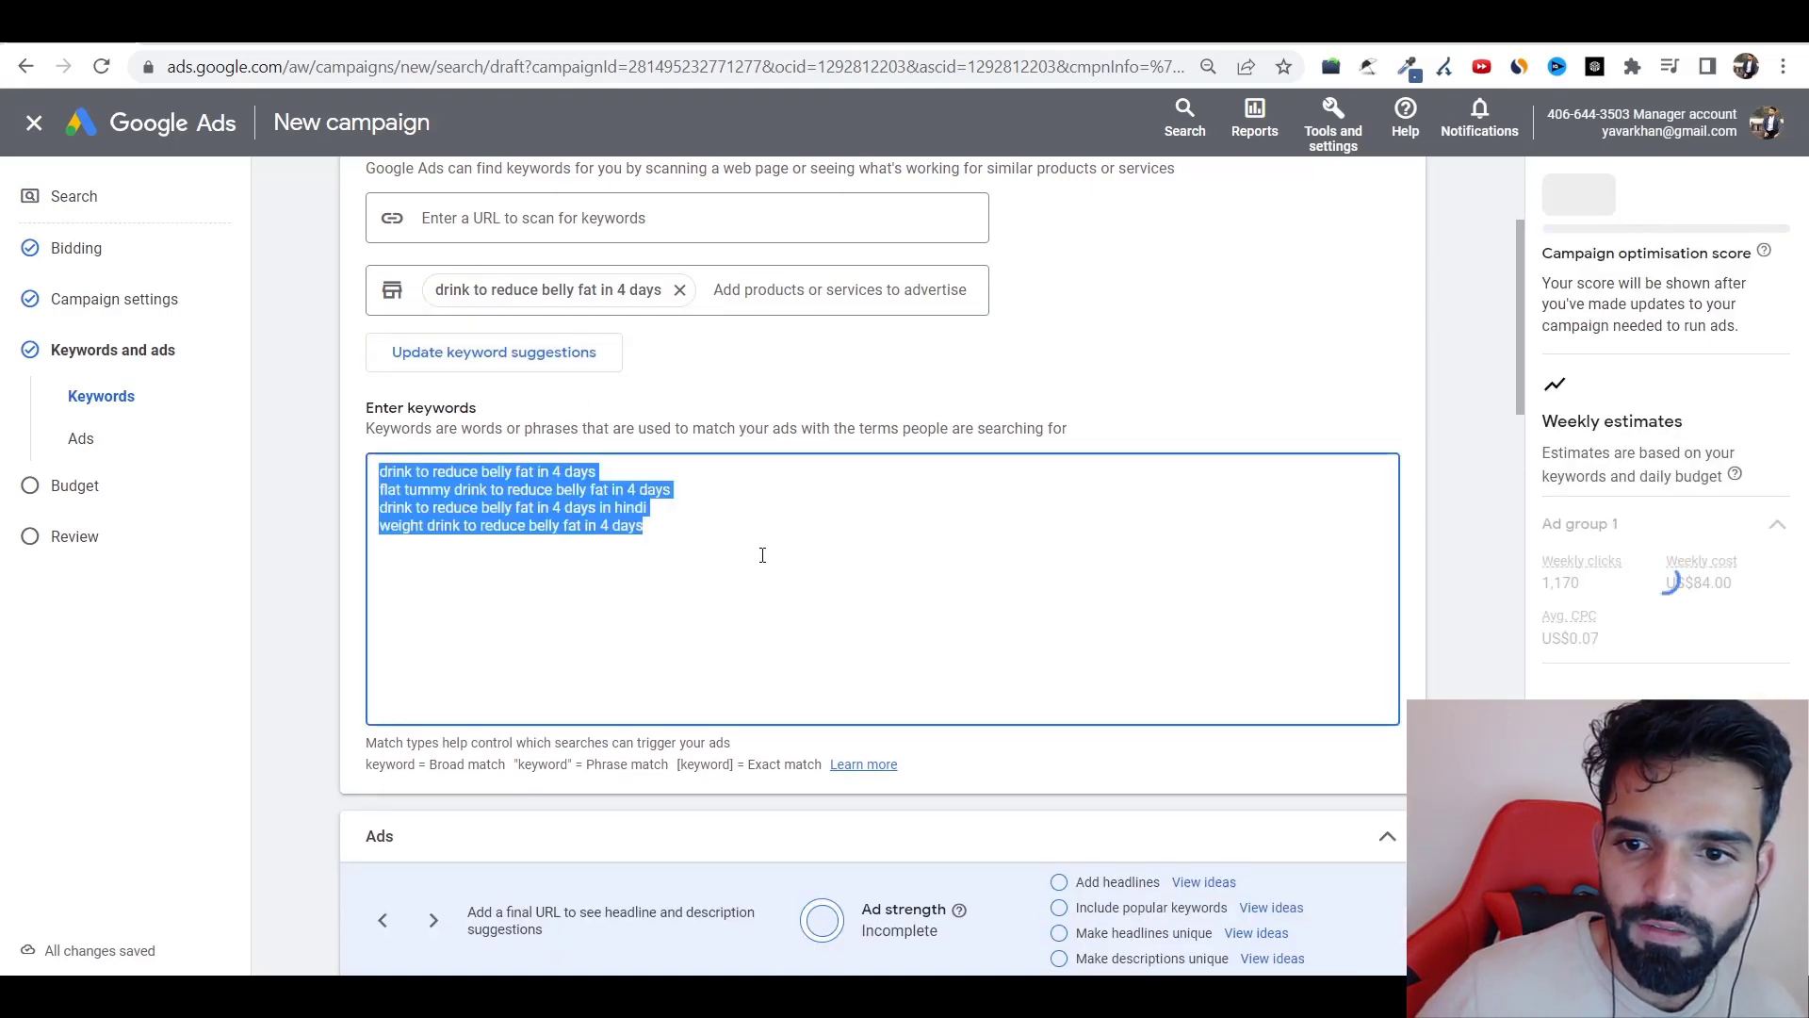
pyautogui.hotkey('alt', 'Tab')
pyautogui.click(342, 655)
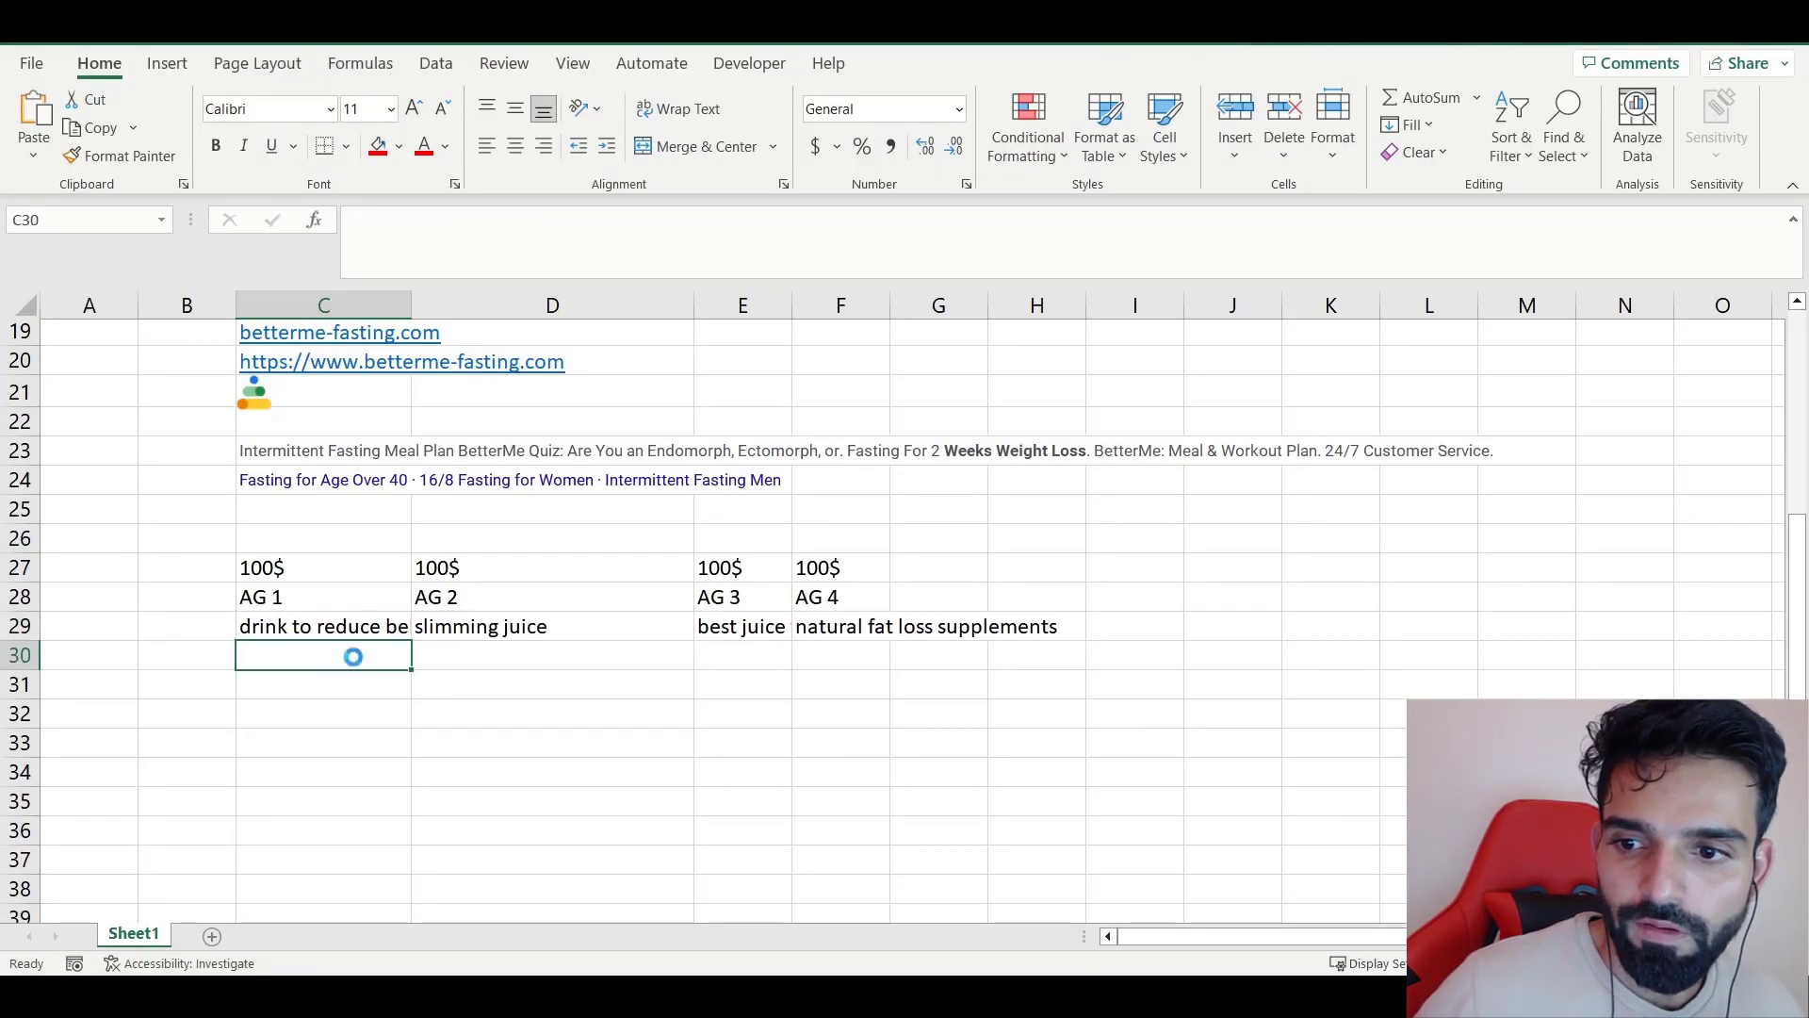
pyautogui.hotkey('ctrl', 'v')
# - Copy the AG 1 keyword in C29 again, switch to Google Ads and open Keyword Planner's new keyword discovery
pyautogui.click(373, 624)
pyautogui.hotkey('ctrl', 'c')
pyautogui.hotkey('alt', 'Tab')
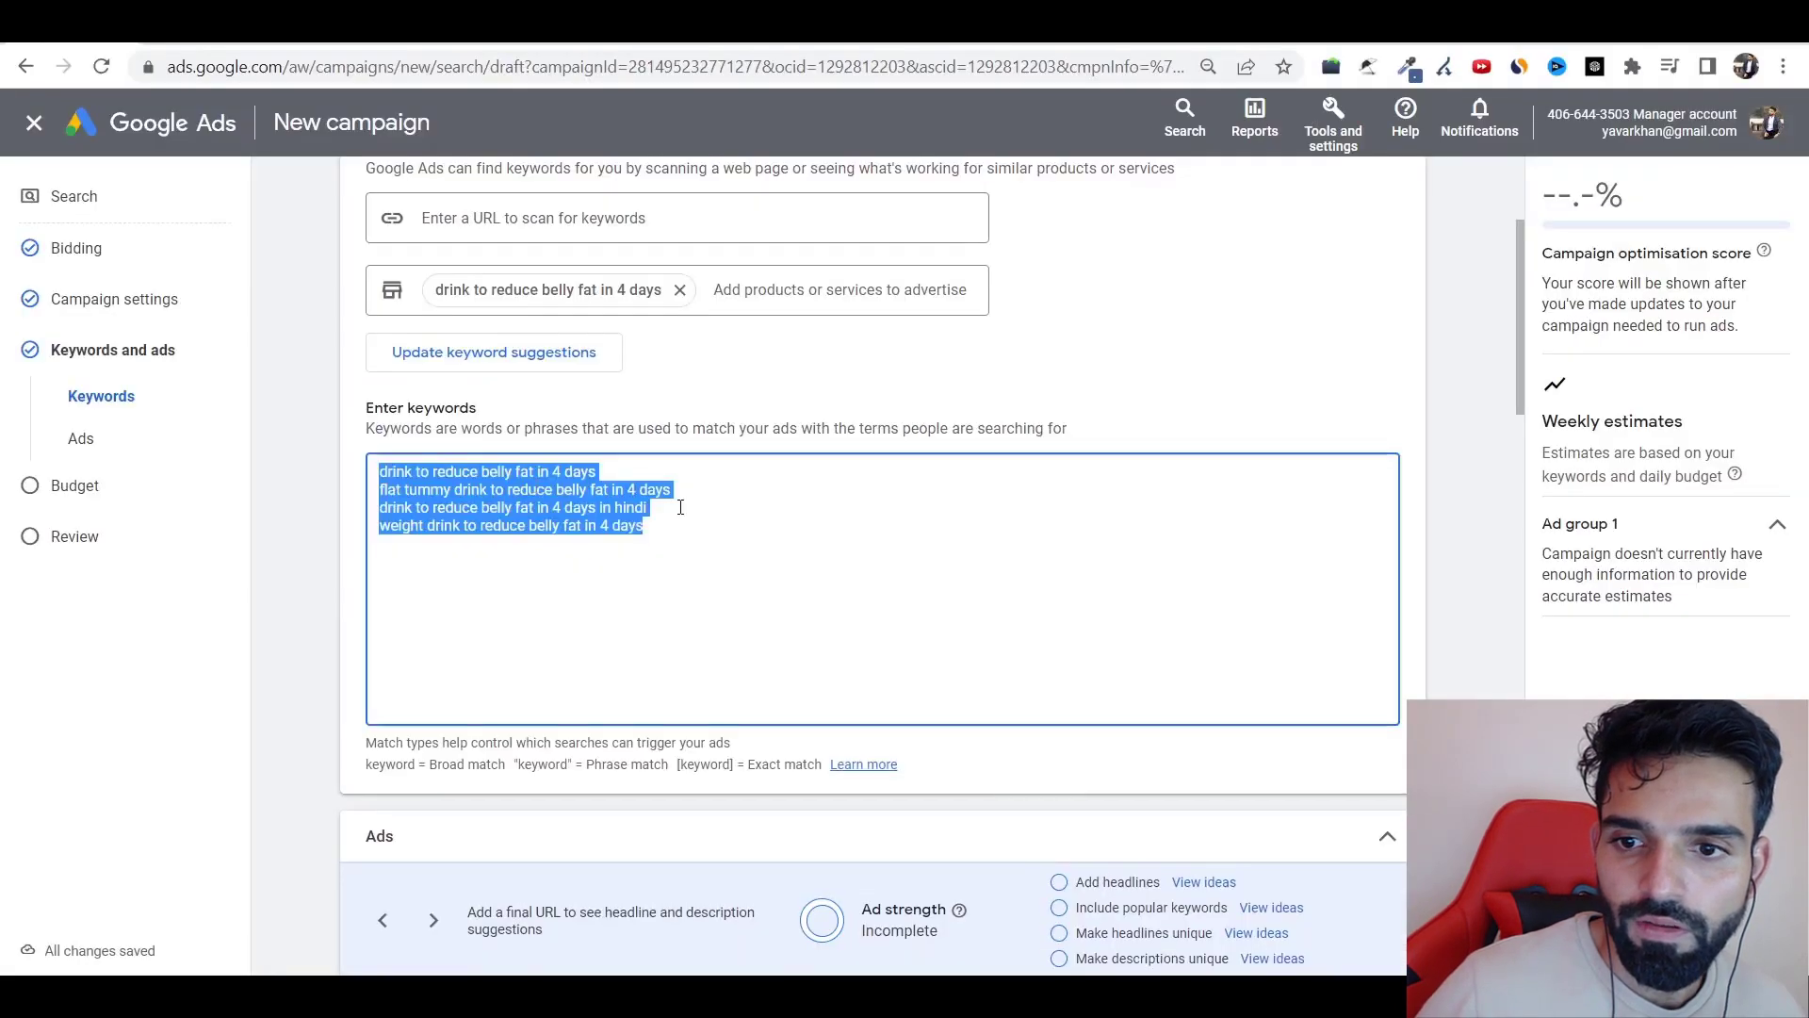
pyautogui.click(675, 505)
pyautogui.click(1333, 123)
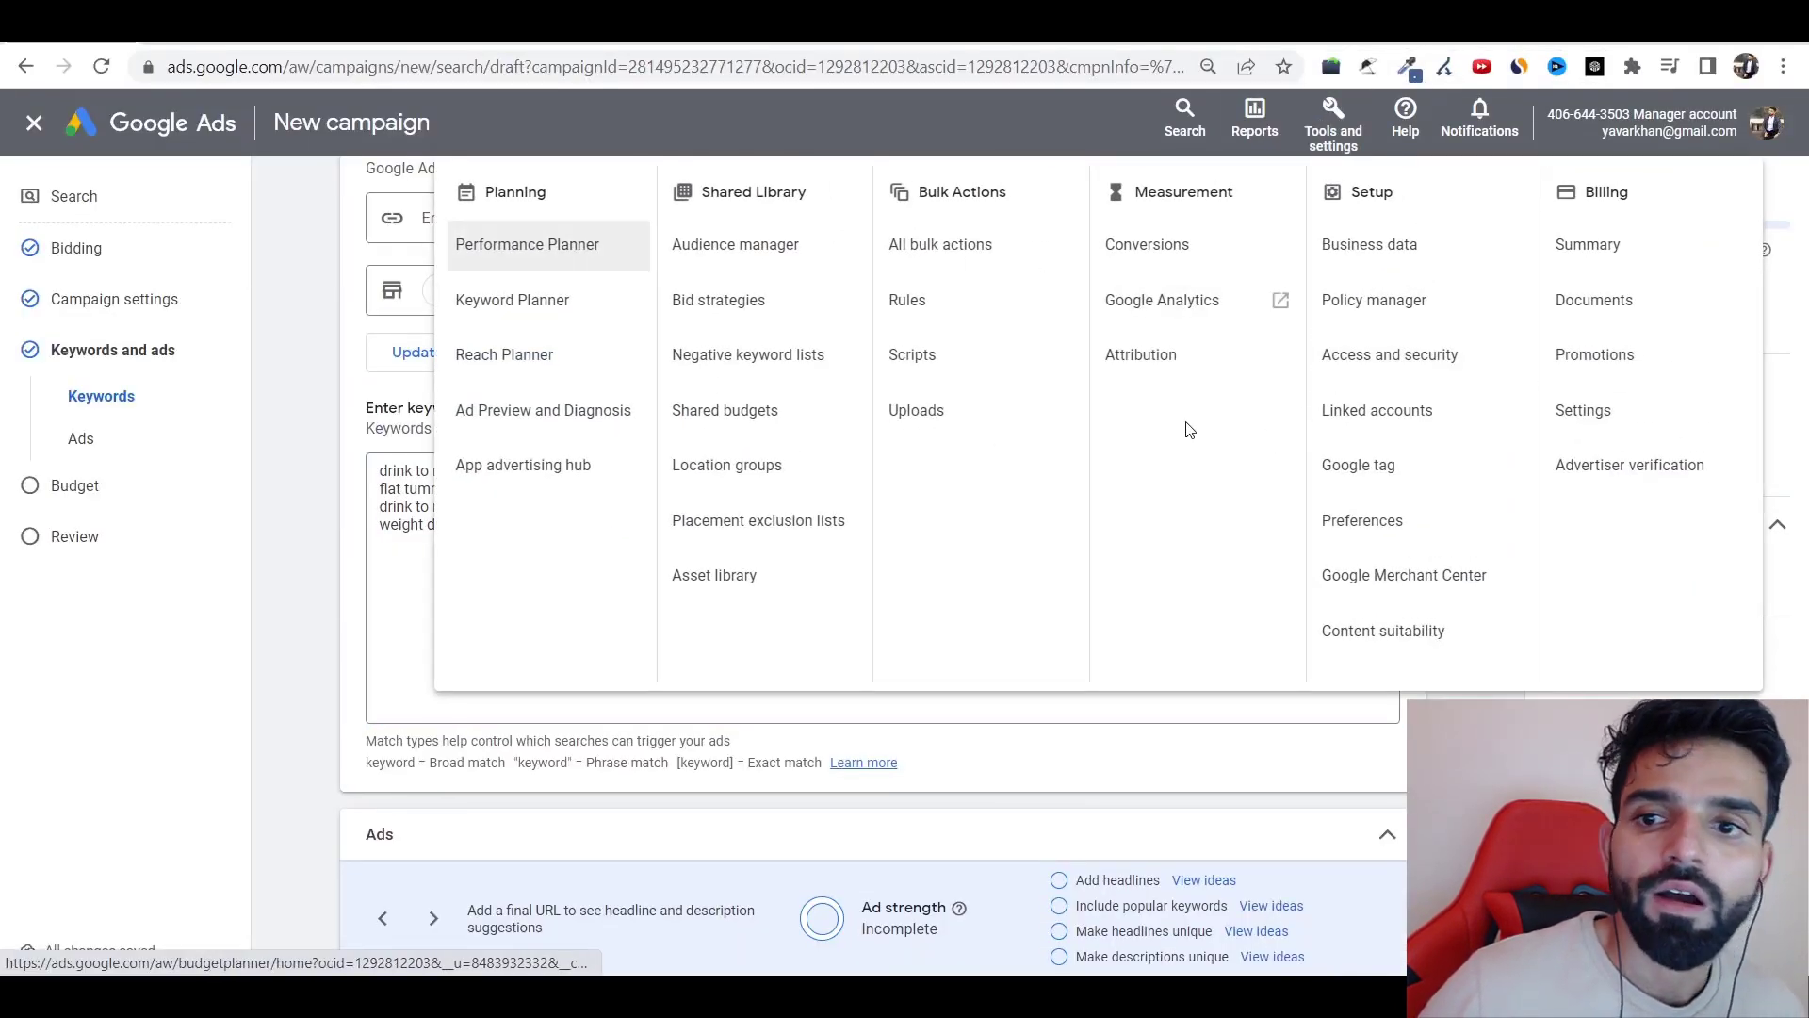
pyautogui.click(517, 306)
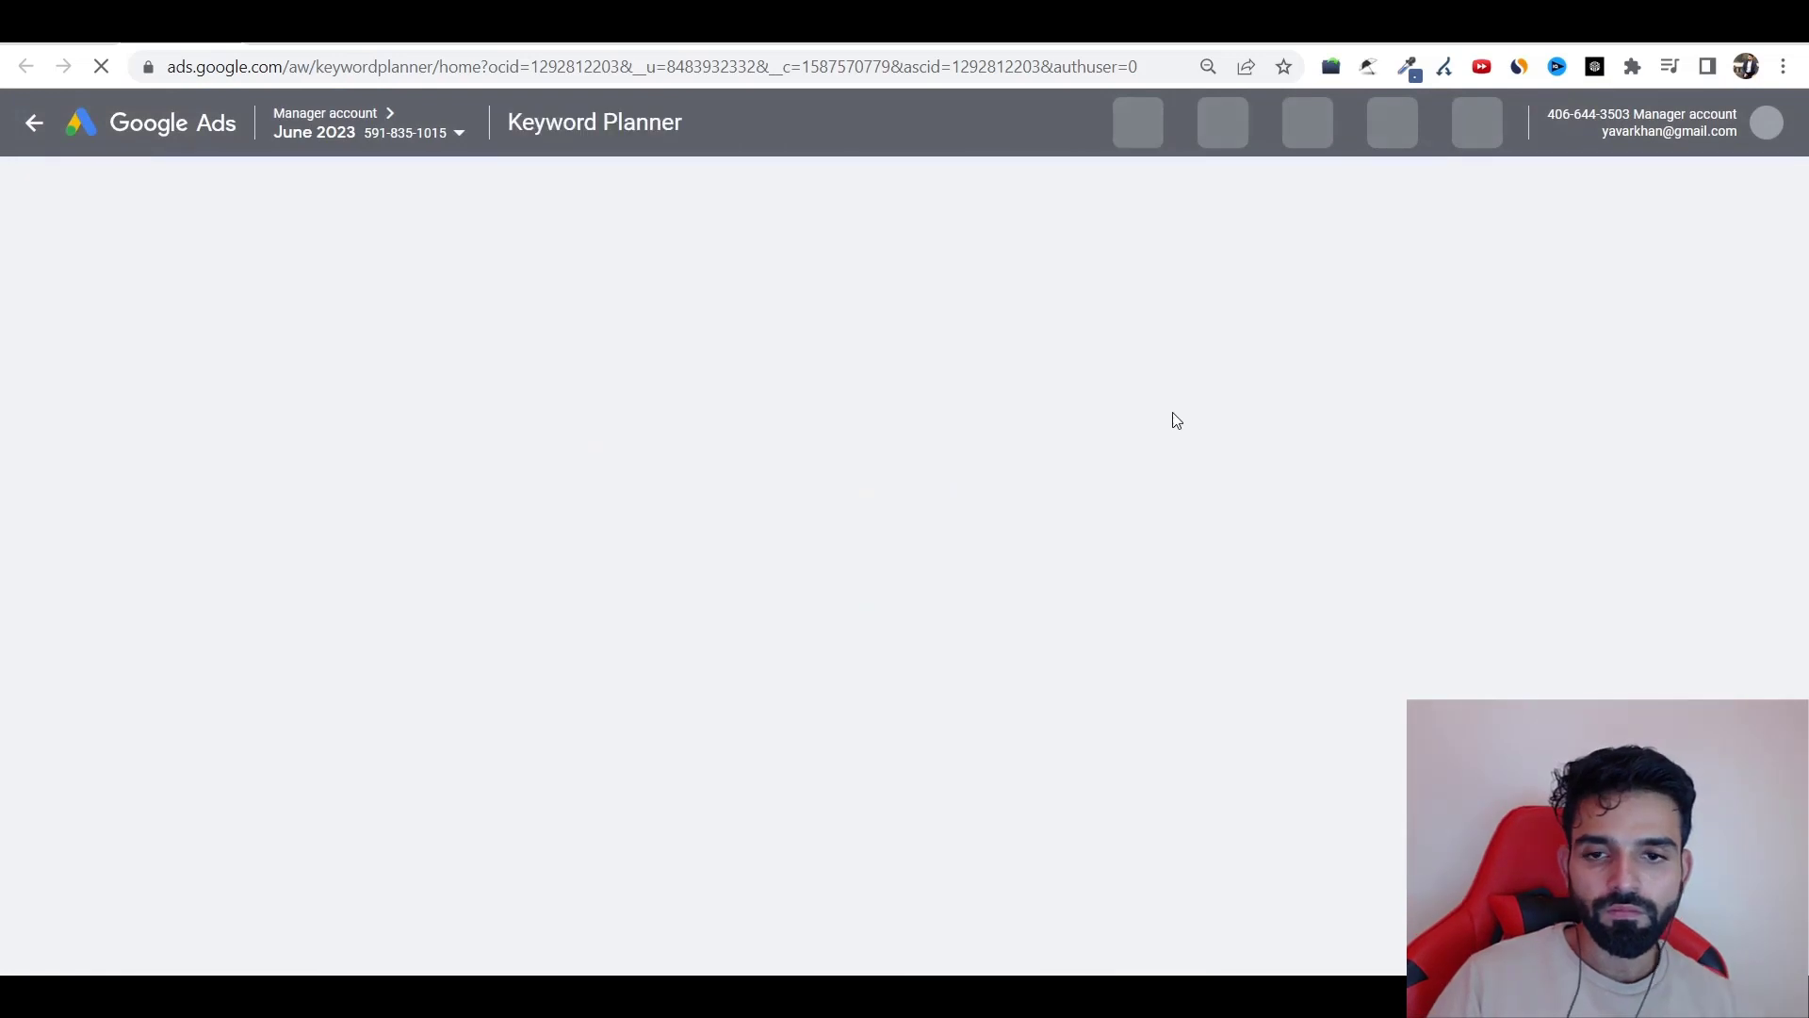
pyautogui.click(594, 584)
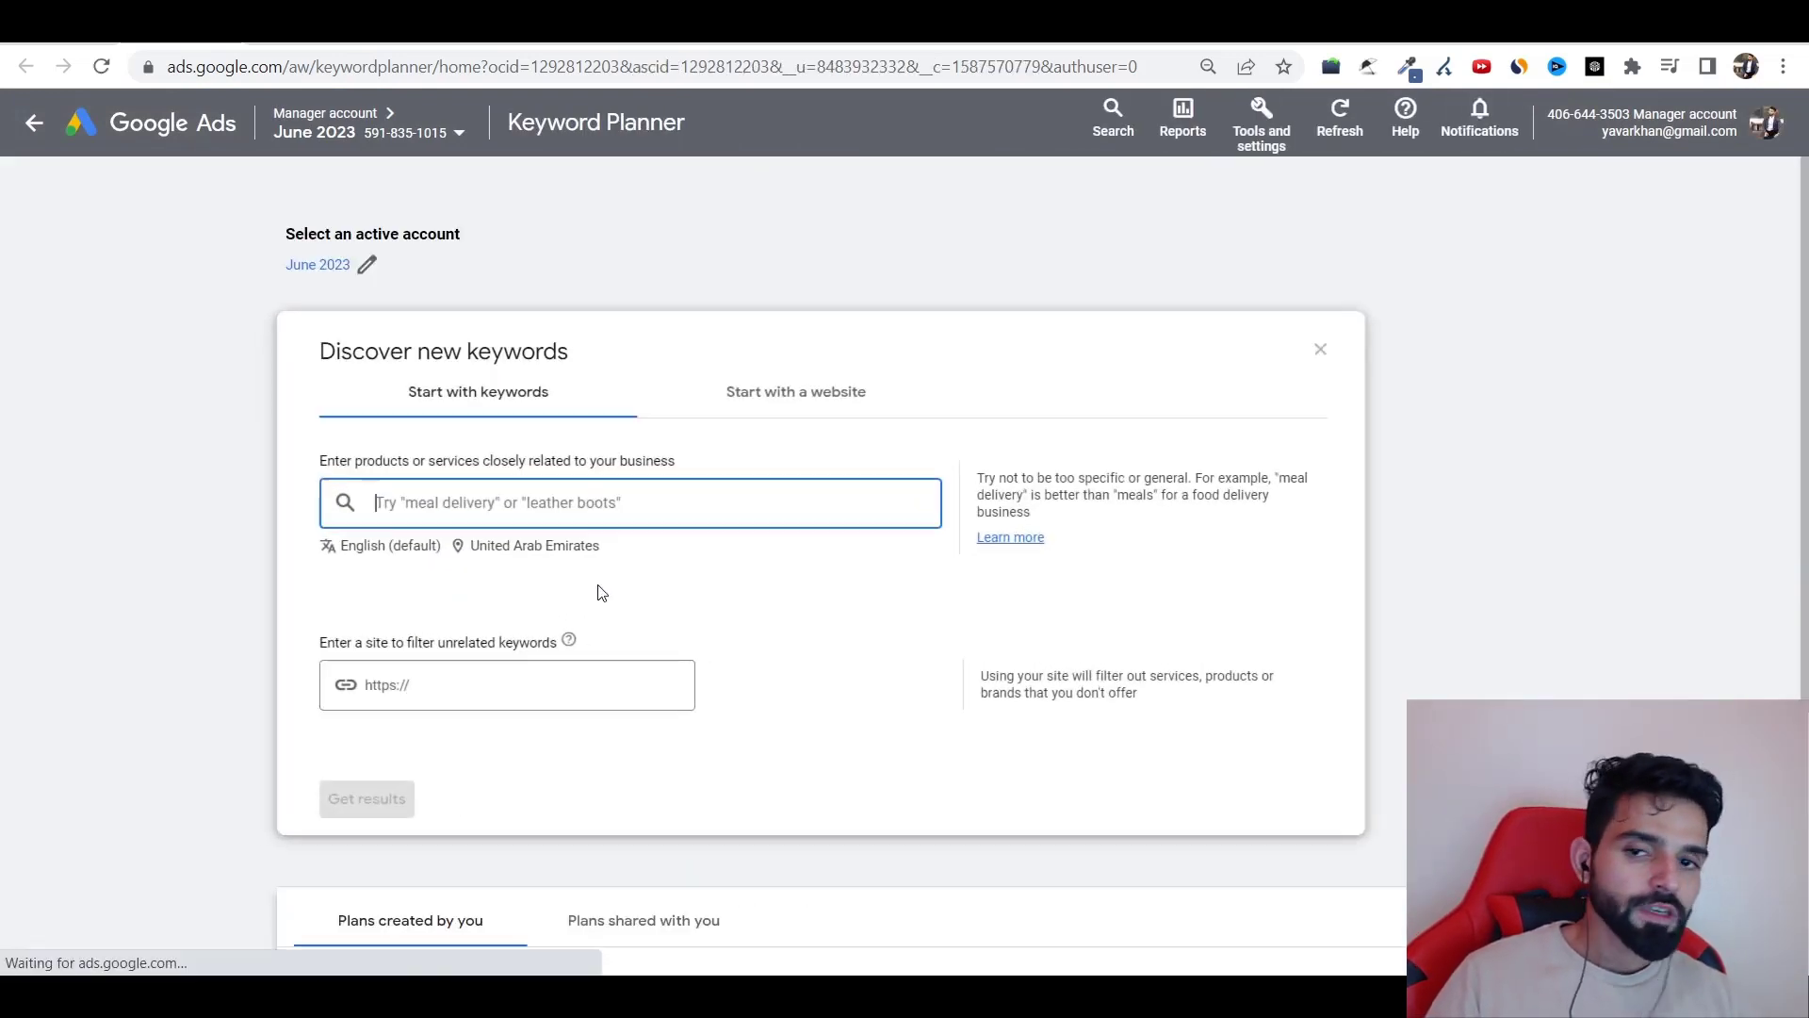
# - Get keyword ideas for "drink to reduce belly fat in 4 days" in Keyword Planner
pyautogui.hotkey('alt', 'Tab')
pyautogui.hotkey('alt', 'Tab')
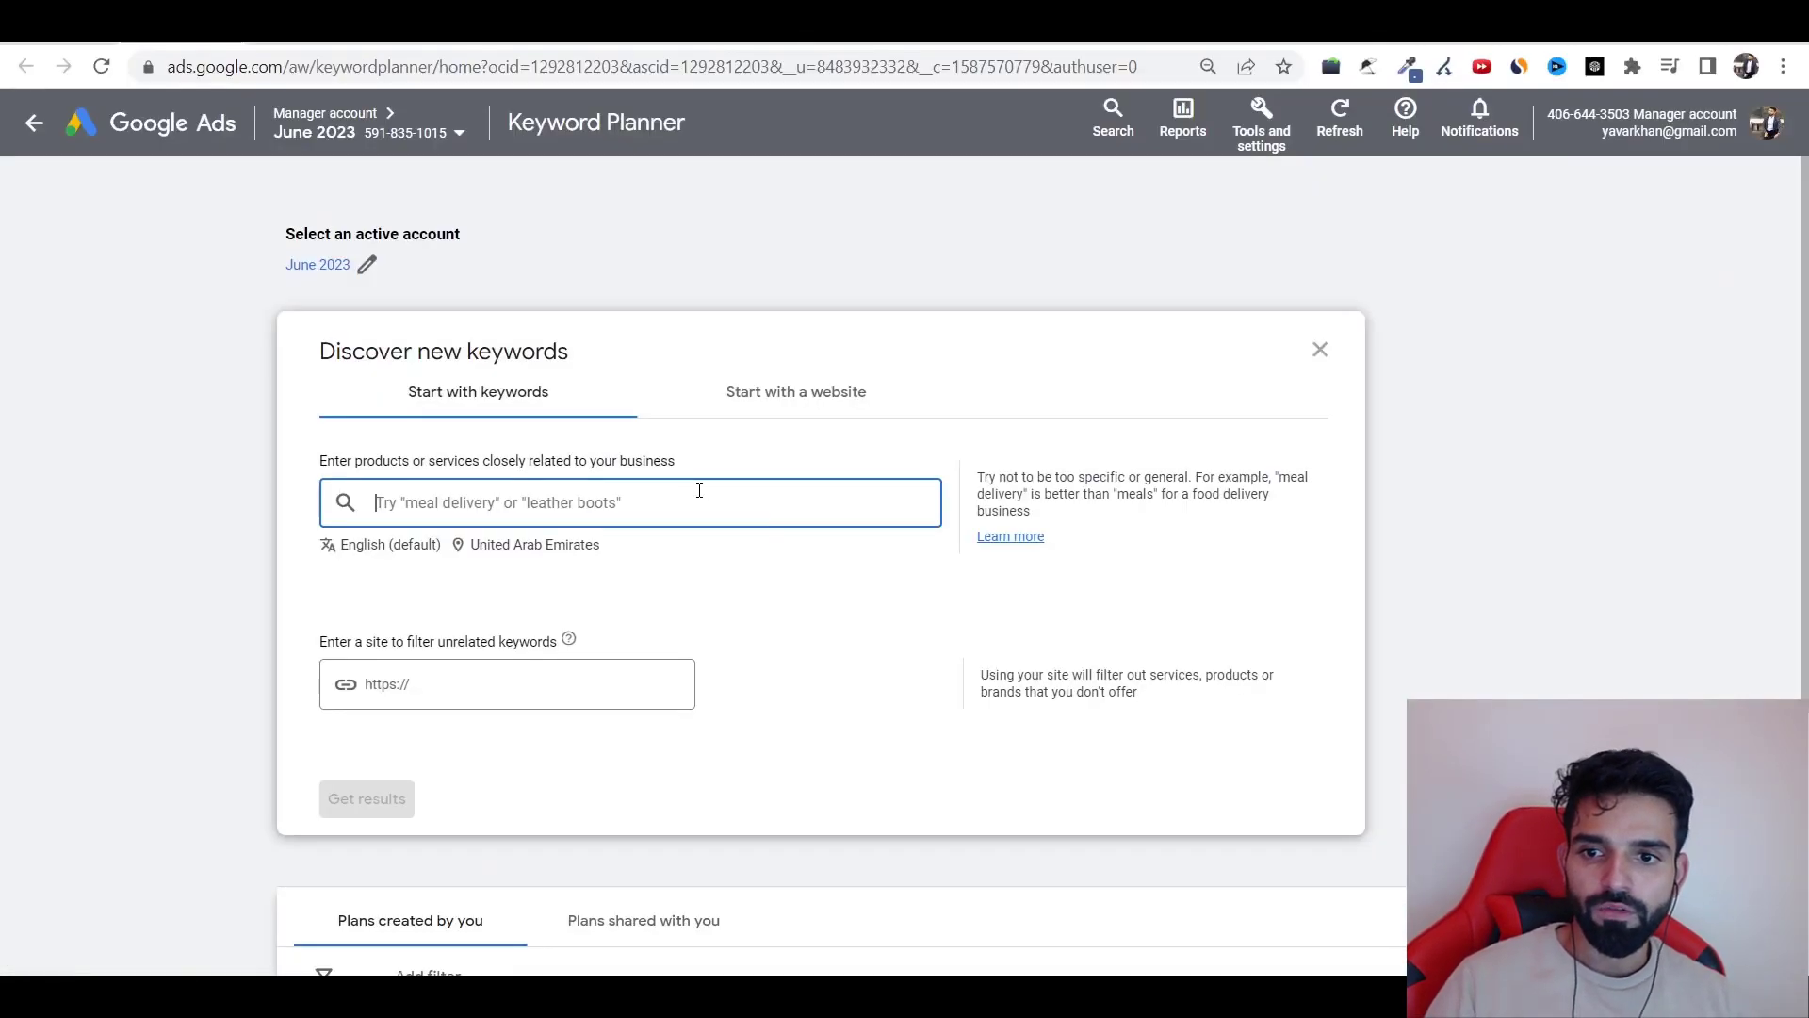
pyautogui.hotkey('ctrl', 'v')
pyautogui.click(368, 810)
# - In the Excel sheet, move "weight drink to reduce belly fat in 4 days" from C33 over the Hindi keyword in C32
pyautogui.hotkey('alt', 'Tab')
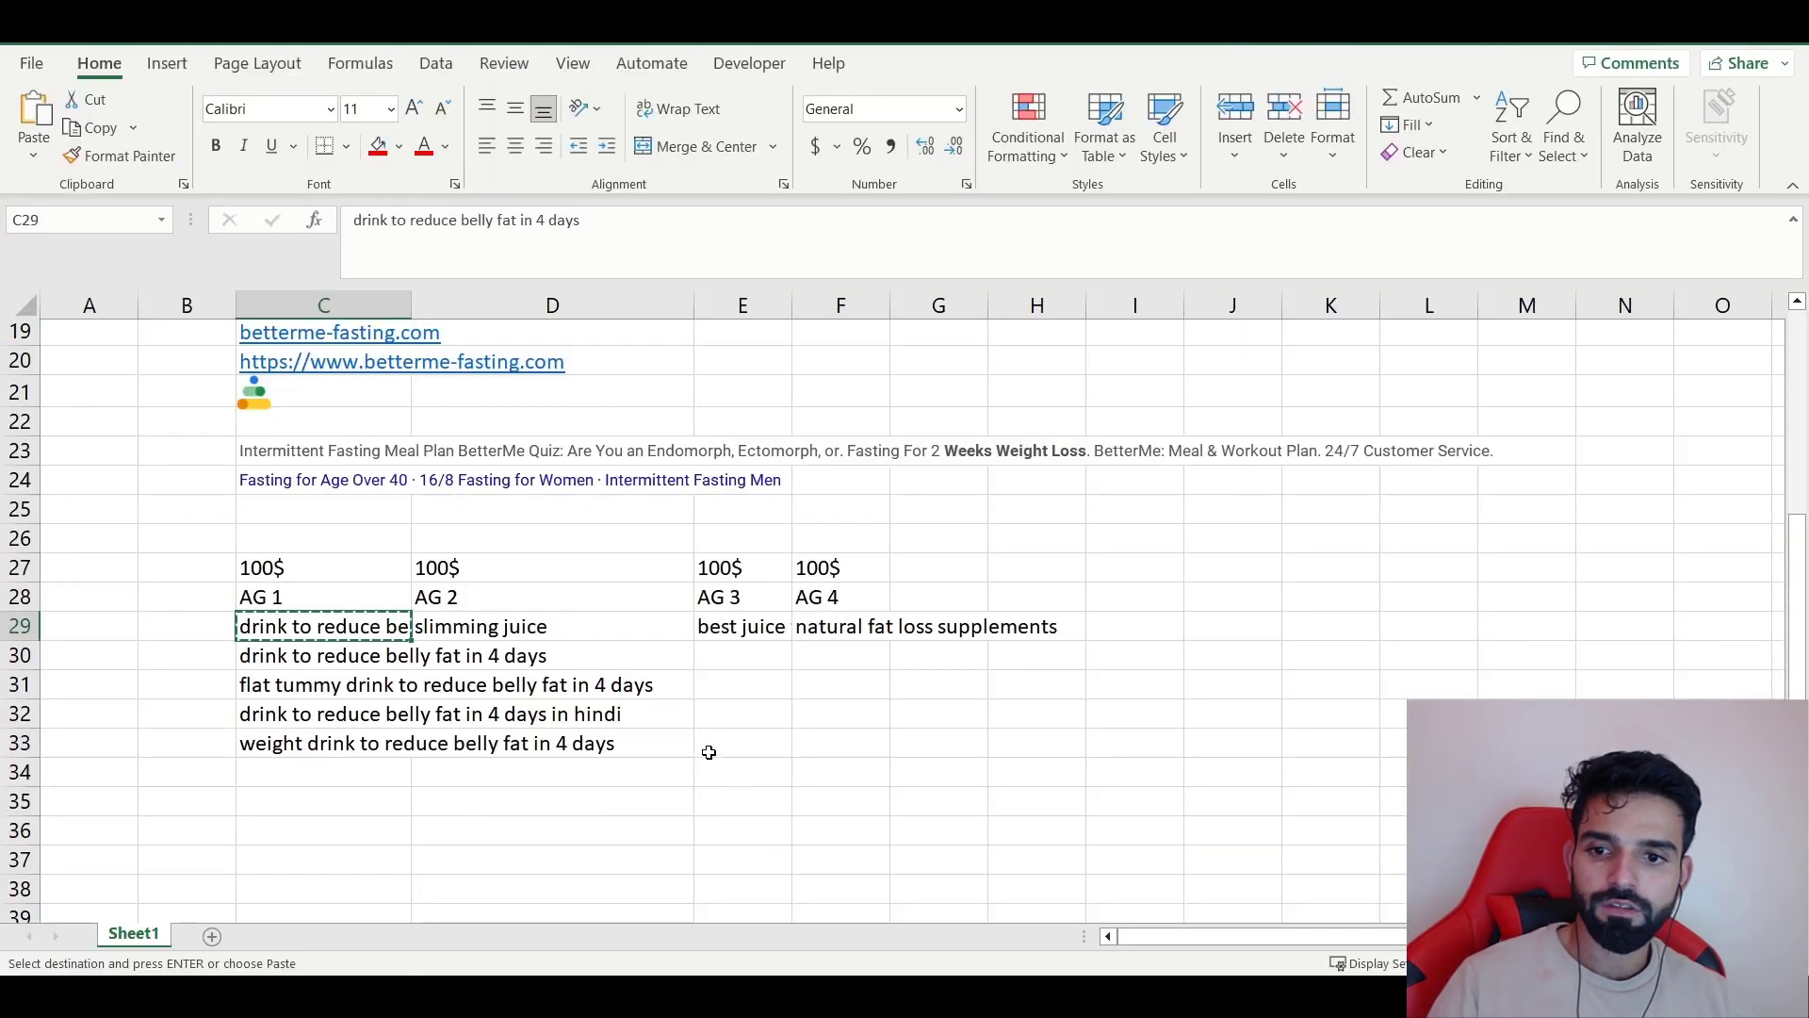
pyautogui.click(283, 743)
pyautogui.hotkey('ctrl', 'x')
pyautogui.click(306, 714)
pyautogui.hotkey('ctrl', 'v')
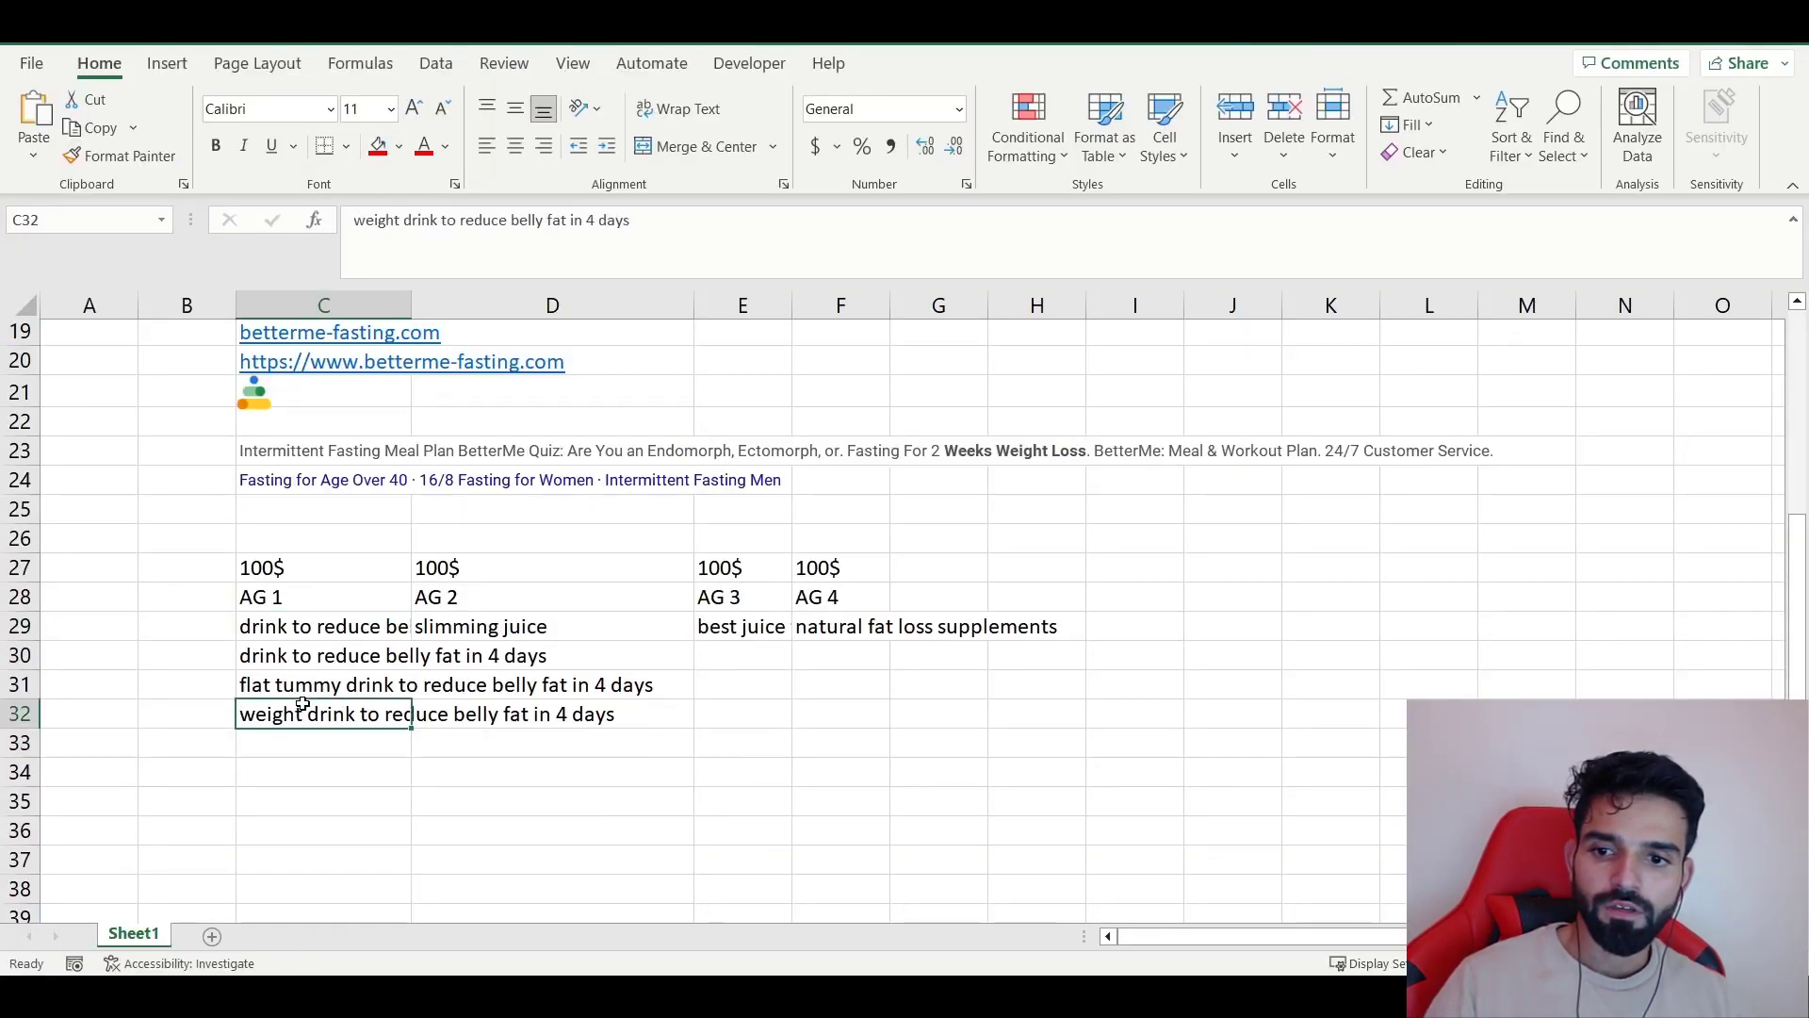
# - Back in Keyword Planner, change the target location from United Arab Emirates to United States and save it
pyautogui.hotkey('alt', 'Tab')
pyautogui.click(719, 197)
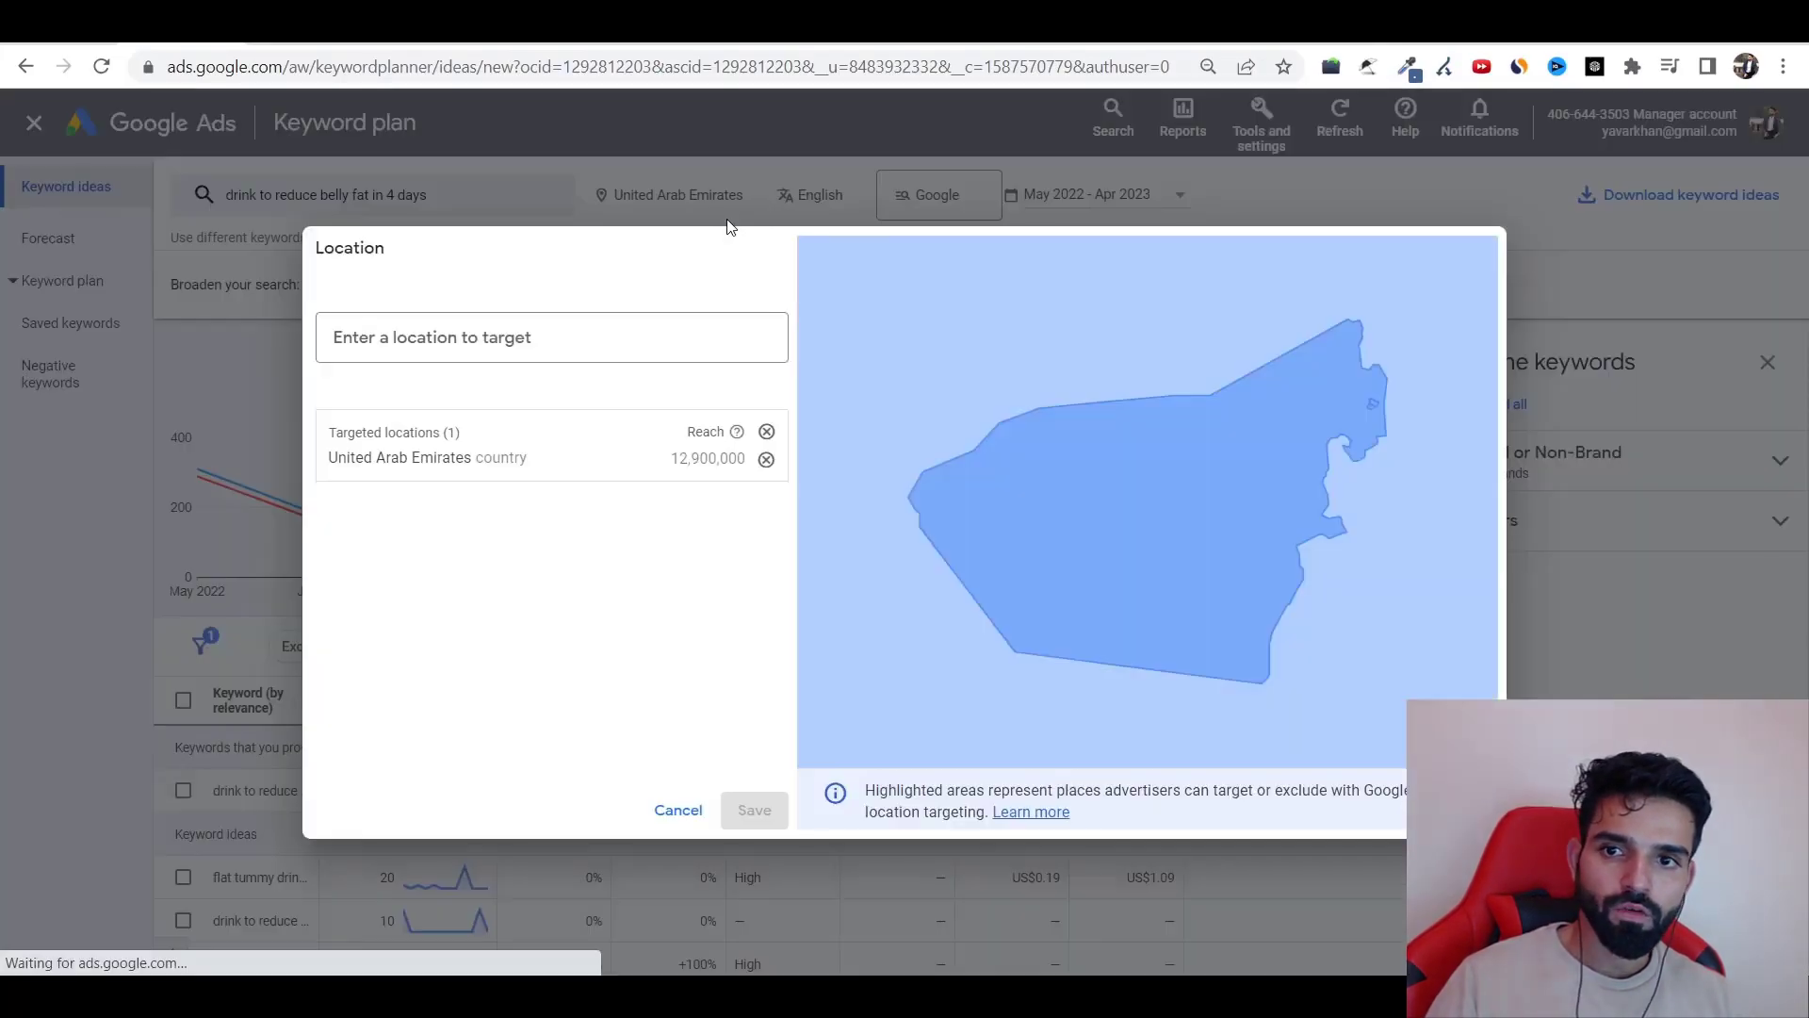
pyautogui.click(687, 343)
pyautogui.write('united')
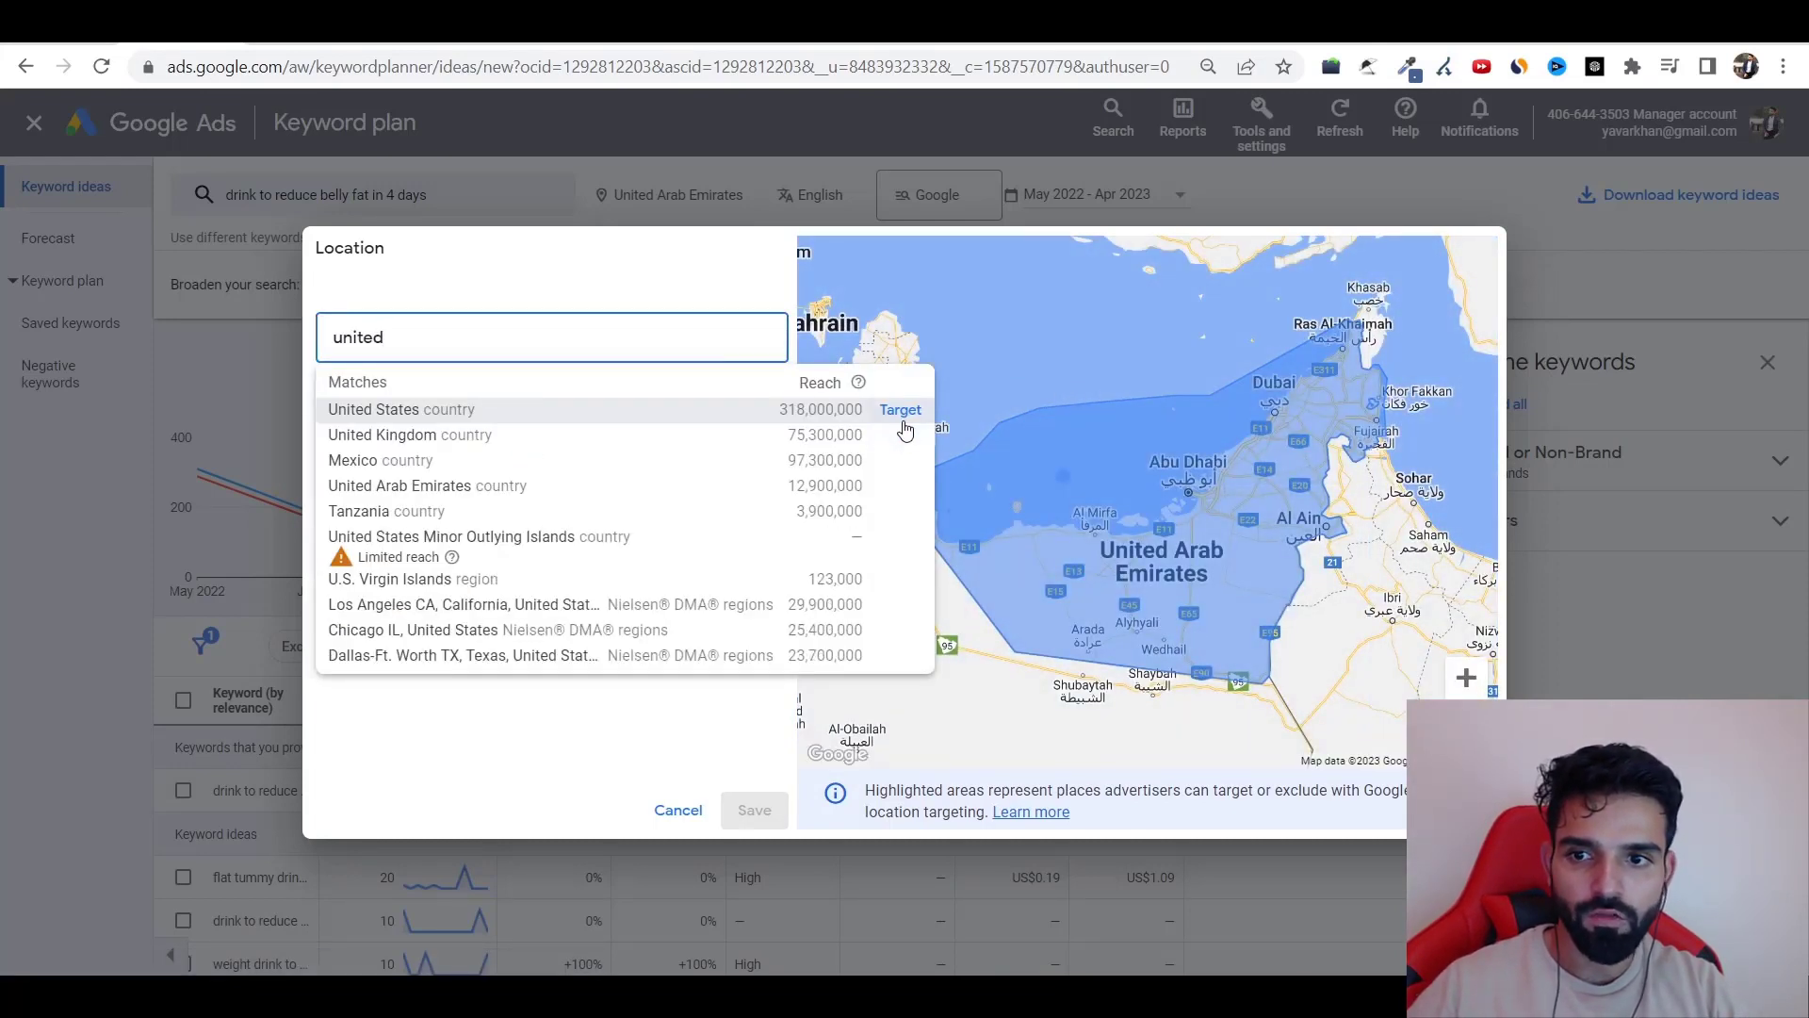
pyautogui.click(900, 410)
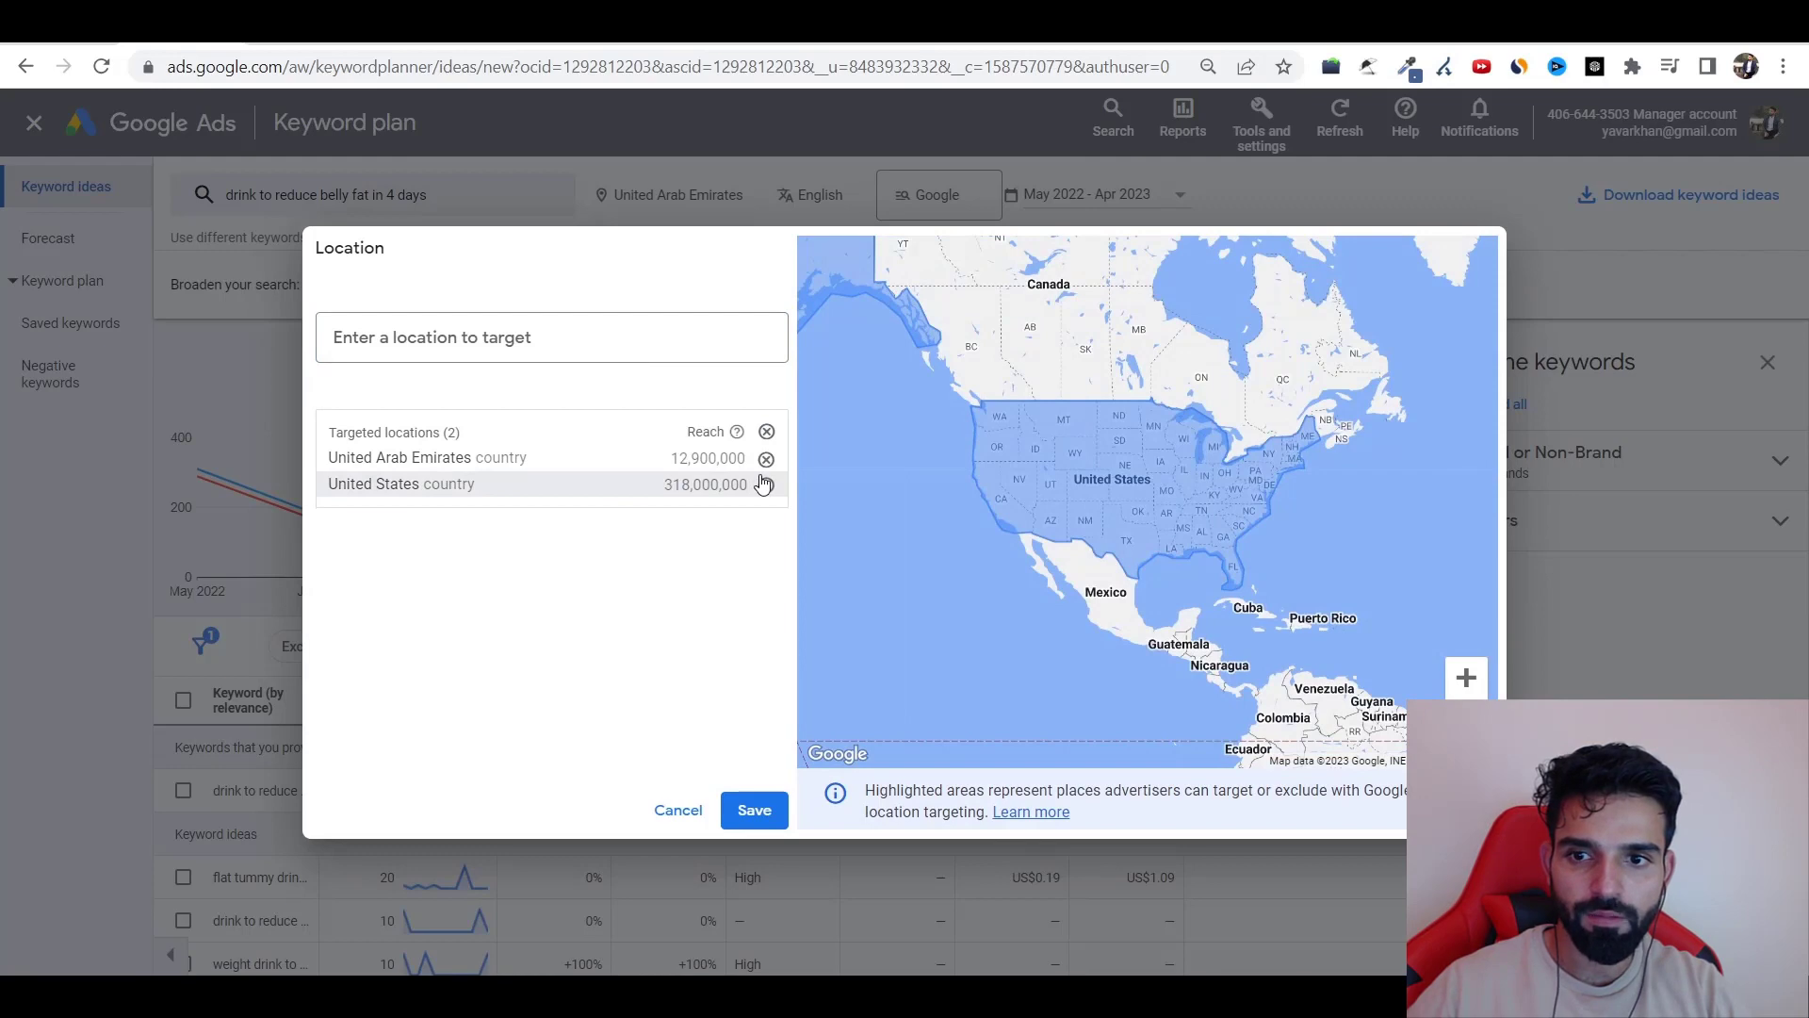
pyautogui.click(766, 458)
pyautogui.click(754, 809)
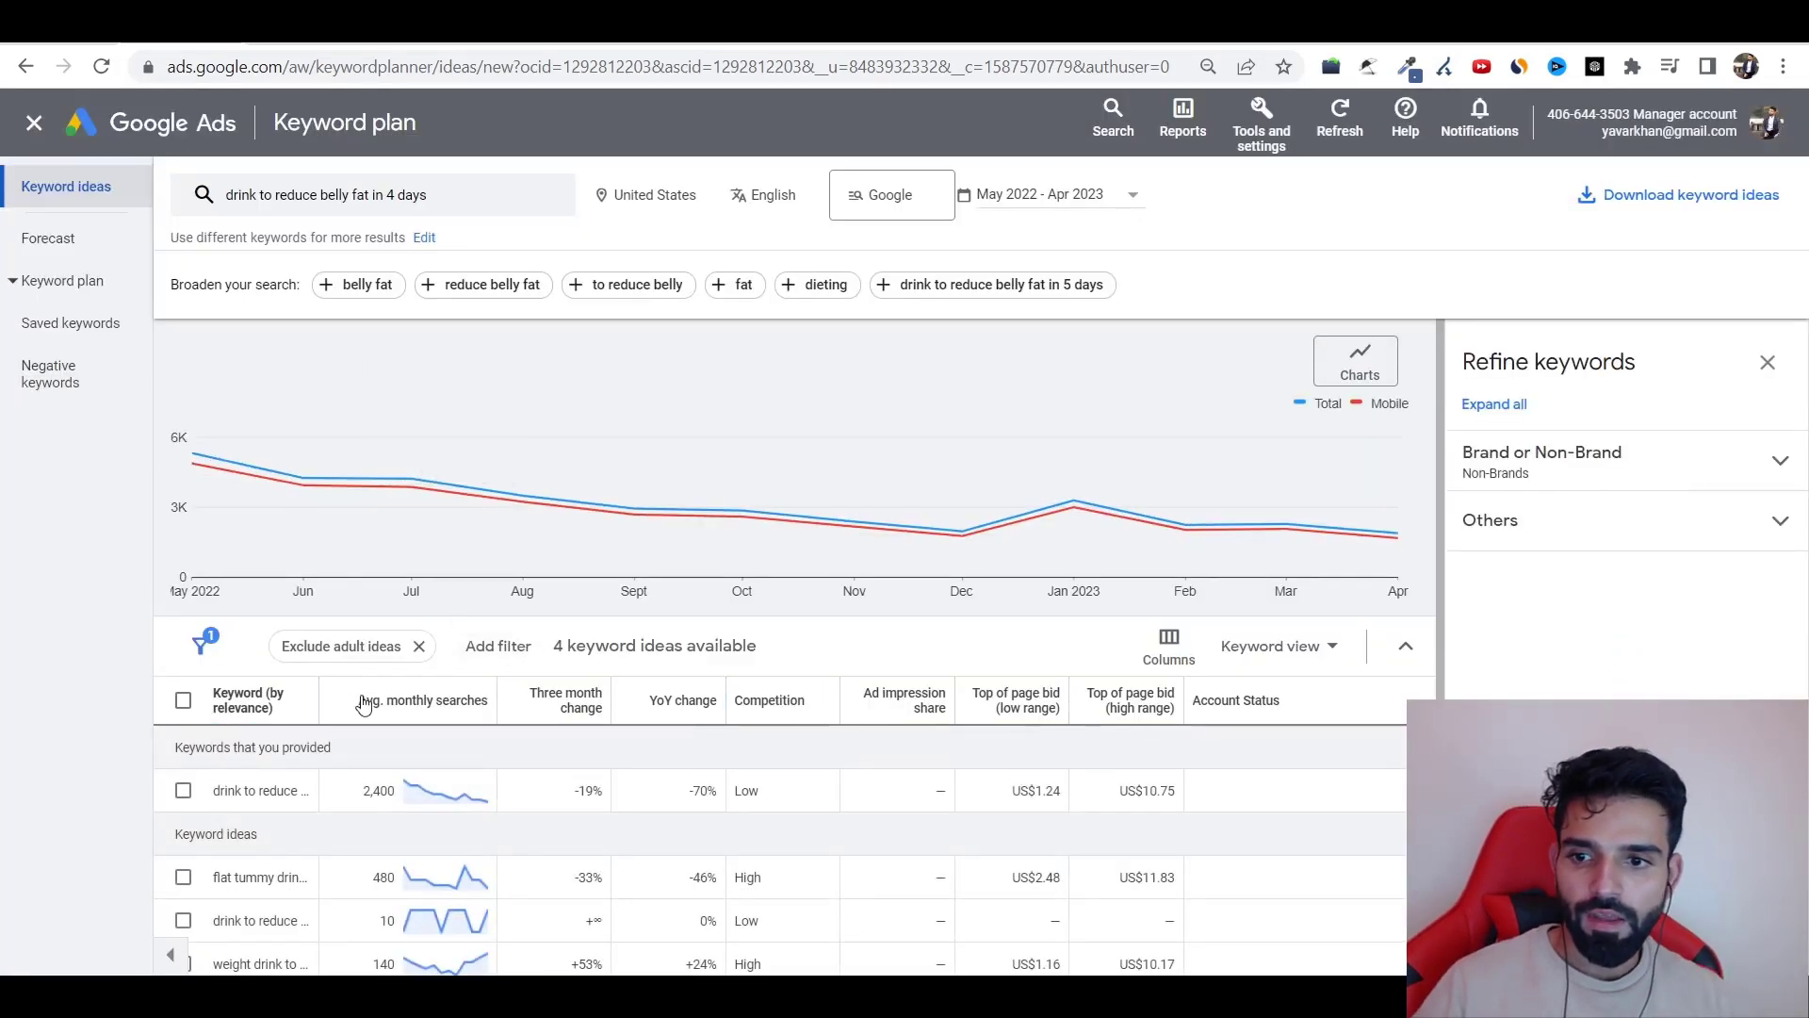
# - Widen the keyword column of the ideas table to show the full keyword texts
pyautogui.moveTo(318, 691); pyautogui.dragTo(741, 697)
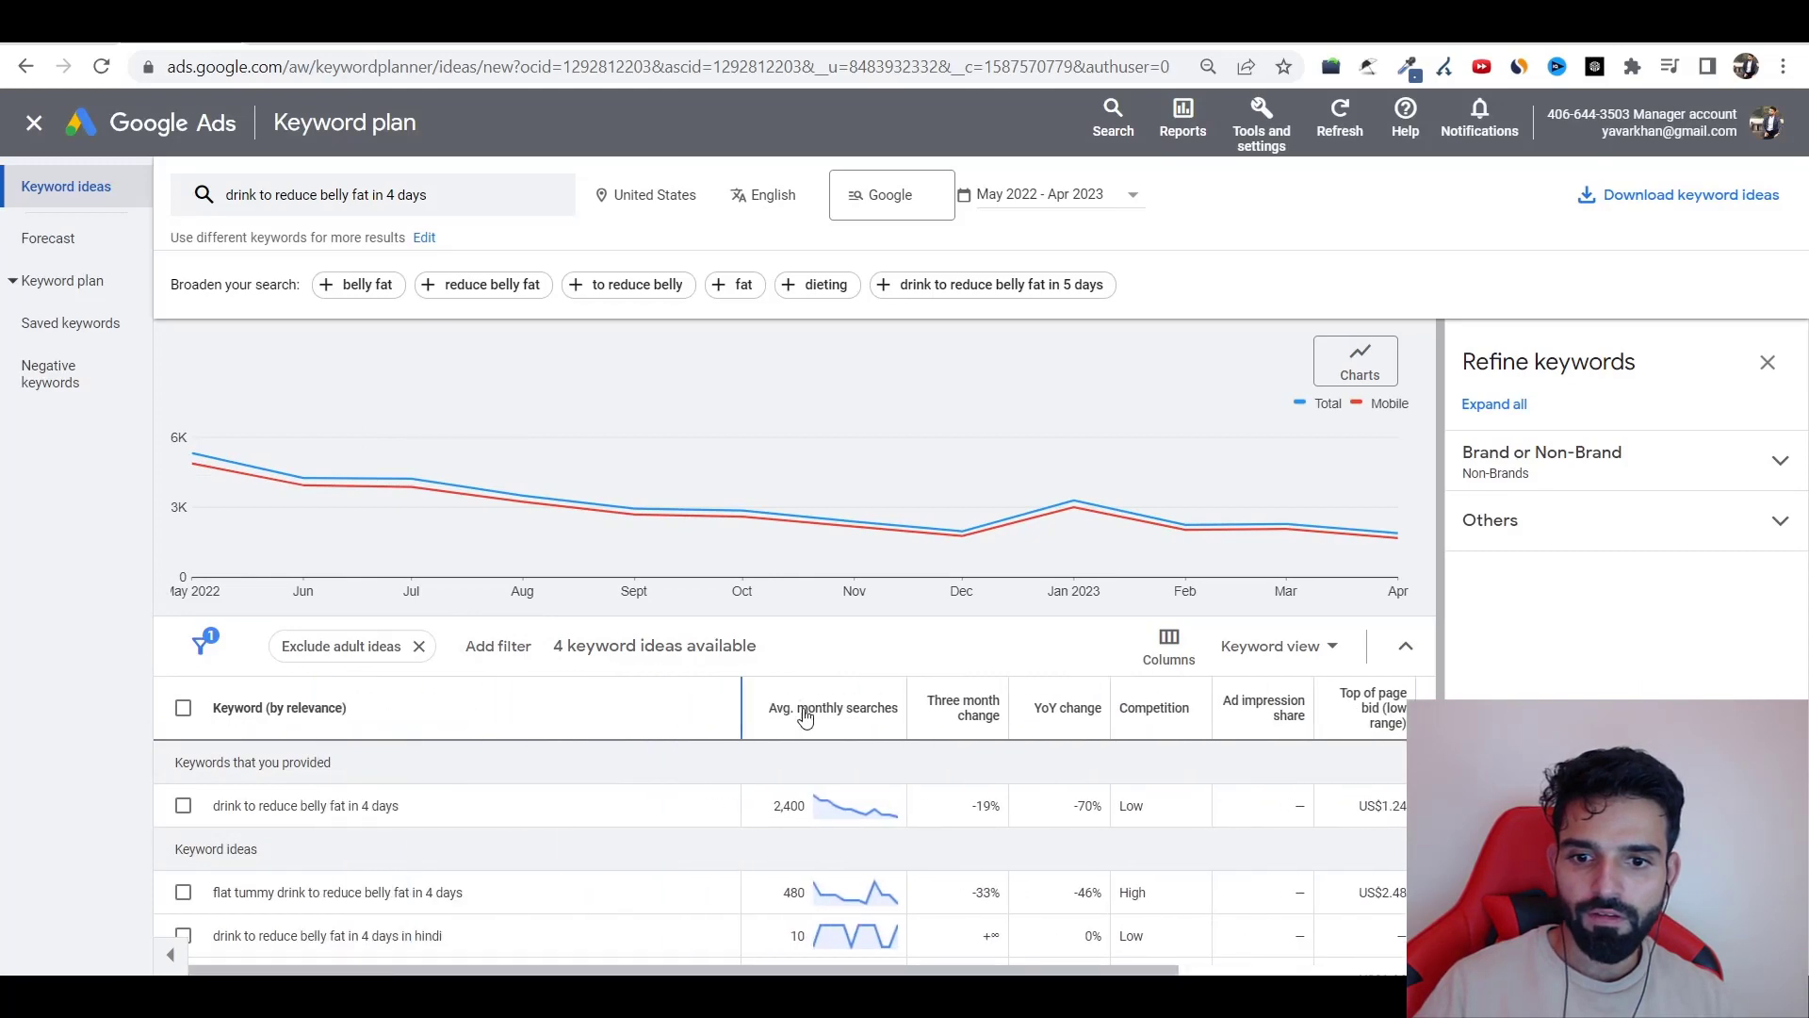
pyautogui.scroll(-2, 850, 653)
pyautogui.scroll(2, 505, 569)
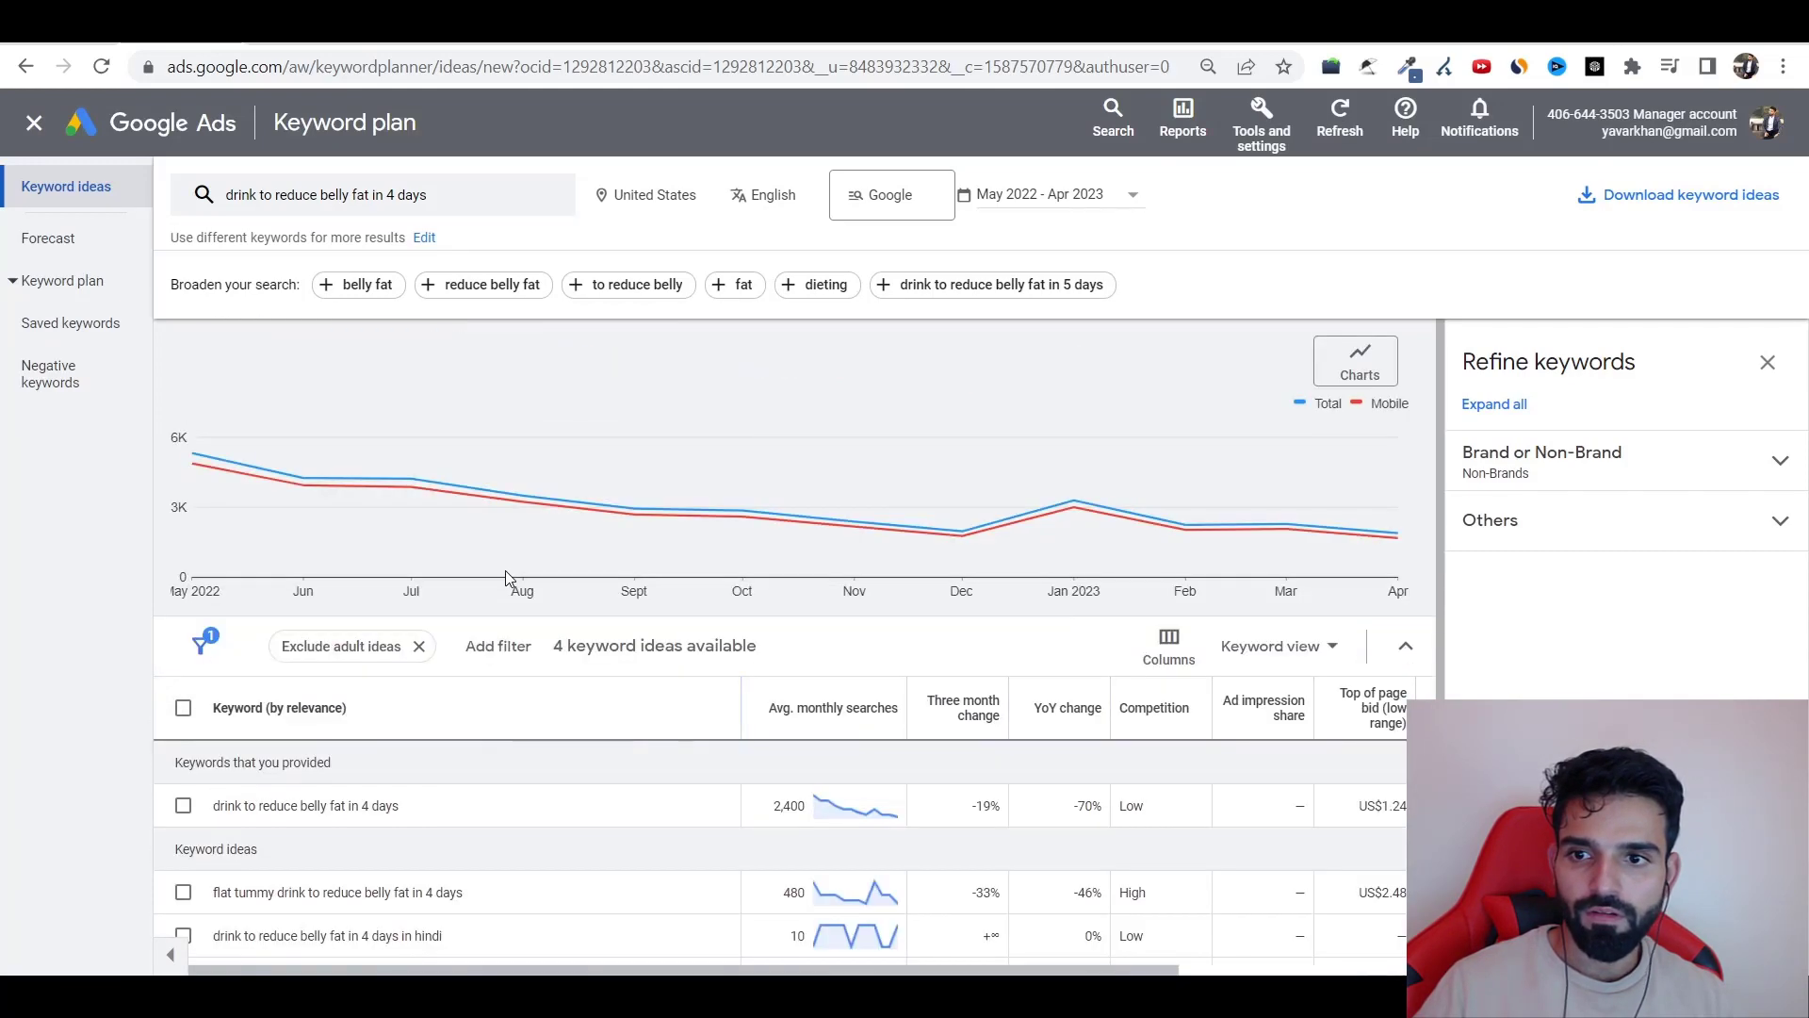
# - Add "drink to reduce fat" as a second search keyword and get the results
pyautogui.click(521, 195)
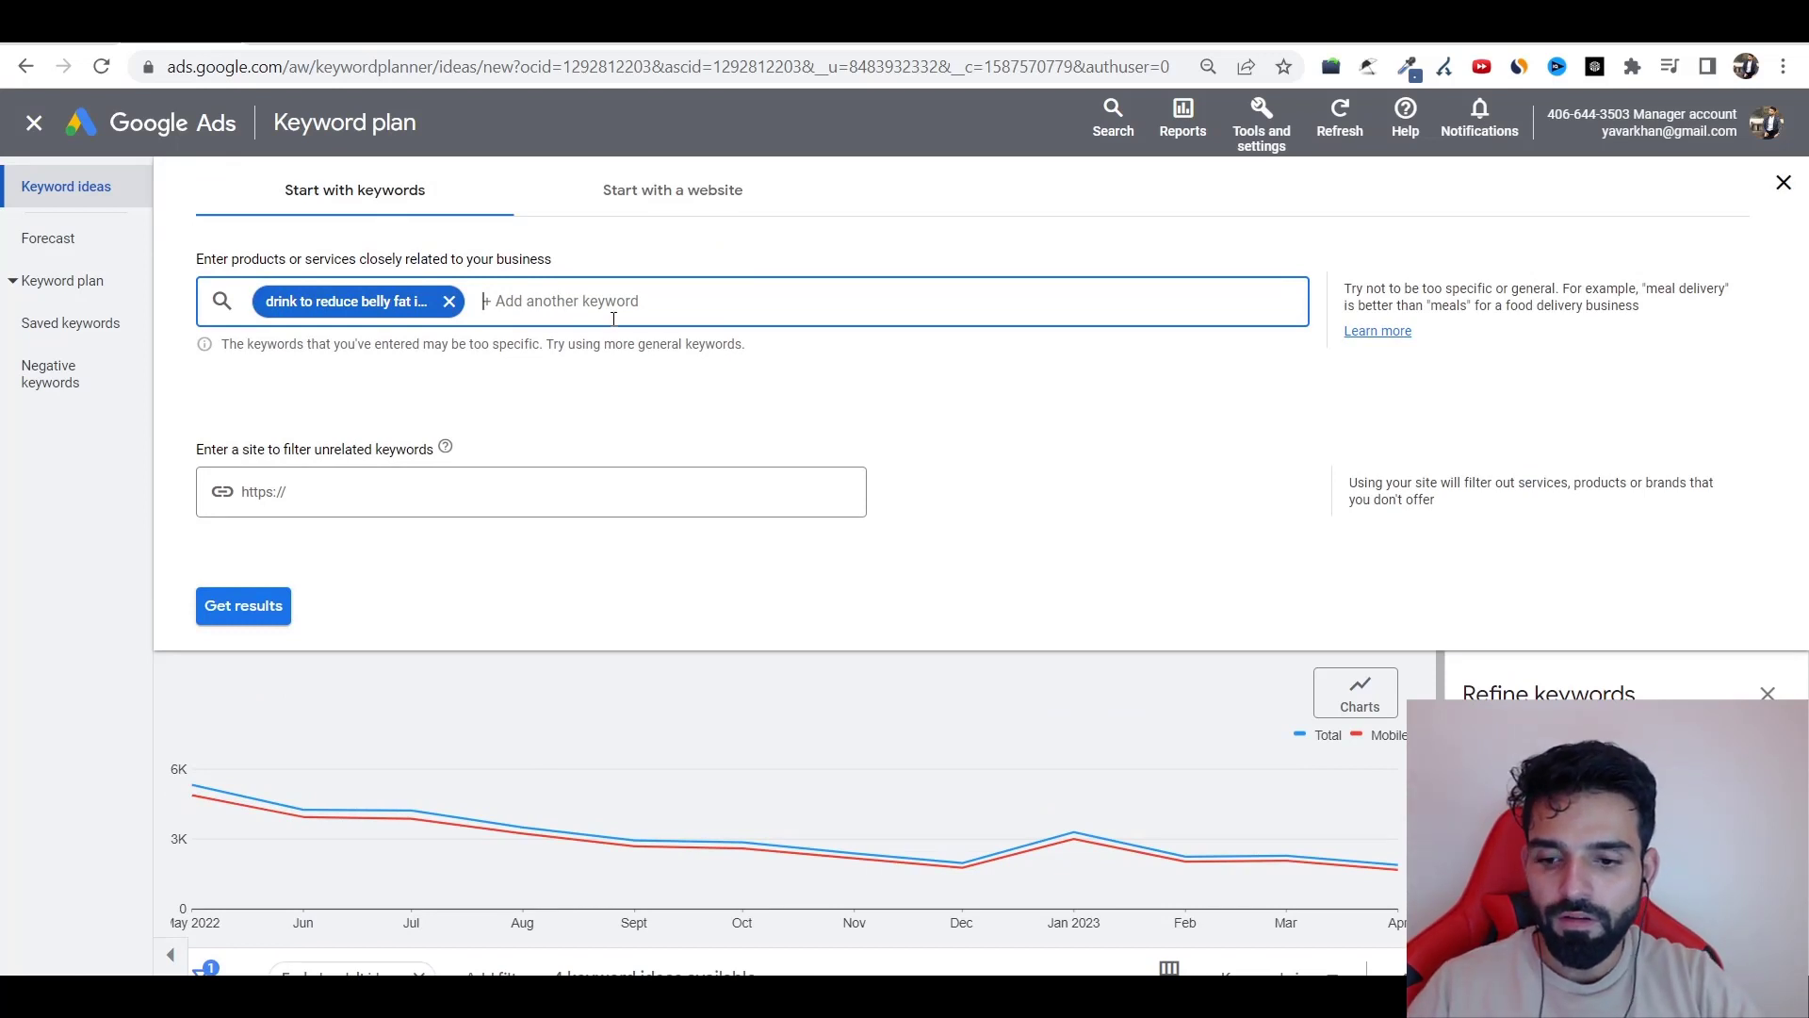
pyautogui.write('drink to reduce fat')
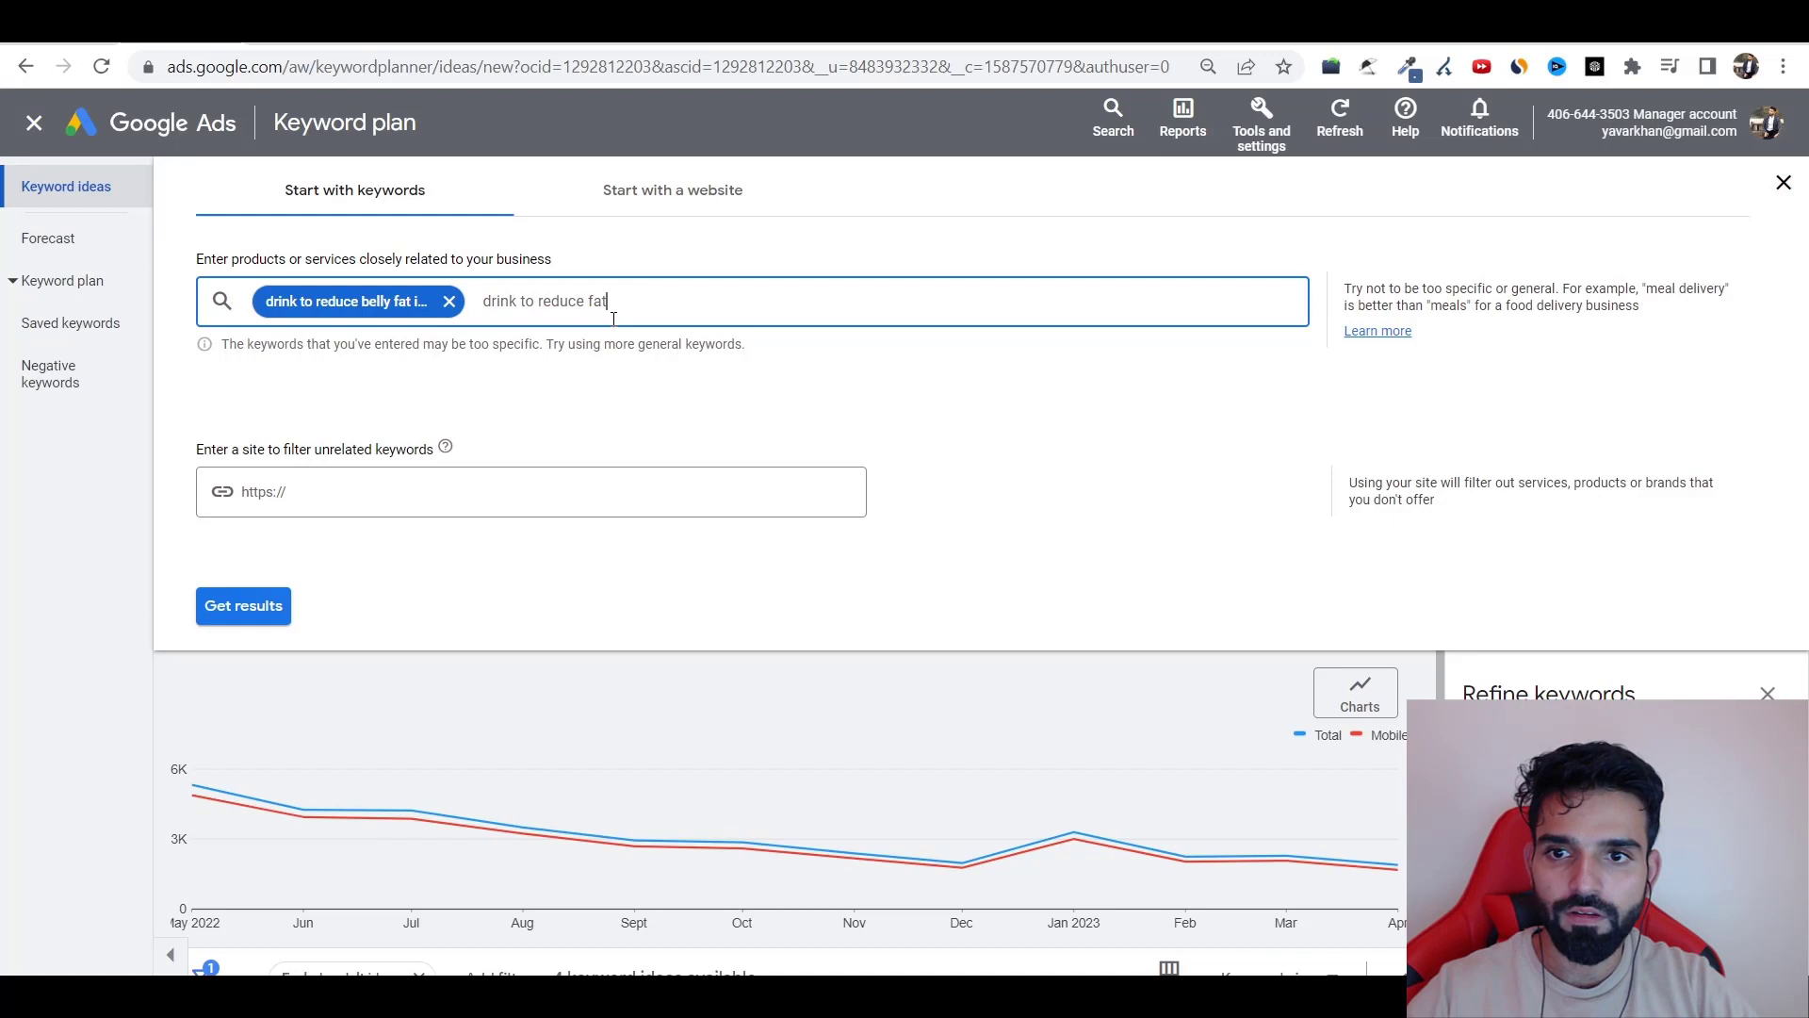
pyautogui.press('Return')
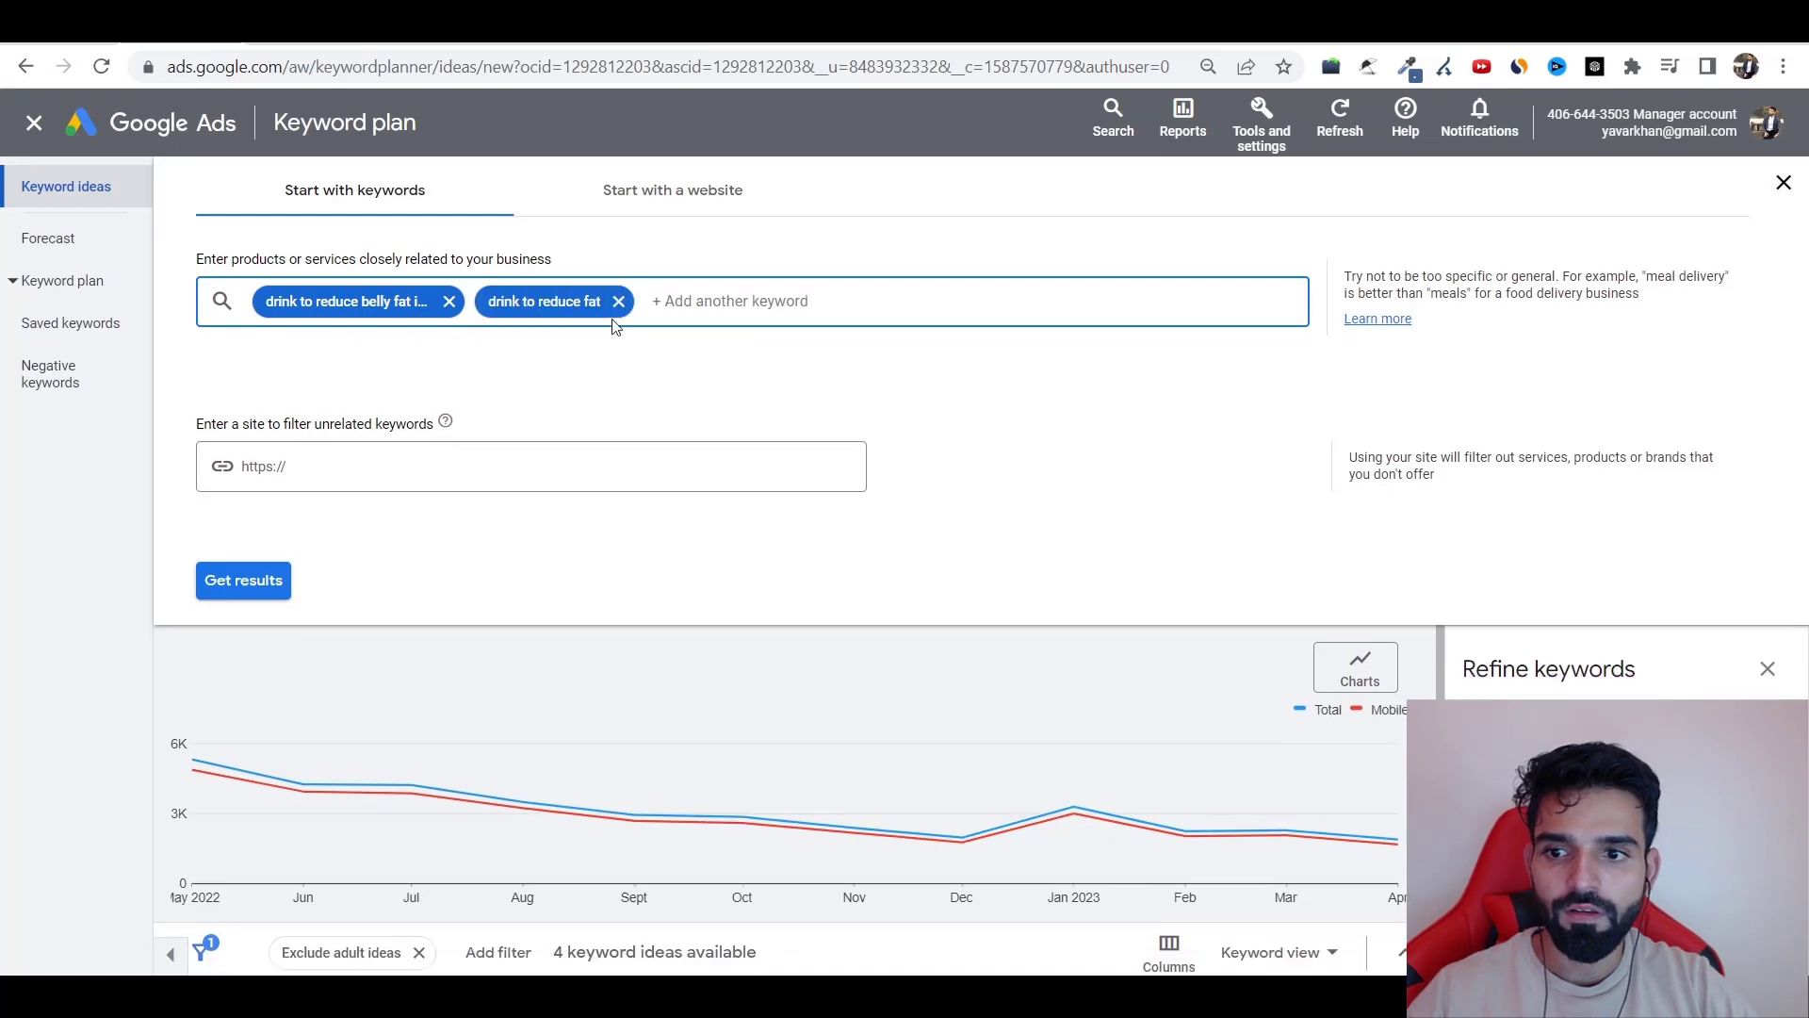
pyautogui.click(191, 607)
pyautogui.click(242, 583)
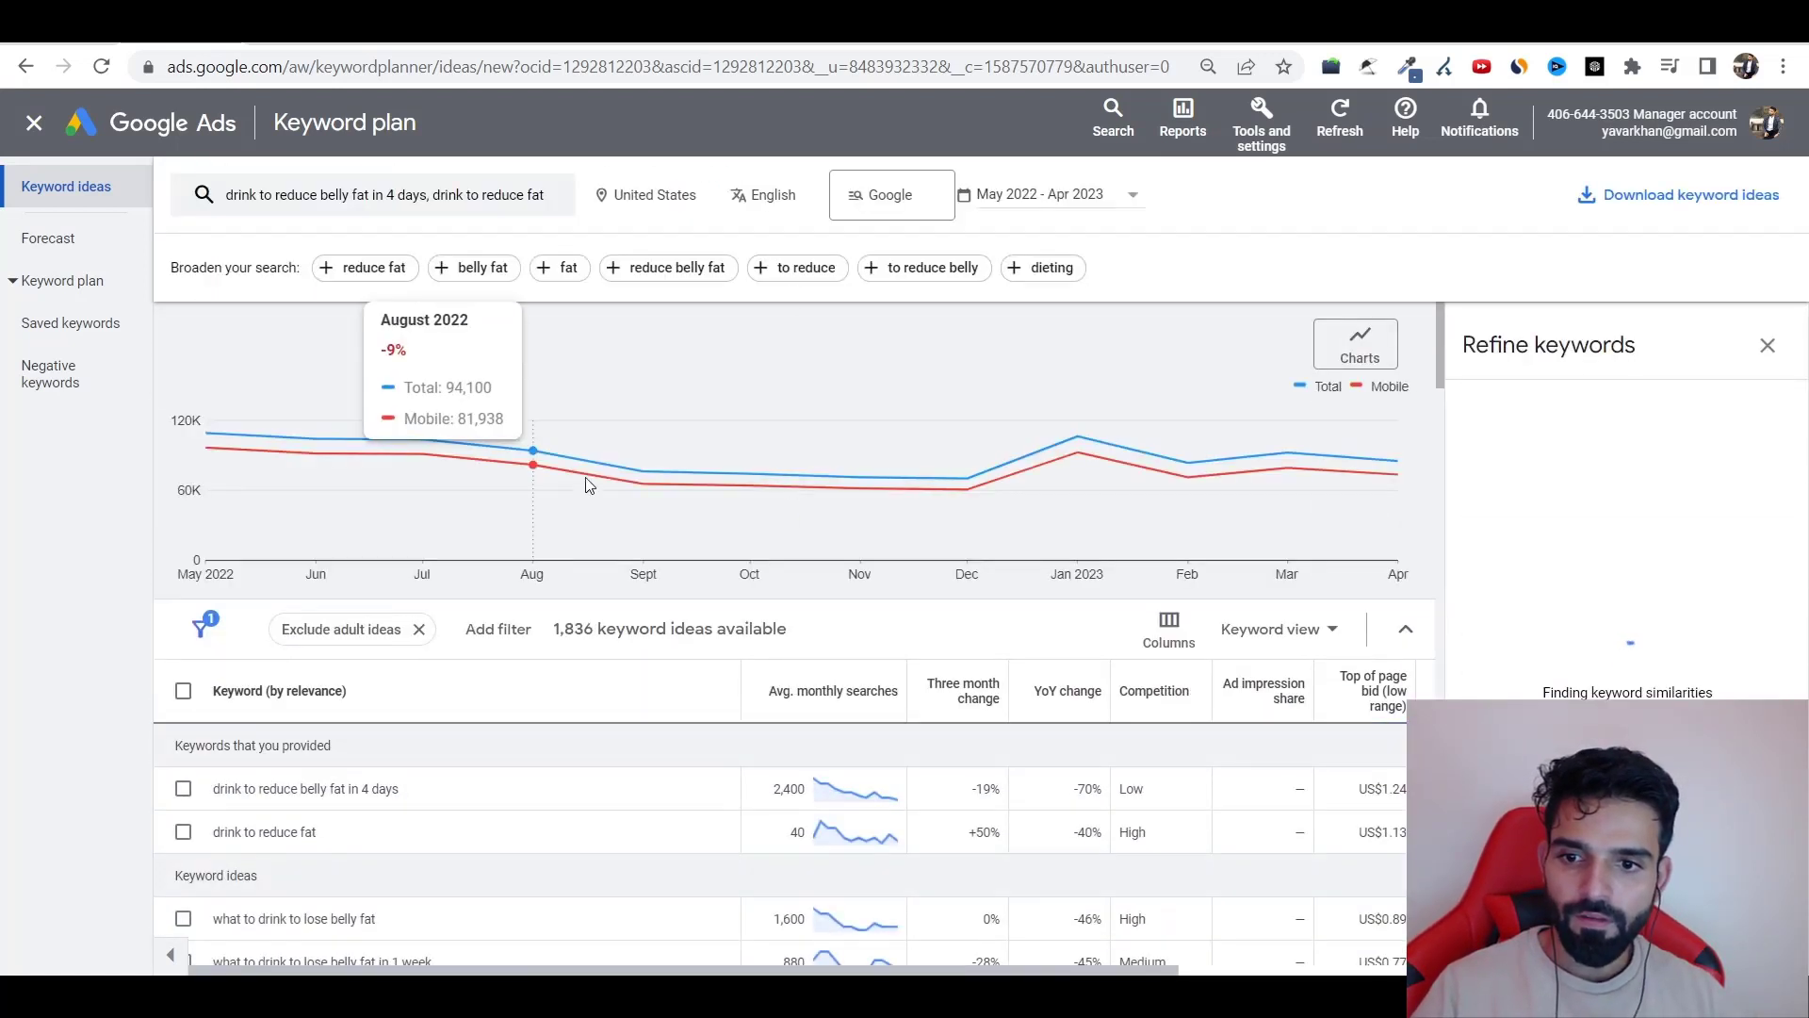
# - Review the keyword ideas and sort them by average monthly searches, highest first
pyautogui.scroll(-10, 641, 603)
pyautogui.scroll(-10, 639, 770)
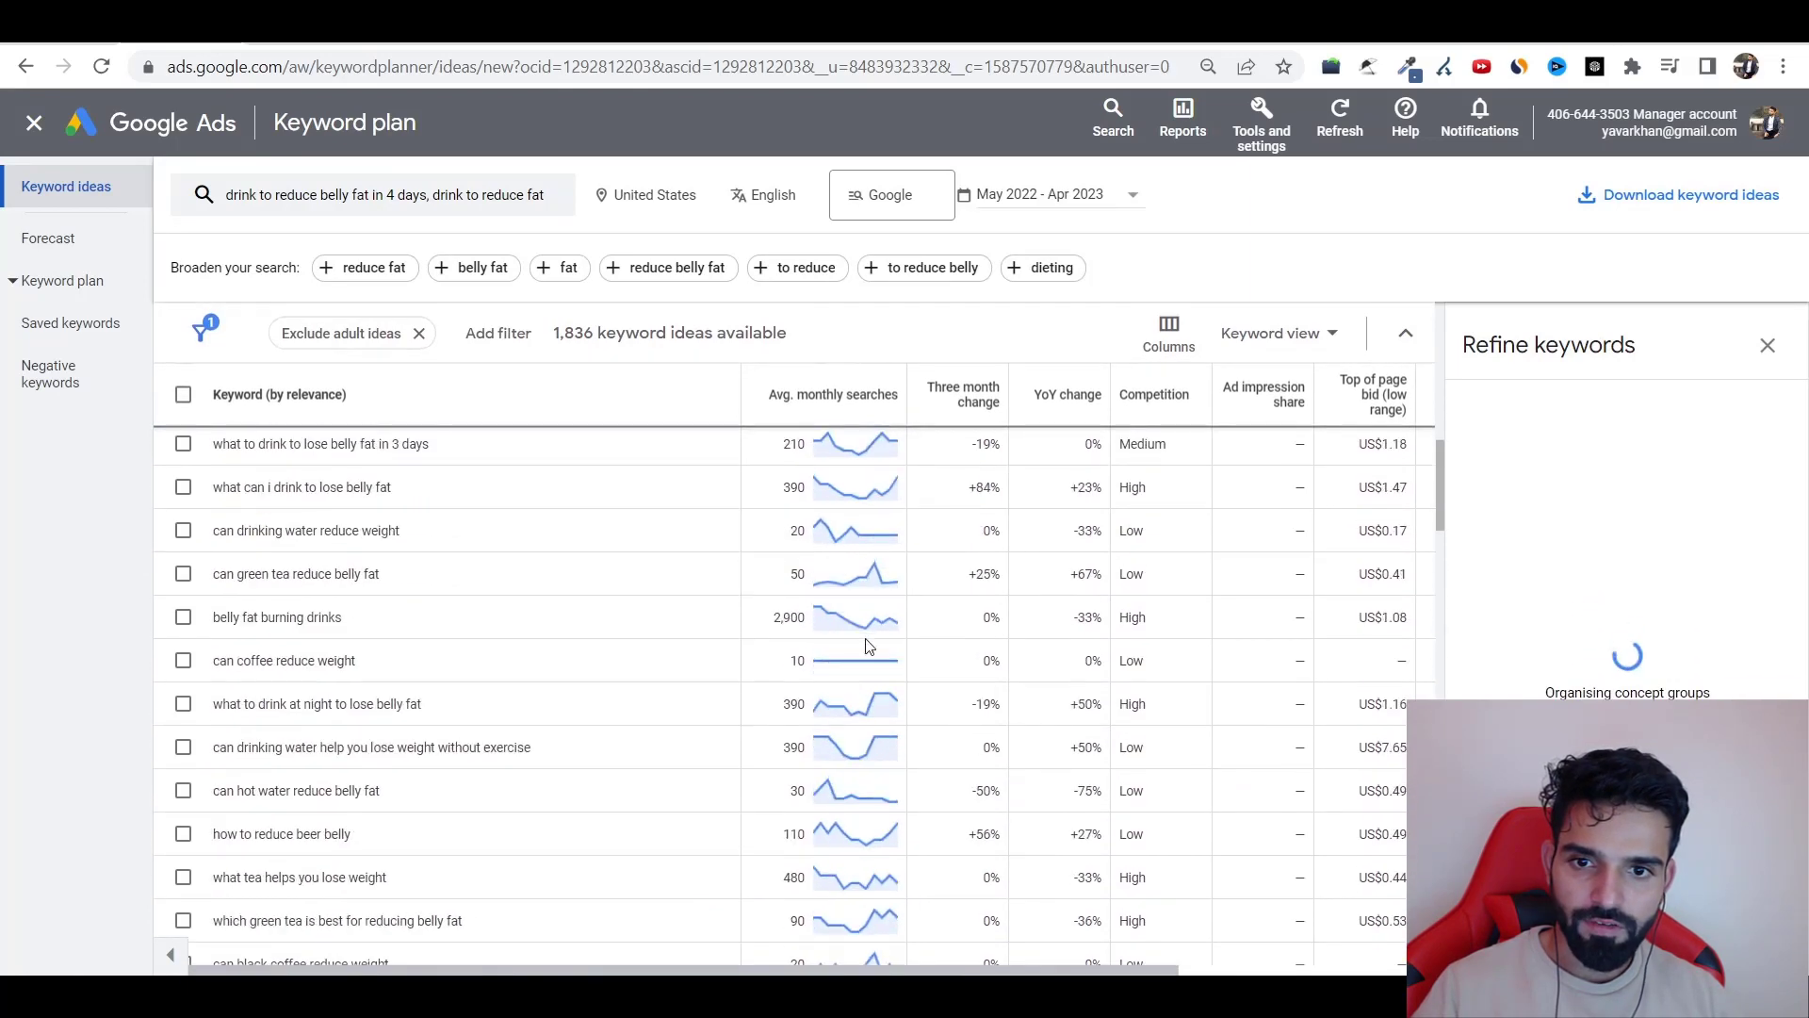
pyautogui.scroll(-2, 1191, 788)
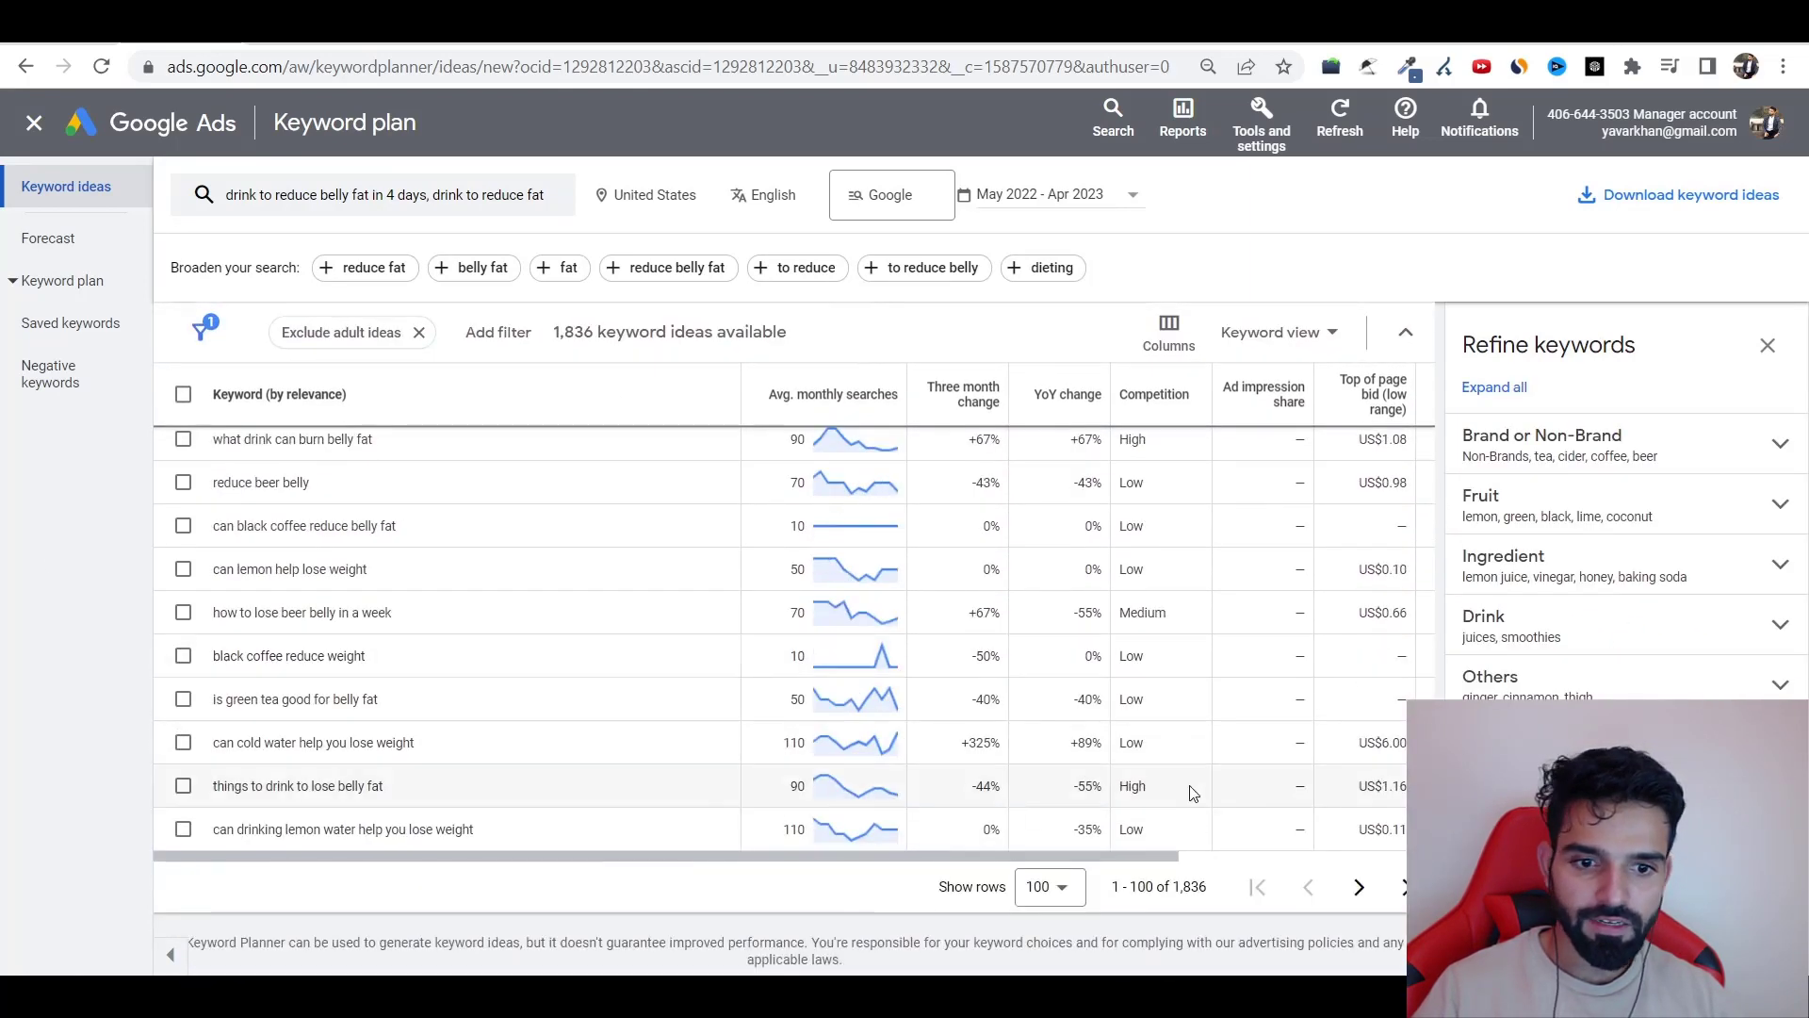
pyautogui.scroll(10, 974, 682)
pyautogui.scroll(10, 975, 682)
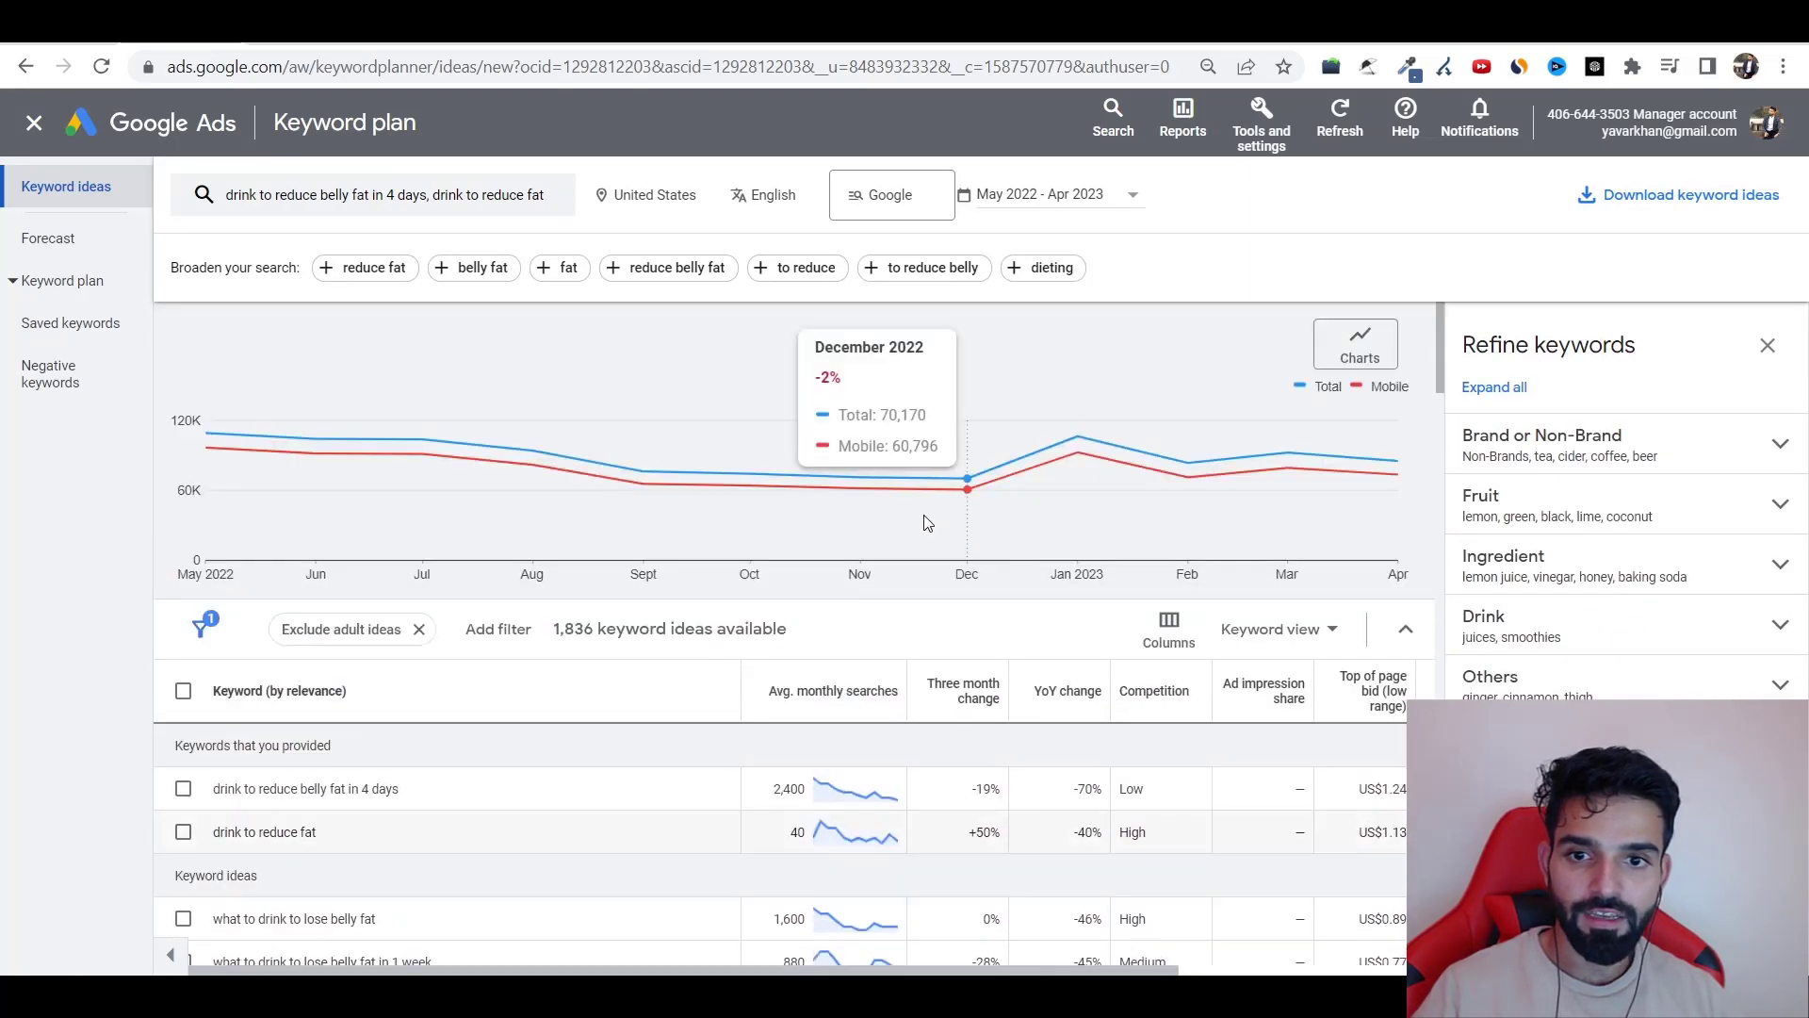
pyautogui.scroll(-2, 942, 613)
pyautogui.scroll(3, 848, 688)
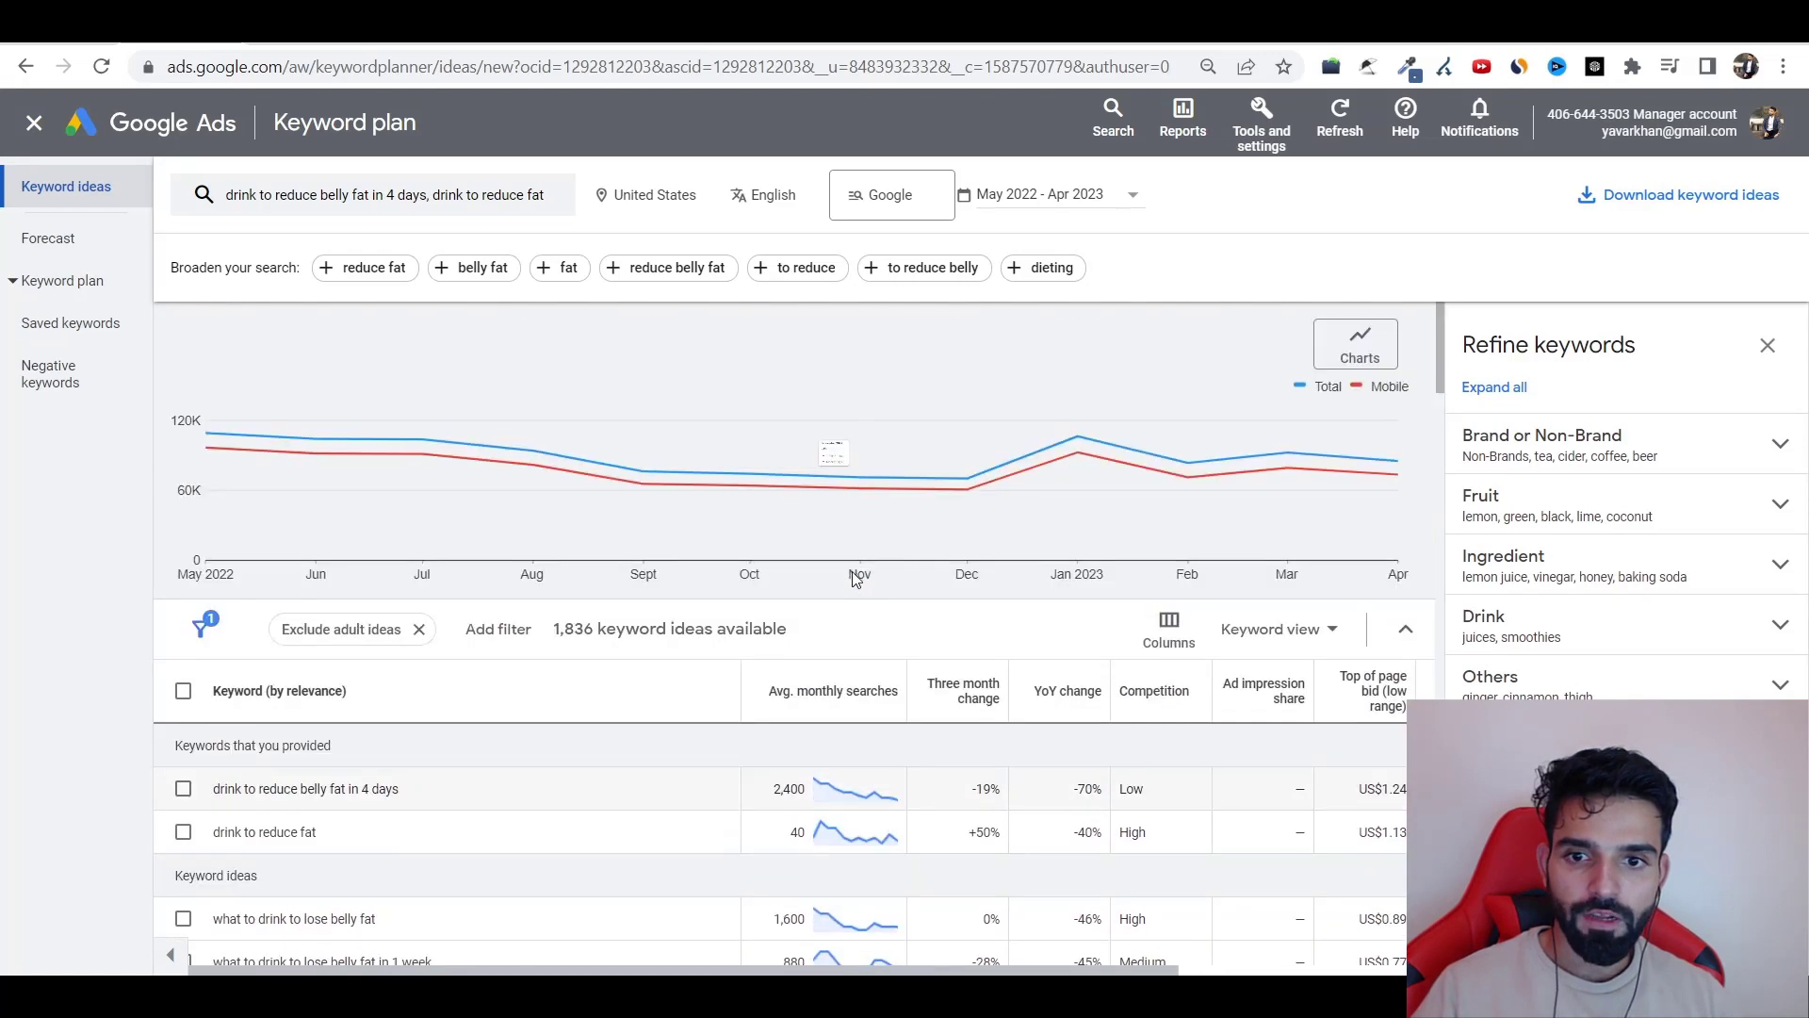
pyautogui.click(841, 697)
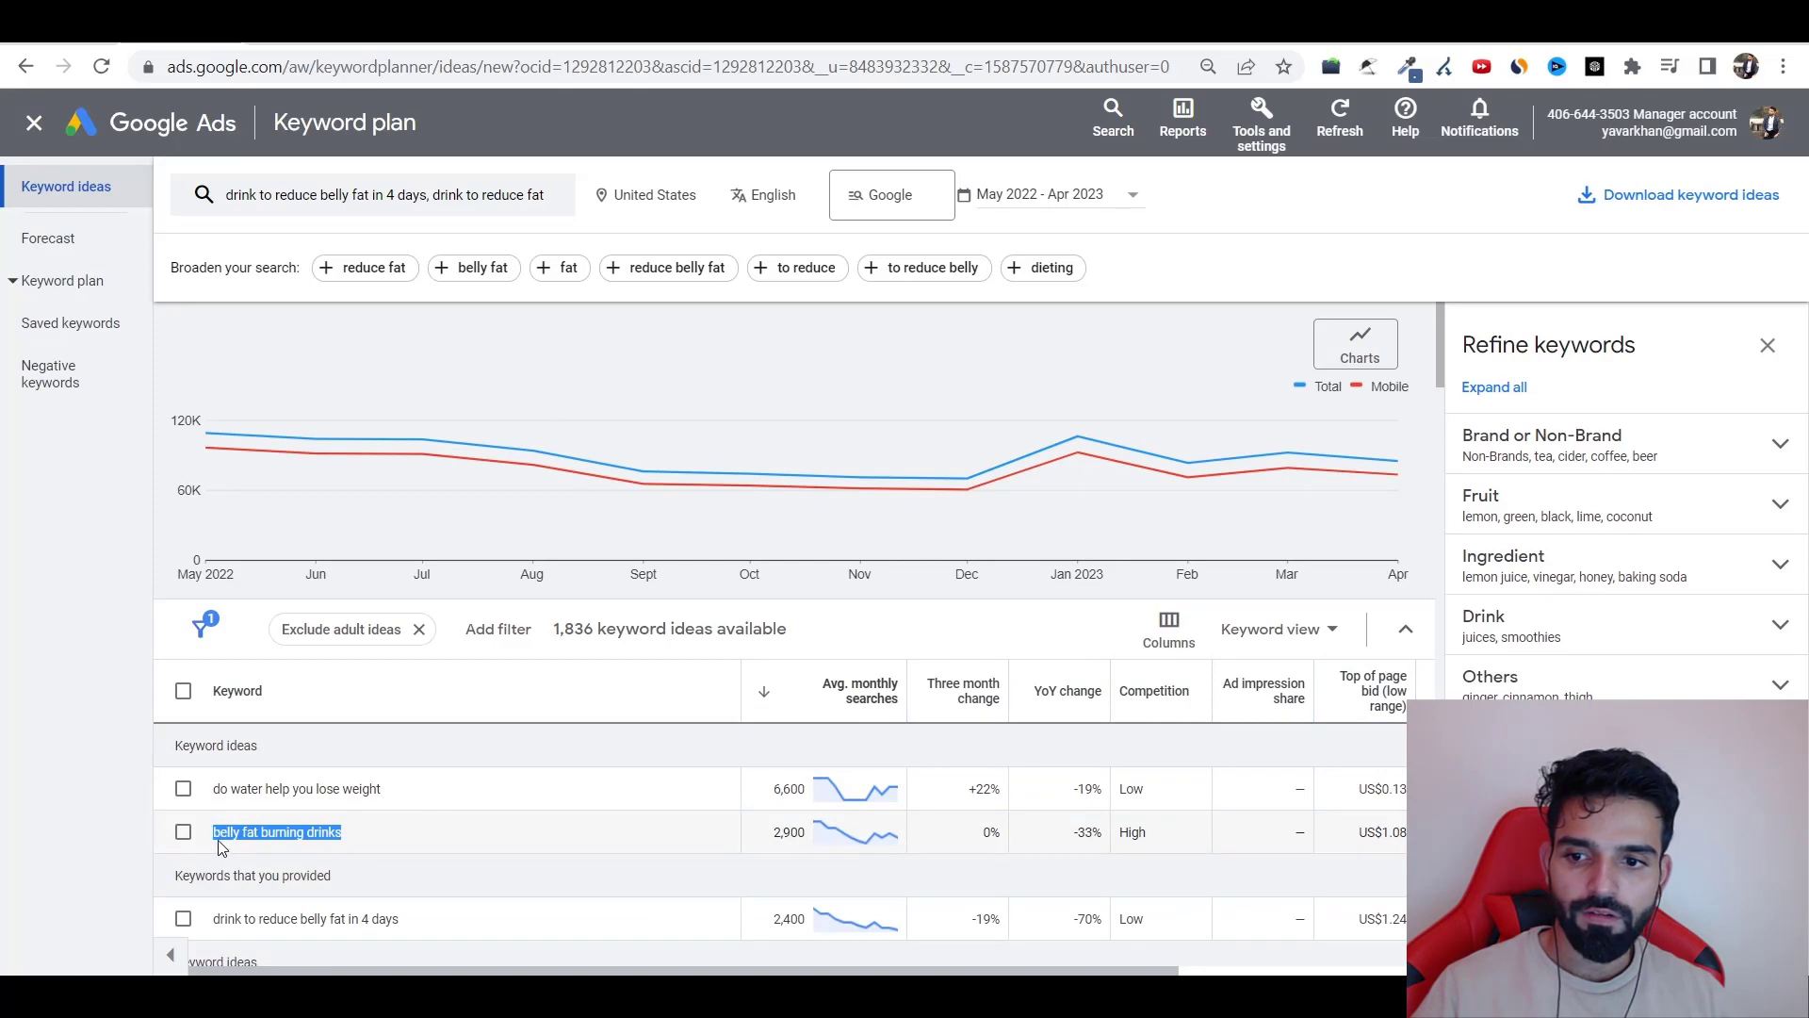
# - Copy the keyword idea "belly fat burning drinks" into C33 of the Excel sheet under AG 1
pyautogui.hotkey('alt', 'Tab')
pyautogui.click(306, 663)
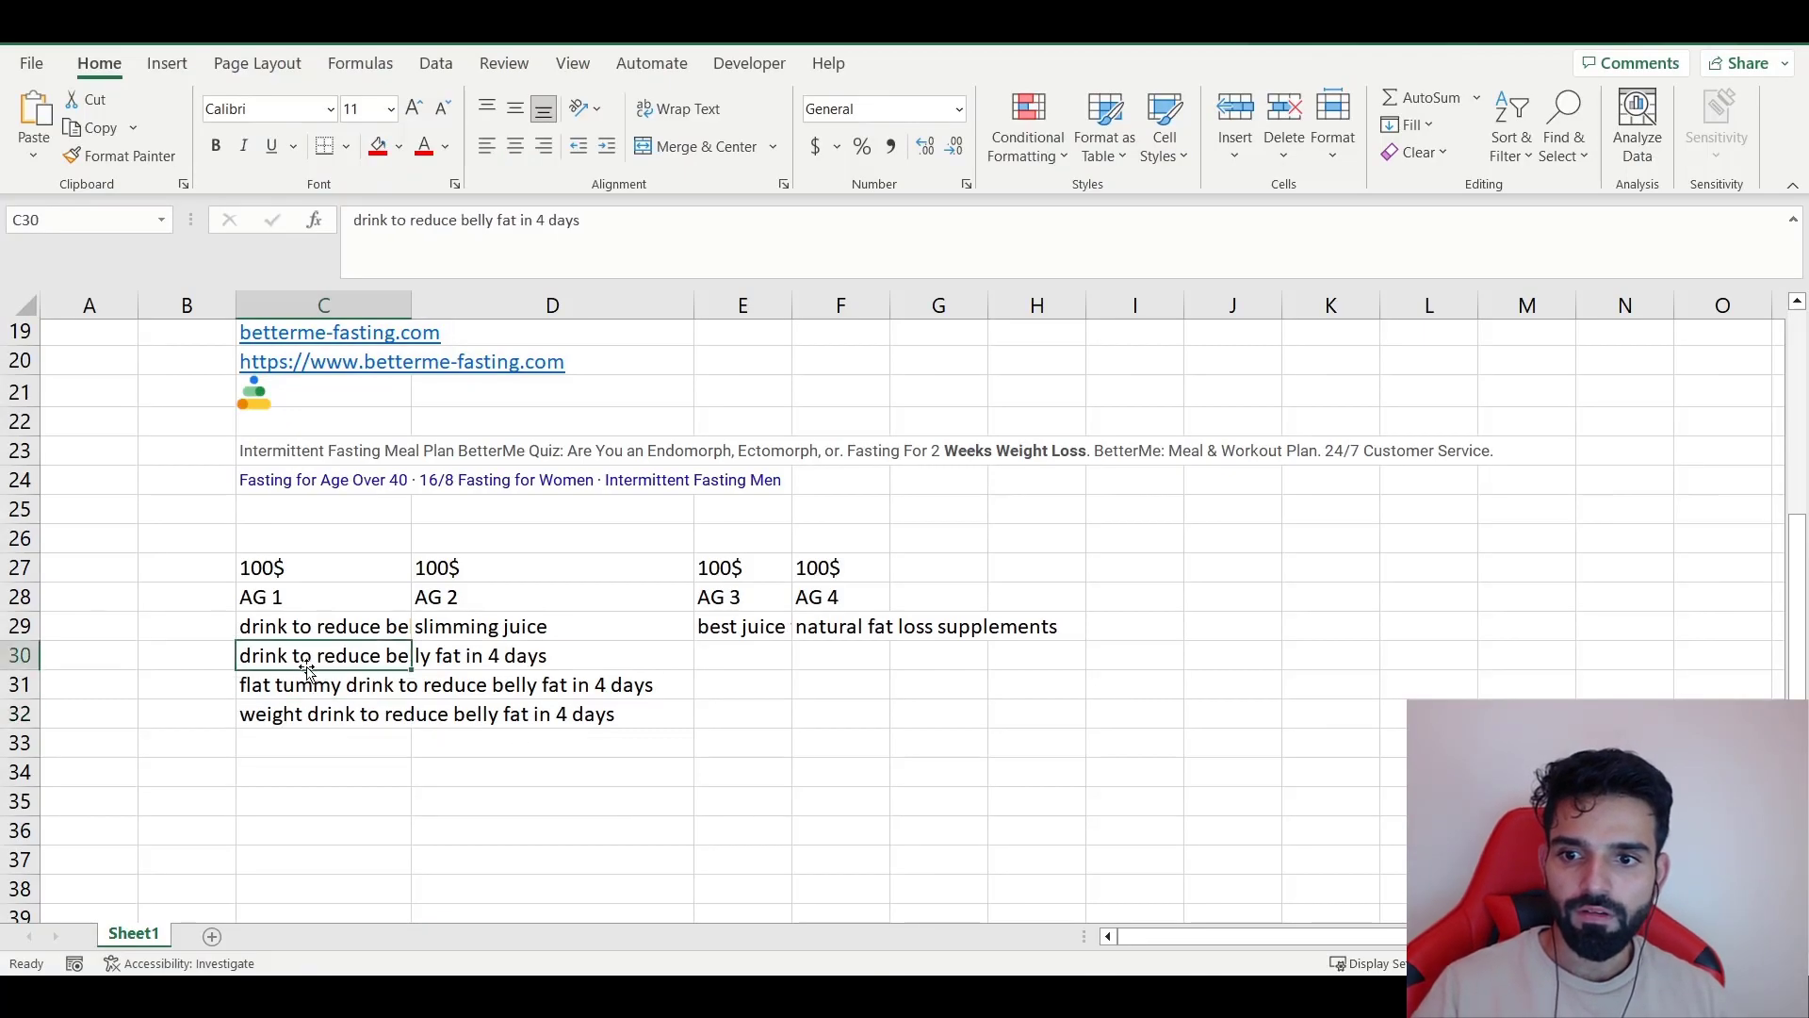
pyautogui.click(286, 752)
pyautogui.write('belly fat burning drinks')
# - Copy the keyword idea "drink help you lose weight" from Keyword Planner into C34 under AG 1, and return to the ideas list
pyautogui.hotkey('alt', 'Tab')
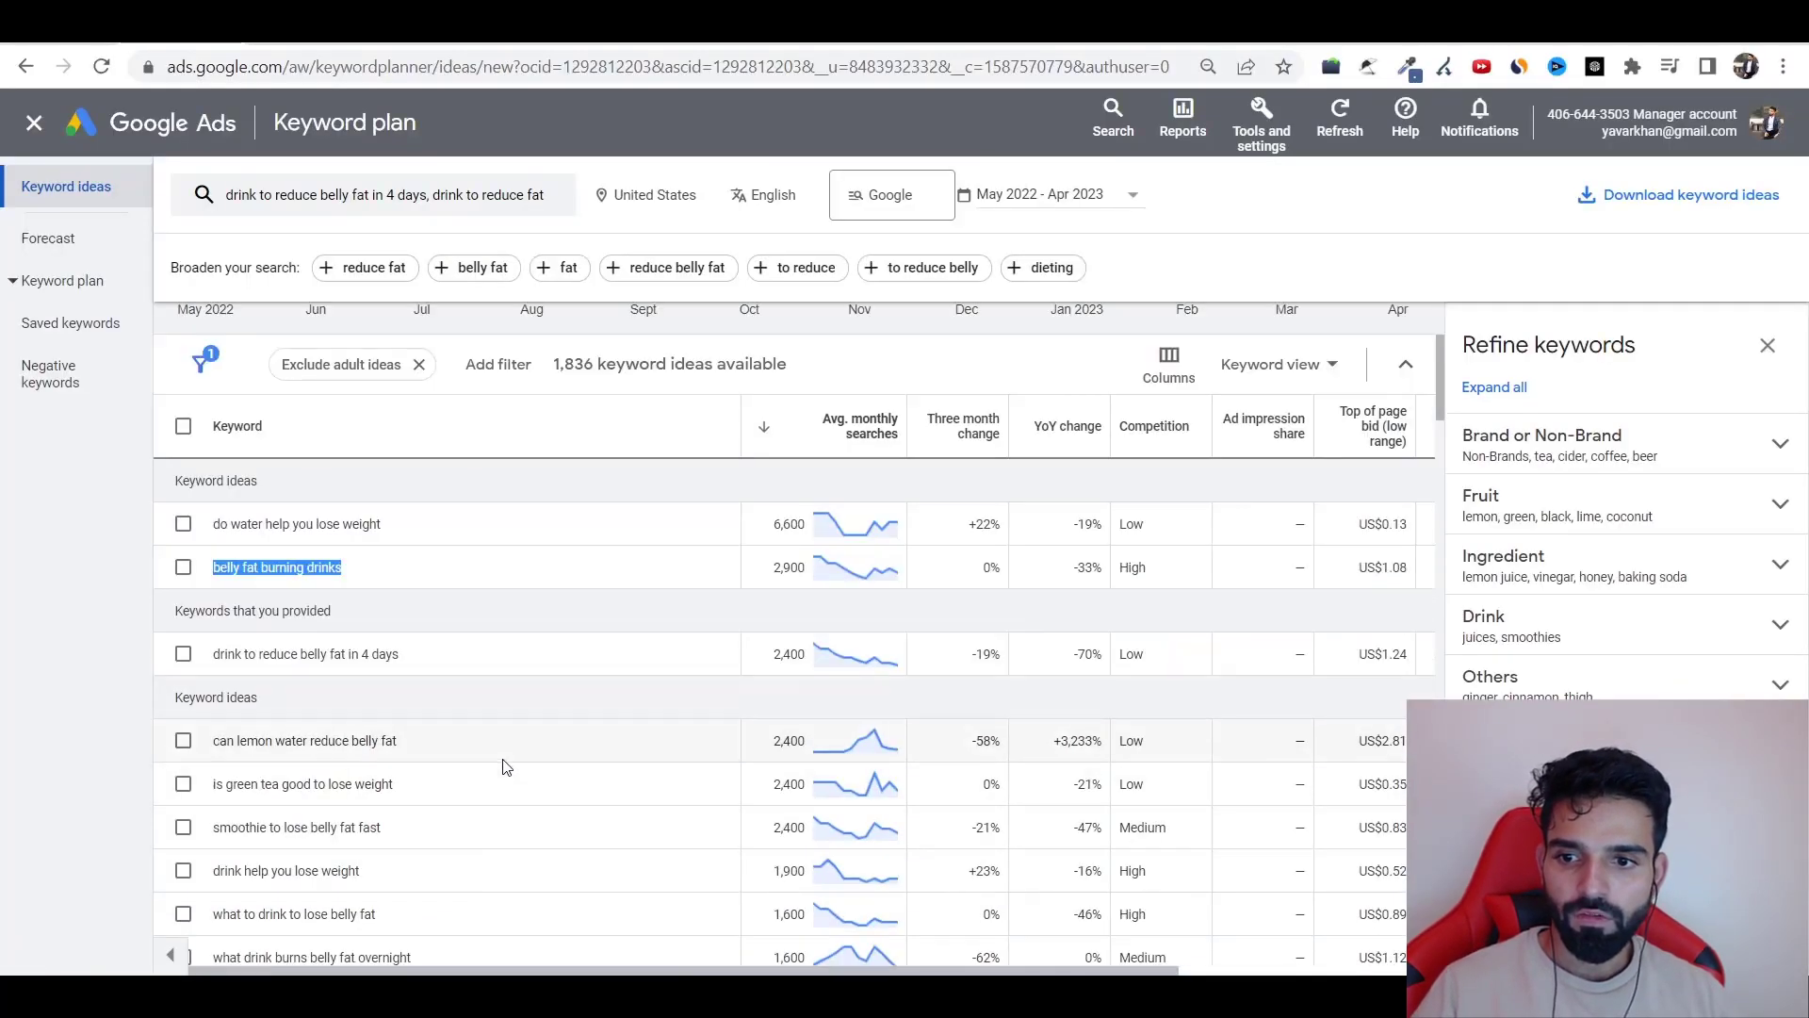
pyautogui.moveTo(507, 767)
pyautogui.mouseDown()
pyautogui.moveTo(409, 740)
pyautogui.moveTo(260, 808)
pyautogui.moveTo(368, 803)
pyautogui.moveTo(210, 835)
pyautogui.mouseUp()
pyautogui.click(368, 804)
pyautogui.moveTo(362, 871); pyautogui.dragTo(211, 873)
pyautogui.hotkey('ctrl', 'c')
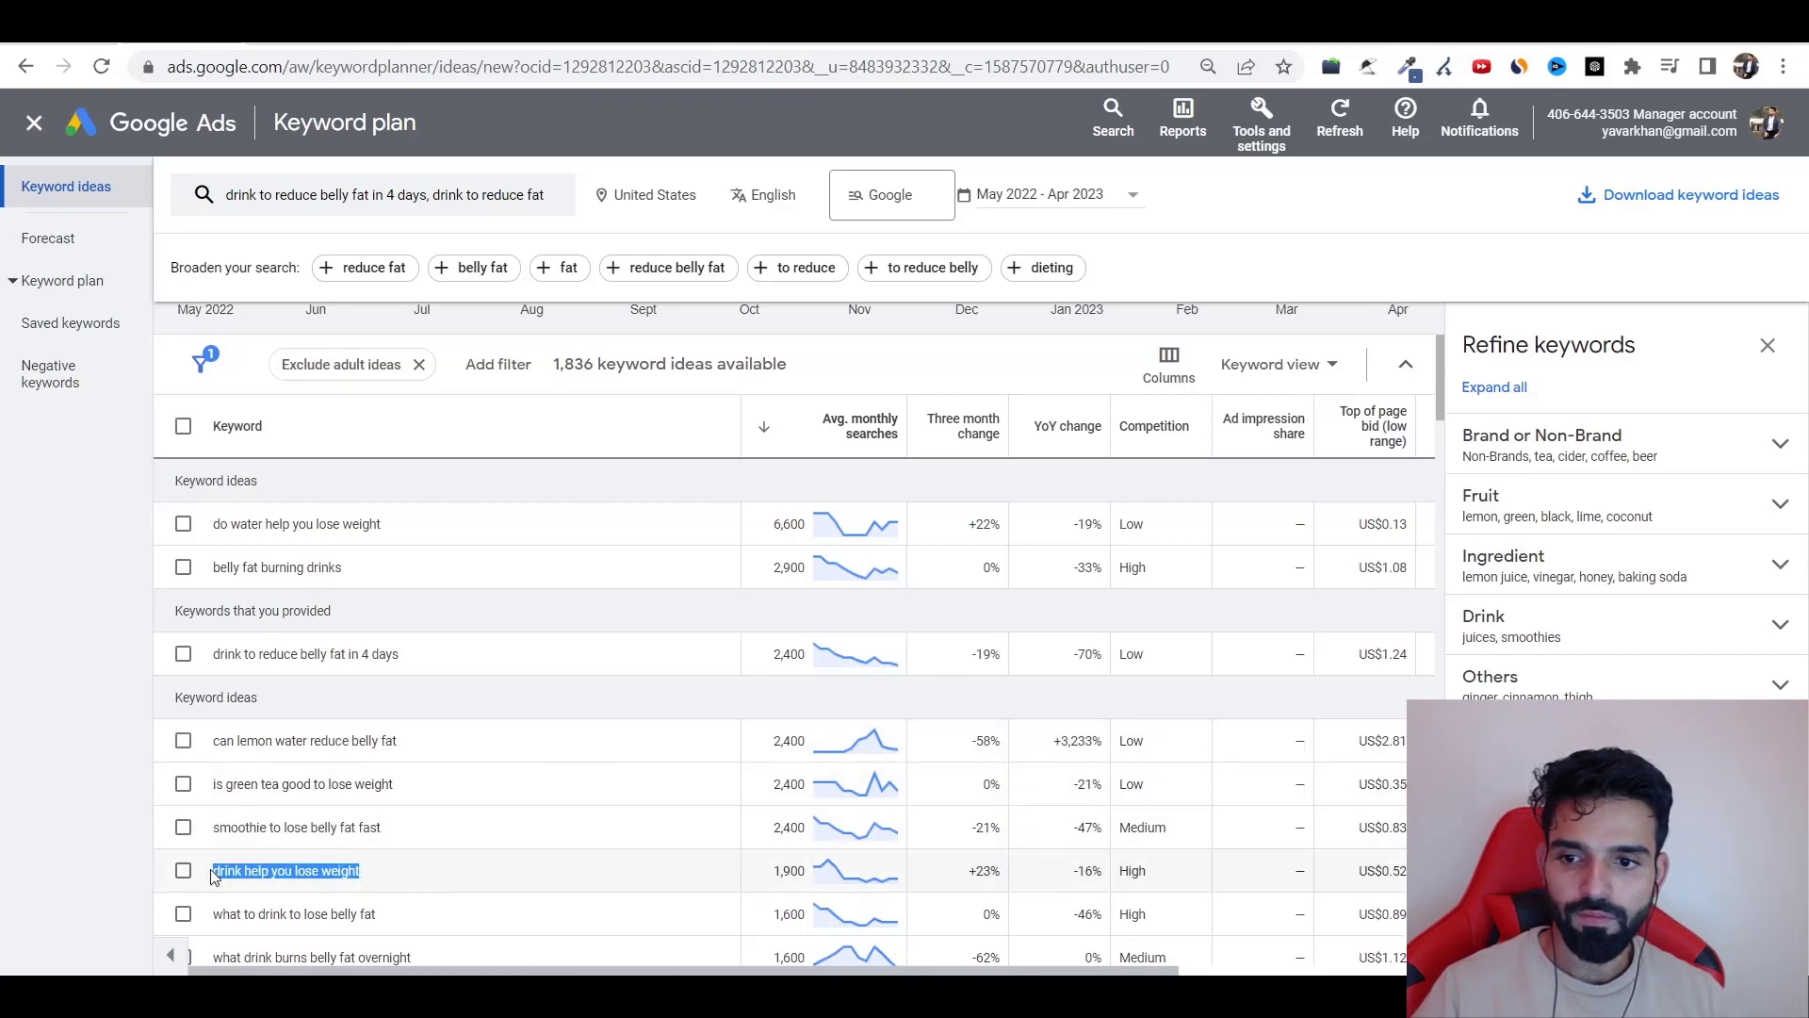
pyautogui.hotkey('alt', 'Tab')
pyautogui.click(313, 765)
pyautogui.hotkey('ctrl', 'v')
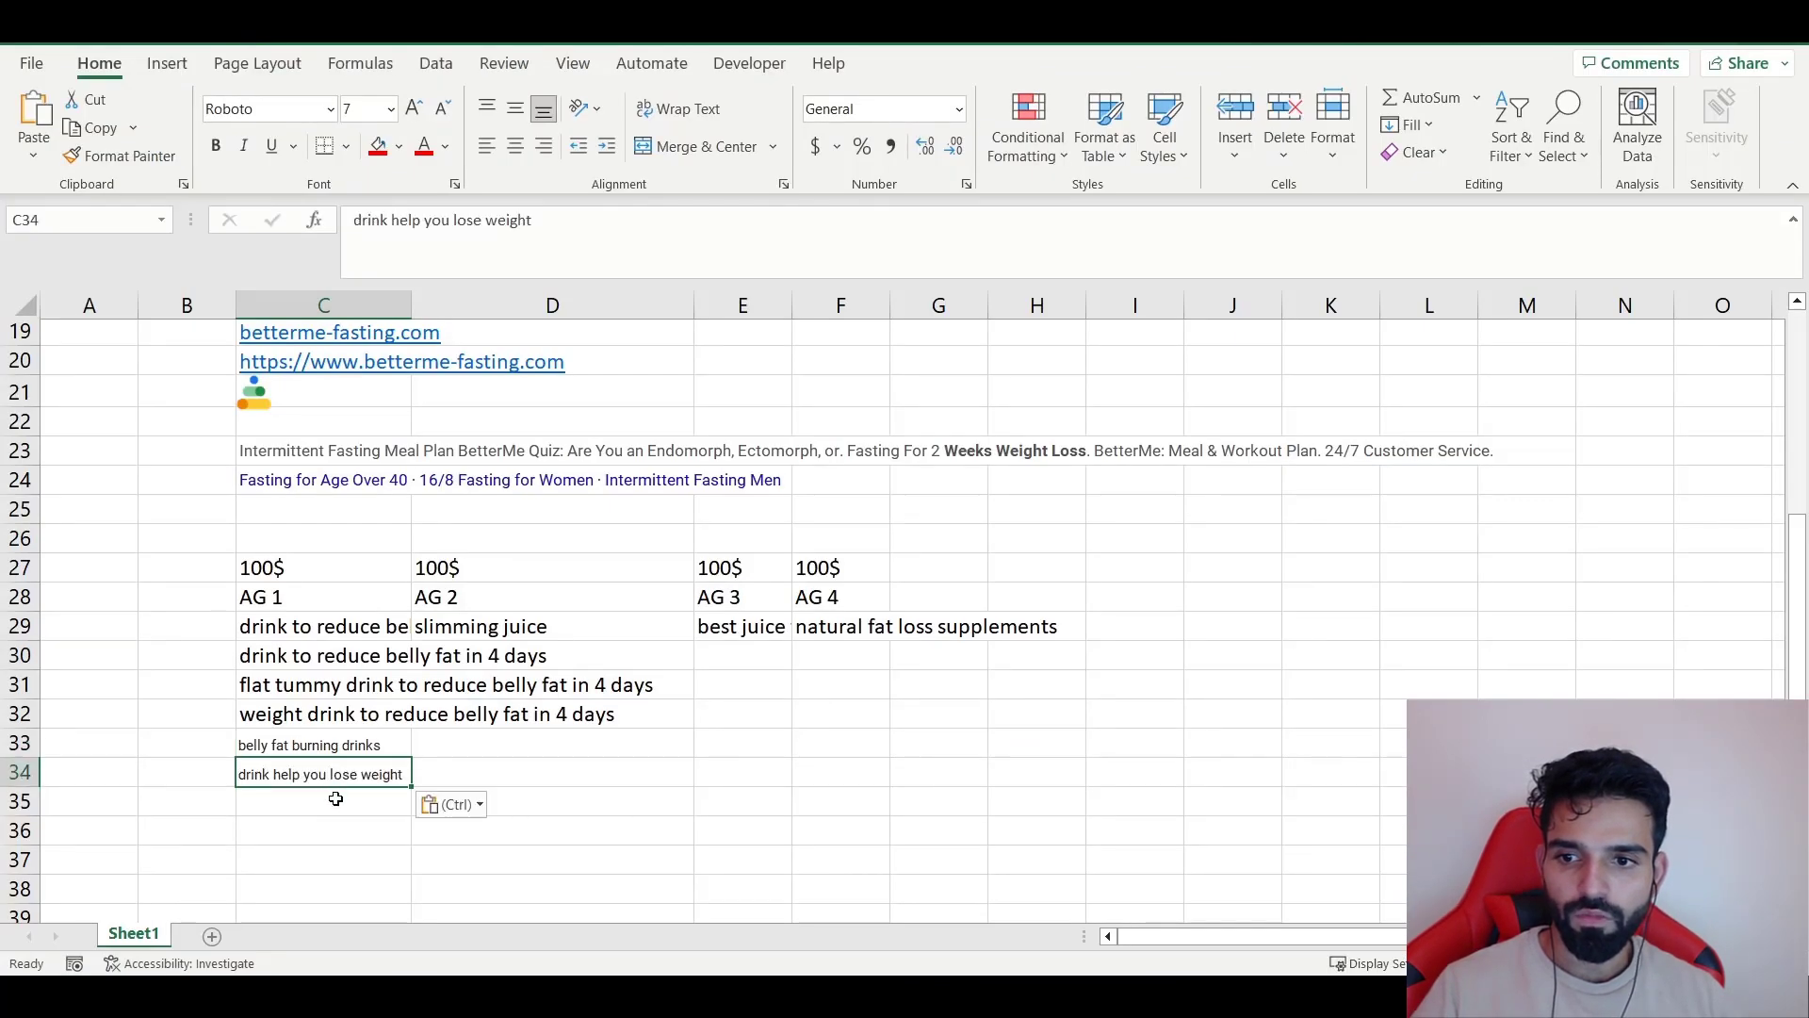
pyautogui.hotkey('alt', 'Tab')
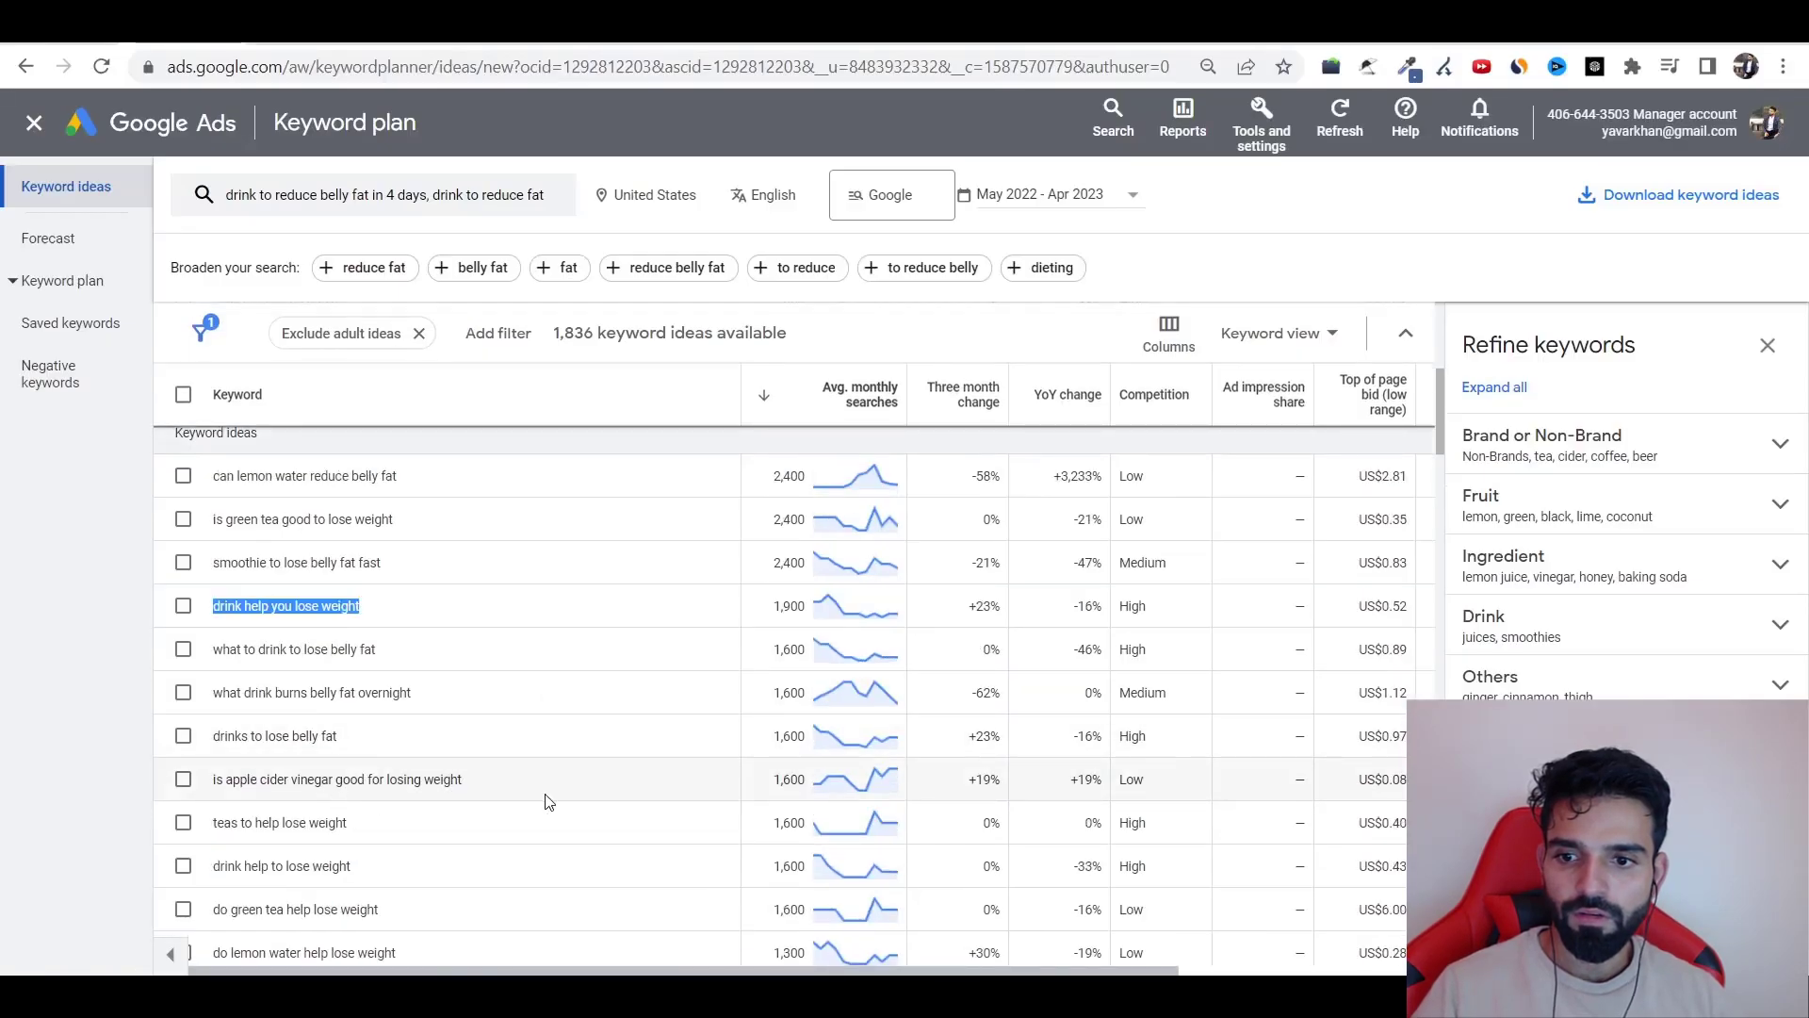
# - Copy the keyword idea "is apple cider vinegar good for losing weight" from Keyword Planner into C35 of the Excel sheet under AG 1
pyautogui.moveTo(464, 779); pyautogui.dragTo(213, 781)
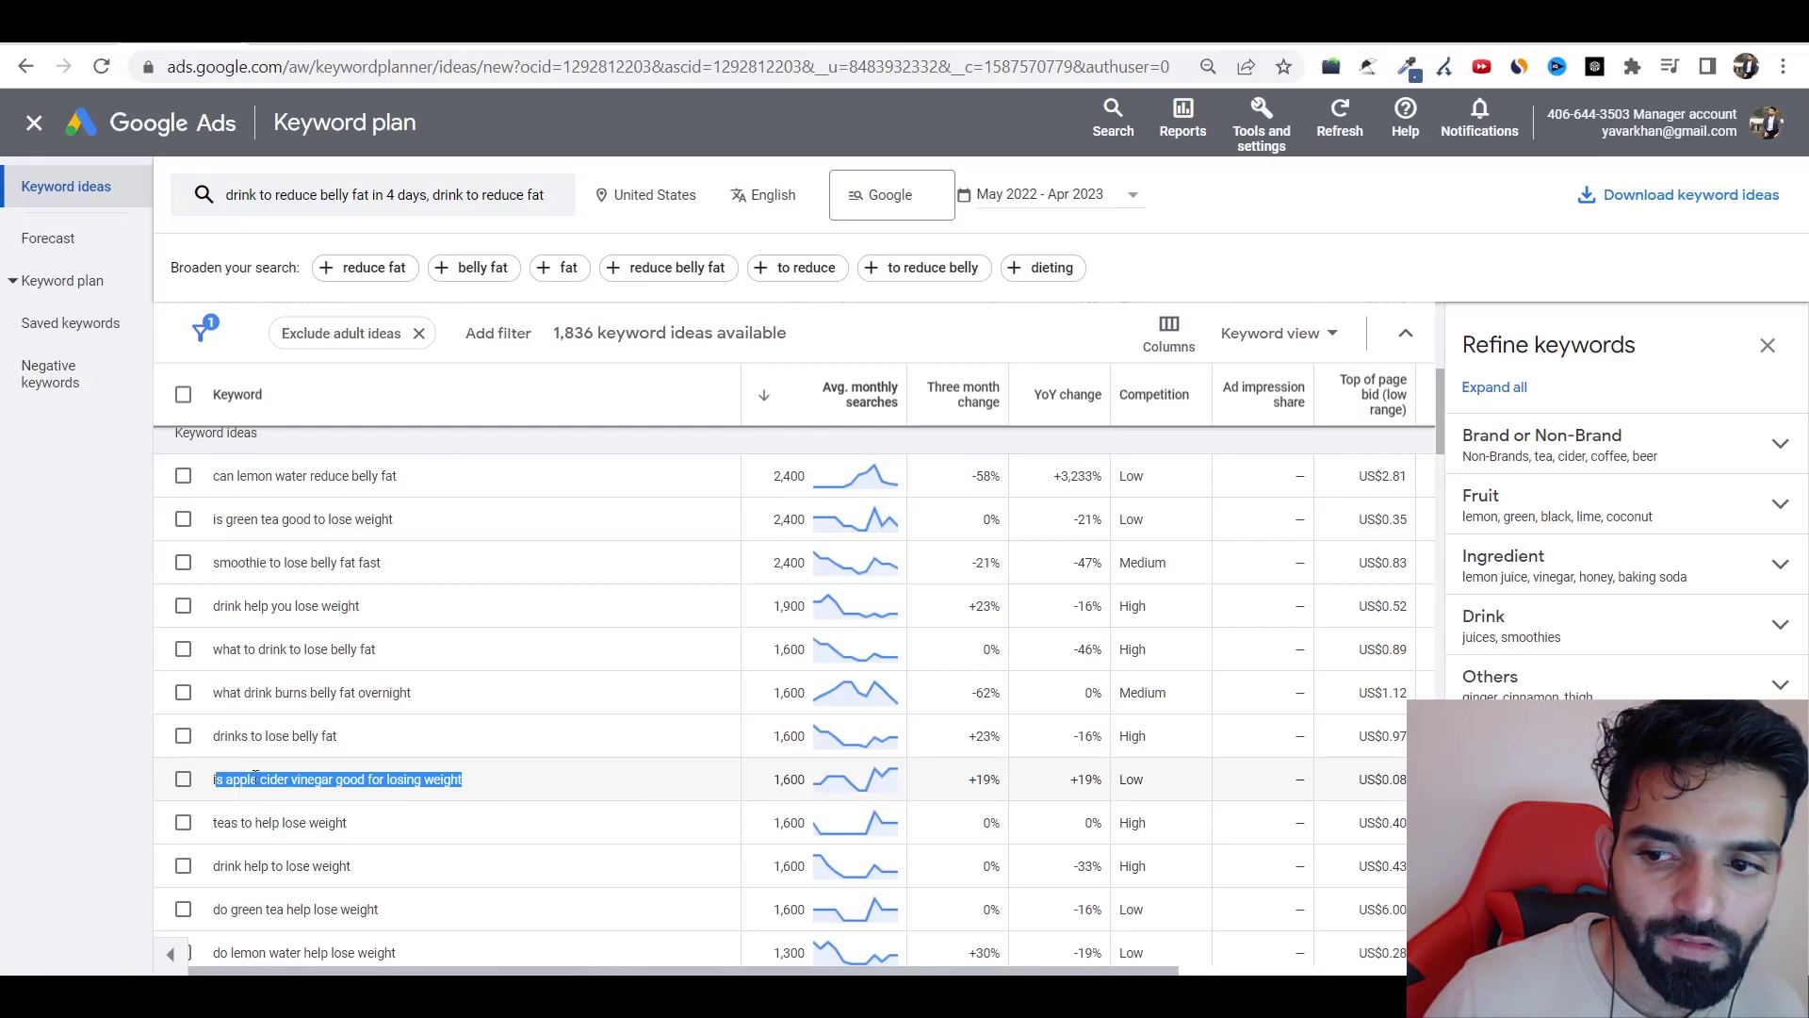
pyautogui.moveTo(466, 781); pyautogui.dragTo(189, 782)
pyautogui.hotkey('ctrl', 'c')
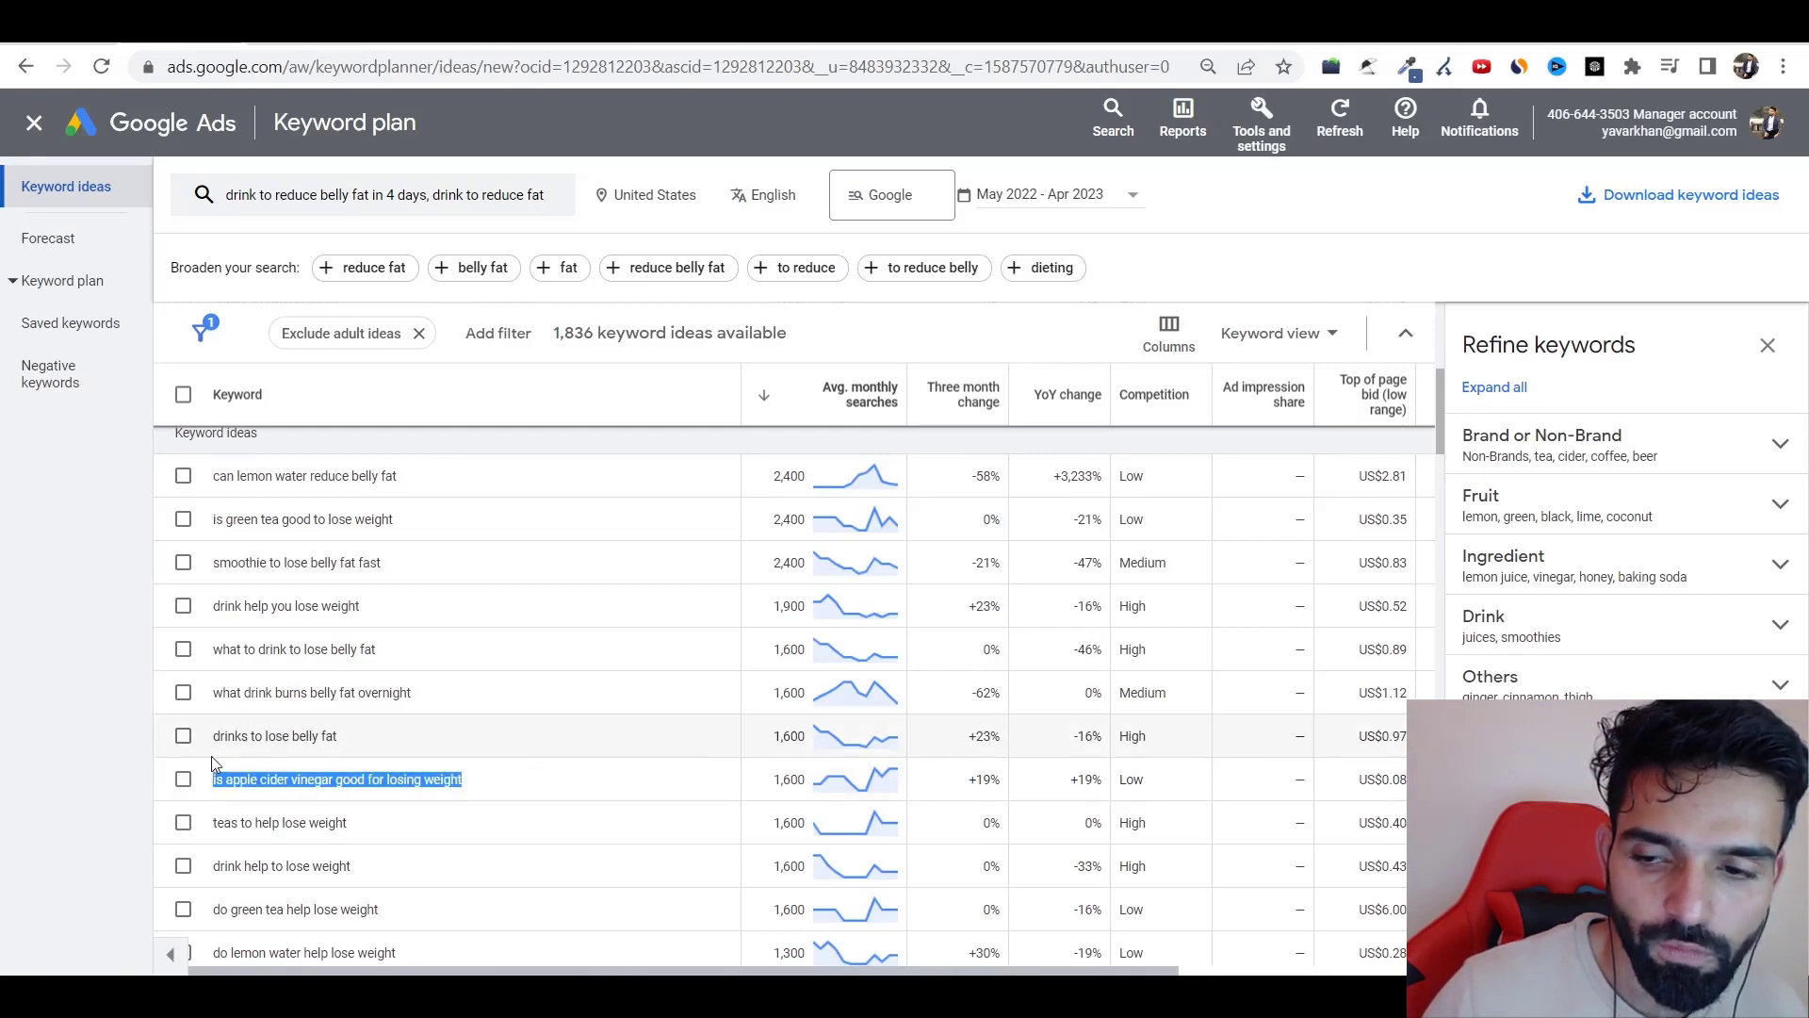
pyautogui.hotkey('alt', 'Tab')
pyautogui.click(337, 811)
pyautogui.hotkey('ctrl', 'v')
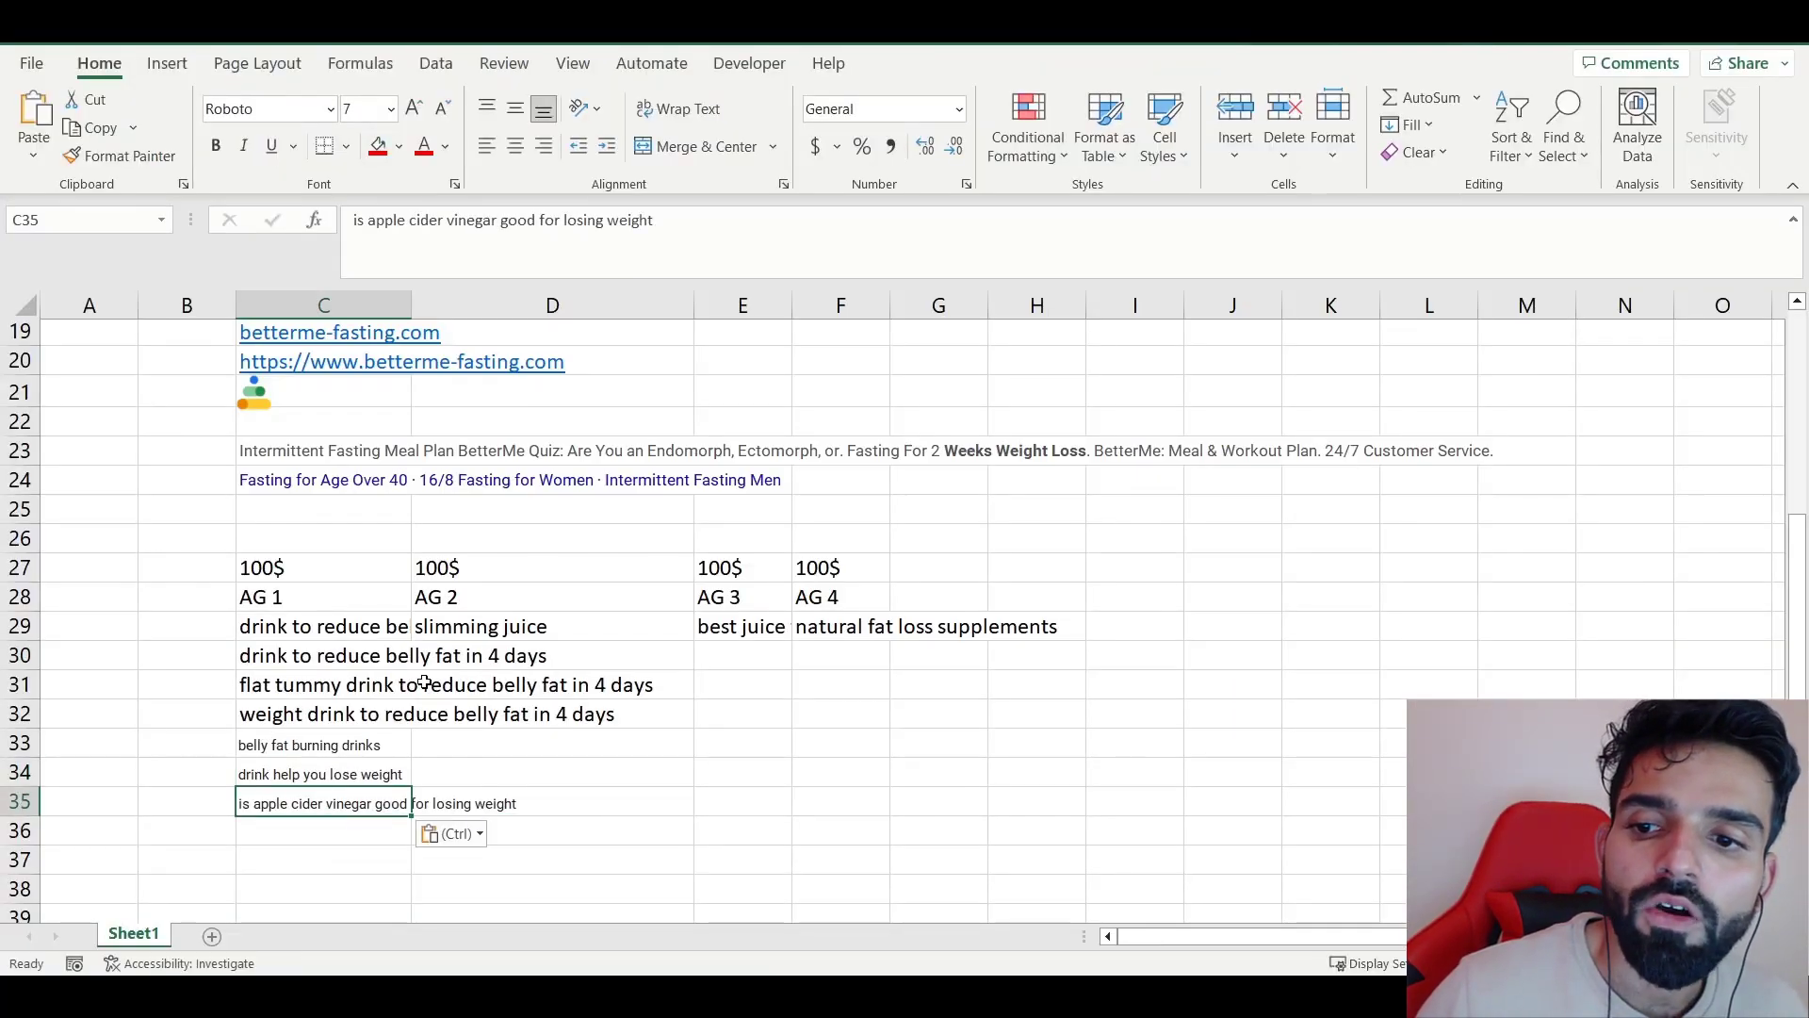
# - Copy "slimming juice" from D29 and get Keyword Planner results with it as the only search keyword
pyautogui.moveTo(312, 637); pyautogui.dragTo(838, 627)
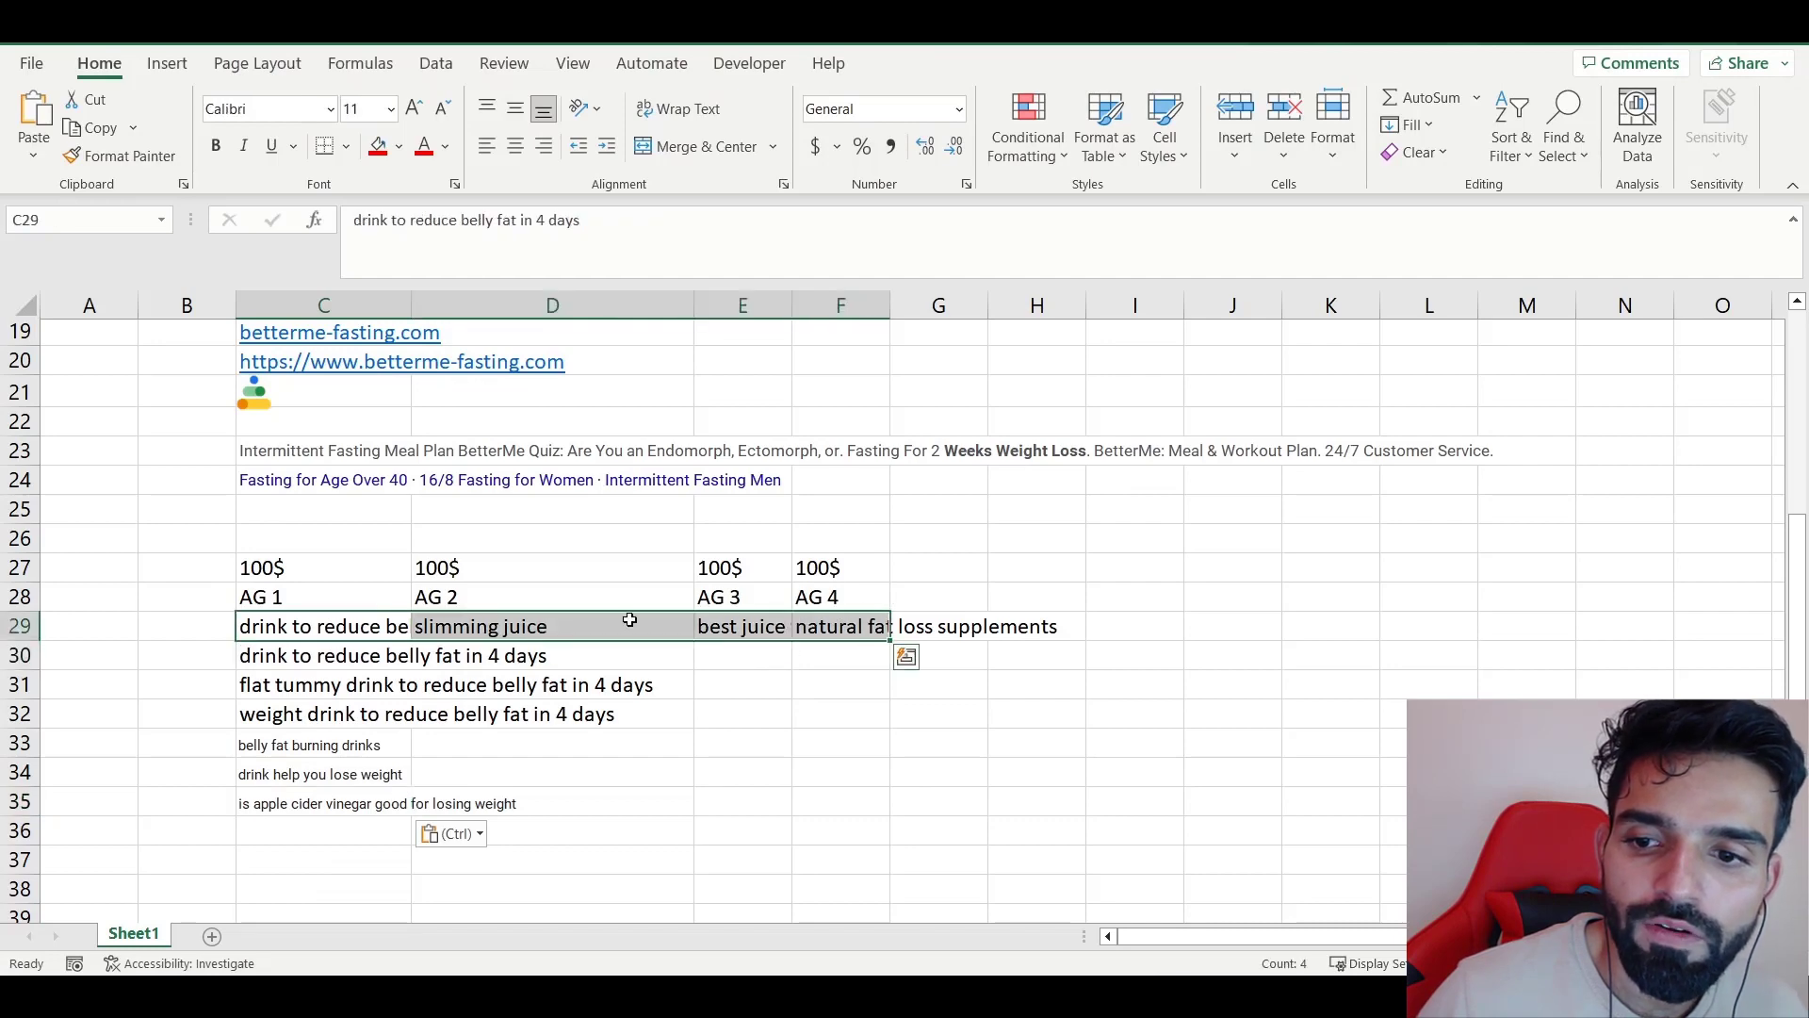
pyautogui.click(467, 625)
pyautogui.hotkey('ctrl', 'c')
pyautogui.hotkey('alt', 'Tab')
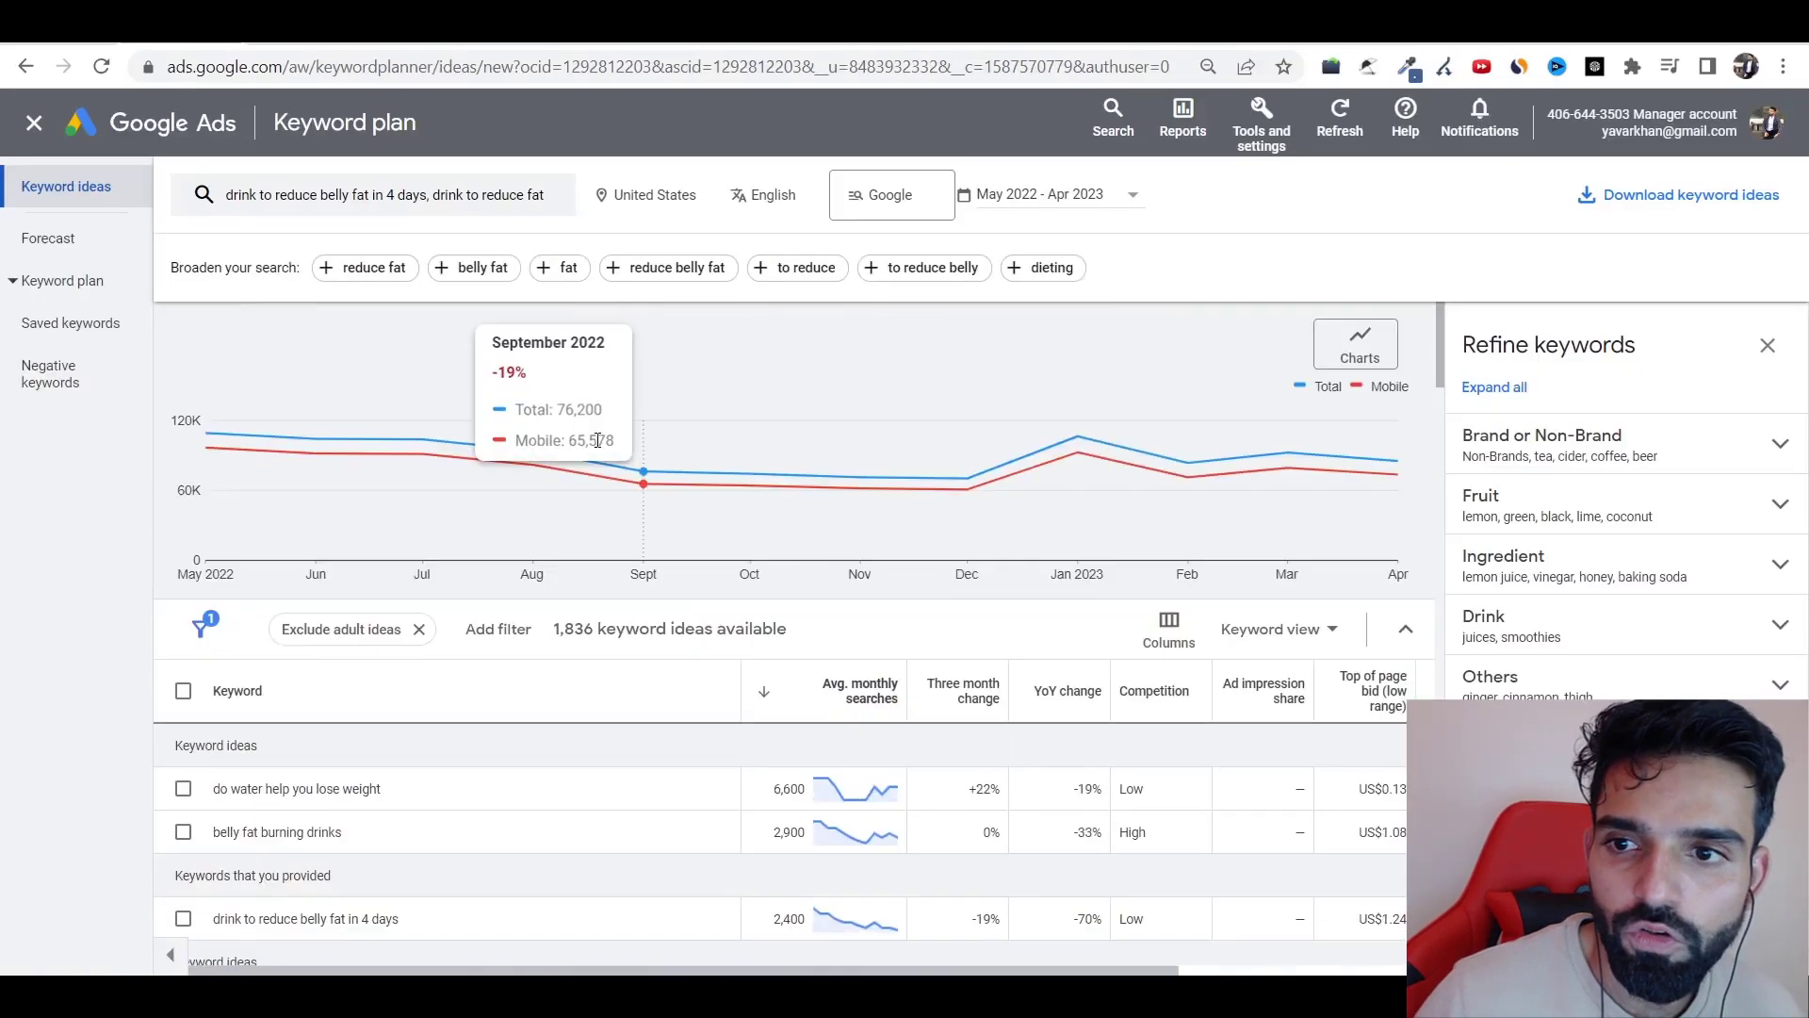
pyautogui.click(486, 203)
pyautogui.click(619, 300)
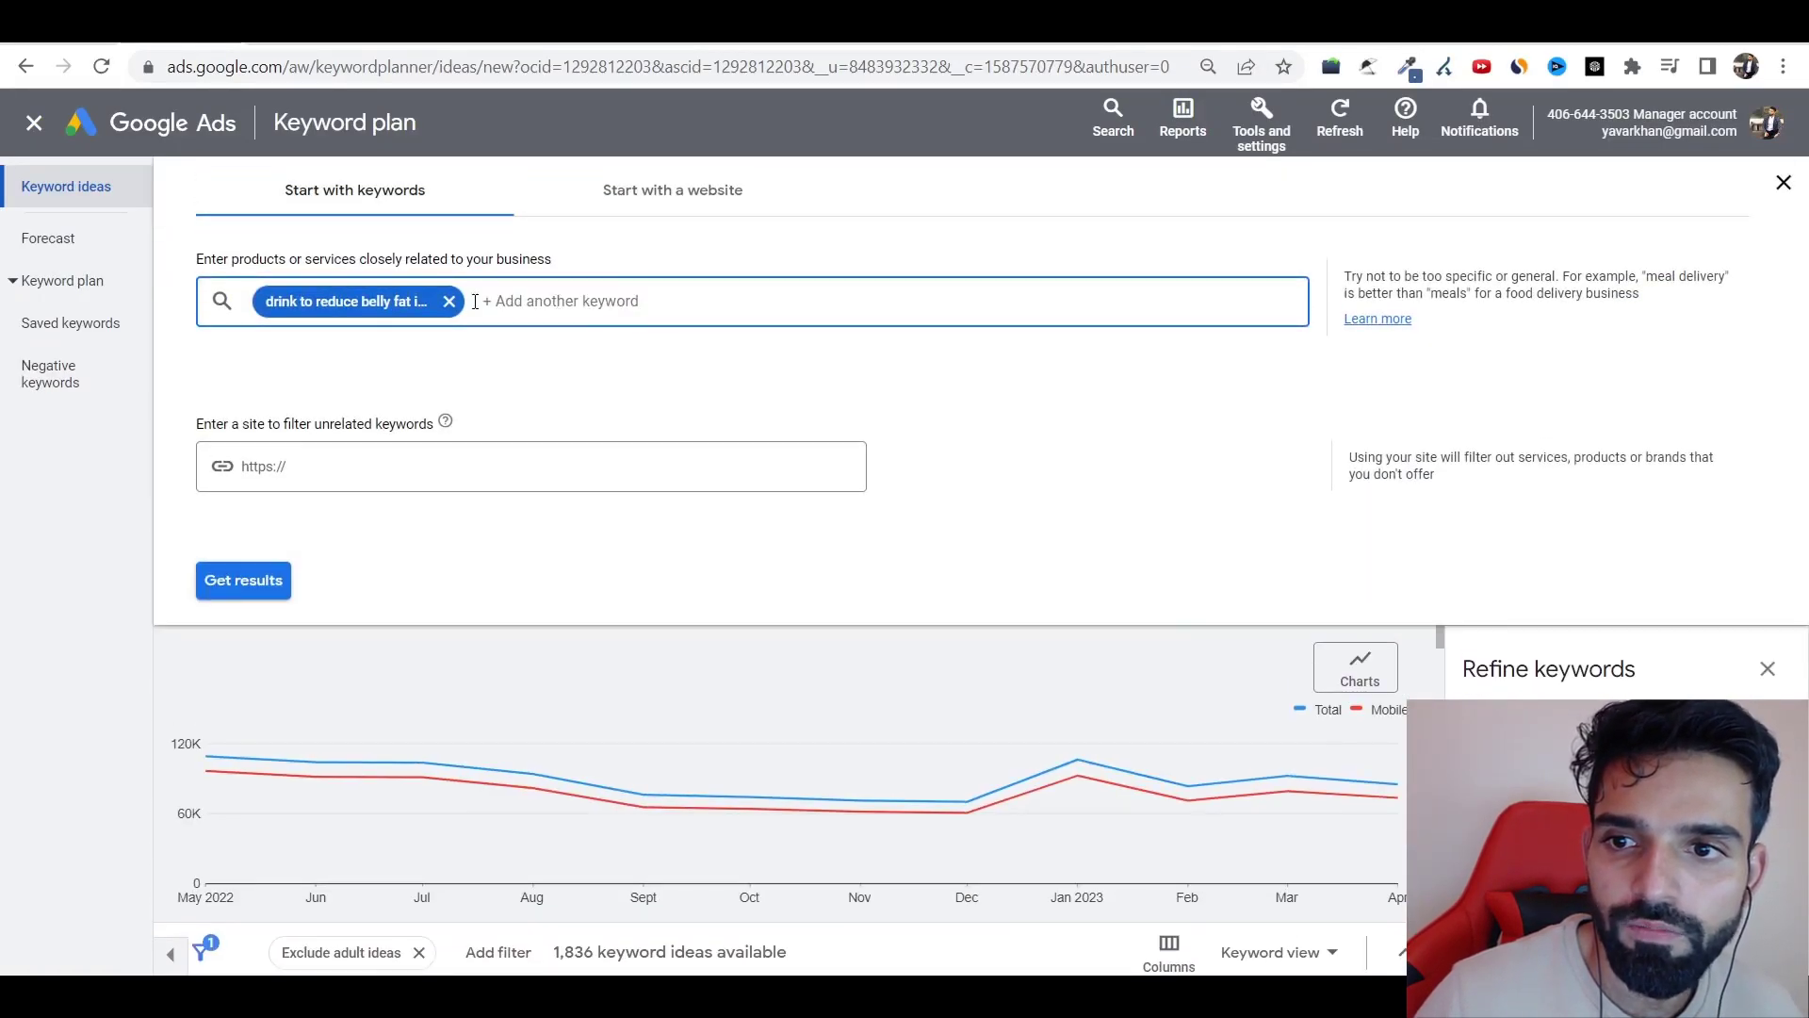
pyautogui.click(449, 301)
pyautogui.hotkey('ctrl', 'v')
pyautogui.click(221, 585)
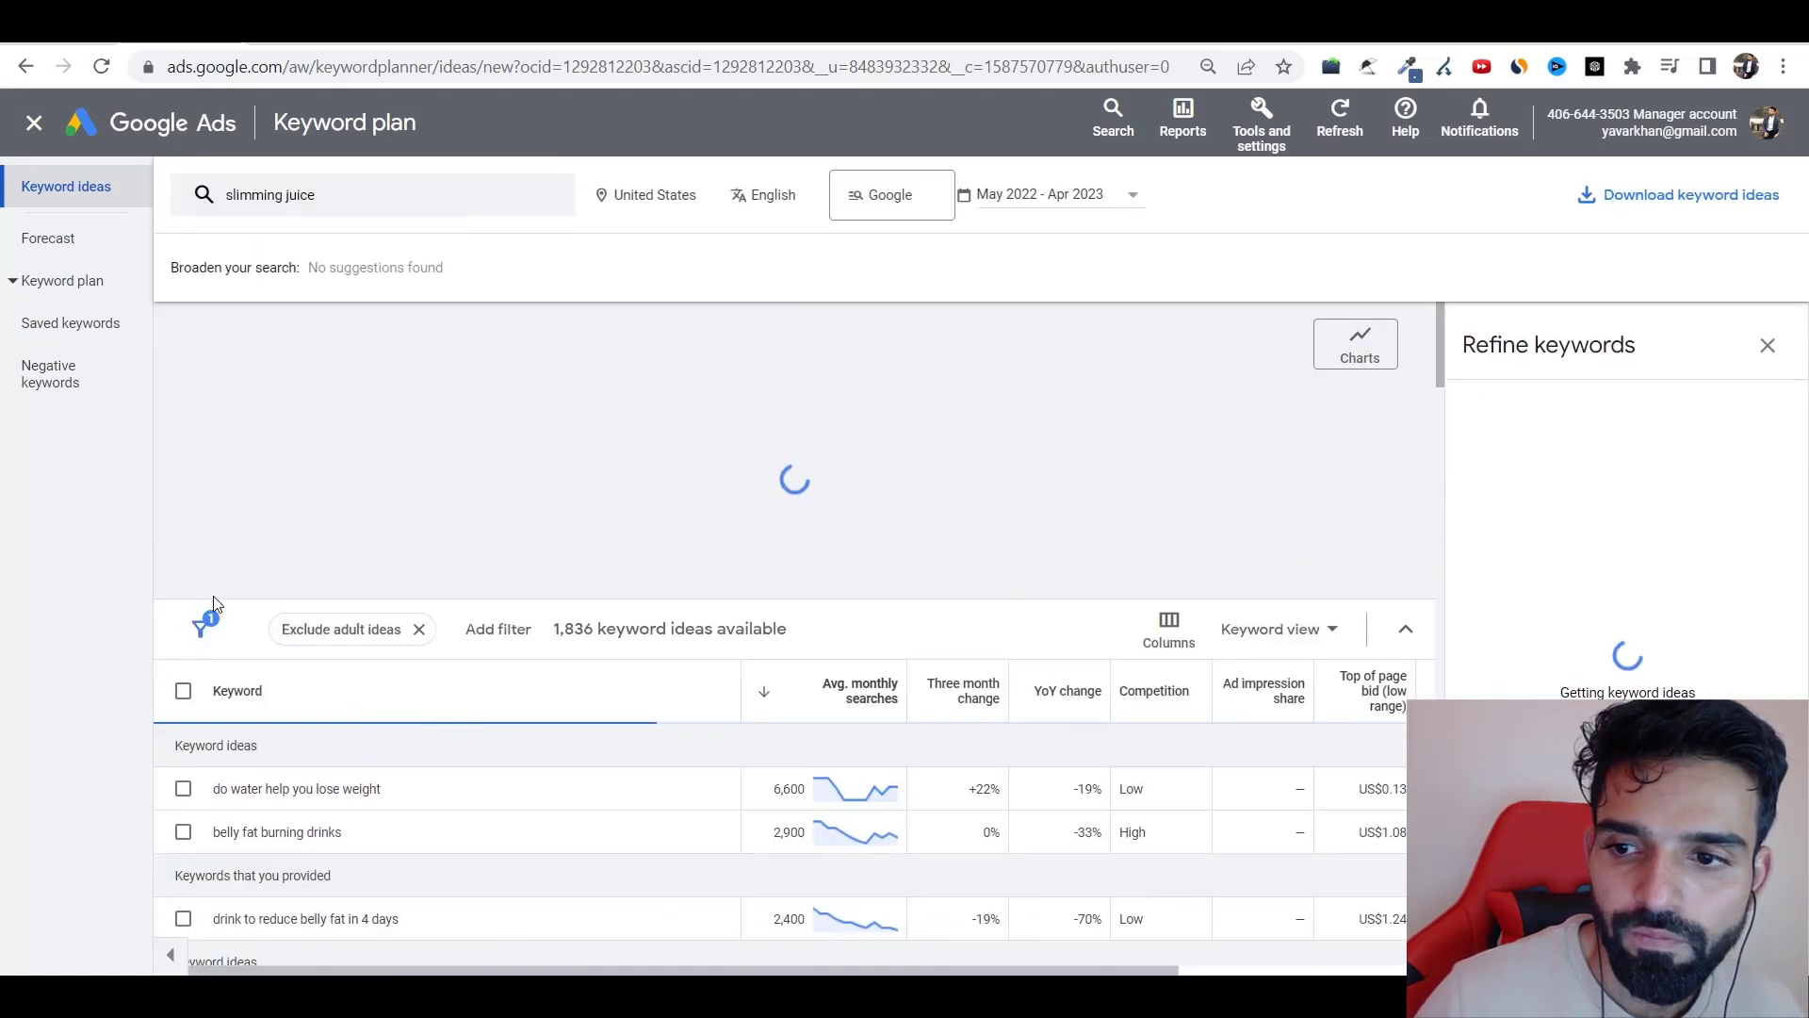
# - Copy the keyword idea "slim fit juice" into D30 of the Excel sheet under AG 2
pyautogui.scroll(-3, 377, 680)
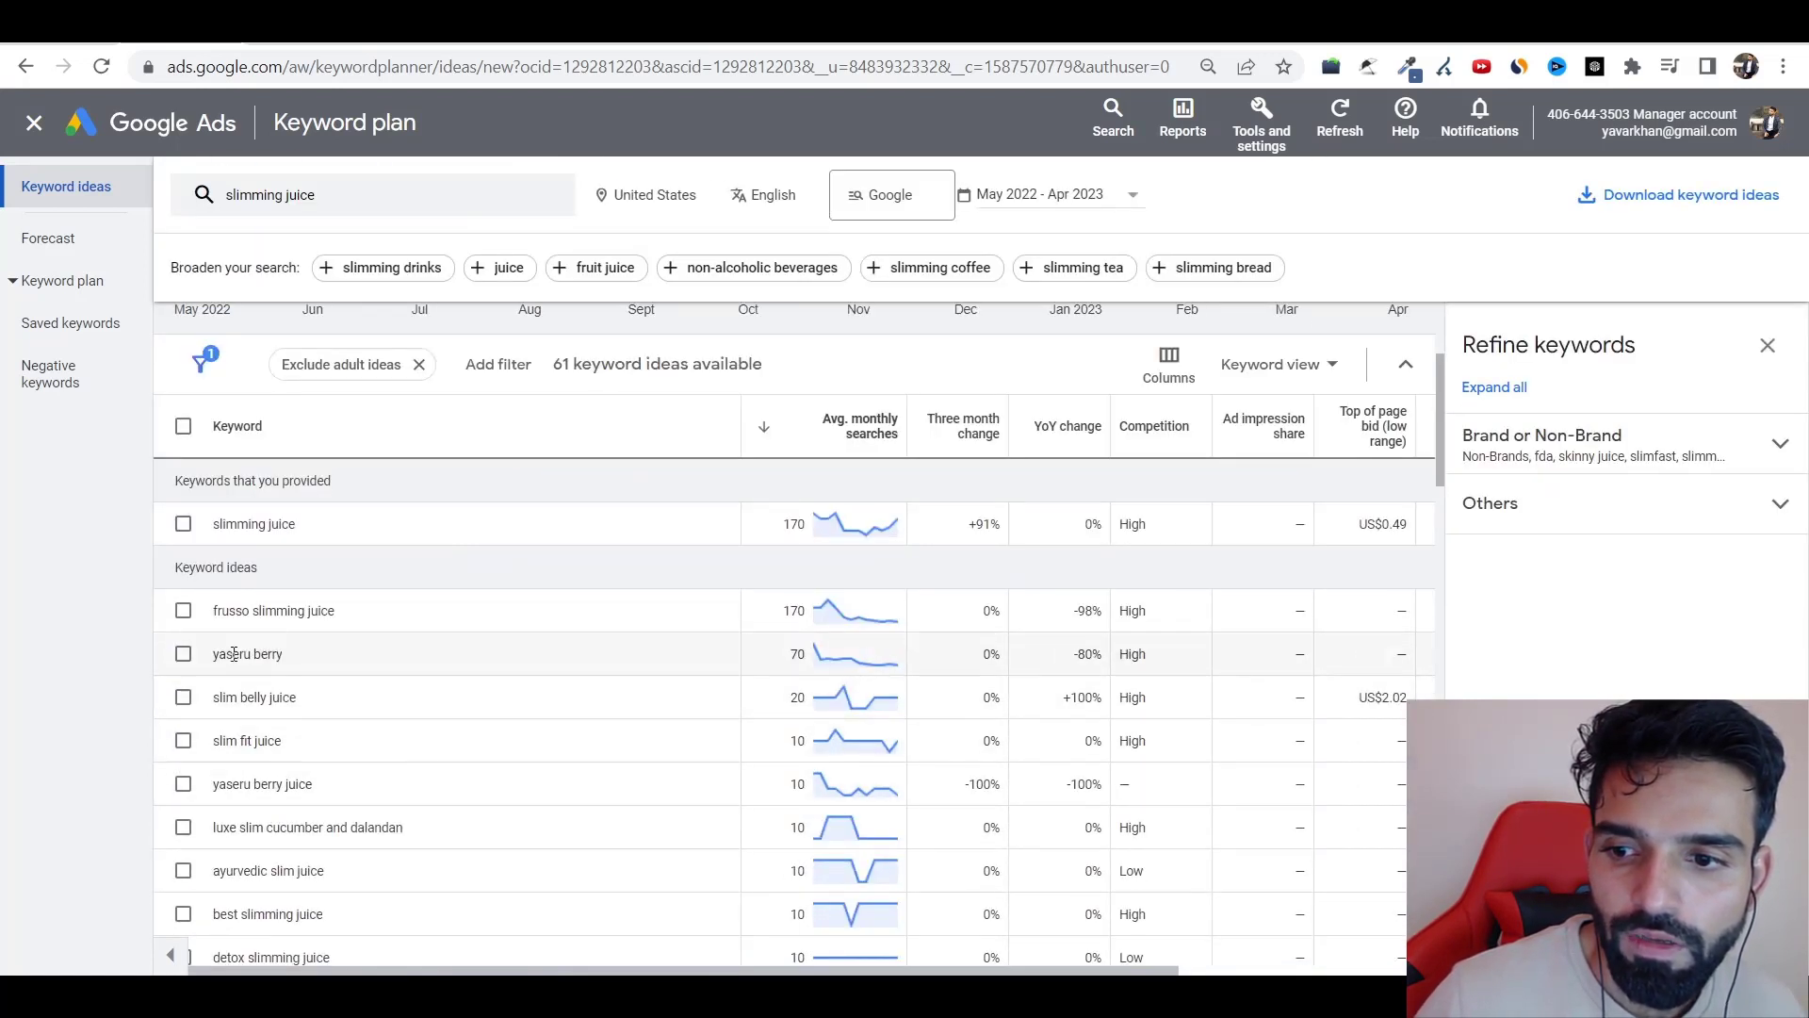
pyautogui.moveTo(307, 746); pyautogui.dragTo(220, 744)
pyautogui.hotkey('ctrl', 'c')
pyautogui.hotkey('alt', 'Tab')
pyautogui.click(514, 659)
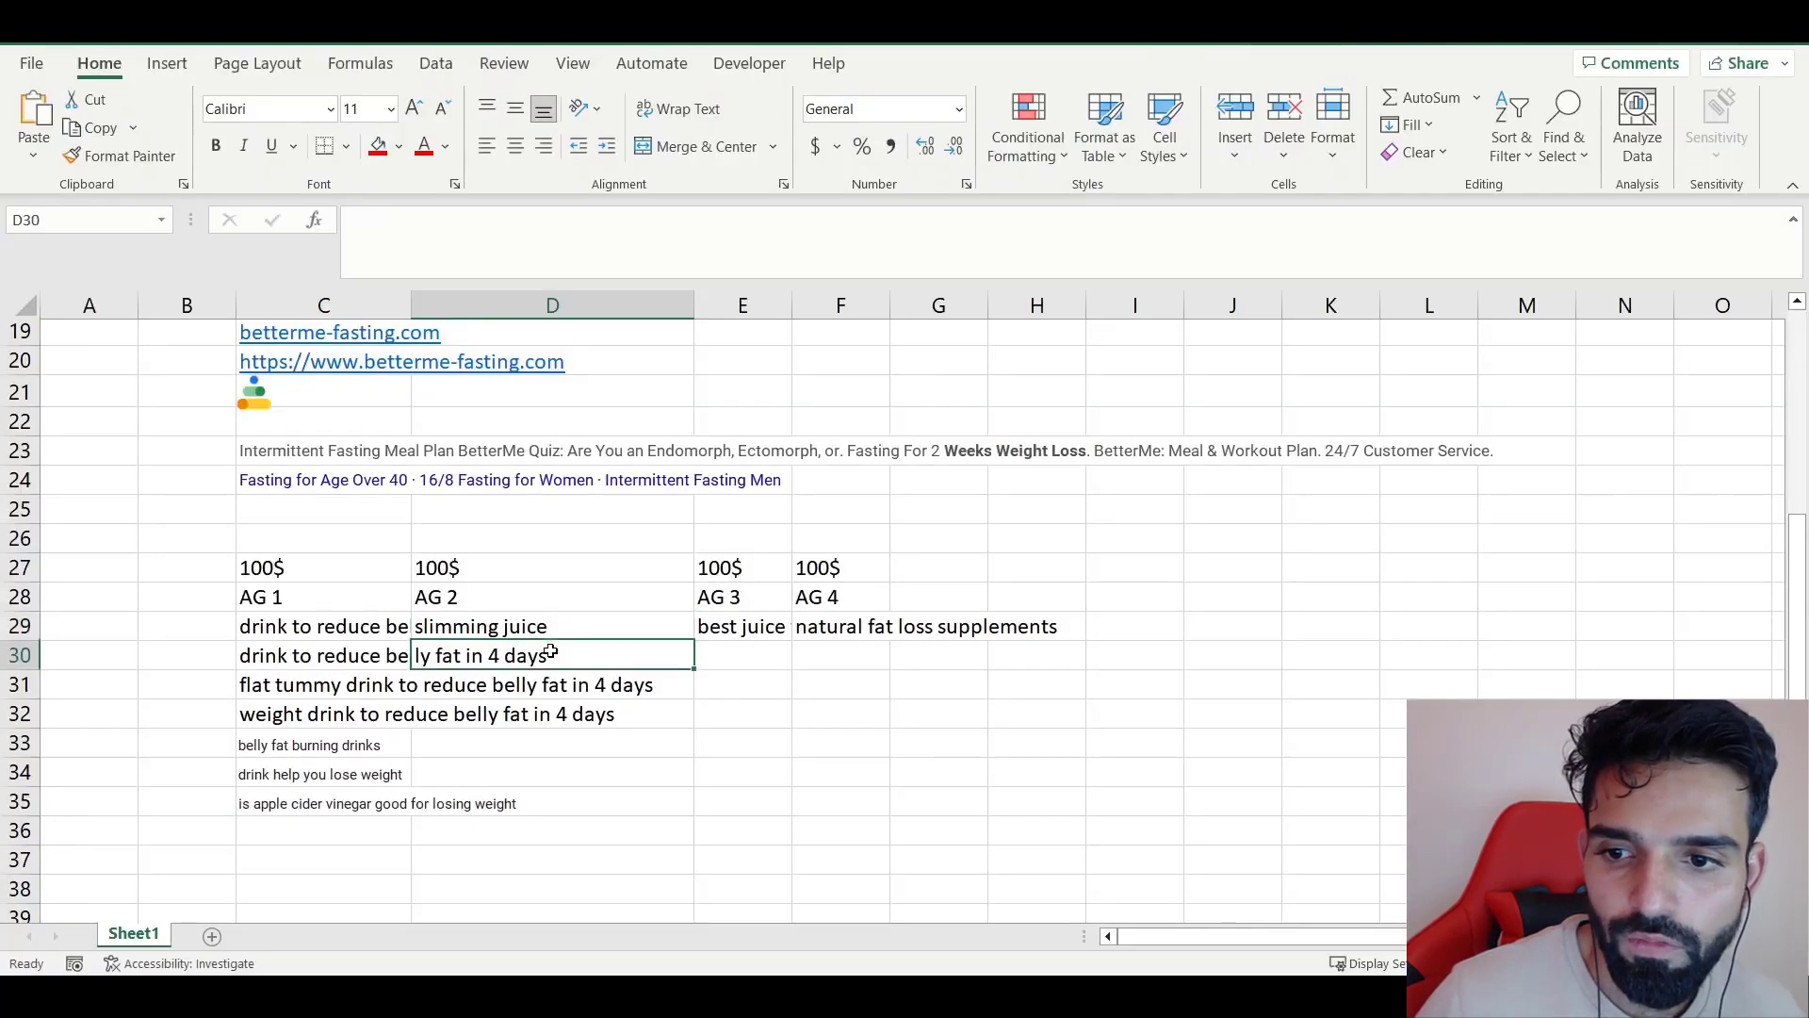
pyautogui.hotkey('ctrl', 'v')
# - Copy the keyword idea "effective slimming juice" from Keyword Planner into D31 under AG 2
pyautogui.hotkey('alt', 'Tab')
pyautogui.scroll(-5, 532, 694)
pyautogui.moveTo(450, 765); pyautogui.dragTo(208, 778)
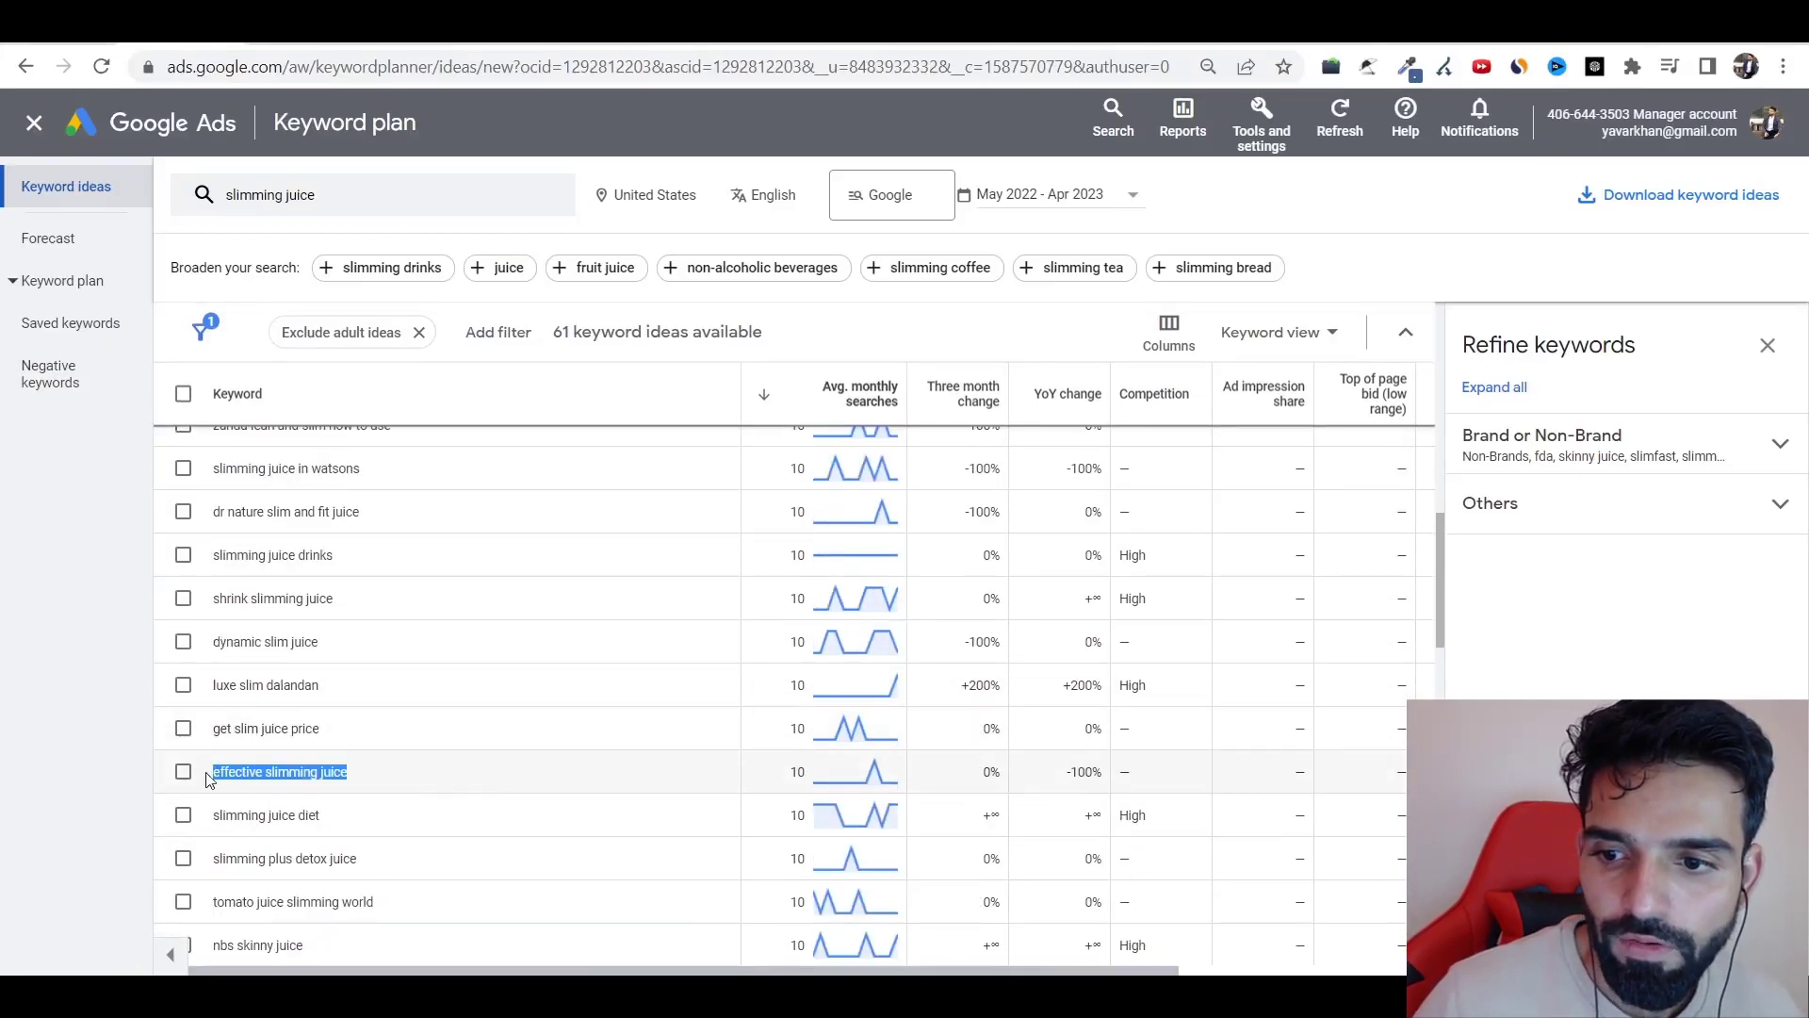
pyautogui.hotkey('ctrl', 'c')
pyautogui.hotkey('alt', 'Tab')
pyautogui.click(589, 681)
pyautogui.hotkey('ctrl', 'v')
# - Copy the keyword idea "fda approved slimming juice" from Keyword Planner into D32 under AG 2
pyautogui.hotkey('alt', 'Tab')
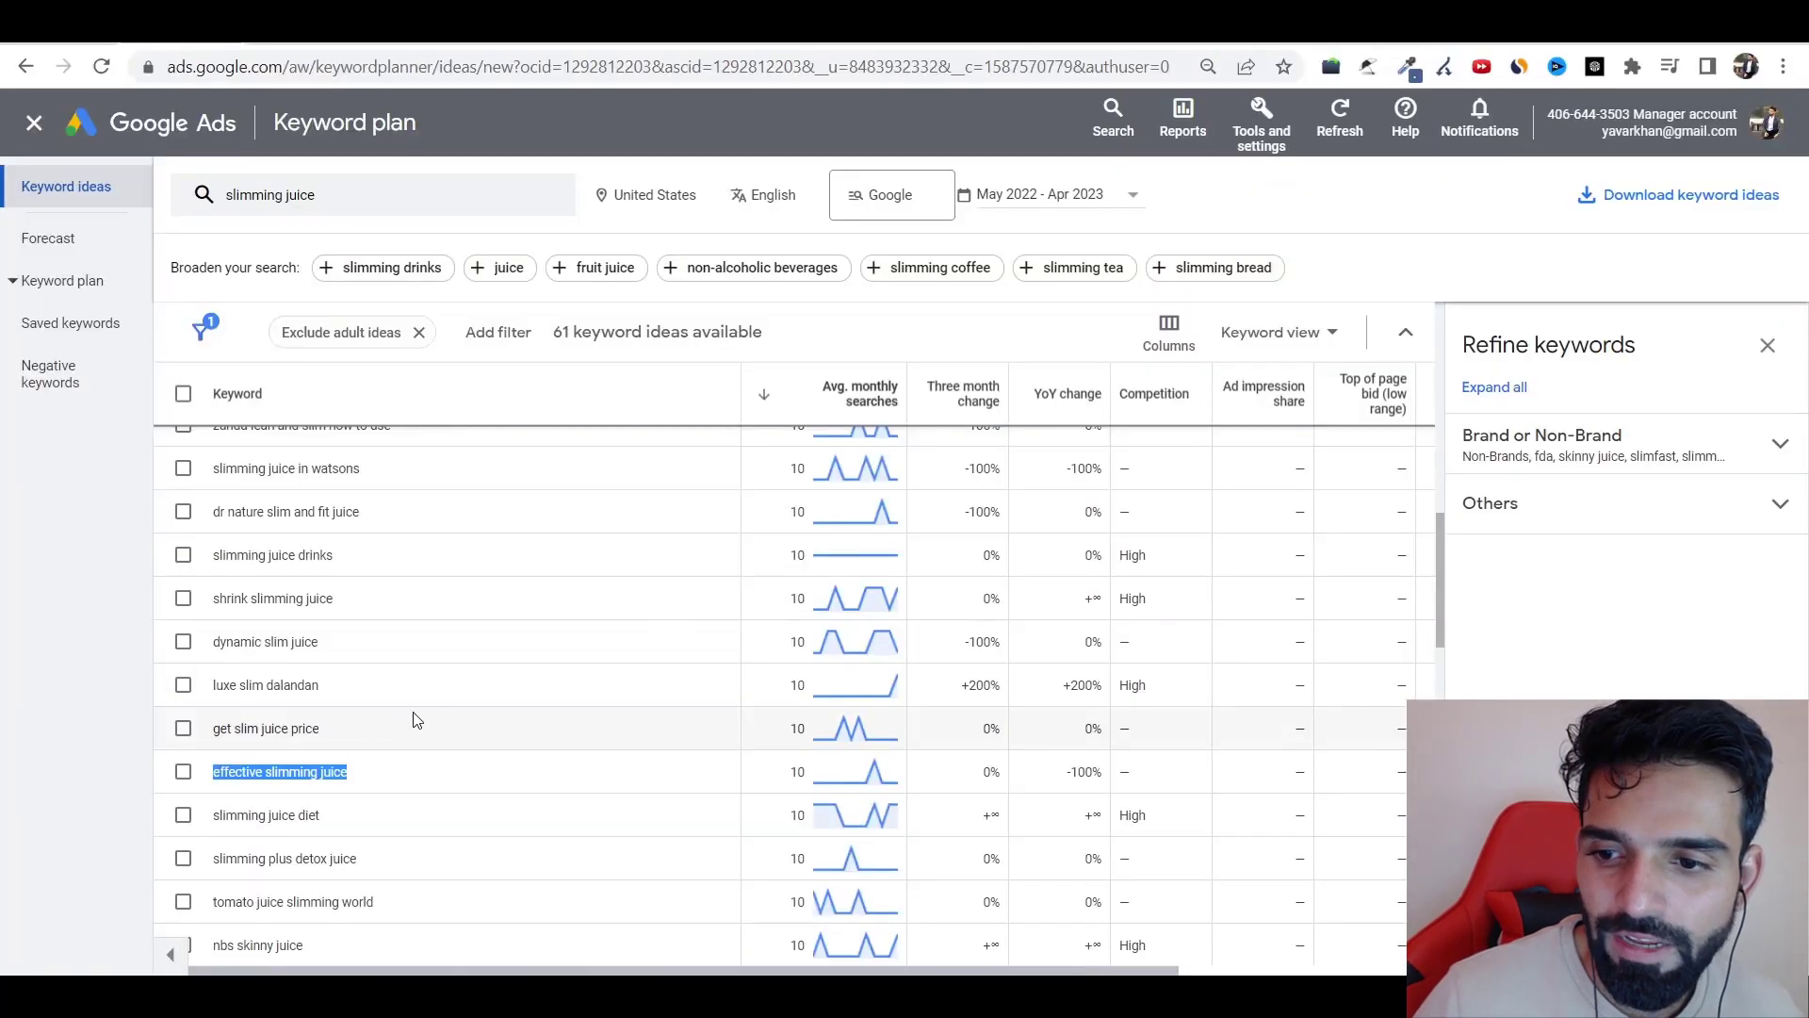
pyautogui.scroll(-3, 376, 697)
pyautogui.moveTo(424, 645); pyautogui.dragTo(175, 644)
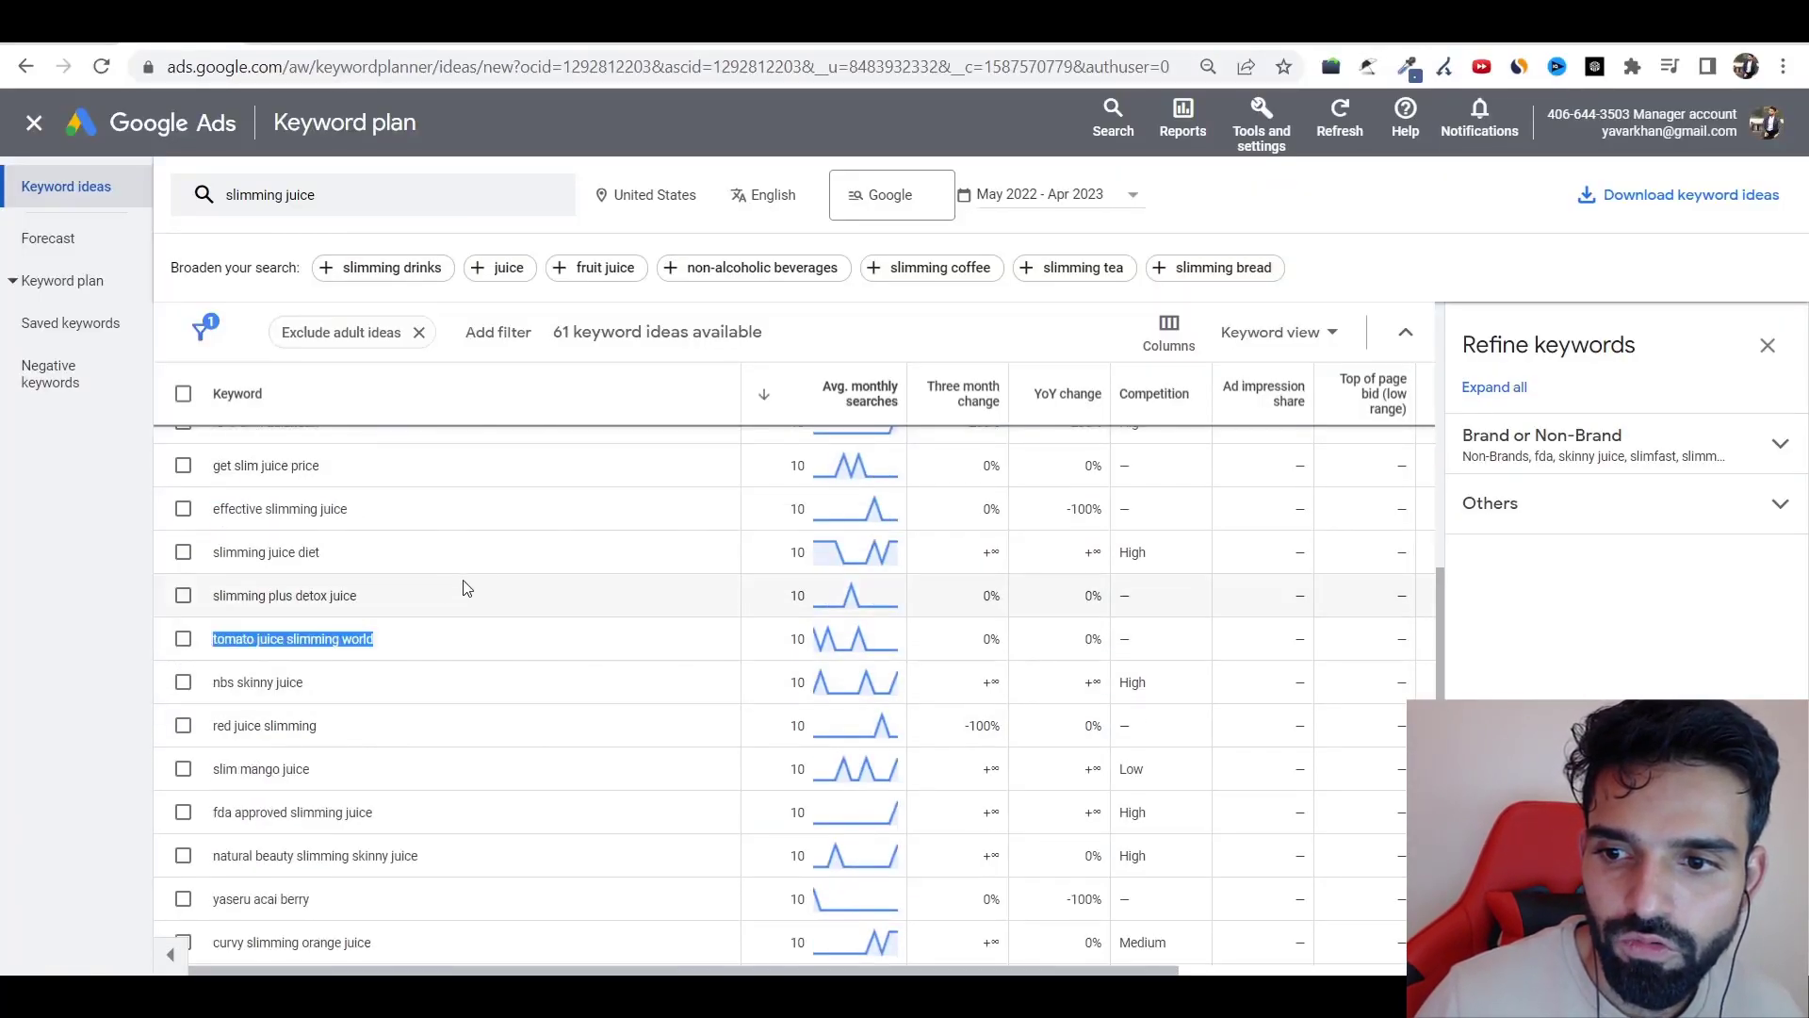
pyautogui.moveTo(444, 812); pyautogui.dragTo(210, 812)
pyautogui.hotkey('alt', 'Tab')
pyautogui.click(523, 709)
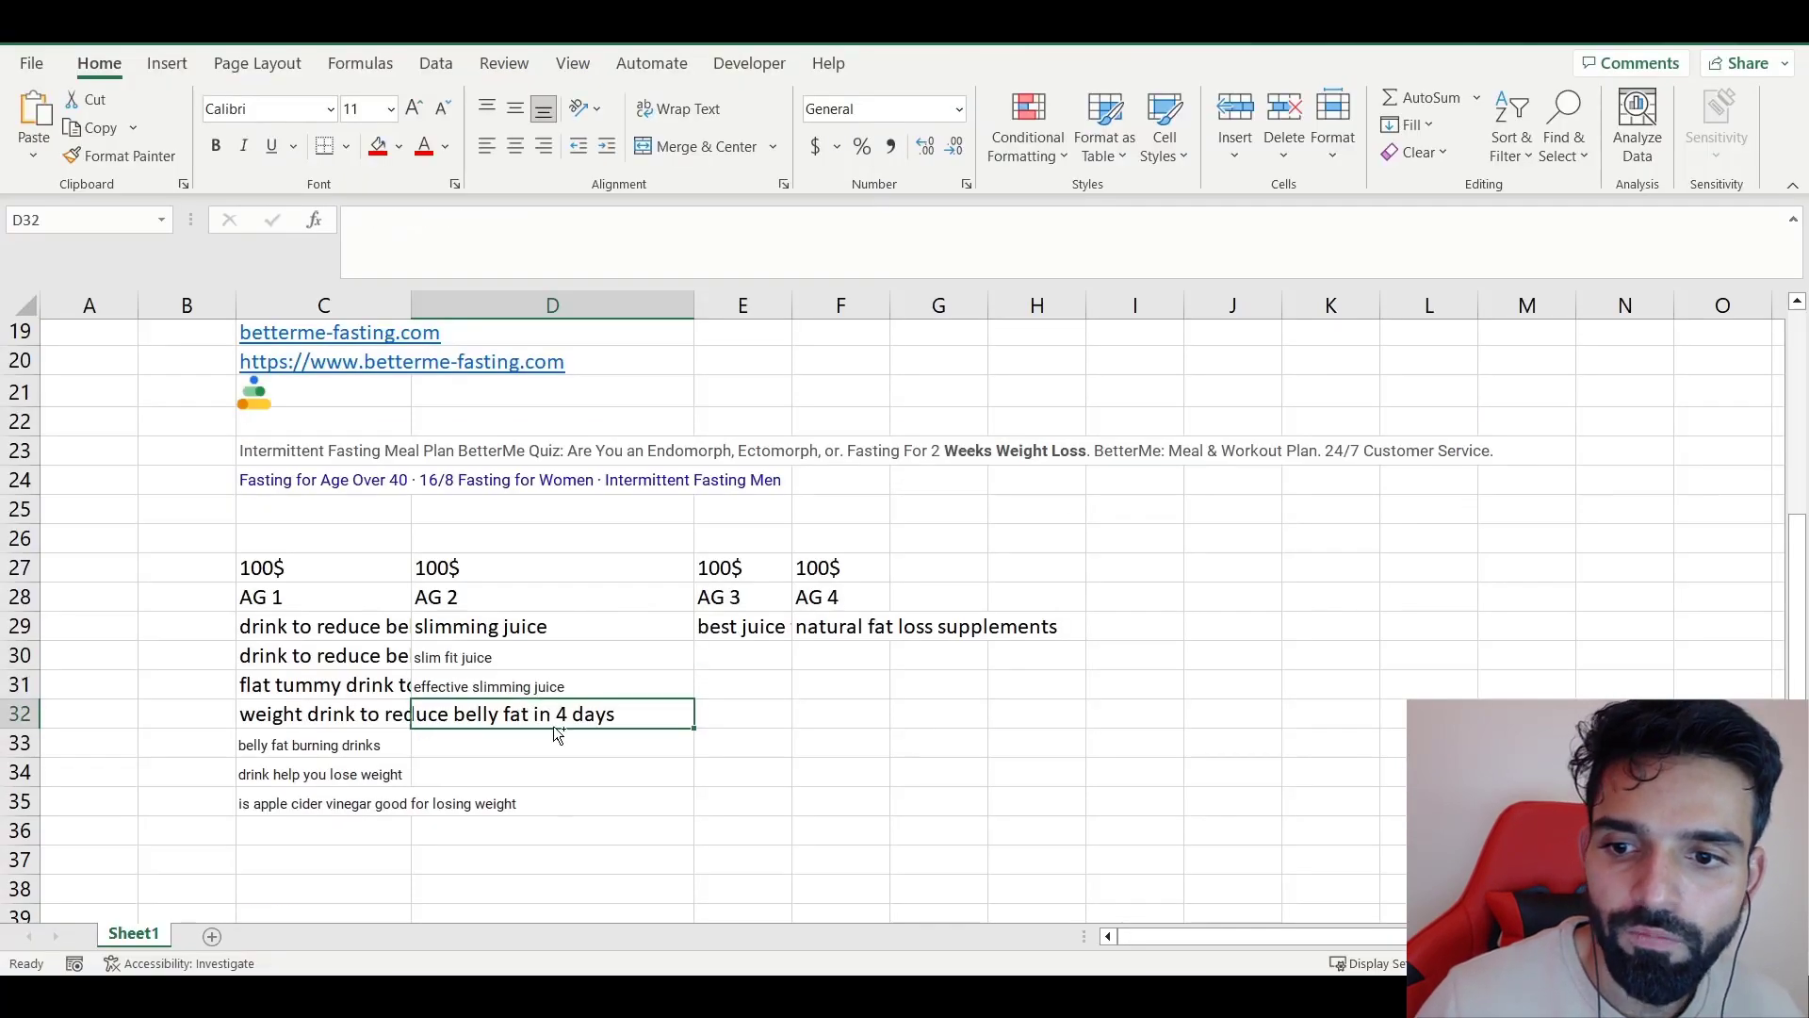
pyautogui.hotkey('ctrl', 'v')
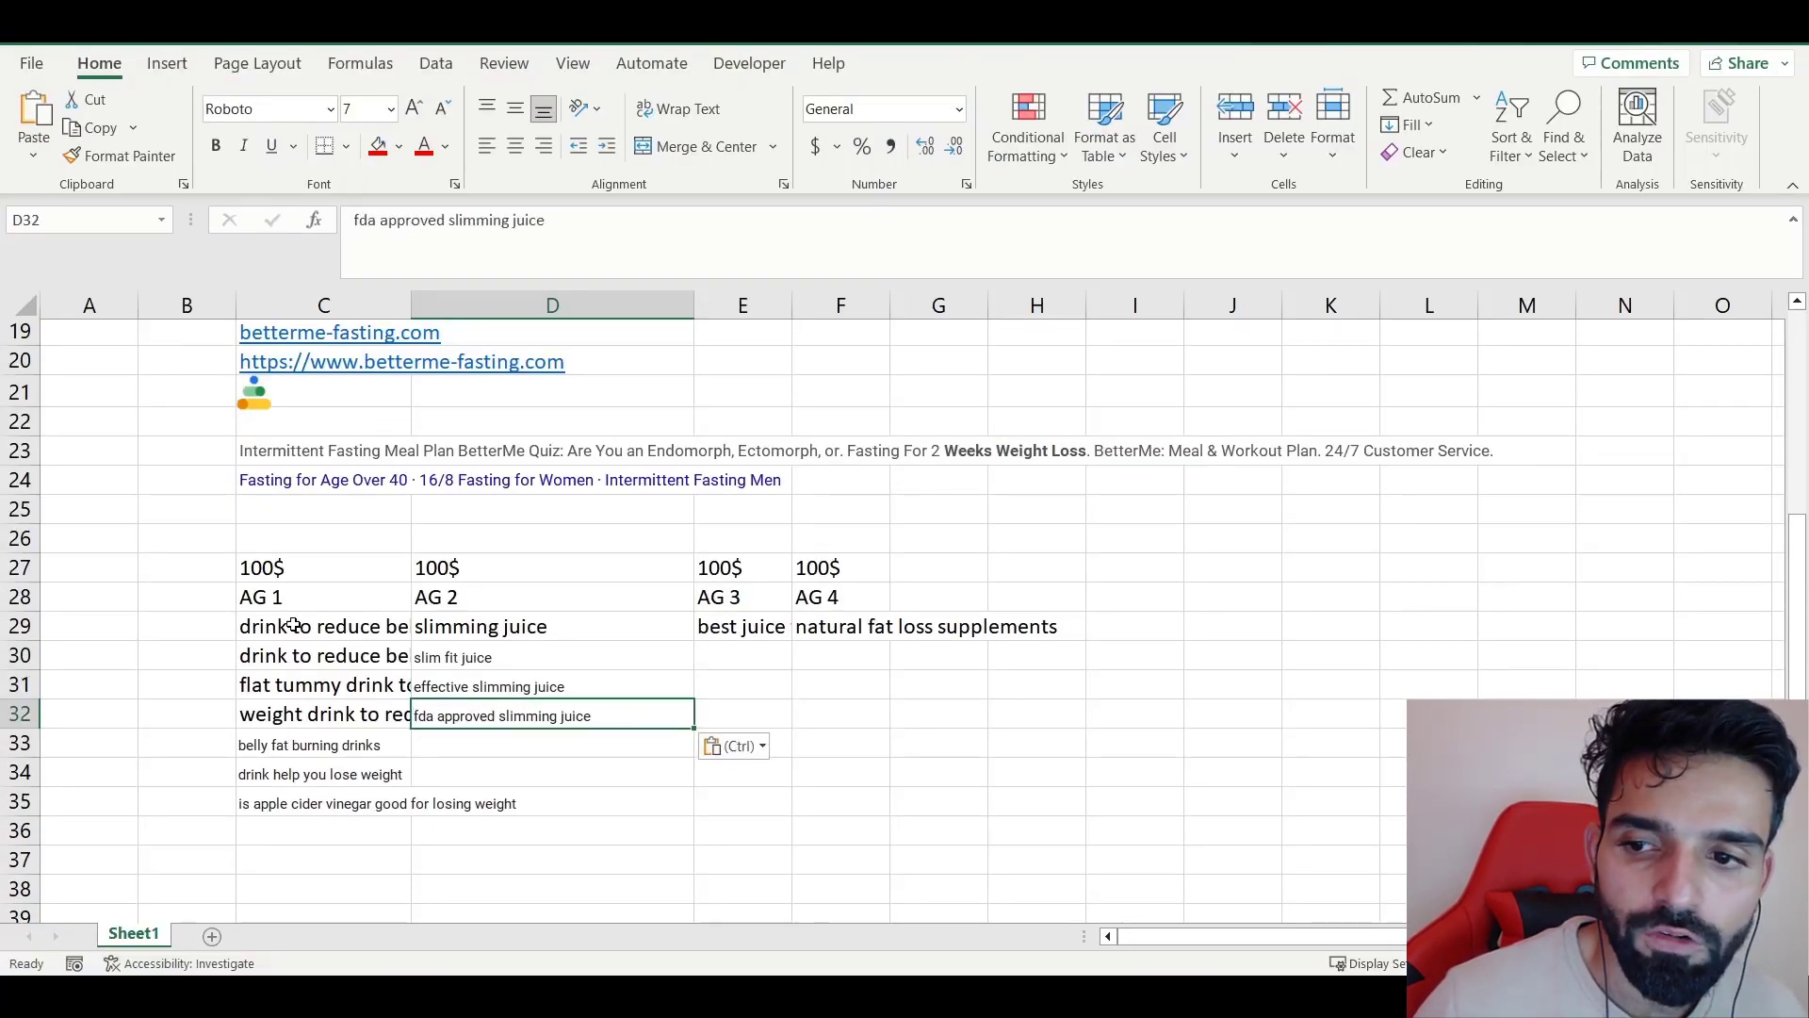
# - Copy the AG 1 keywords in C29:C35 and replace the keyword list of the new Google Ads campaign with them
pyautogui.moveTo(293, 624); pyautogui.dragTo(323, 816)
pyautogui.hotkey('ctrl', 'c')
pyautogui.hotkey('alt', 'Tab')
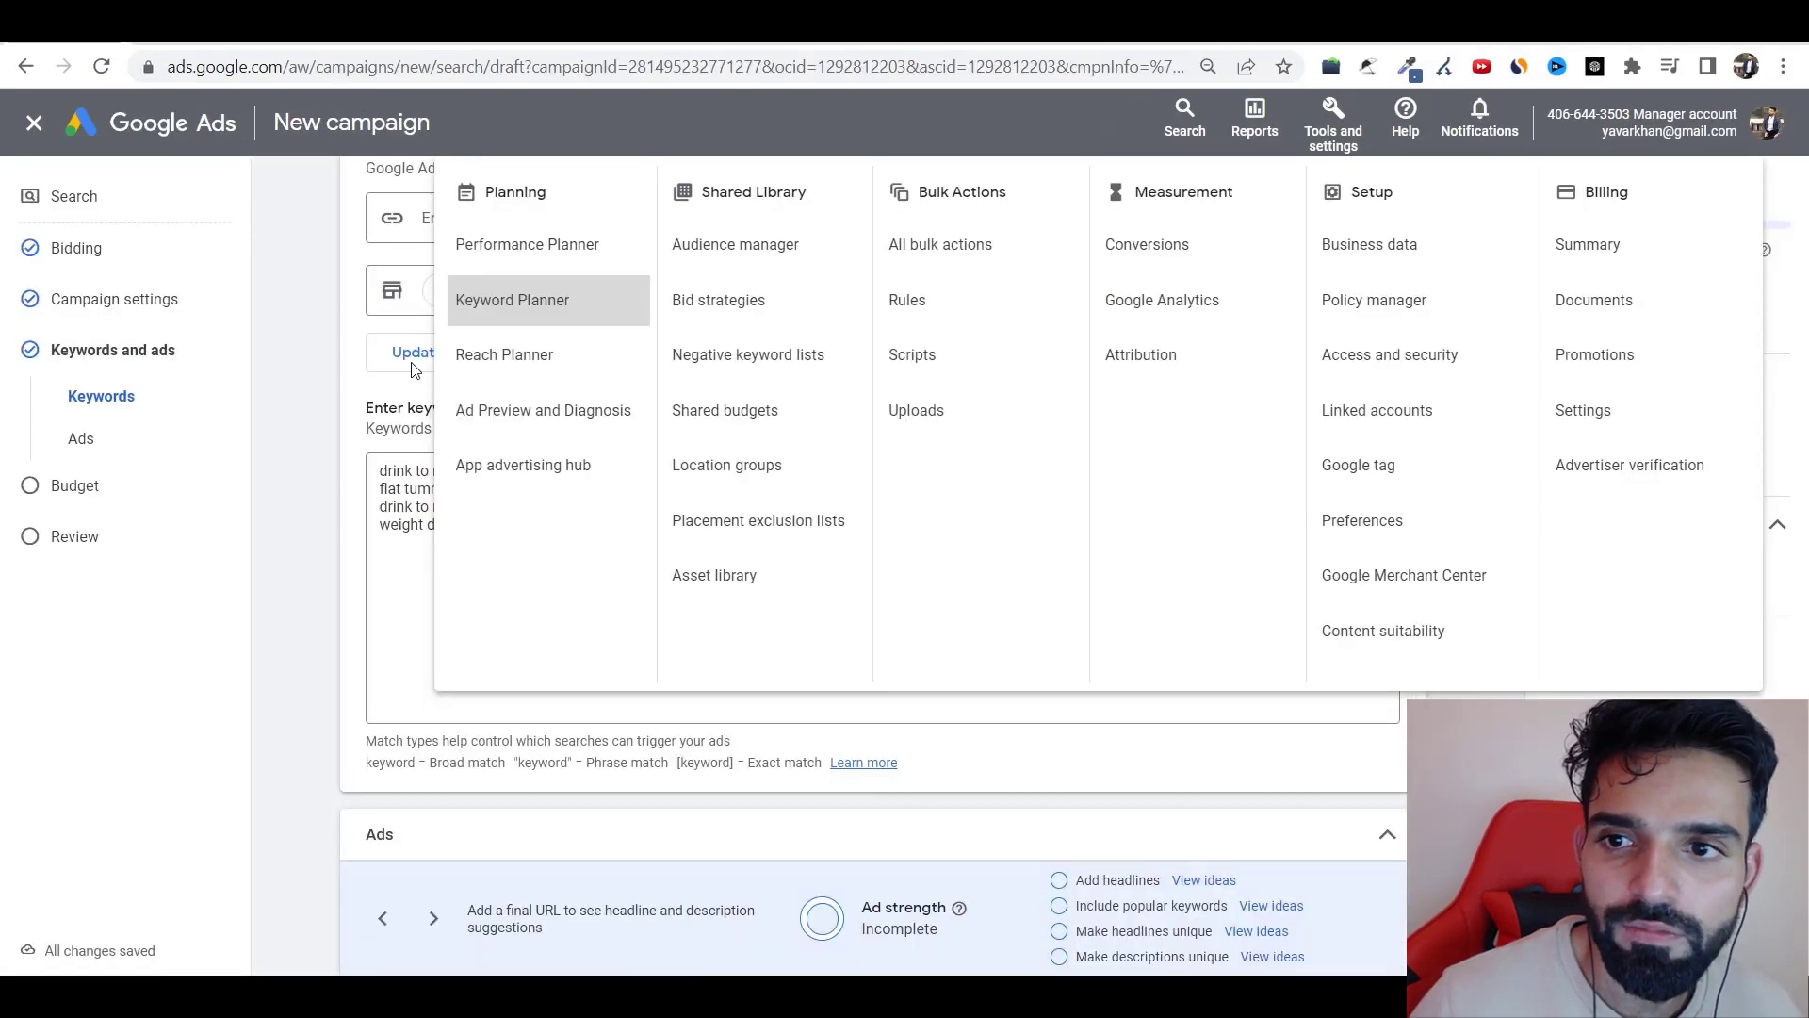
pyautogui.press('Escape')
pyautogui.hotkey('ctrl', 'a')
# - Enter the advertiser's own website address as the ad's final URL
pyautogui.scroll(-5, 502, 542)
pyautogui.click(523, 576)
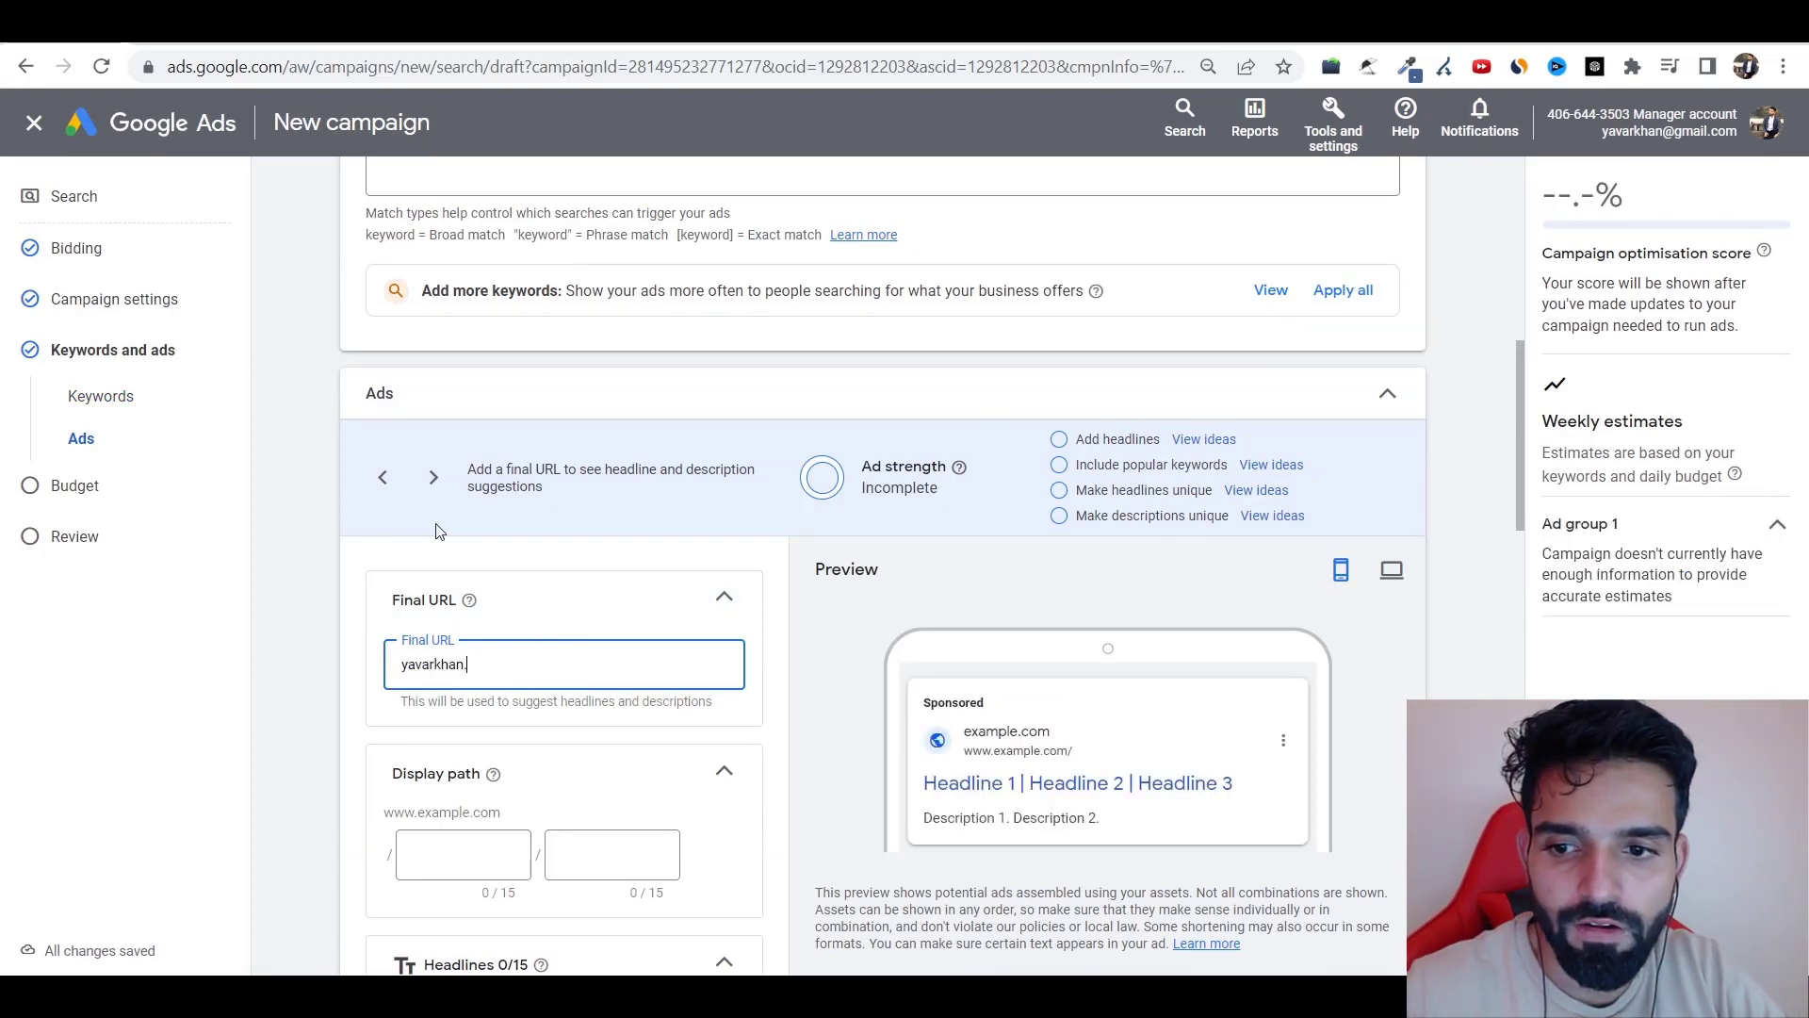
pyautogui.press('Tab')
pyautogui.press('Tab')
pyautogui.press('Tab')
# - Fill in the first ad headline with the suggested keyword, capitalised as "Drink to Reduce Belly fat in 4 days"
pyautogui.scroll(-5, 476, 653)
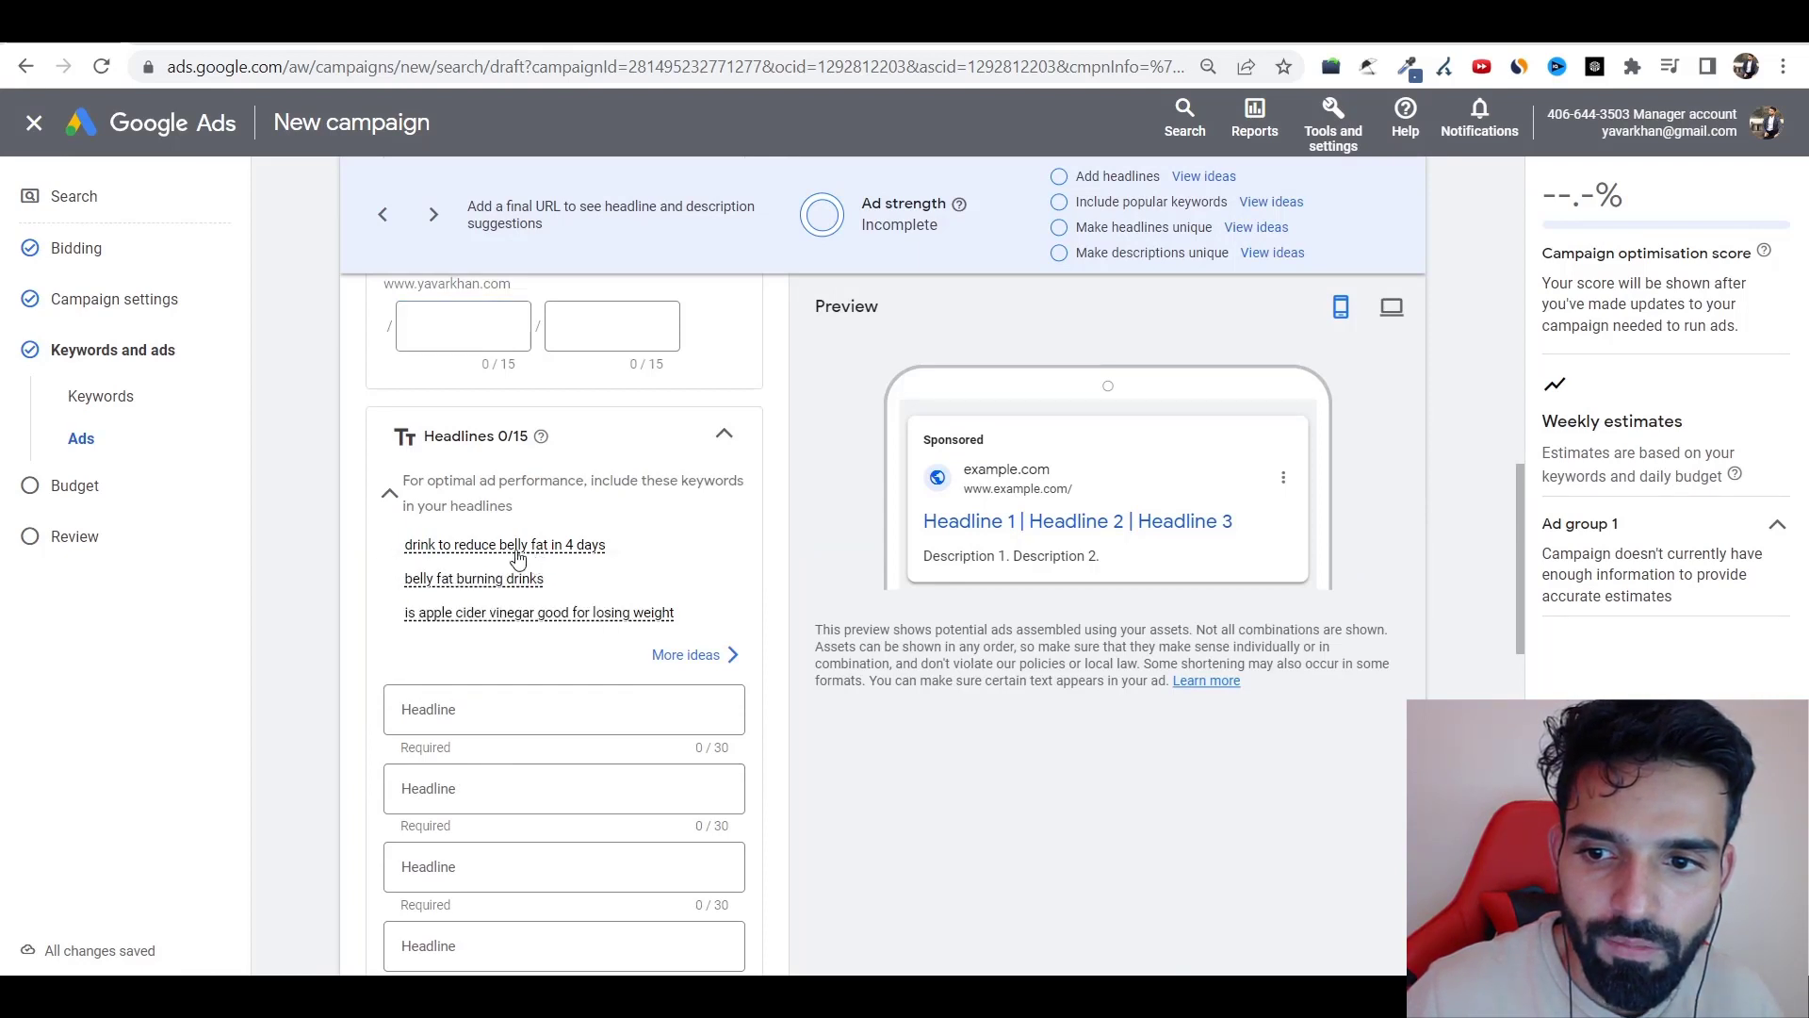
pyautogui.tripleClick(518, 558)
pyautogui.click(472, 708)
pyautogui.hotkey('ctrl', 'v')
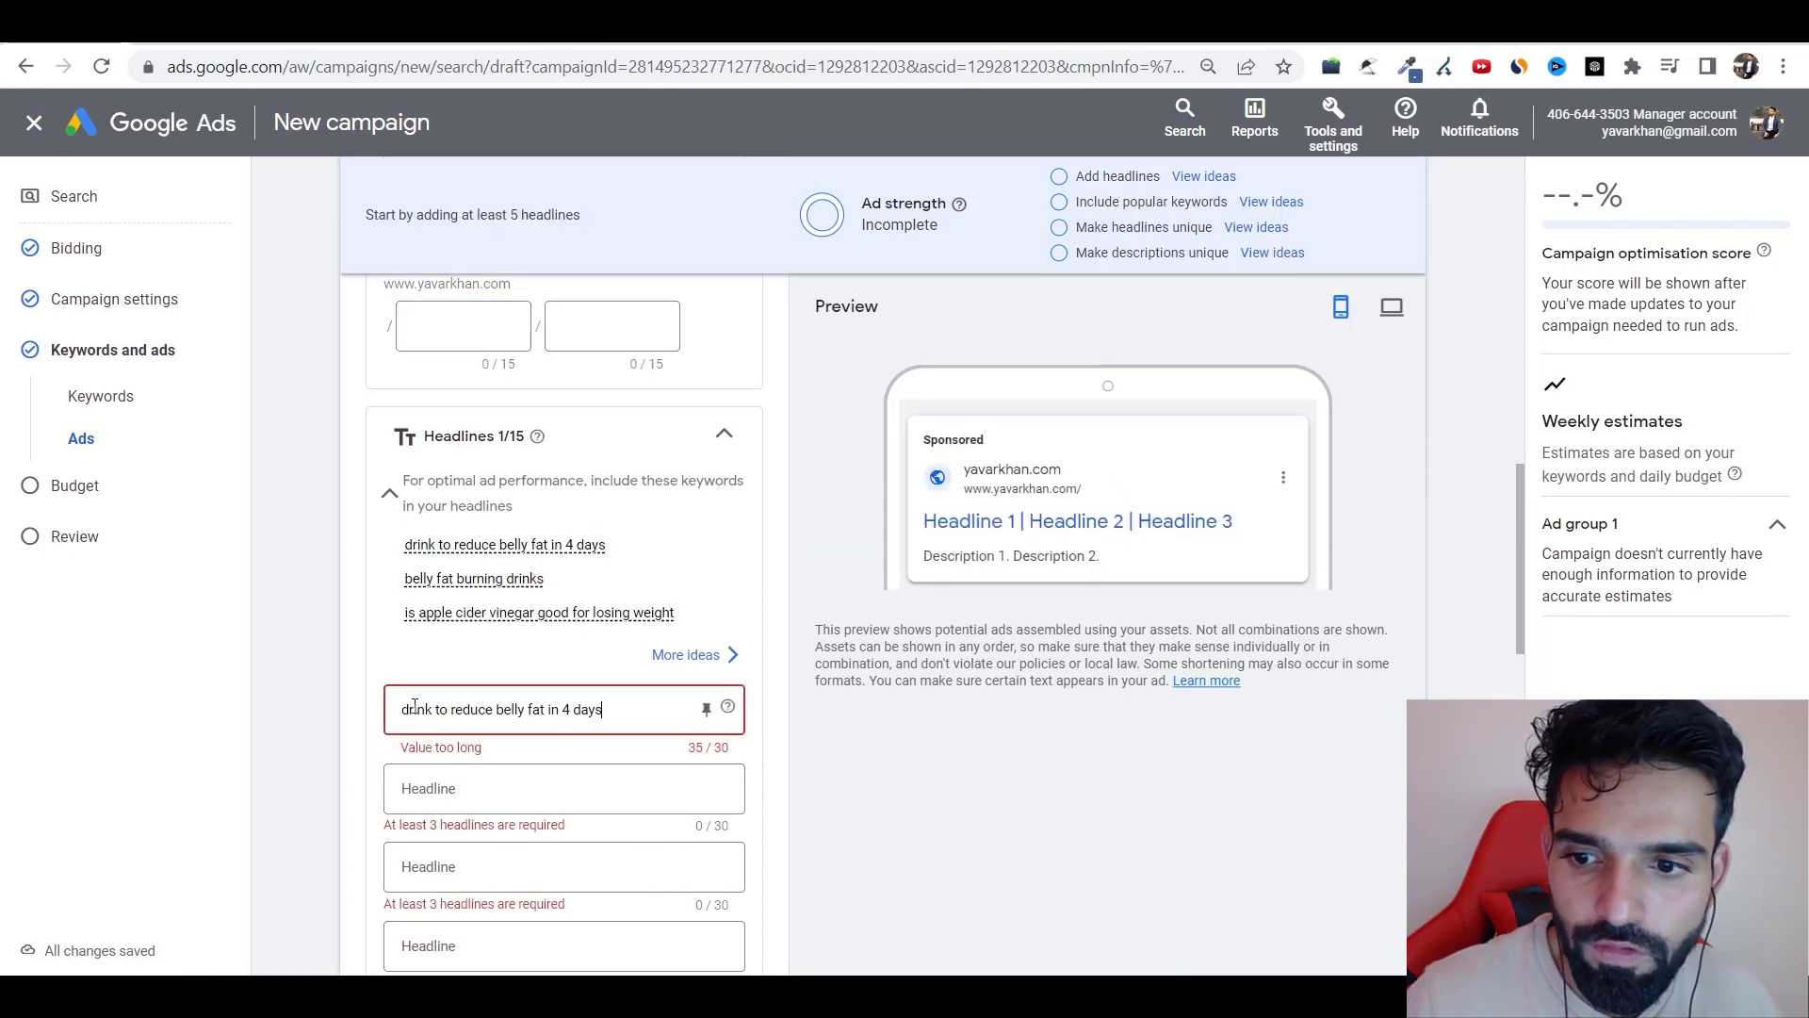
pyautogui.write('D')
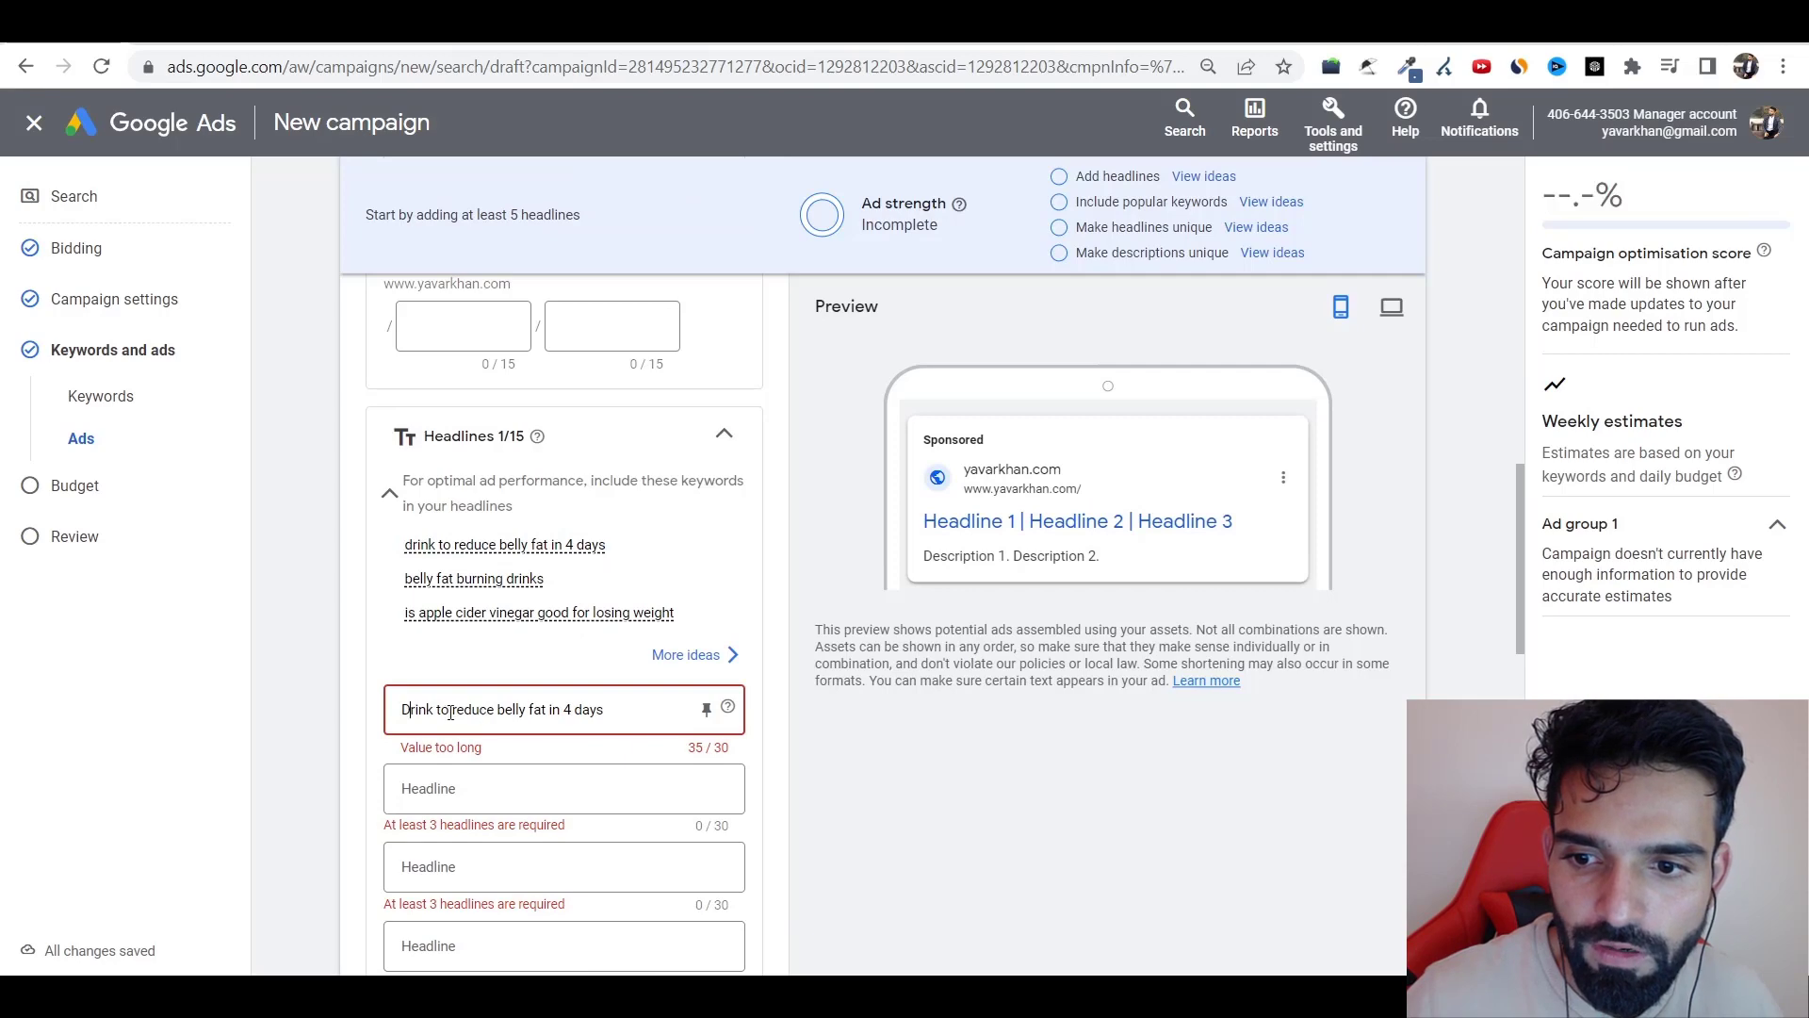
pyautogui.write('R')
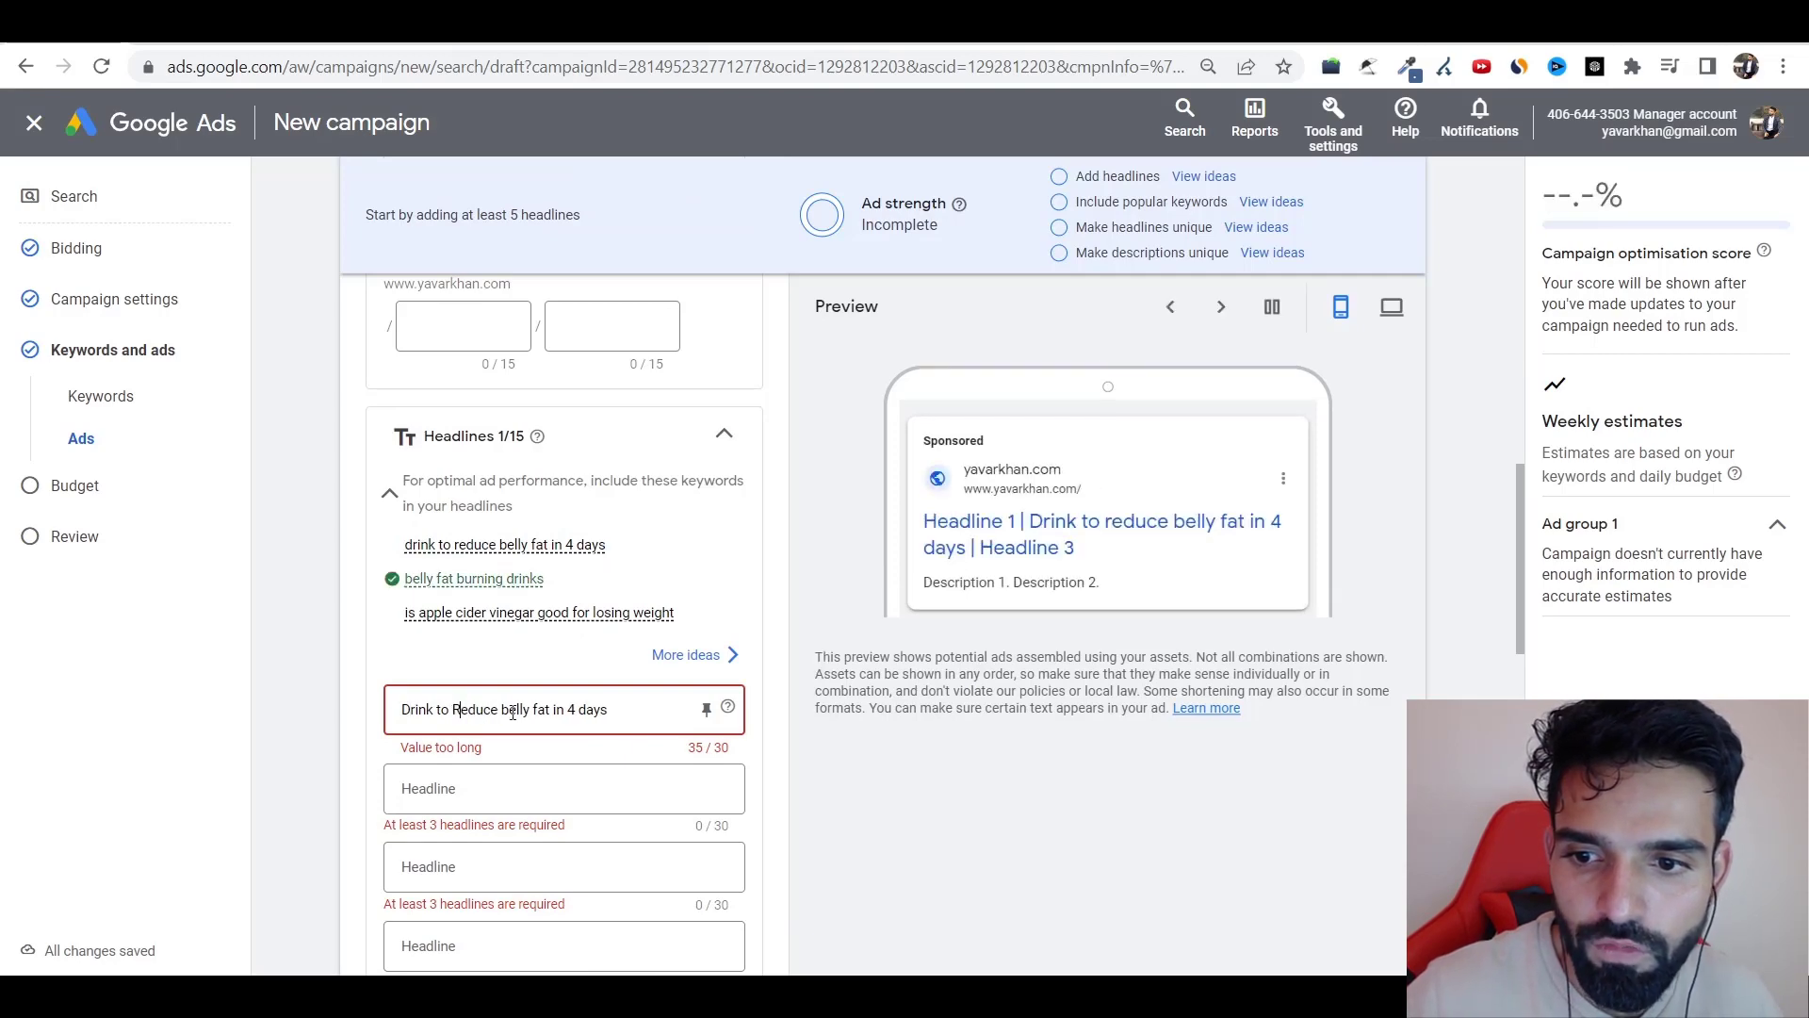
pyautogui.hotkey('alt', 'Tab')
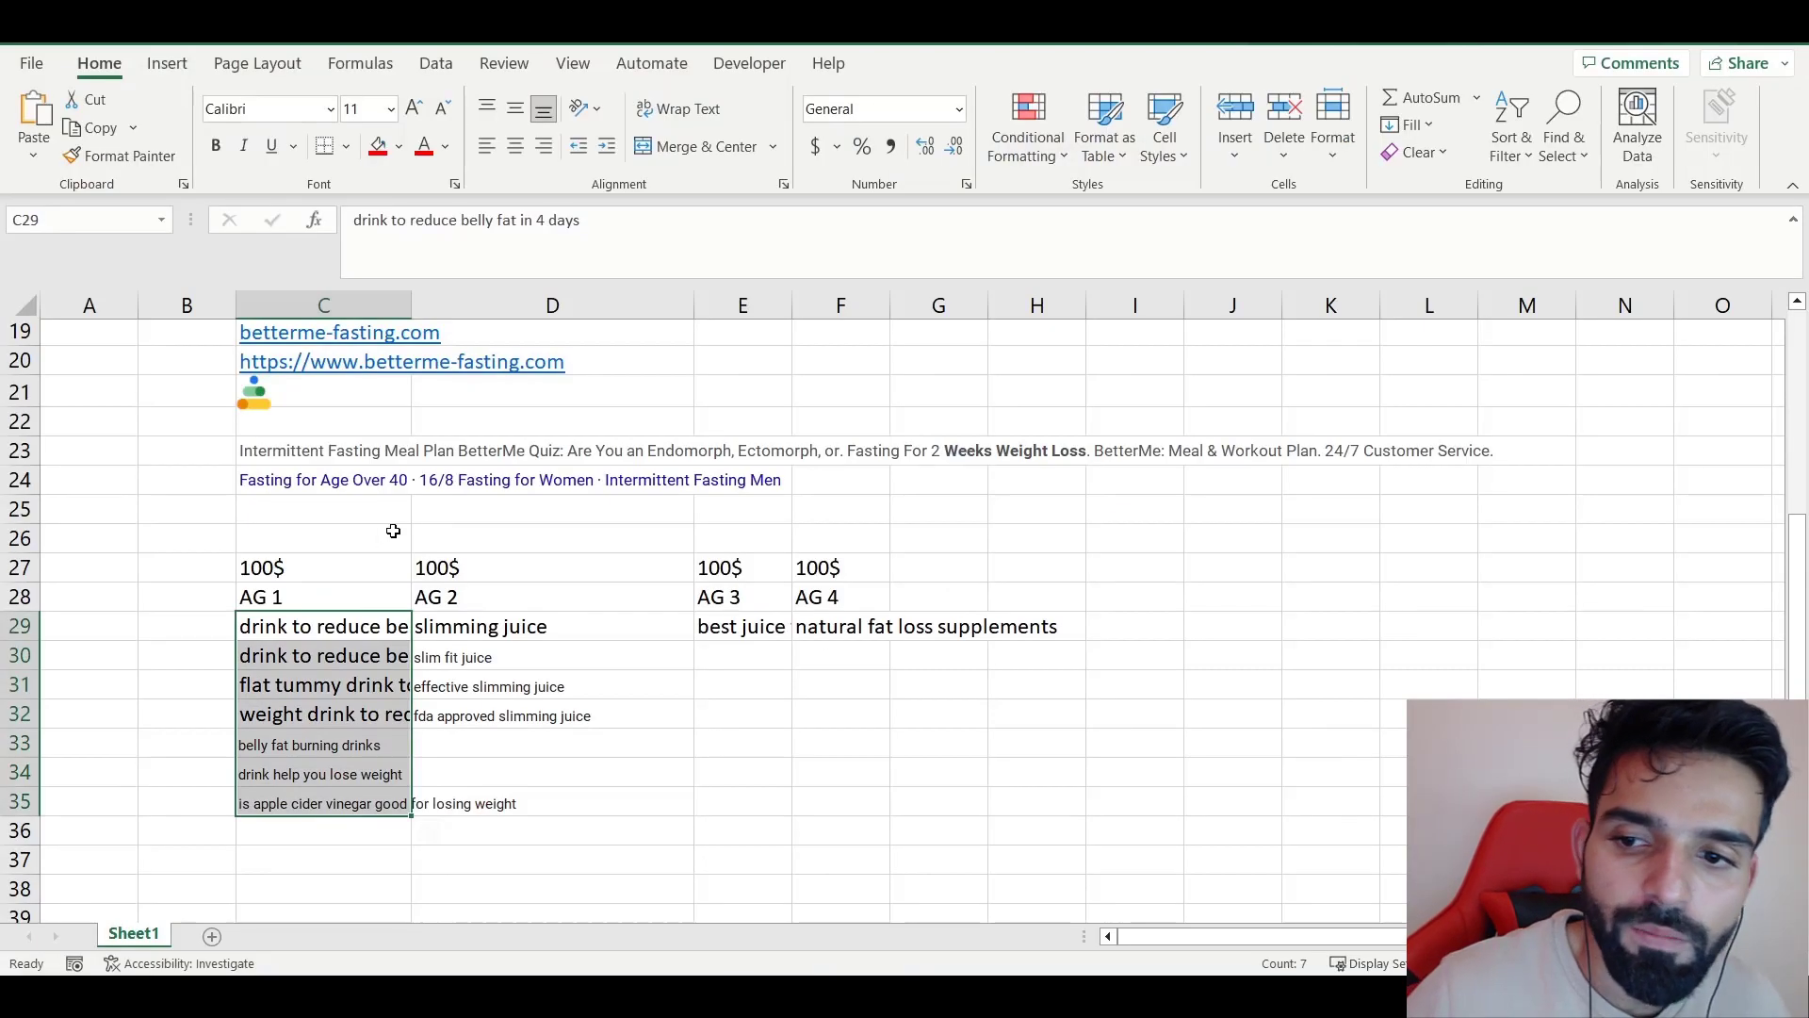
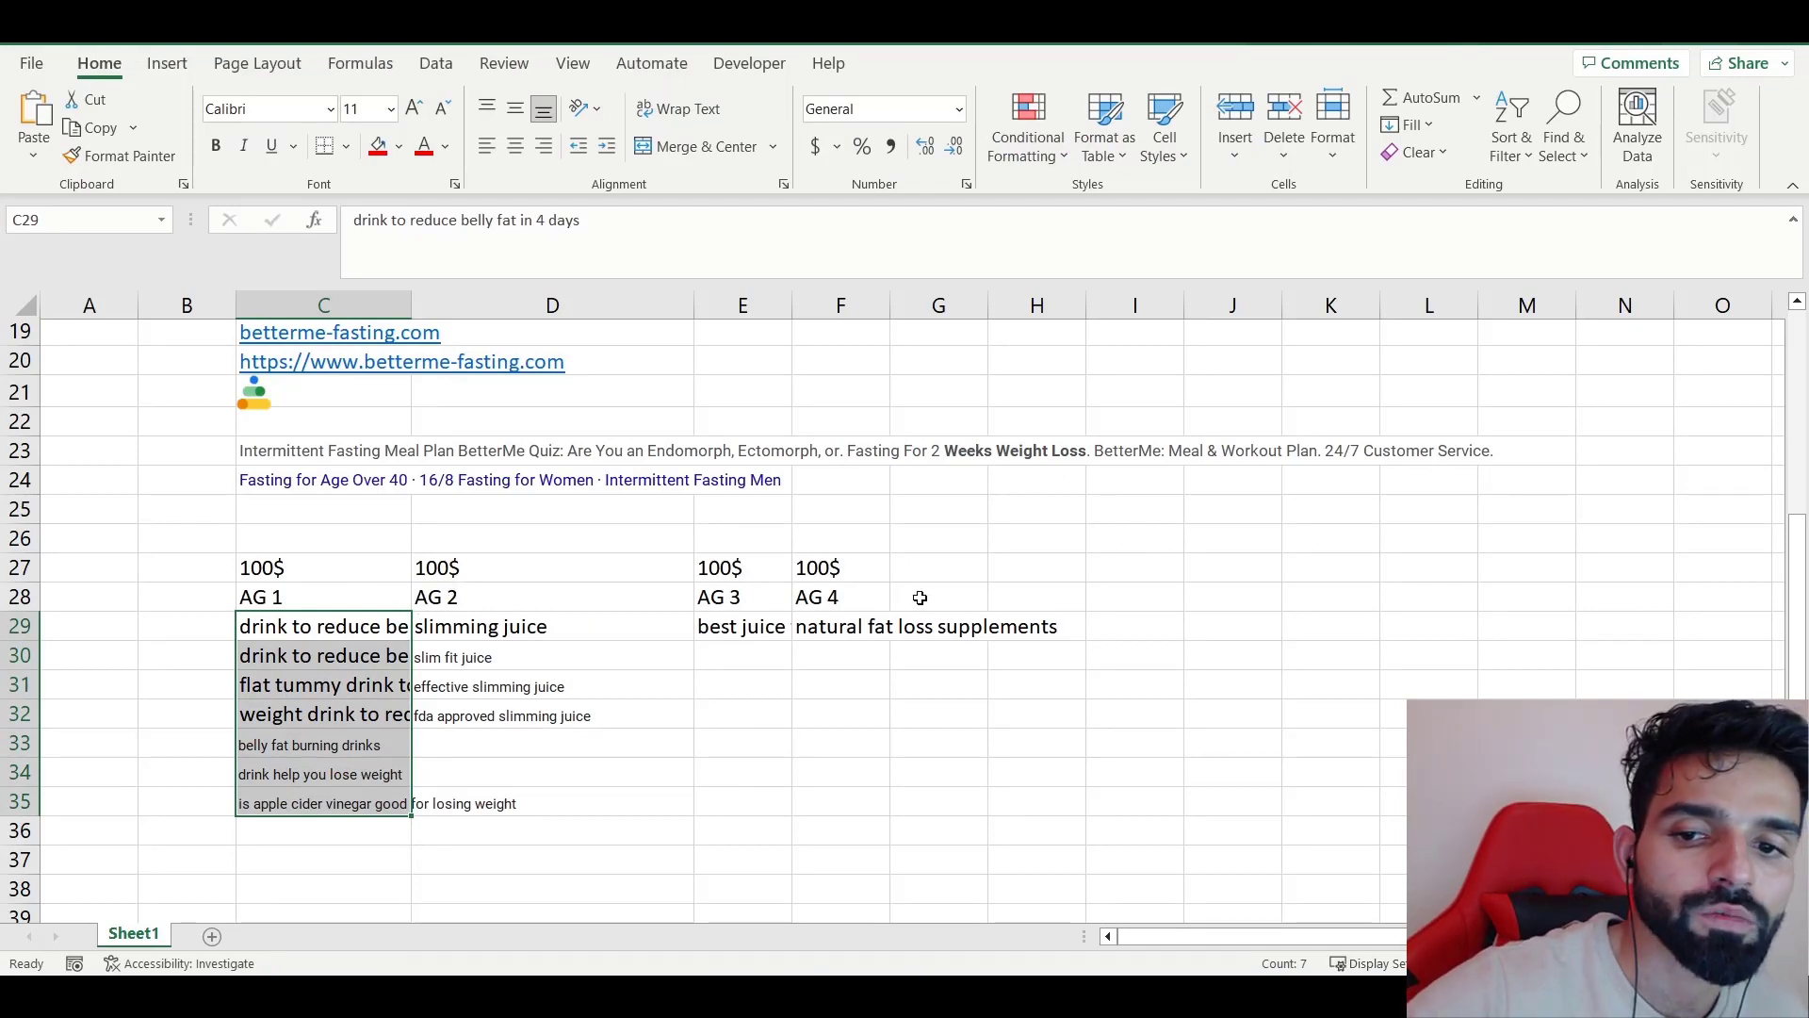
pyautogui.click(839, 631)
pyautogui.hotkey('alt', 'Tab')
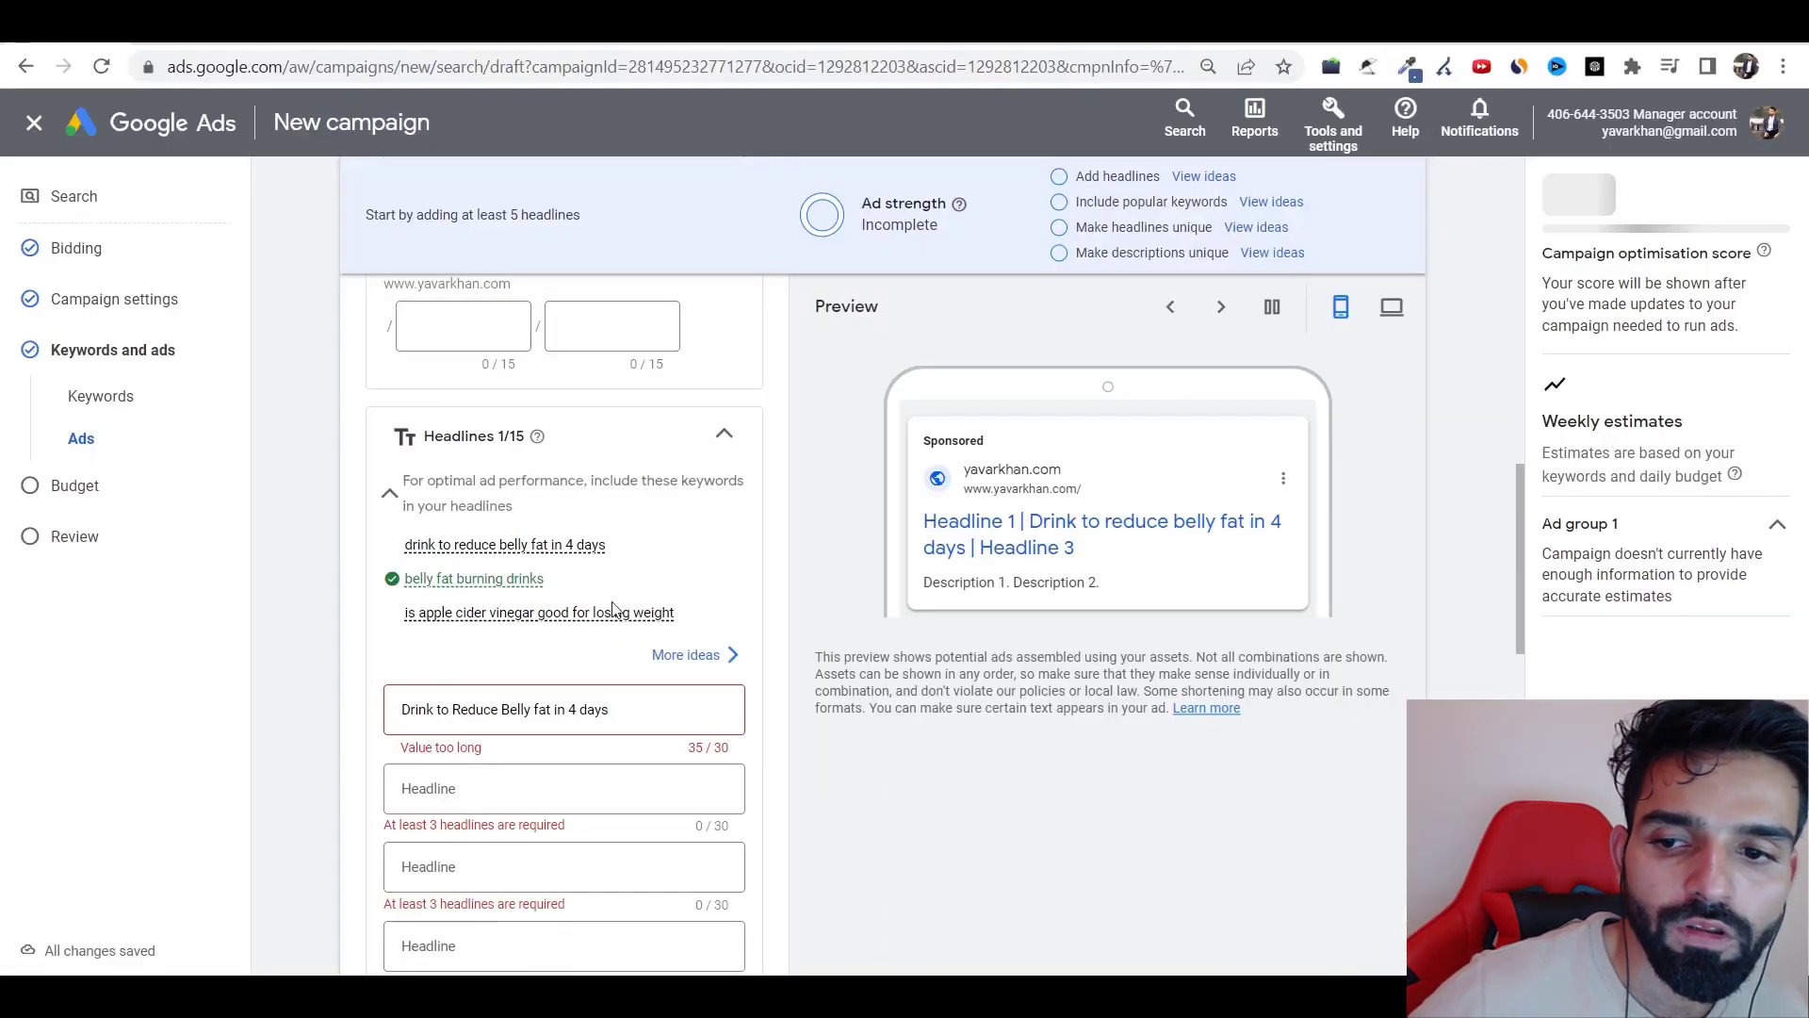
pyautogui.hotkey('alt', 'Tab')
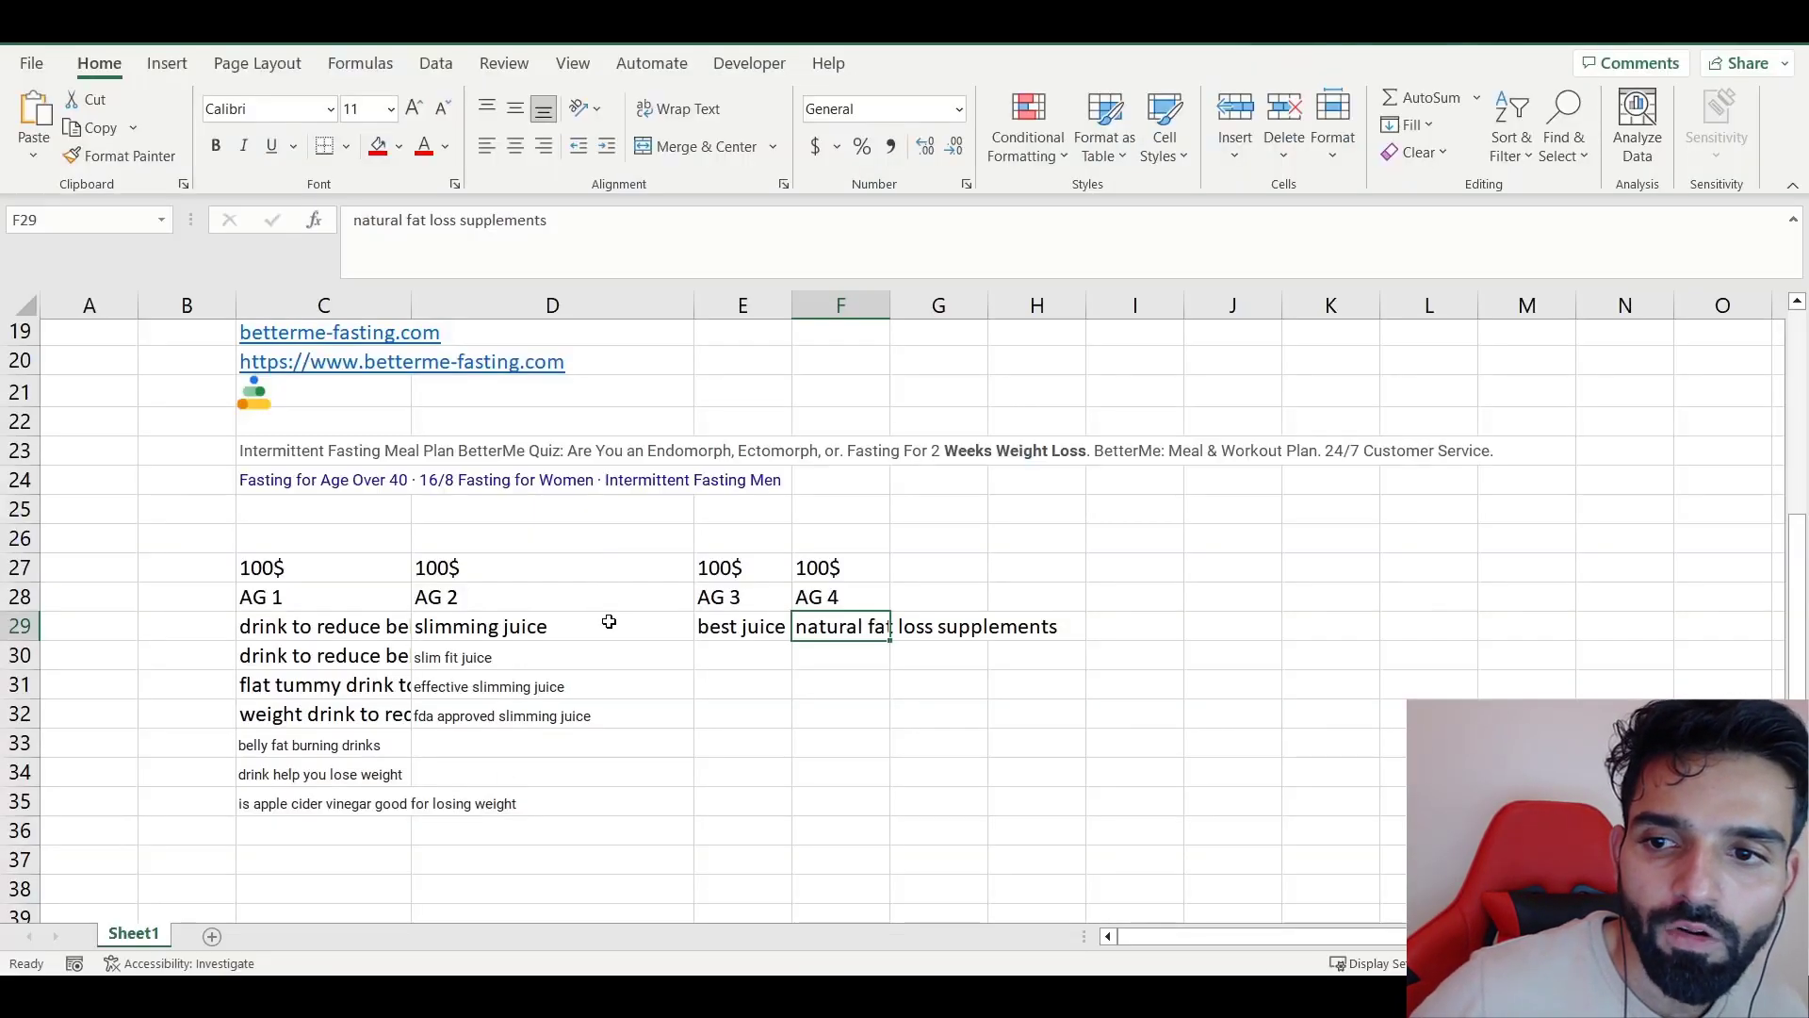
pyautogui.scroll(5, 606, 627)
pyautogui.scroll(-5, 528, 675)
# - Copy "drink to reduce belly fat in 4 days" from C29 and search for it in the valentin.app SERP checker for United States - English
pyautogui.click(291, 629)
pyautogui.hotkey('ctrl', 'c')
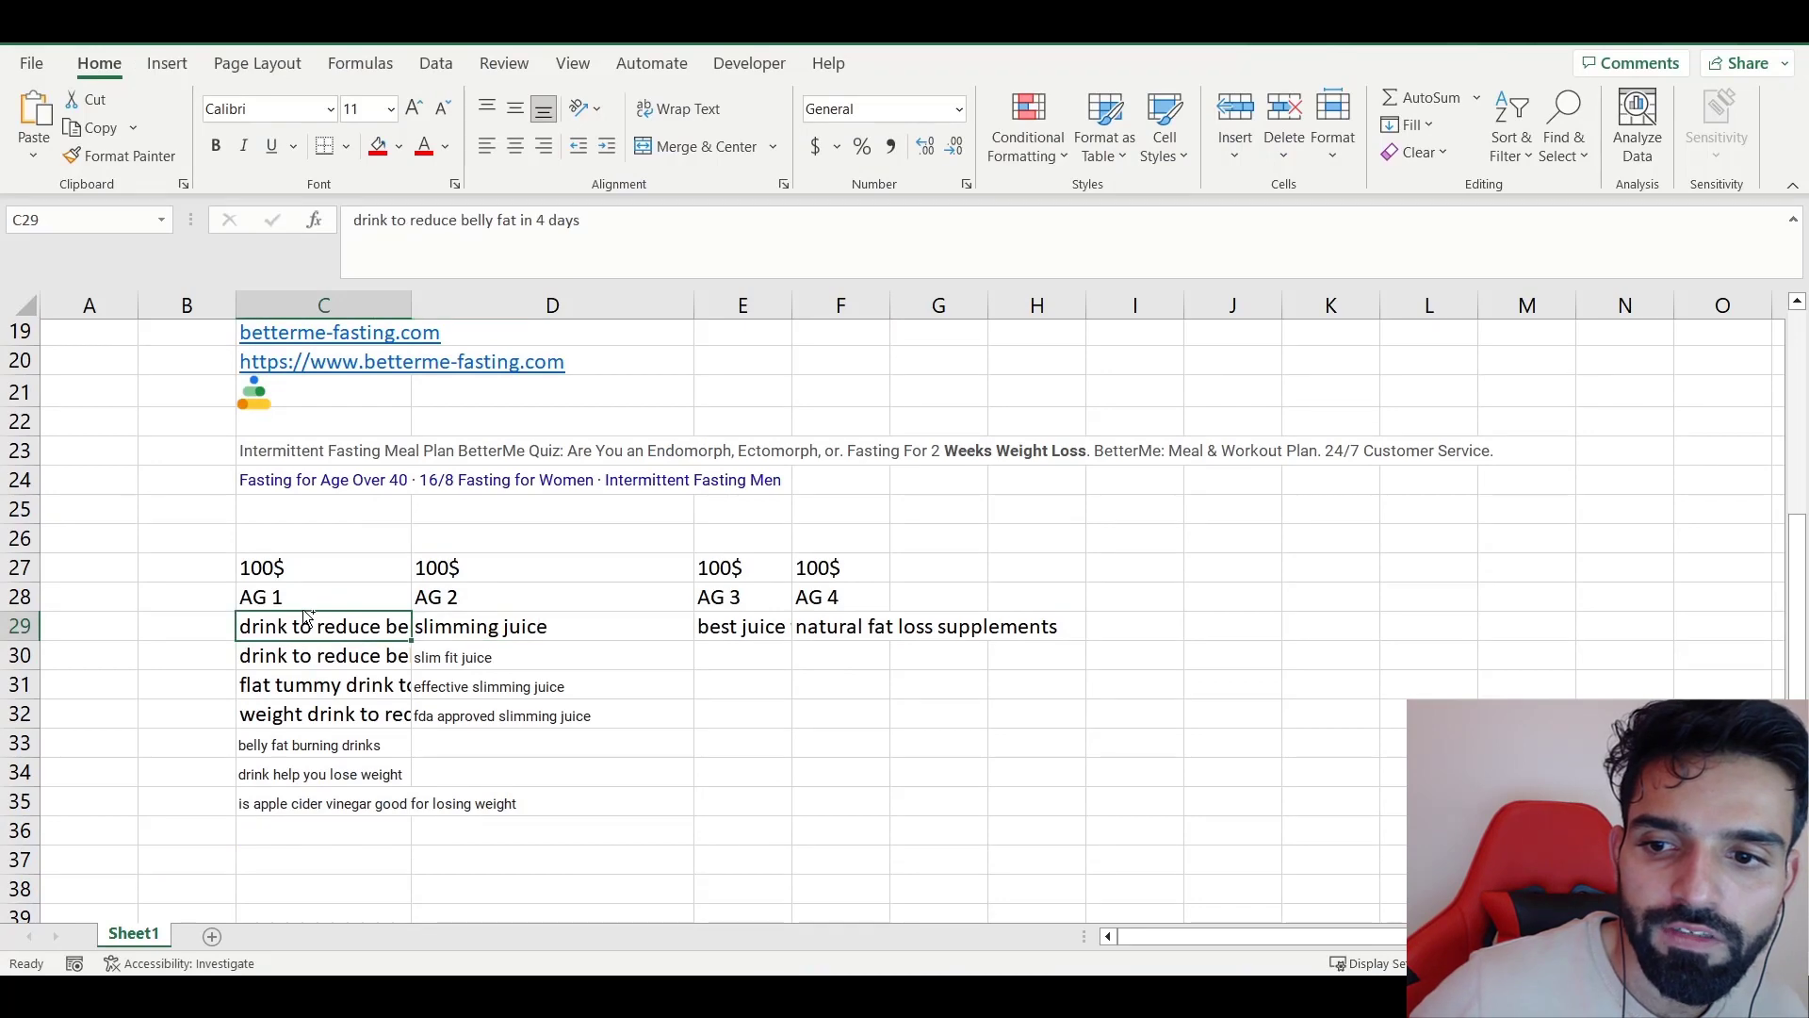
pyautogui.hotkey('alt', 'Tab')
pyautogui.click(503, 708)
pyautogui.hotkey('alt', 'Tab')
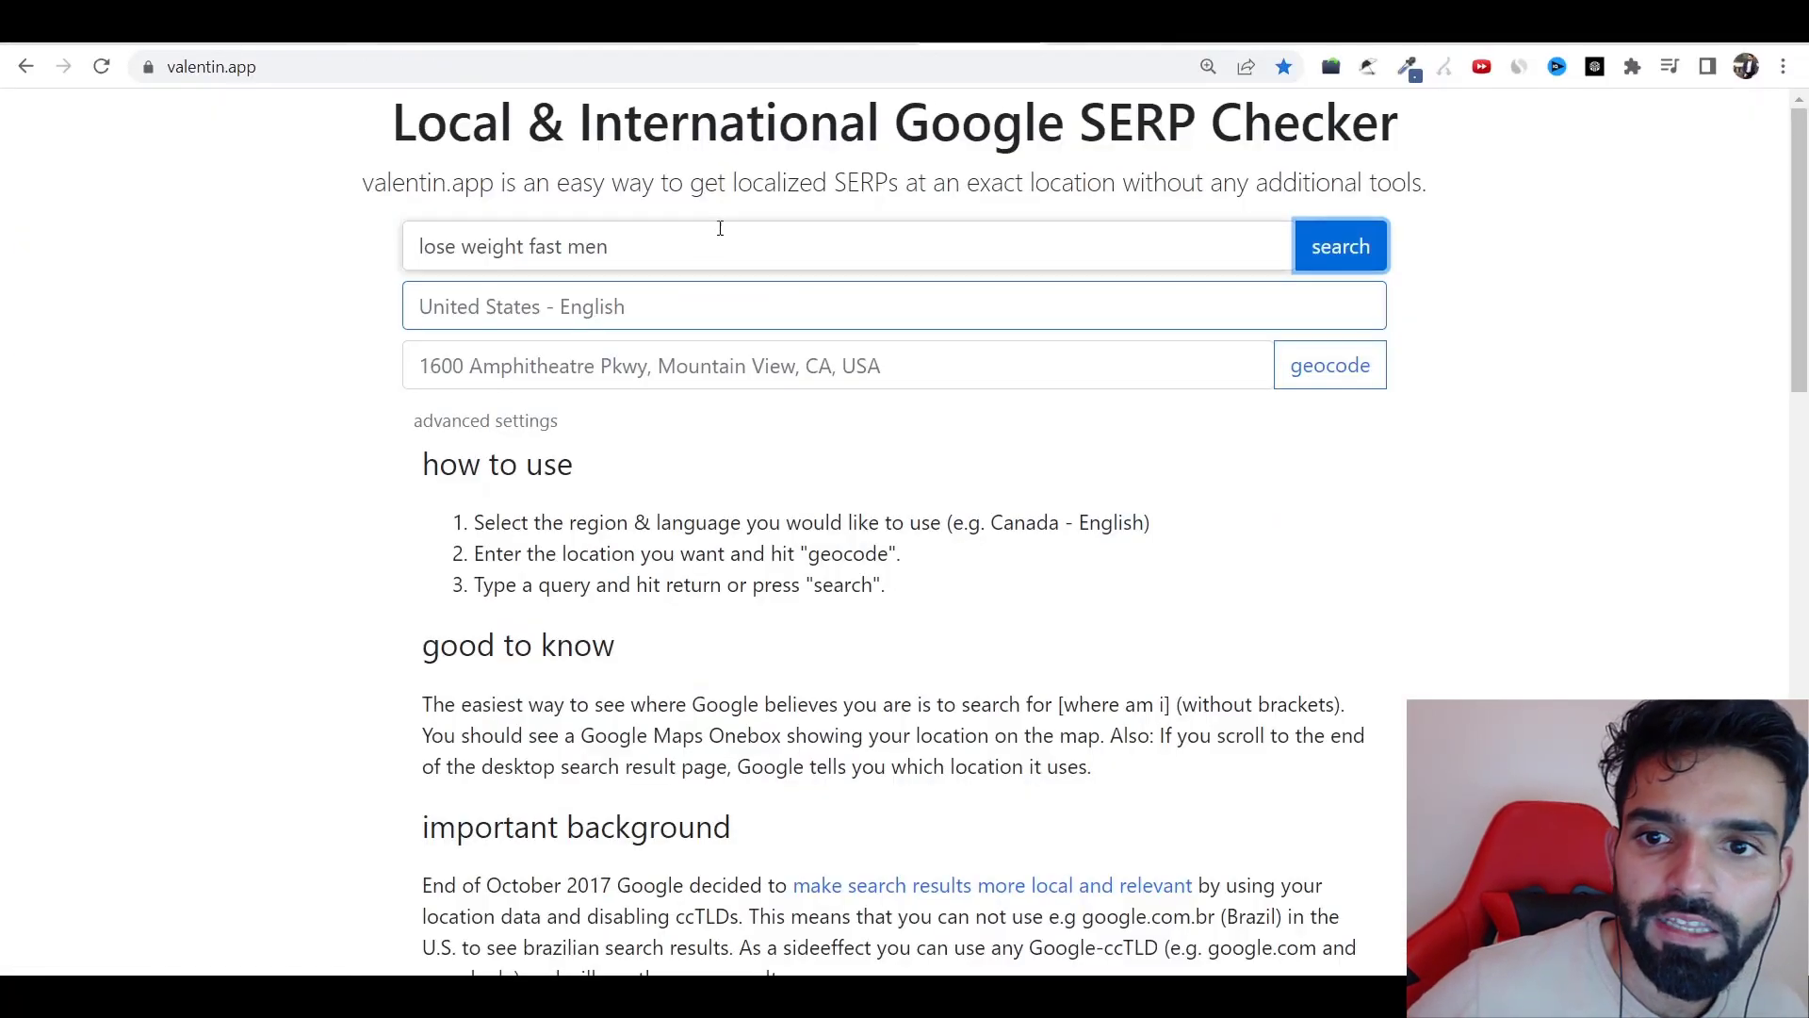
pyautogui.tripleClick(719, 229)
pyautogui.hotkey('ctrl', 'v')
pyautogui.press('Return')
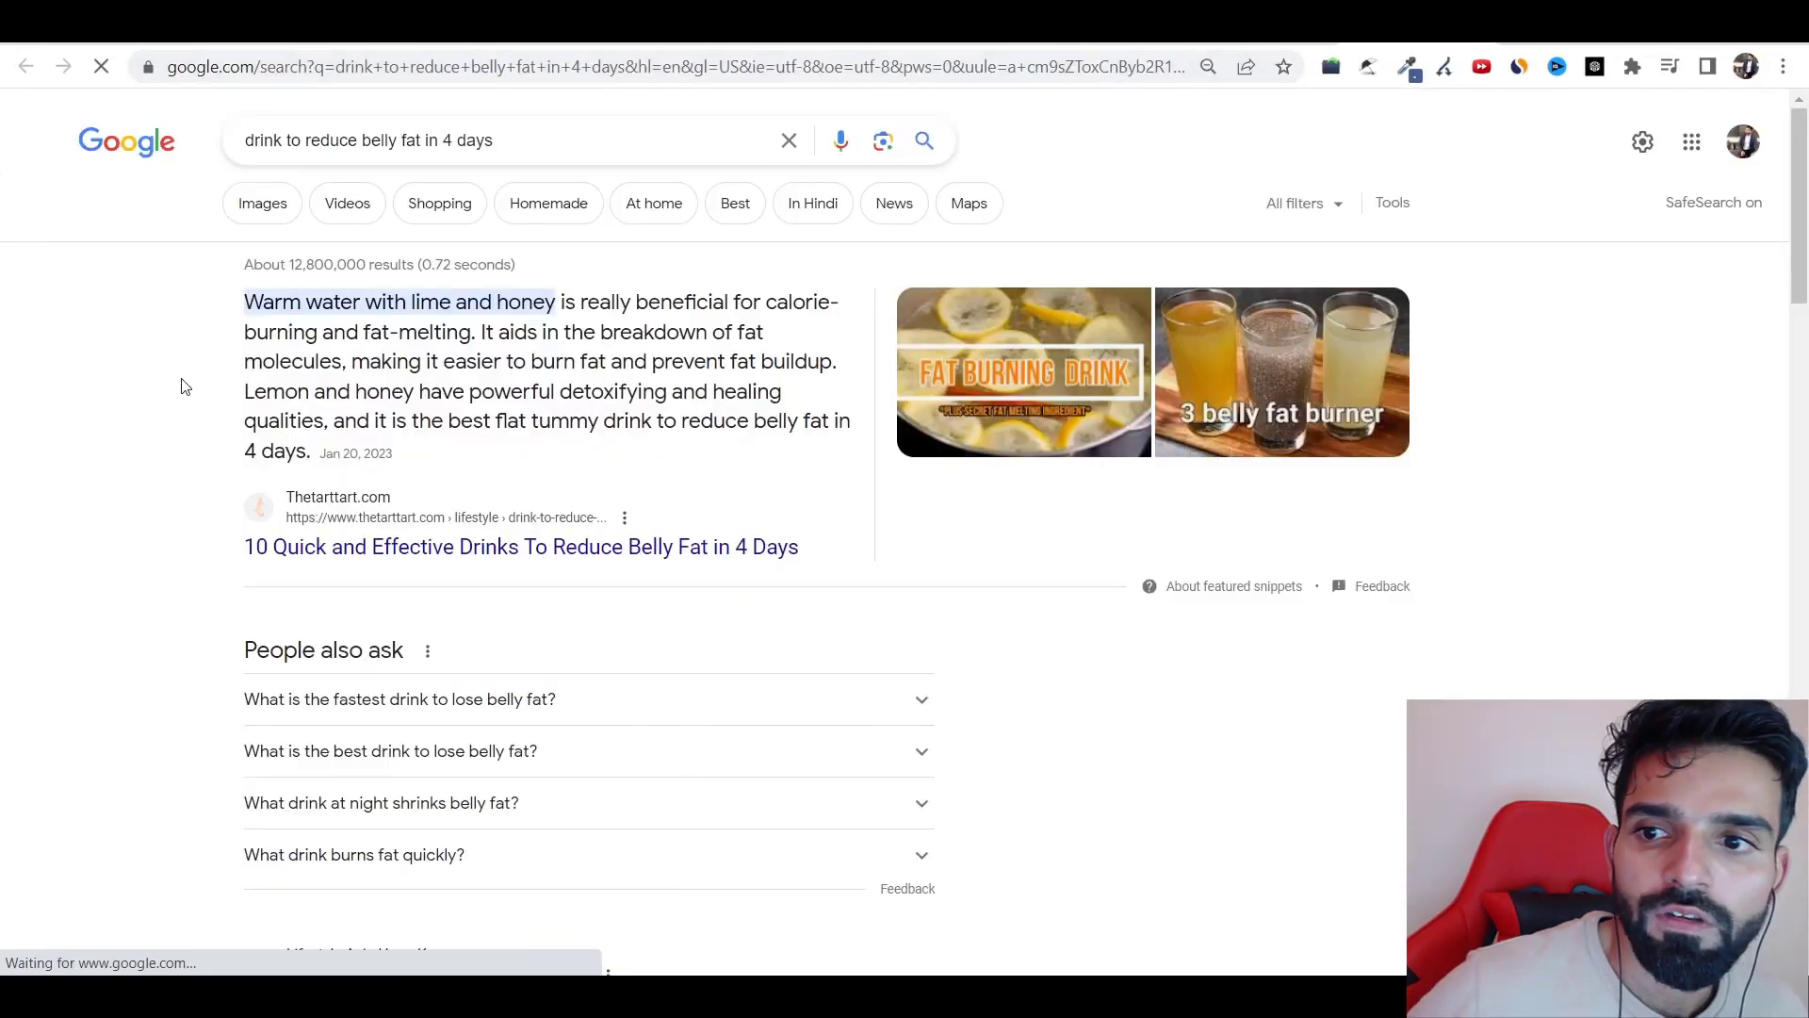
# - Find the sponsored result "Discover the Winning Formula - Hint: Not Diet or Exercise" in the search results and open it
pyautogui.scroll(-20, 185, 386)
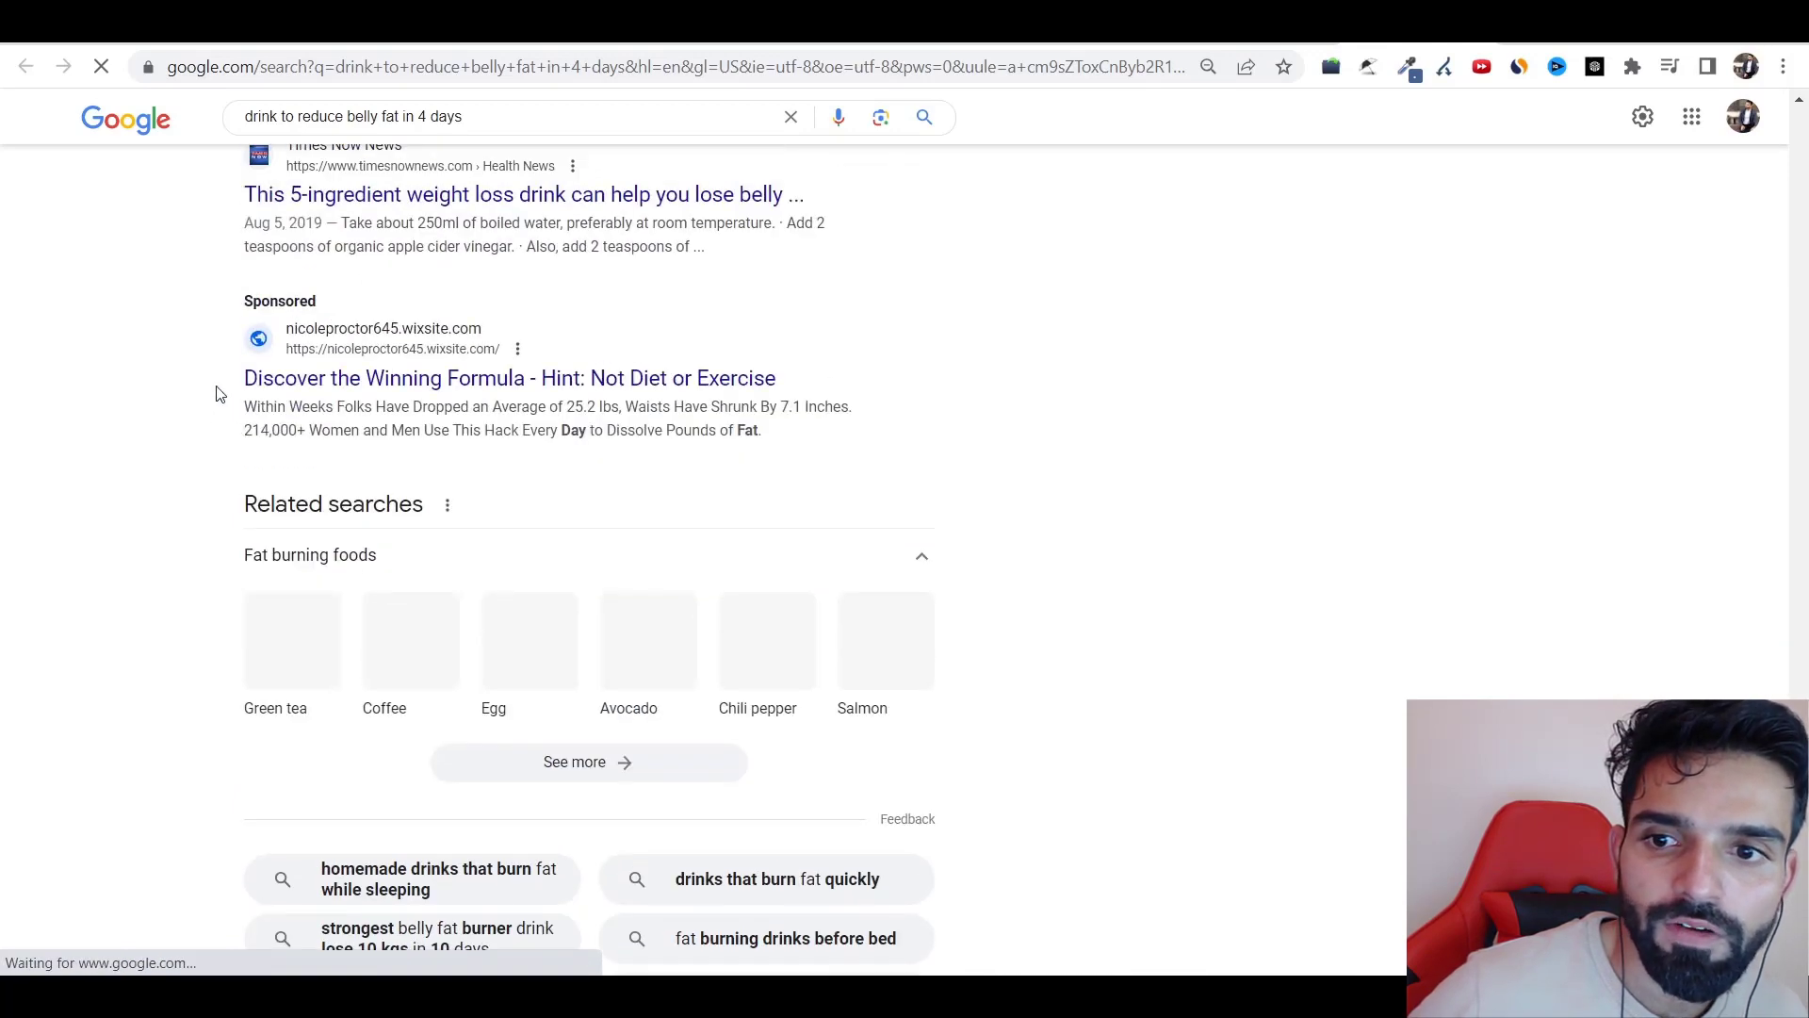
pyautogui.moveTo(216, 394); pyautogui.dragTo(800, 372)
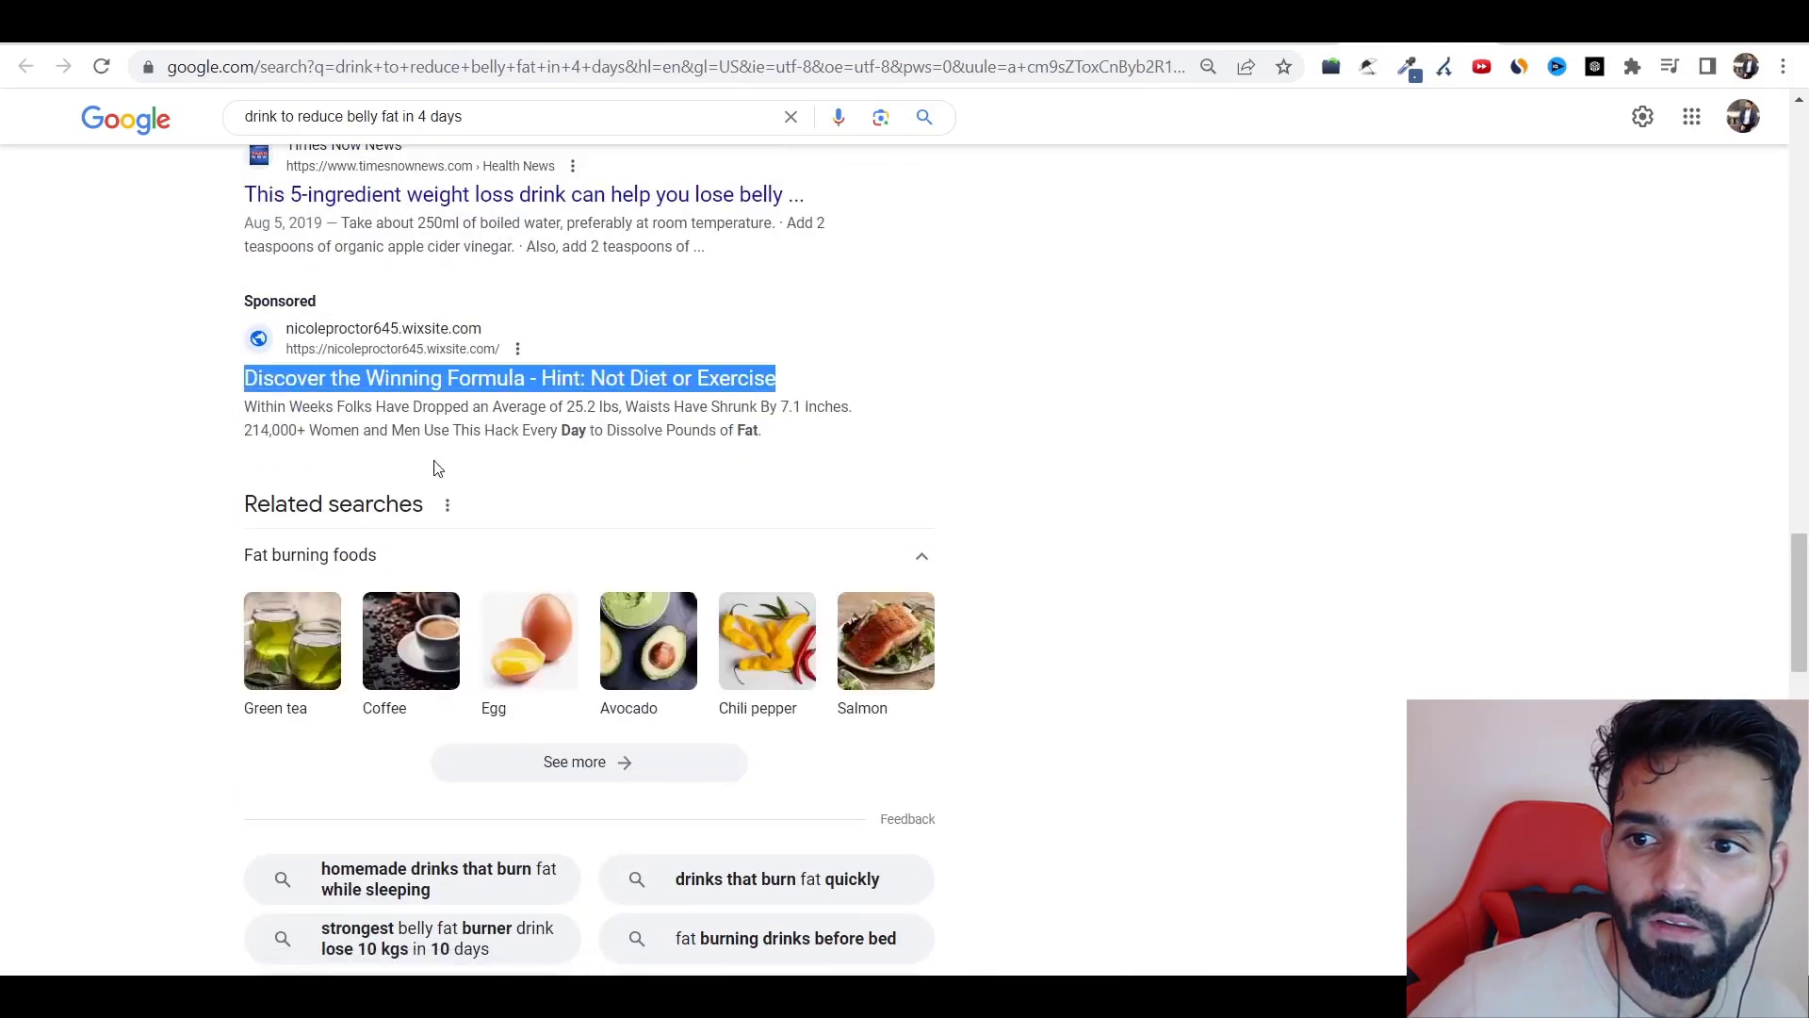
pyautogui.click(505, 391)
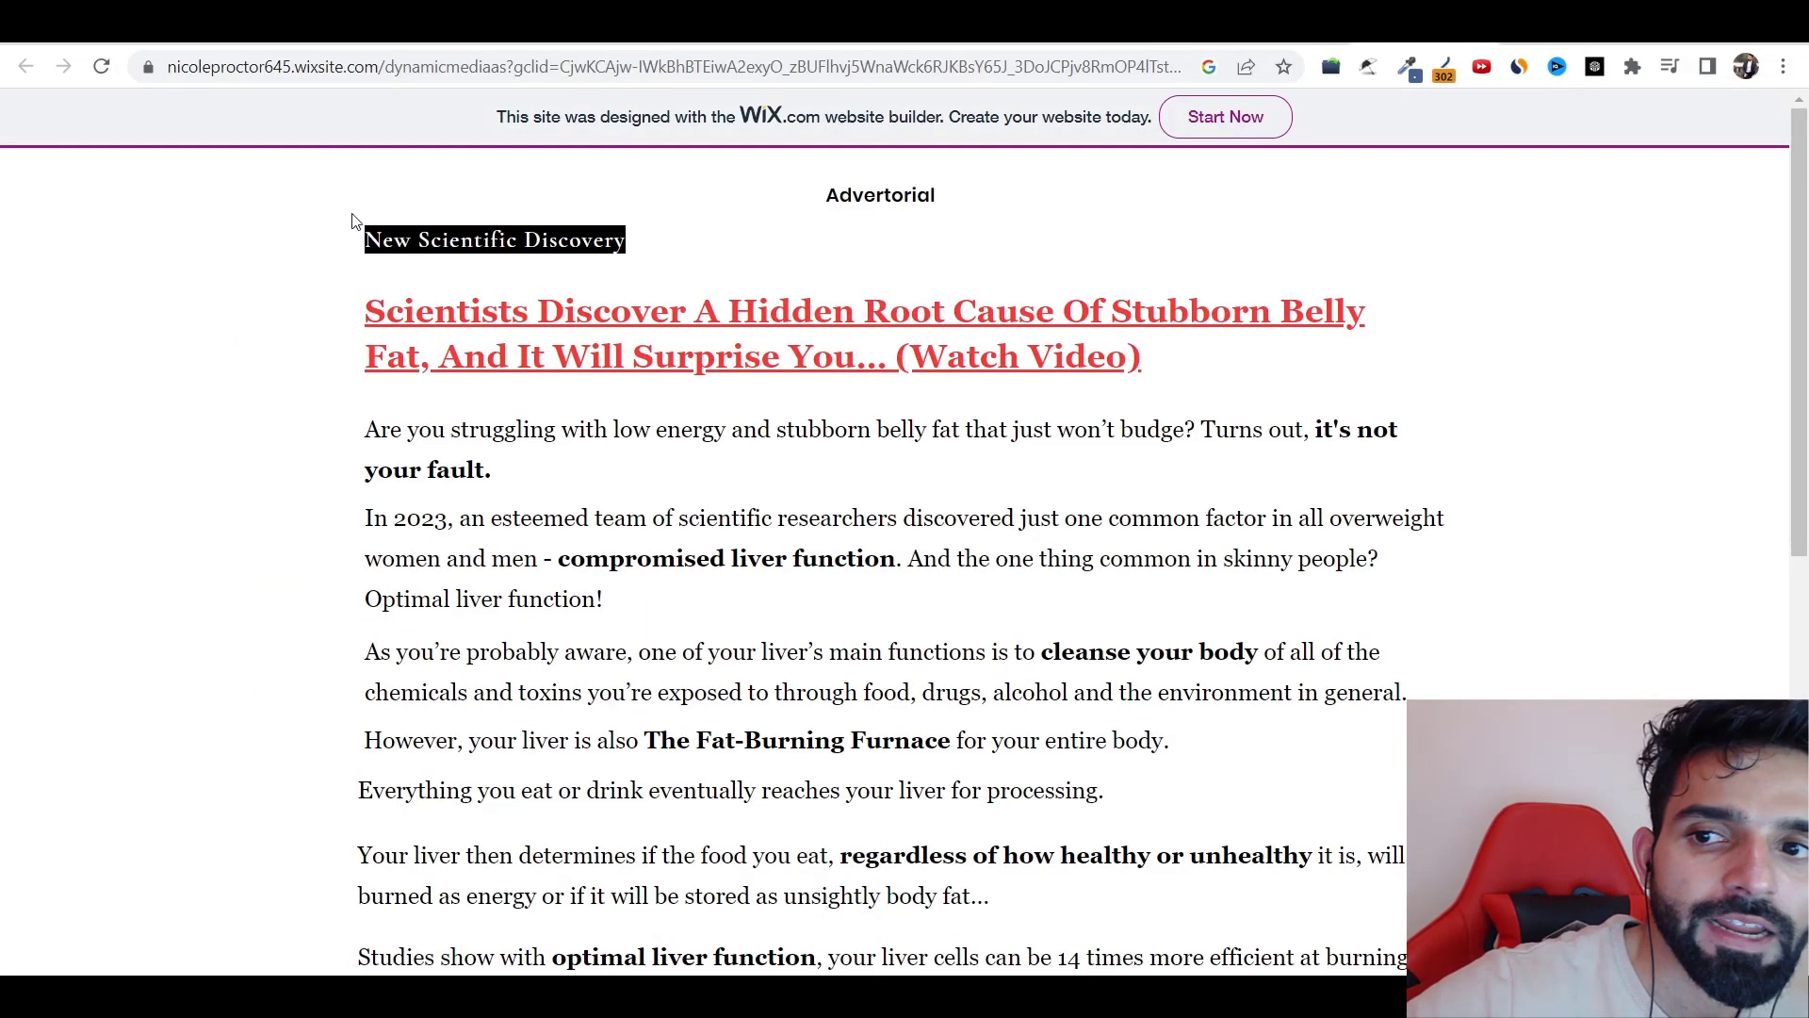
# - Look through the competitor's advertorial on stubborn belly fat and follow its Watch Video link
pyautogui.scroll(-8, 481, 340)
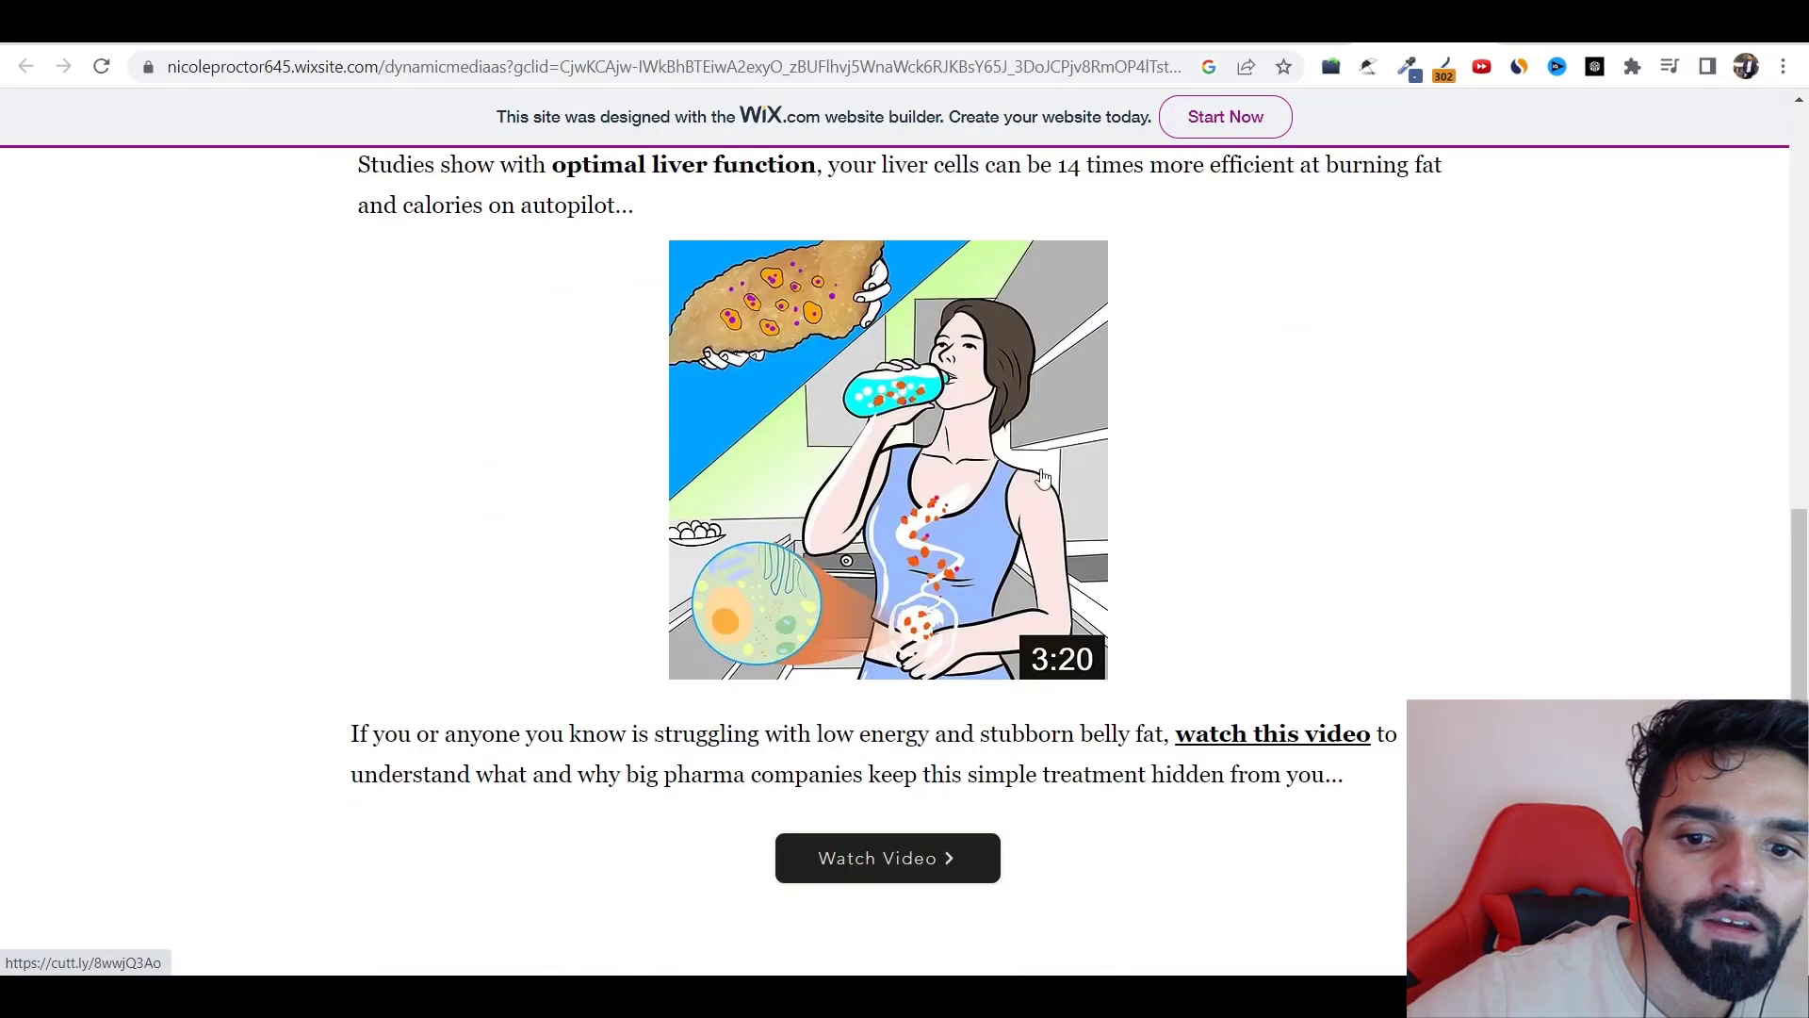
pyautogui.scroll(8, 998, 754)
pyautogui.scroll(-8, 929, 848)
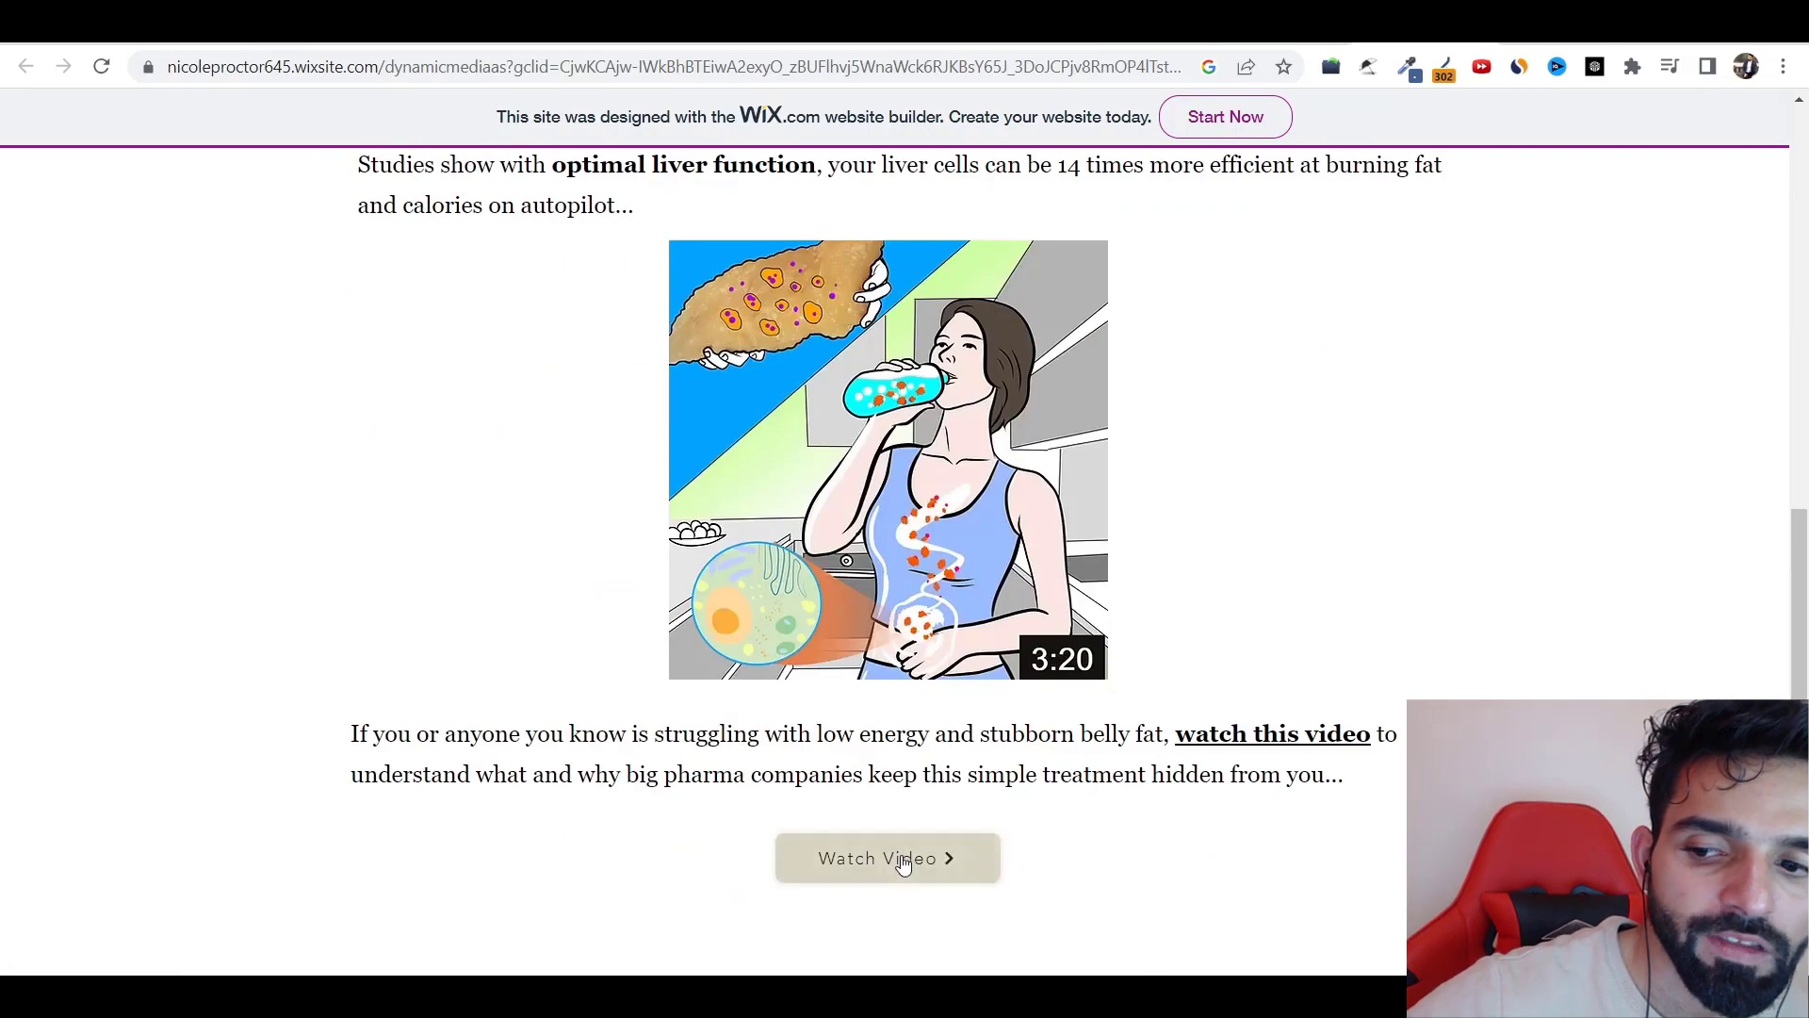
pyautogui.click(902, 862)
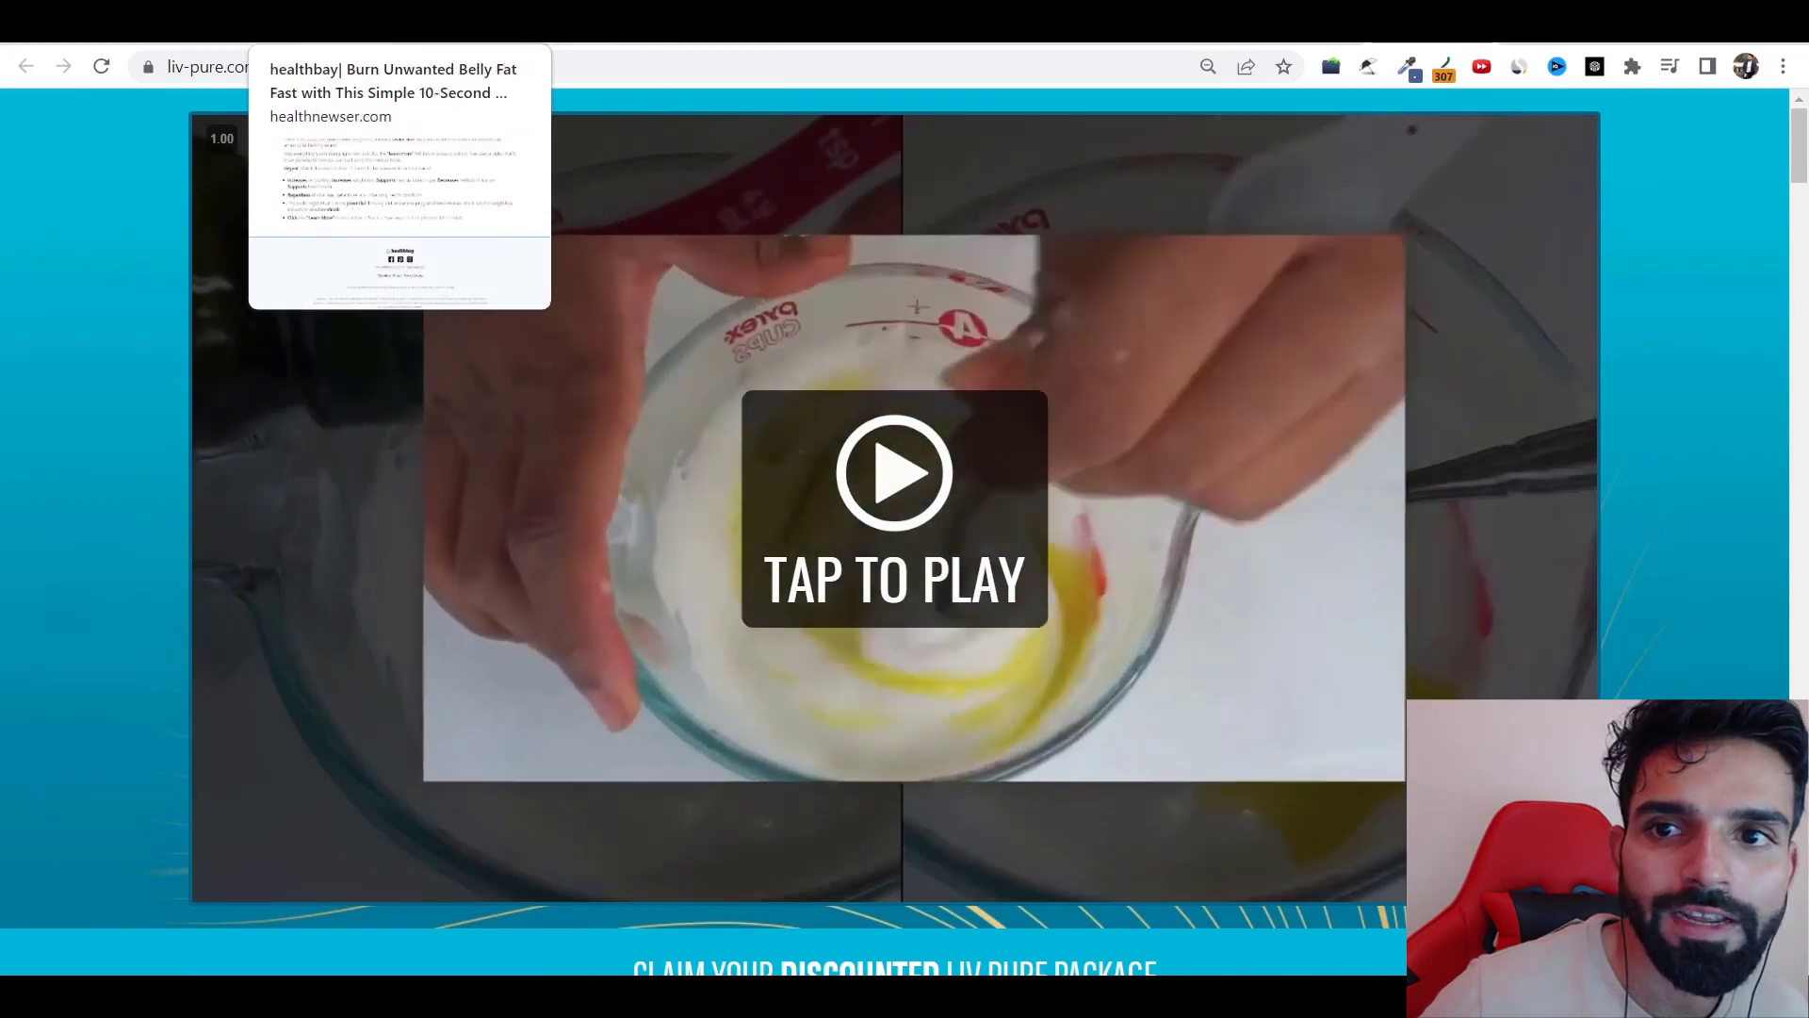
# - Switch to the ClickBank marketplace and find the Liv Pure offer in the results list
pyautogui.click(311, 23)
pyautogui.scroll(-3, 697, 603)
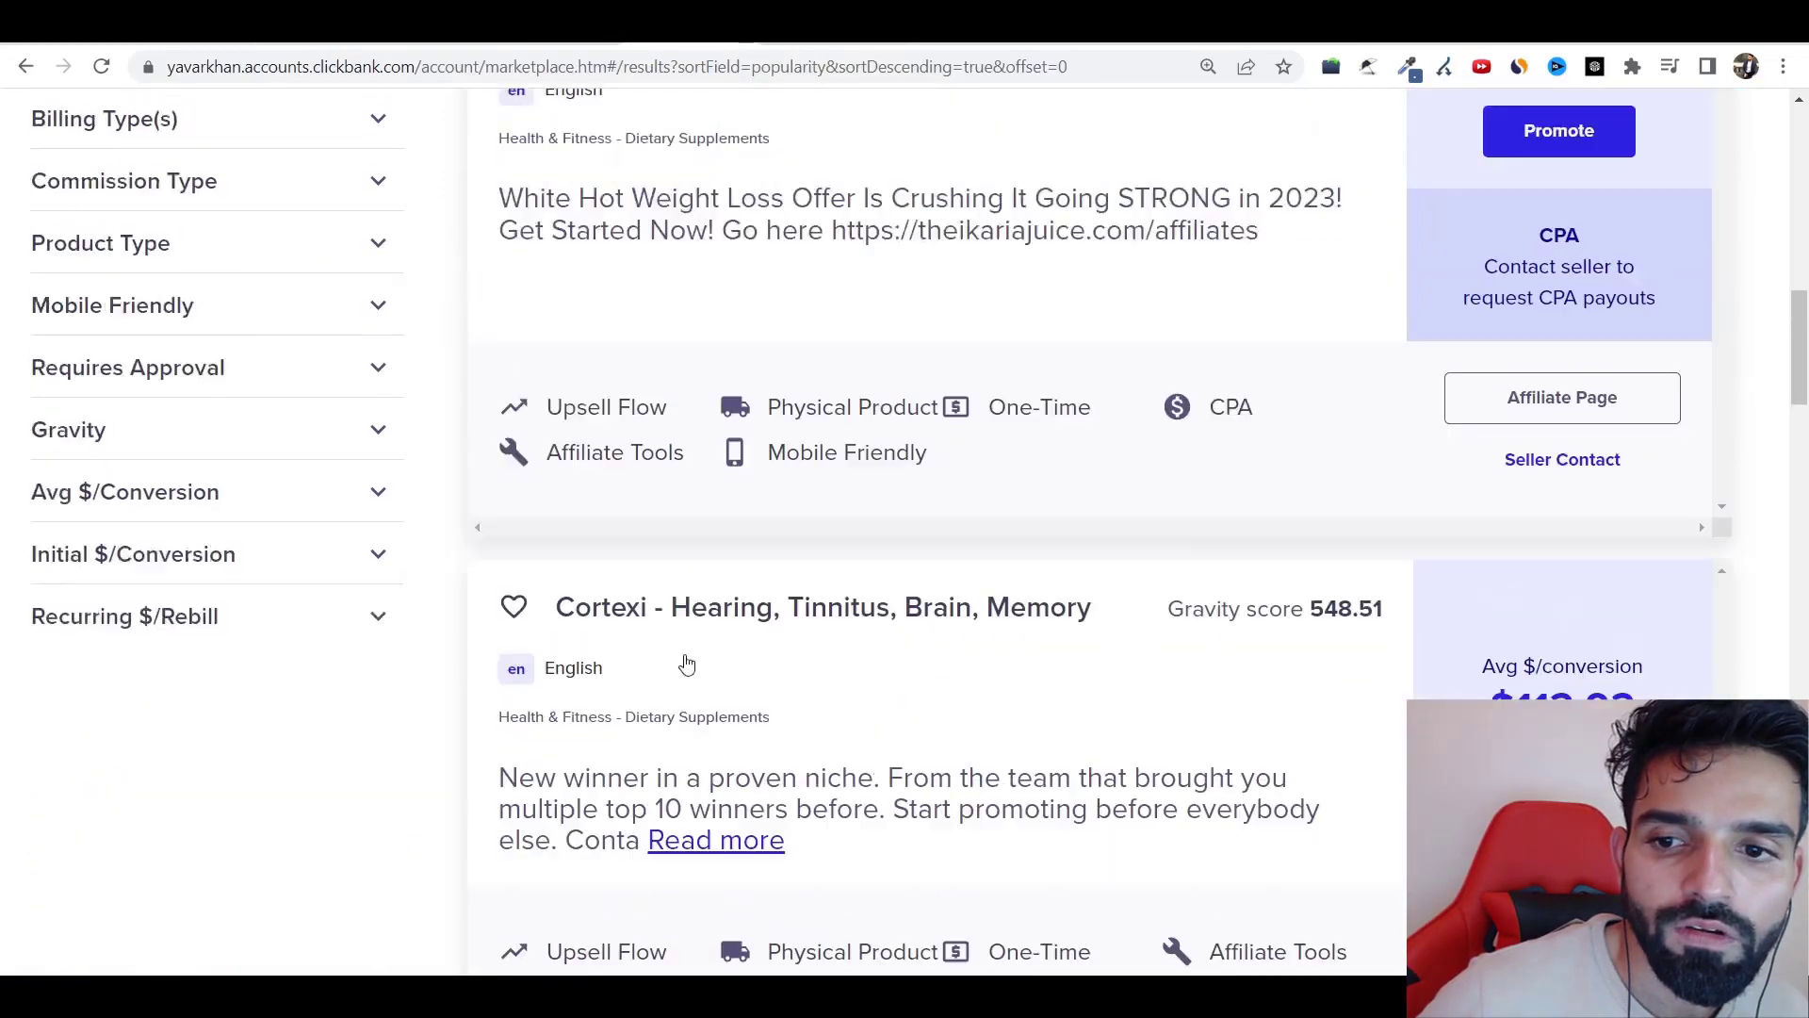
pyautogui.scroll(10, 687, 650)
pyautogui.scroll(-15, 694, 642)
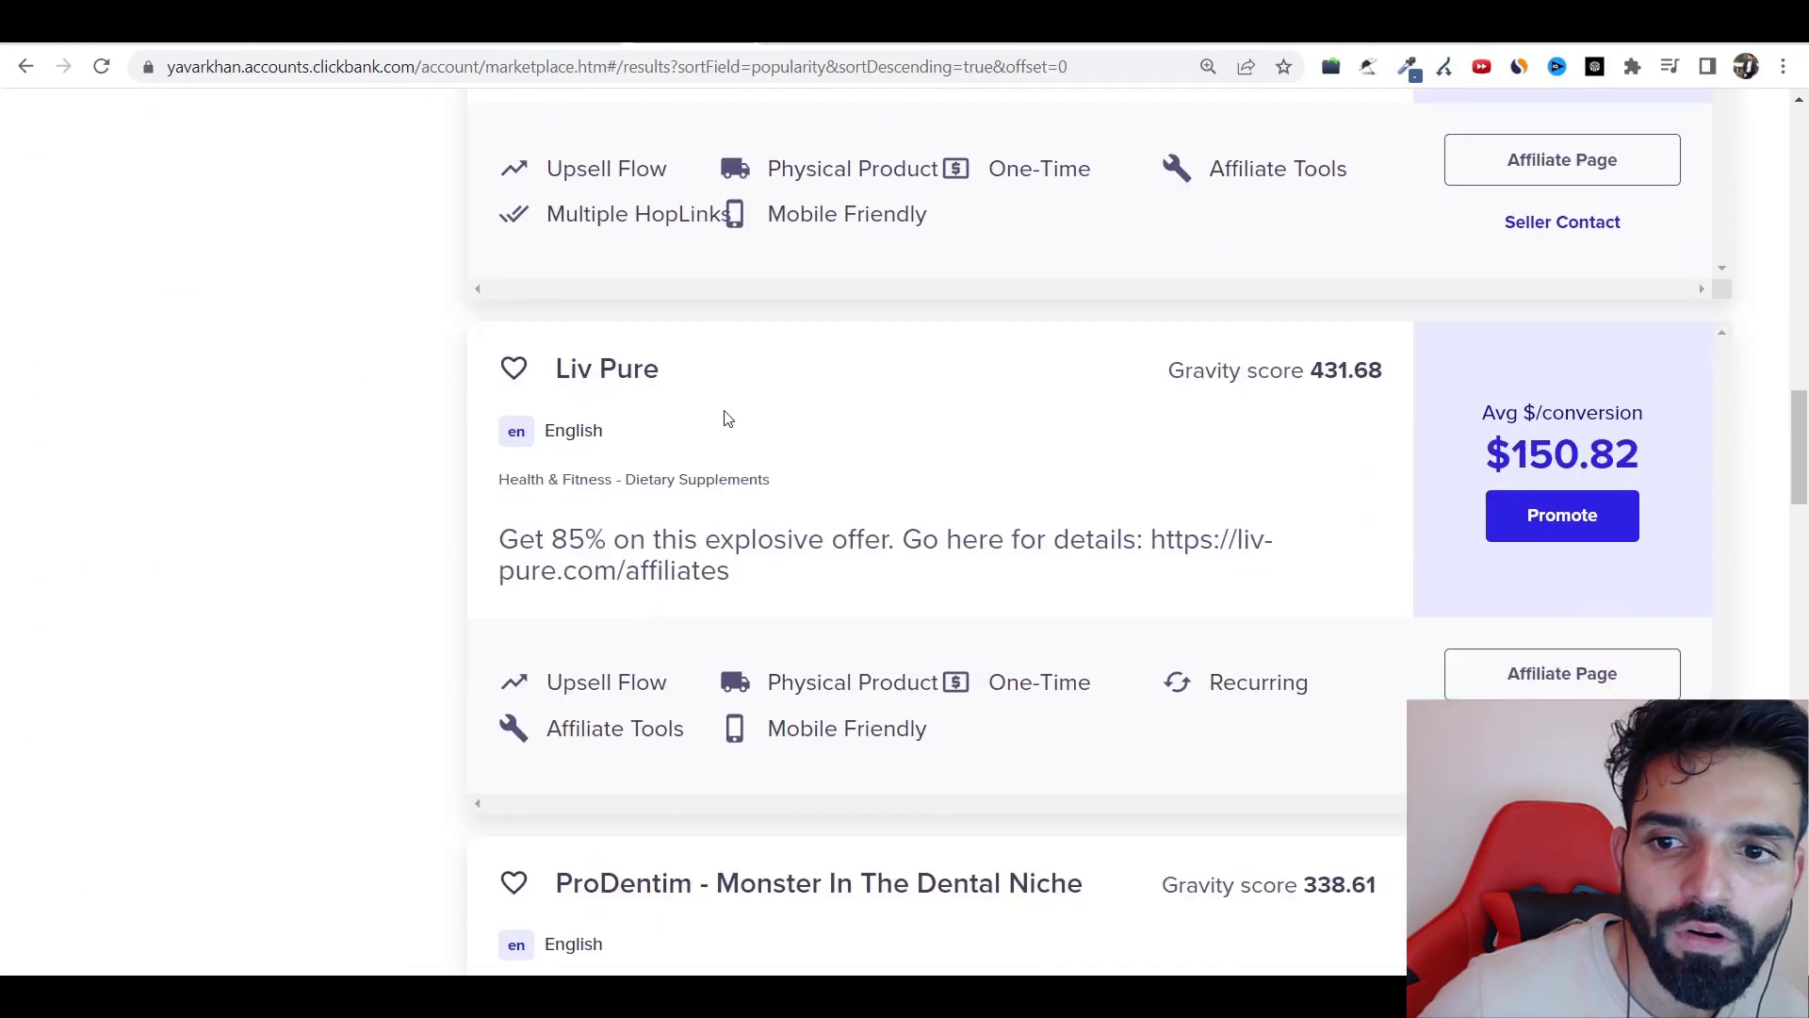
# - Return to the Google Ads draft and split the competitor's title into headlines "Discover the Winning Formula -" and "Hint: Not Diet or Exercise"
pyautogui.moveTo(729, 383); pyautogui.dragTo(553, 349)
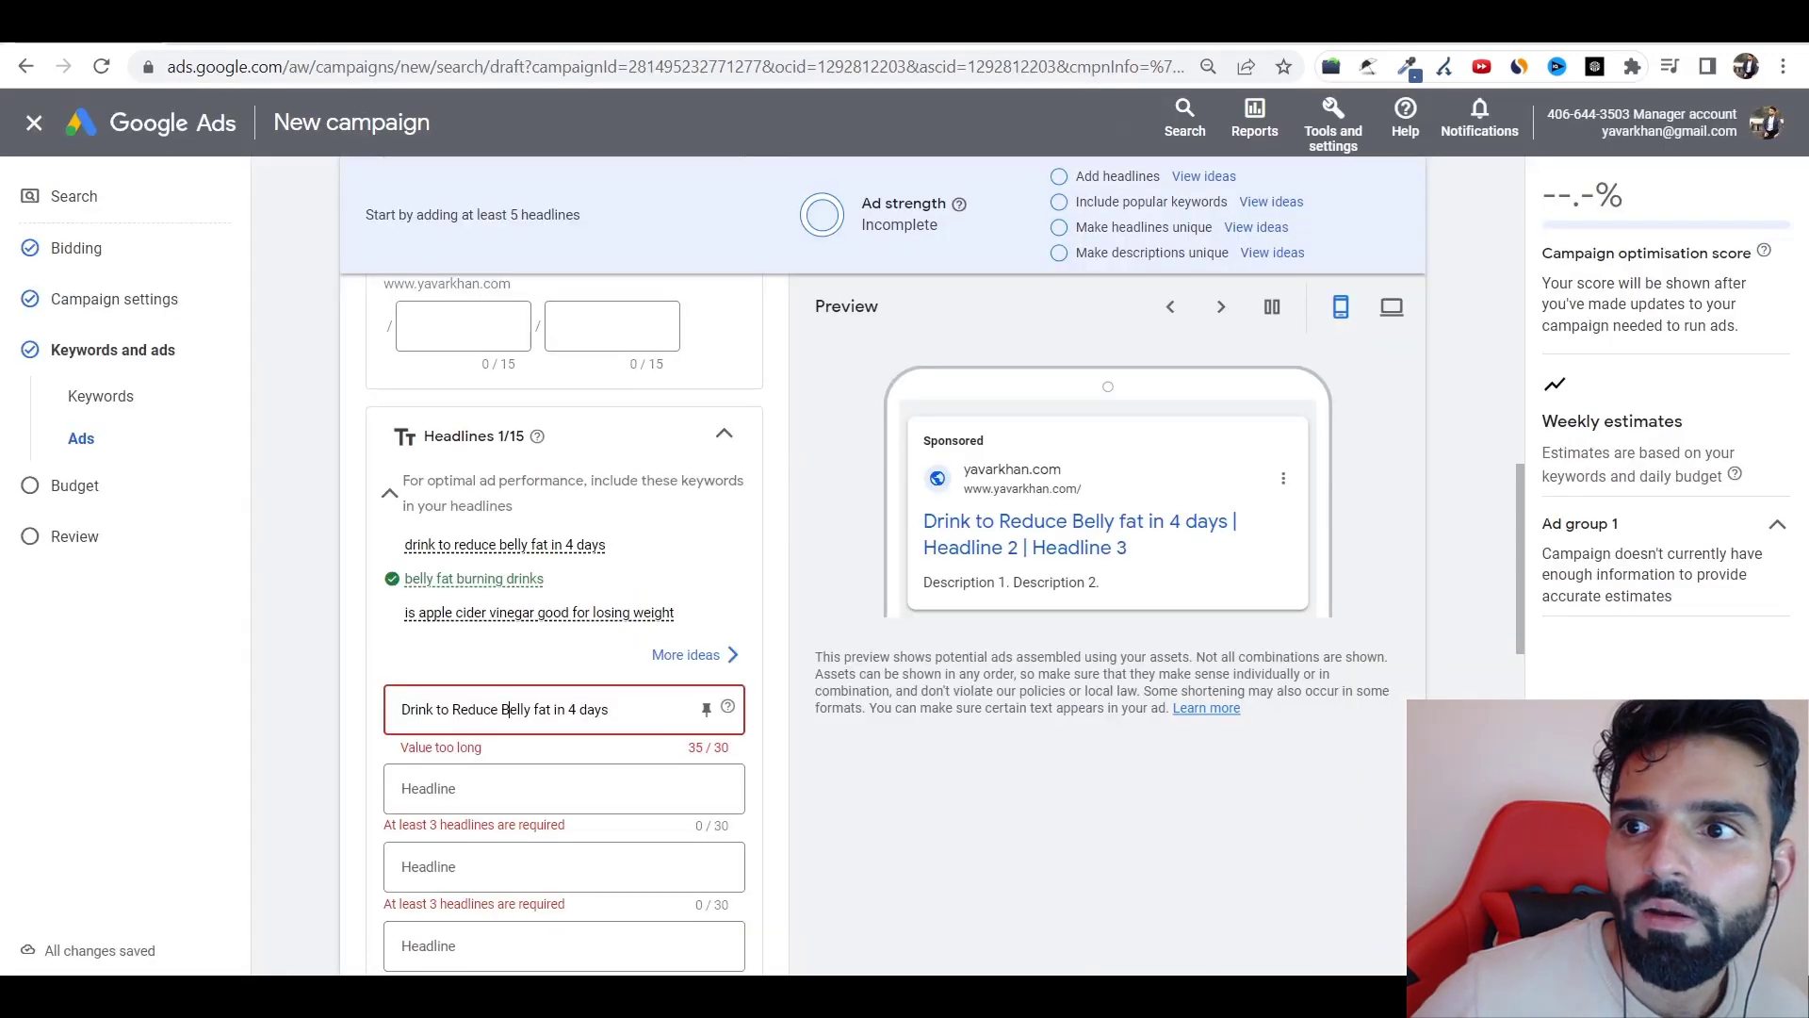
pyautogui.scroll(-3, 505, 708)
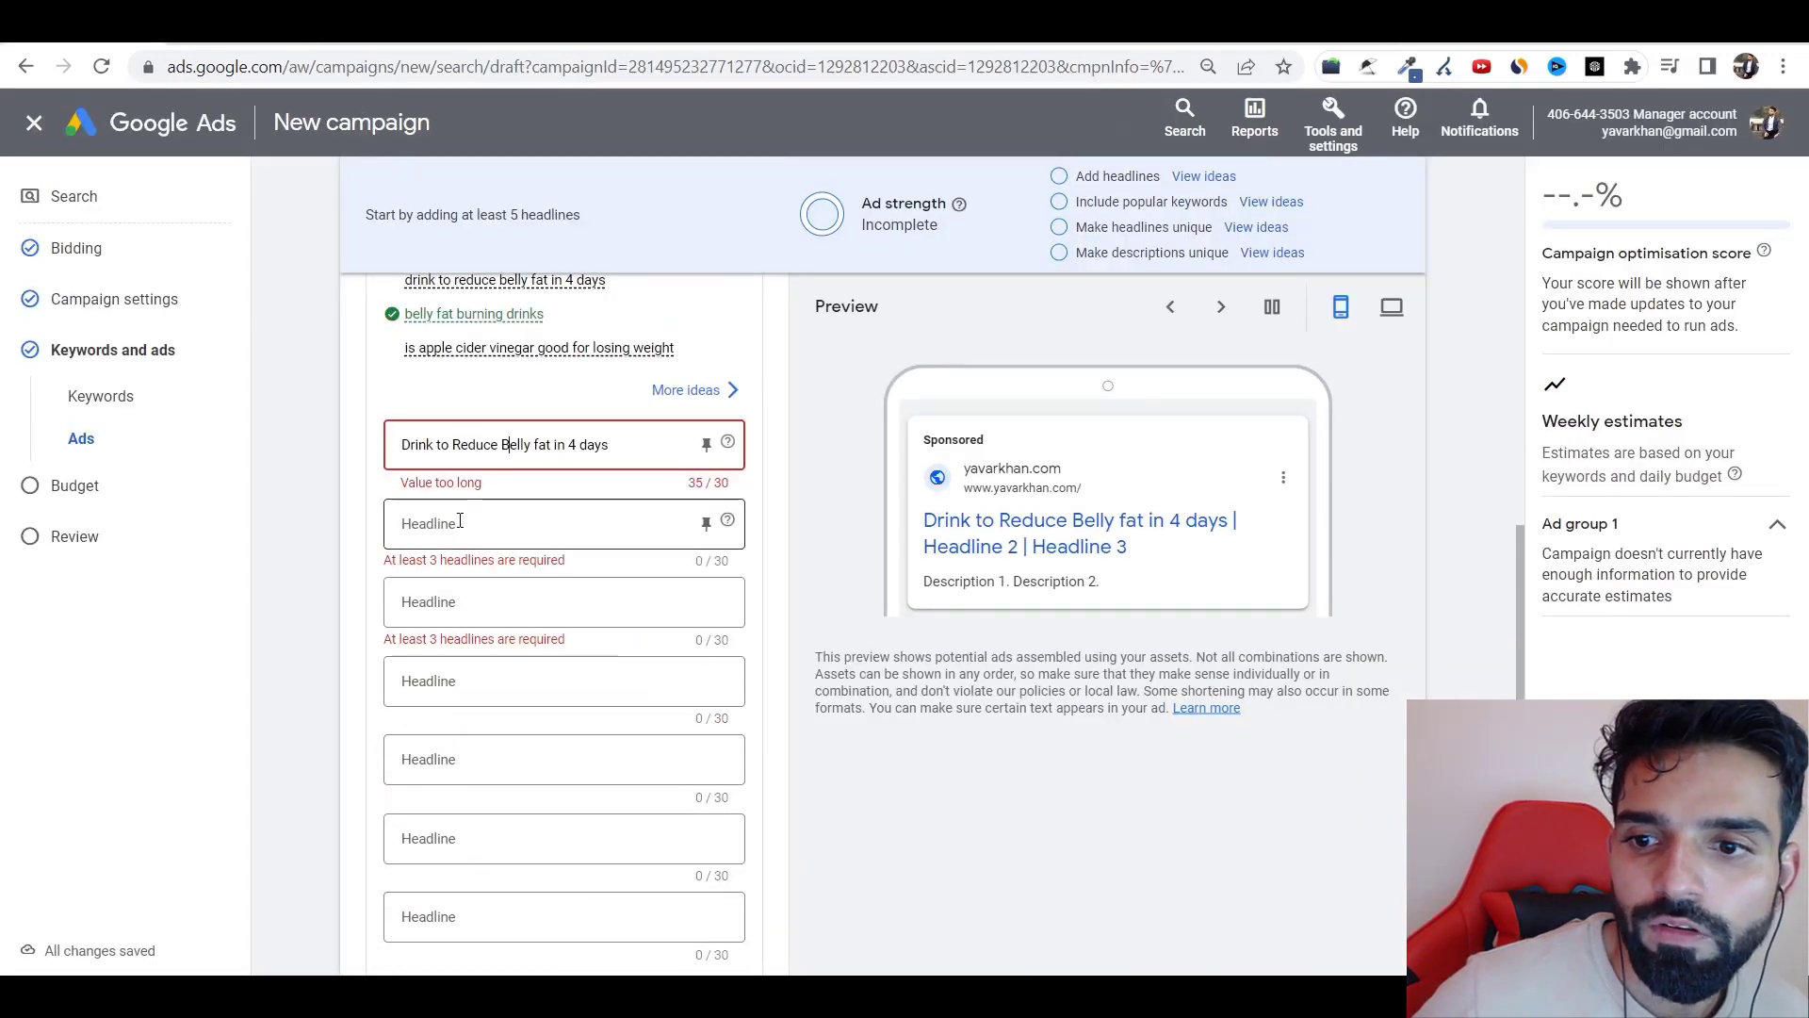
pyautogui.click(499, 524)
pyautogui.write('he Winning Formula - Hint: Not Diet or Exercise')
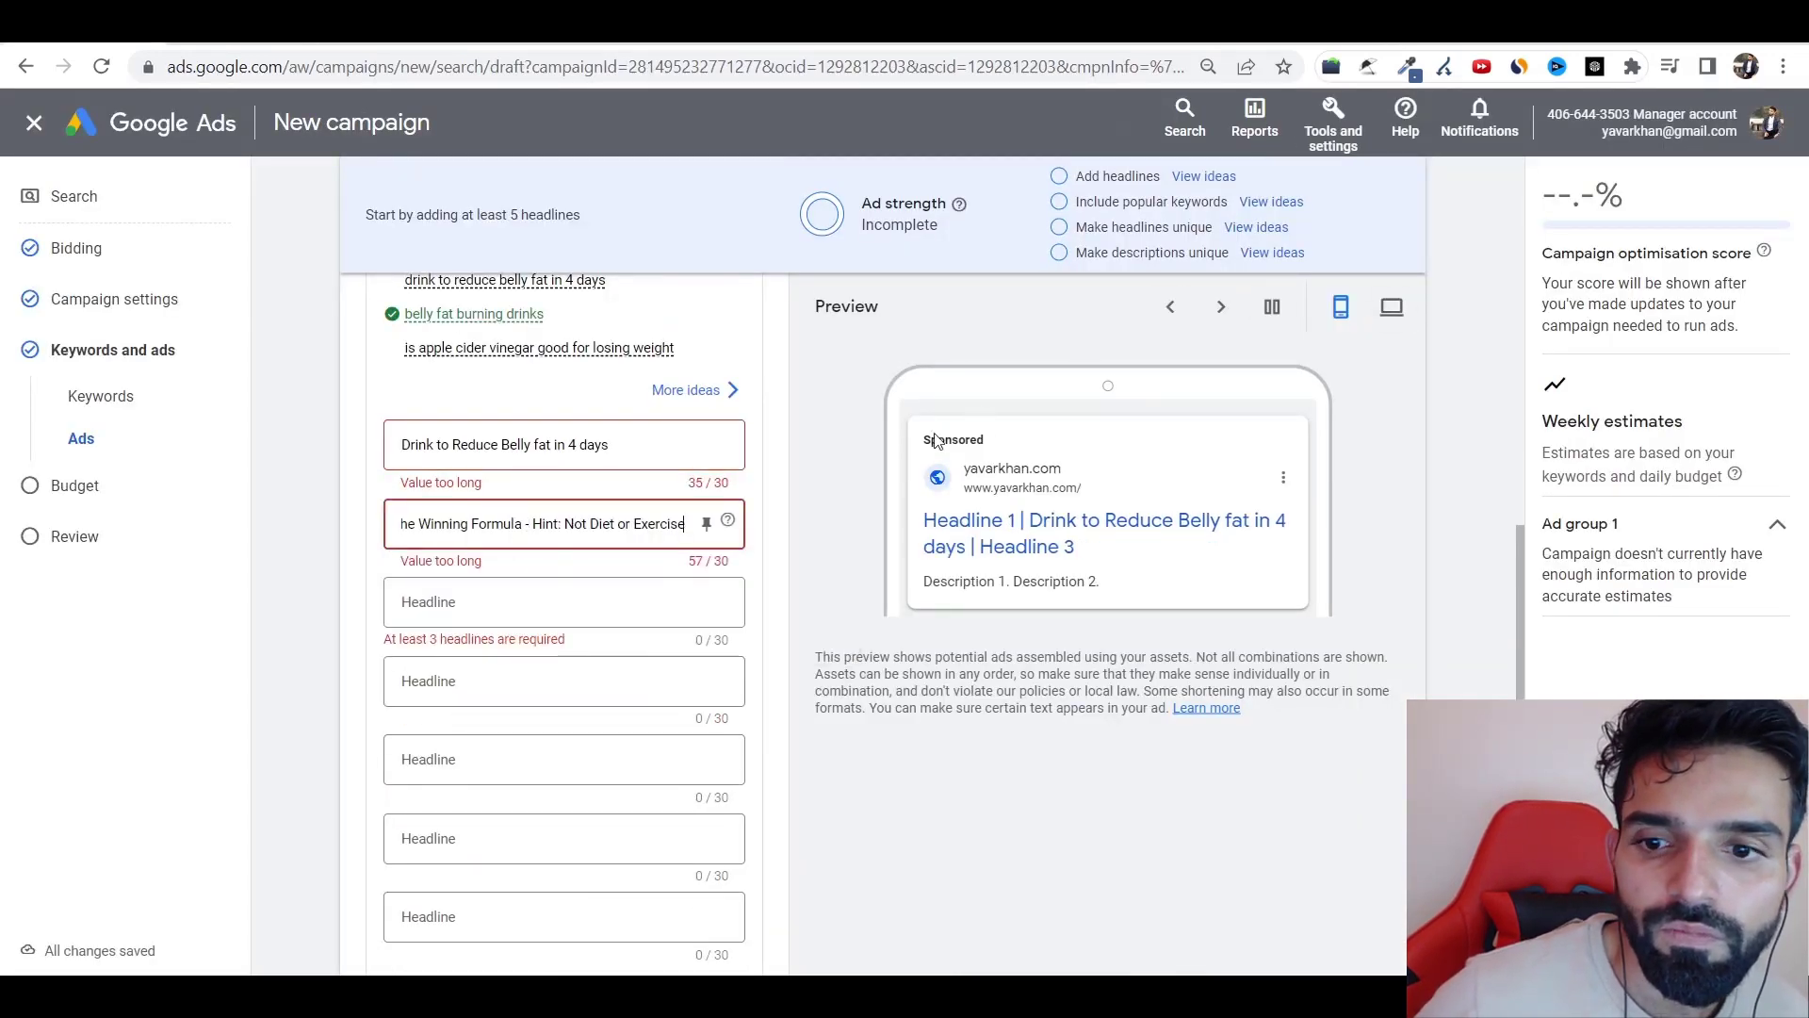
pyautogui.moveTo(685, 524)
pyautogui.mouseDown()
pyautogui.moveTo(535, 524)
pyautogui.moveTo(689, 524)
pyautogui.mouseUp()
pyautogui.click(536, 525)
pyautogui.hotkey('ctrl', 'x')
pyautogui.click(546, 604)
pyautogui.hotkey('ctrl', 'v')
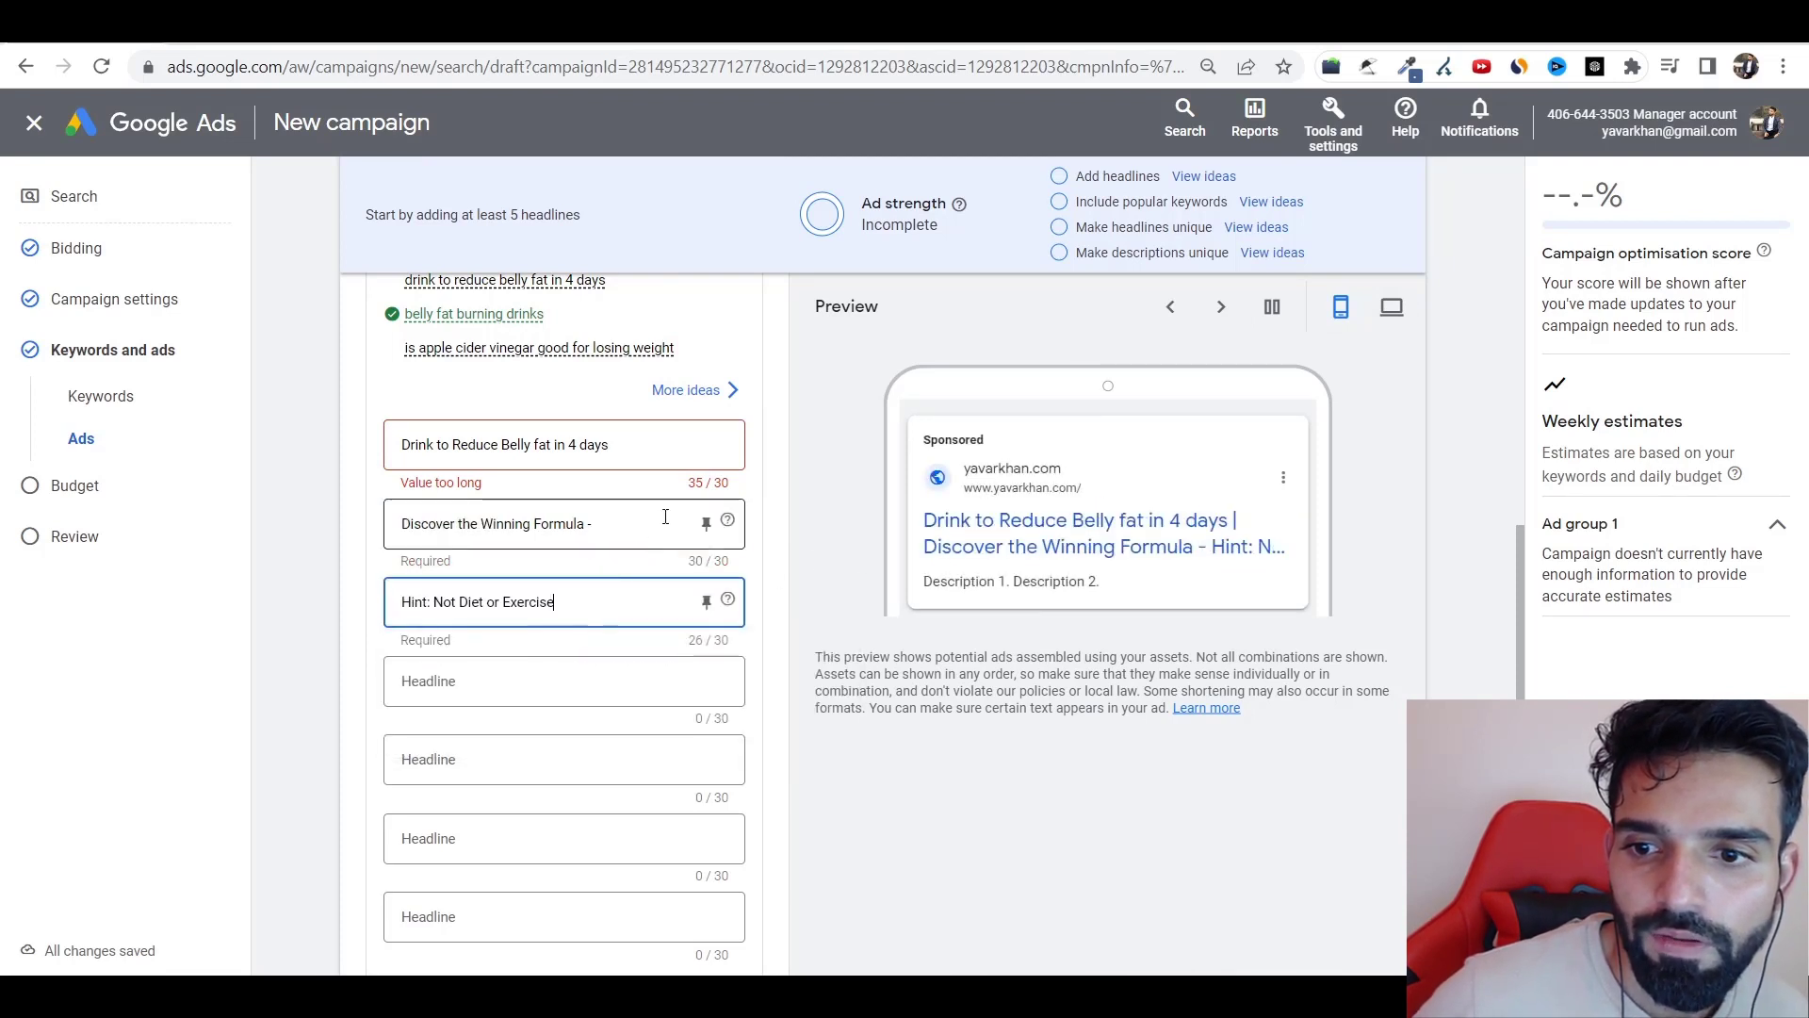
pyautogui.click(665, 519)
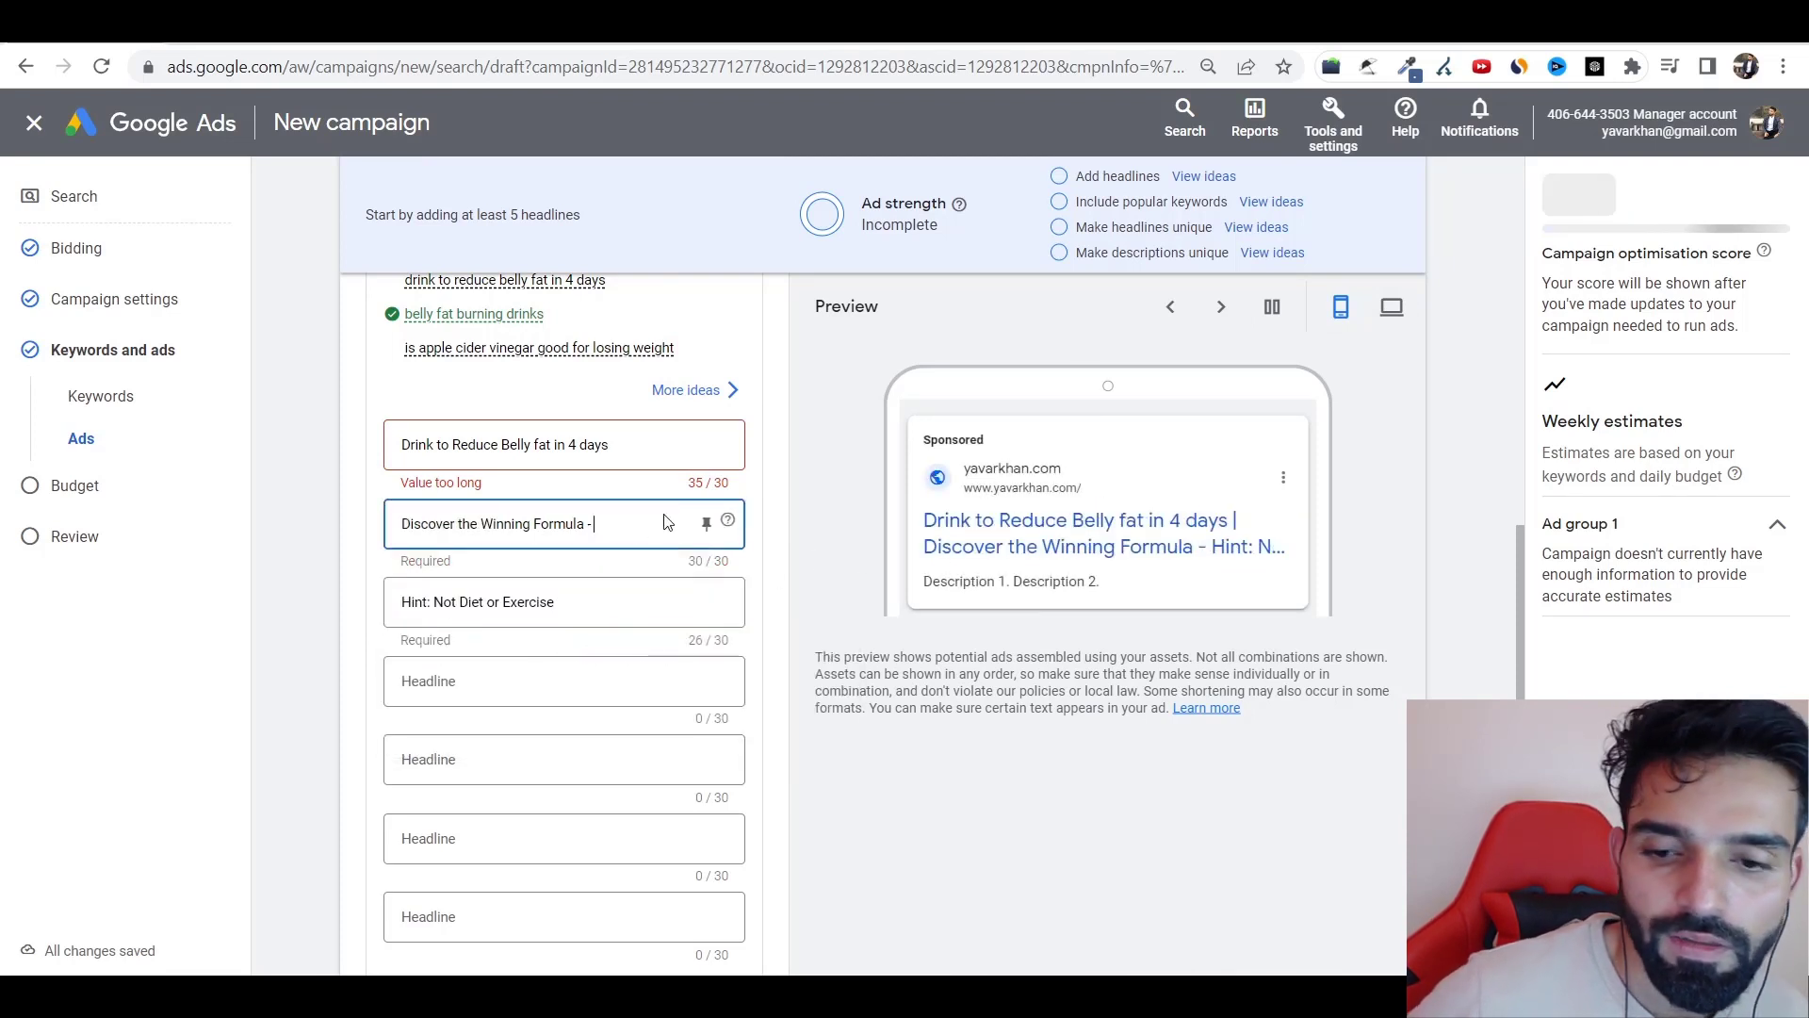
# - Shorten the first headline to "Drink to Reduce Belly fat"
pyautogui.click(625, 446)
pyautogui.press('BackSpace')
pyautogui.press('BackSpace')
pyautogui.press('BackSpace')
pyautogui.press('BackSpace')
pyautogui.press('BackSpace')
pyautogui.press('BackSpace')
pyautogui.press('BackSpace')
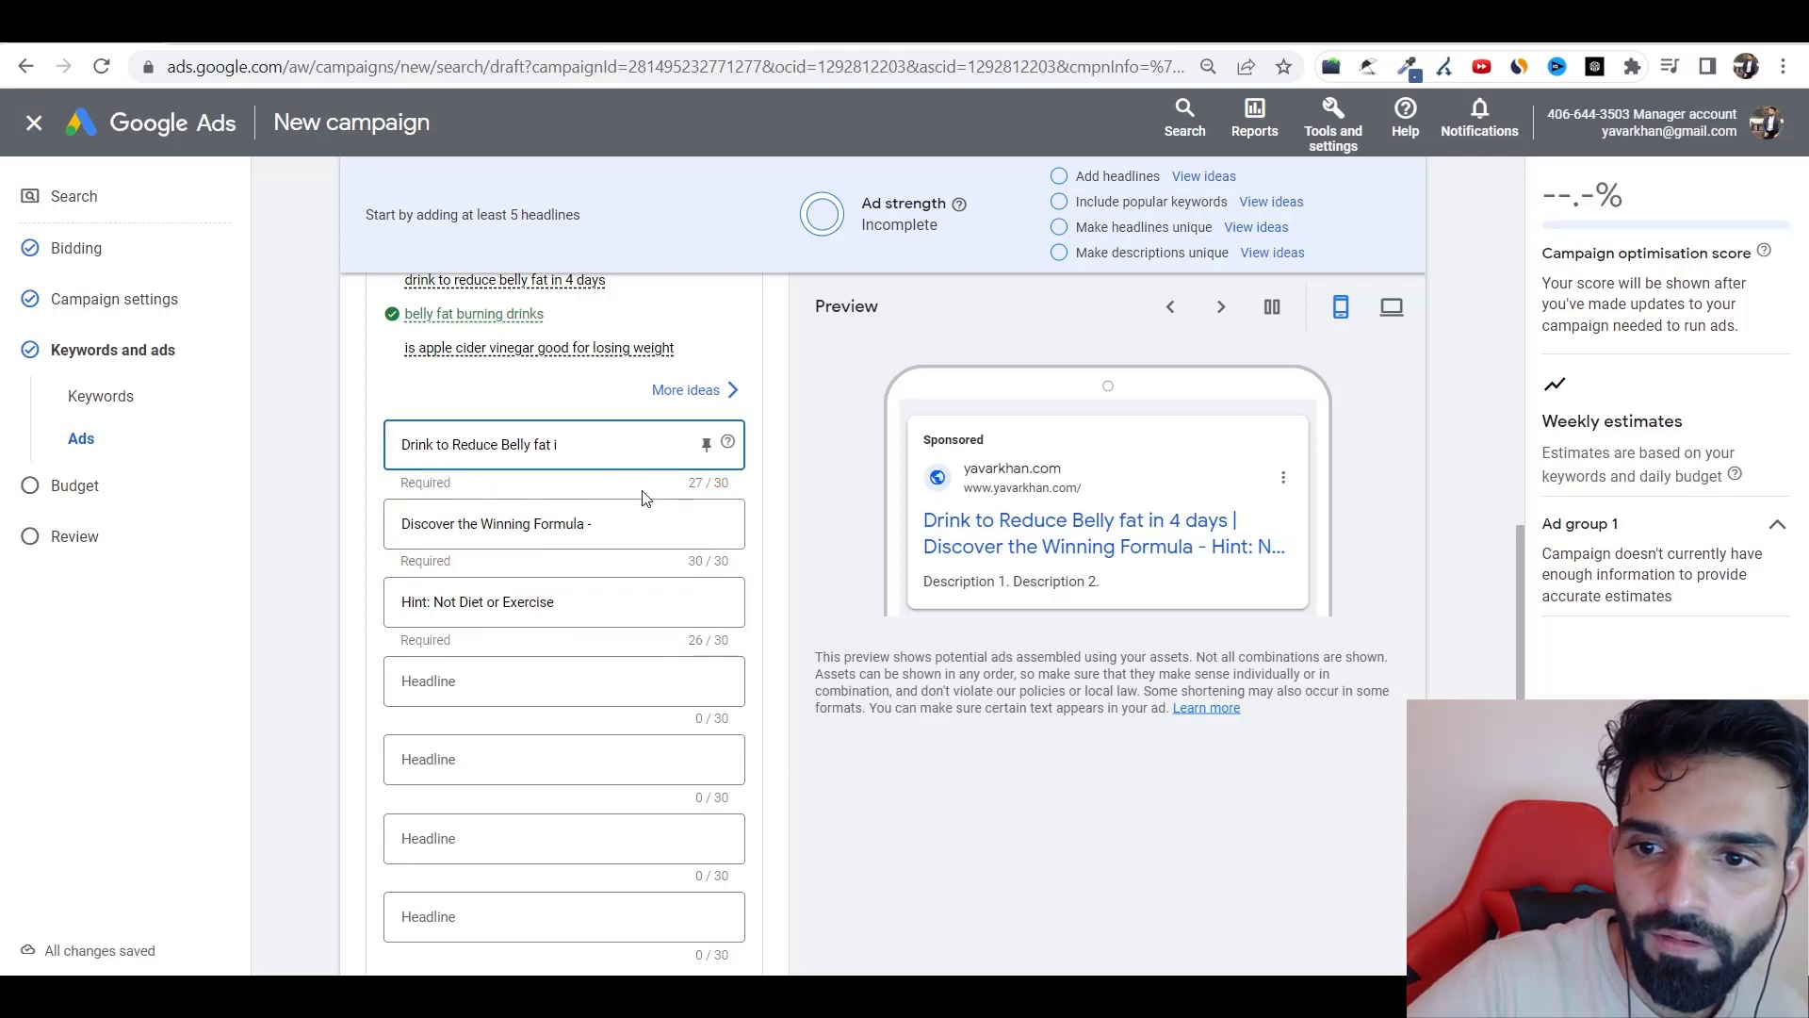
pyautogui.press('BackSpace')
pyautogui.press('BackSpace')
# - Copy the competitor ad's "Within Weeks Folks Have Dropped an Average of 25.2 lbs, Waists Have Shrunk By 7.1 Inches." into the first description
pyautogui.hotkey('ctrl', 'Tab')
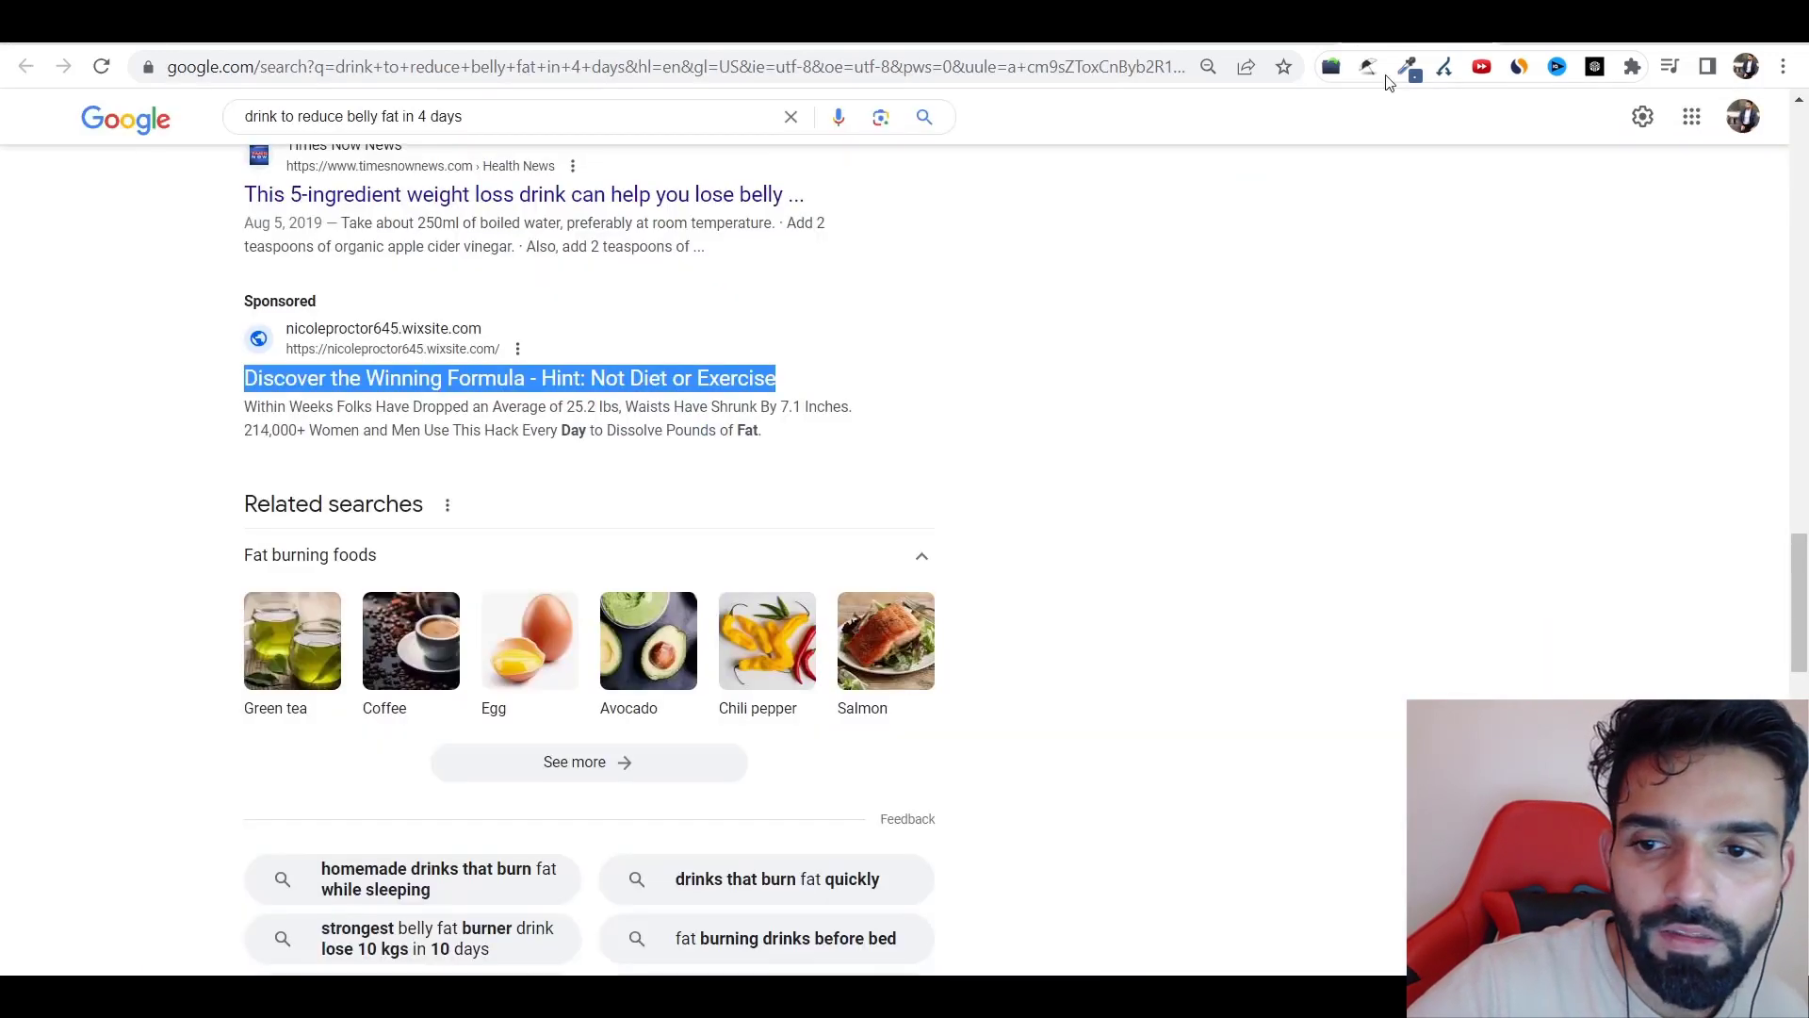
pyautogui.moveTo(854, 407); pyautogui.dragTo(168, 408)
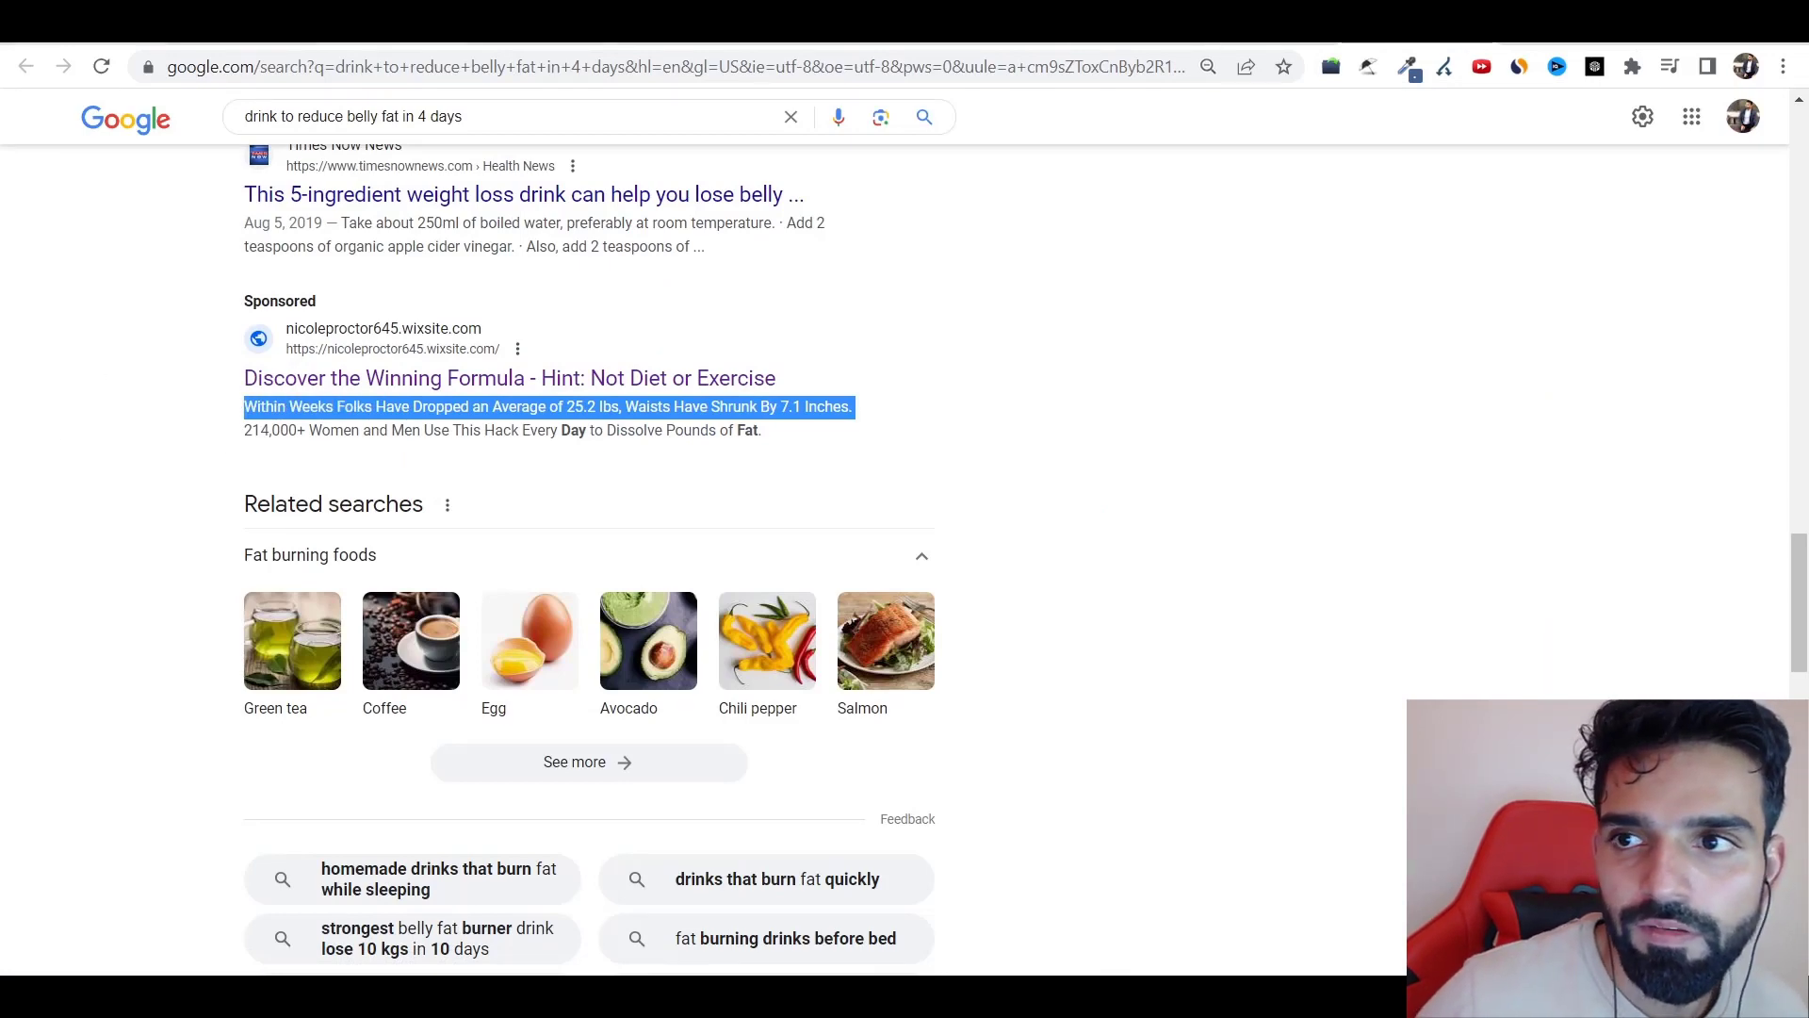
pyautogui.hotkey('ctrl', 'c')
pyautogui.hotkey('ctrl', 'Tab')
pyautogui.scroll(-5, 521, 613)
pyautogui.click(513, 603)
pyautogui.hotkey('ctrl', 'v')
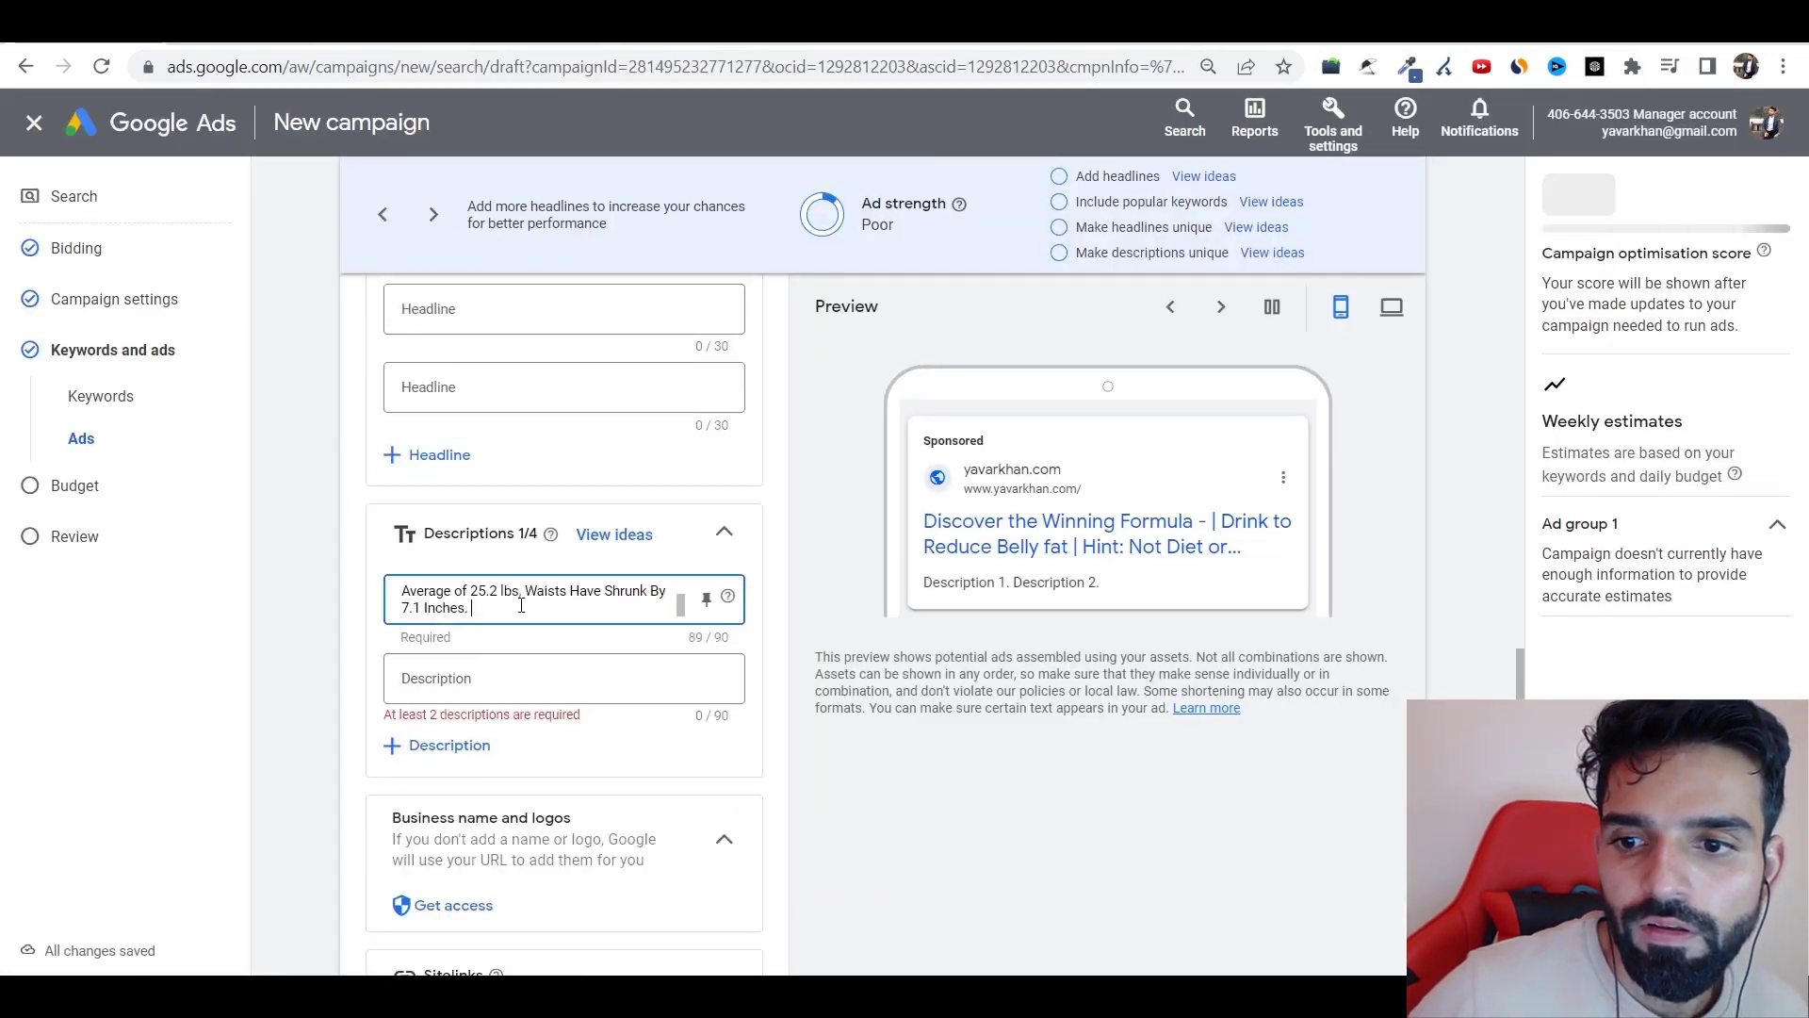
# - Copy "Greatest Solution to kickstart your metabolism the natural way. Improve your..." from the sponsored ColonBroom result into the second description
pyautogui.hotkey('ctrl', 'shift', 'Tab')
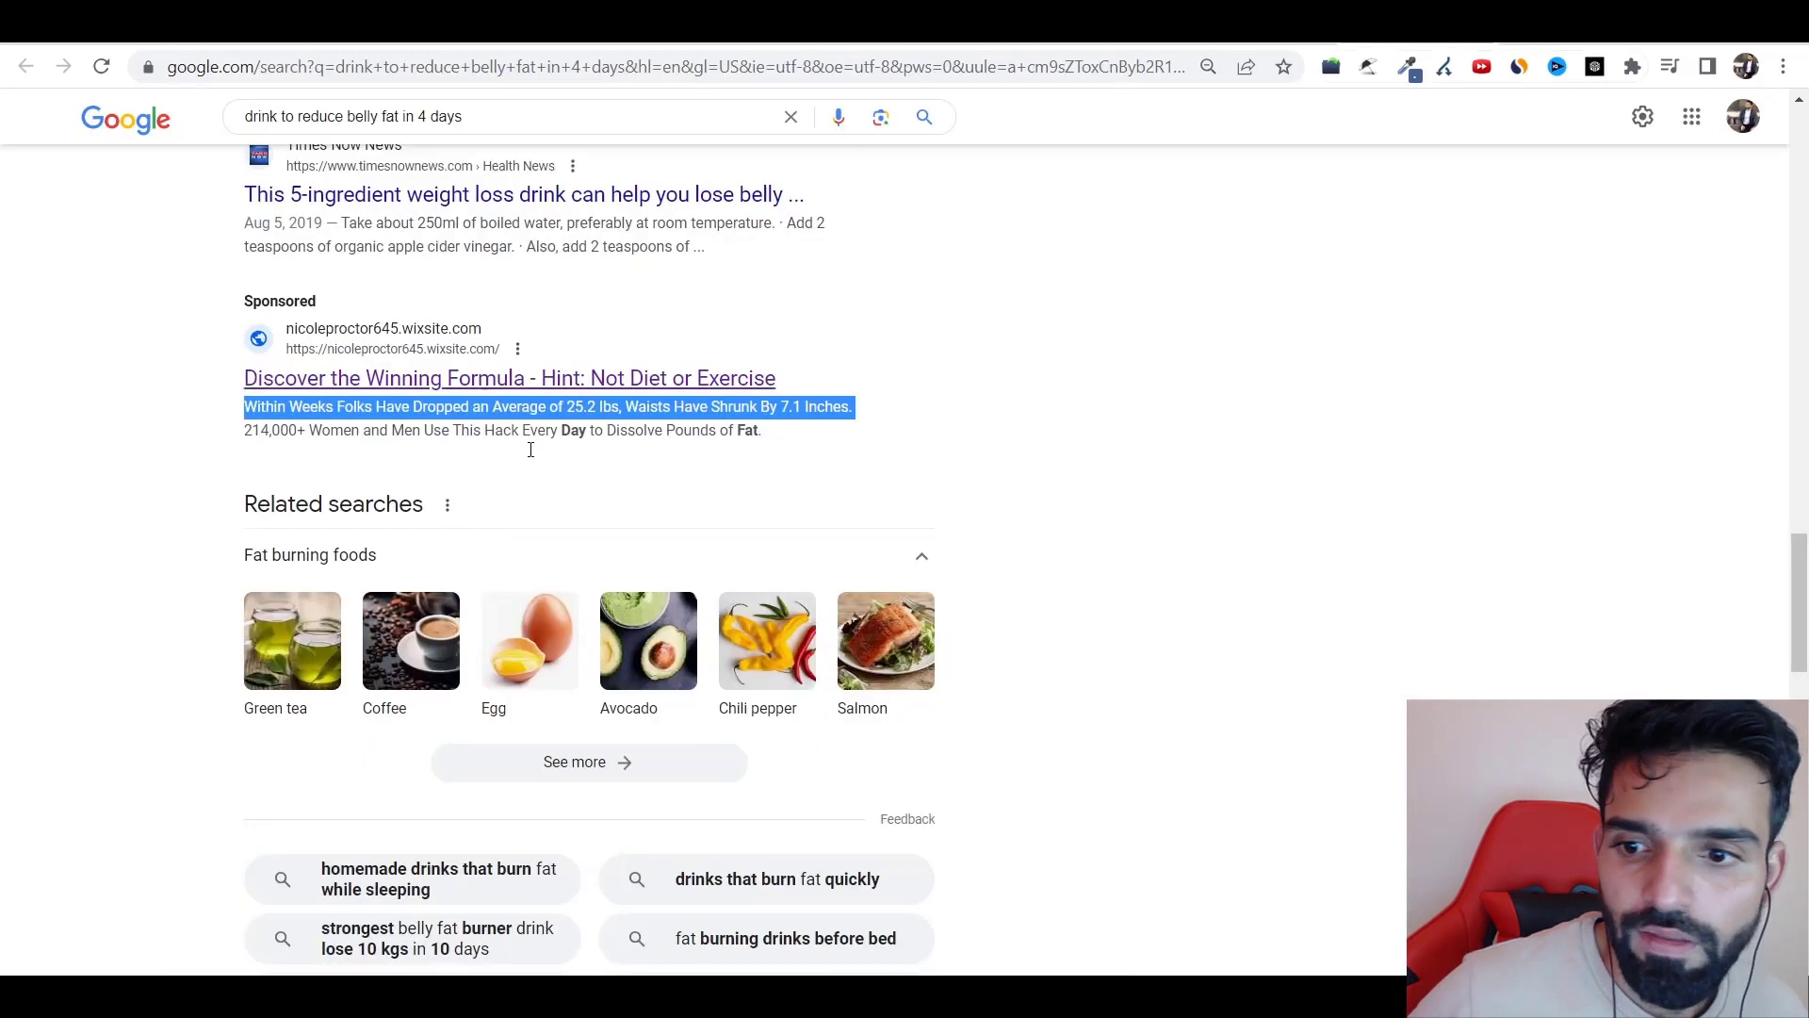
pyautogui.scroll(-8, 94, 801)
pyautogui.scroll(-9, 242, 687)
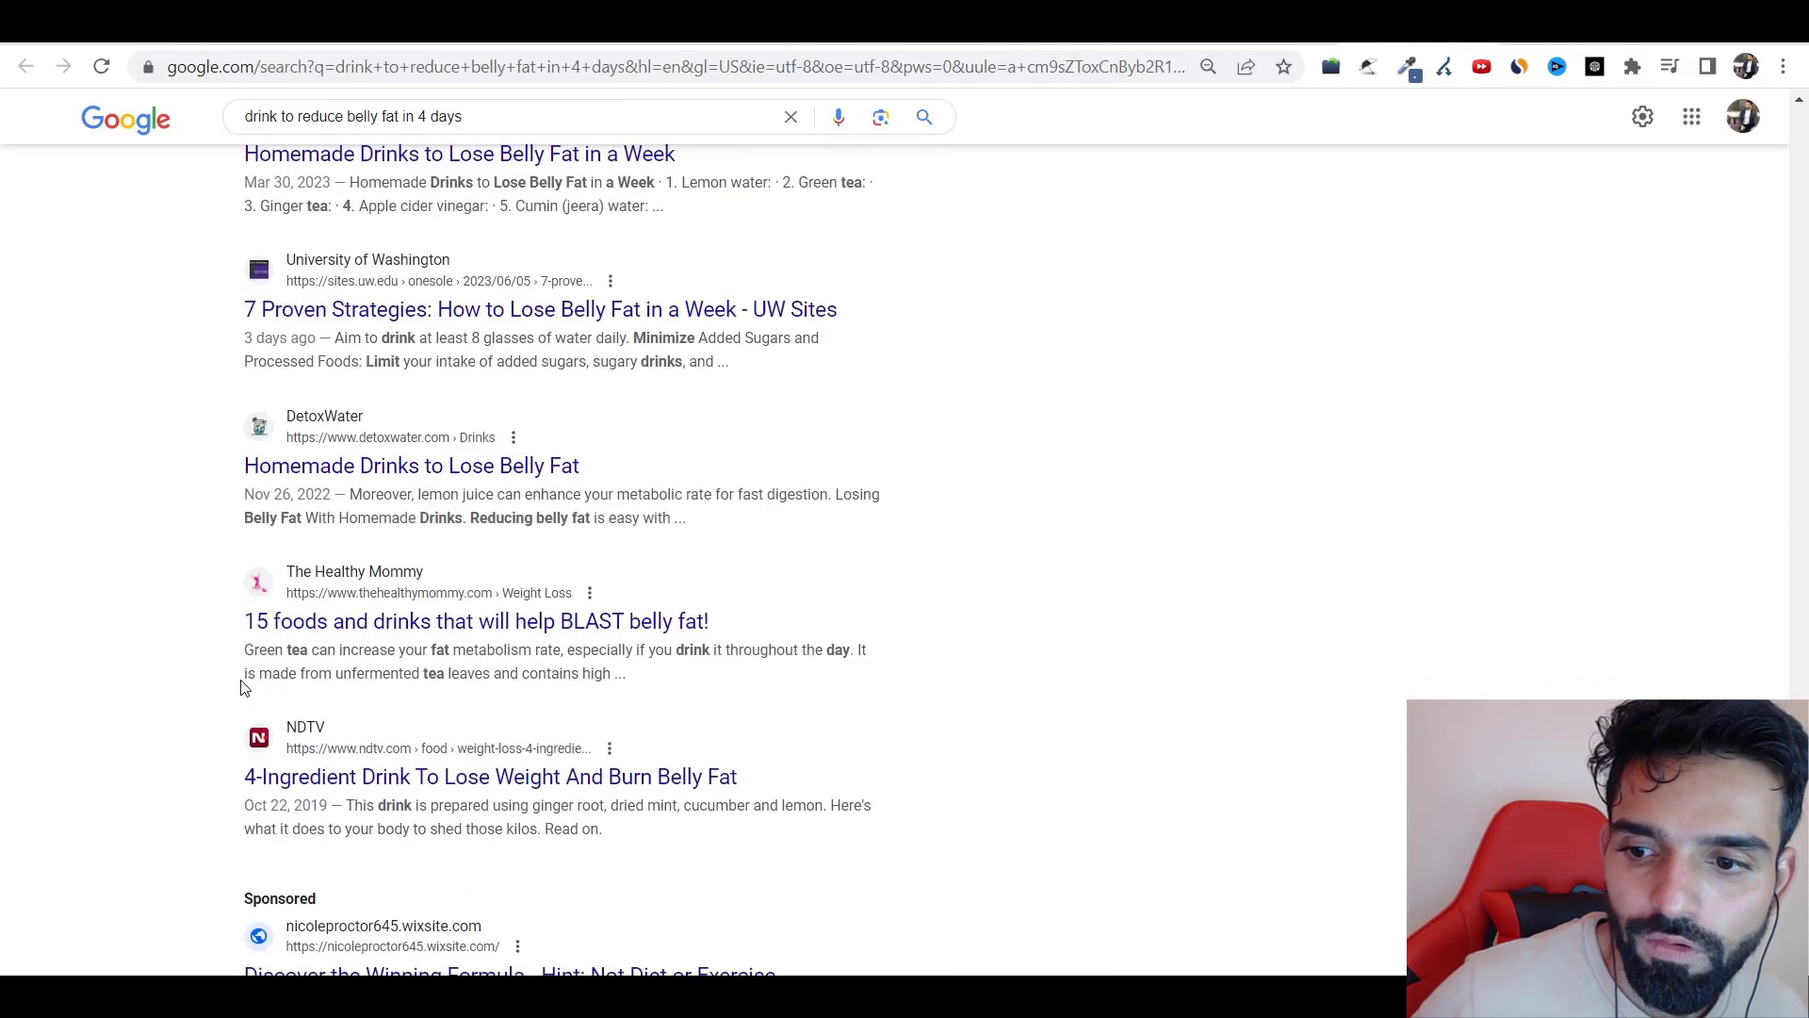
pyautogui.scroll(-7, 268, 825)
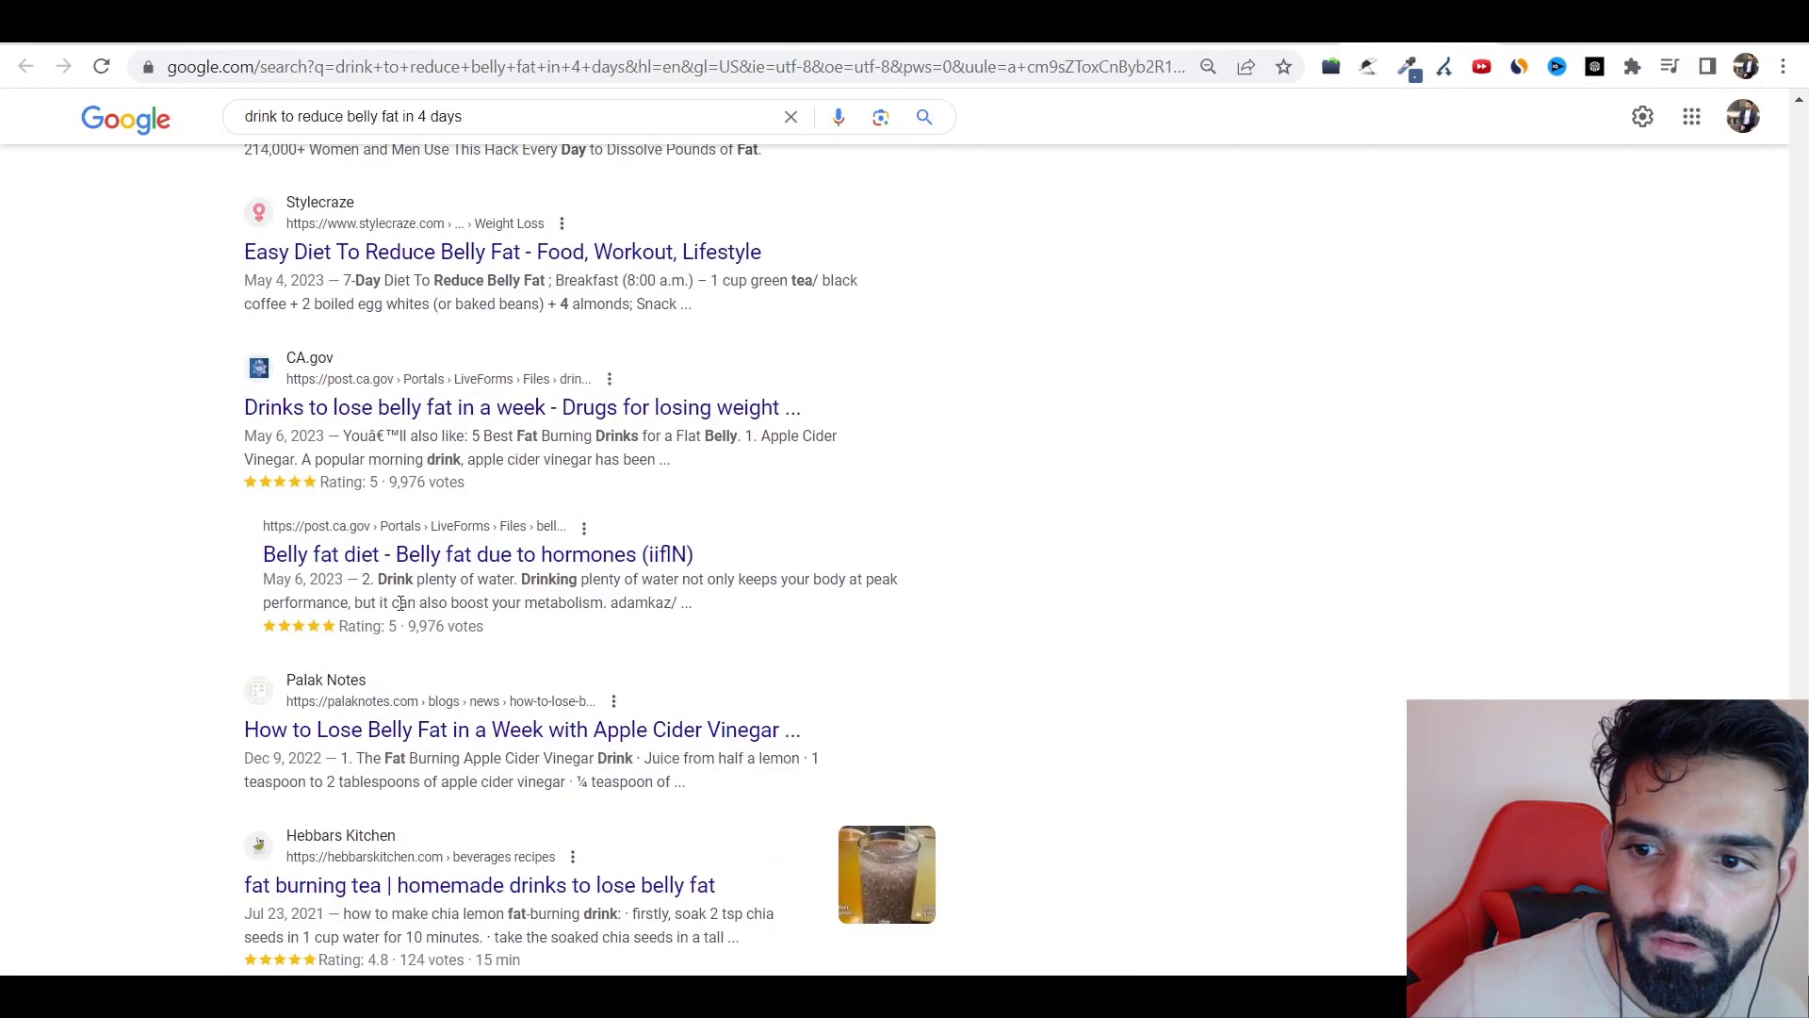
pyautogui.scroll(7, 278, 692)
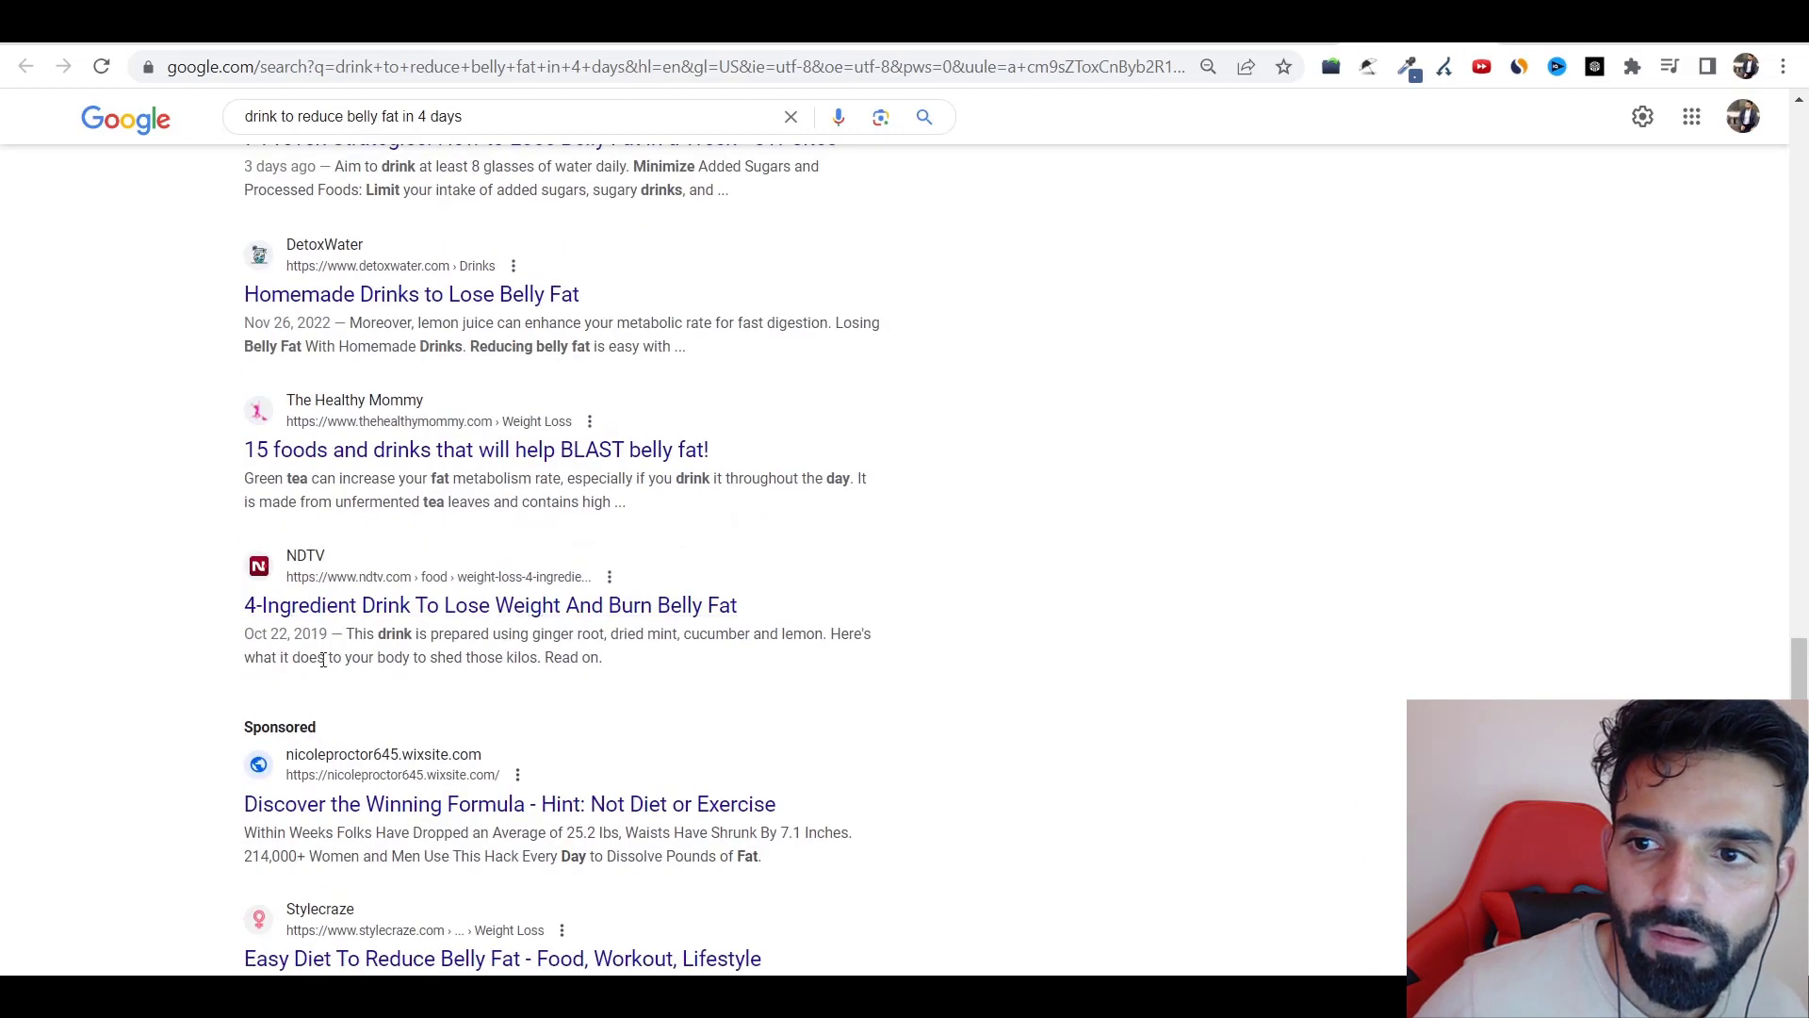
pyautogui.scroll(-10, 282, 744)
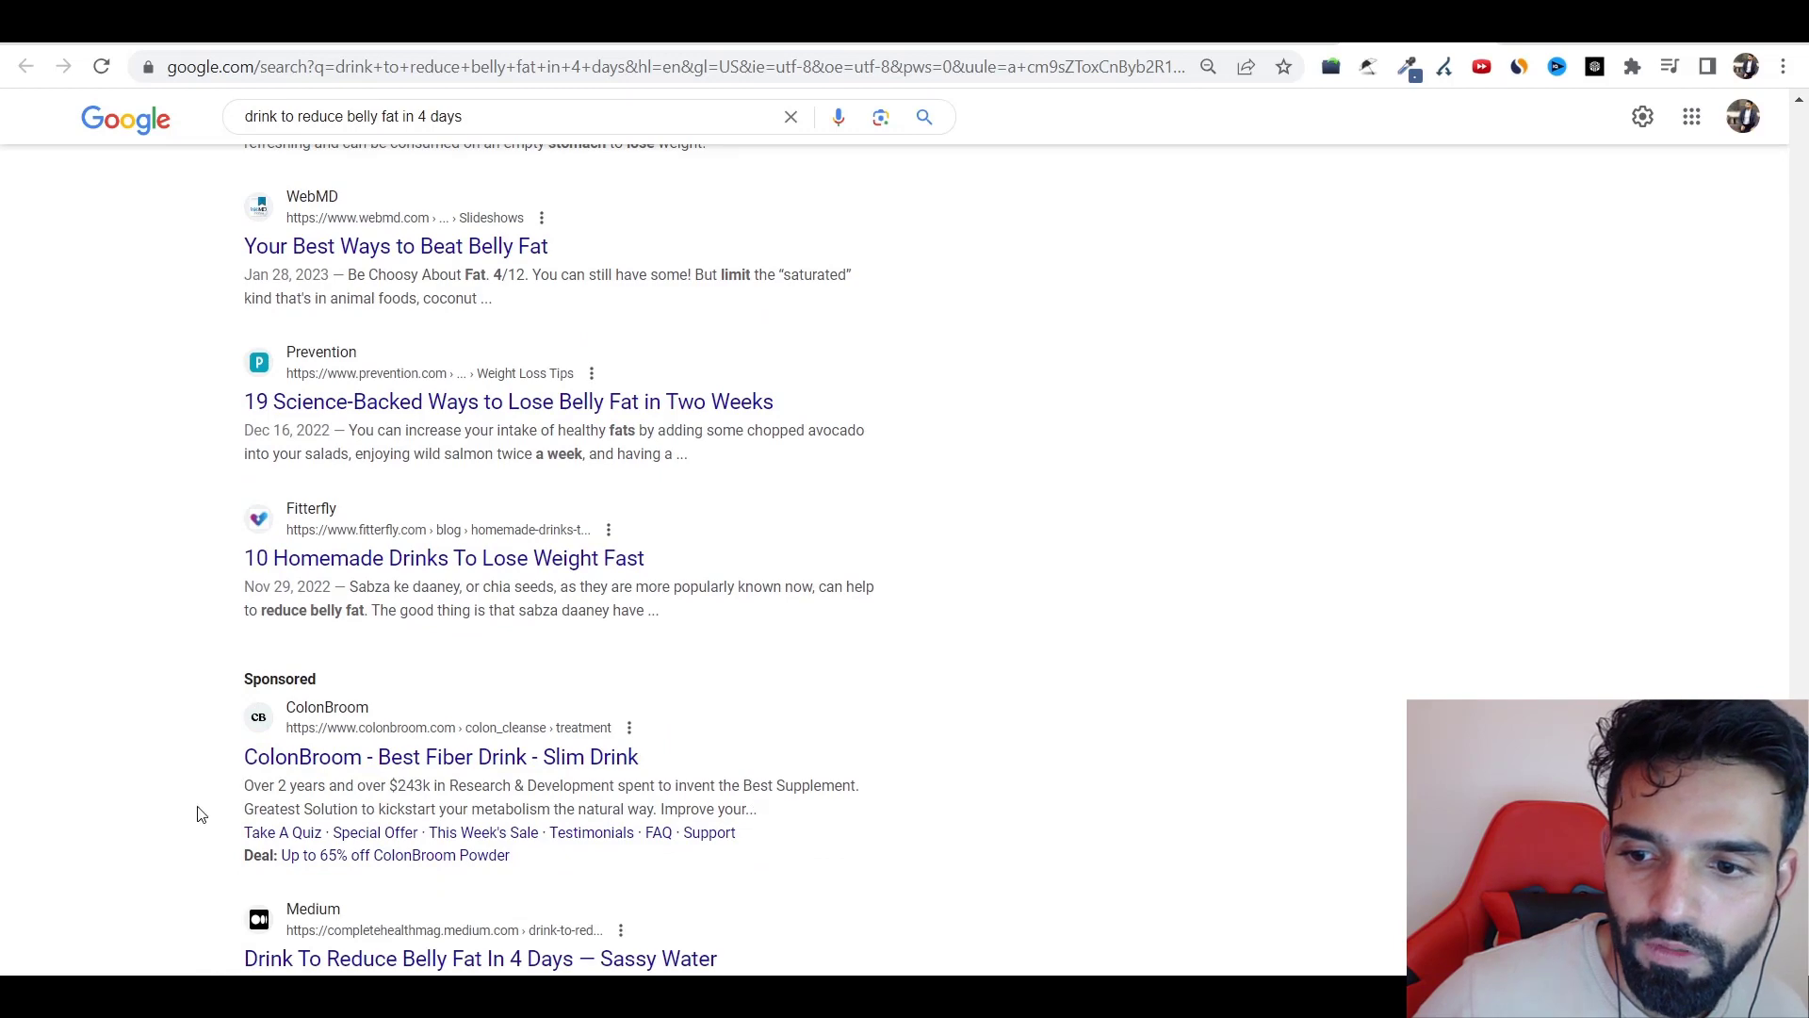
pyautogui.moveTo(248, 813); pyautogui.dragTo(799, 815)
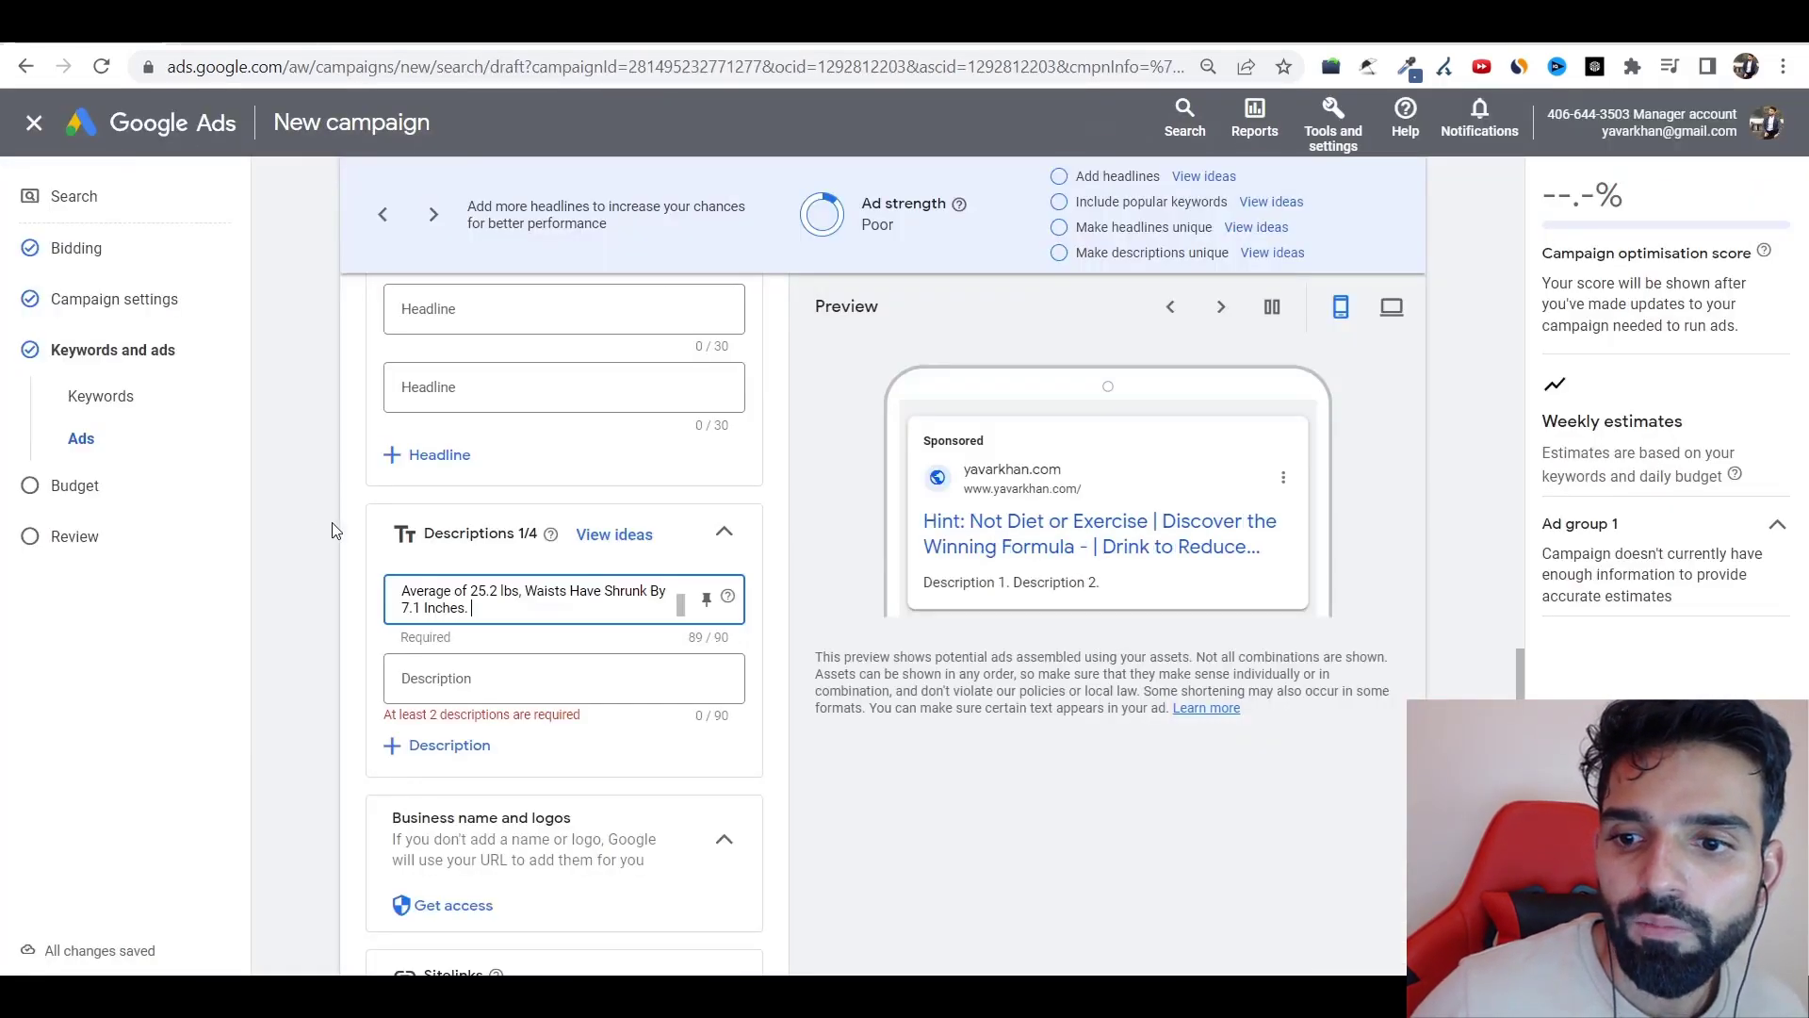
pyautogui.scroll(-3, 412, 449)
pyautogui.click(413, 414)
pyautogui.hotkey('ctrl', 'v')
pyautogui.click(364, 614)
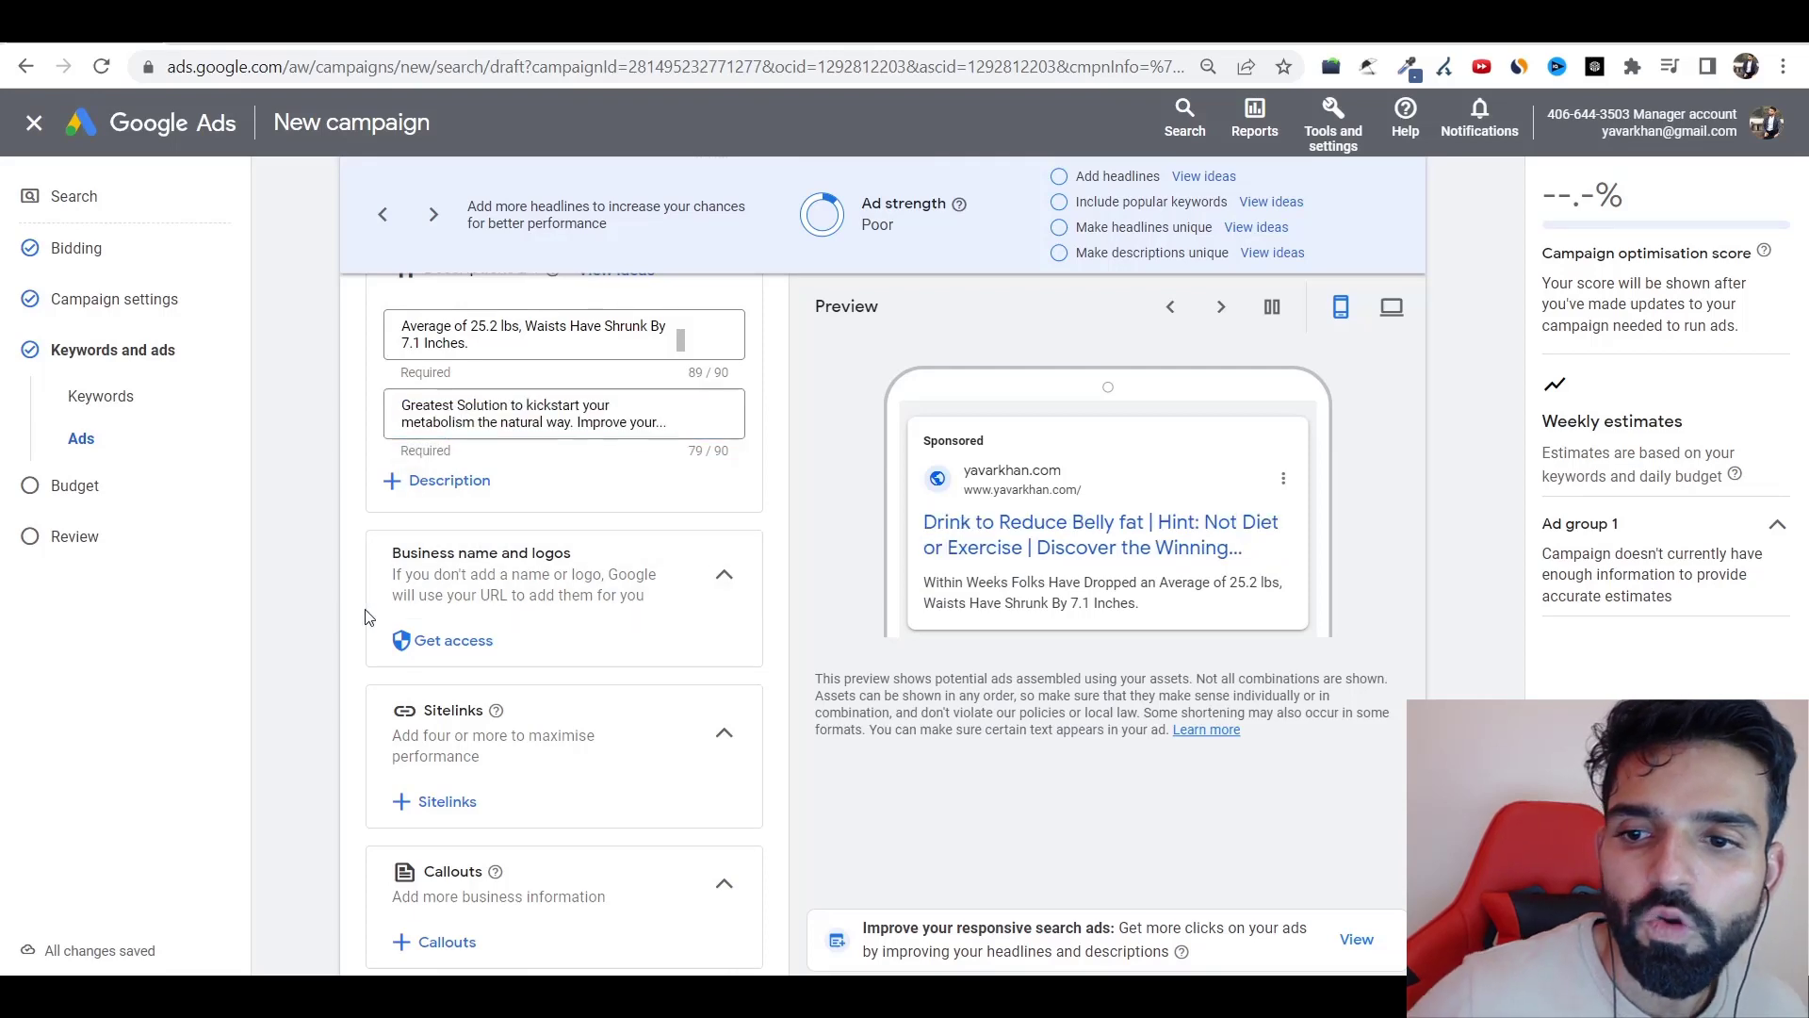
# - Continue past the ad to the budget page and set a custom average daily budget of US$1,000
pyautogui.scroll(5, 620, 693)
pyautogui.scroll(-6, 620, 693)
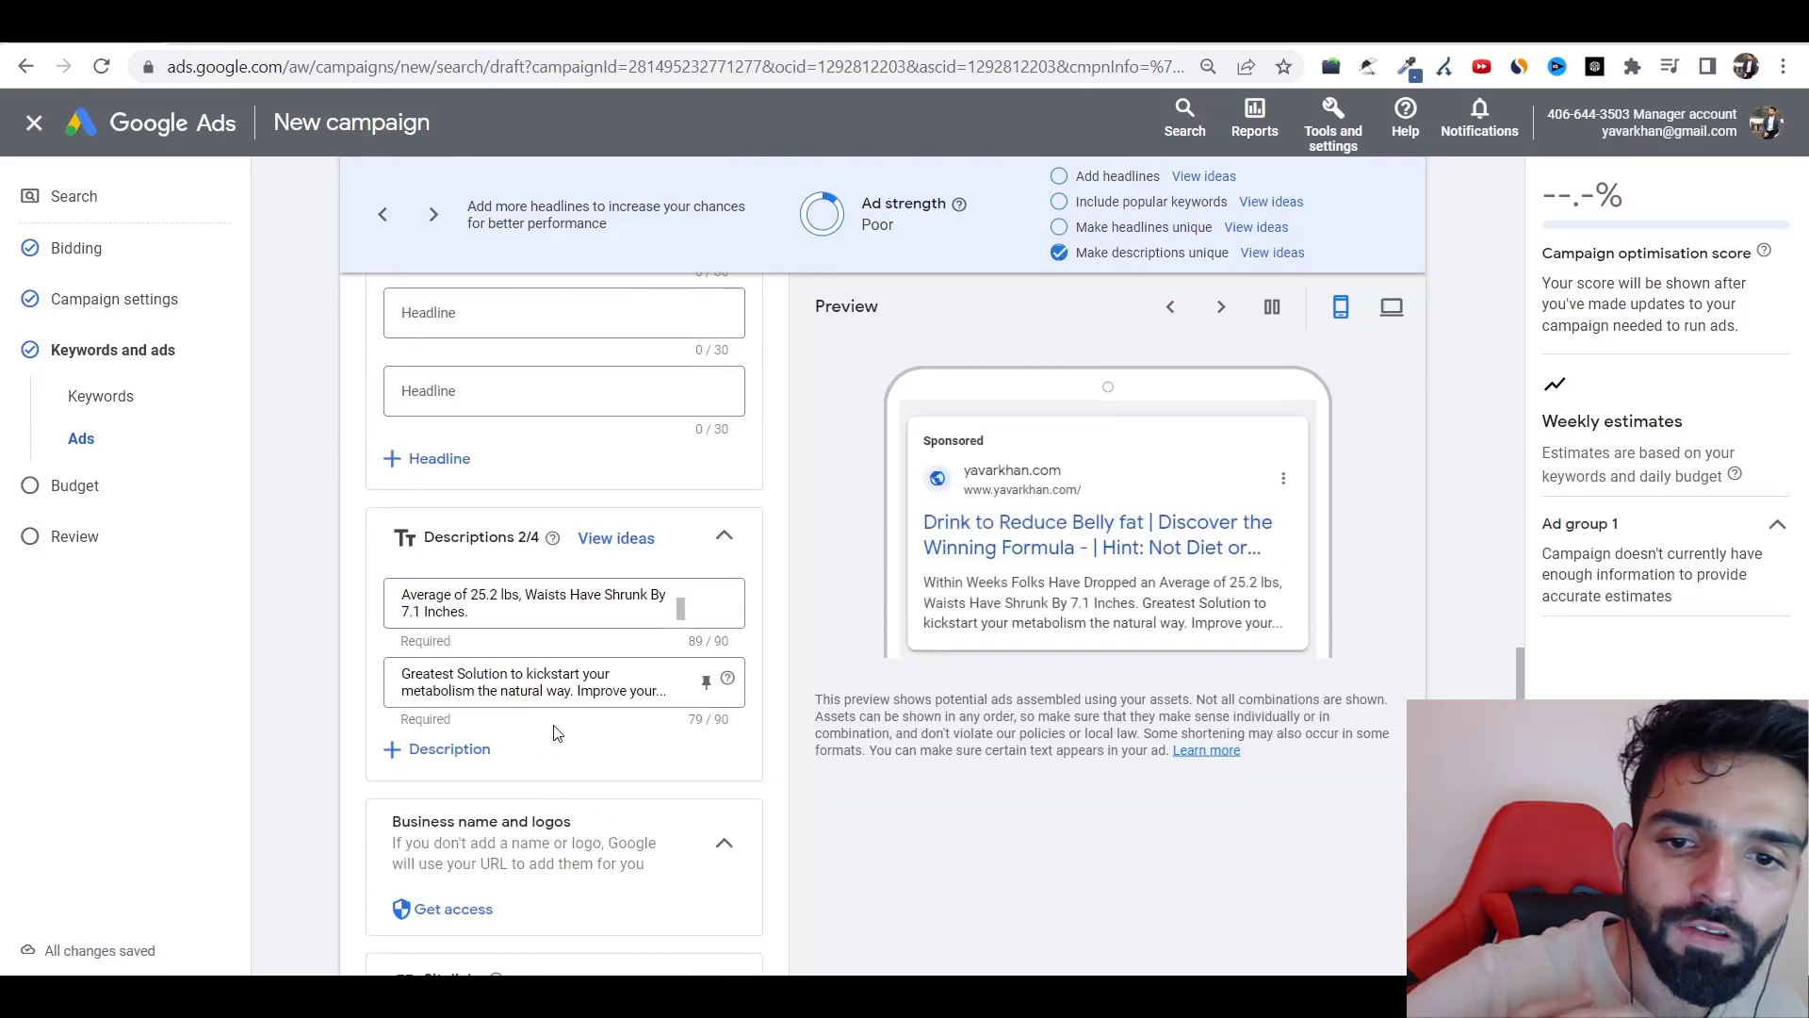
pyautogui.scroll(-6, 739, 726)
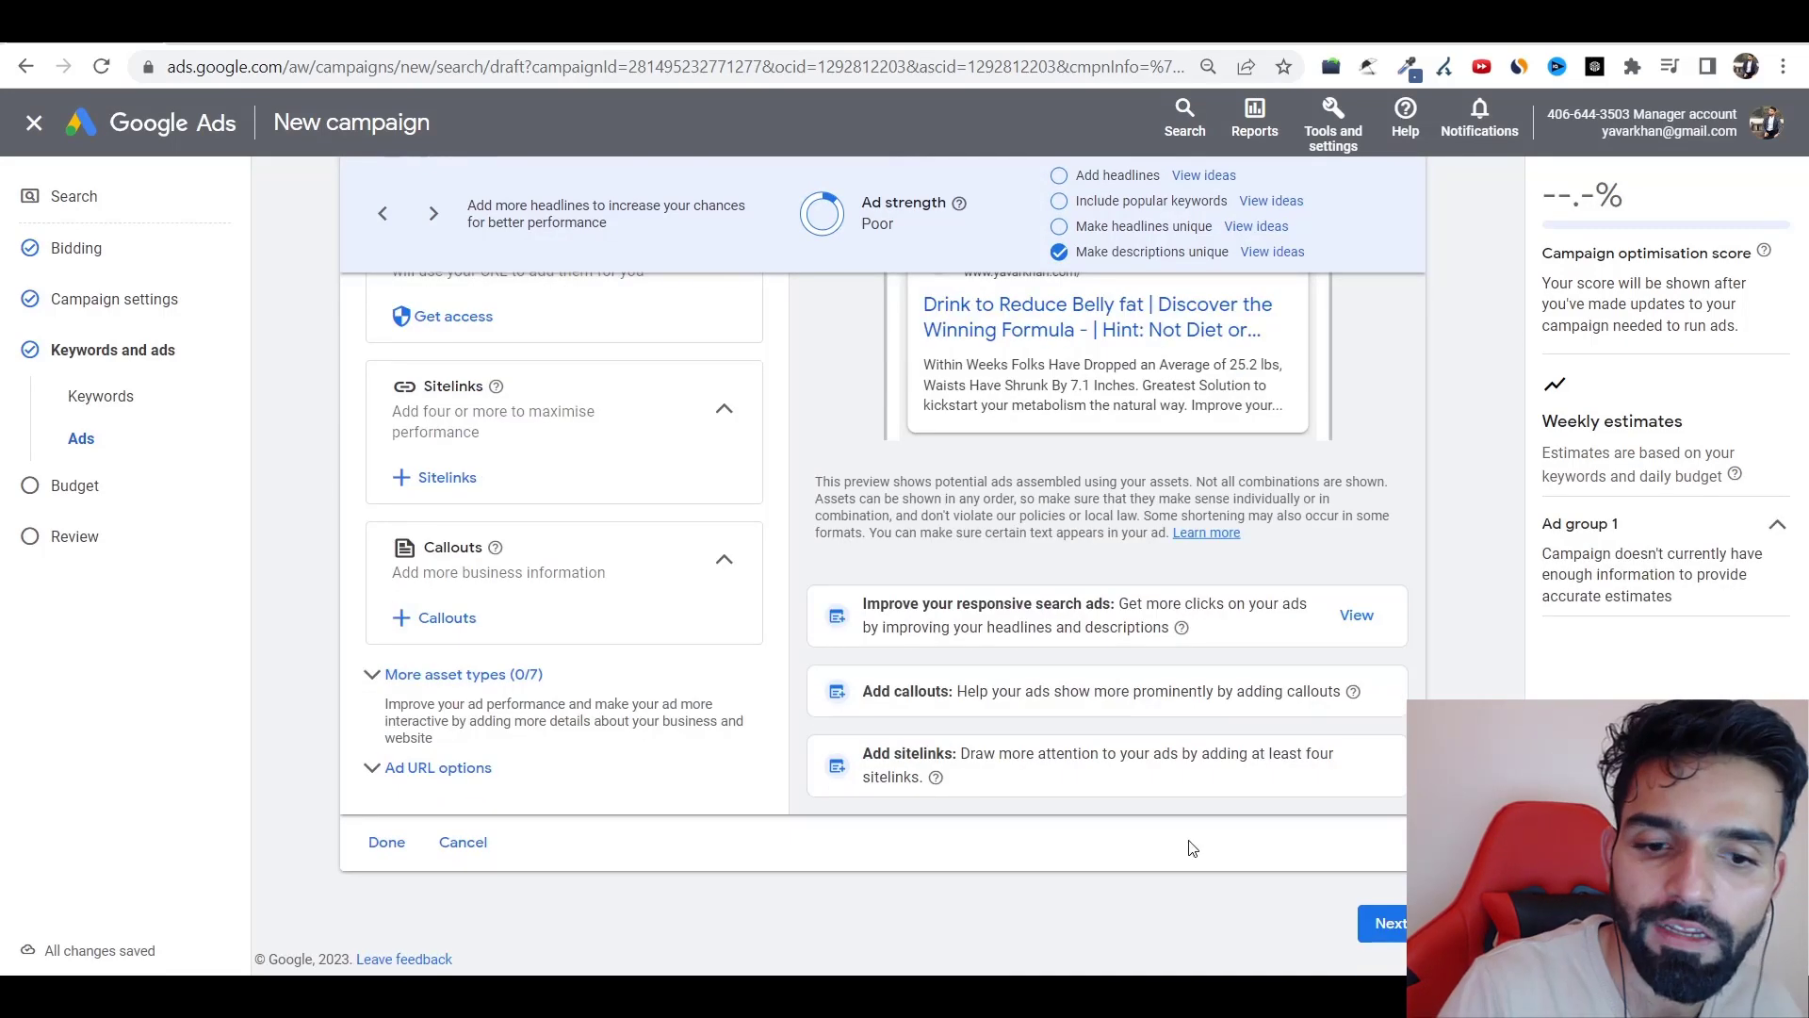
pyautogui.click(1368, 929)
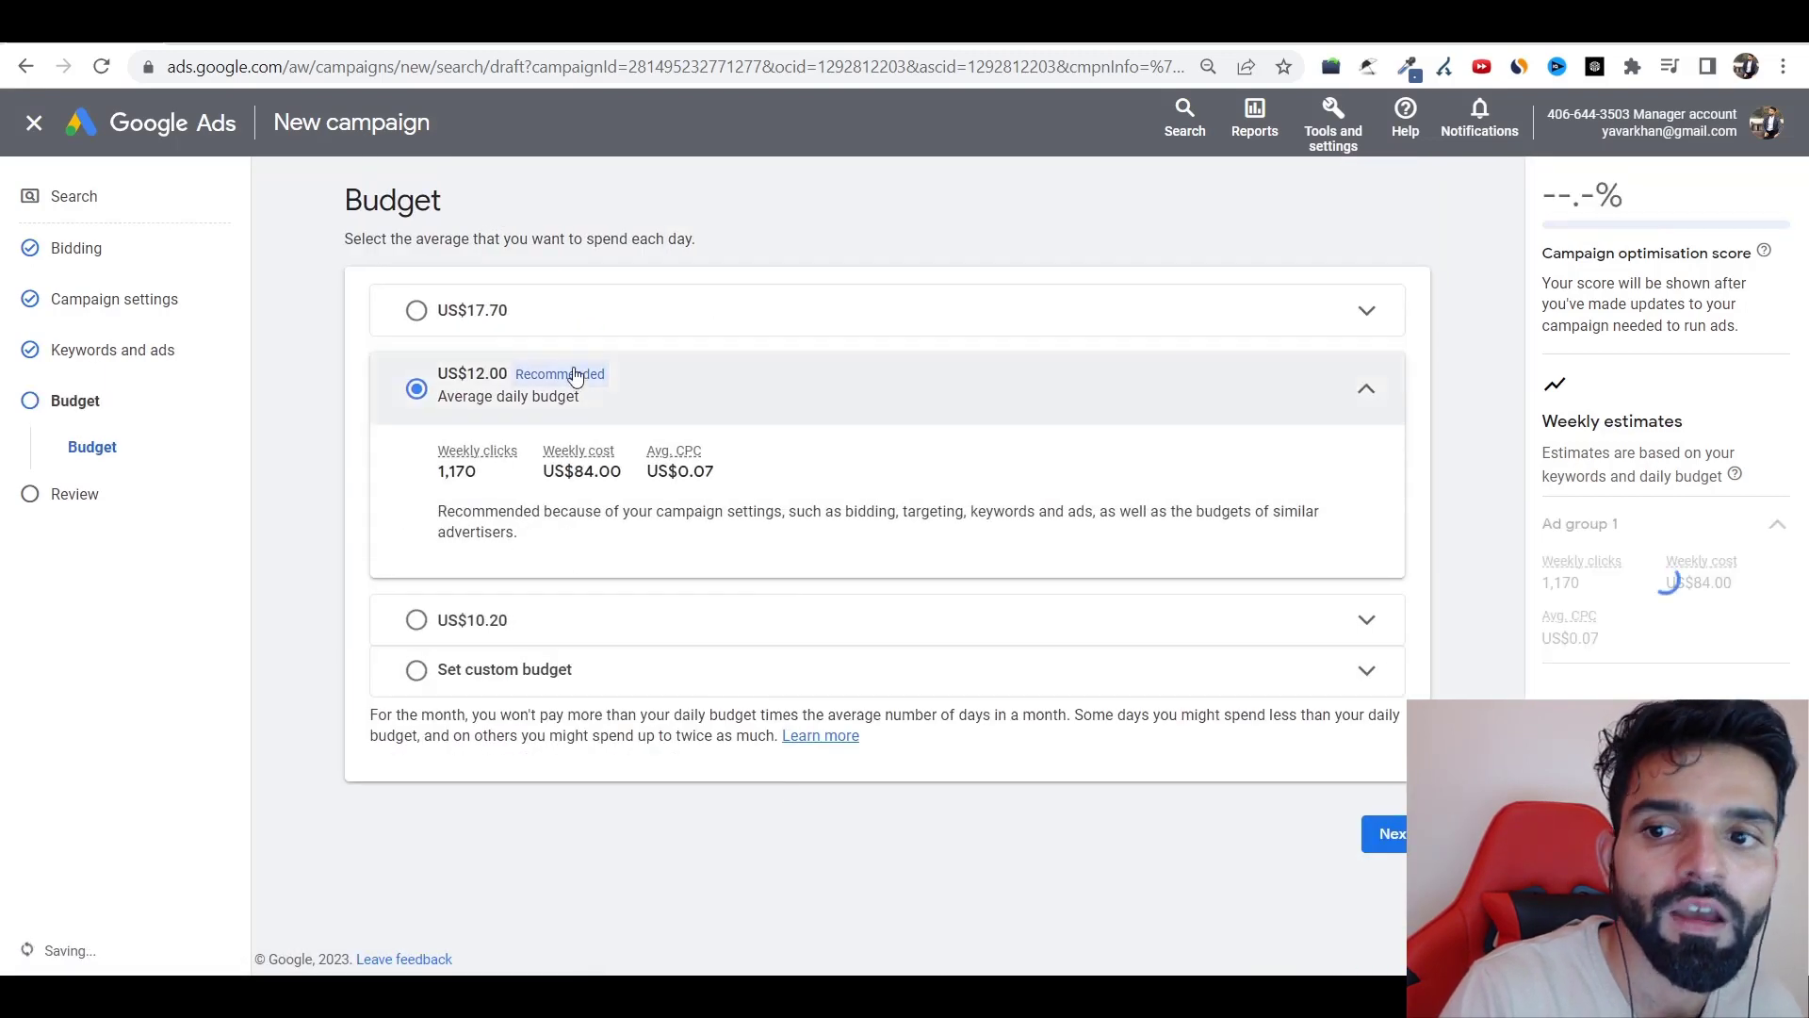
pyautogui.click(417, 669)
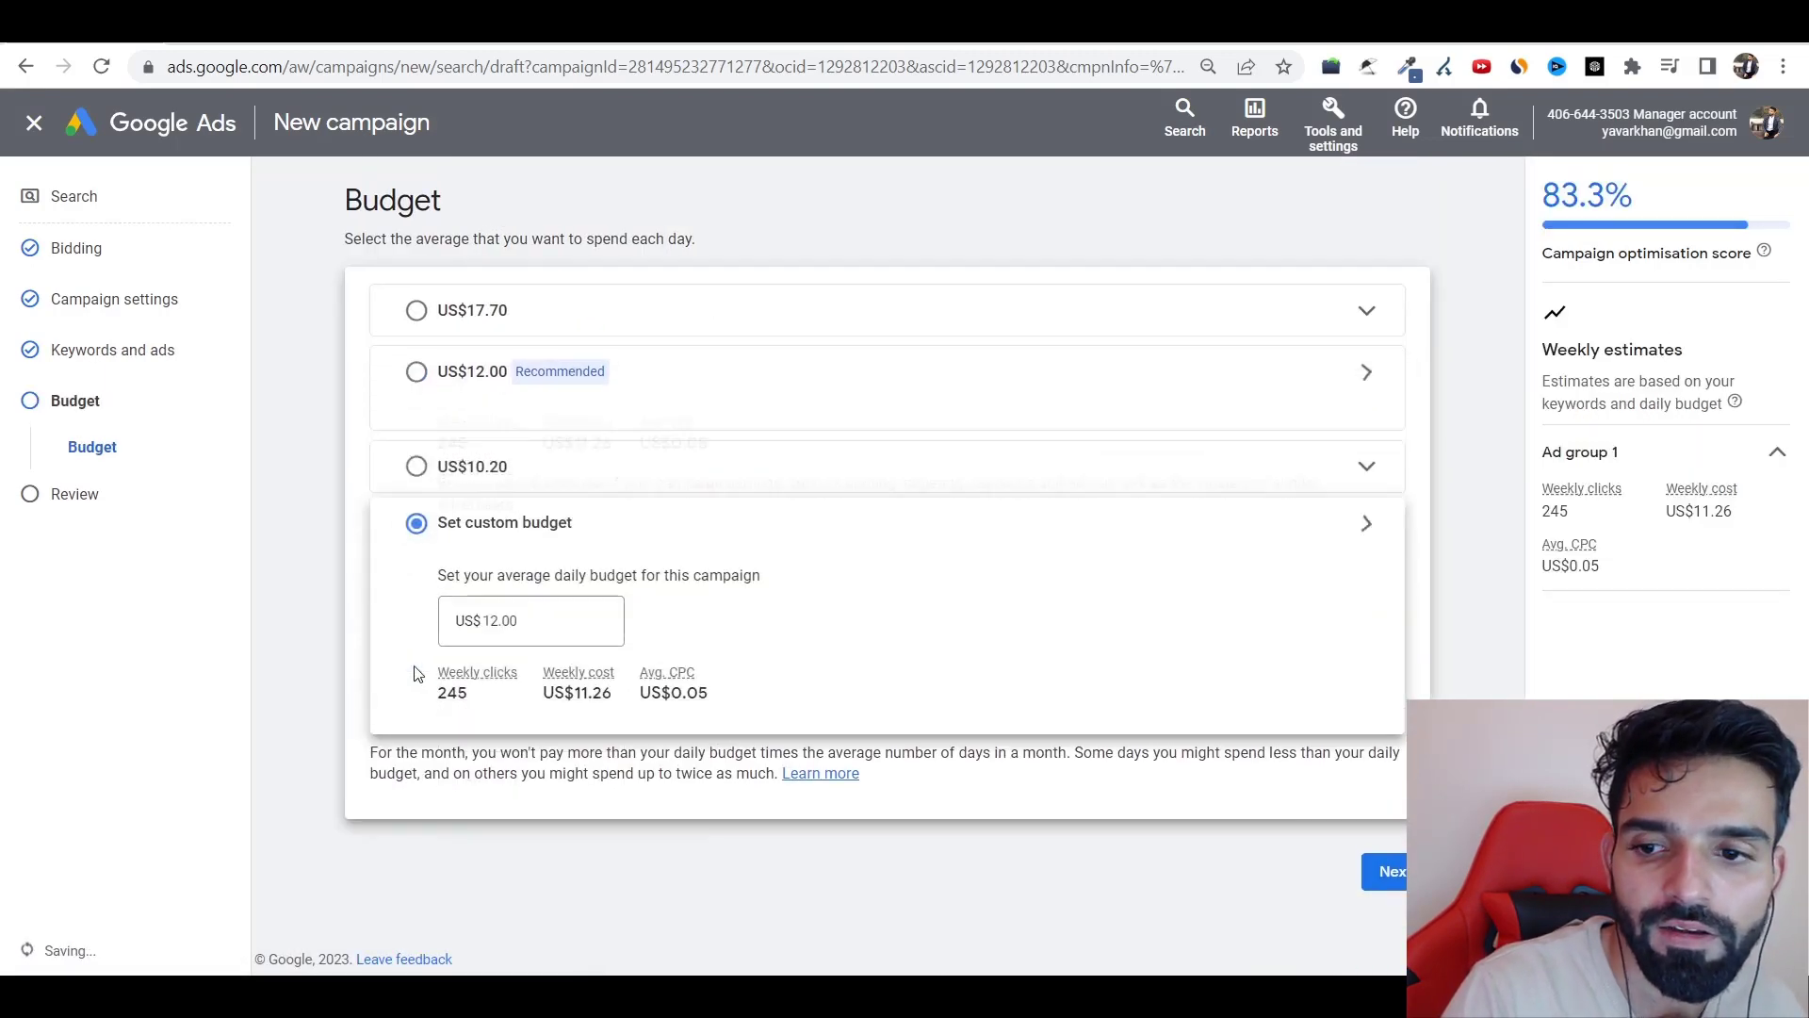
pyautogui.doubleClick(525, 576)
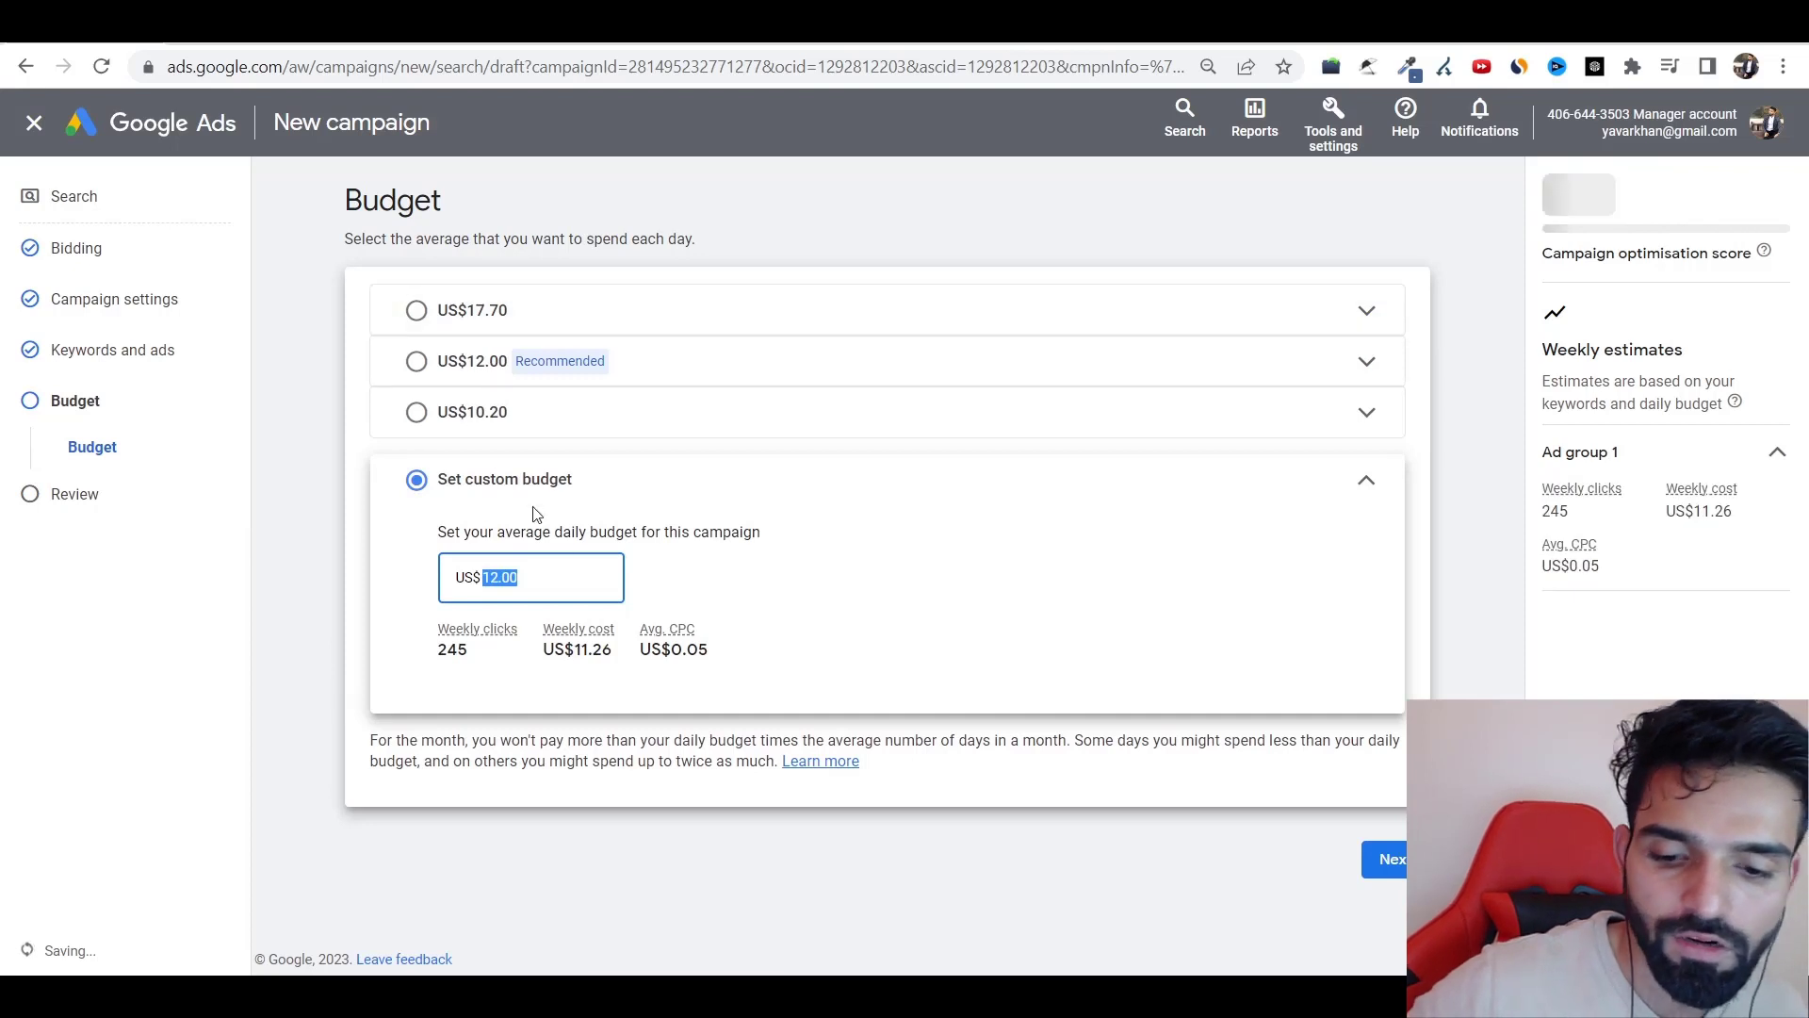
pyautogui.write('100')
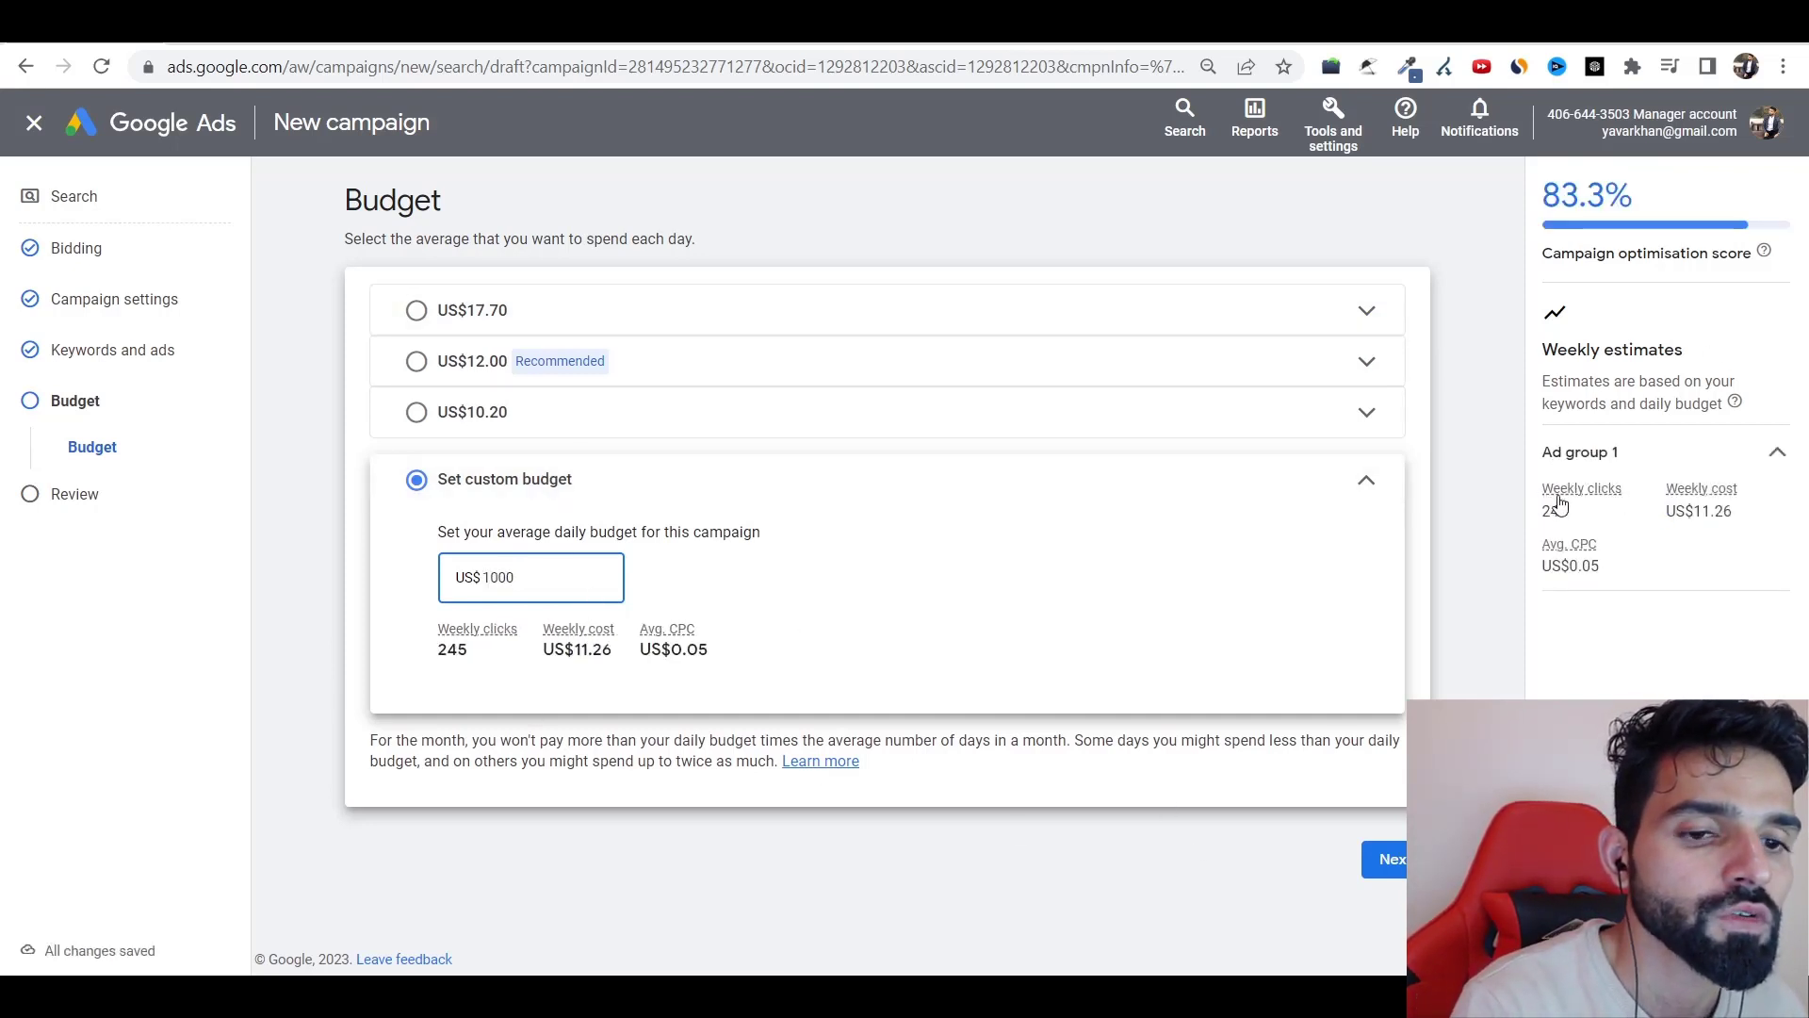
pyautogui.click(1666, 585)
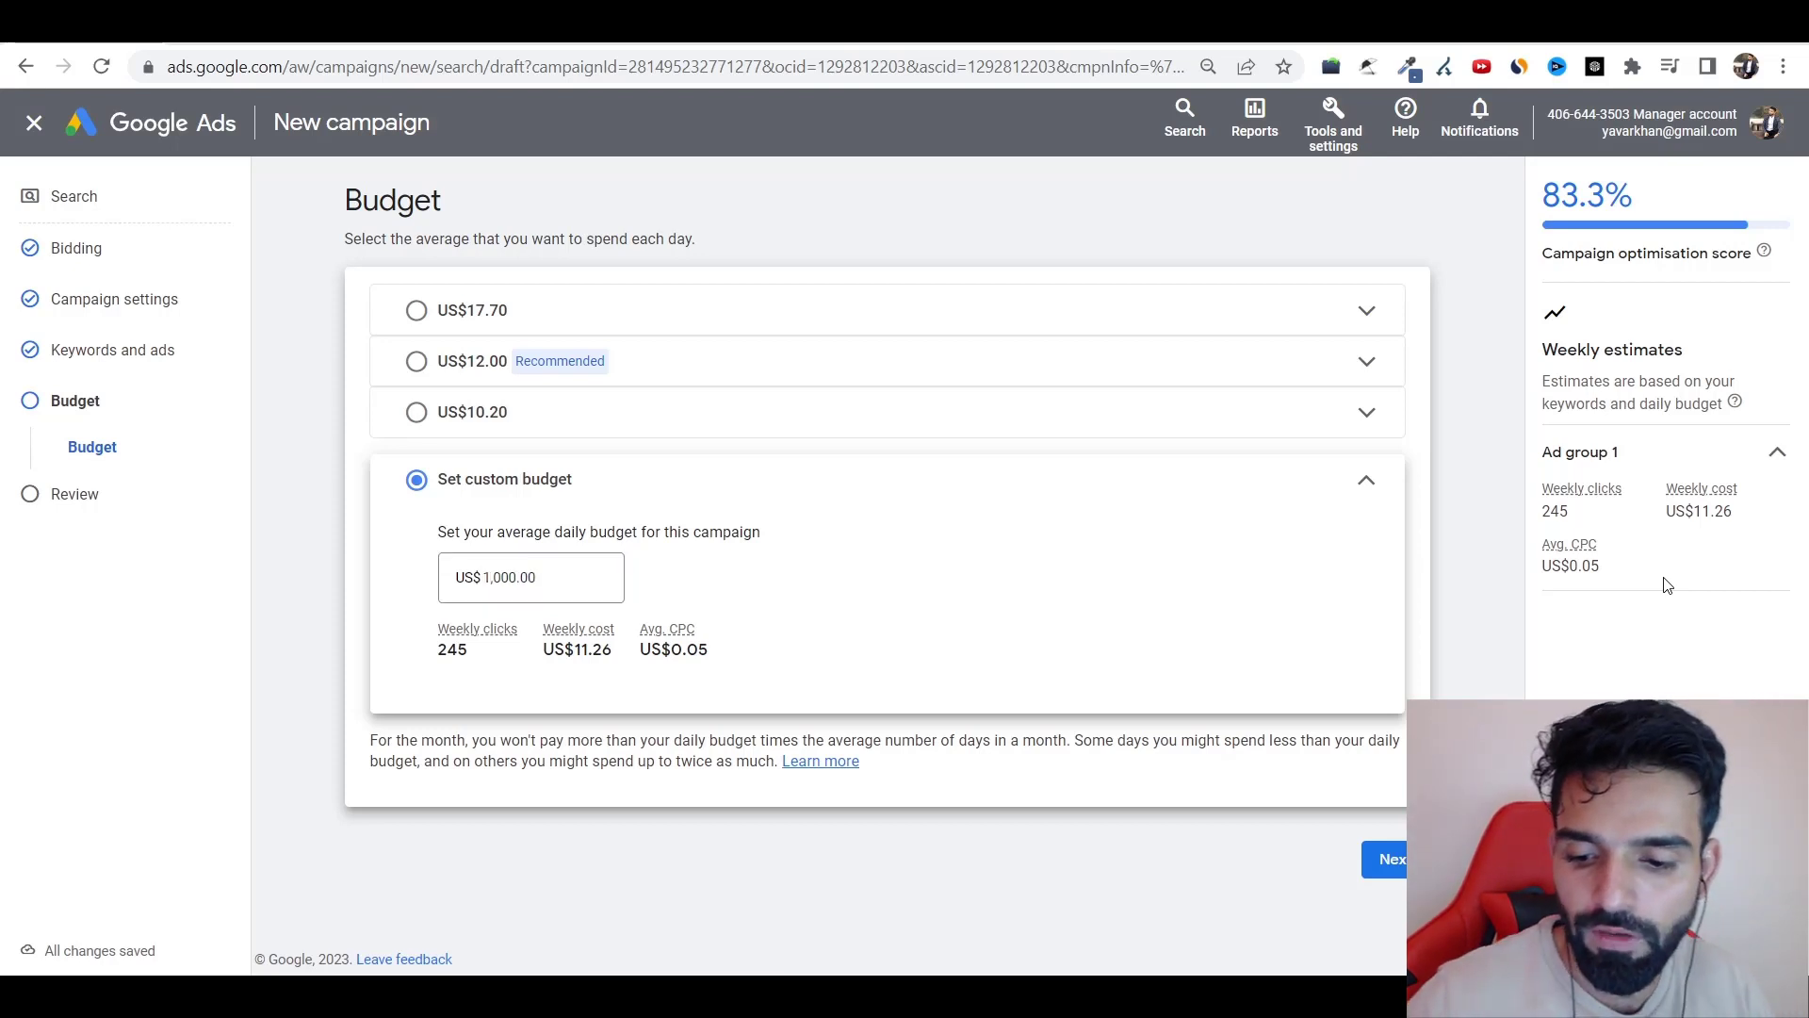
# - Open Calculator, multiply 100 by 0.35 and clear the calculation
pyautogui.press('super')
pyautogui.write('calculator')
pyautogui.press('Return')
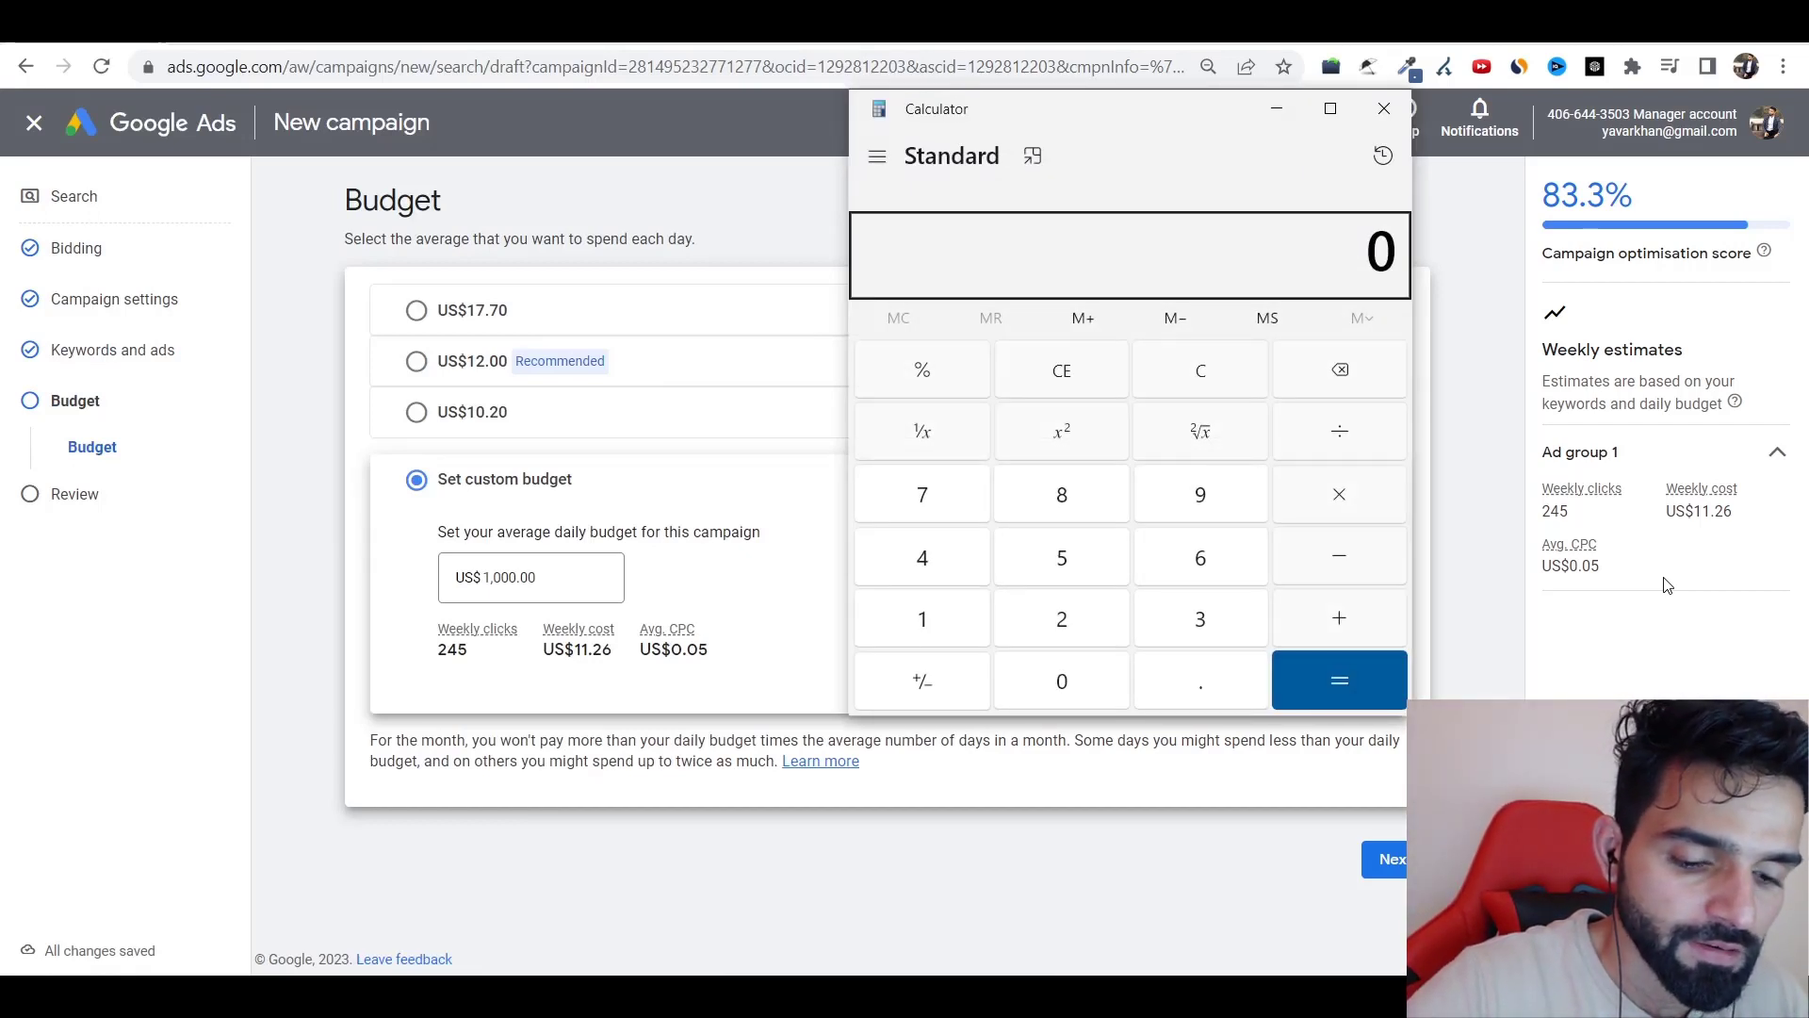
pyautogui.write('100')
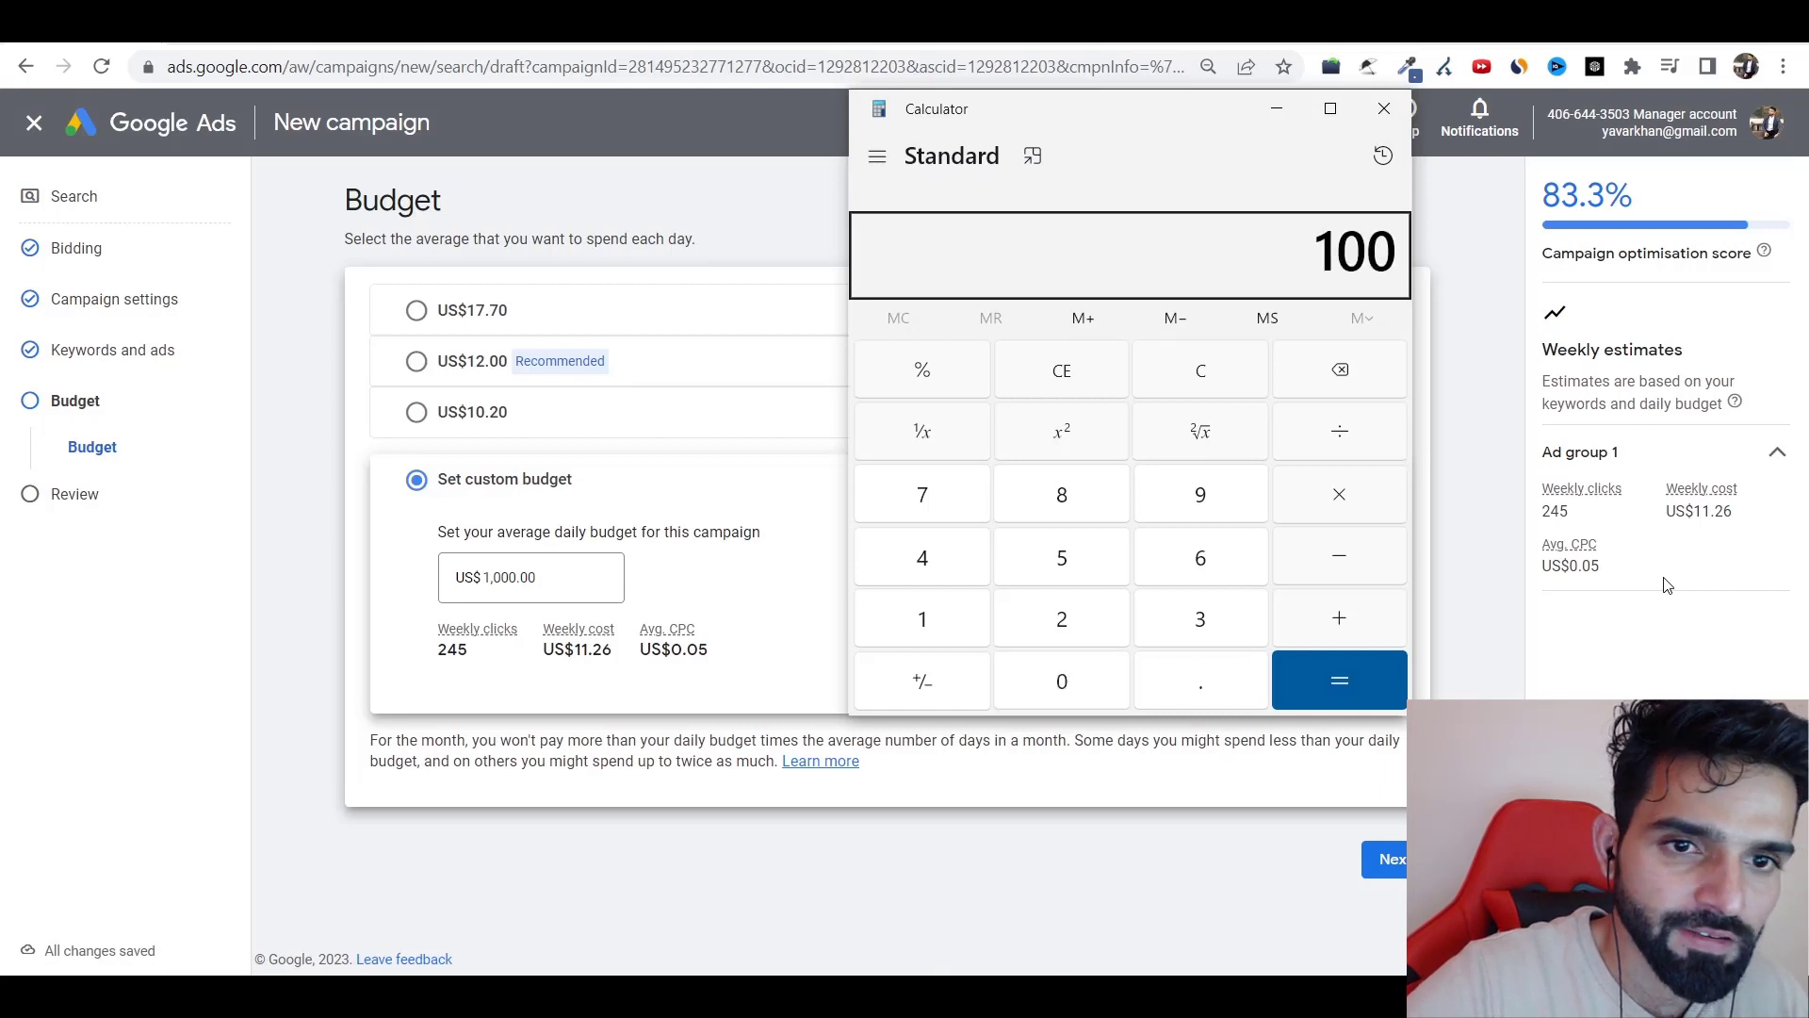
pyautogui.write('.35')
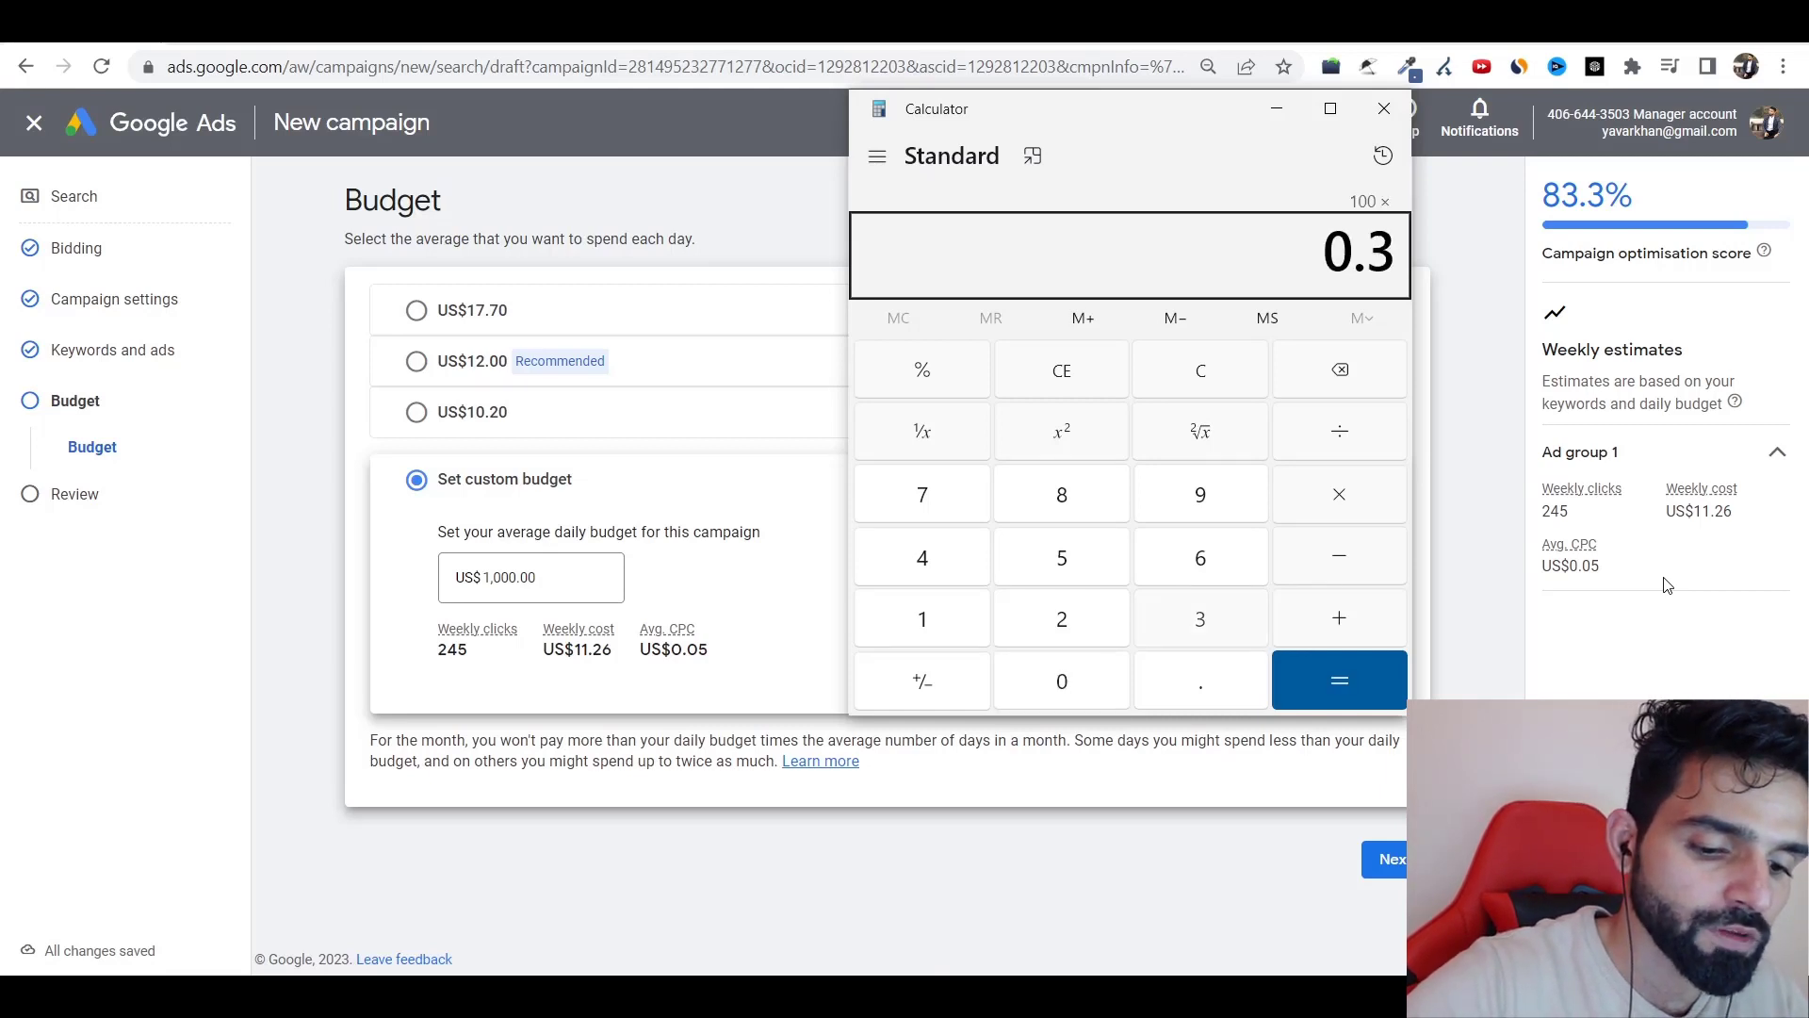
pyautogui.press('Return')
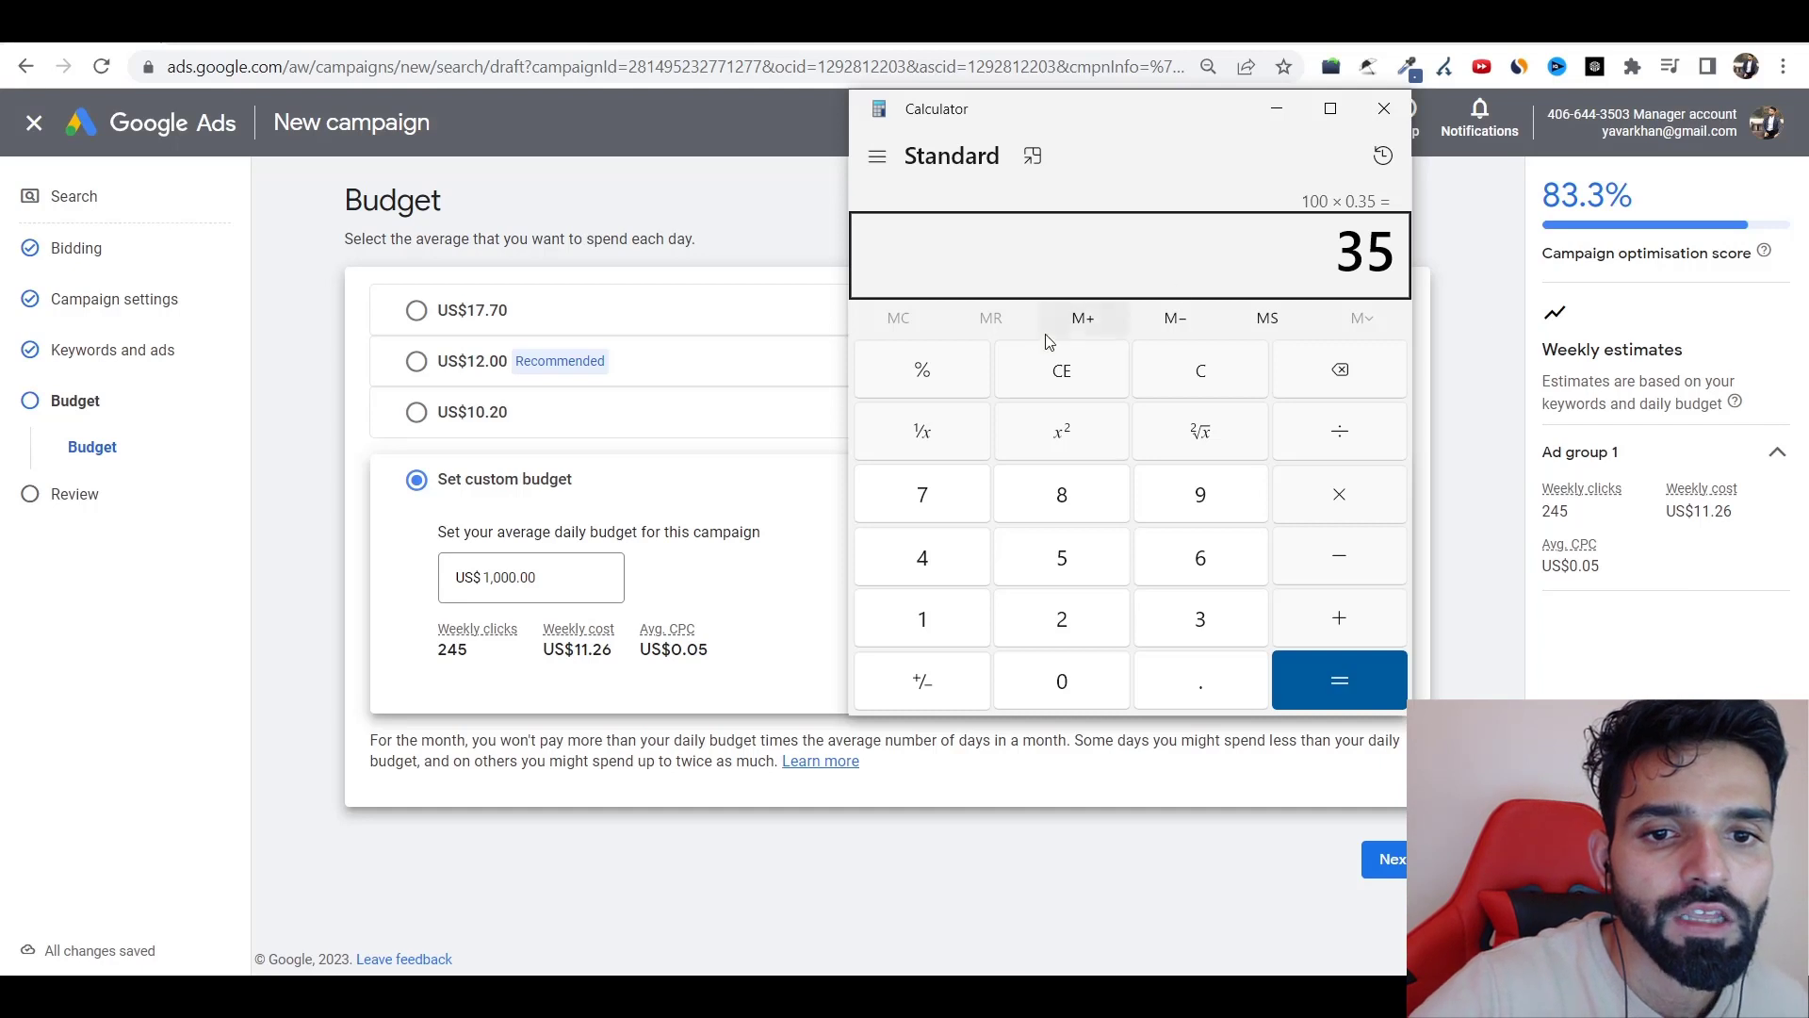
pyautogui.click(1200, 370)
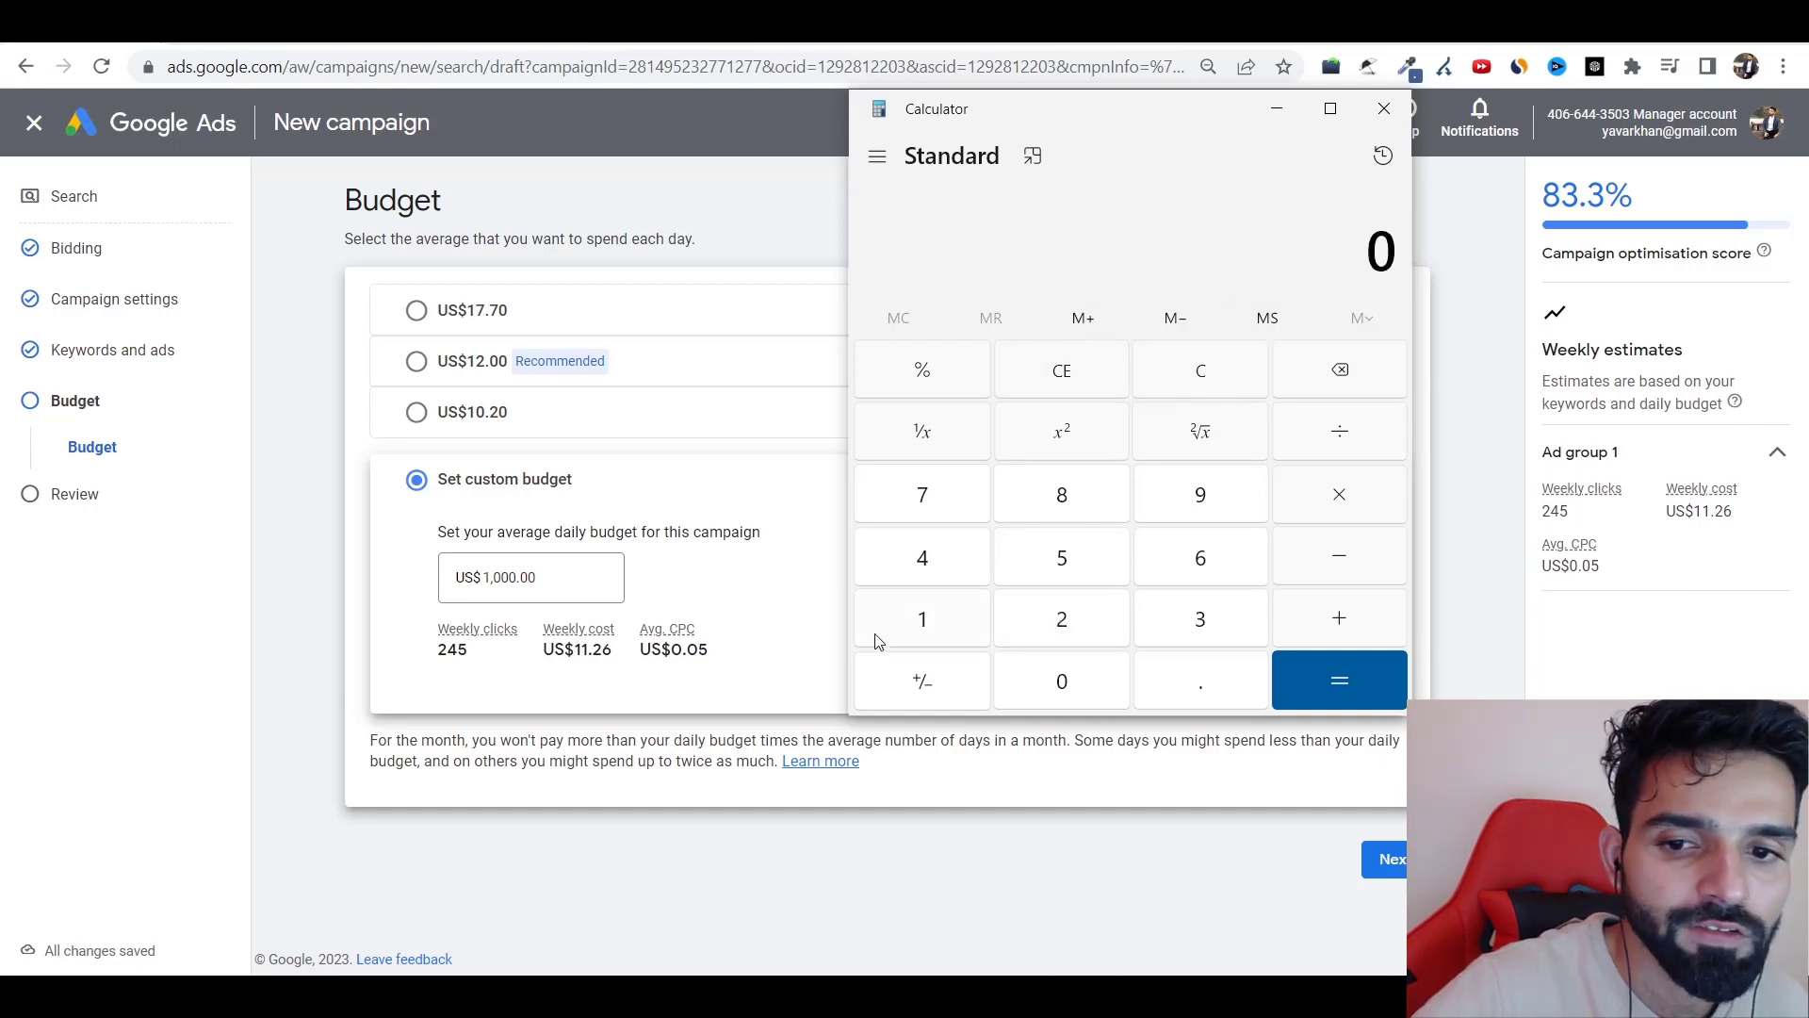
pyautogui.click(906, 628)
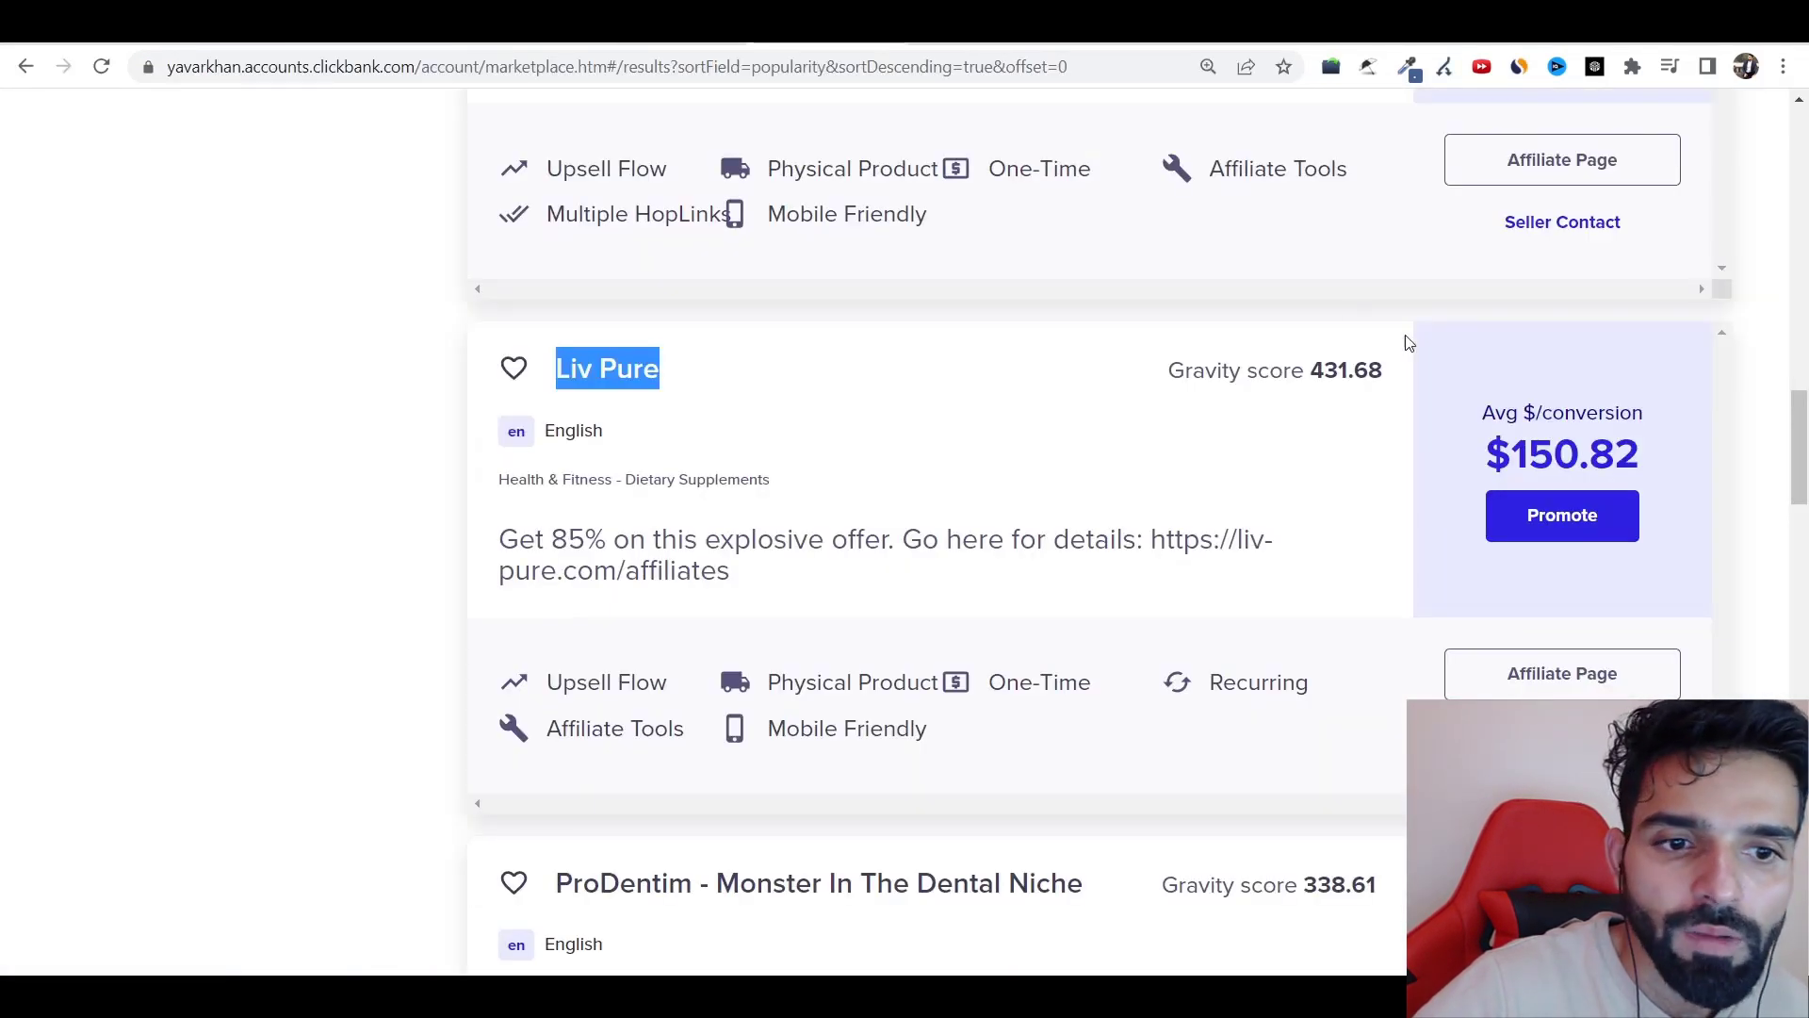
# - Find the Ikaria Juice offer in the ClickBank marketplace results and check its average payout per conversion
pyautogui.scroll(7, 1558, 485)
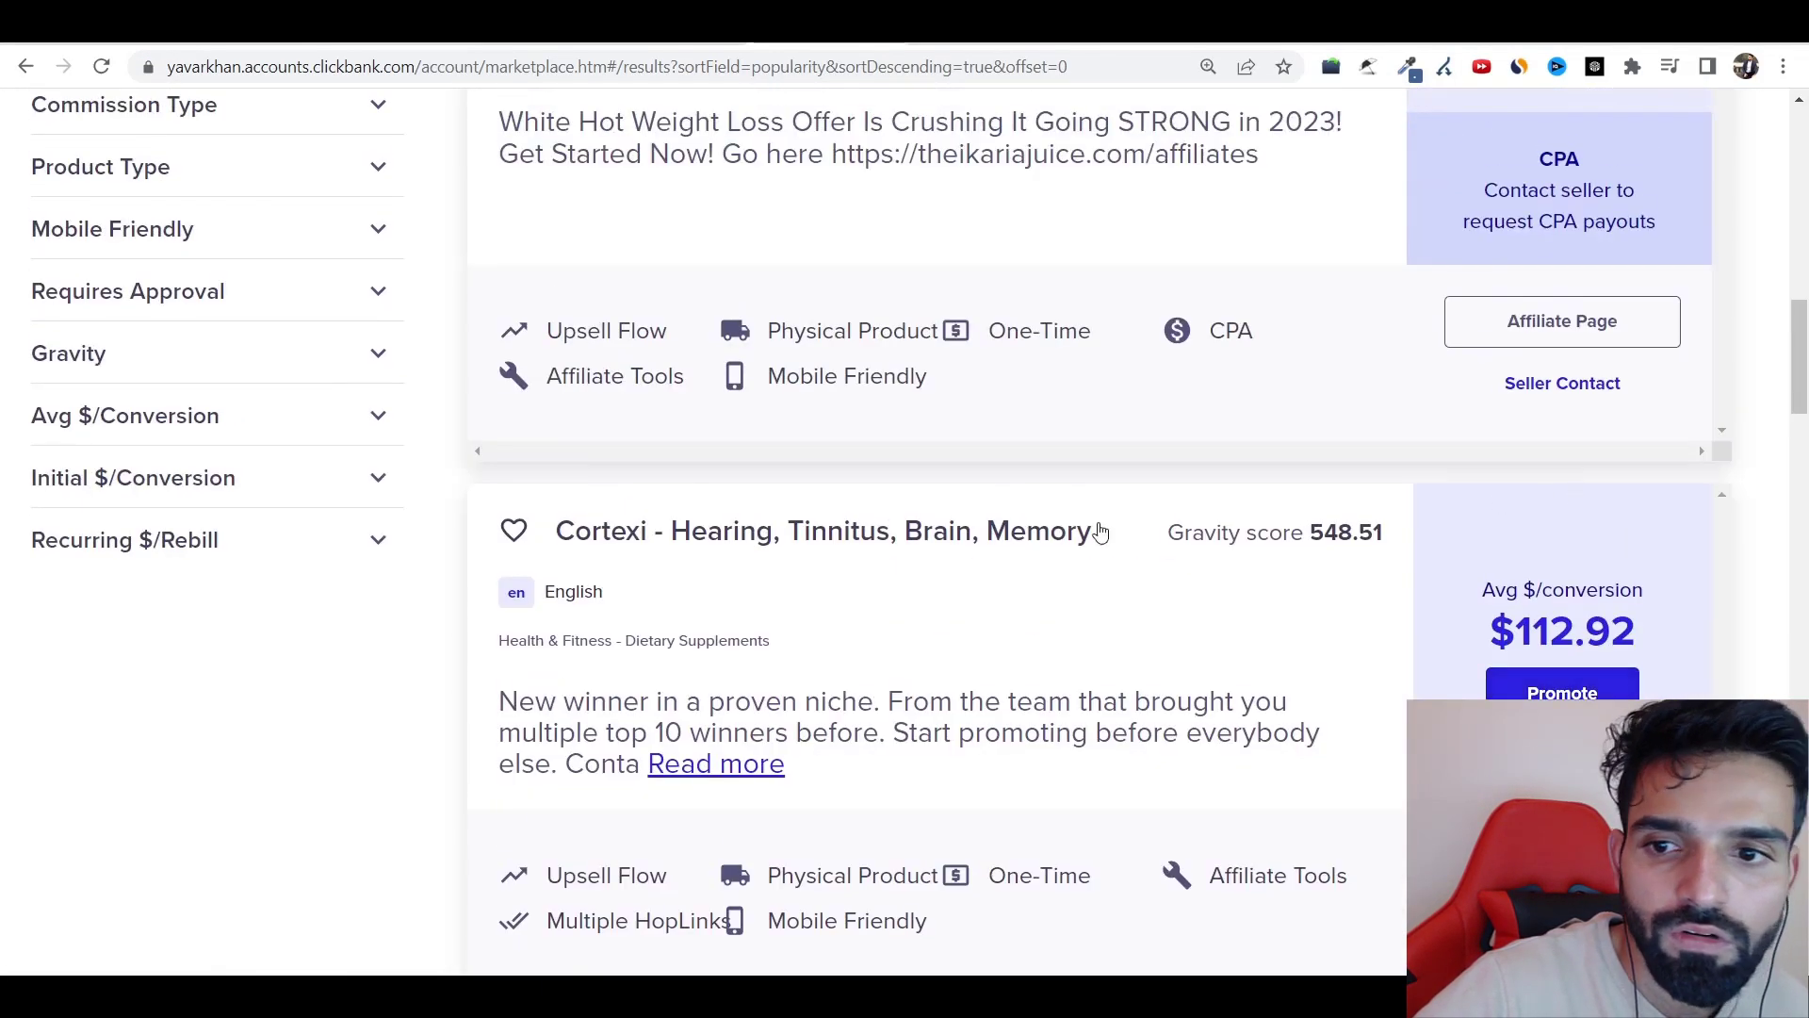
pyautogui.scroll(5, 1101, 532)
pyautogui.scroll(3, 1093, 537)
pyautogui.scroll(-3, 1243, 609)
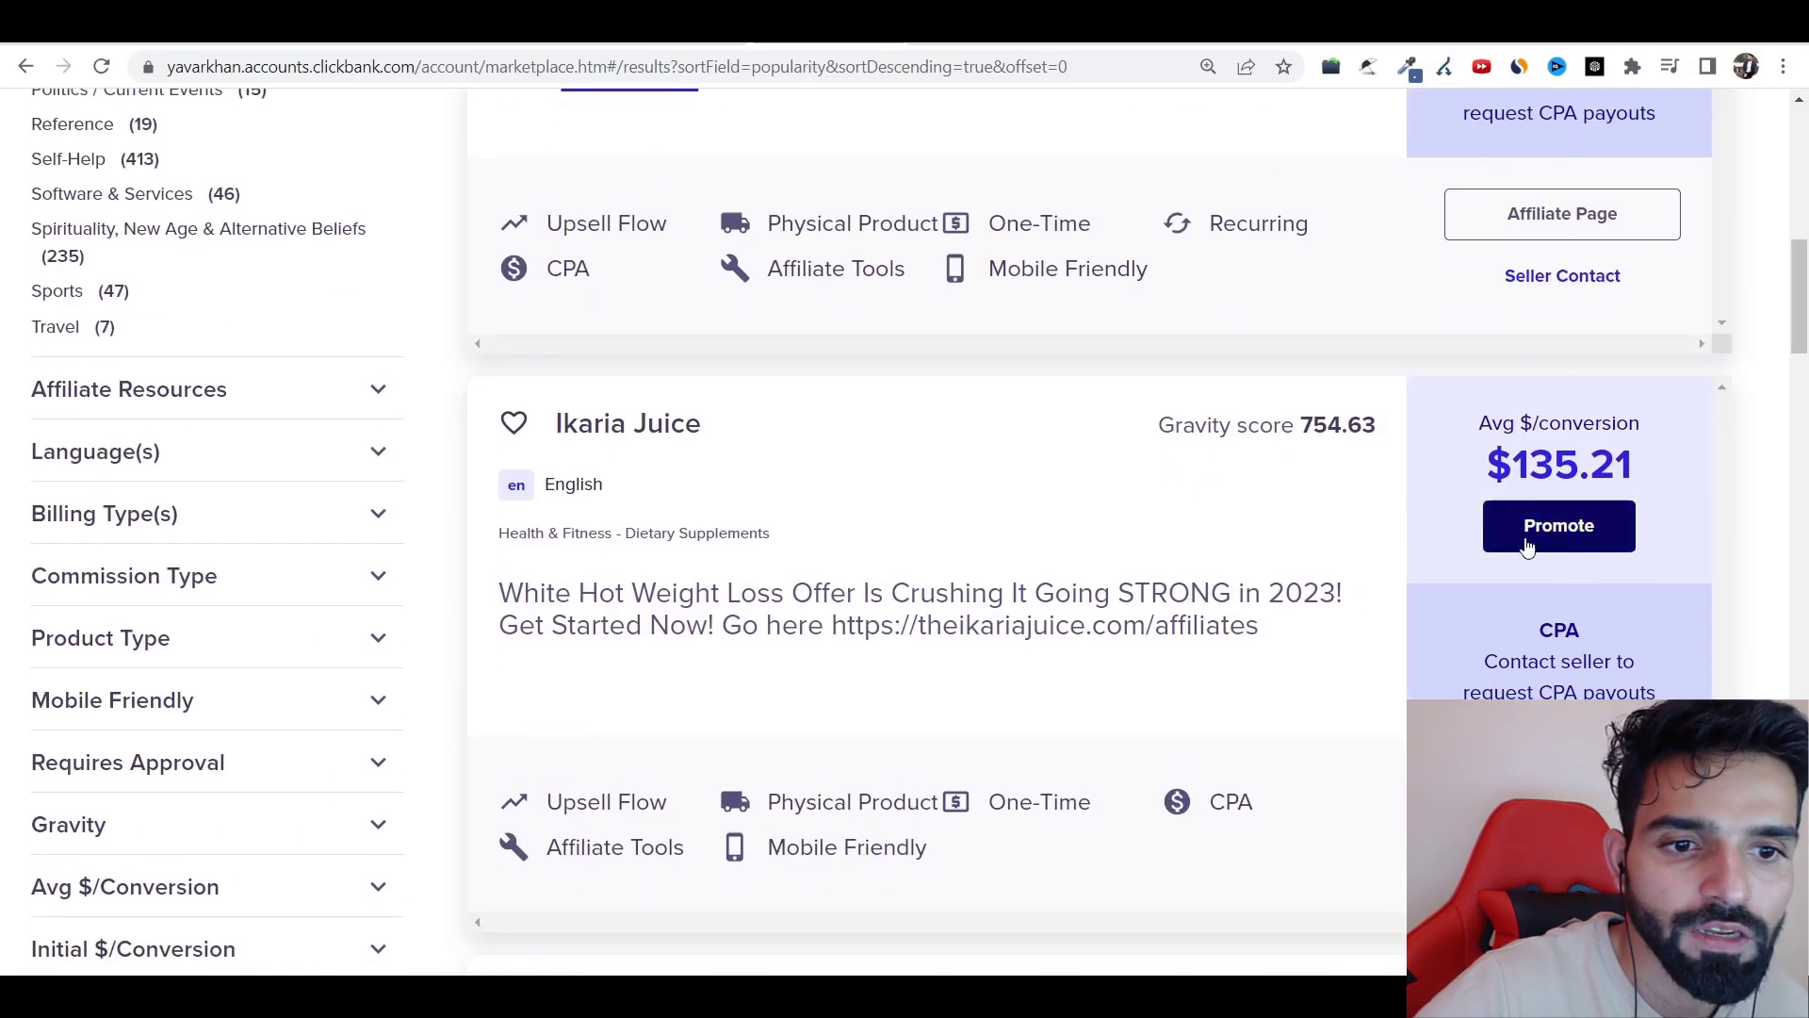
# - Bring Calculator back to the front, clear its entry and close it
pyautogui.hotkey('alt', 'Tab')
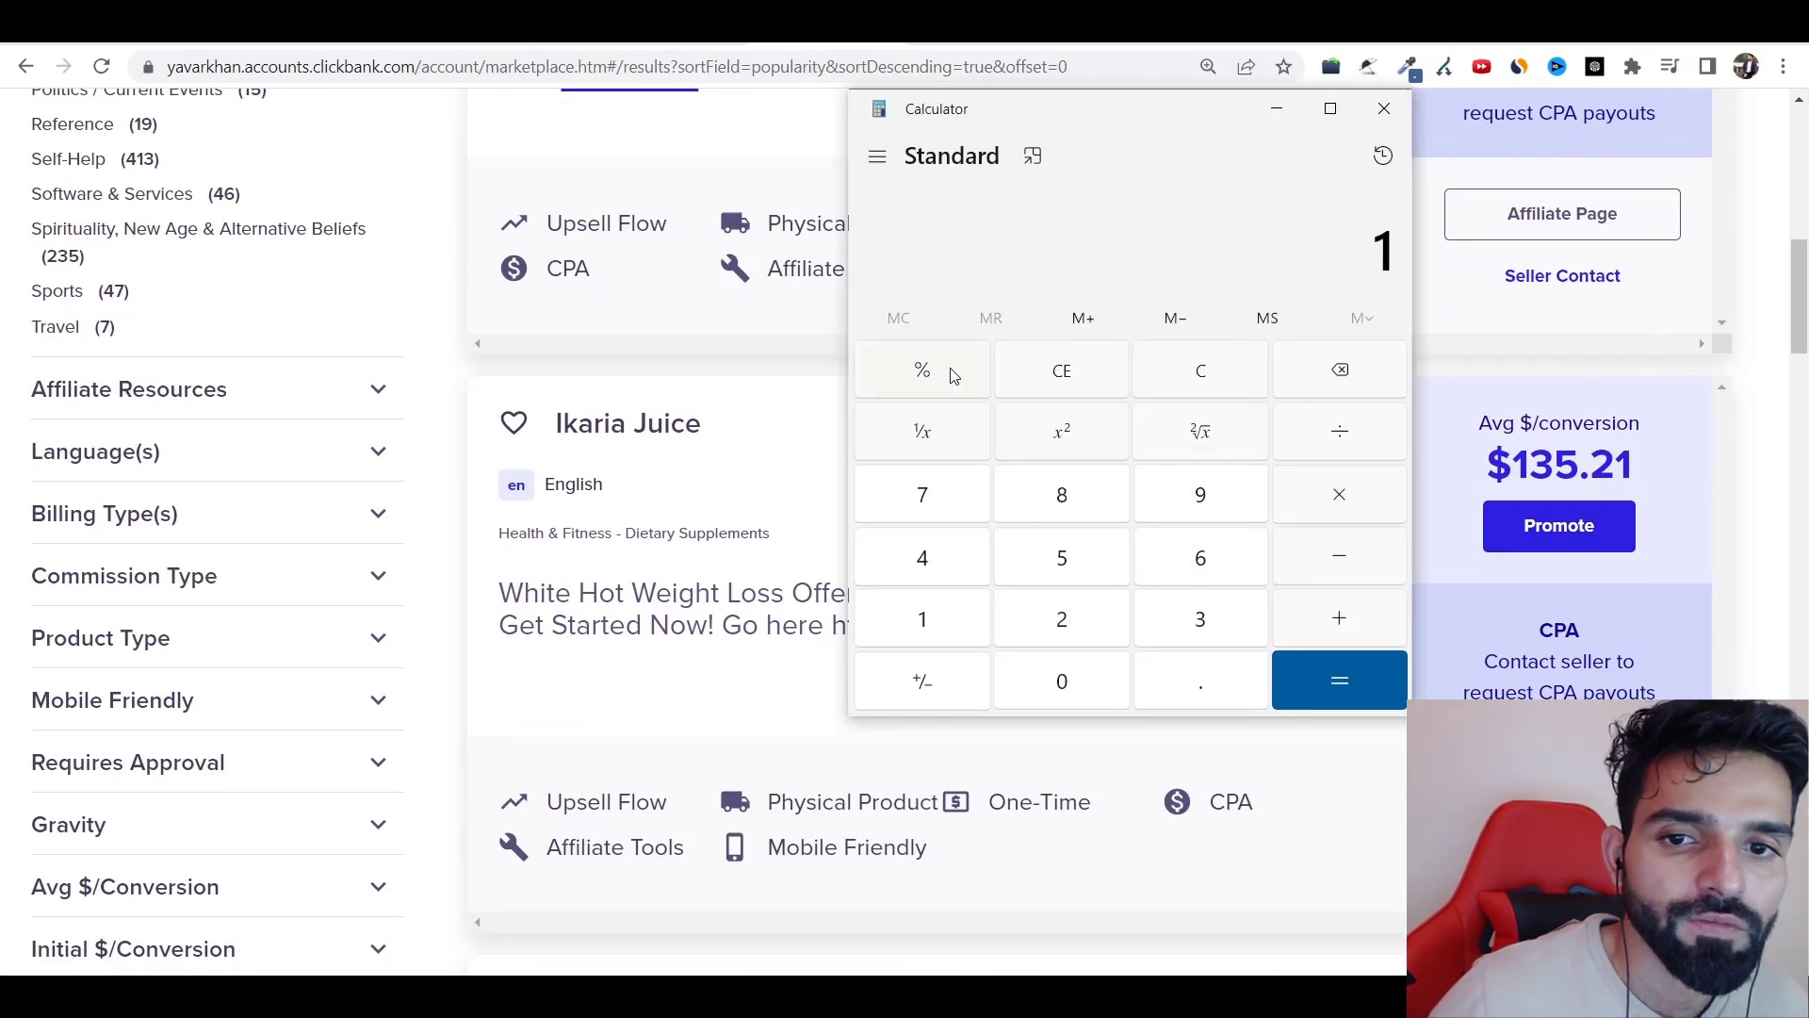
pyautogui.click(1201, 377)
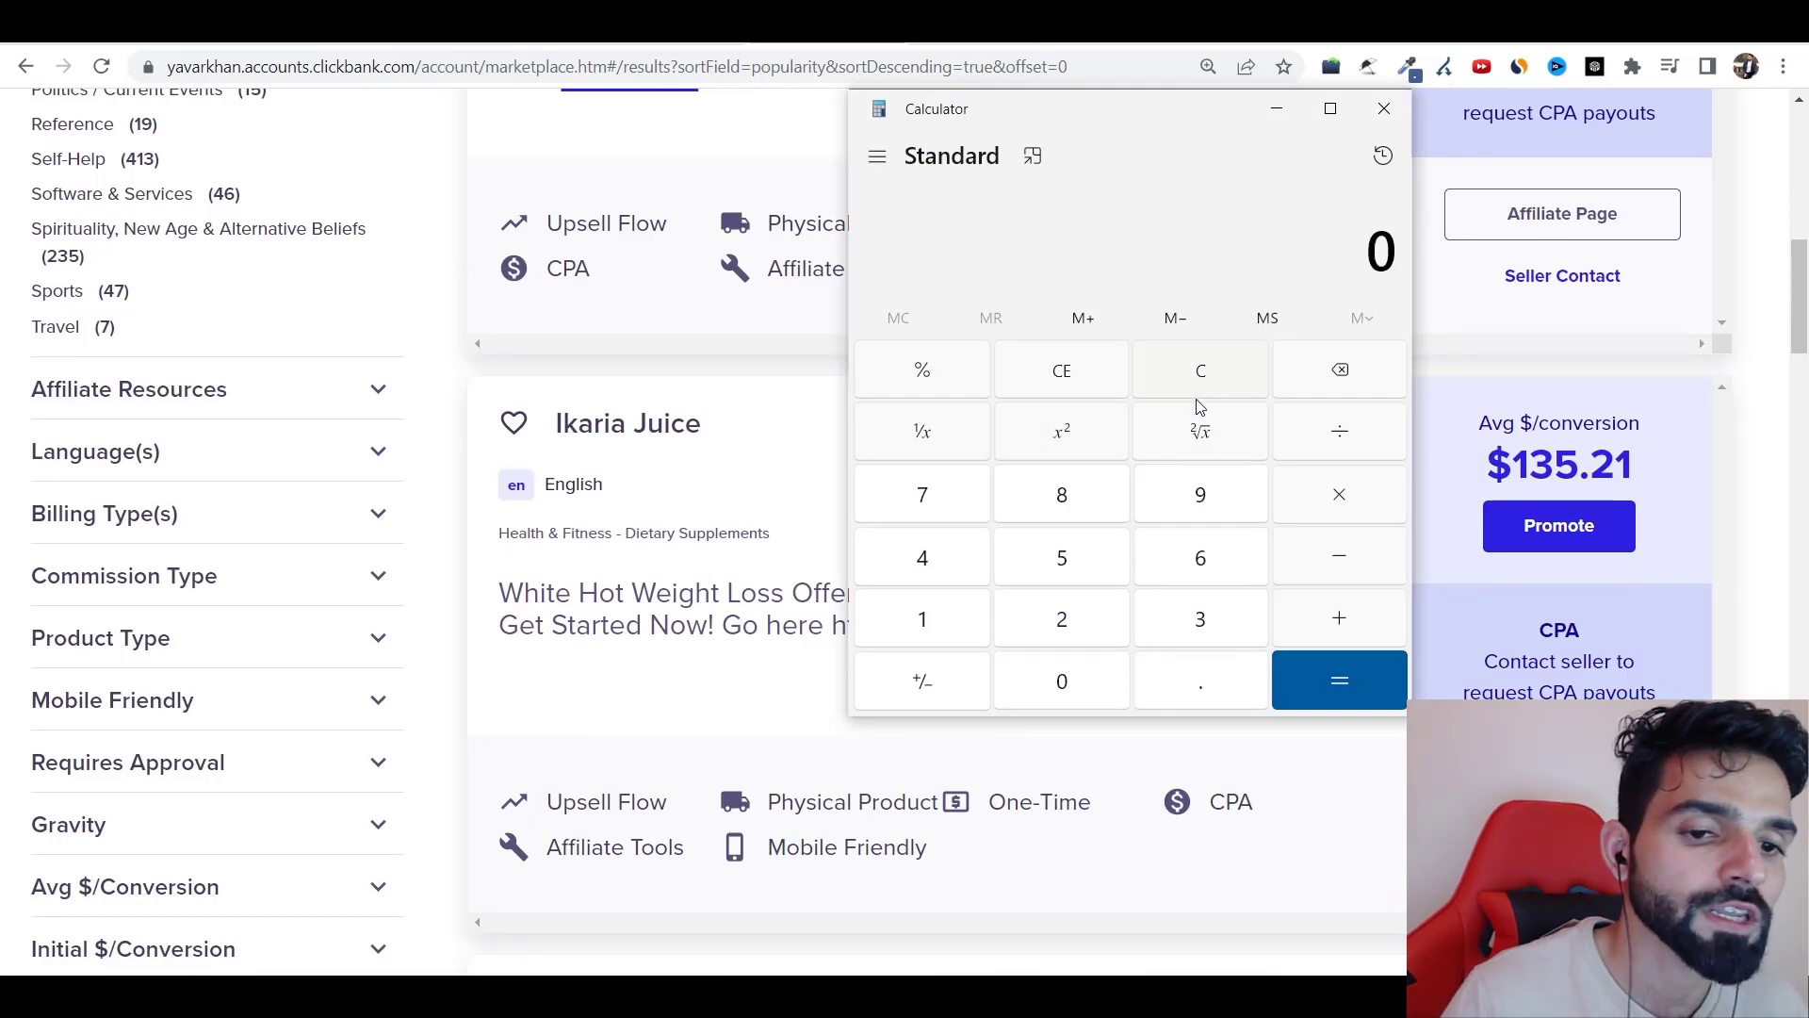
pyautogui.click(1384, 108)
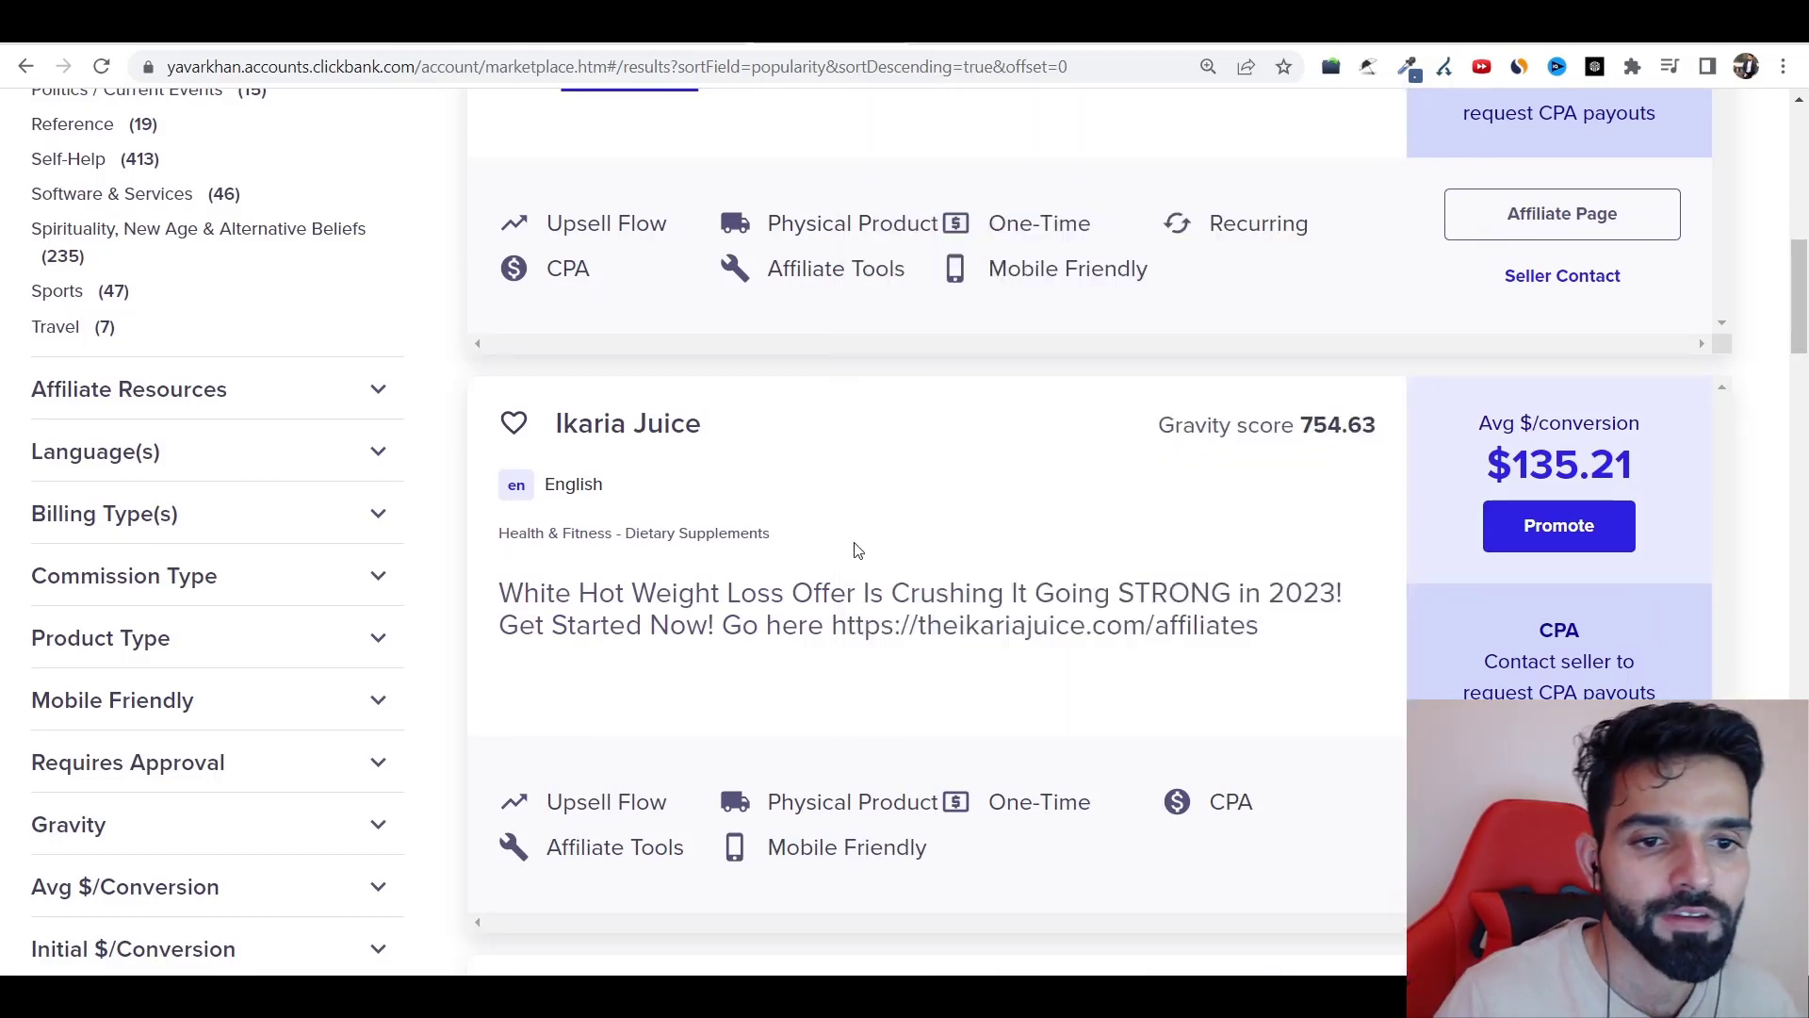